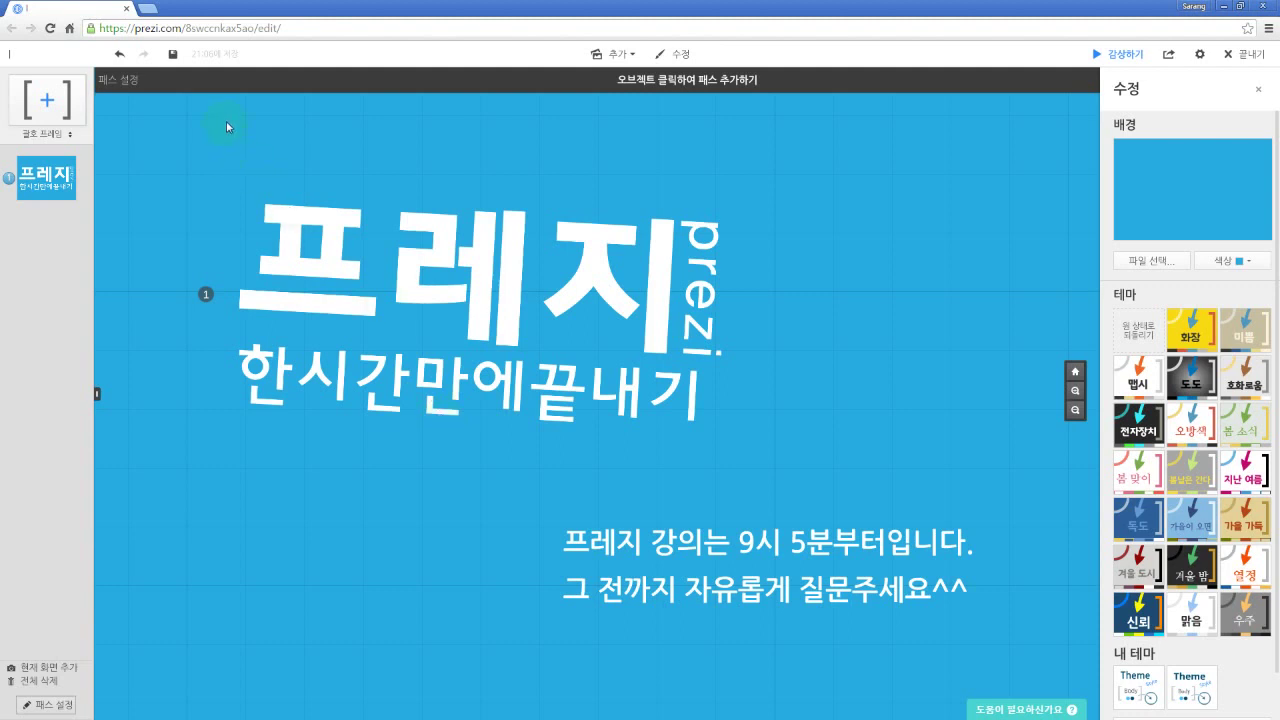
# Step: Leave path editing and add a 'prezi.com' text box to the right of the title
pyautogui.press('Escape')
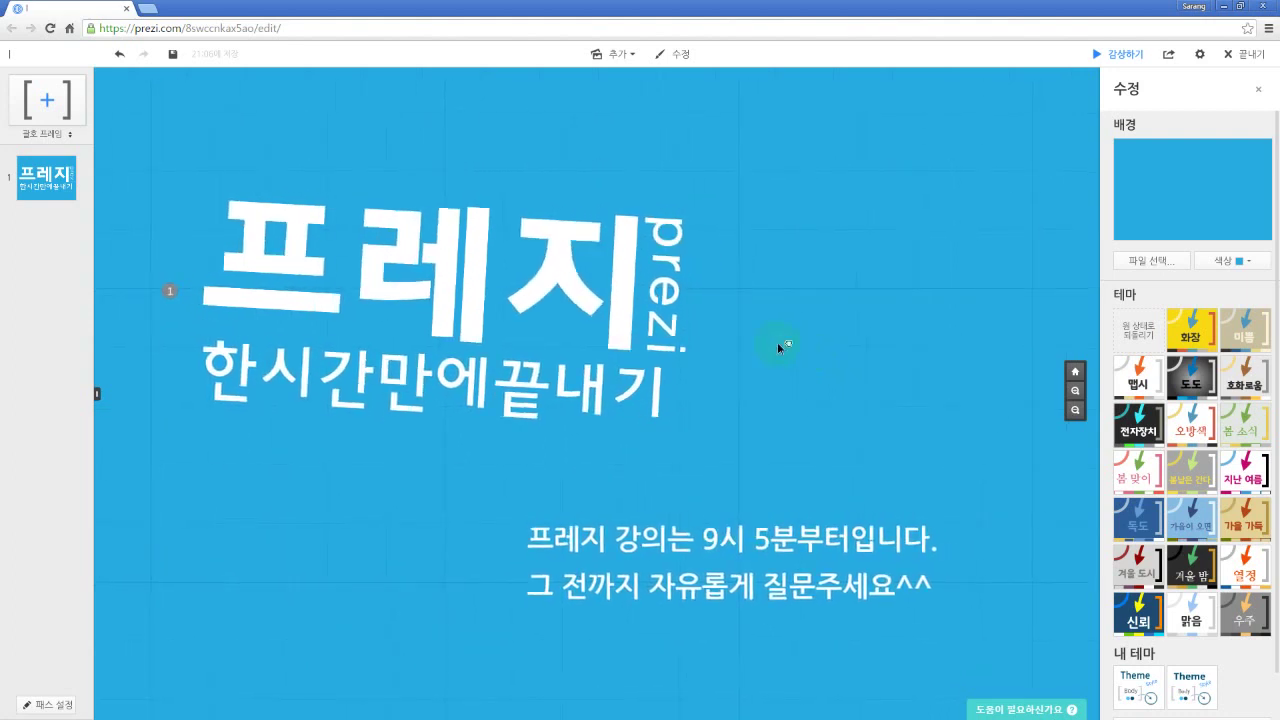
pyautogui.doubleClick(777, 350)
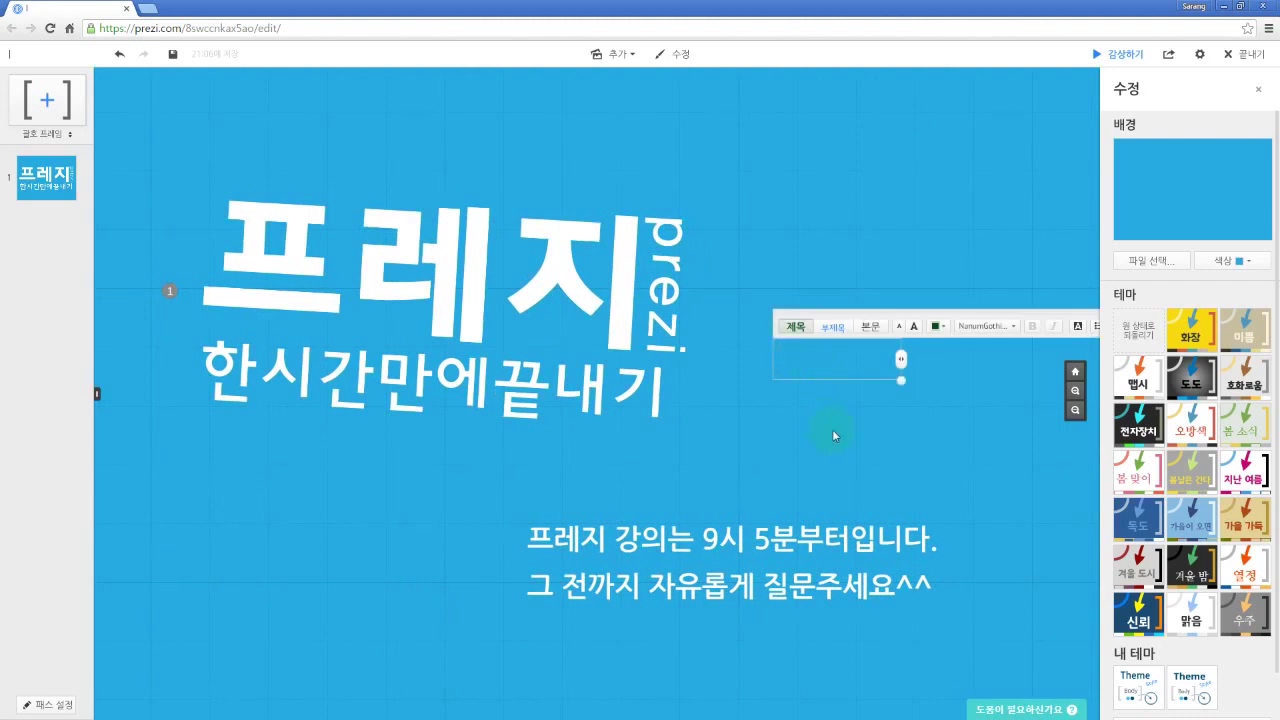
pyautogui.press('Hangul')
pyautogui.write('prezi.')
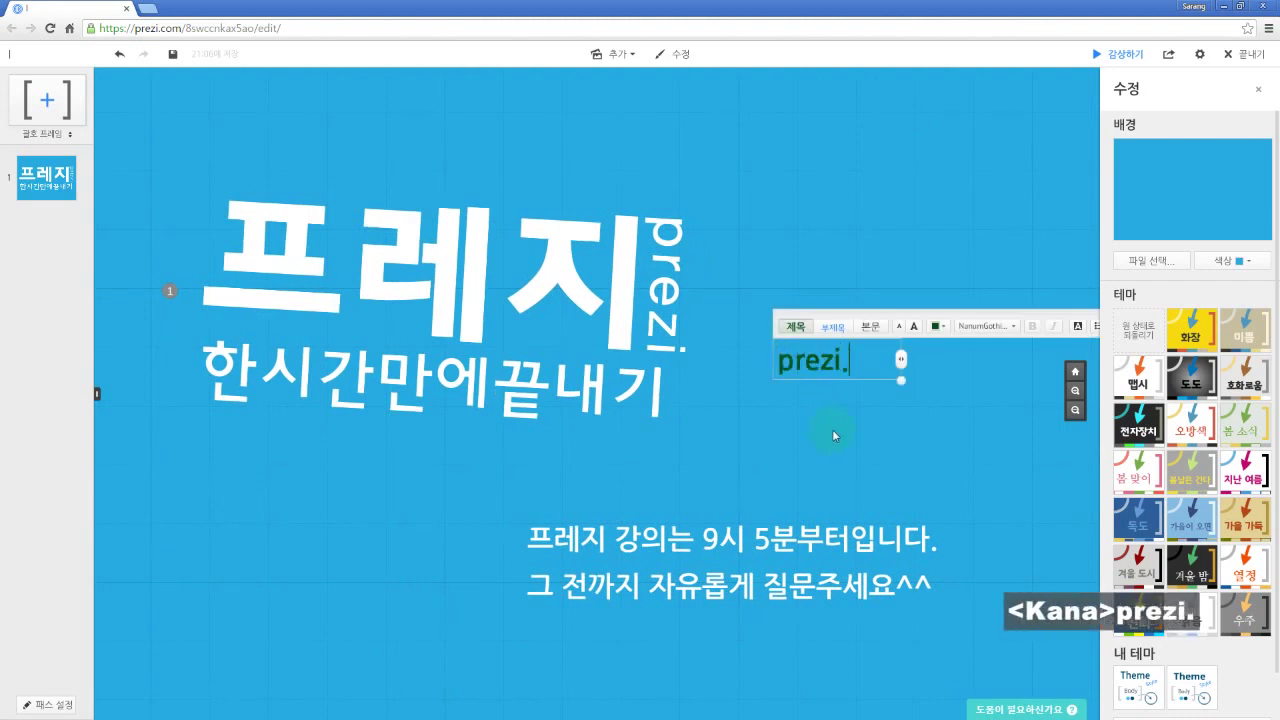
pyautogui.write('com')
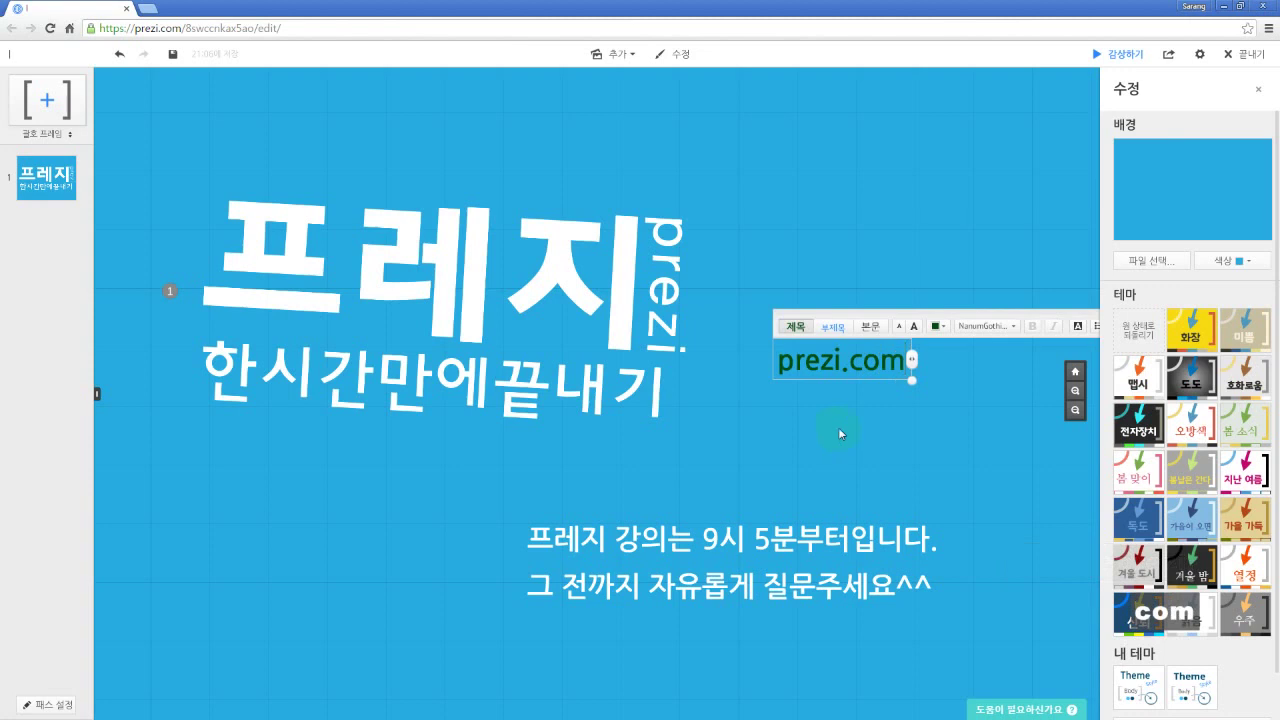
pyautogui.click(838, 427)
# Step: Enlarge the prezi.com text with its corner handle and nudge it down
pyautogui.click(852, 366)
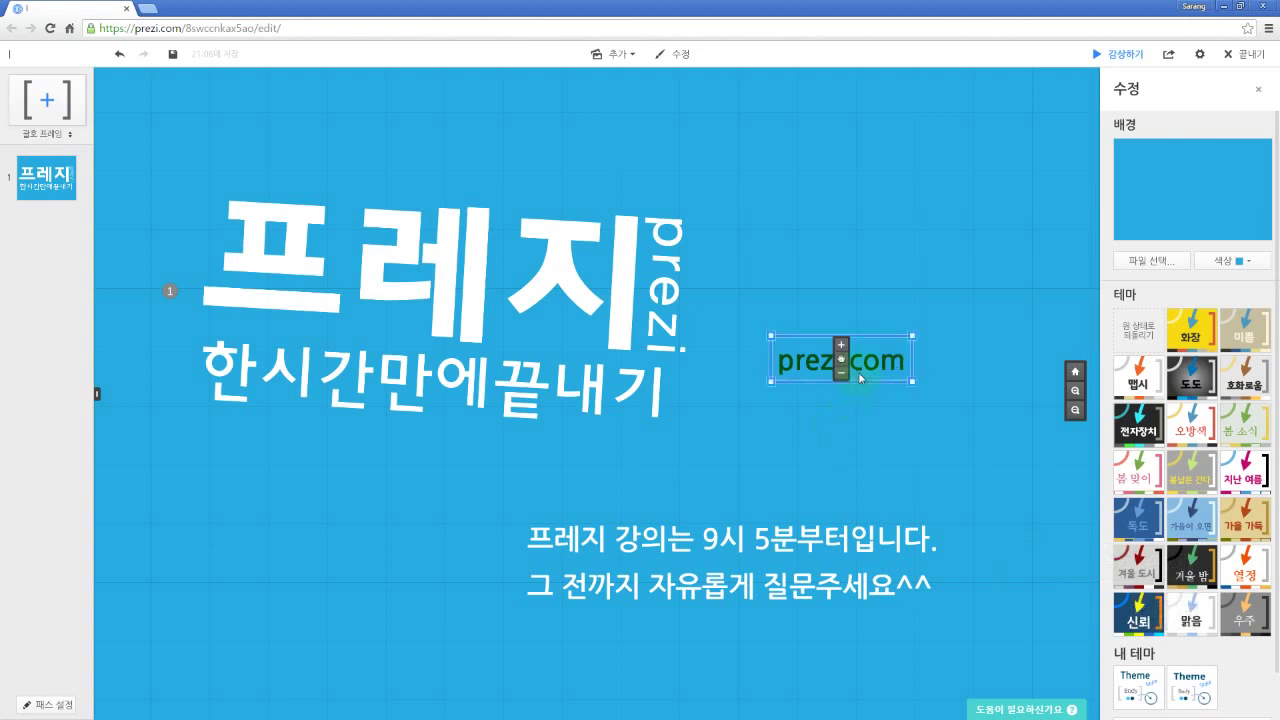
pyautogui.moveTo(912, 335); pyautogui.dragTo(986, 334)
pyautogui.moveTo(841, 376); pyautogui.dragTo(841, 426)
pyautogui.click(807, 482)
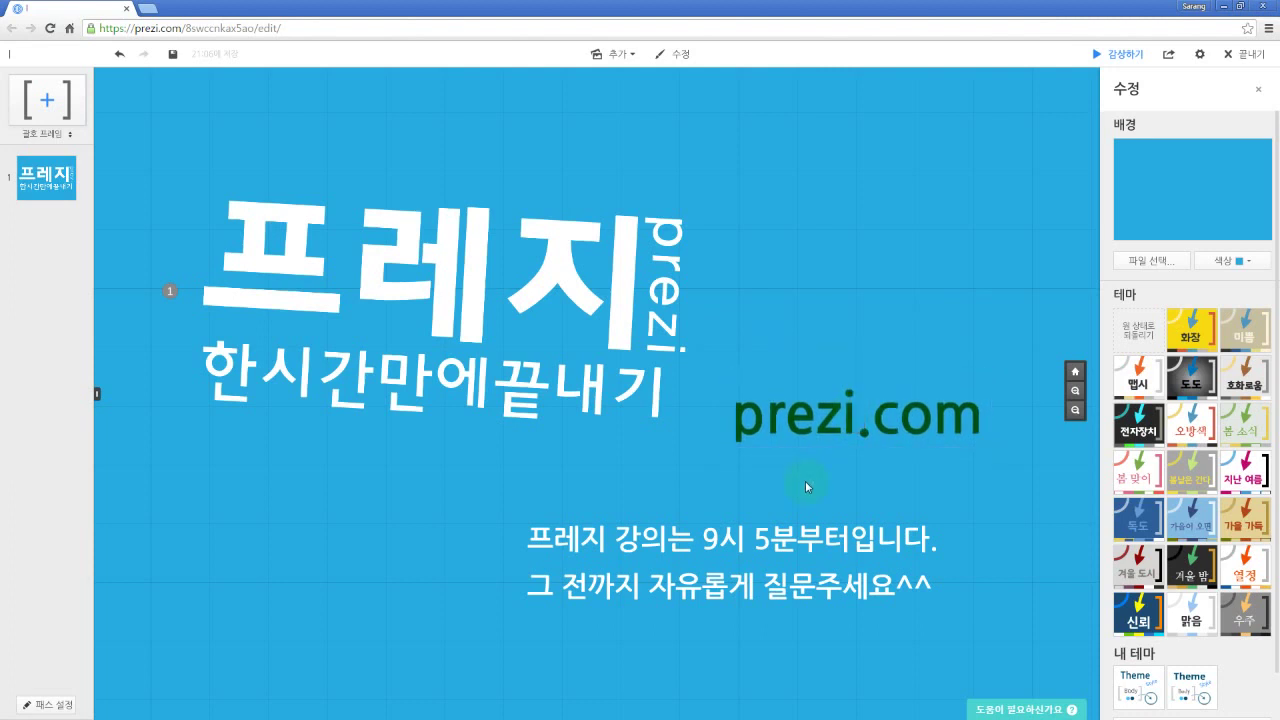
# Step: Recolour the prezi.com text white and move it slightly up-left beside the title
pyautogui.doubleClick(838, 433)
pyautogui.hotkey('ctrl', 'a')
pyautogui.click(889, 363)
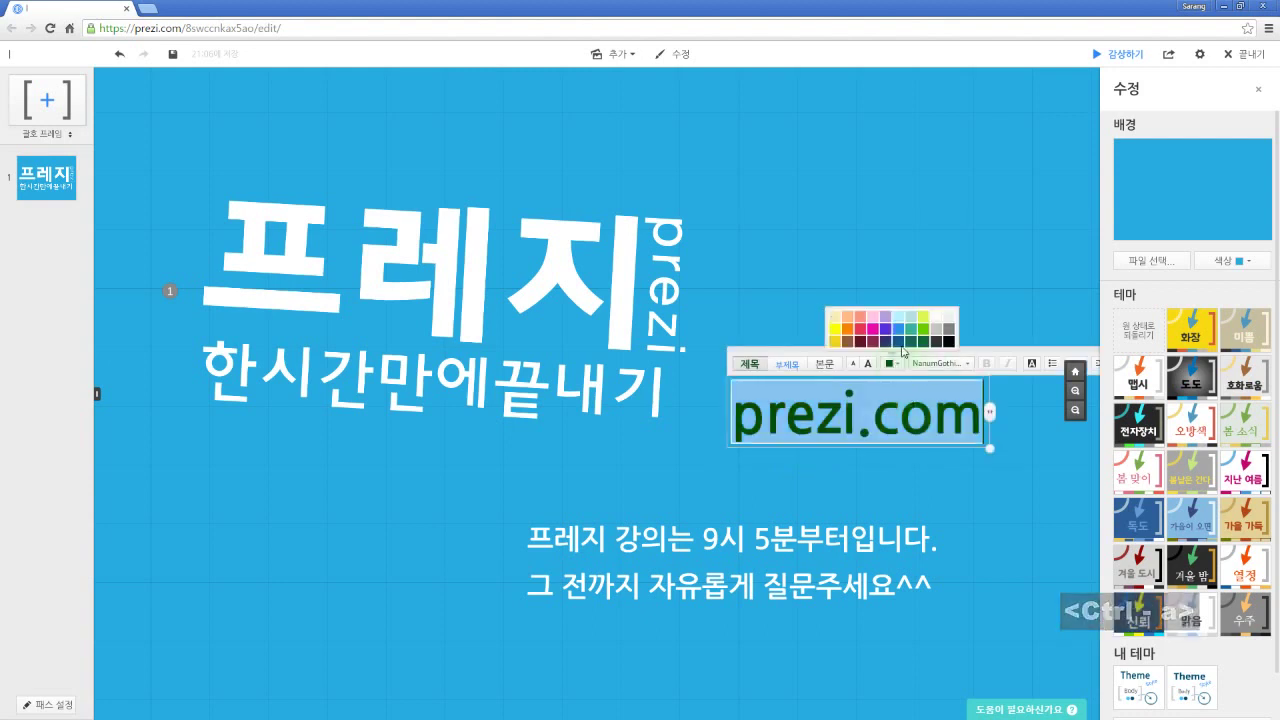
pyautogui.click(936, 318)
pyautogui.click(878, 468)
pyautogui.moveTo(855, 418)
pyautogui.mouseDown()
pyautogui.moveTo(818, 440)
pyautogui.moveTo(816, 476)
pyautogui.moveTo(842, 408)
pyautogui.mouseUp()
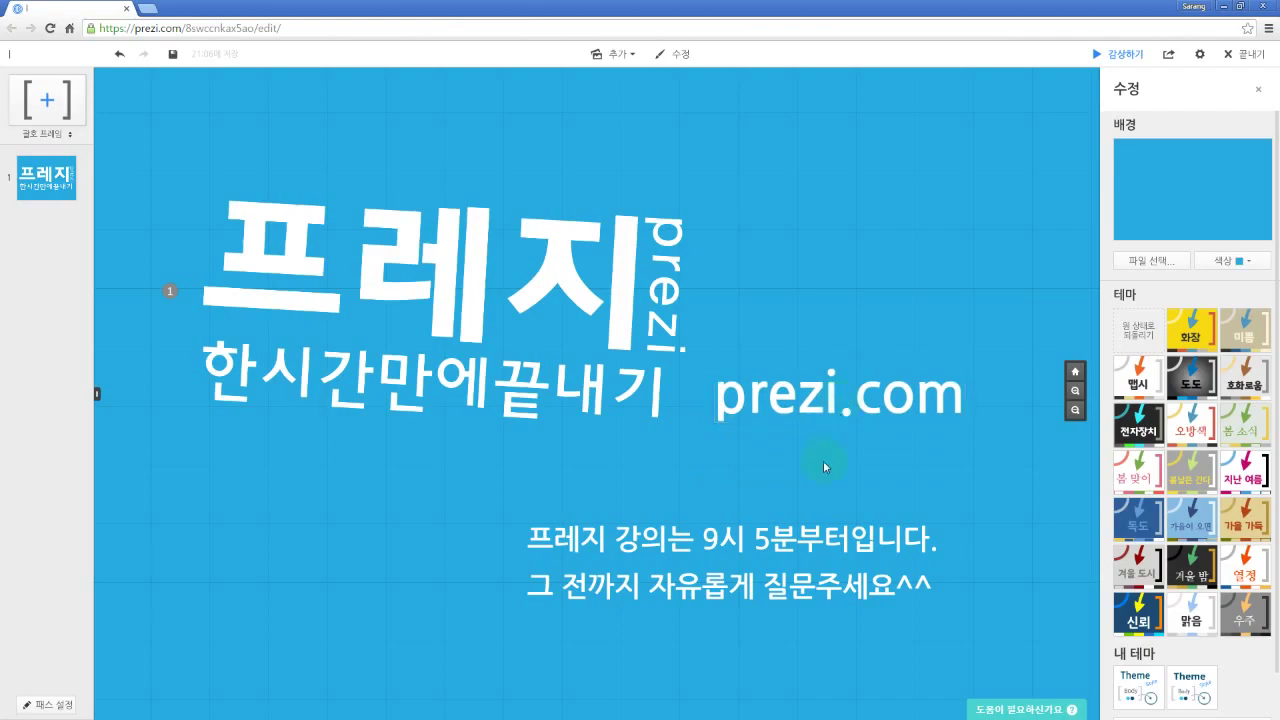
# Step: Load prezi.com in a new Chrome tab and log out of the Prezi account
pyautogui.hotkey('ctrl', 't')
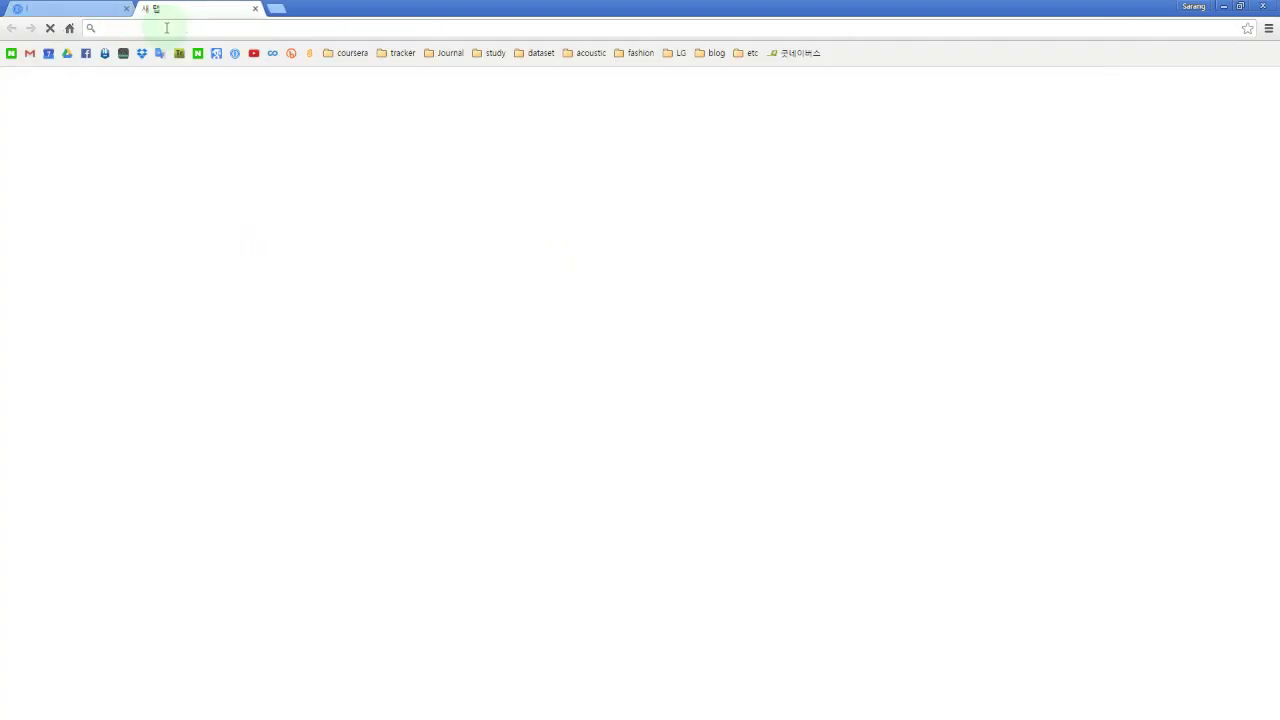
pyautogui.write('prezi.co')
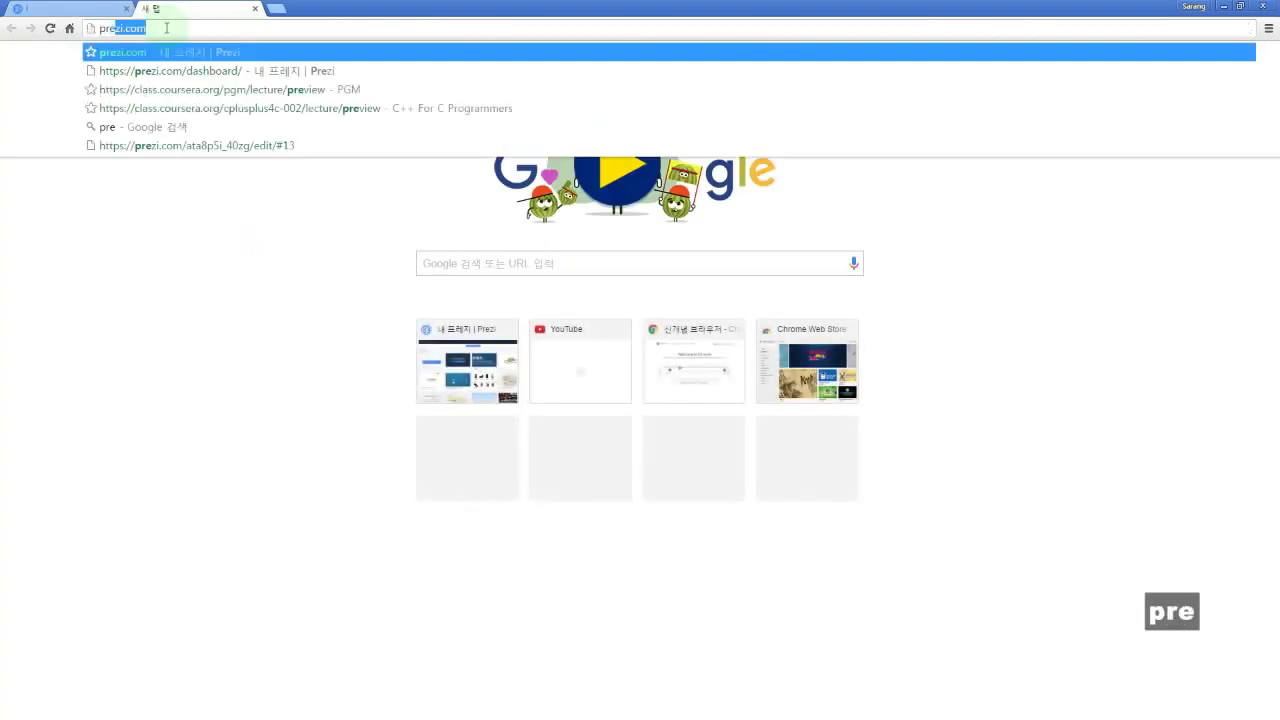
pyautogui.write('m')
pyautogui.press('Return')
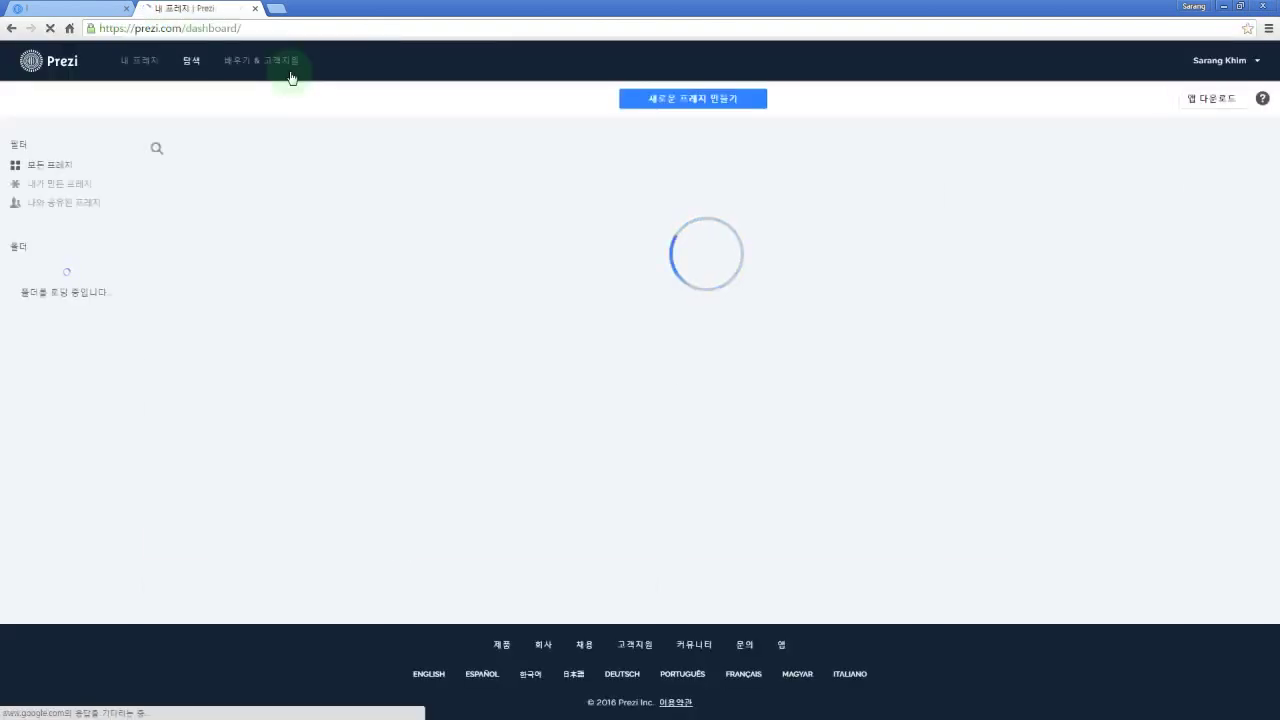
pyautogui.click(1242, 60)
pyautogui.click(1167, 196)
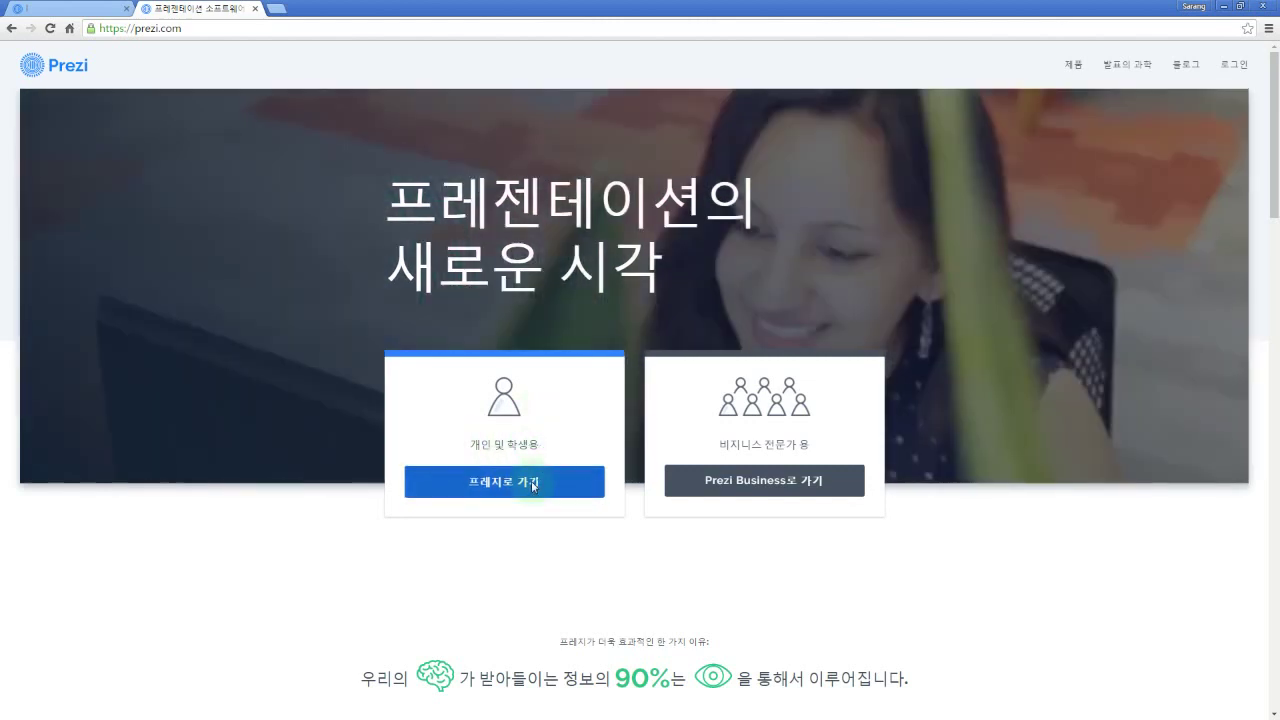
# Step: Open the 프레지로 가기 overview for individuals and students and scroll to its bottom
pyautogui.click(533, 483)
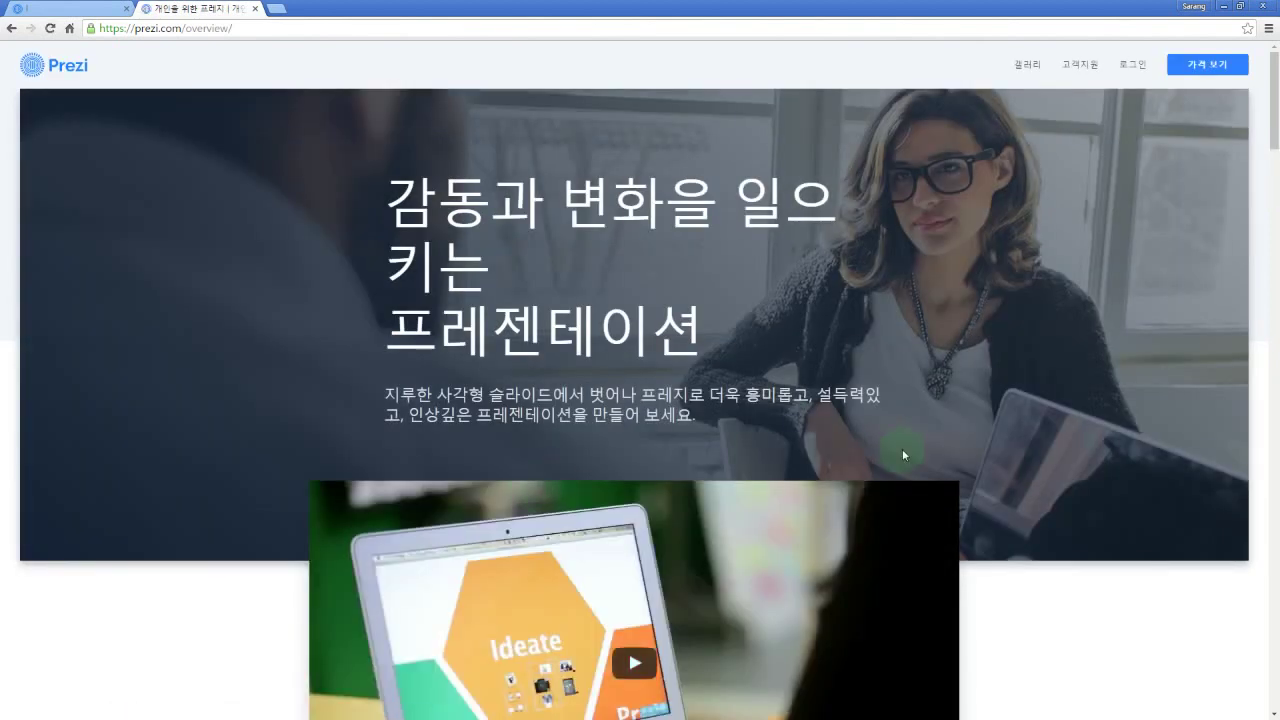
pyautogui.scroll(-3, 950, 445)
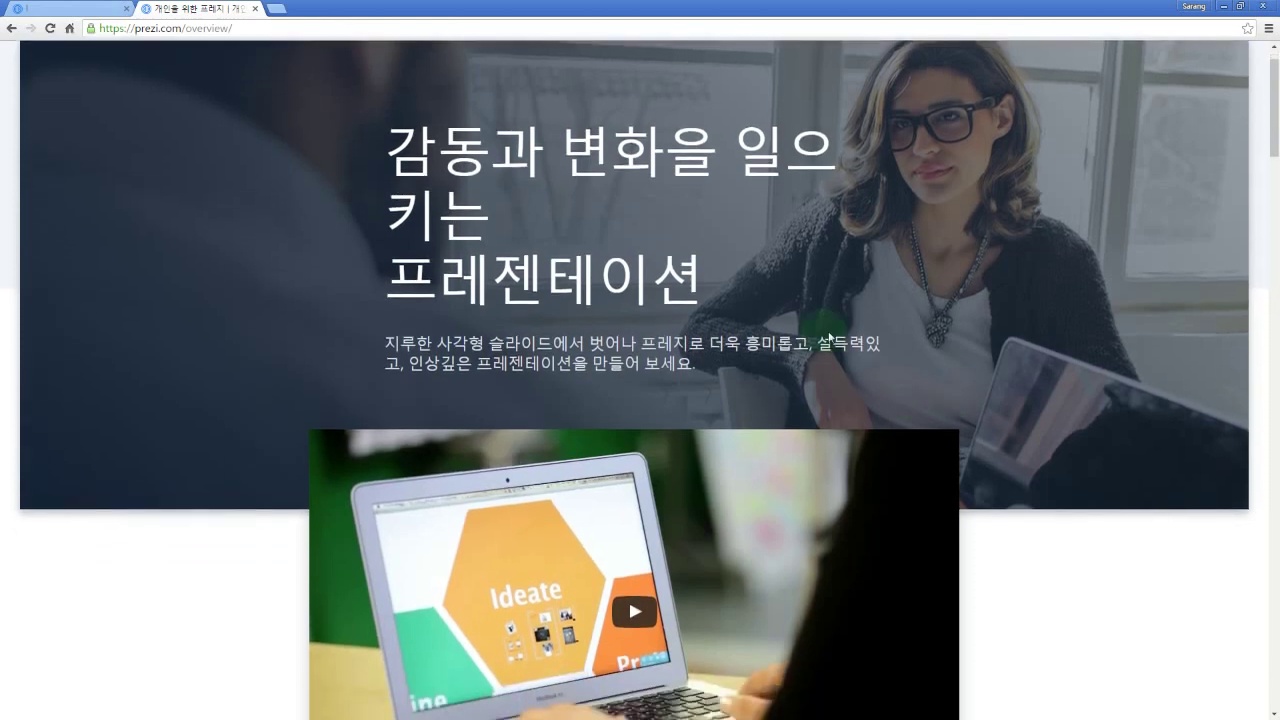
pyautogui.scroll(-6, 948, 345)
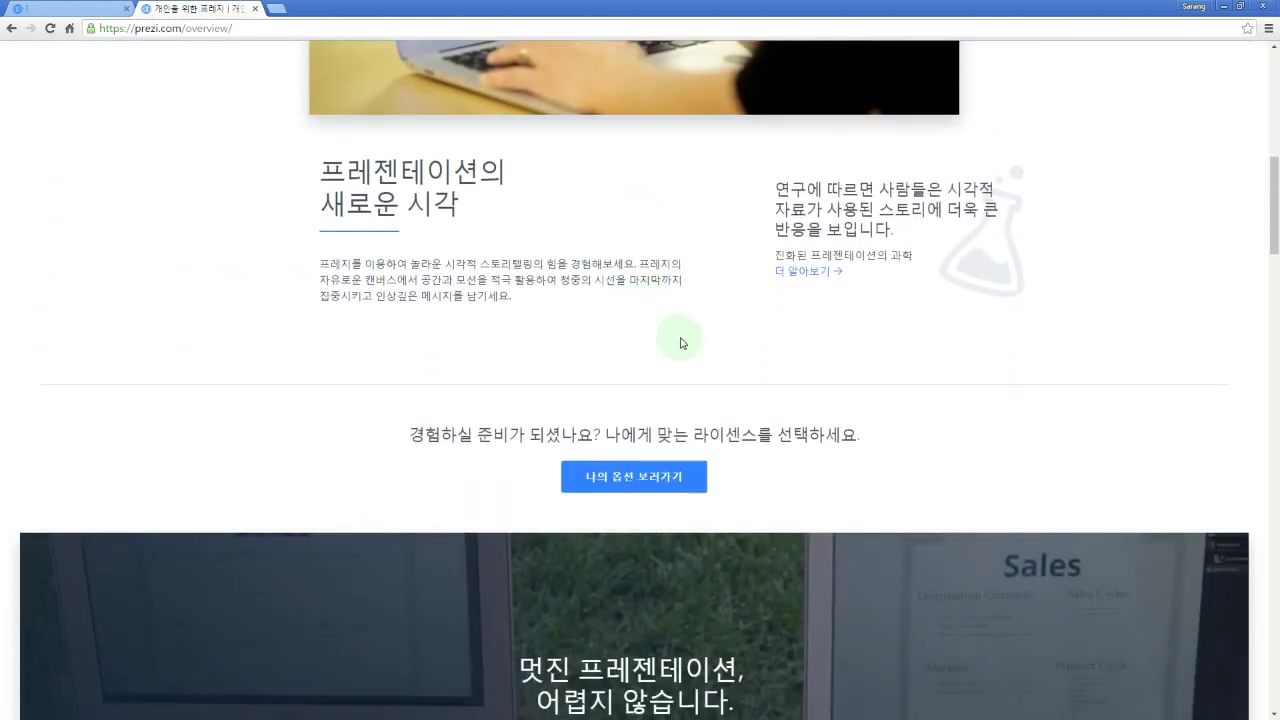
pyautogui.scroll(-2, 737, 334)
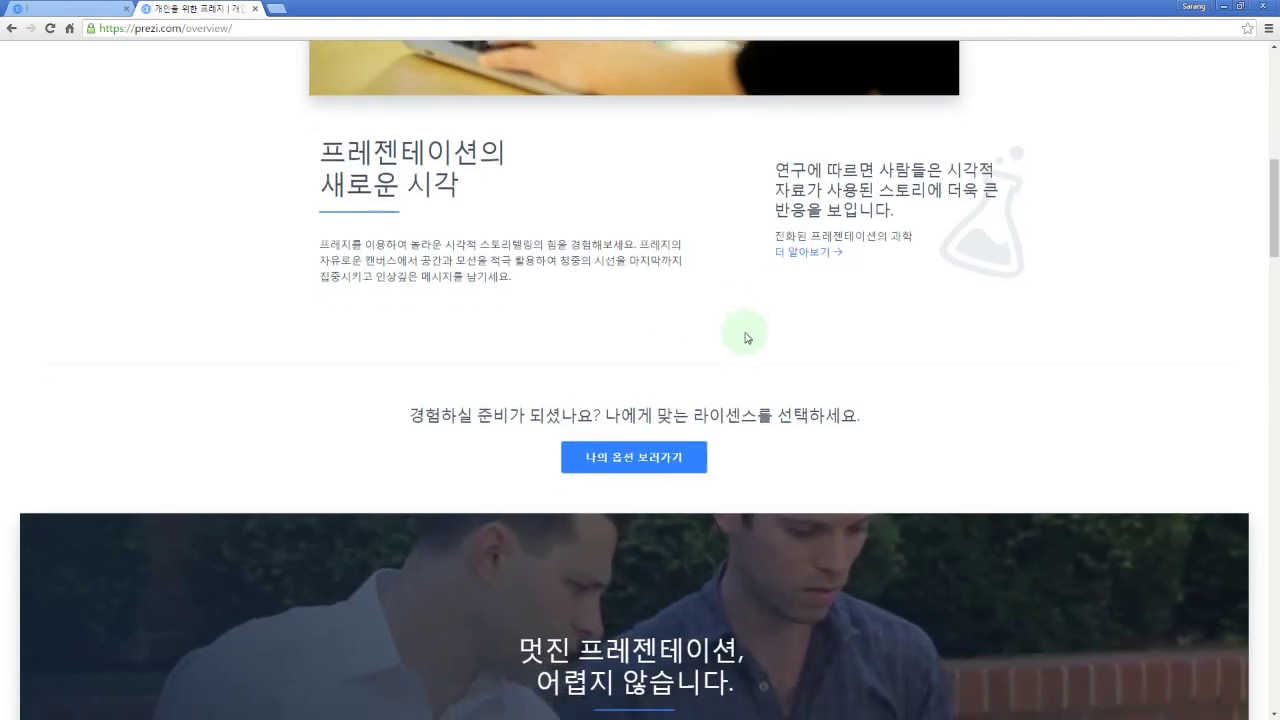
pyautogui.moveTo(1278, 281); pyautogui.dragTo(1157, 486)
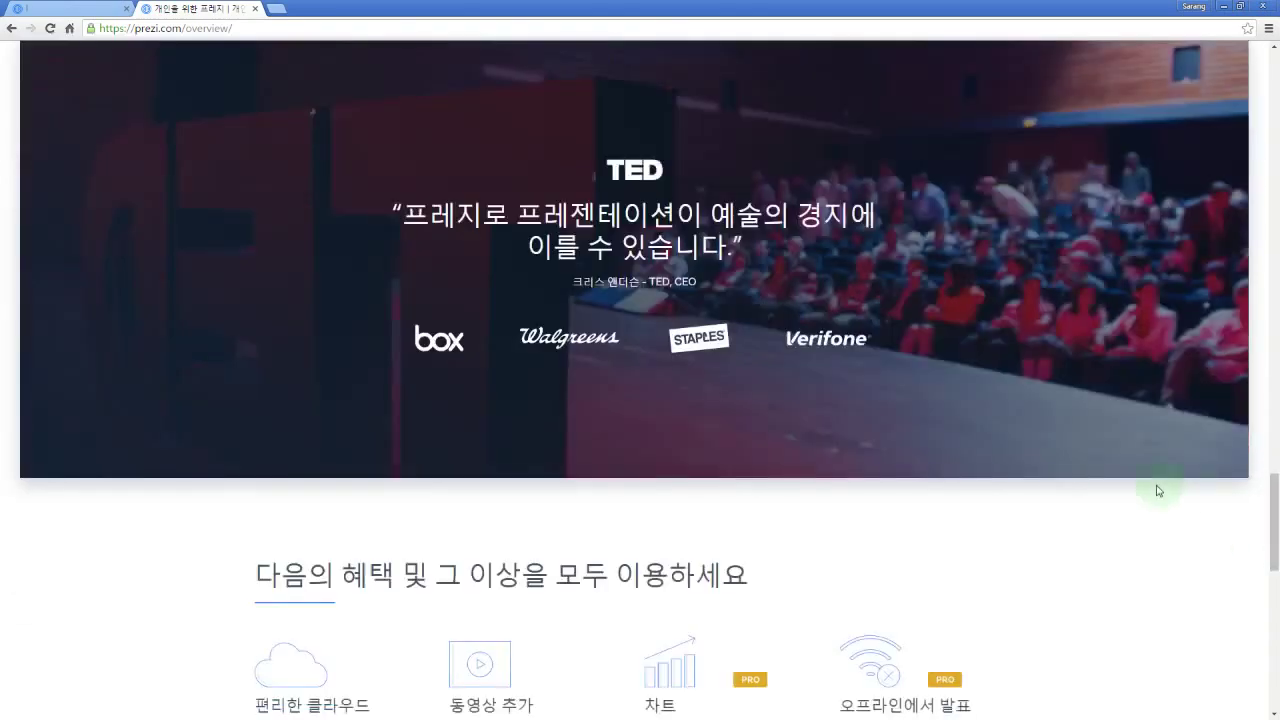
pyautogui.scroll(-2, 1051, 449)
pyautogui.scroll(-10, 997, 494)
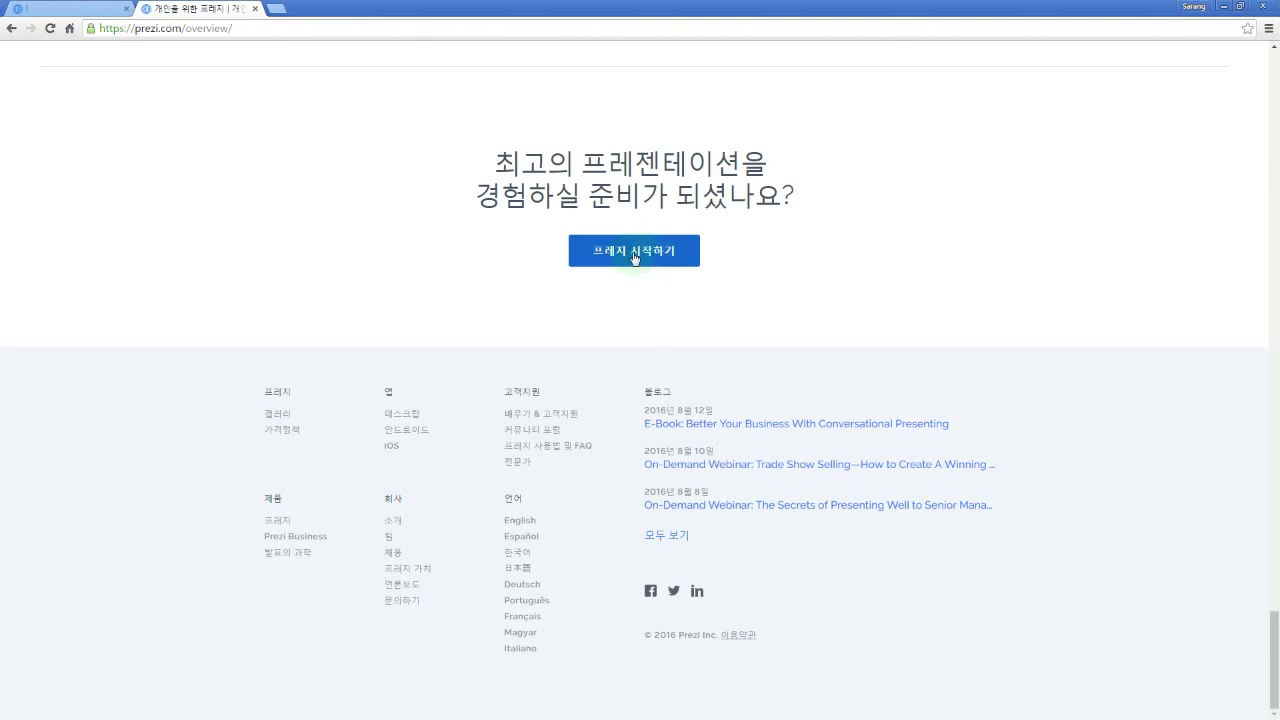
# Step: Go through 프레지 시작하기 to the education licence pricing and choose the free 에듀 인조이 licence
pyautogui.click(634, 259)
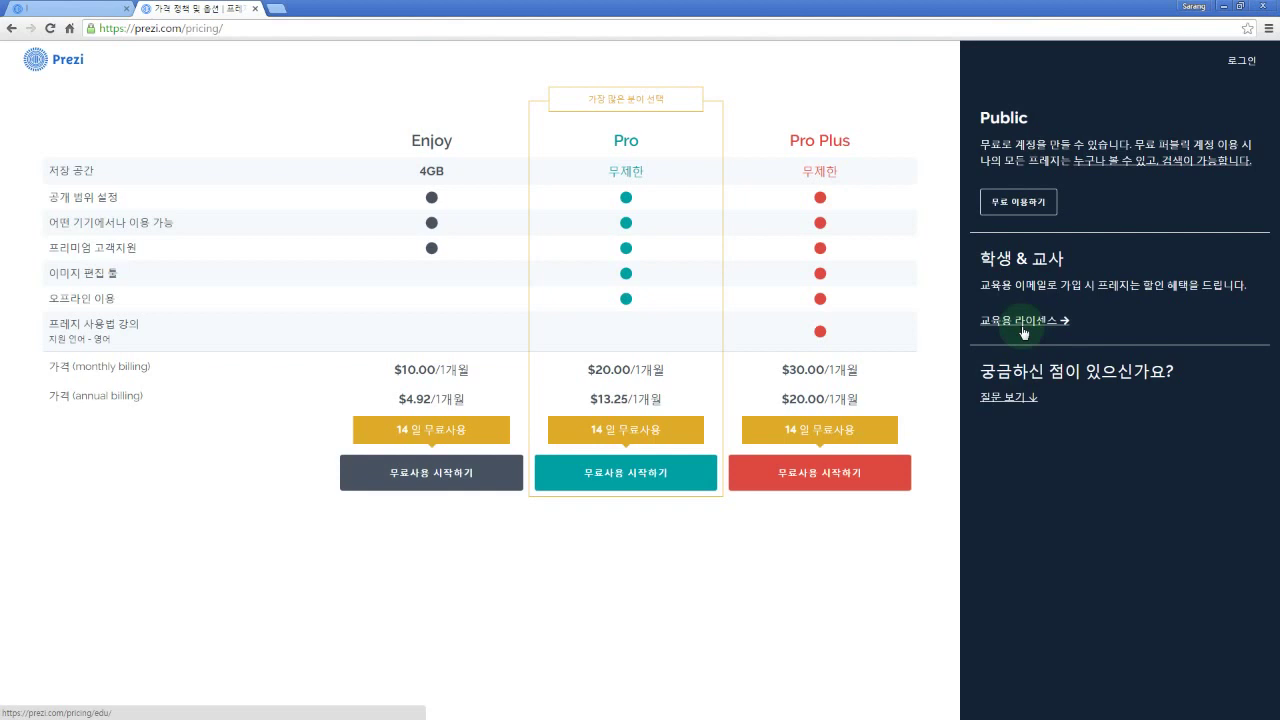
pyautogui.click(1023, 322)
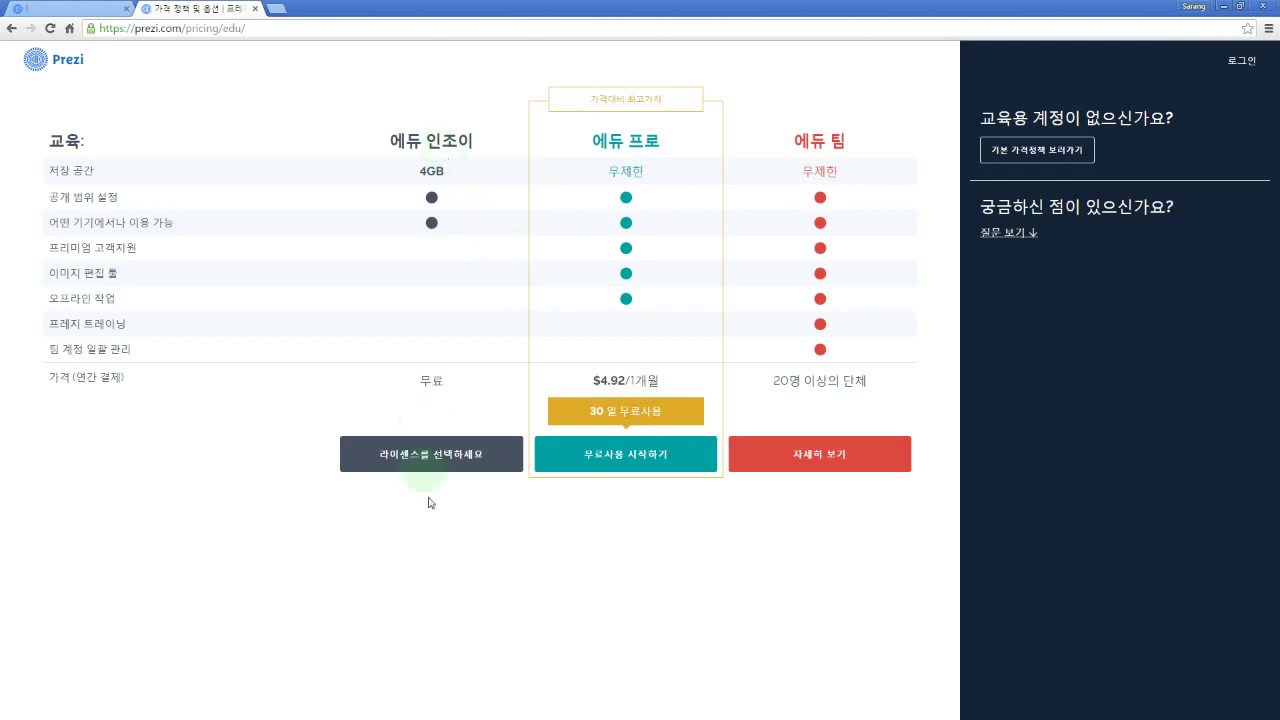
pyautogui.click(455, 456)
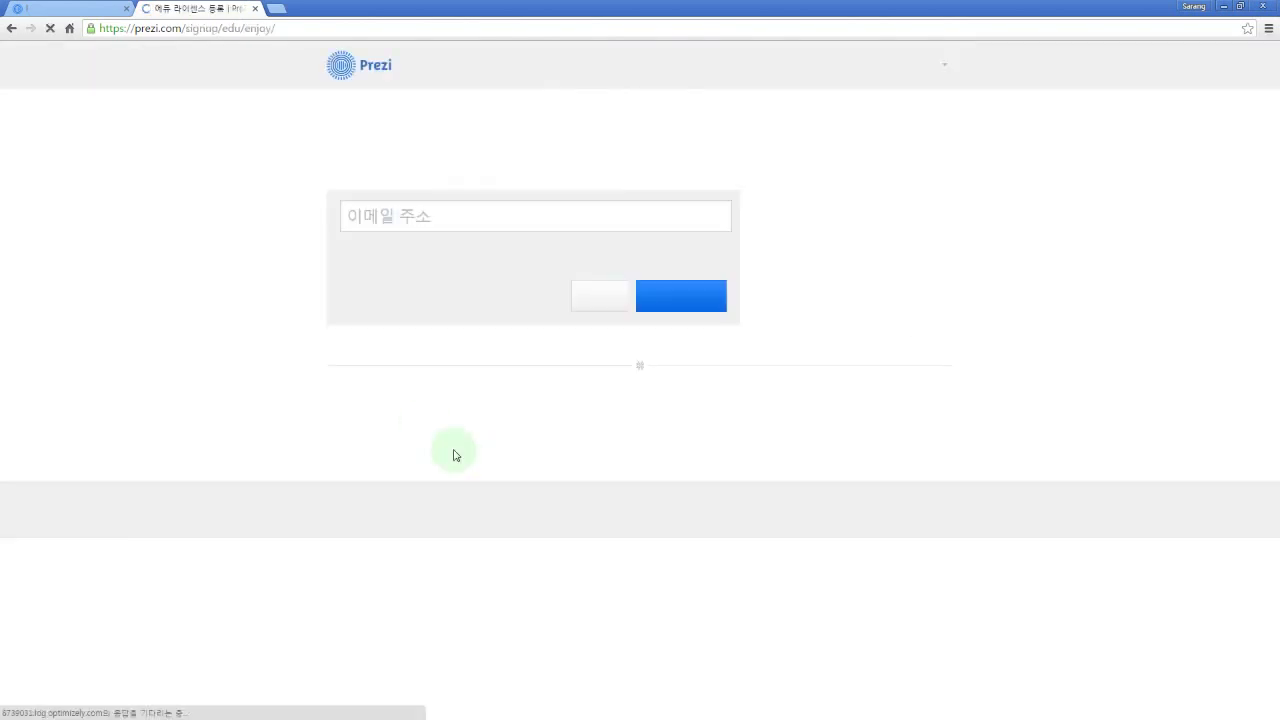
# Step: Leave the education e-mail page and return to the general pricing page's Public option
pyautogui.click(448, 229)
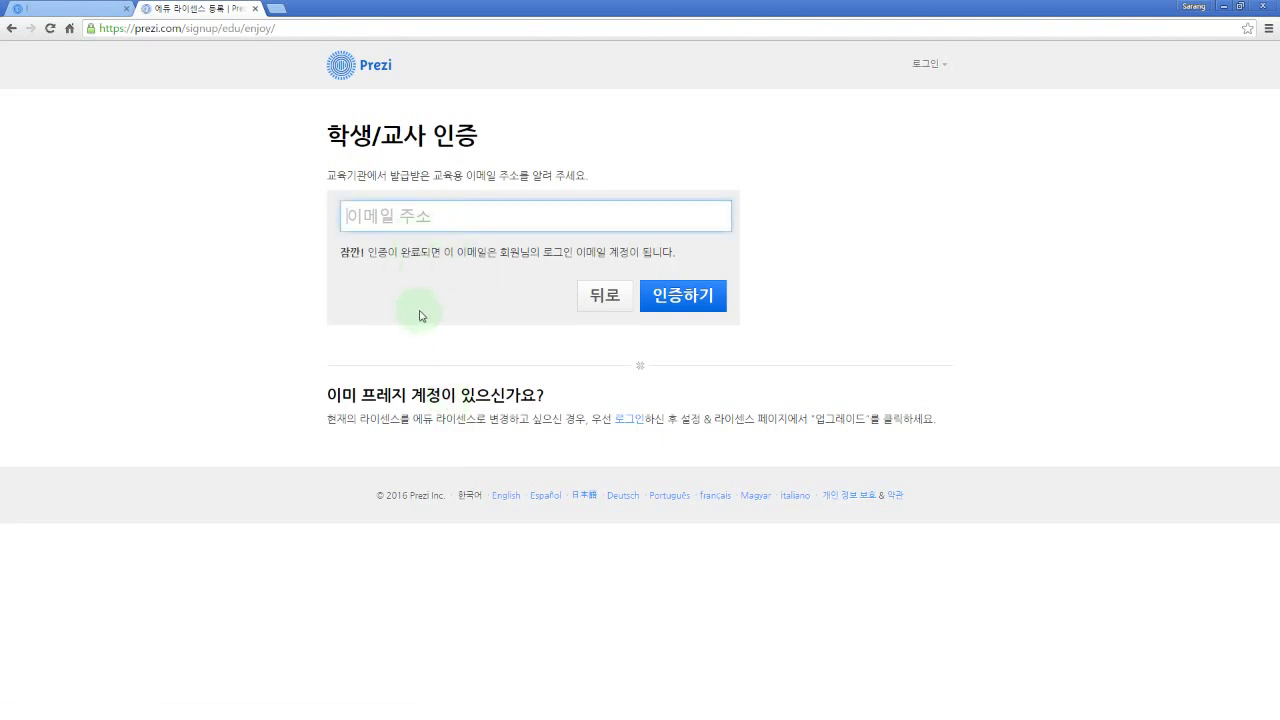
pyautogui.hotkey('alt', 'Left')
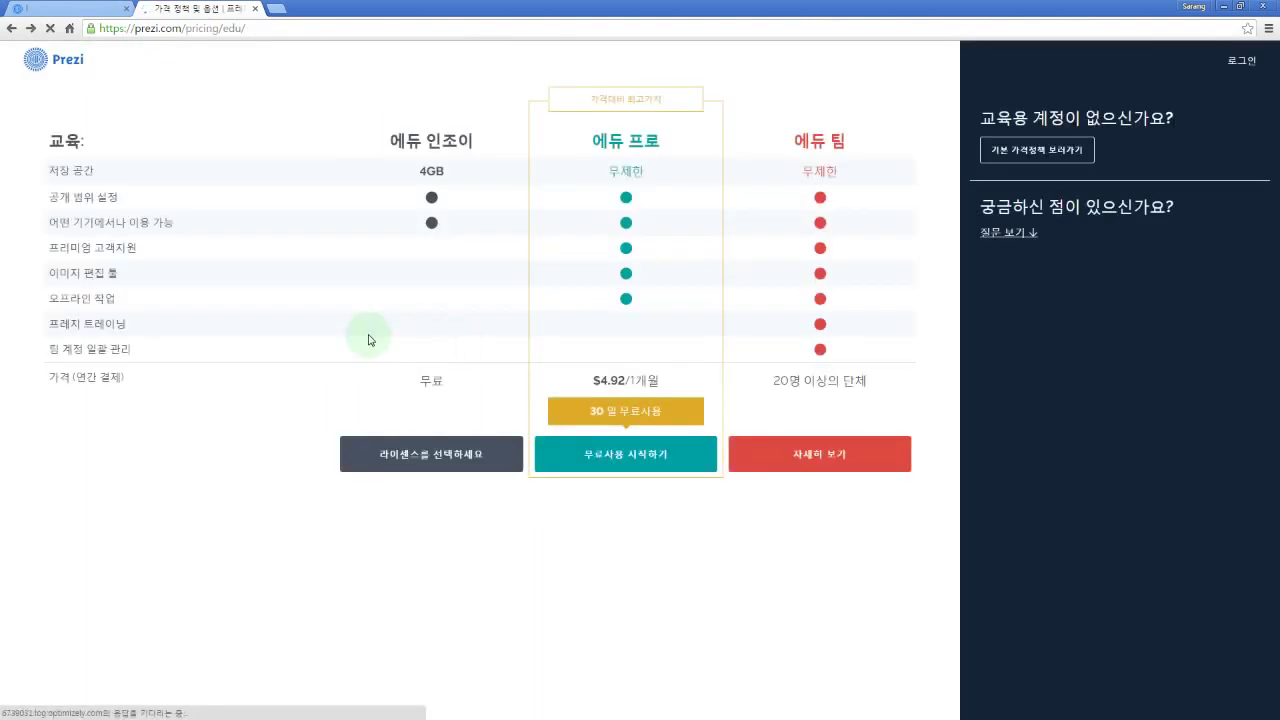
pyautogui.hotkey('alt', 'Left')
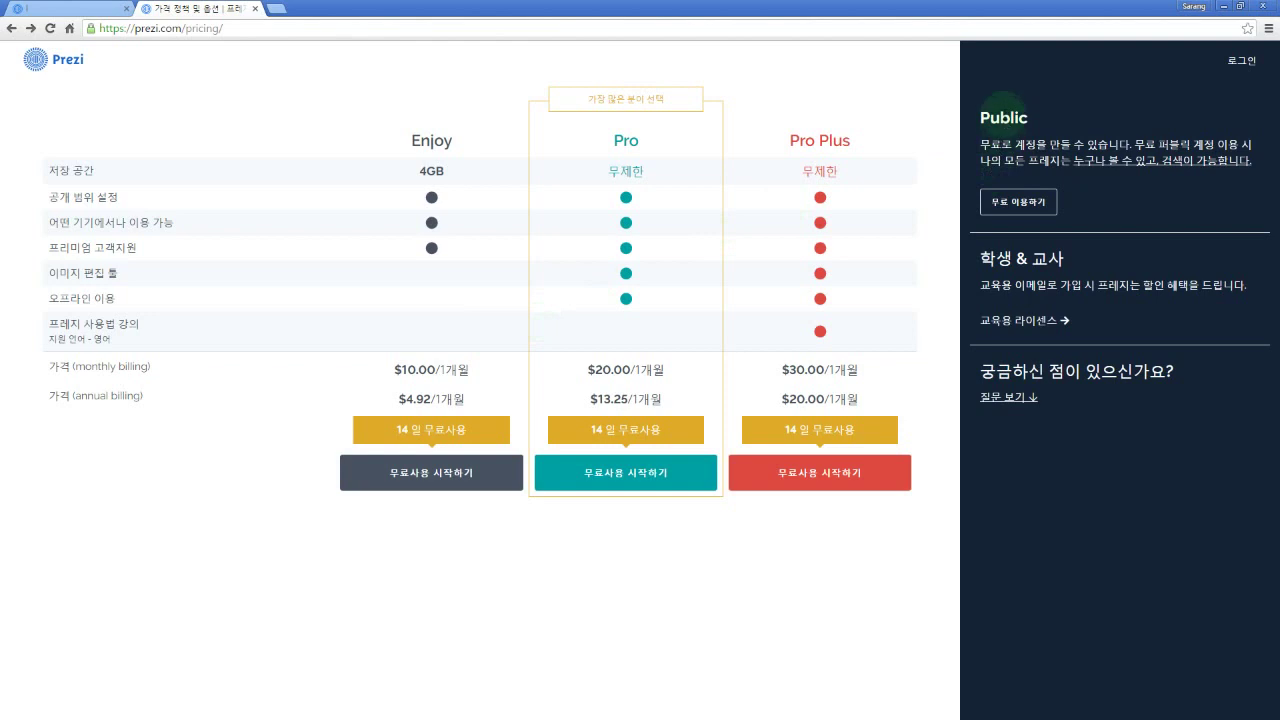
pyautogui.doubleClick(1001, 117)
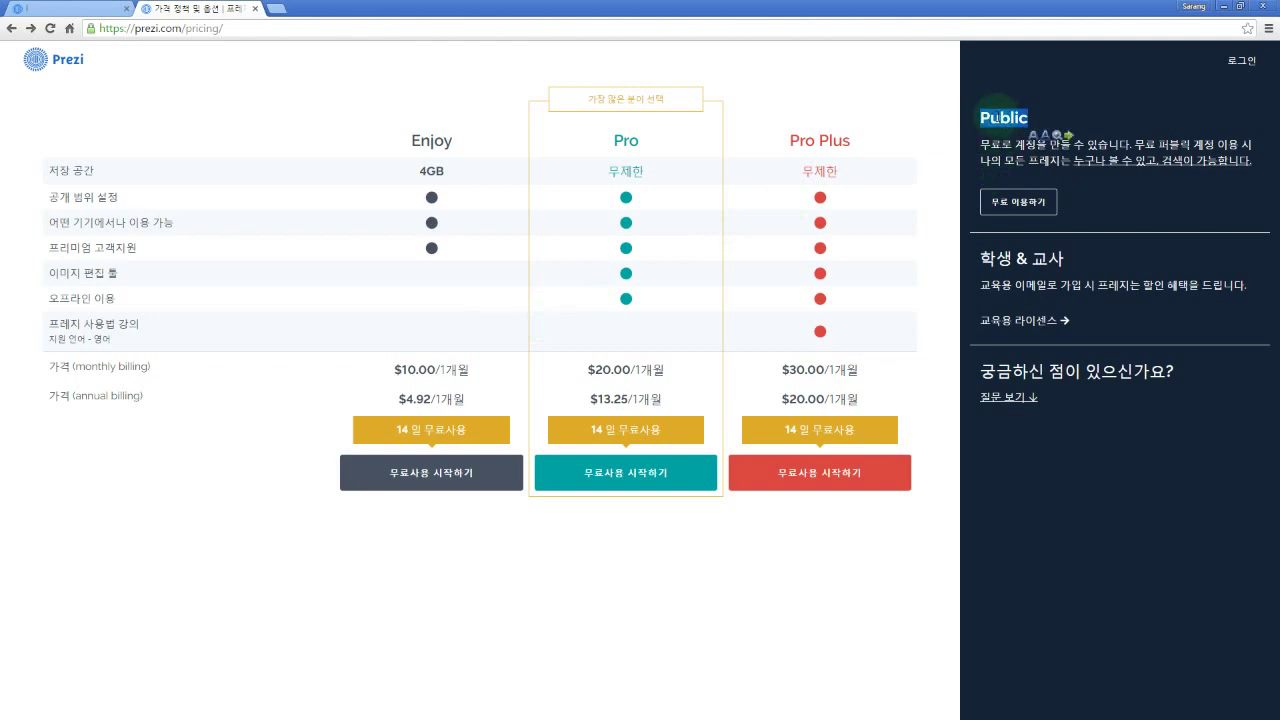
pyautogui.click(1012, 160)
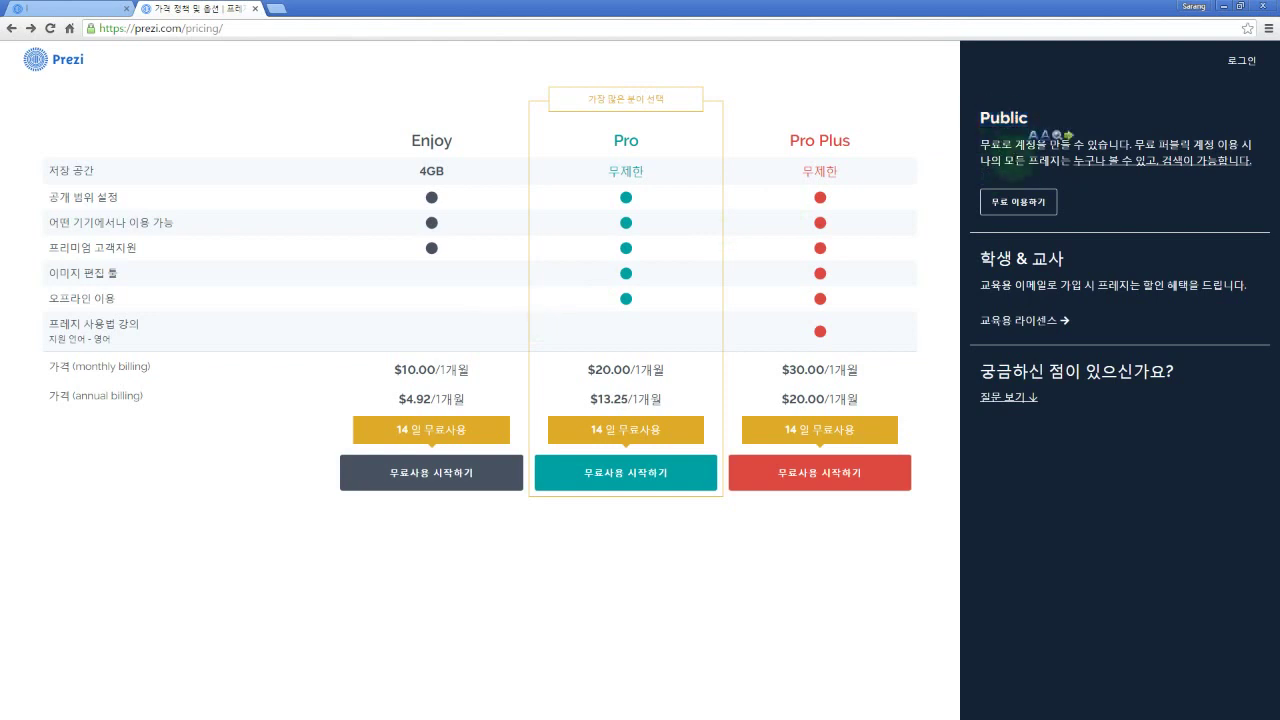
# Step: Start the free Public signup and enter the user's first name and surname in Korean
pyautogui.click(1019, 203)
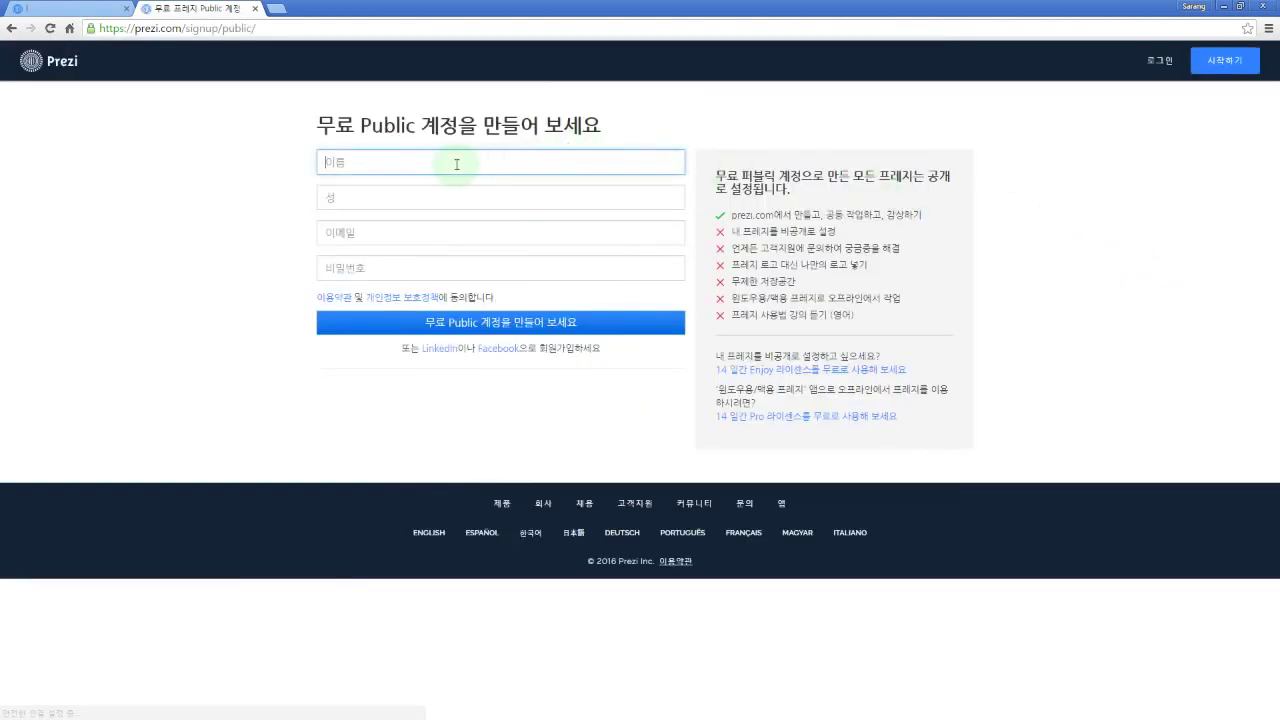
pyautogui.press('Hangul')
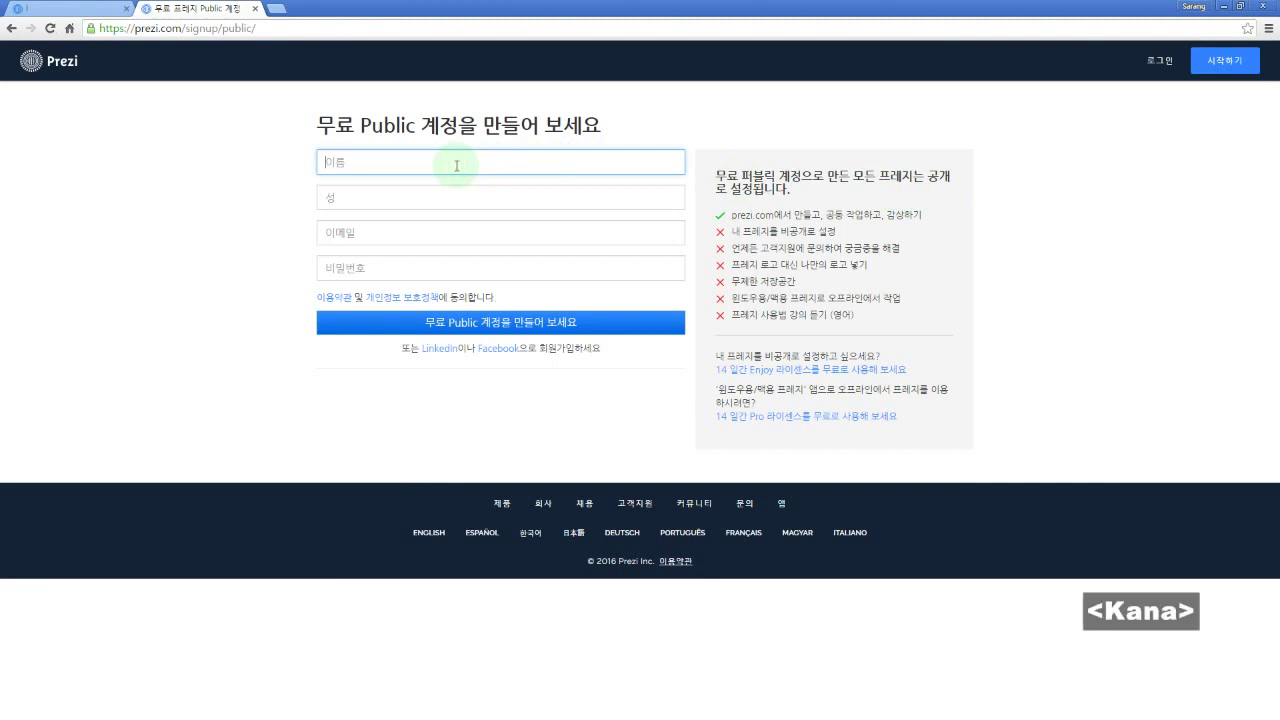
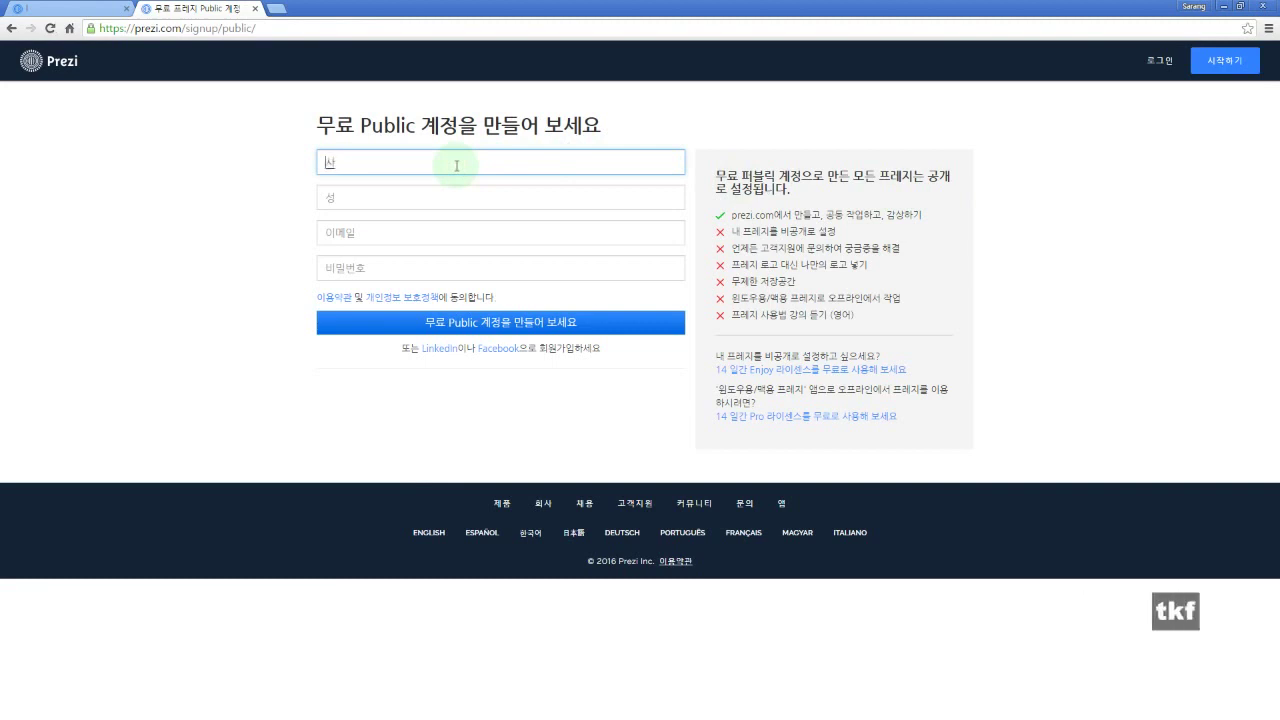
pyautogui.press('Tab')
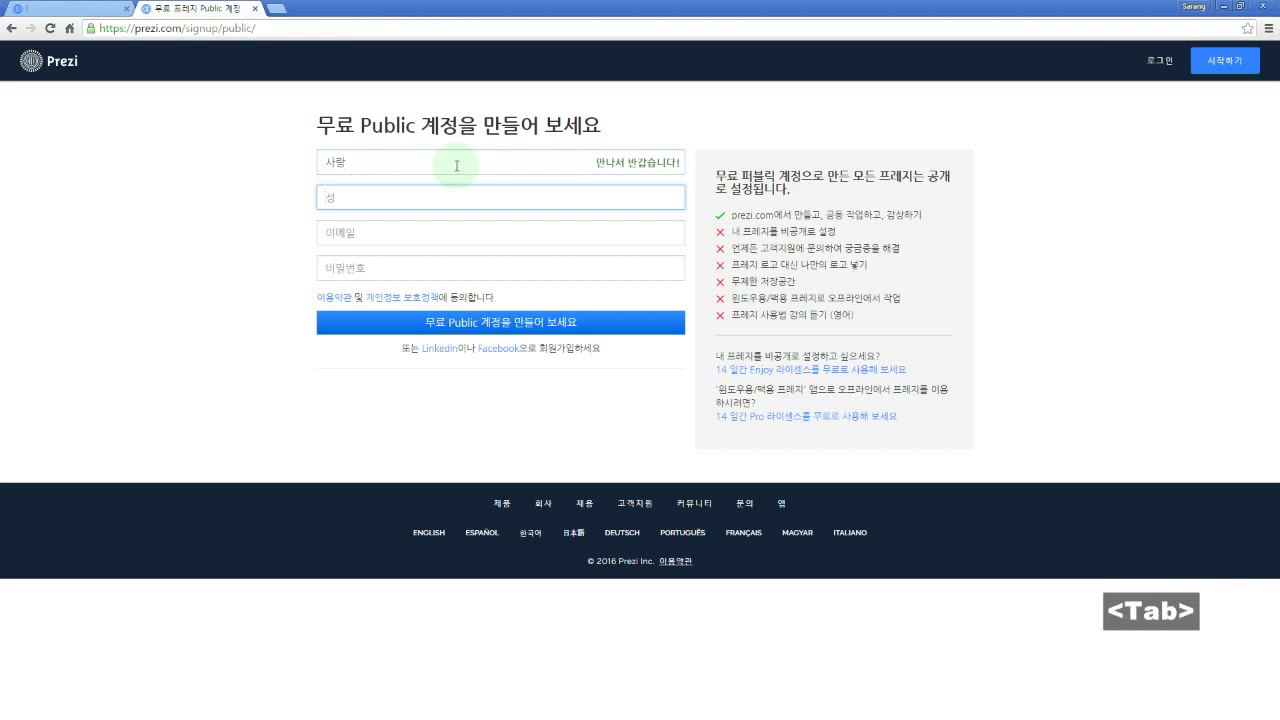
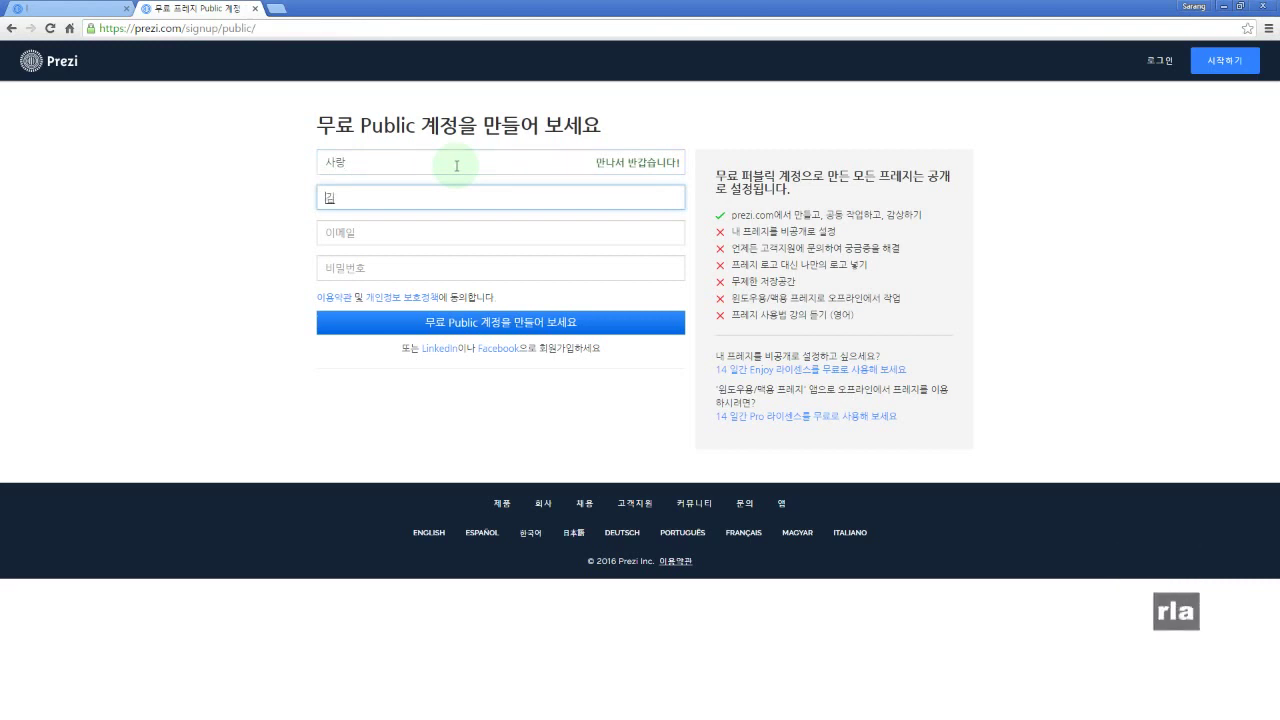
pyautogui.press('Tab')
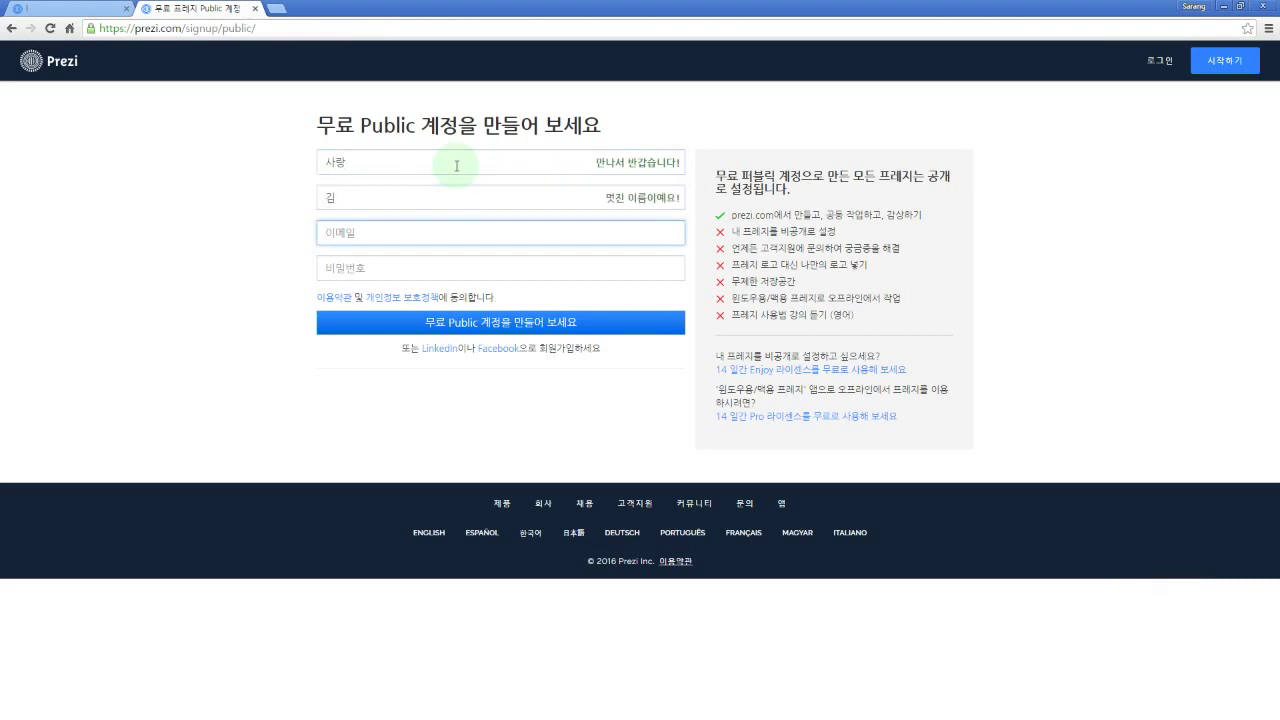
# Step: Fill in the user's e-mail address, correcting a typo, and enter the account password
pyautogui.press('Hangul')
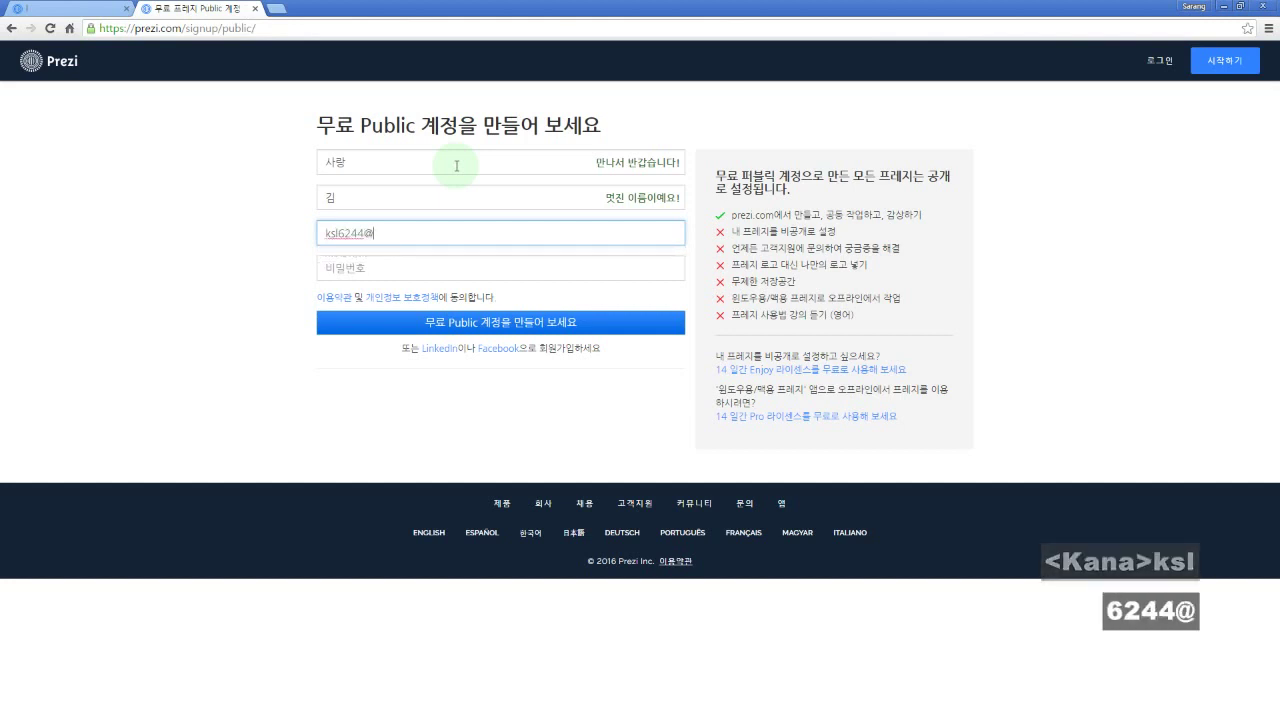
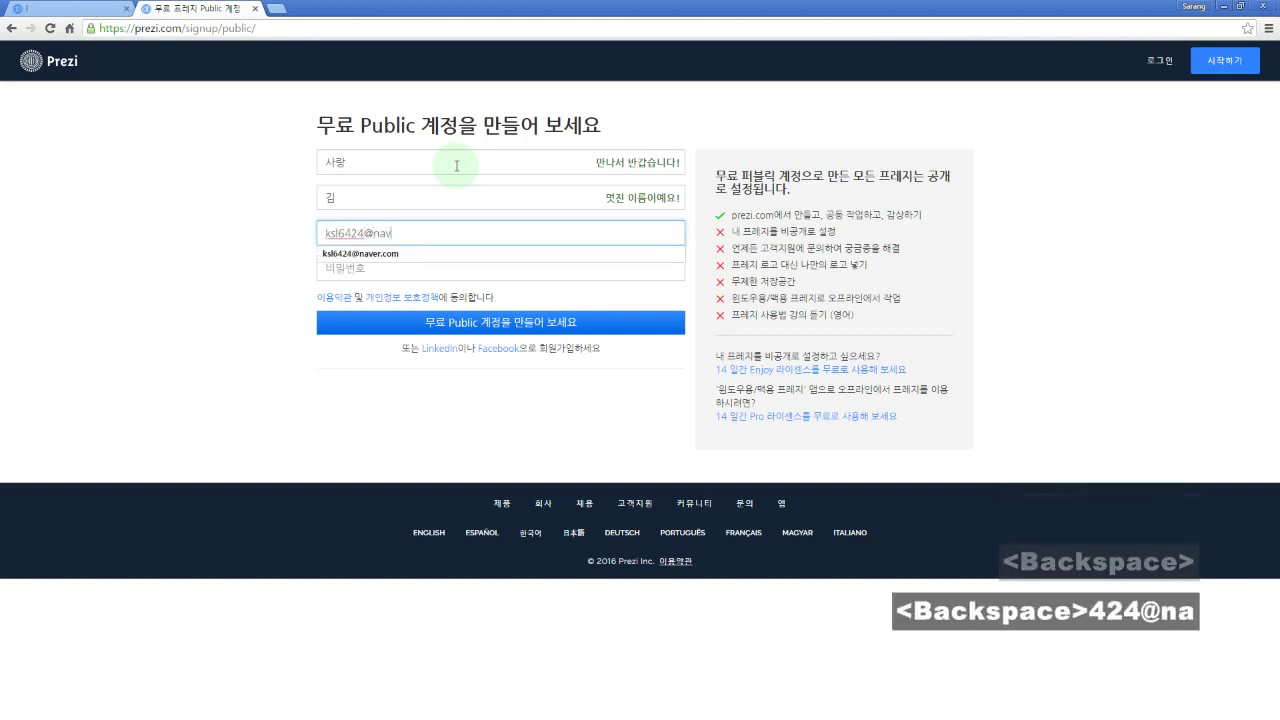
pyautogui.press('Tab')
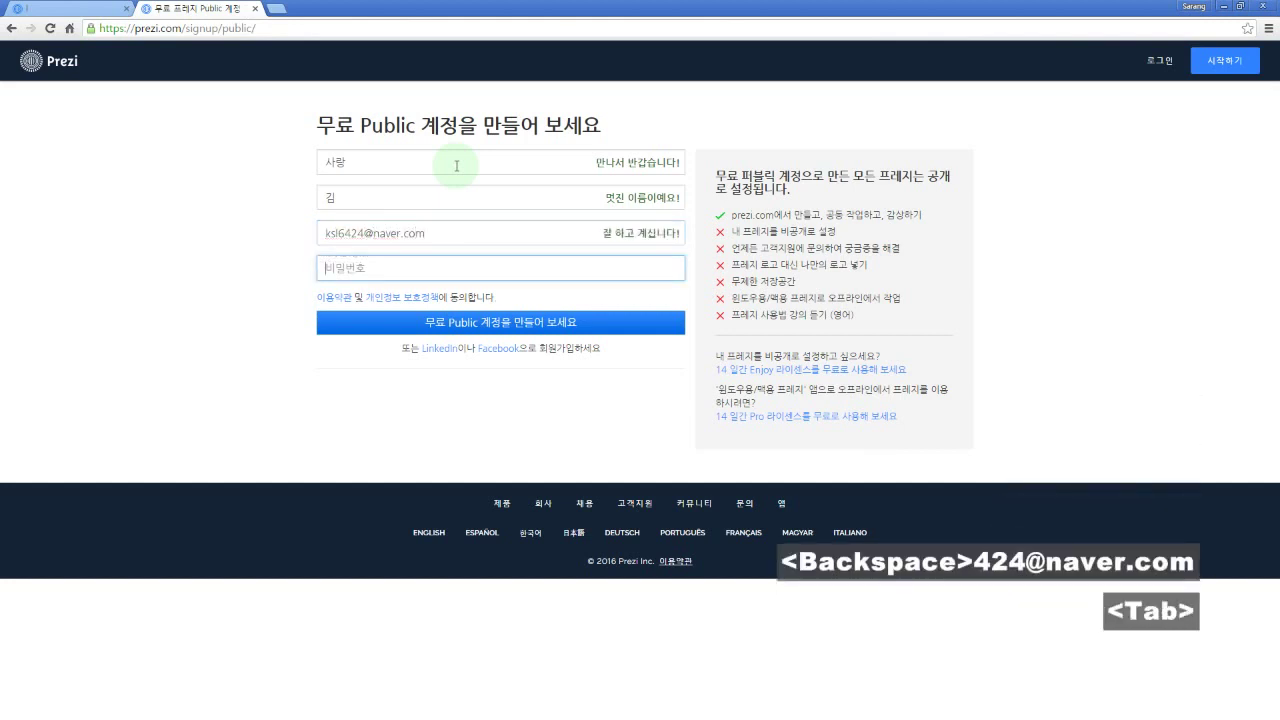
pyautogui.write('1234')
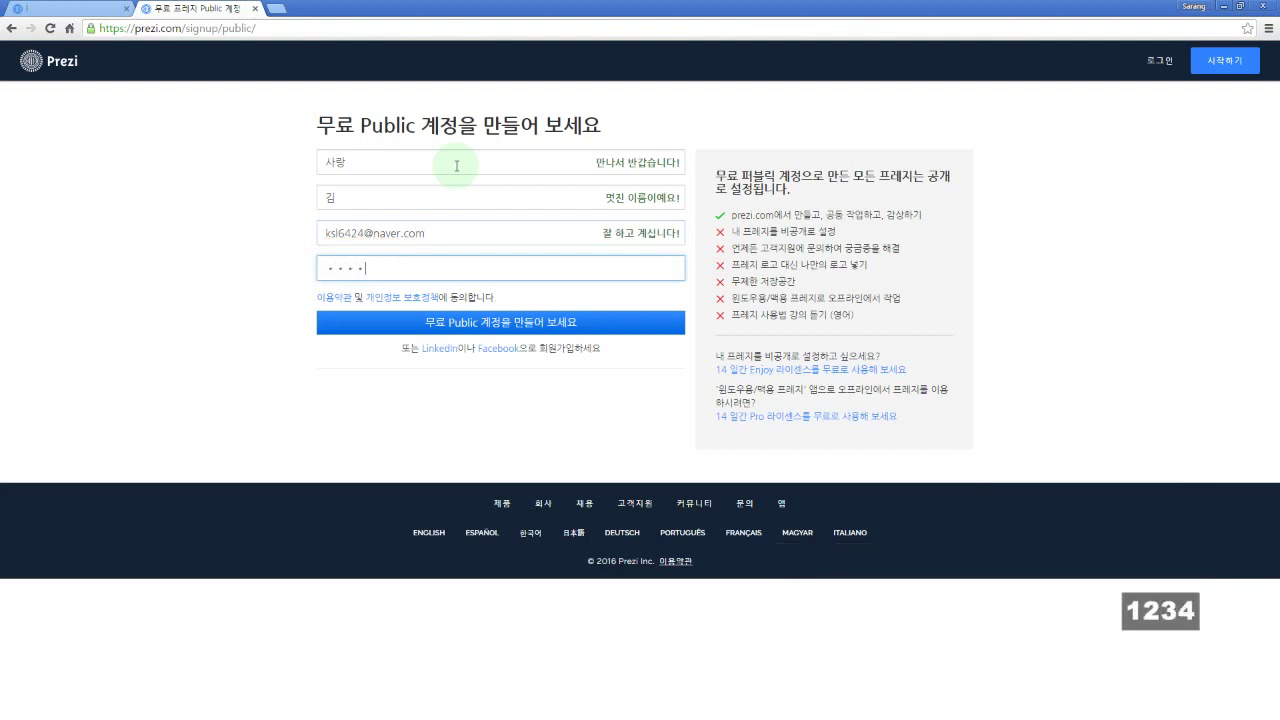
pyautogui.press('Tab')
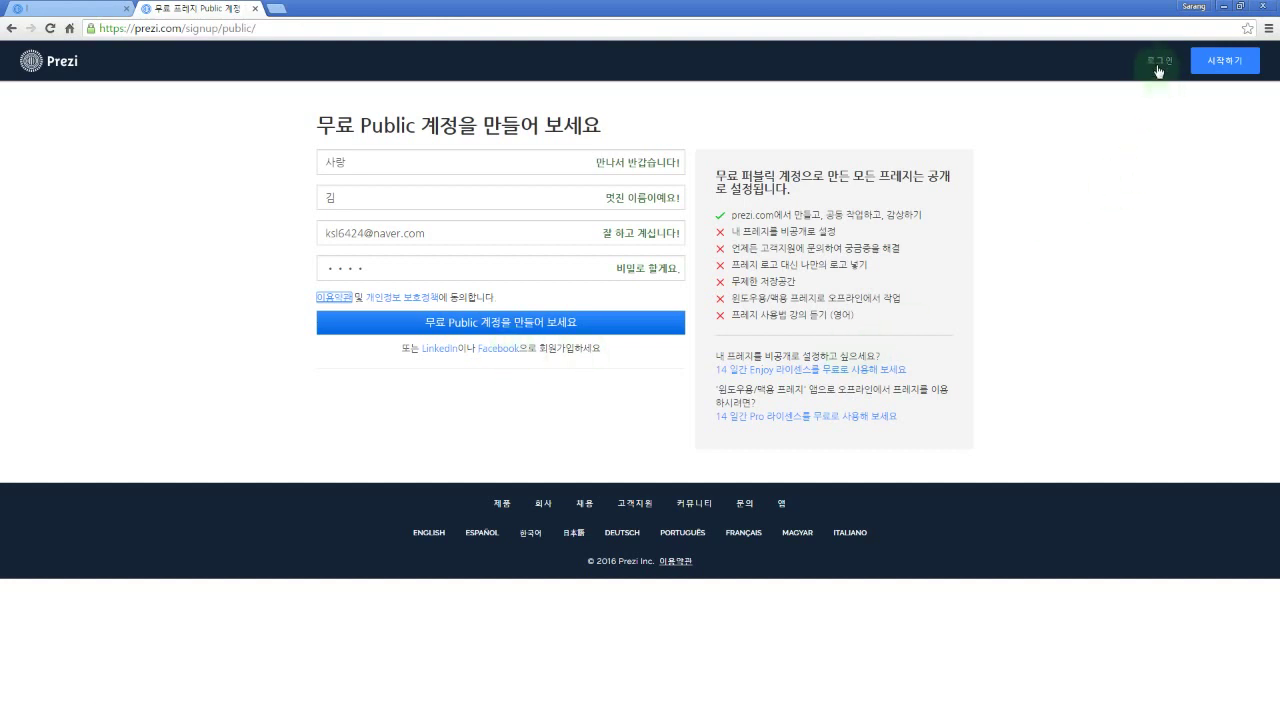
# Step: Log in to Prezi with Facebook from the 로그인 page
pyautogui.click(1158, 68)
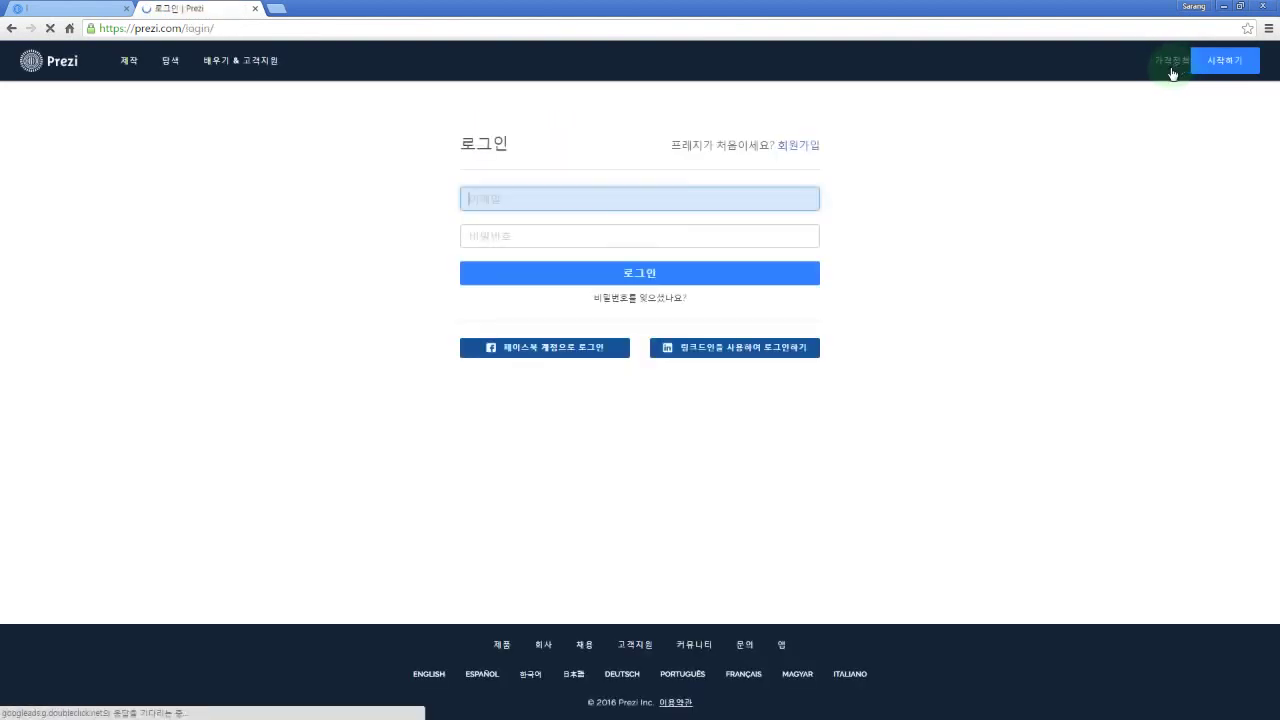
pyautogui.click(568, 352)
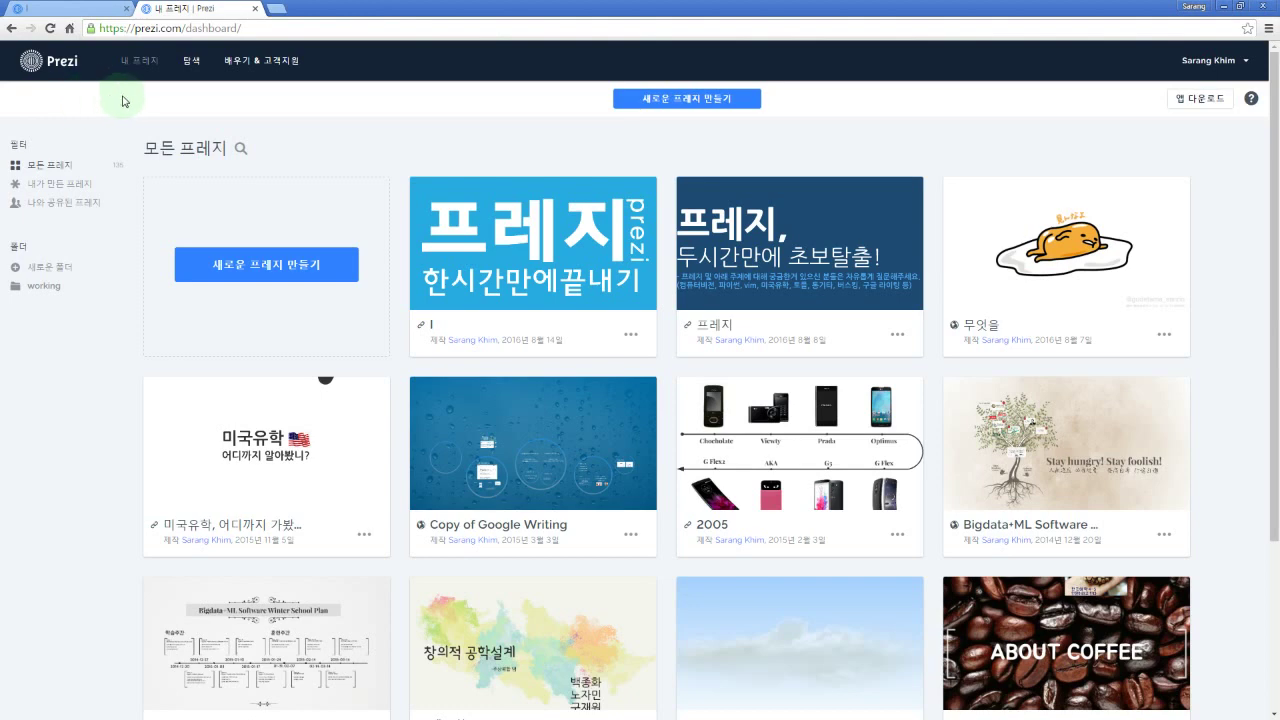
# Step: Open prezi.com in a new tab and log out of Prezi
pyautogui.click(275, 10)
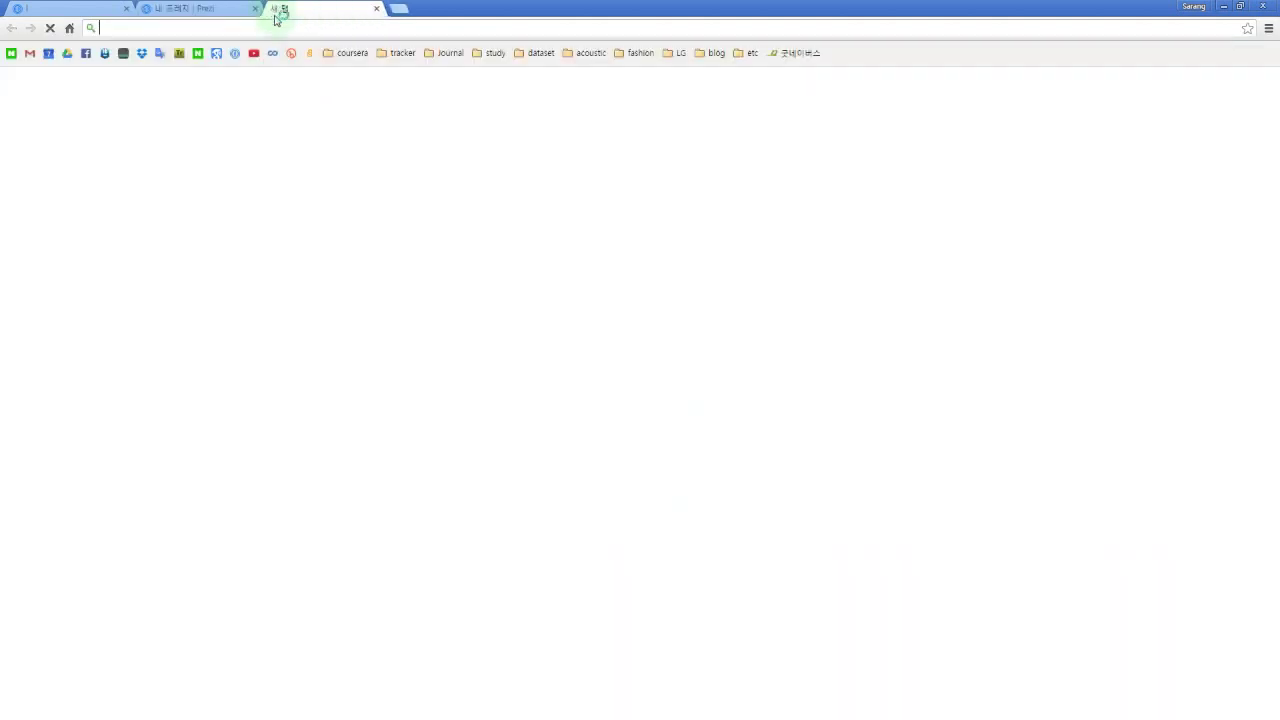
pyautogui.write('prezi')
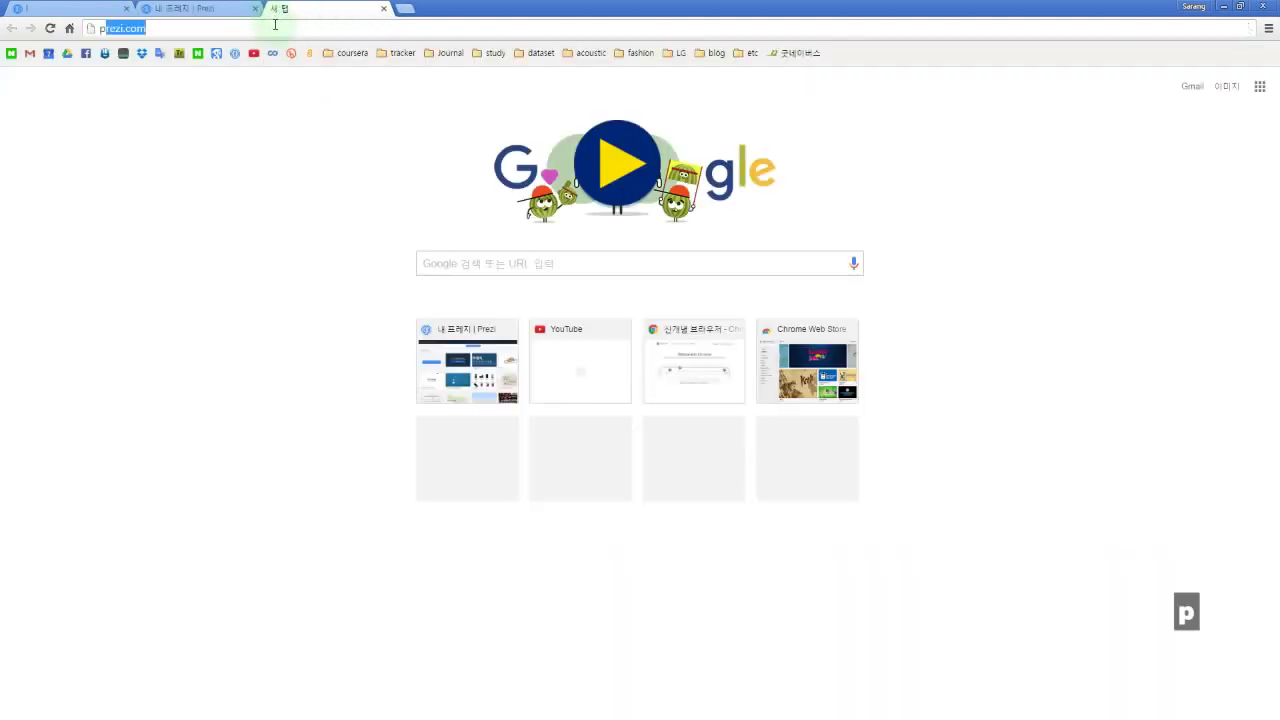
pyautogui.write('.com')
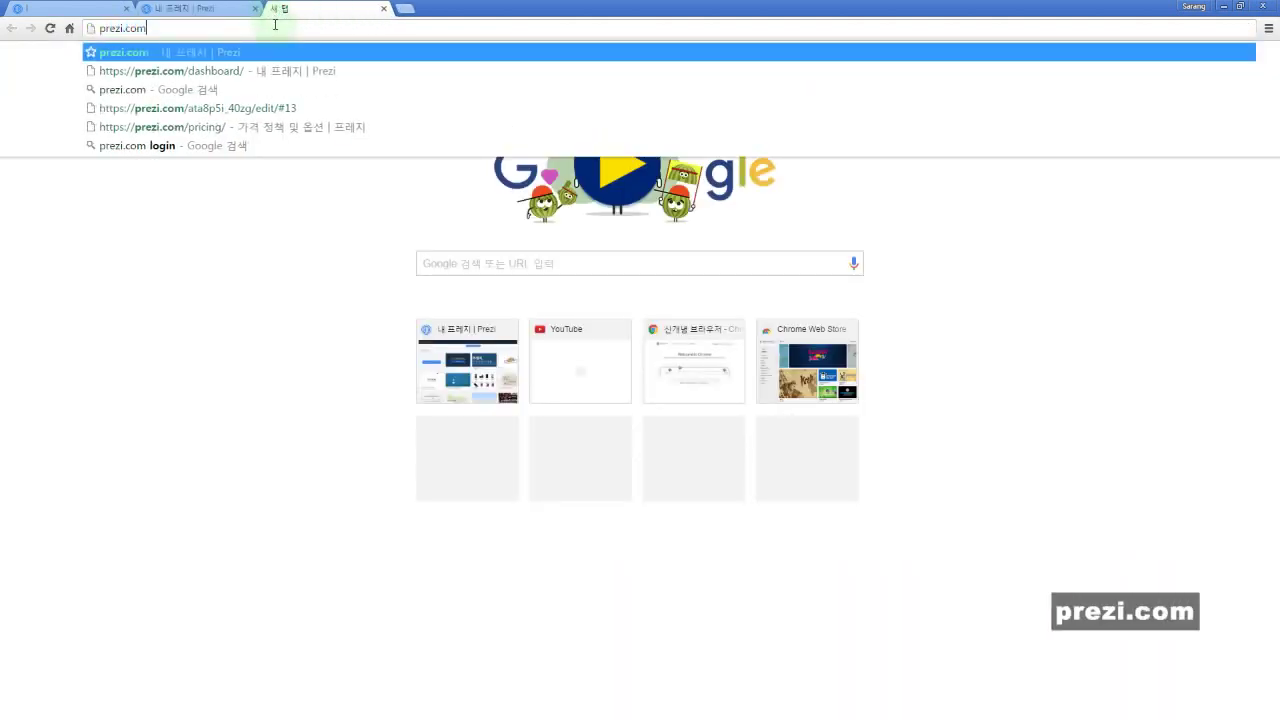
pyautogui.press('Return')
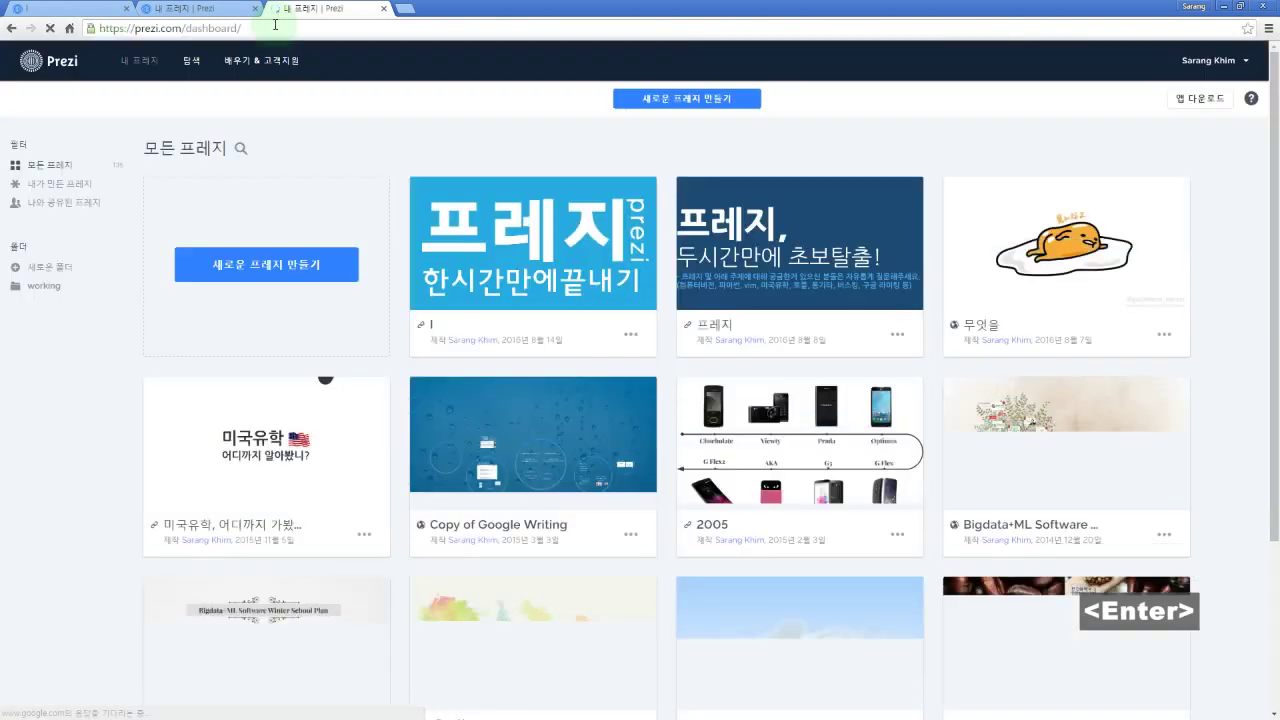
pyautogui.click(1215, 61)
pyautogui.click(1150, 200)
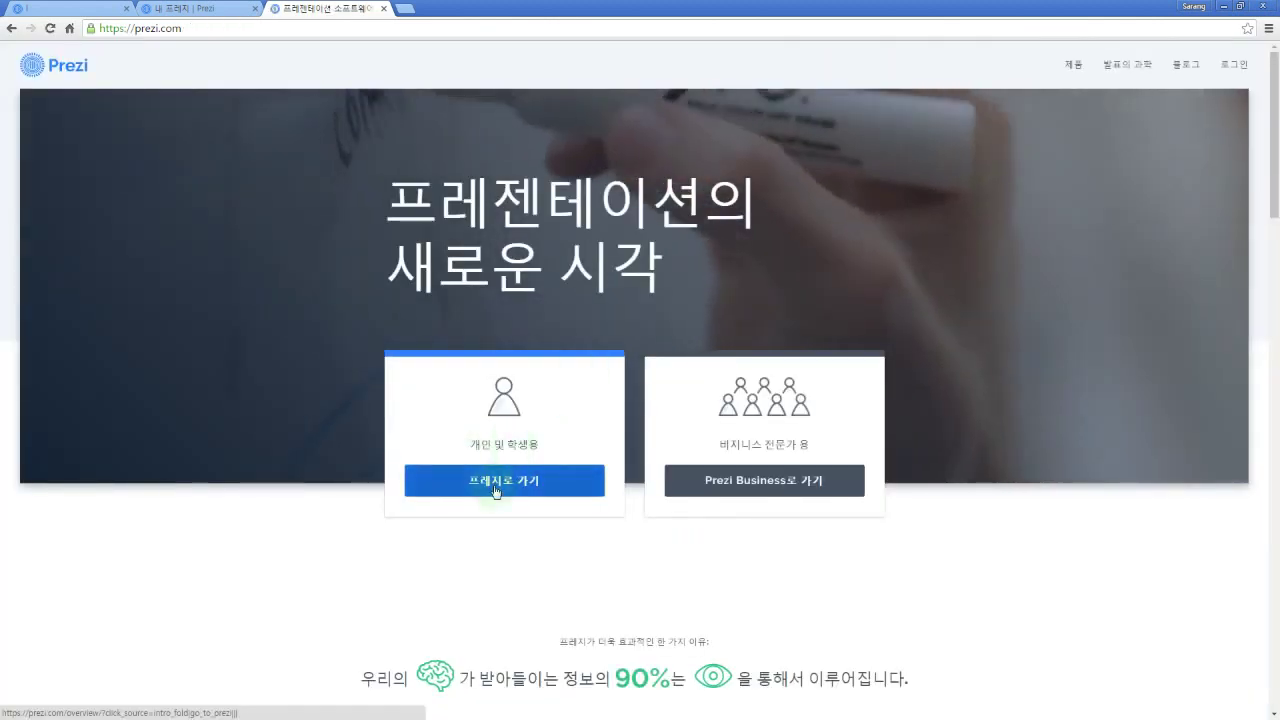
# Step: Go via 프레지로 가기 to the plans and pricing page using 프레지 시작하기
pyautogui.click(497, 481)
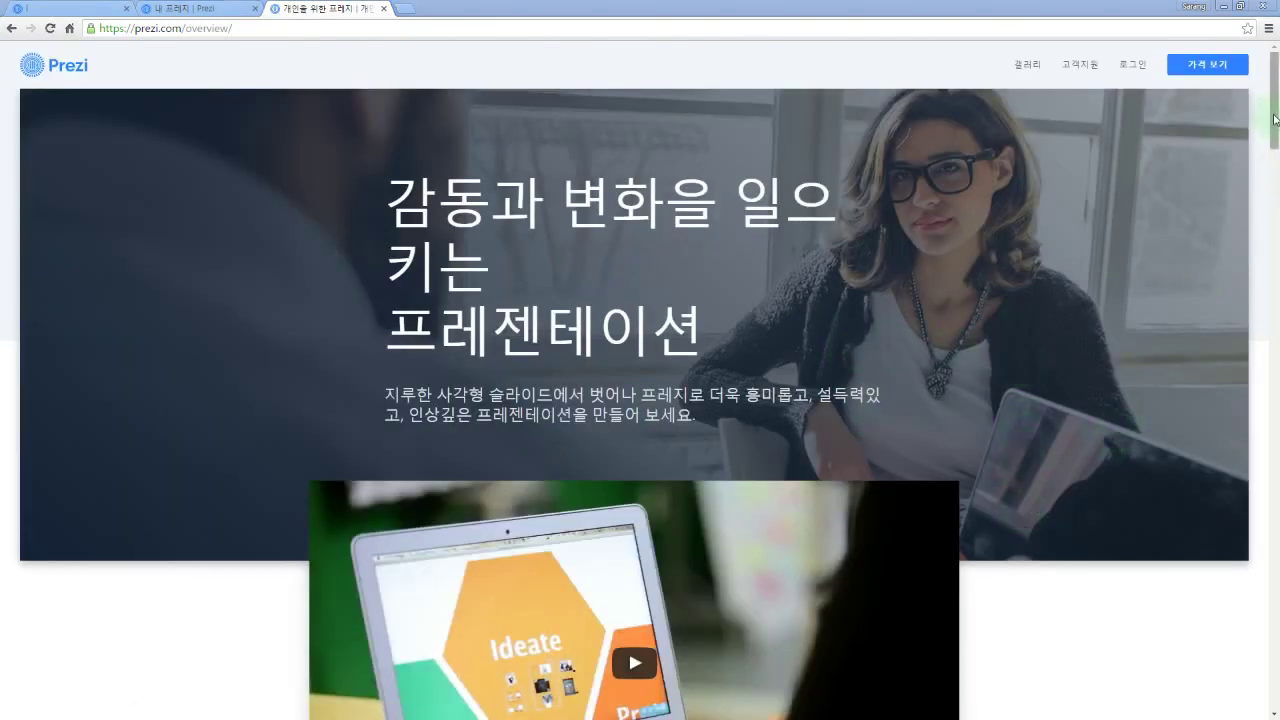
pyautogui.scroll(-15, 1104, 452)
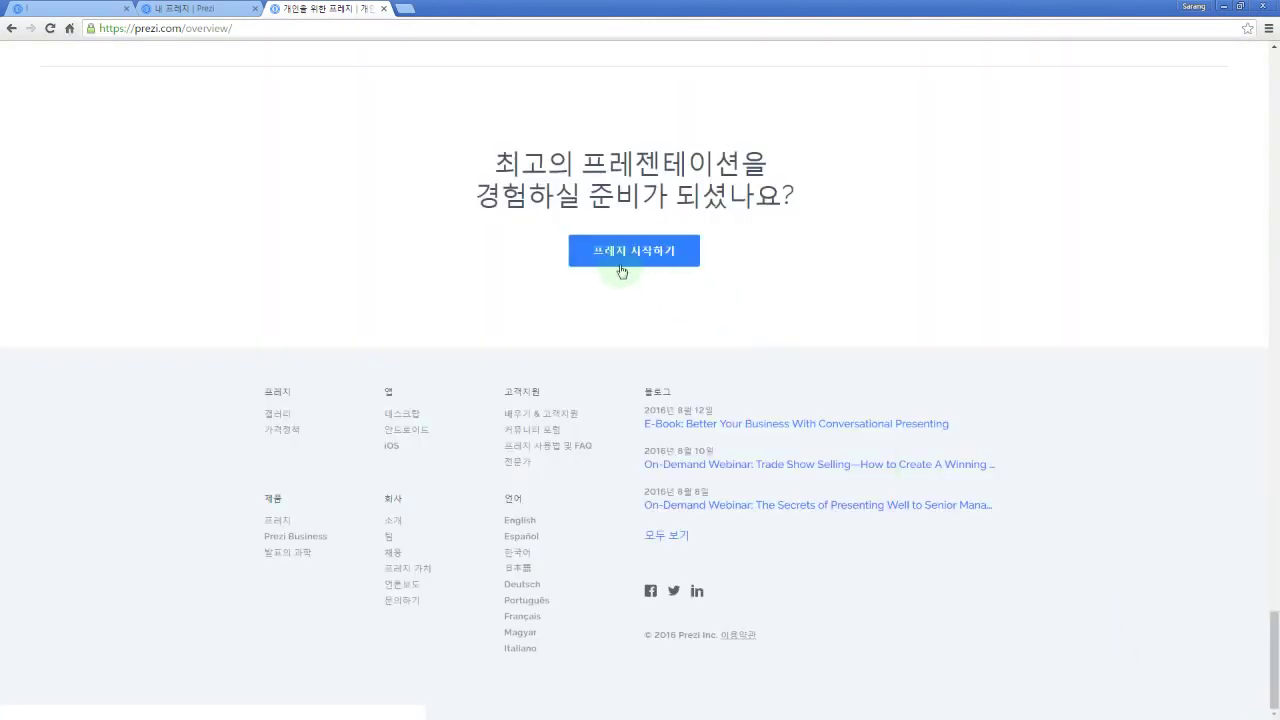
pyautogui.click(632, 251)
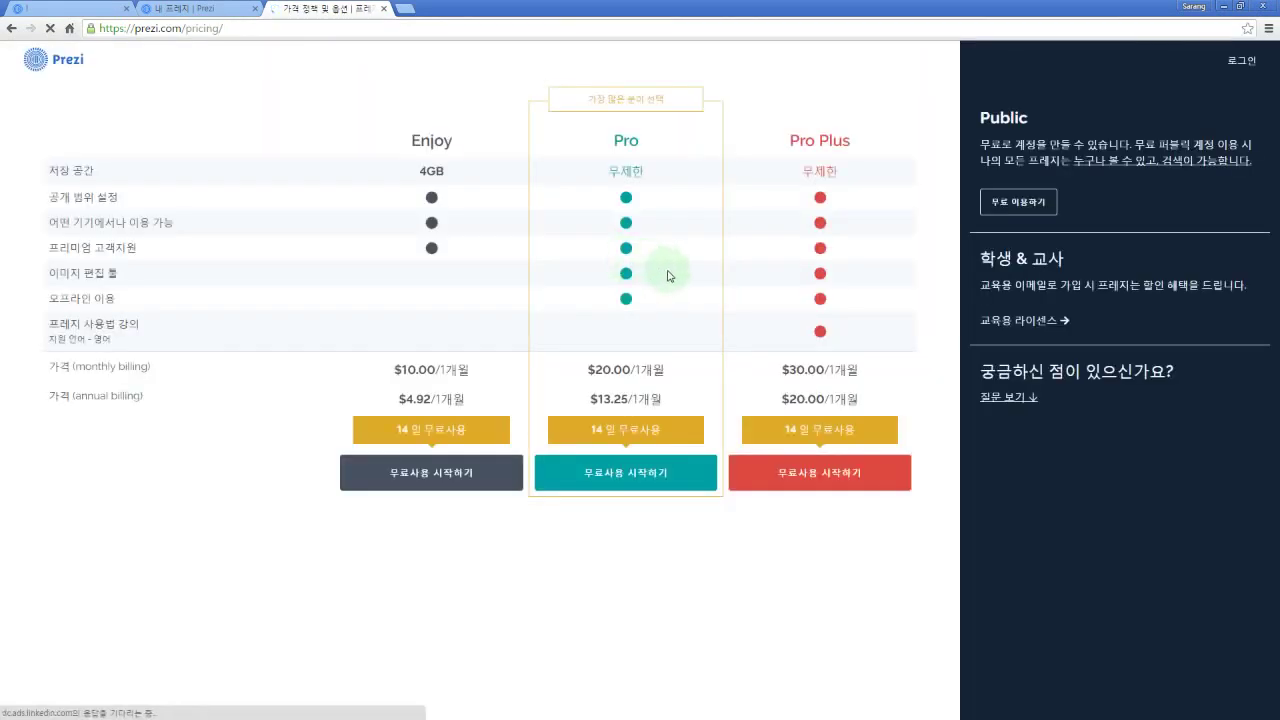
# Step: Choose Public's 무료 이용하기, then log in with Facebook from the 로그인 page
pyautogui.click(1020, 203)
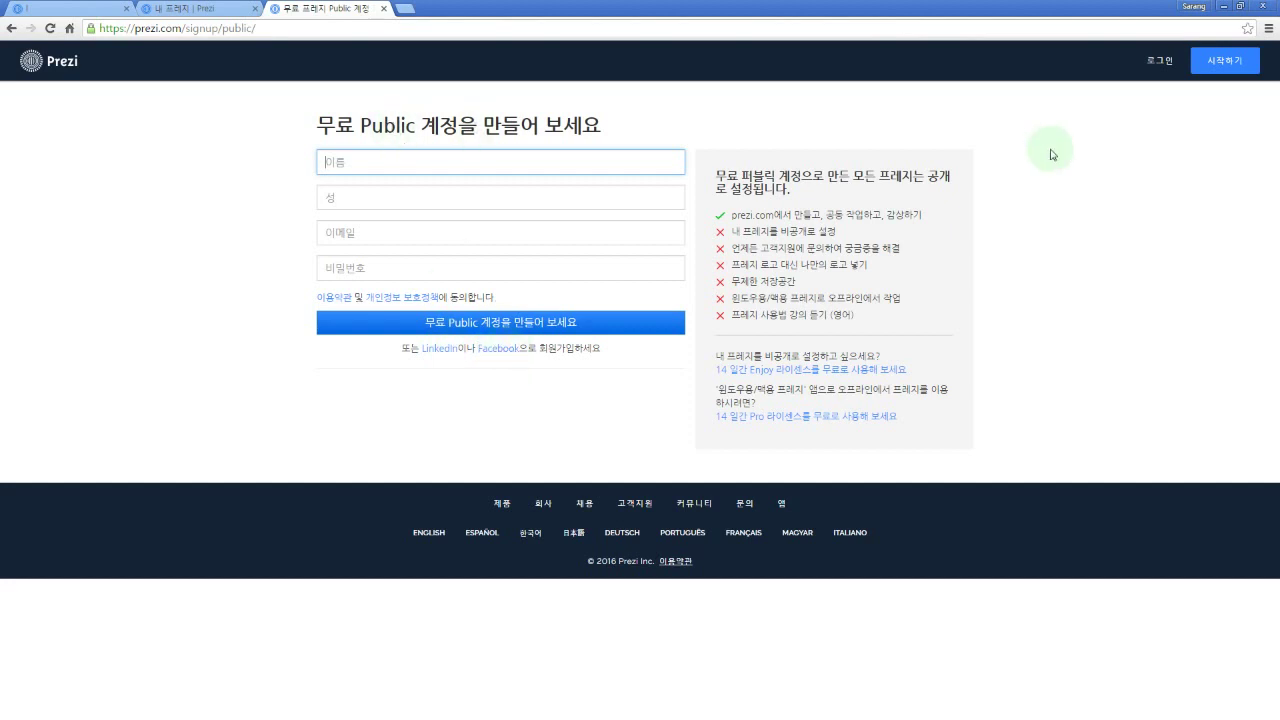
pyautogui.click(1160, 64)
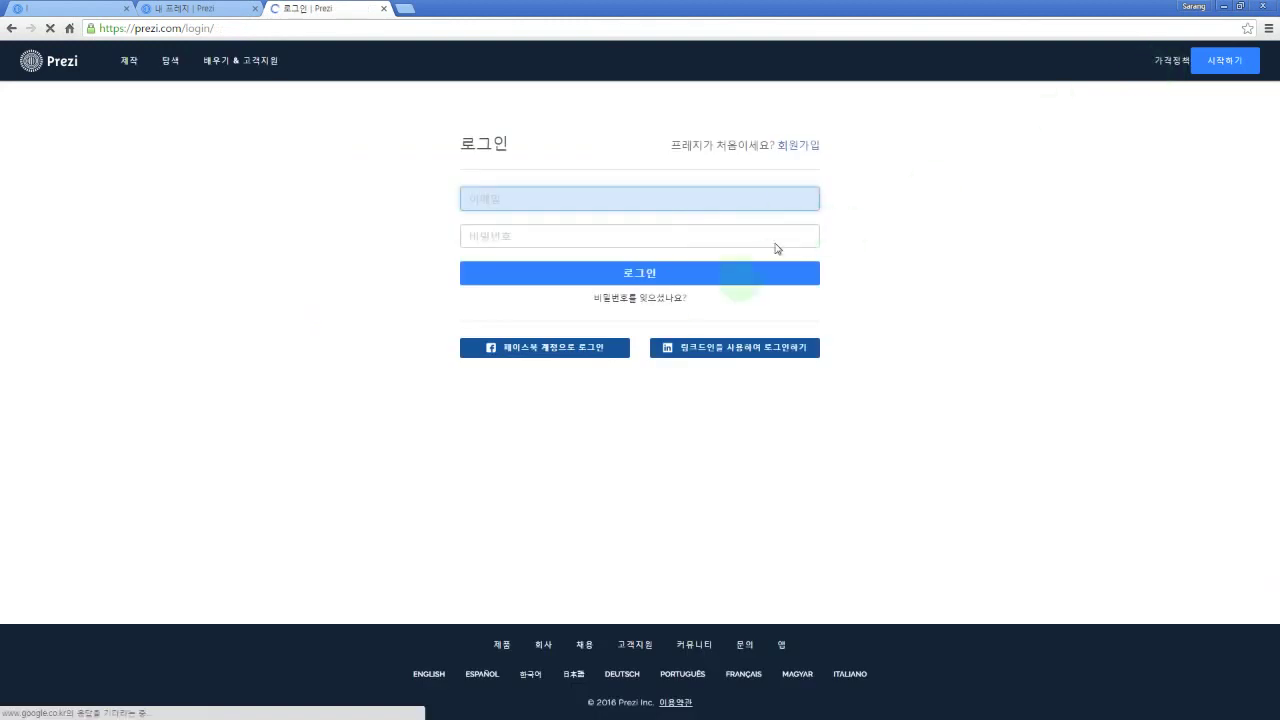
pyautogui.click(605, 357)
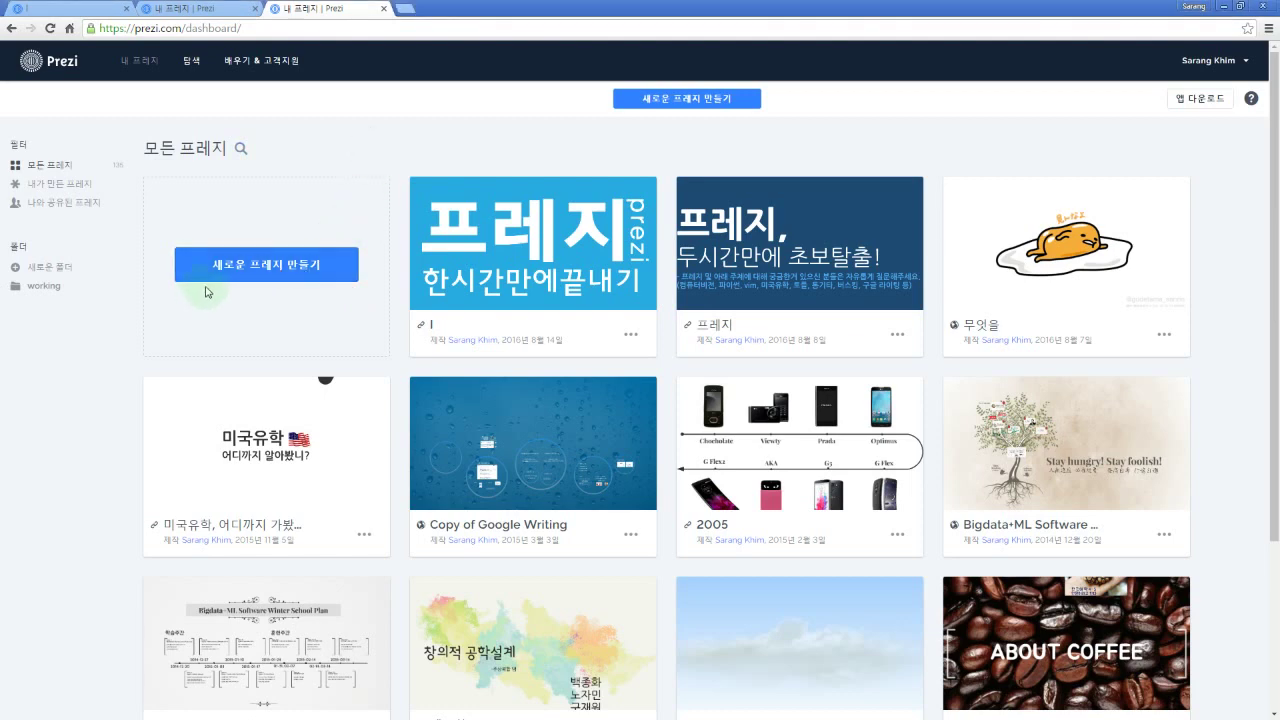
# Step: Create a new prezi and scroll through the 더보기 template collection to its end
pyautogui.click(272, 273)
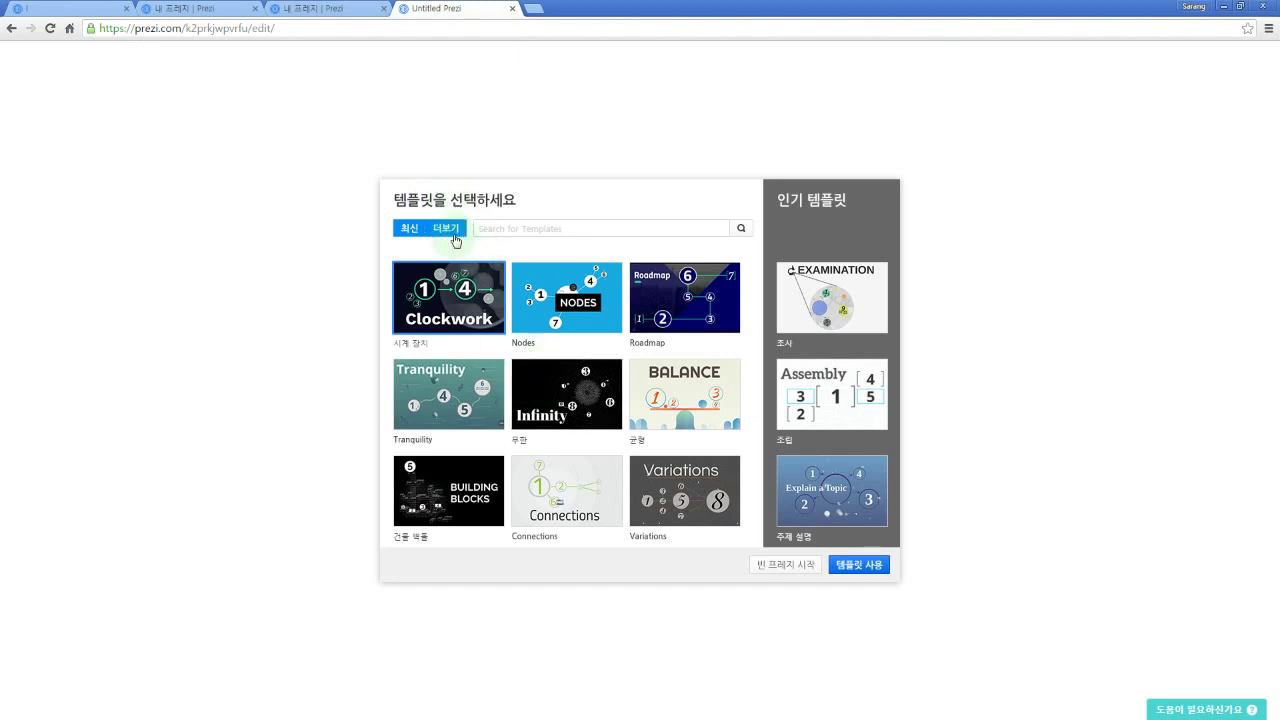
pyautogui.click(455, 240)
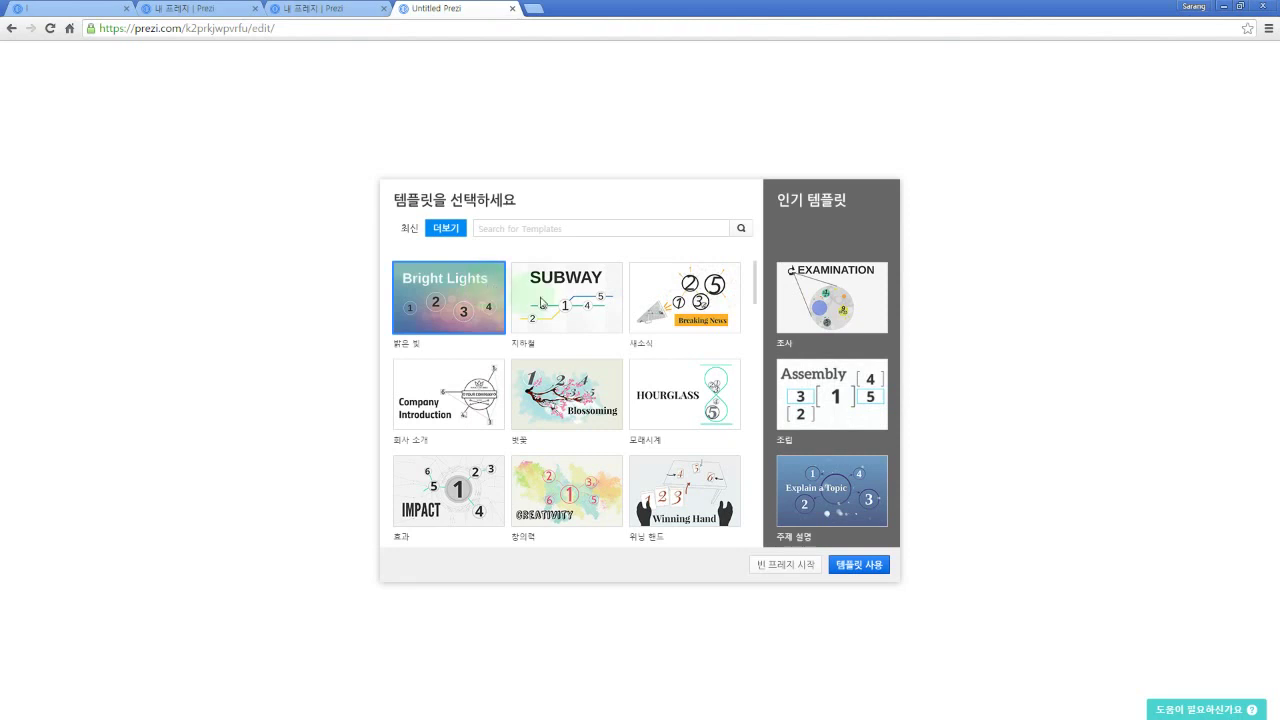
pyautogui.scroll(-5, 447, 357)
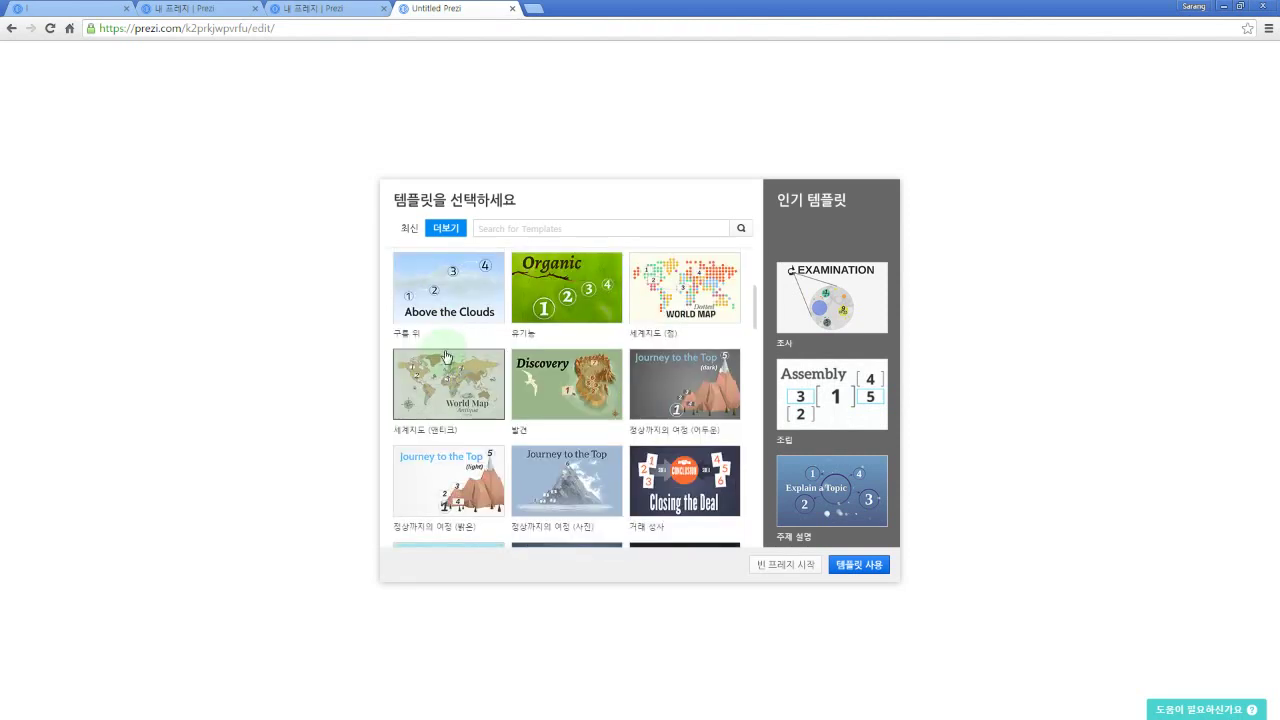
pyautogui.scroll(-1, 603, 320)
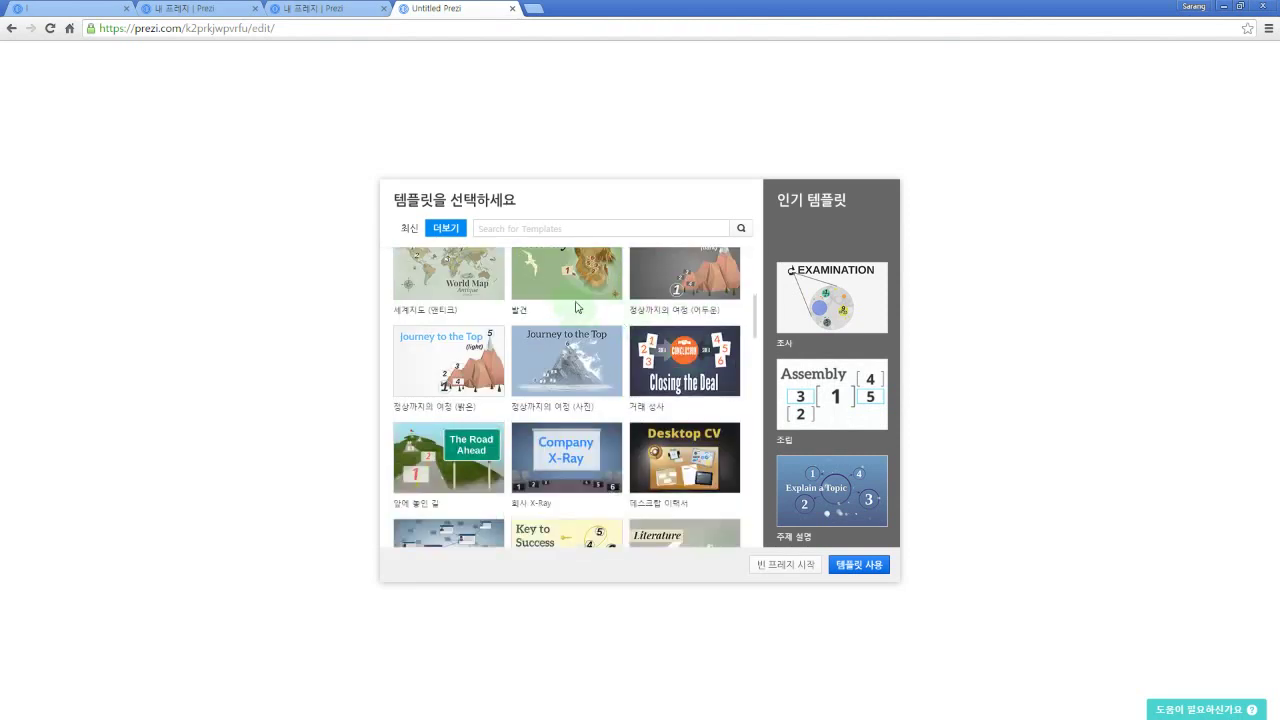
pyautogui.scroll(-1, 474, 367)
pyautogui.scroll(-10, 743, 354)
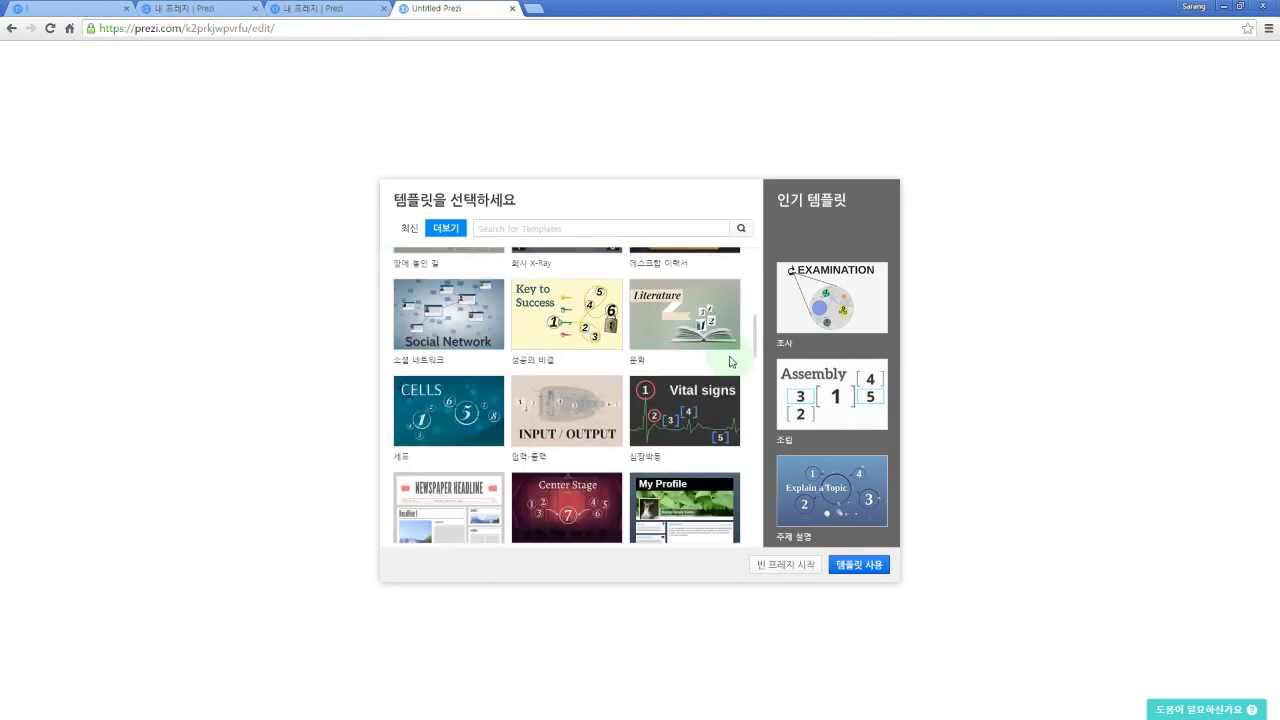
pyautogui.scroll(-8, 628, 369)
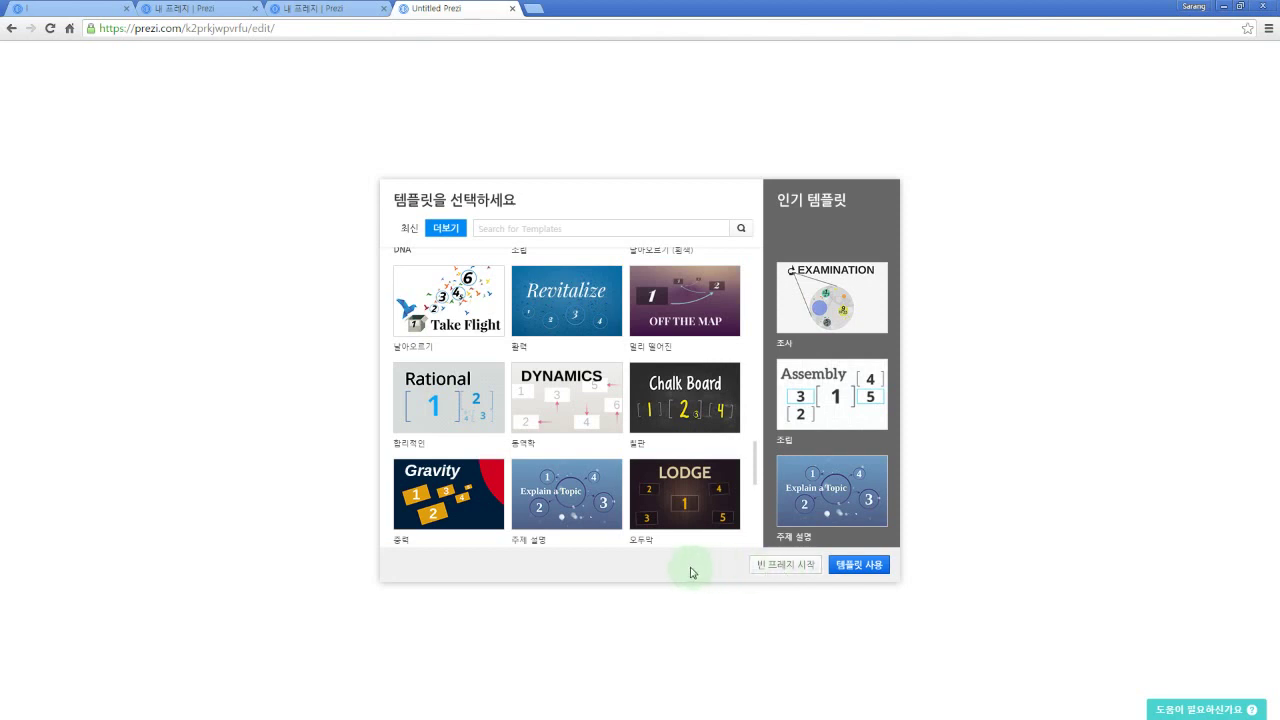
pyautogui.click(787, 566)
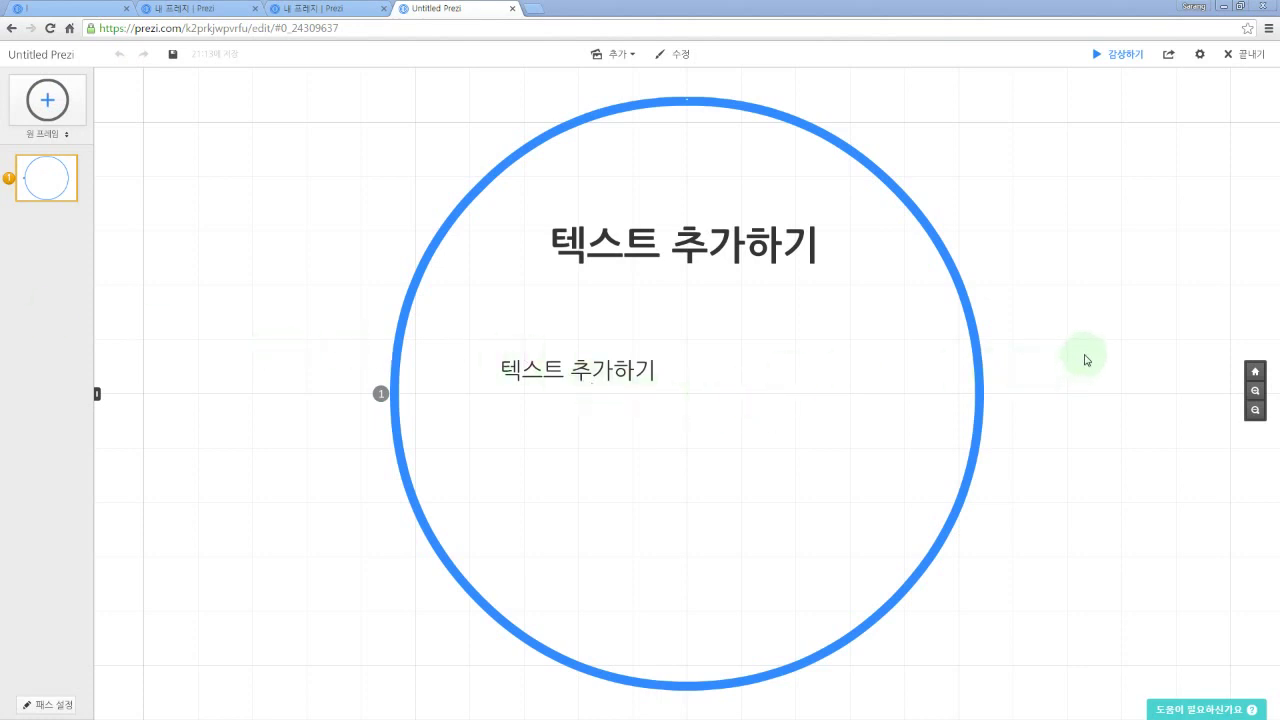
pyautogui.scroll(-3, 1095, 362)
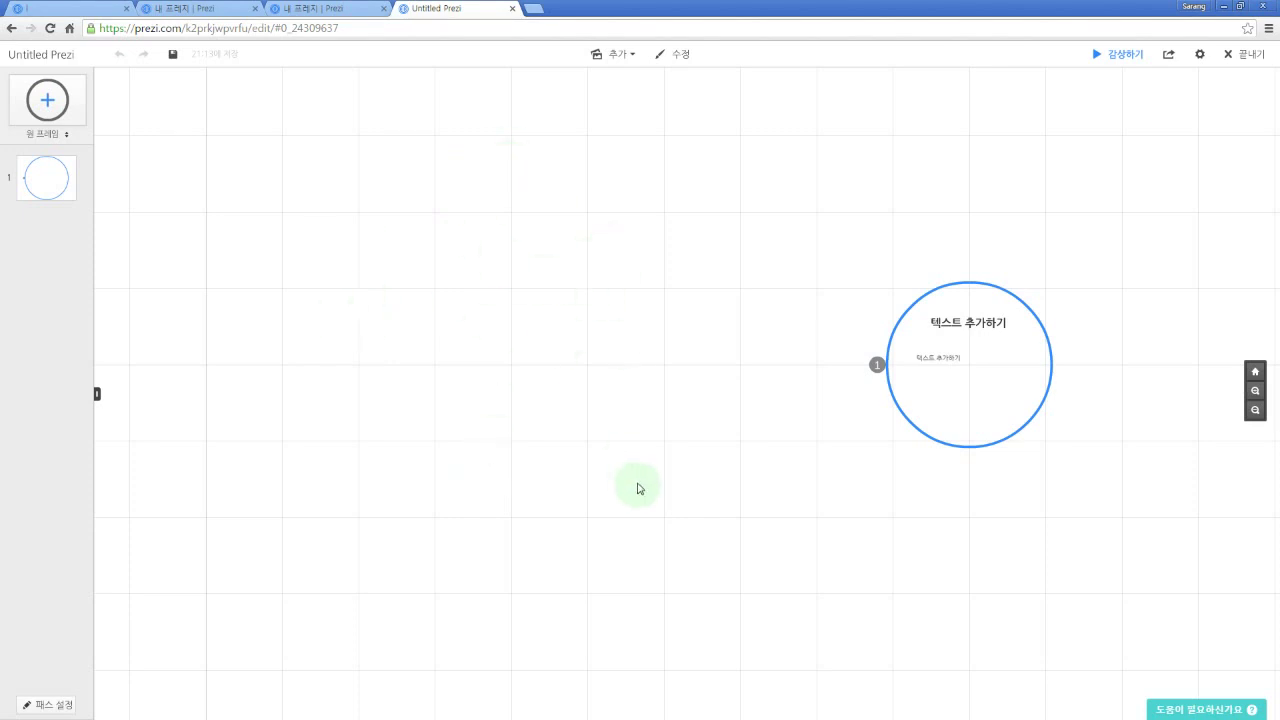
pyautogui.moveTo(690, 364); pyautogui.dragTo(545, 318)
pyautogui.moveTo(980, 326); pyautogui.dragTo(734, 331)
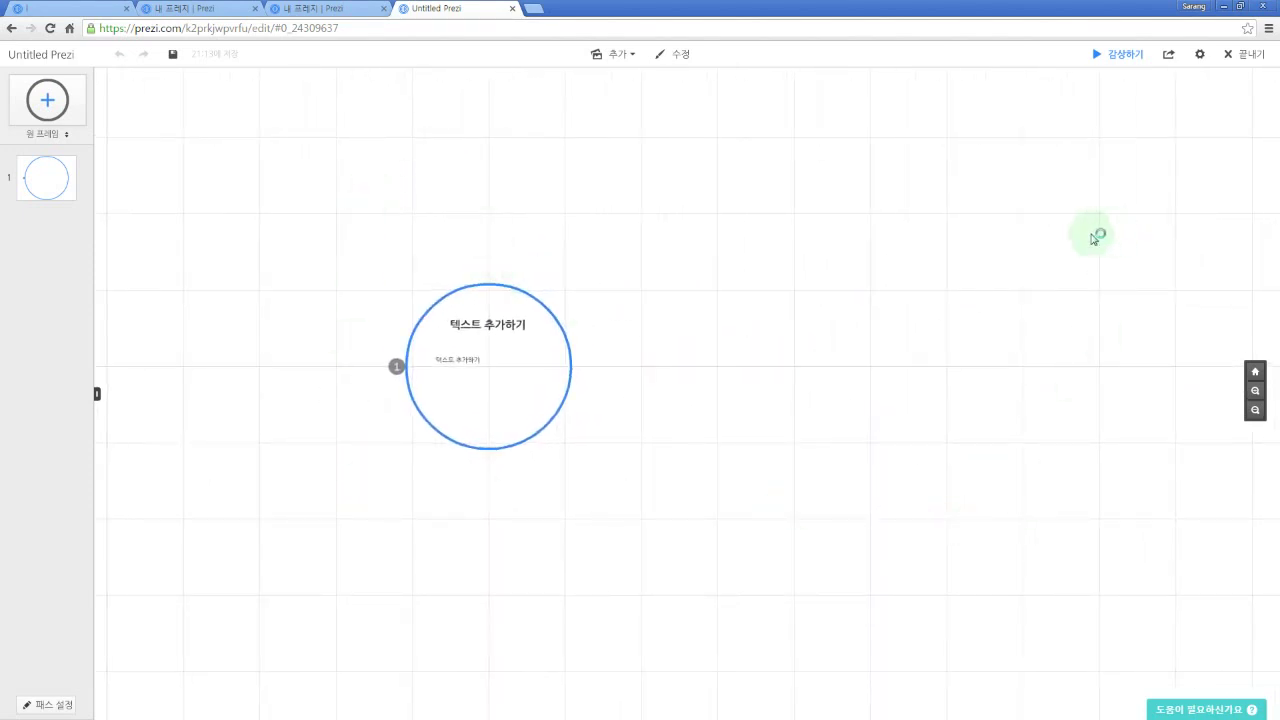
pyautogui.moveTo(229, 226); pyautogui.dragTo(426, 235)
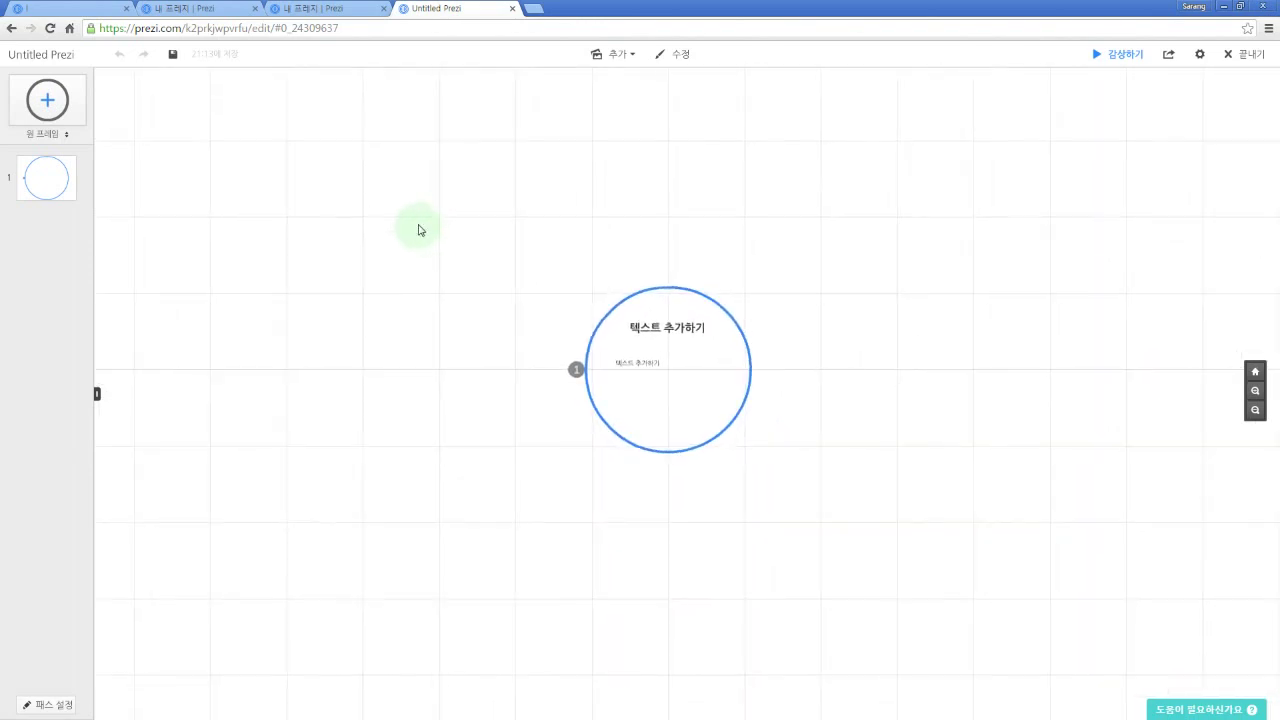
# Step: Add a text box reading 'text' on the empty canvas
pyautogui.click(471, 207)
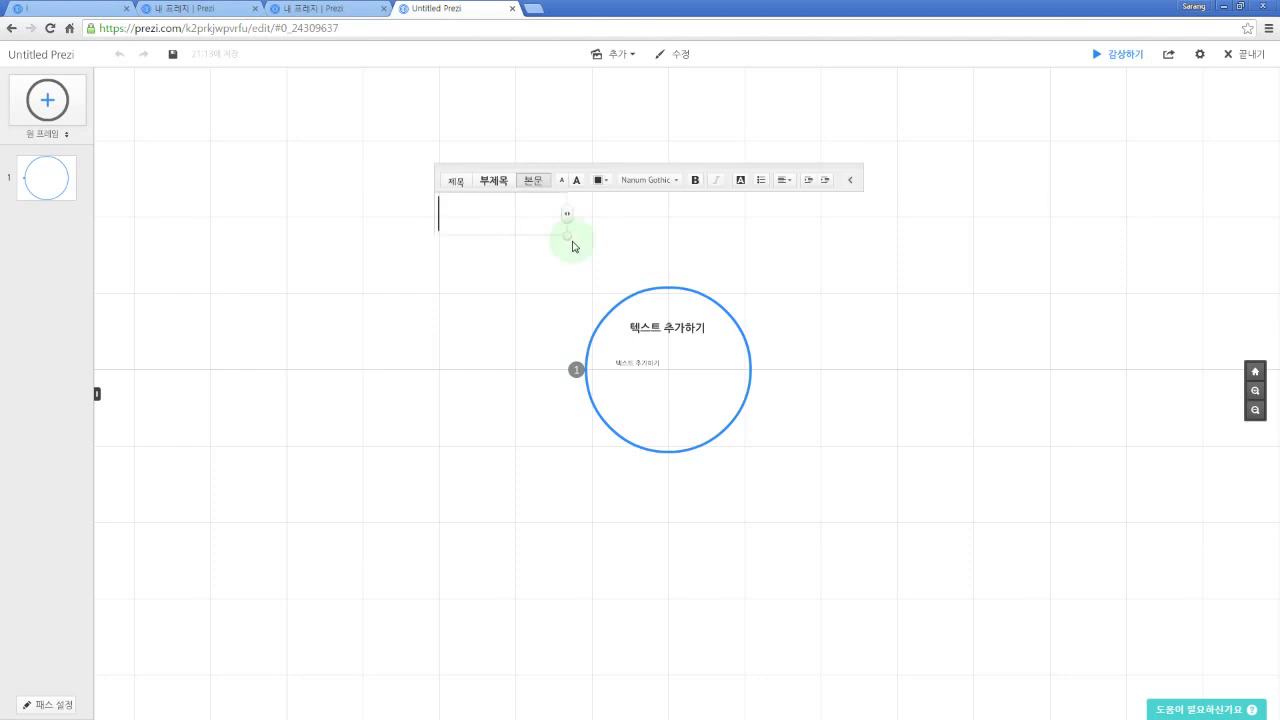
pyautogui.write('text')
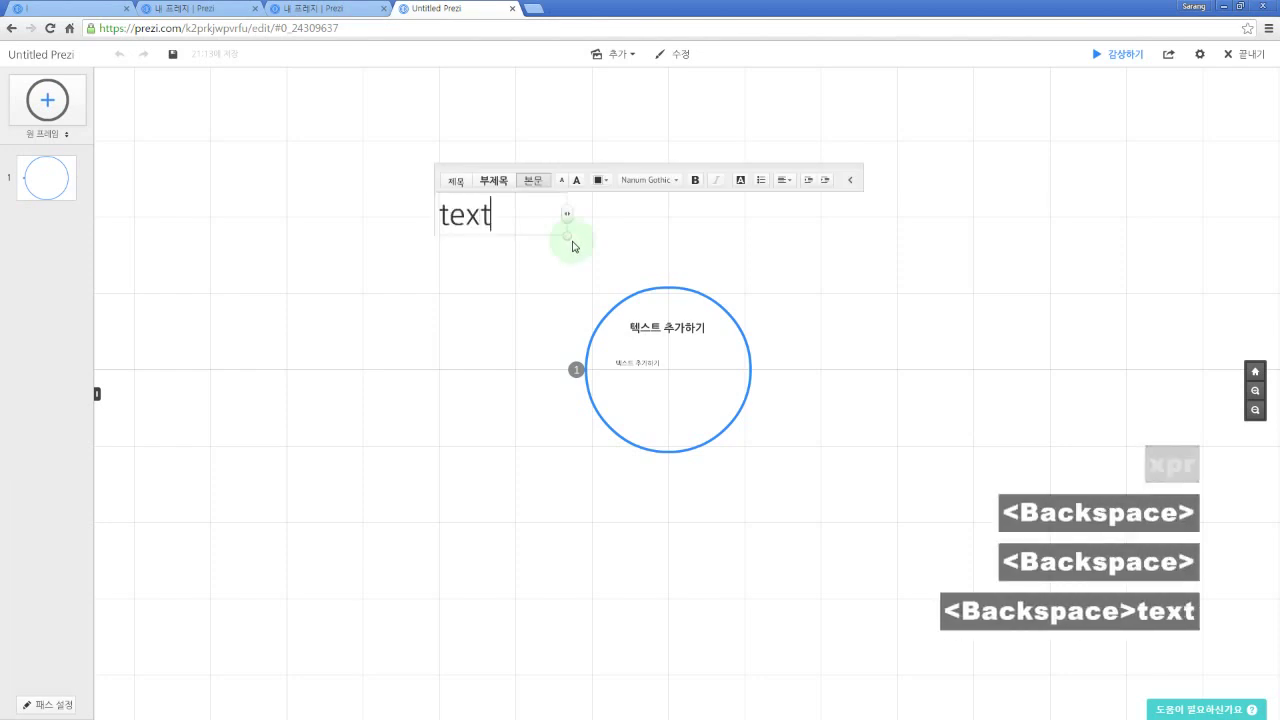
pyautogui.click(829, 280)
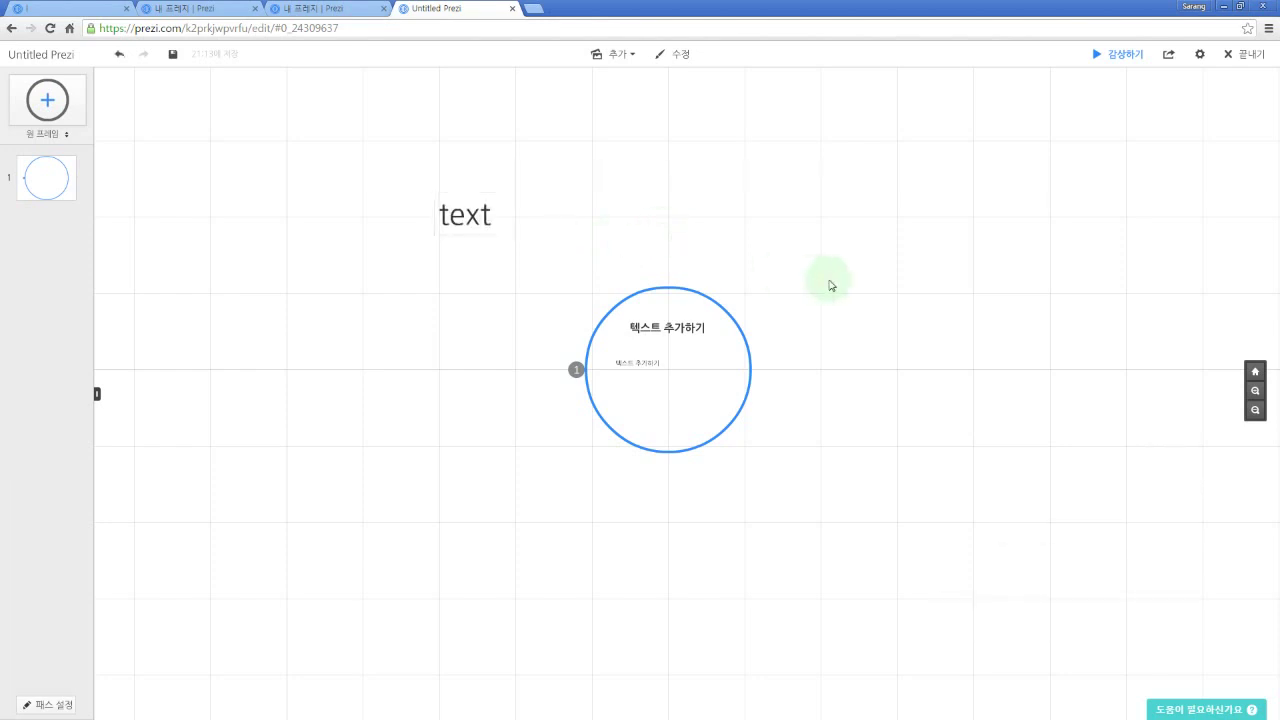
# Step: Insert the KHIMACADEMY_Logo image and move it to the upper right
pyautogui.click(632, 57)
pyautogui.click(635, 81)
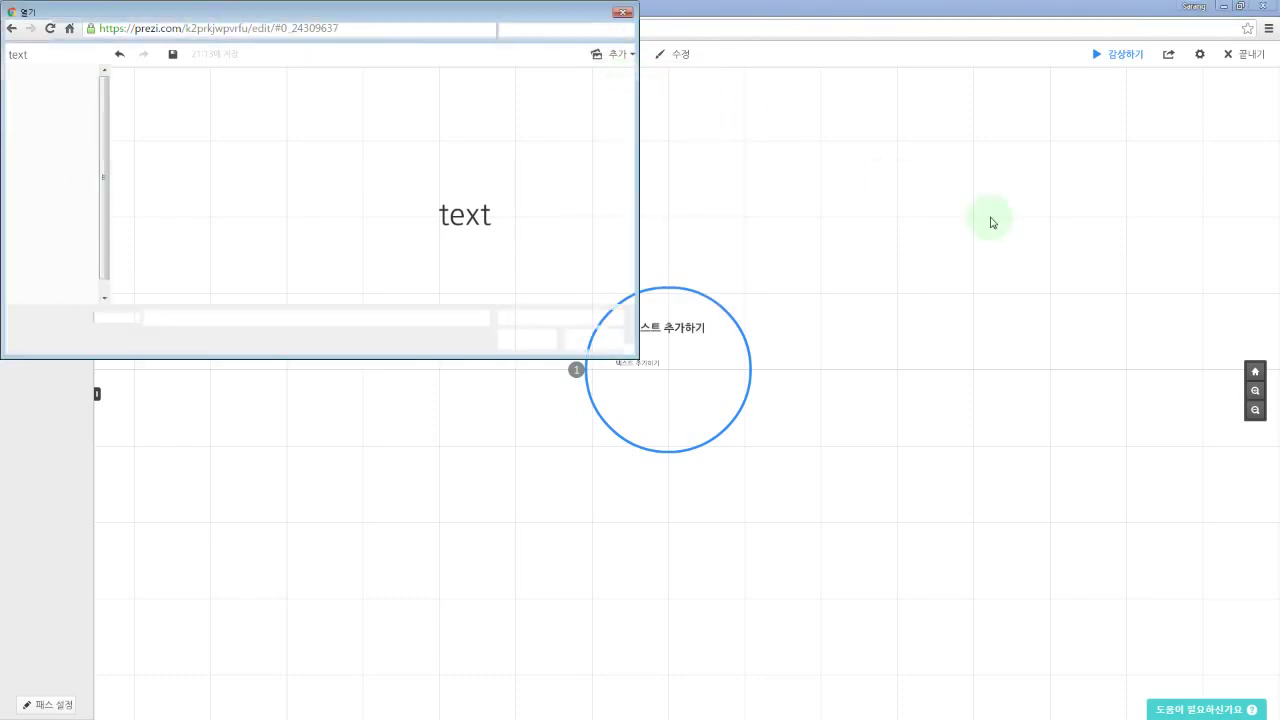
pyautogui.doubleClick(375, 105)
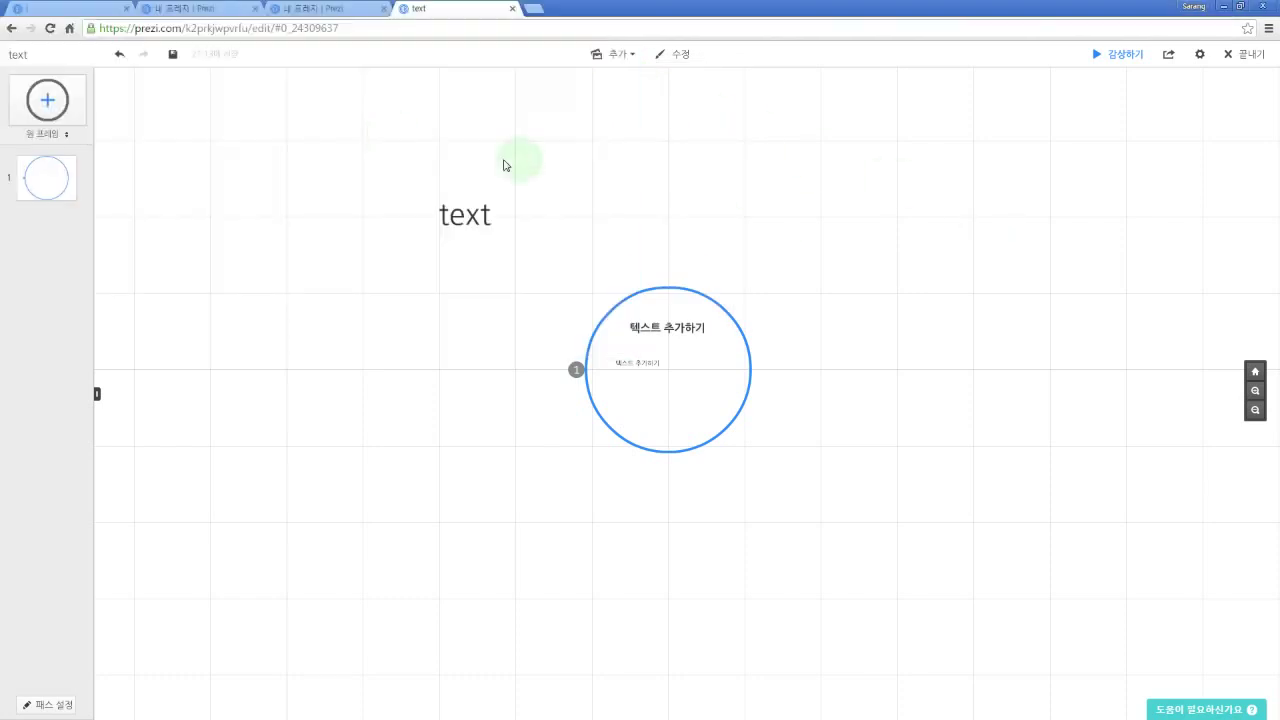
pyautogui.moveTo(420, 237); pyautogui.dragTo(993, 229)
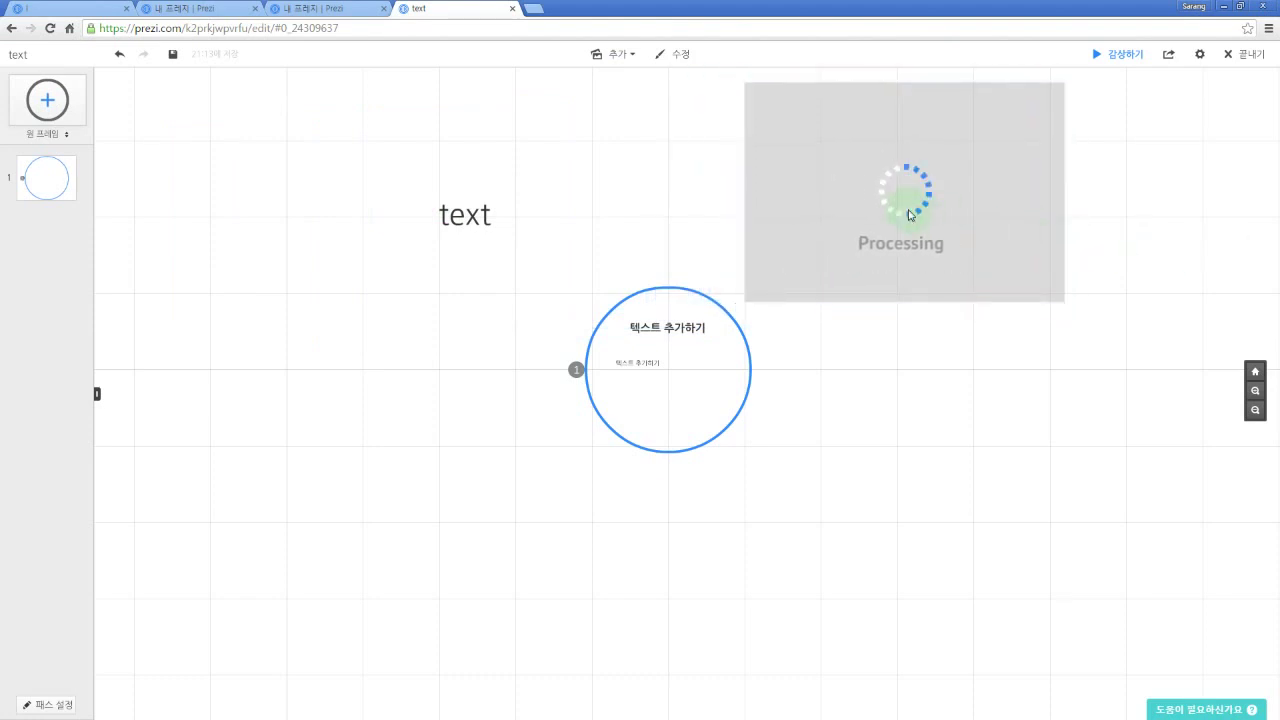
pyautogui.moveTo(1006, 403); pyautogui.dragTo(843, 394)
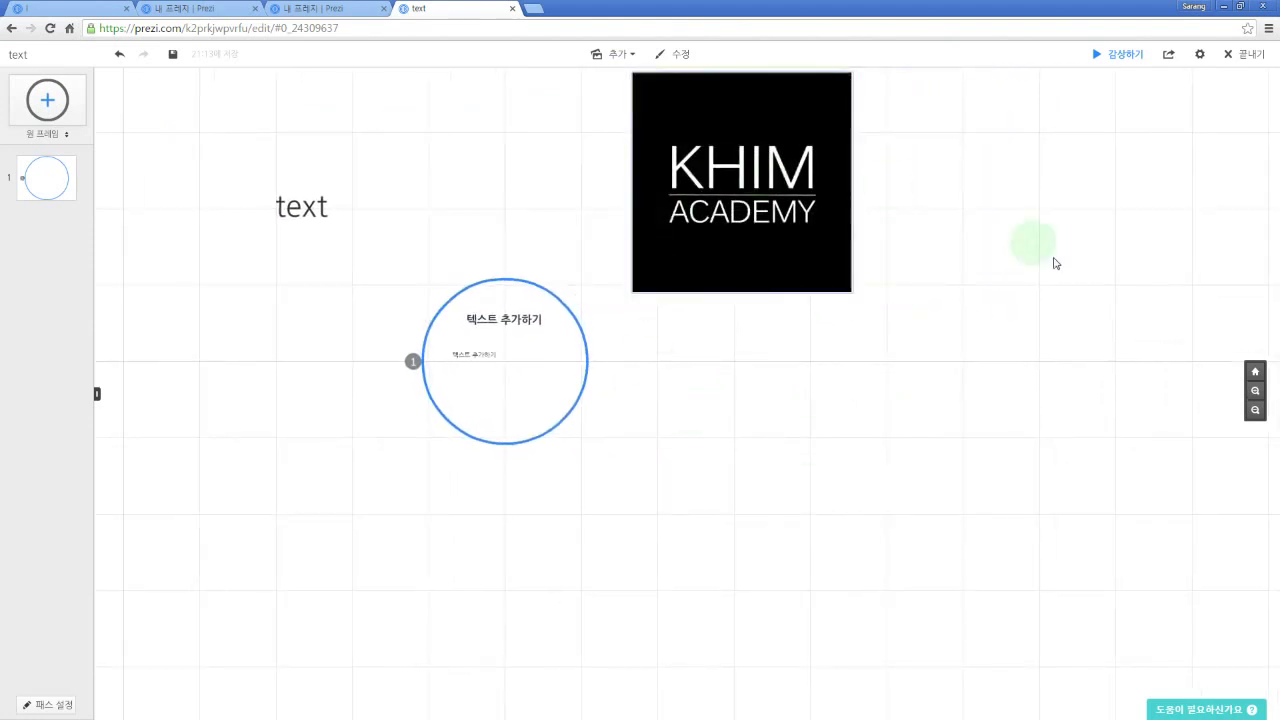
pyautogui.moveTo(1092, 350); pyautogui.dragTo(1031, 361)
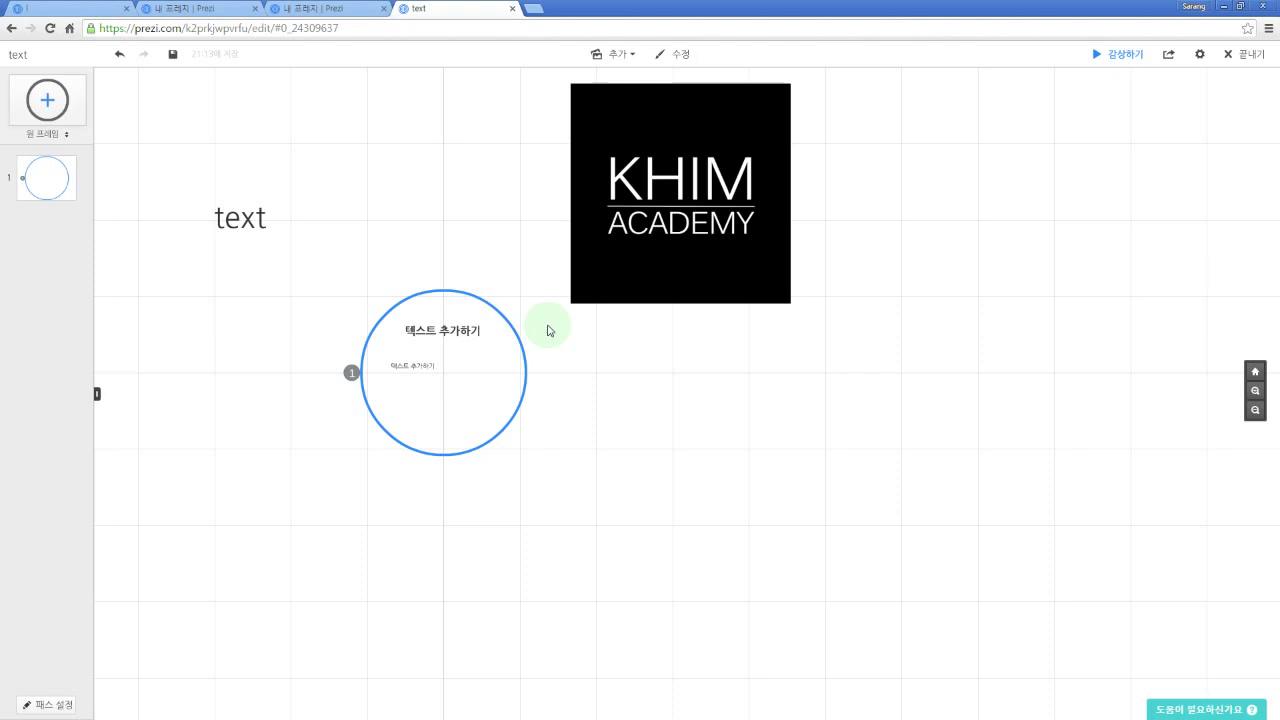
# Step: Bring the logo into view and delete the KHIM ACADEMY logo image
pyautogui.moveTo(857, 194); pyautogui.dragTo(908, 346)
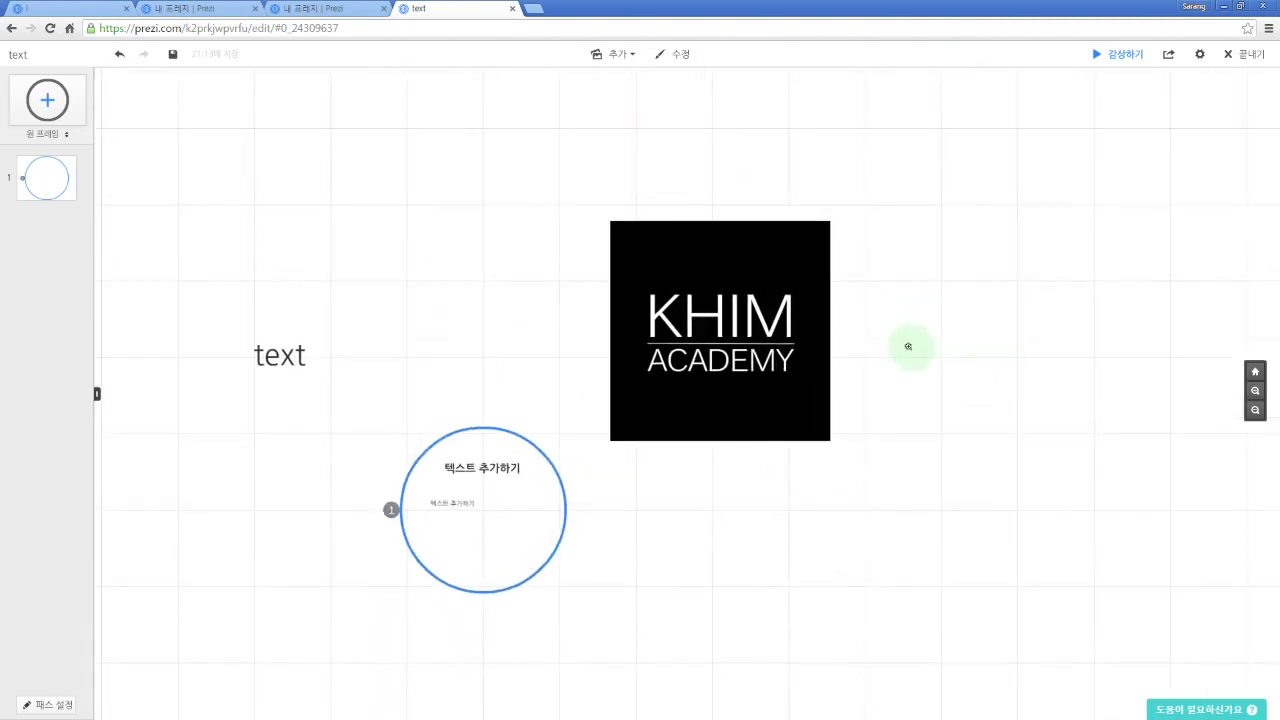
pyautogui.scroll(3, 908, 346)
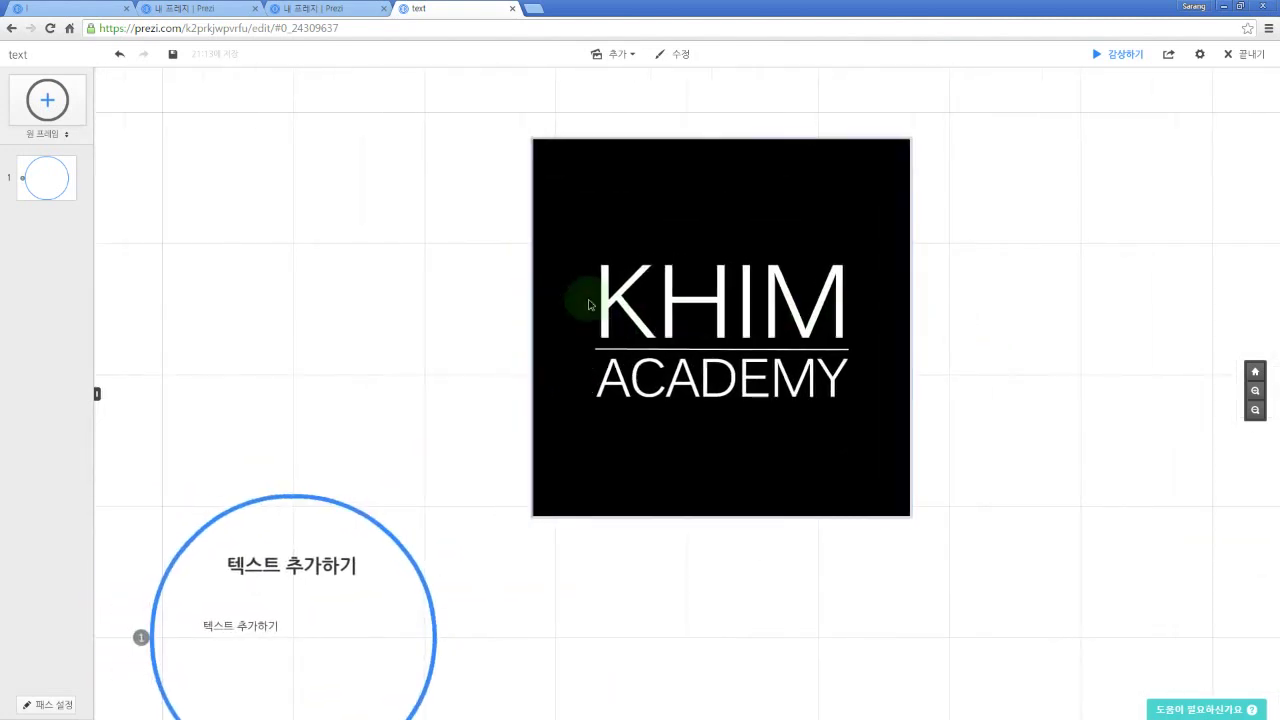
pyautogui.moveTo(531, 294); pyautogui.dragTo(660, 223)
pyautogui.scroll(2, 769, 309)
pyautogui.moveTo(888, 249); pyautogui.dragTo(790, 267)
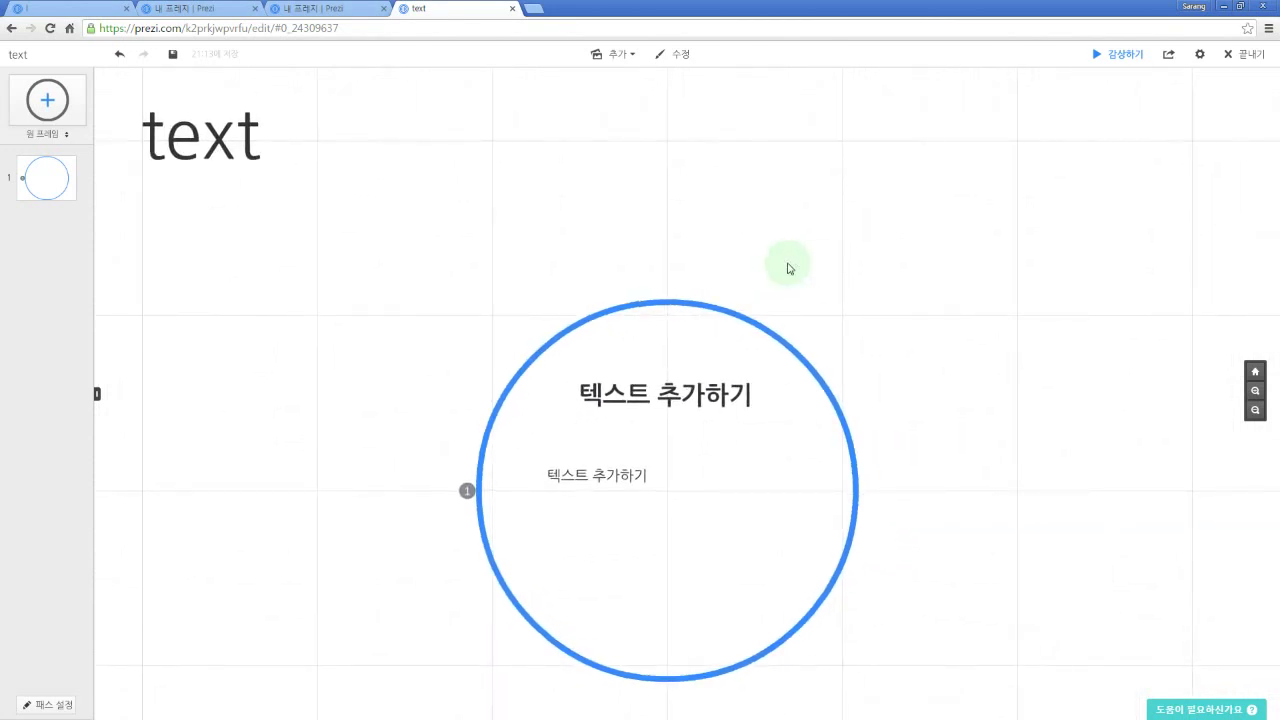
pyautogui.moveTo(843, 280); pyautogui.dragTo(720, 229)
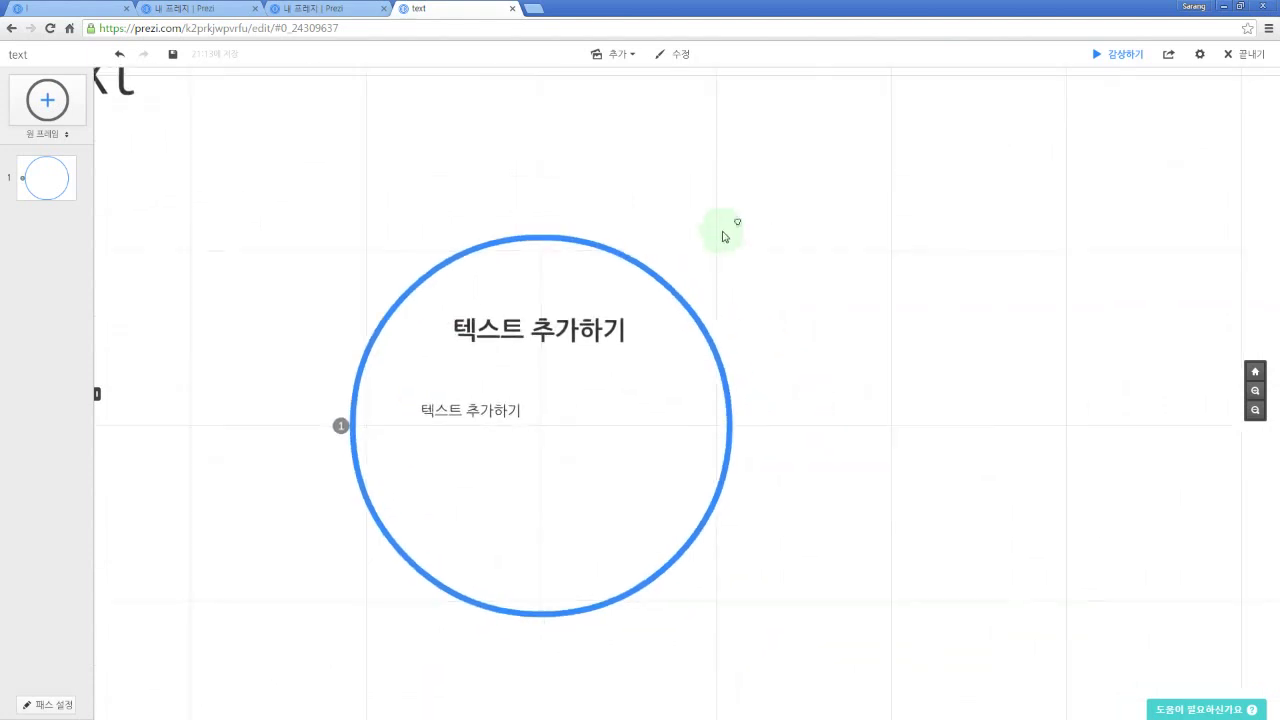
pyautogui.scroll(-2, 714, 237)
pyautogui.click(1060, 196)
pyautogui.press('Delete')
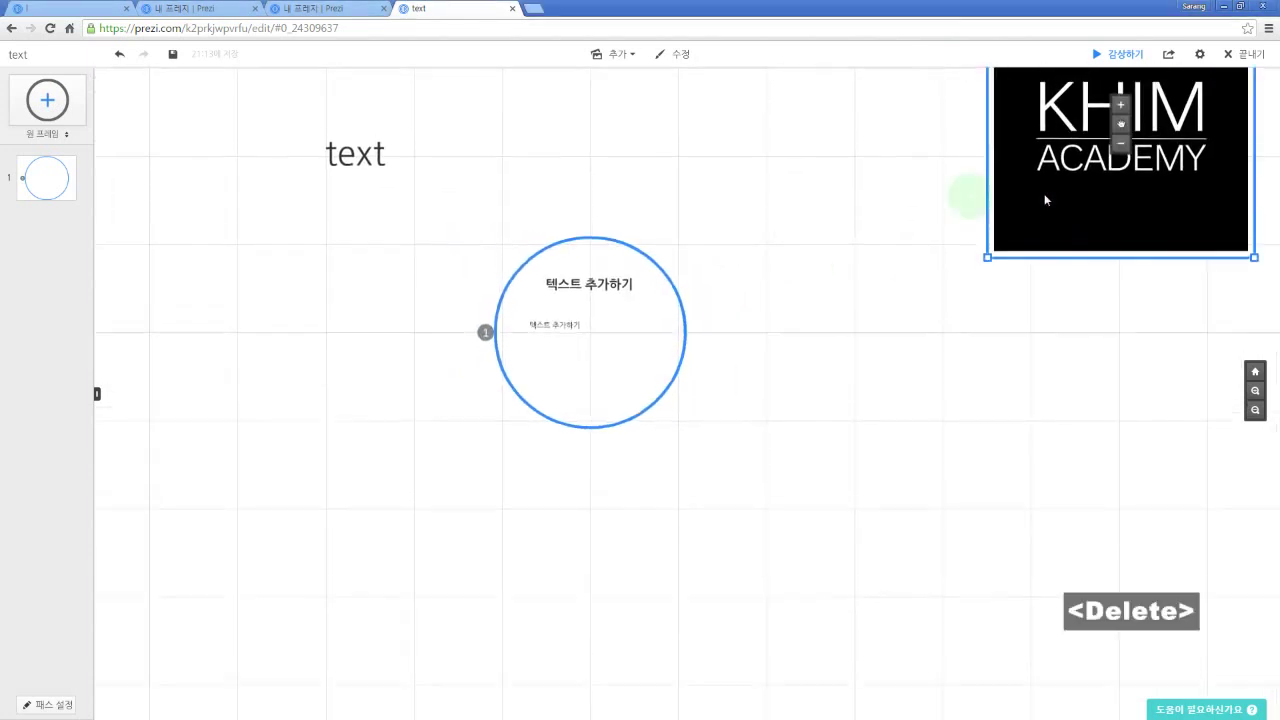
# Step: Delete the 'text' label
pyautogui.click(361, 272)
pyautogui.press('Delete')
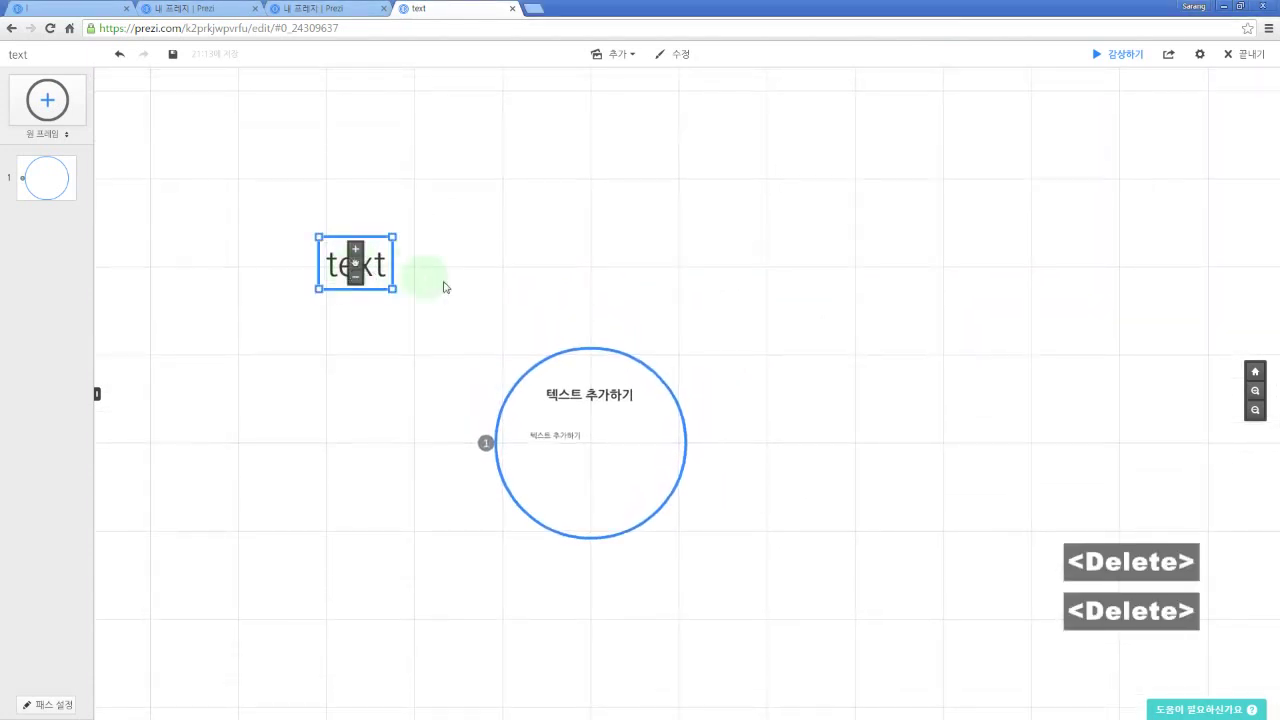
pyautogui.scroll(2, 471, 294)
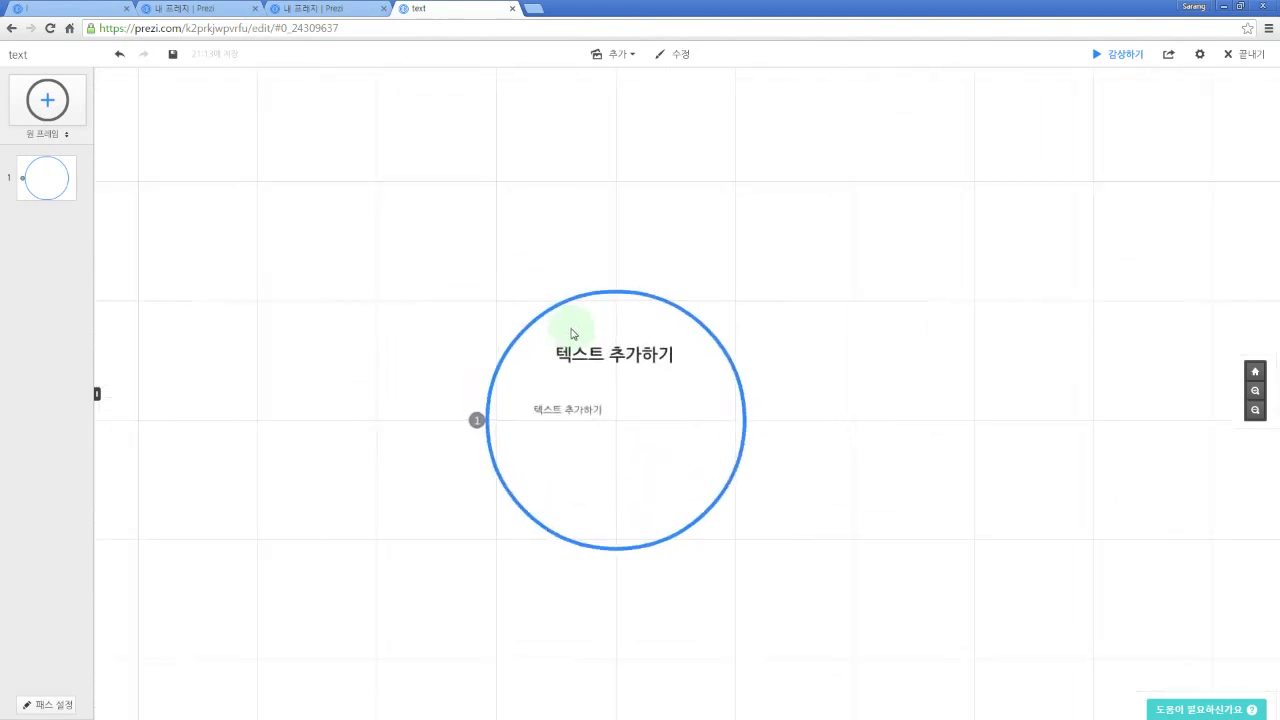
pyautogui.scroll(3, 396, 267)
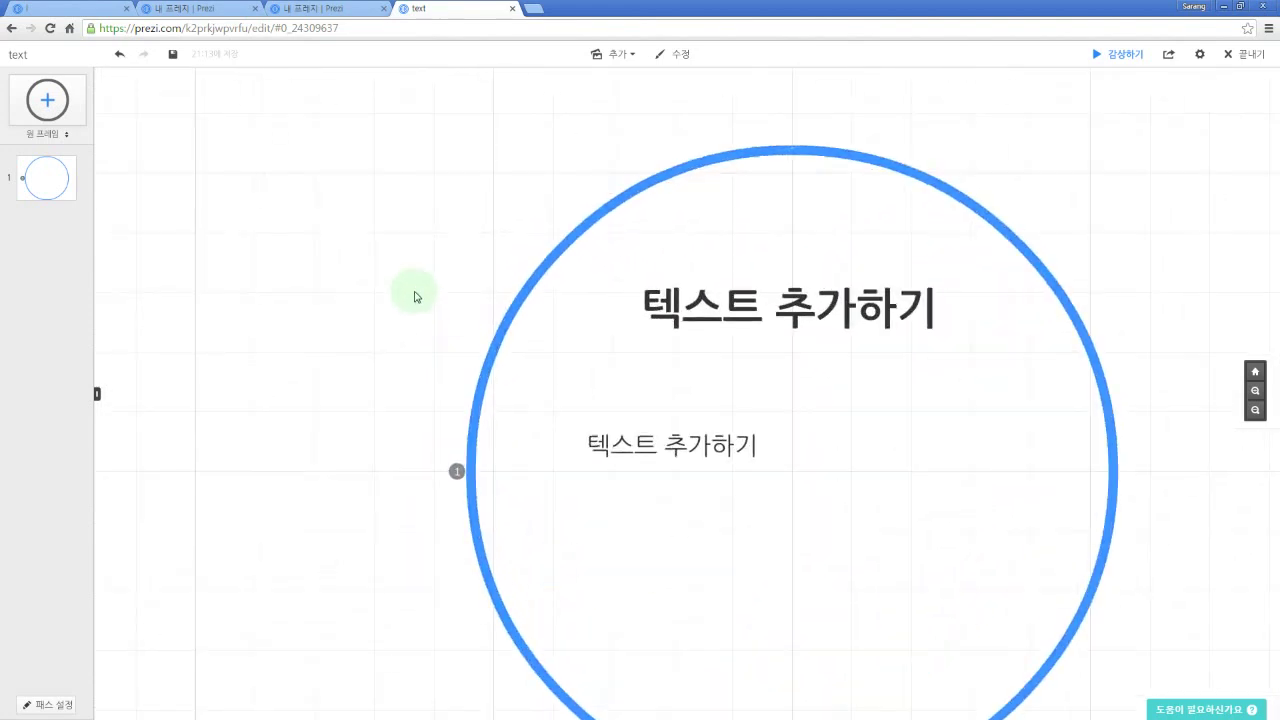
pyautogui.scroll(-2, 291, 200)
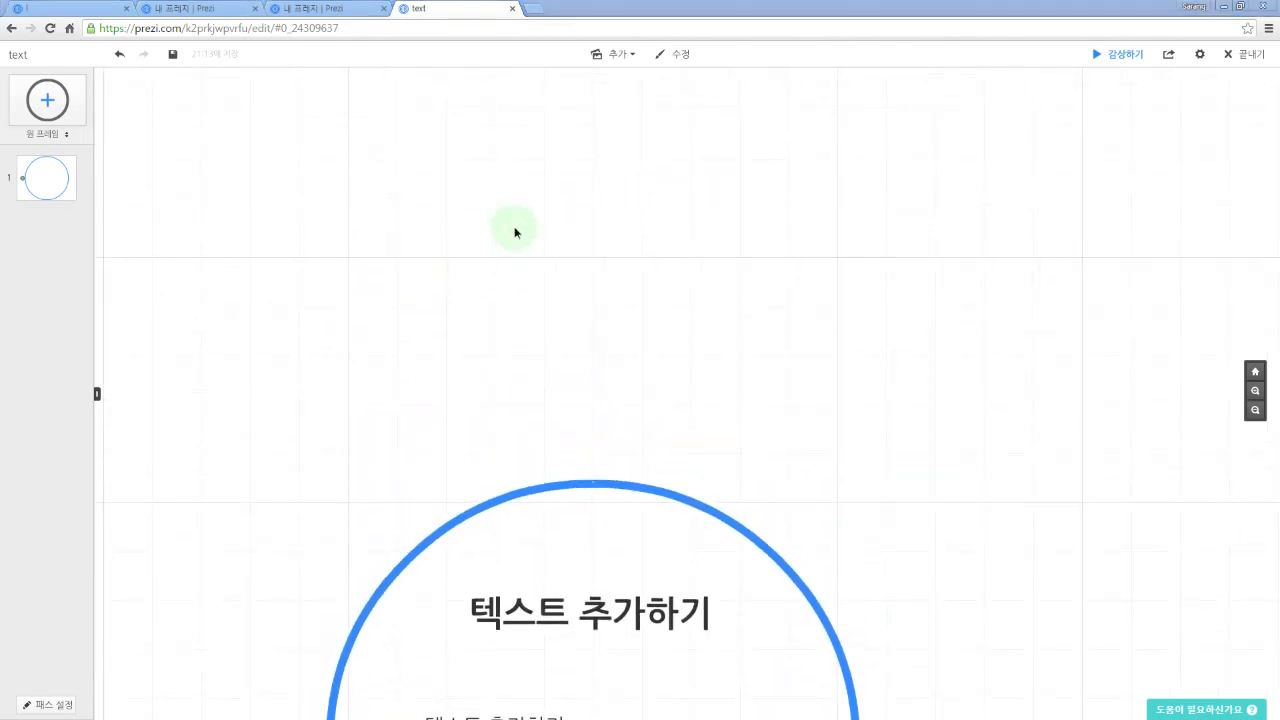
# Step: Add a Korean text box above the circle with lines 무엇을, 어떻게 and 어떤 순서로
pyautogui.doubleClick(514, 232)
pyautogui.press('Hangul')
pyautogui.write('무엇을')
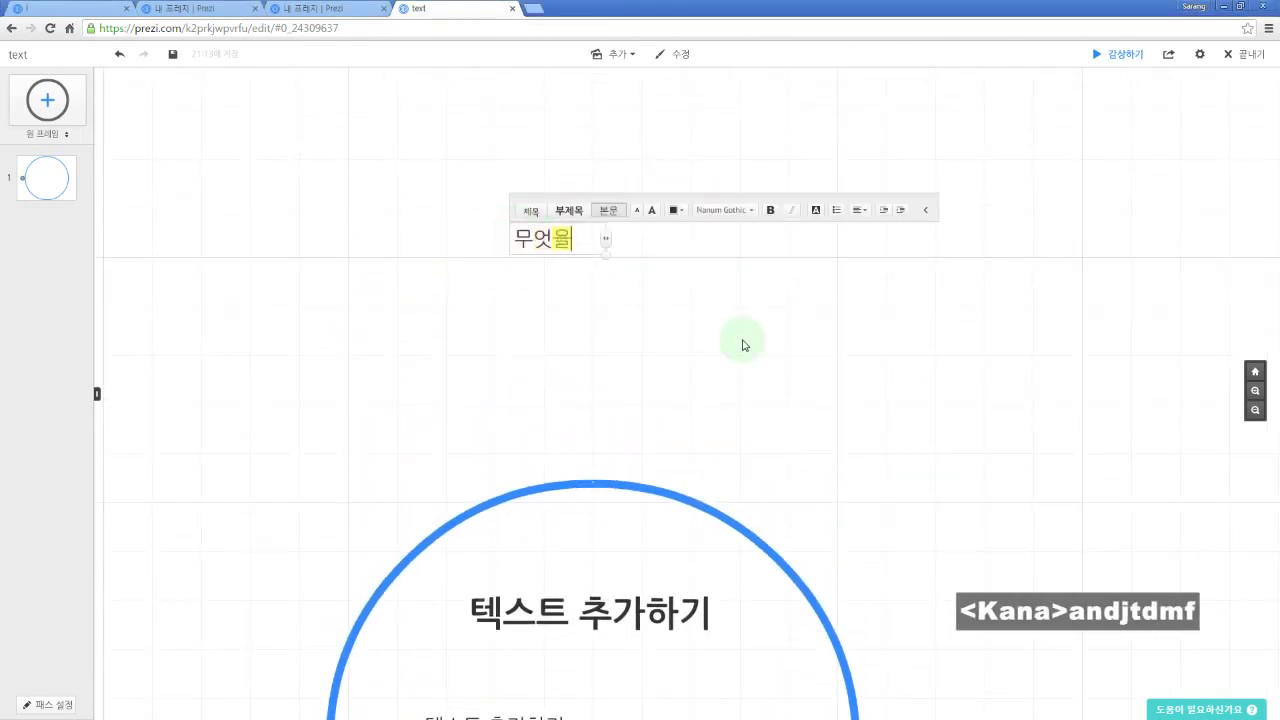
pyautogui.press('Return')
pyautogui.write('어떠ㅎ게')
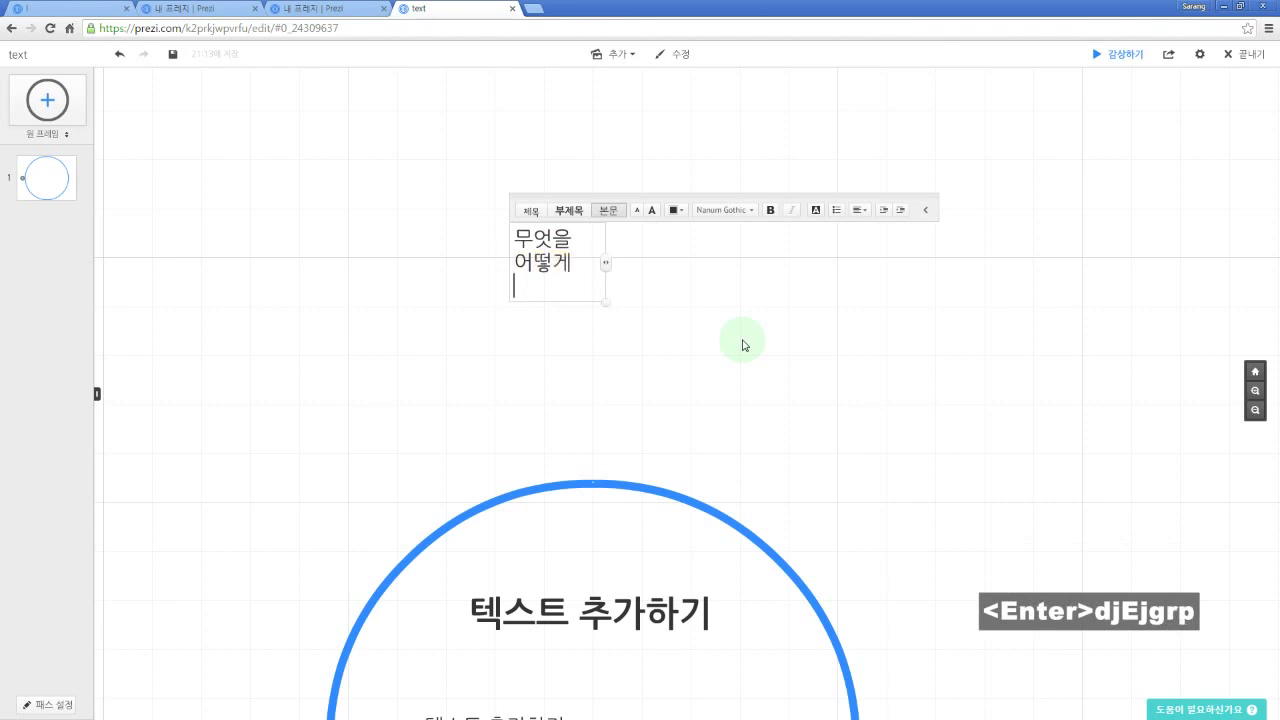
pyautogui.write('어ㄸ언 수')
pyautogui.press('BackSpace')
pyautogui.press('BackSpace')
pyautogui.press('BackSpace')
pyautogui.press('BackSpace')
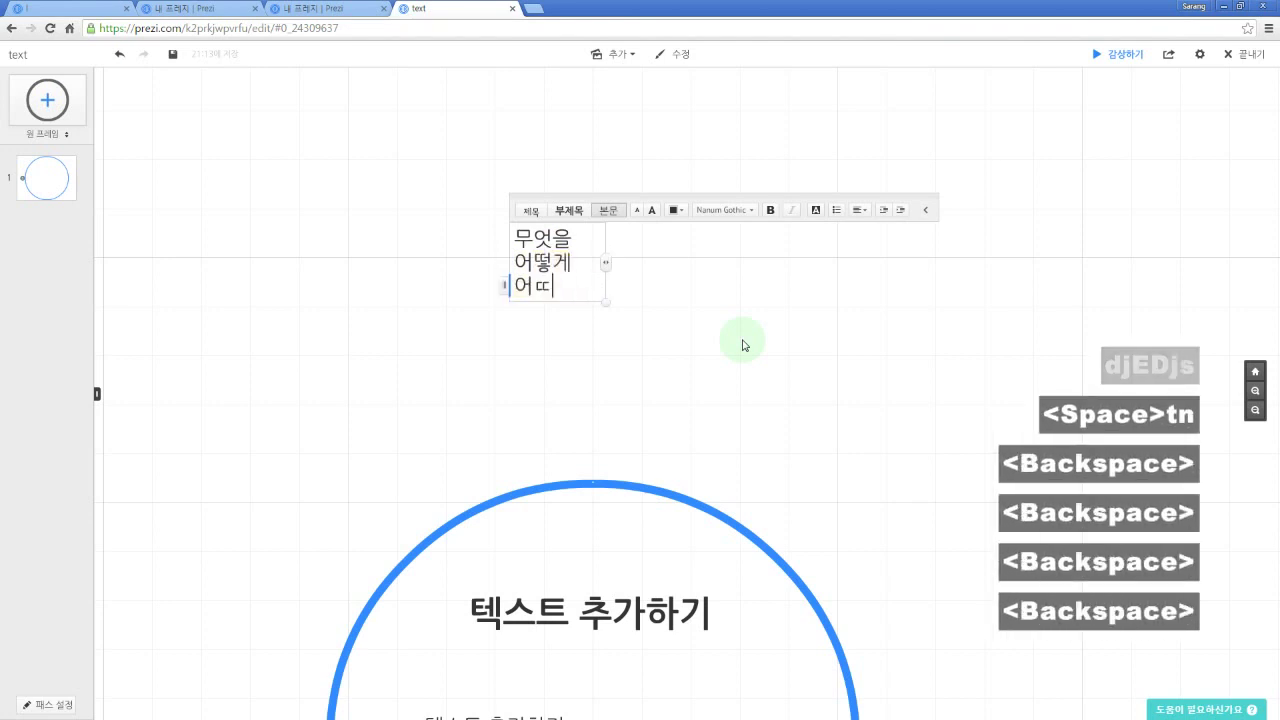
pyautogui.press('BackSpace')
pyautogui.write('떤 순서로')
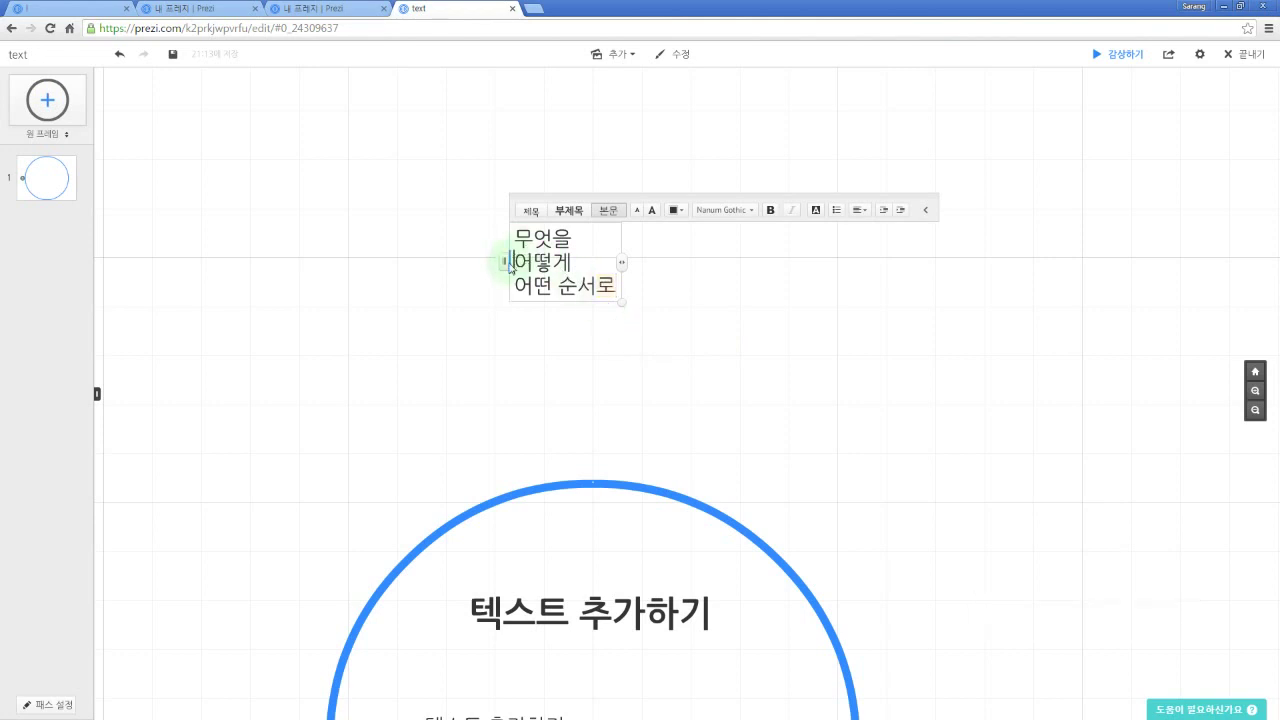
# Step: Split 어떻게 and 어떤 순서로 into separate texts, arrange the three, and enlarge 어떻게
pyautogui.moveTo(509, 268); pyautogui.dragTo(740, 262)
pyautogui.moveTo(505, 272); pyautogui.dragTo(963, 257)
pyautogui.click(917, 329)
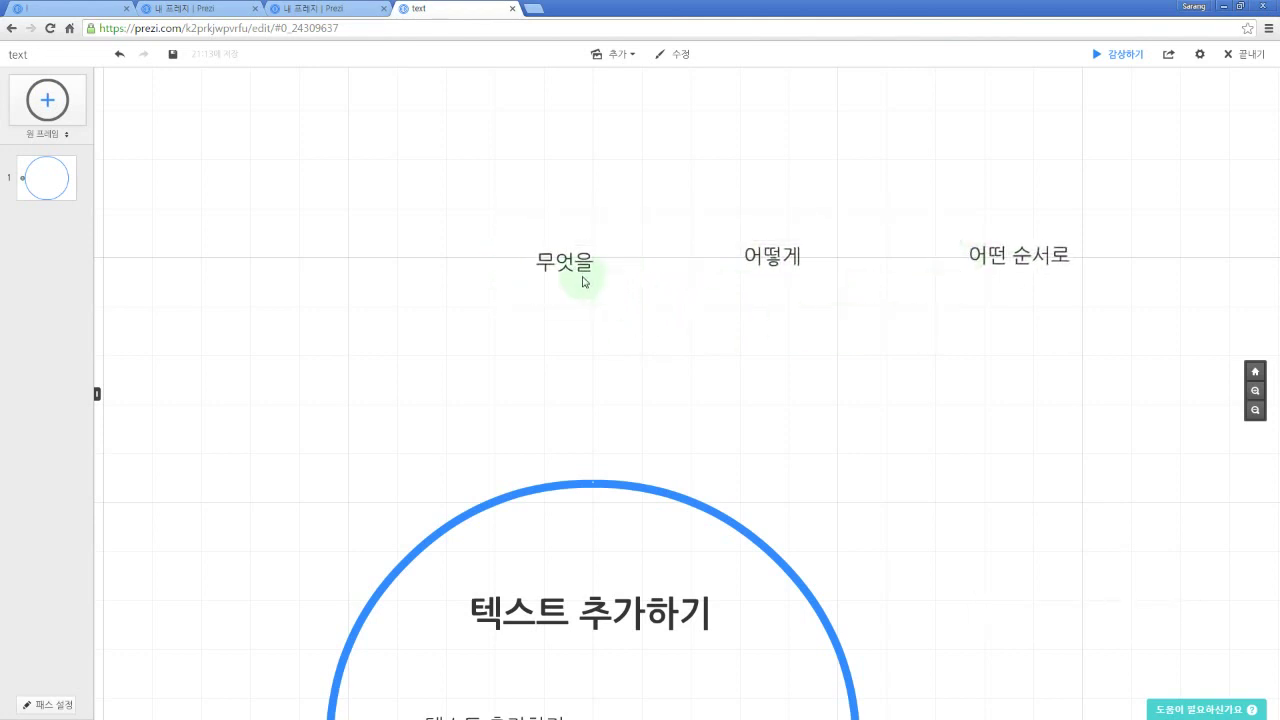
pyautogui.moveTo(582, 267); pyautogui.dragTo(571, 235)
pyautogui.moveTo(756, 249); pyautogui.dragTo(736, 223)
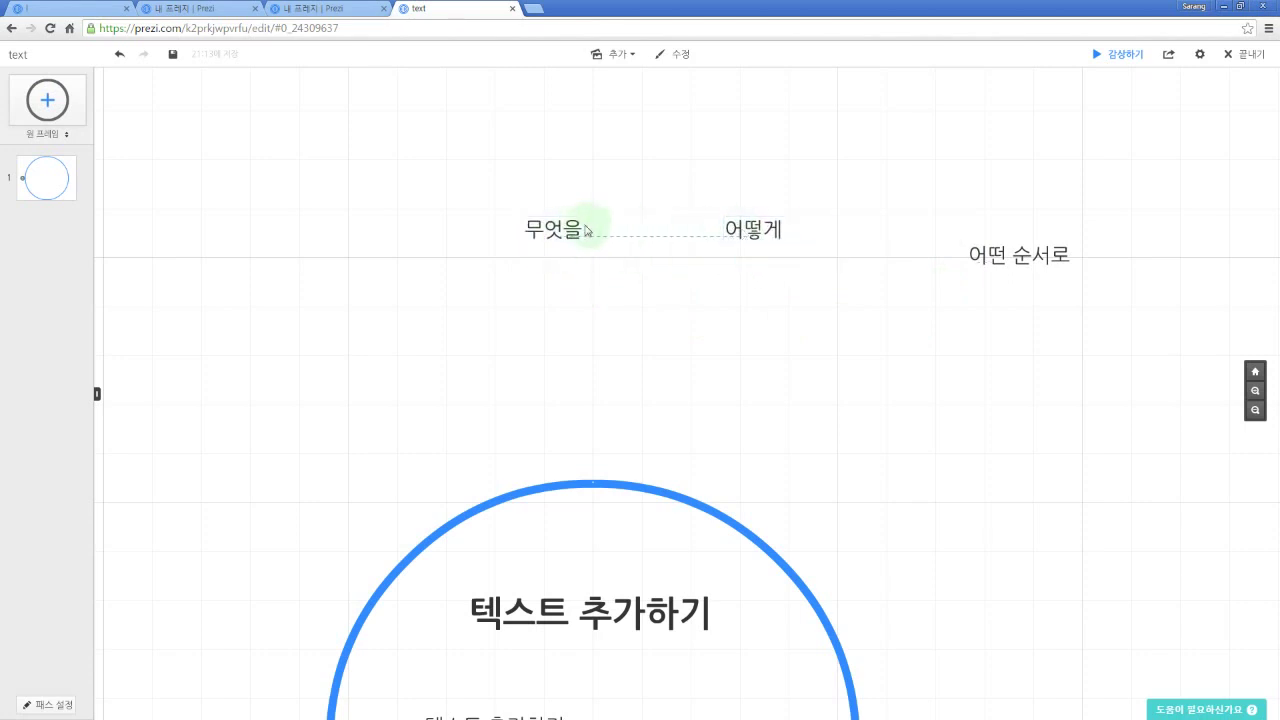
pyautogui.click(767, 230)
pyautogui.moveTo(834, 210); pyautogui.dragTo(986, 286)
# Step: Add 무엇을, 어떻게 and 어떤 순서로 to the presentation path as steps 2–4
pyautogui.press('p')
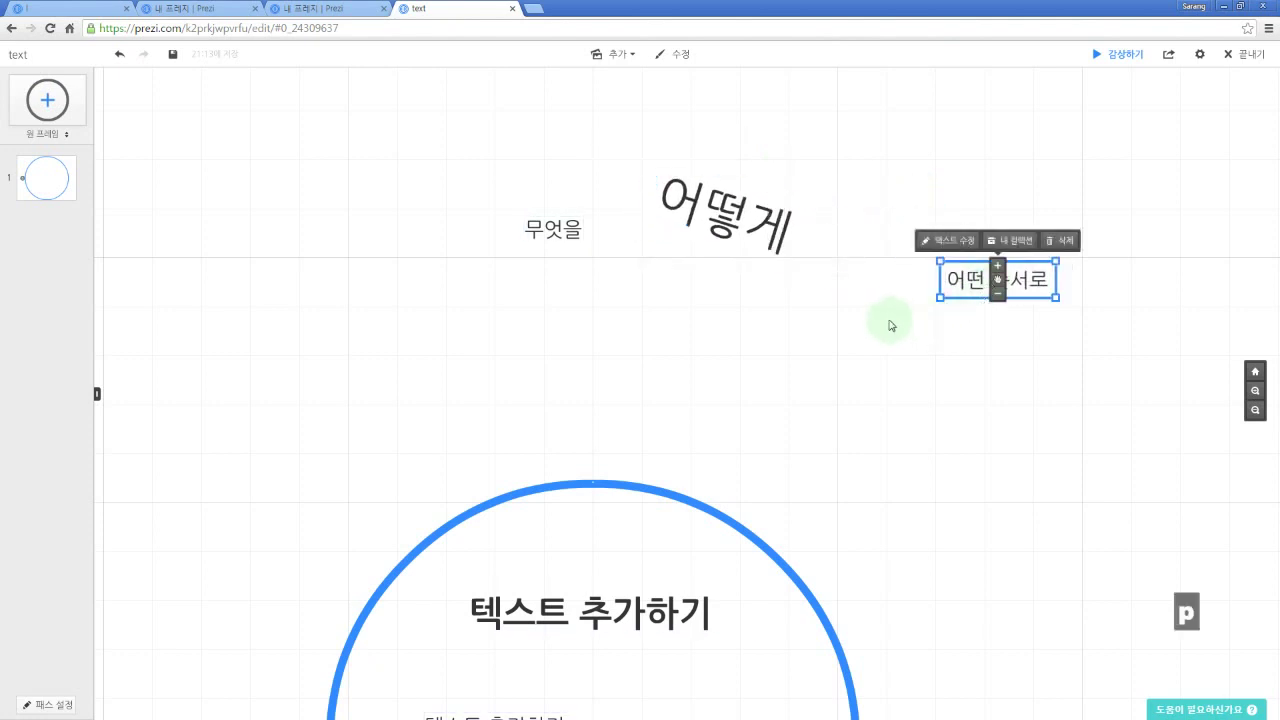
pyautogui.click(556, 232)
pyautogui.click(695, 226)
pyautogui.click(1008, 283)
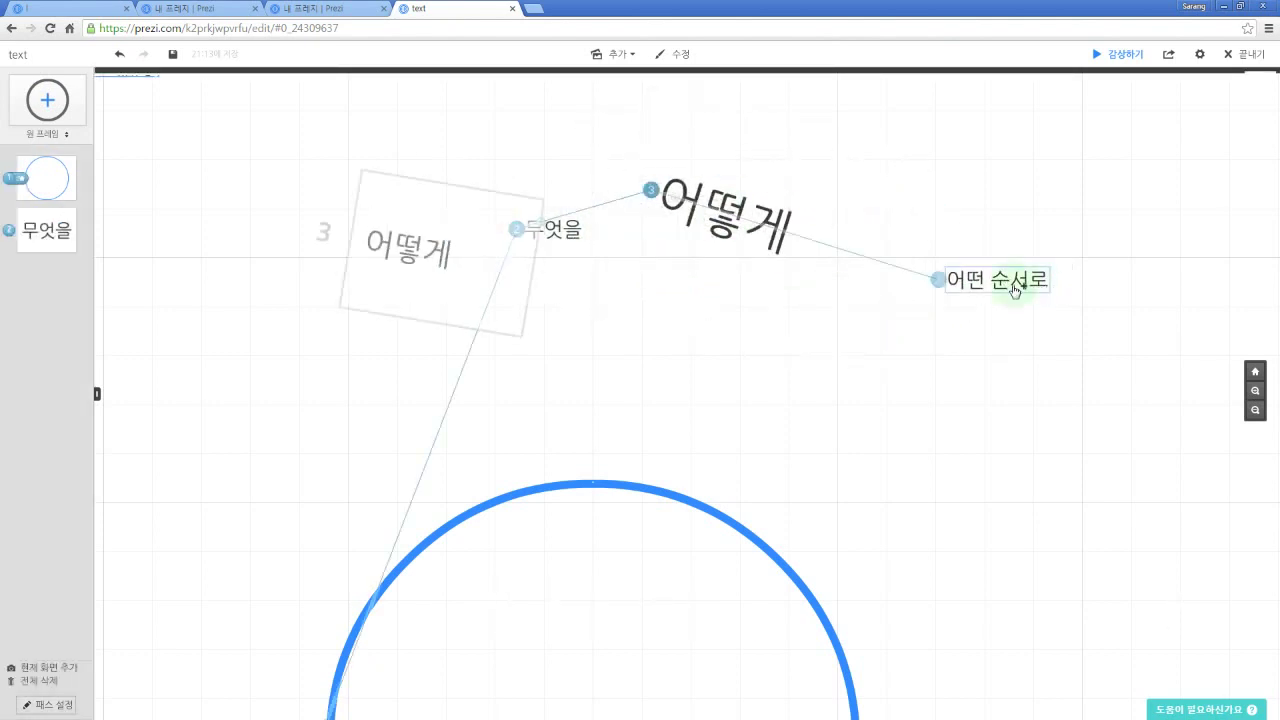
# Step: Present the prezi, stepping forward and back through the path, then return to the editor
pyautogui.press('space')
pyautogui.press('Right')
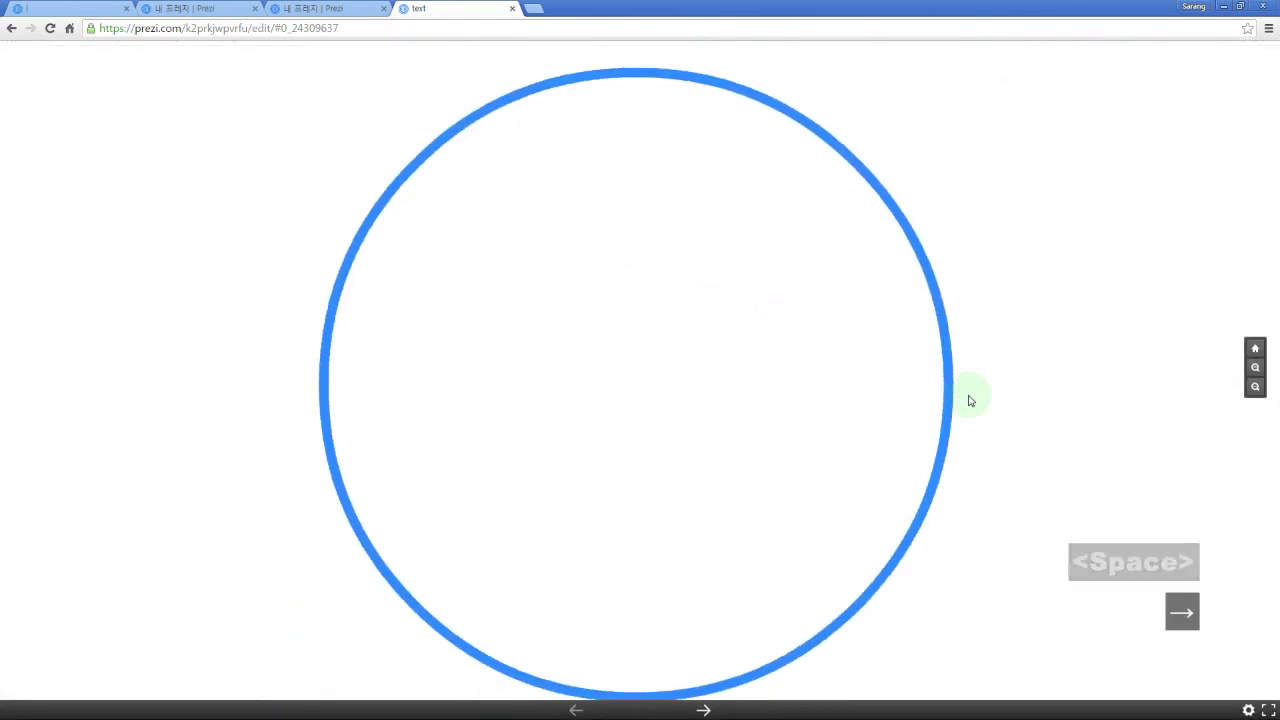
pyautogui.press('Right')
pyautogui.press('Right')
pyautogui.press('Left')
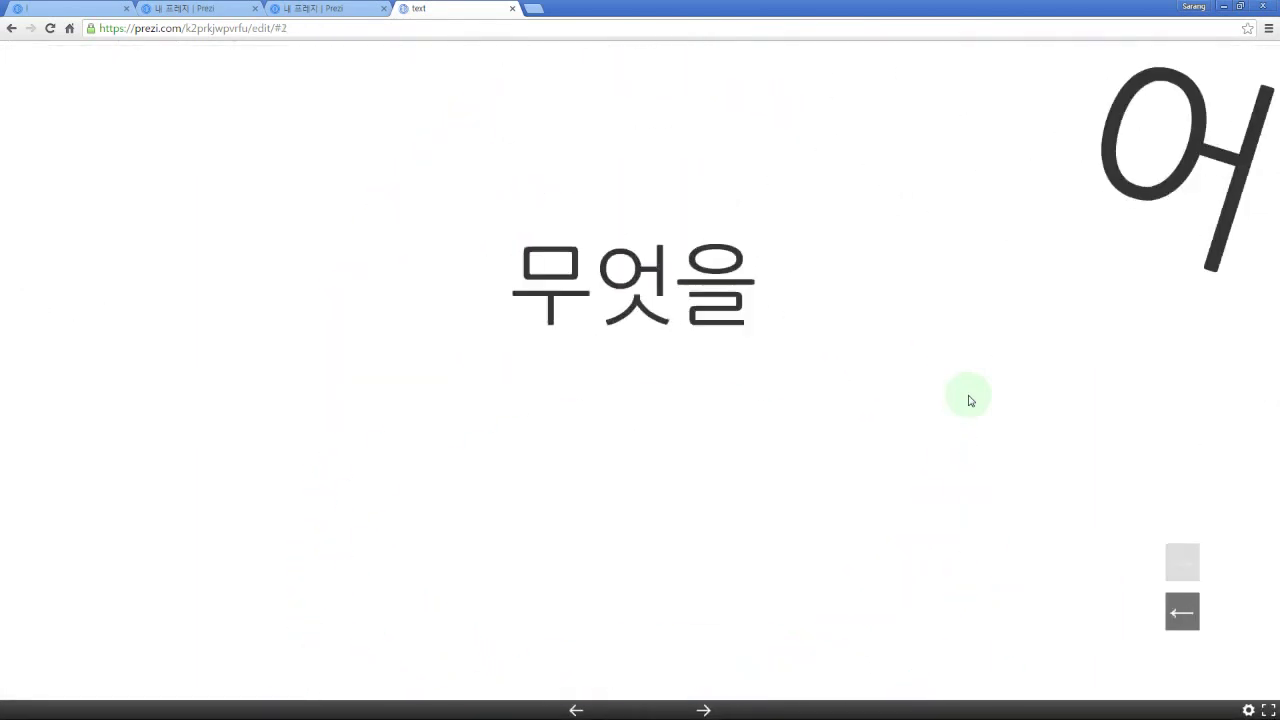
pyautogui.press('Right')
pyautogui.press('Right')
pyautogui.press('Right')
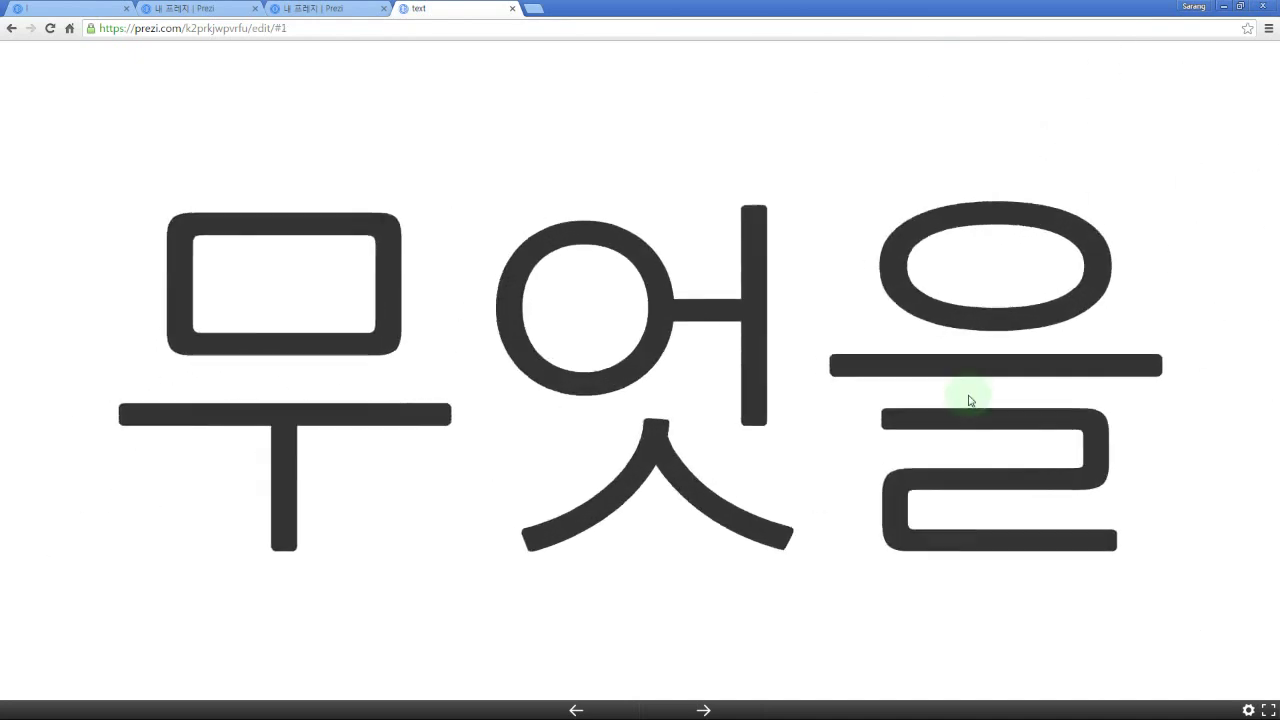
pyautogui.press('Left')
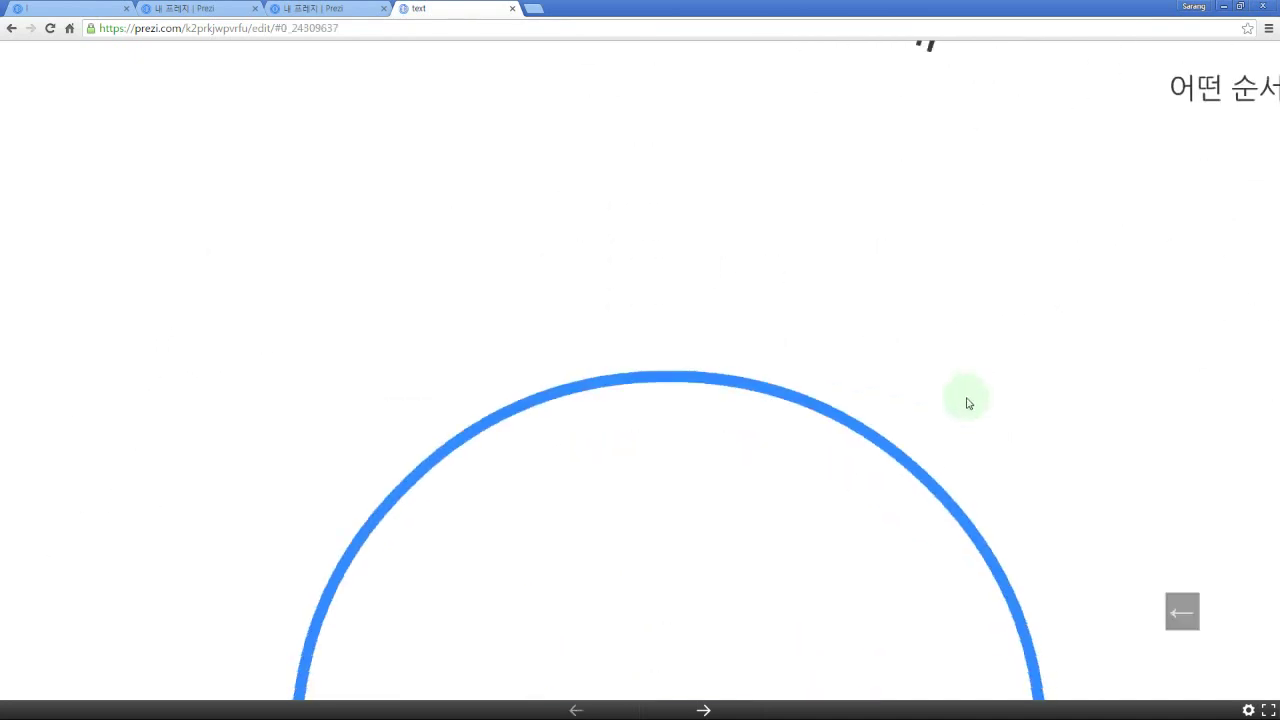
pyautogui.press('Escape')
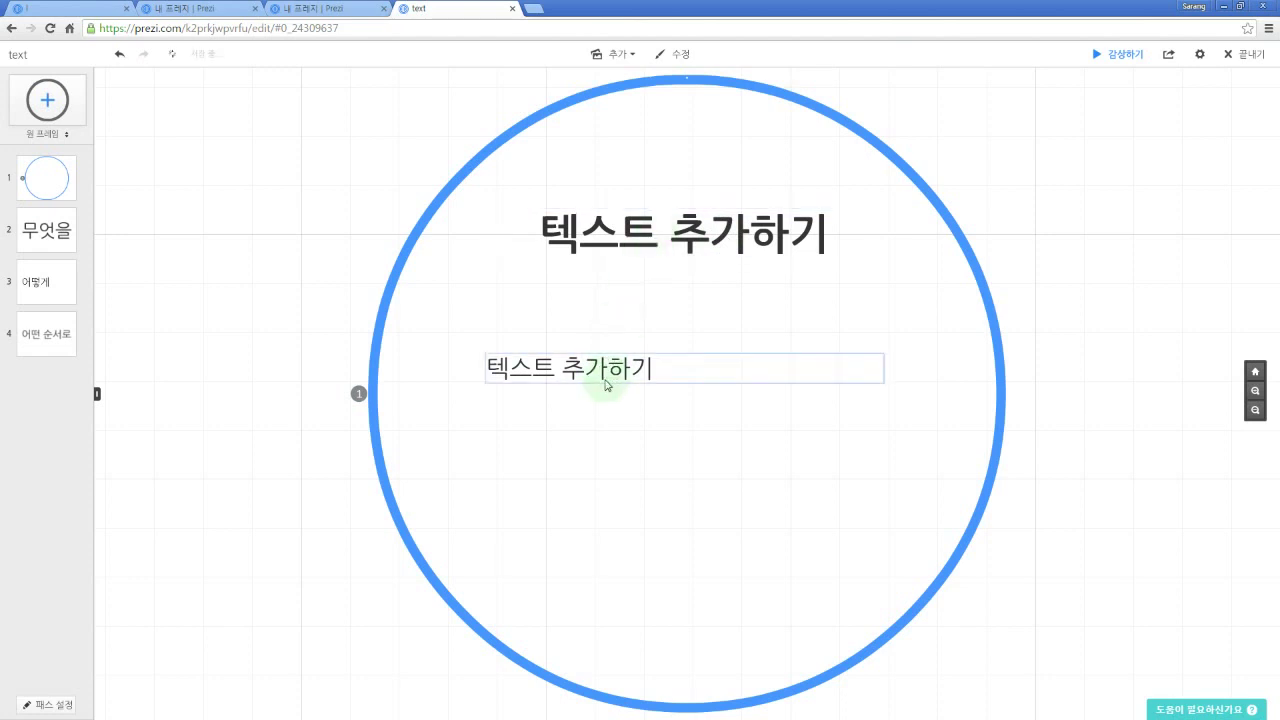
# Step: Replace the circle frame's title placeholder with 'Text', switching input from Korean to English
pyautogui.click(659, 244)
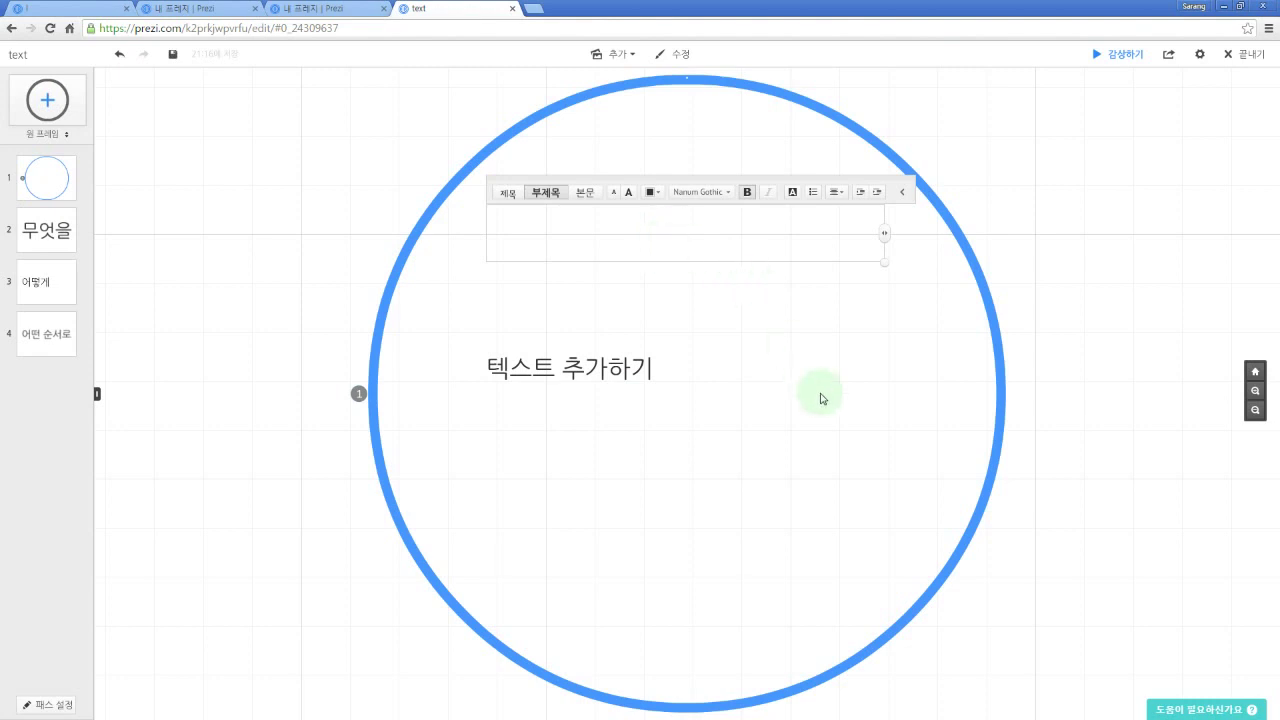
pyautogui.press('Escape')
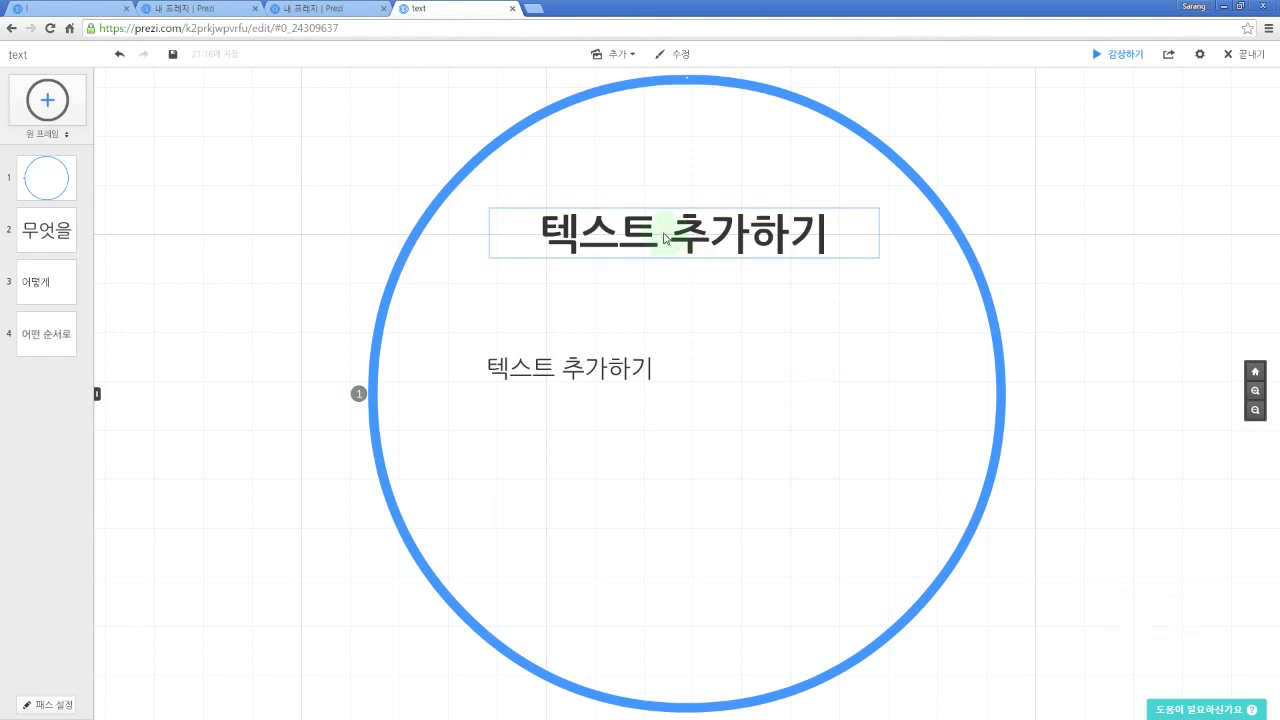
pyautogui.click(665, 238)
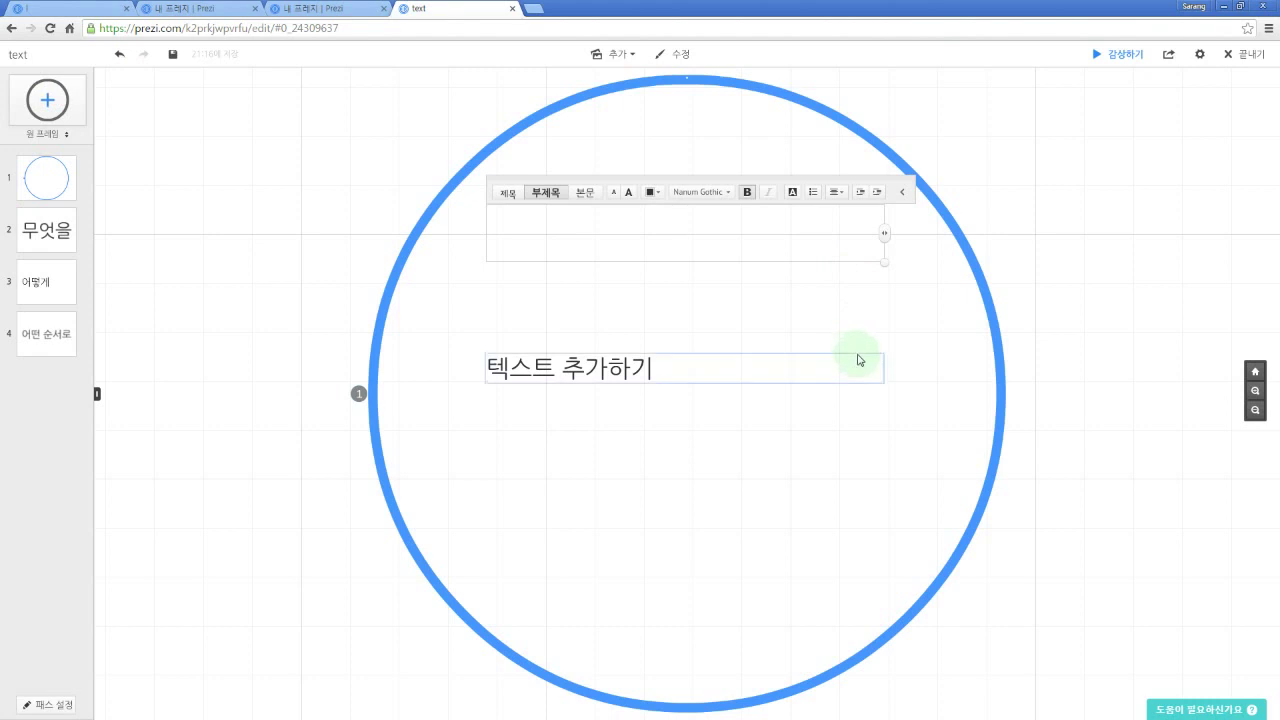
pyautogui.hotkey('shift', 't')
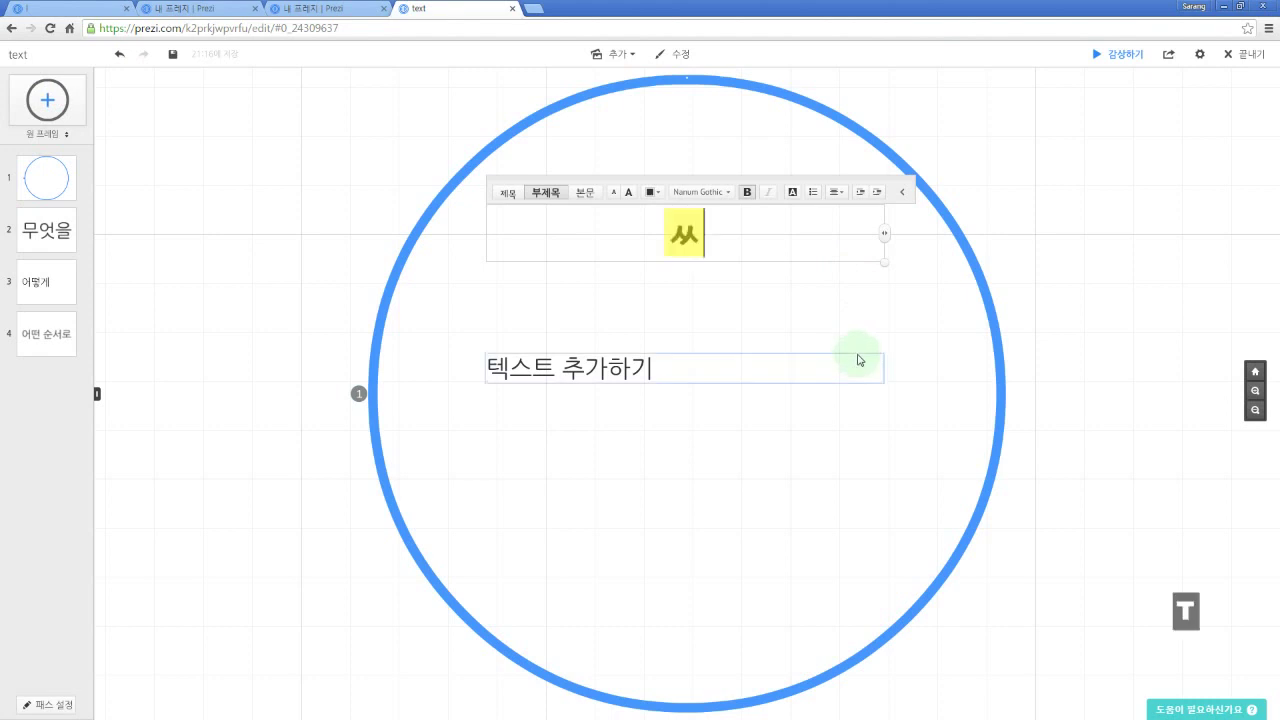
pyautogui.press('BackSpace')
pyautogui.press('Hangul')
pyautogui.write('Text')
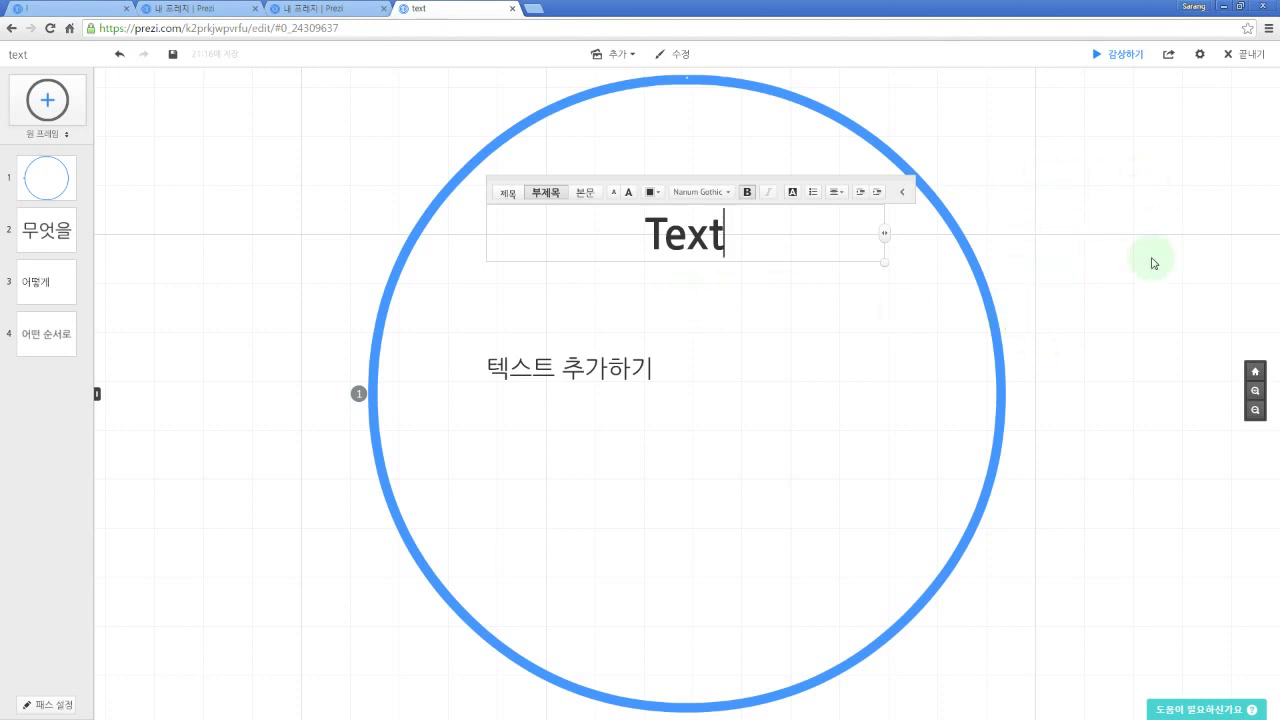
pyautogui.click(1062, 231)
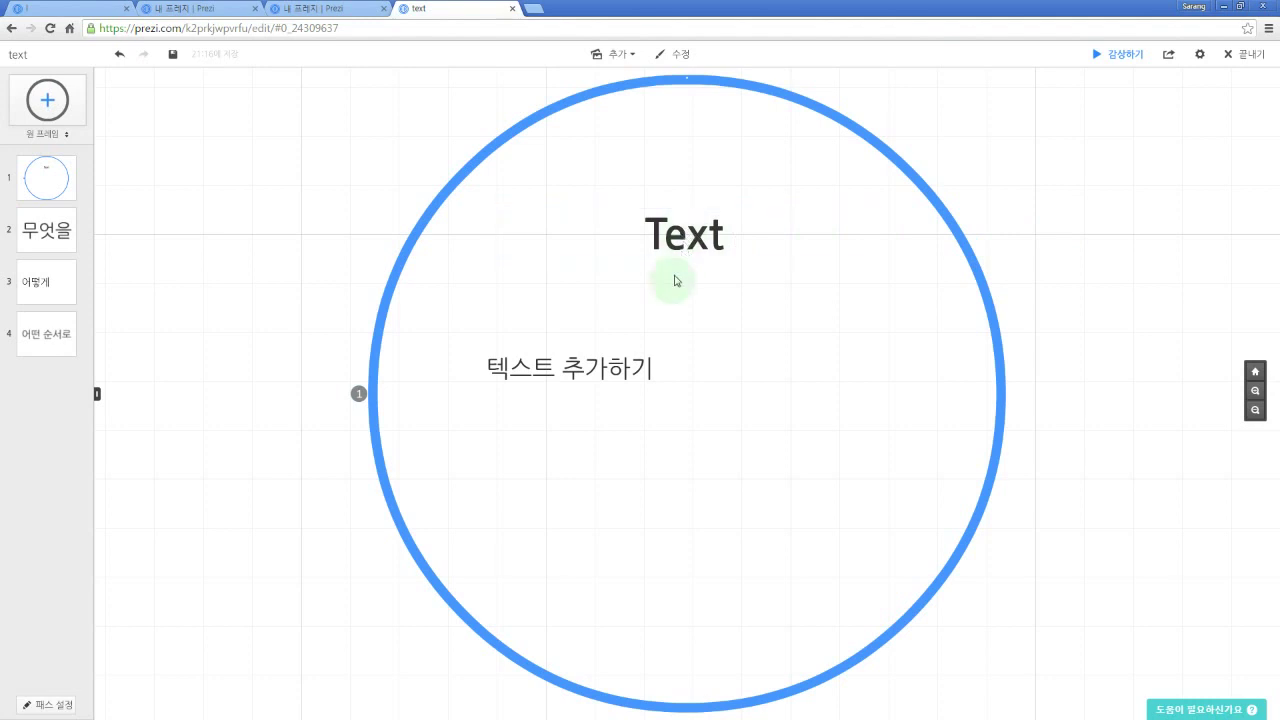
# Step: Type 'Text' into the body placeholder beneath the circle frame's title
pyautogui.click(561, 376)
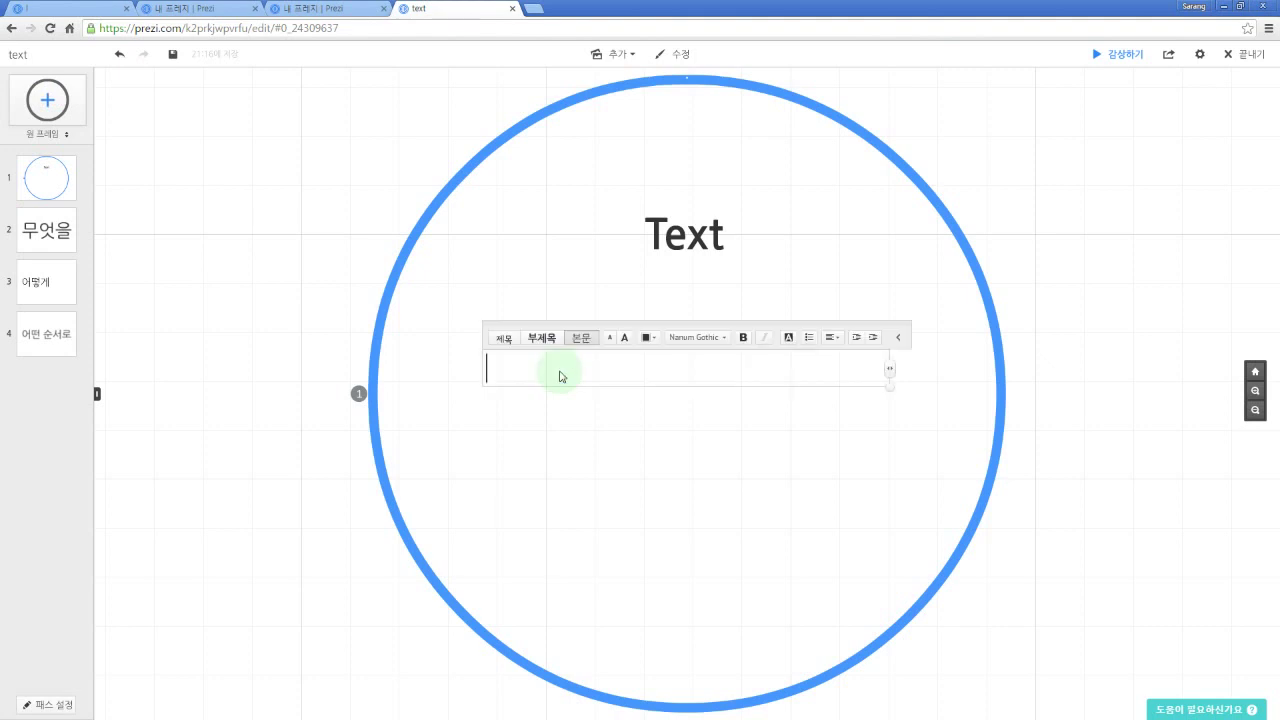
pyautogui.write('Text')
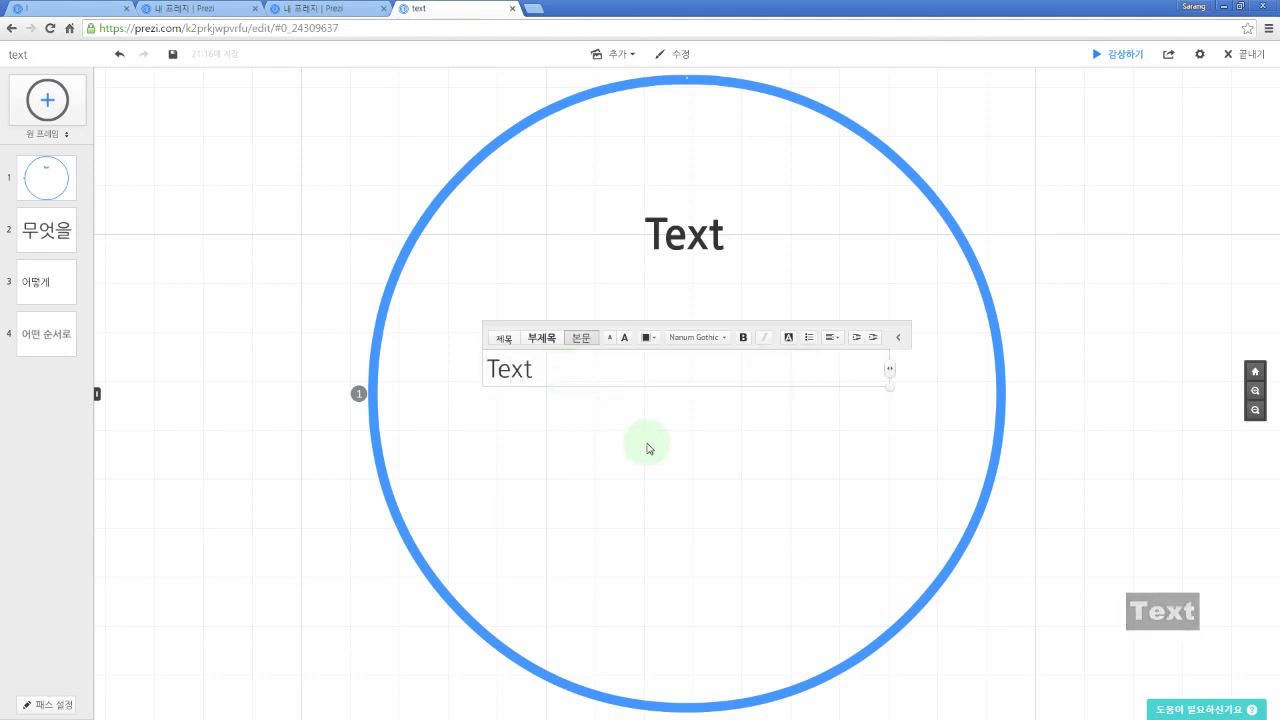
pyautogui.press('Escape')
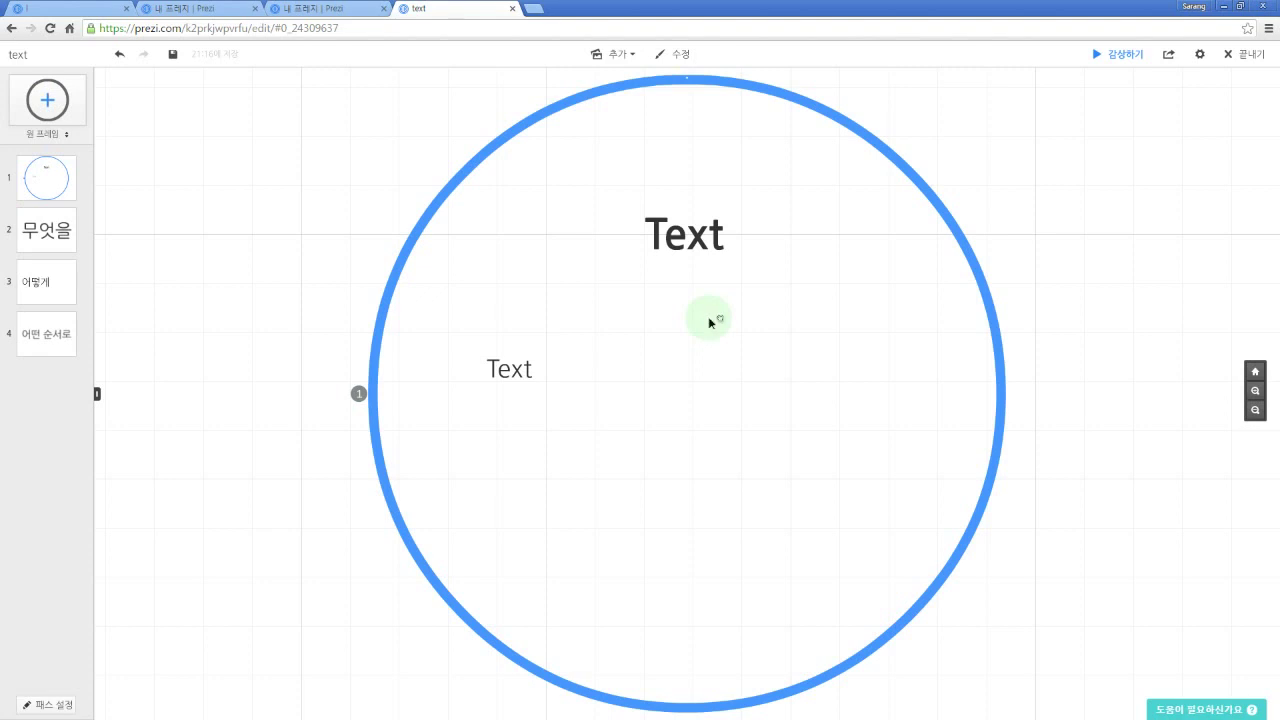
# Step: Pan the canvas so empty space appears to the right of the circle frame
pyautogui.moveTo(709, 318); pyautogui.dragTo(758, 296)
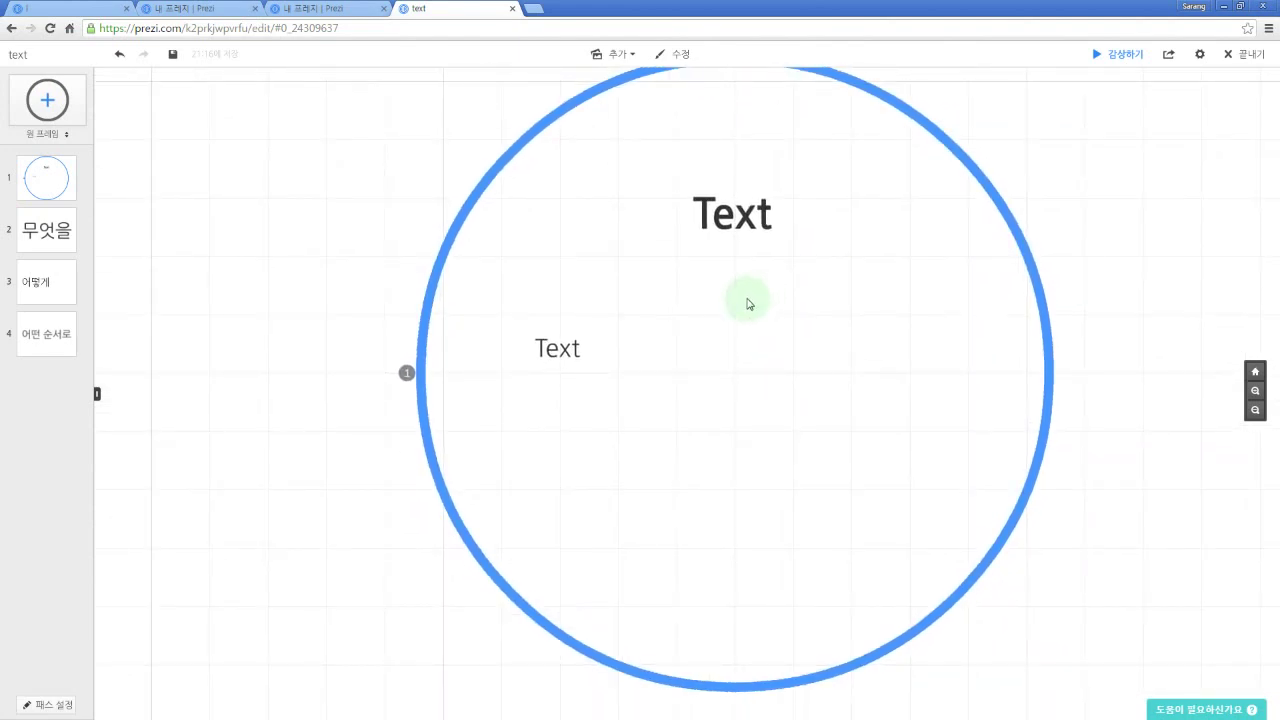
pyautogui.moveTo(744, 303); pyautogui.dragTo(820, 297)
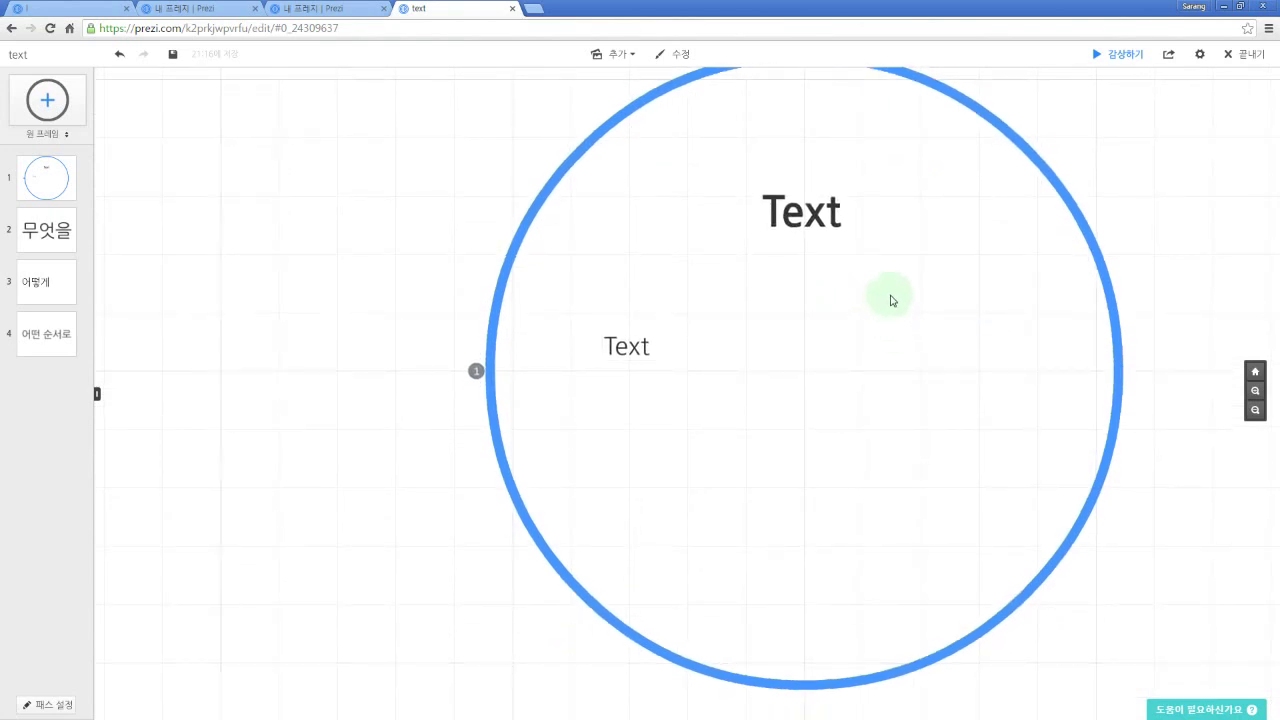
pyautogui.moveTo(908, 297); pyautogui.dragTo(760, 307)
pyautogui.moveTo(841, 302); pyautogui.dragTo(684, 301)
pyautogui.moveTo(906, 306)
pyautogui.mouseDown()
pyautogui.moveTo(859, 311)
pyautogui.moveTo(926, 290)
pyautogui.mouseUp()
pyautogui.moveTo(768, 266)
pyautogui.mouseDown()
pyautogui.moveTo(900, 280)
pyautogui.moveTo(885, 293)
pyautogui.mouseUp()
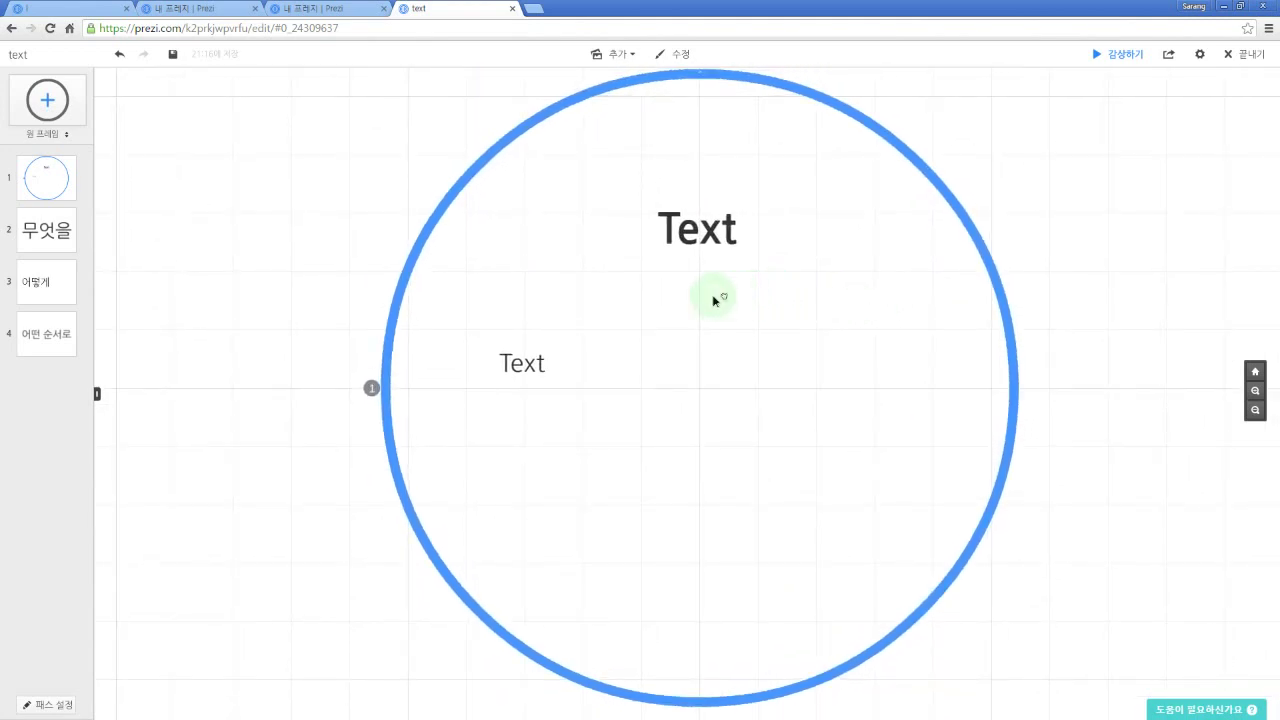
pyautogui.moveTo(712, 298); pyautogui.dragTo(594, 292)
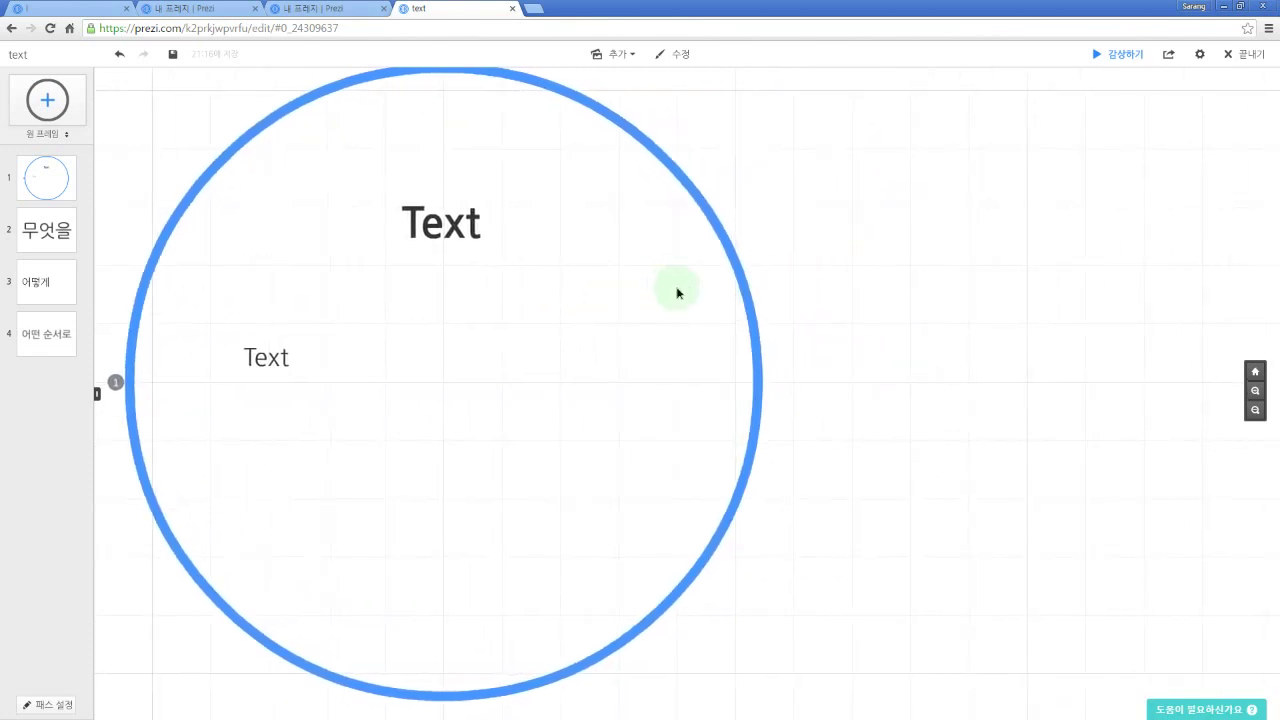
pyautogui.moveTo(677, 289); pyautogui.dragTo(514, 289)
pyautogui.moveTo(729, 286); pyautogui.dragTo(599, 284)
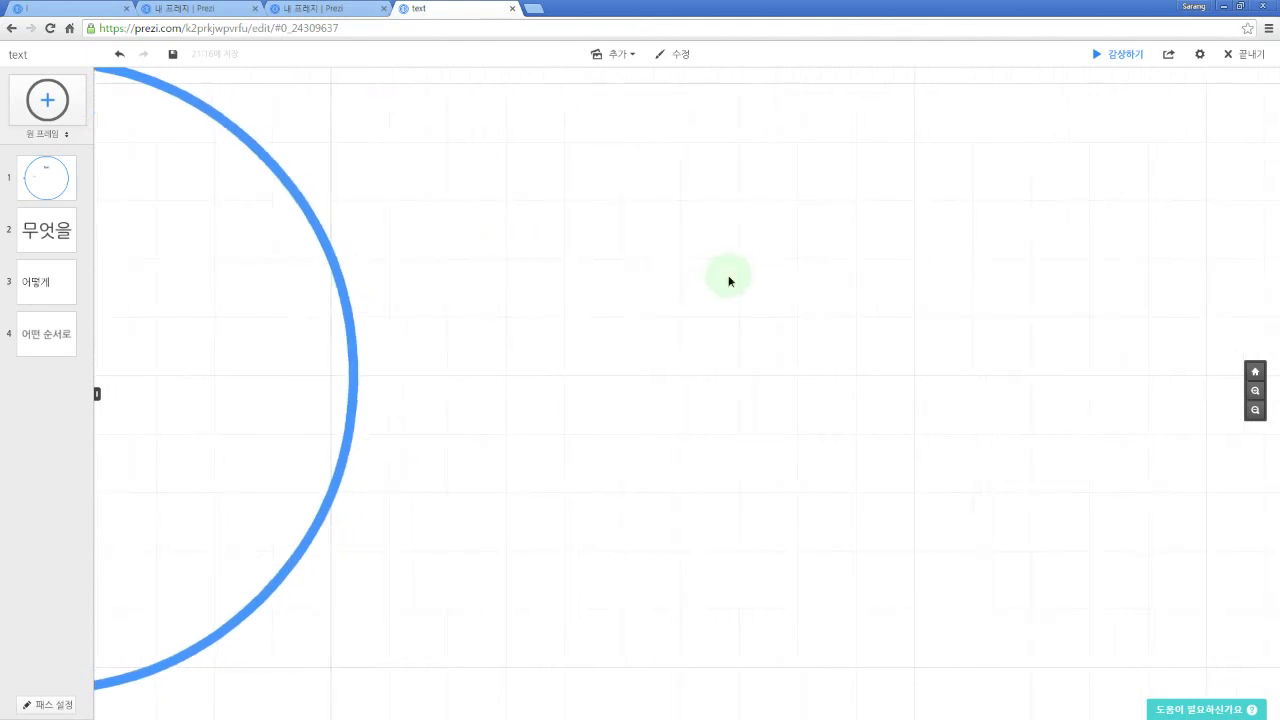
pyautogui.moveTo(729, 280); pyautogui.dragTo(655, 272)
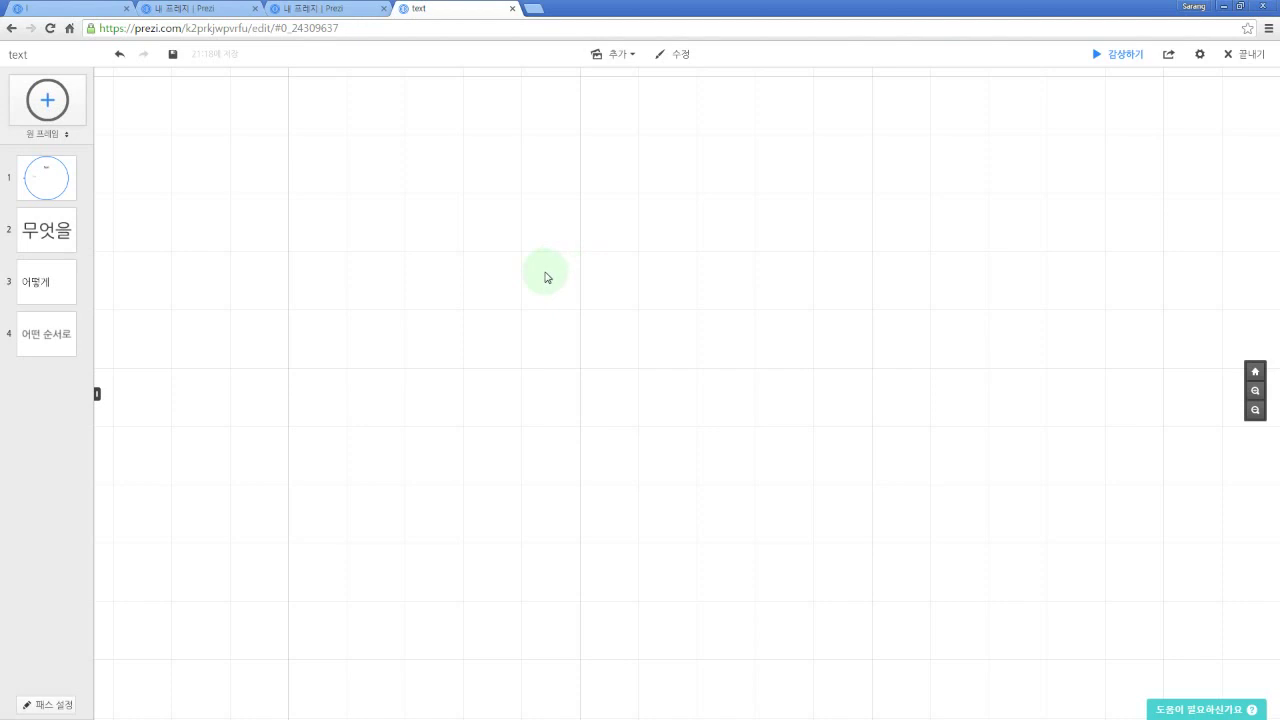
# Step: Add a standalone 'Text' text box on the empty canvas beside the circle
pyautogui.doubleClick(547, 277)
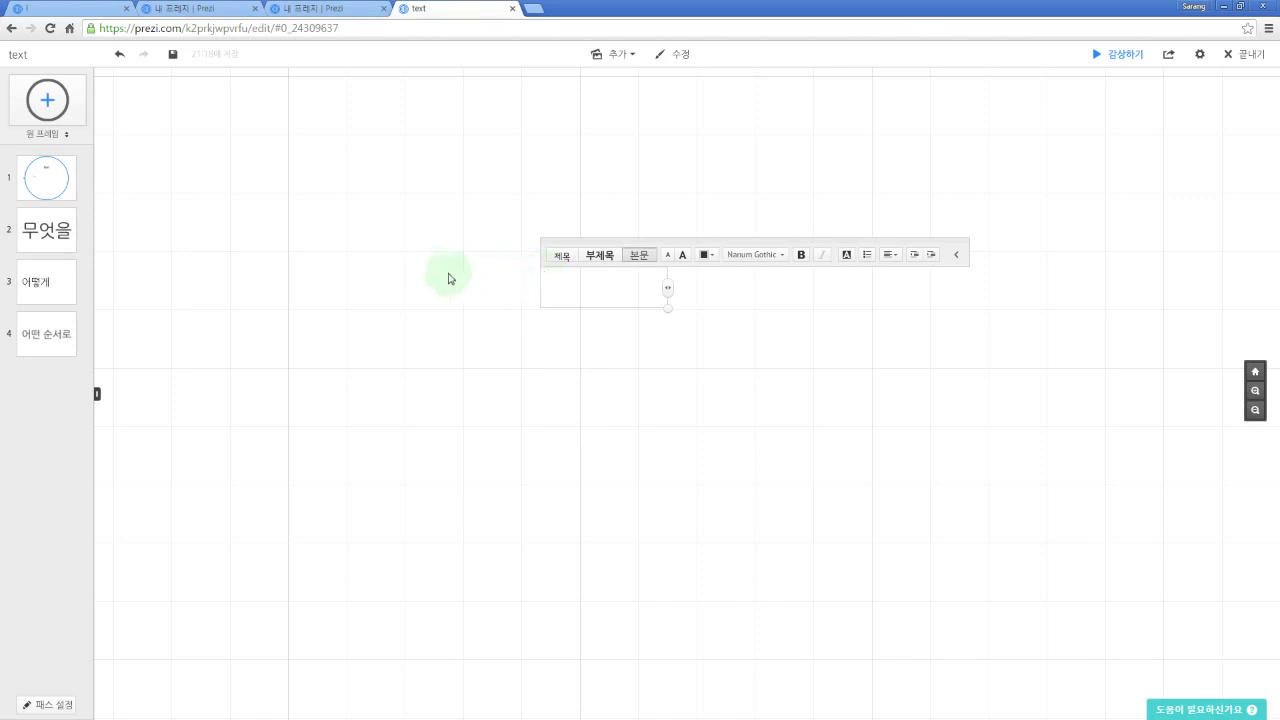
pyautogui.click(411, 266)
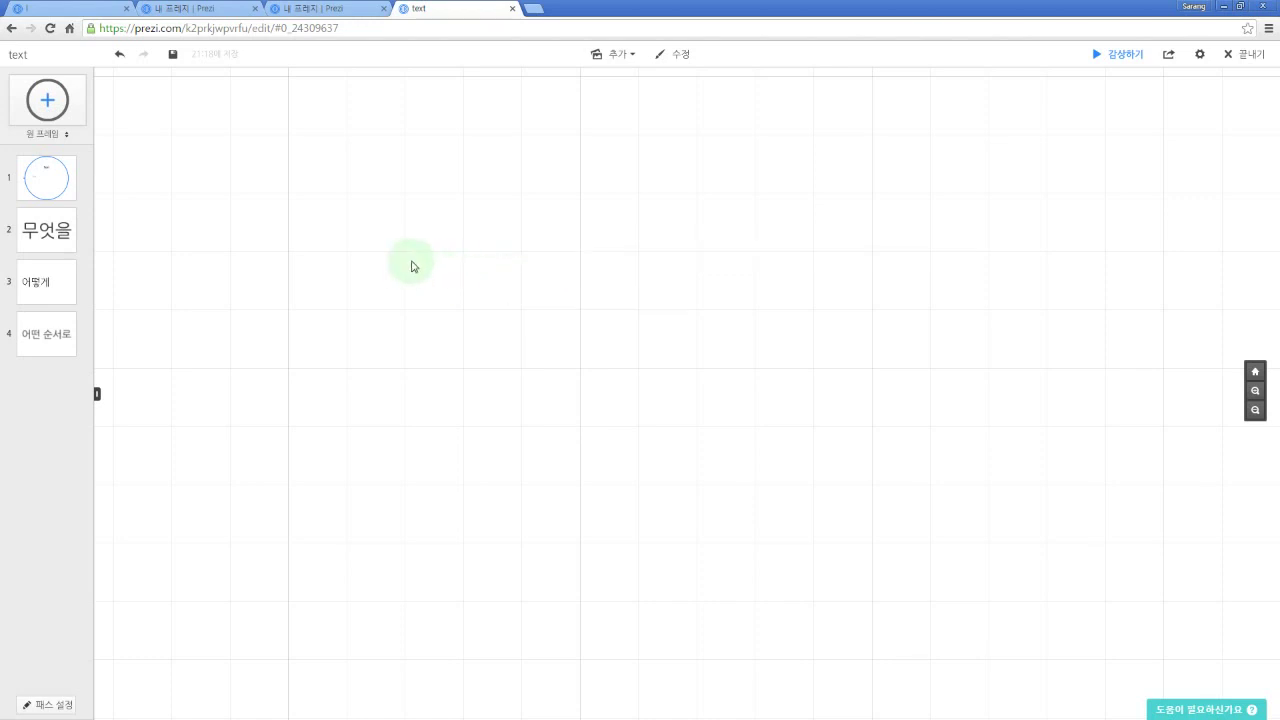
pyautogui.doubleClick(539, 269)
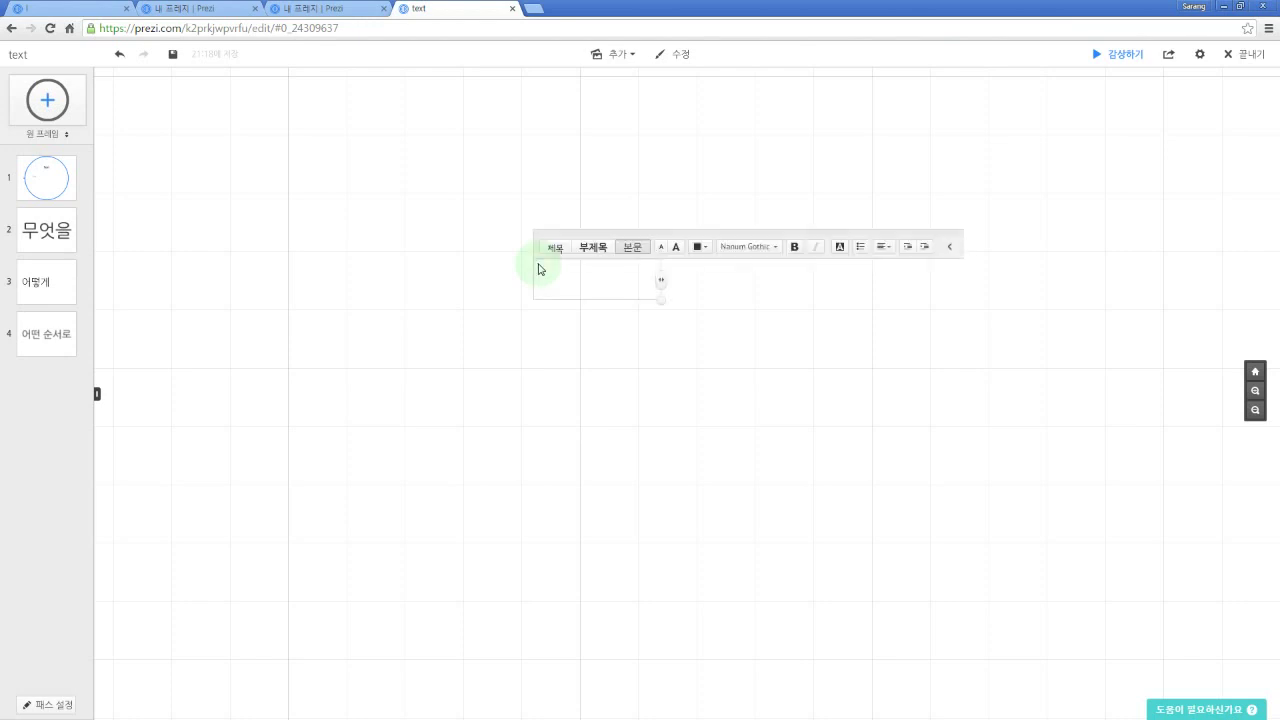
pyautogui.write('Text')
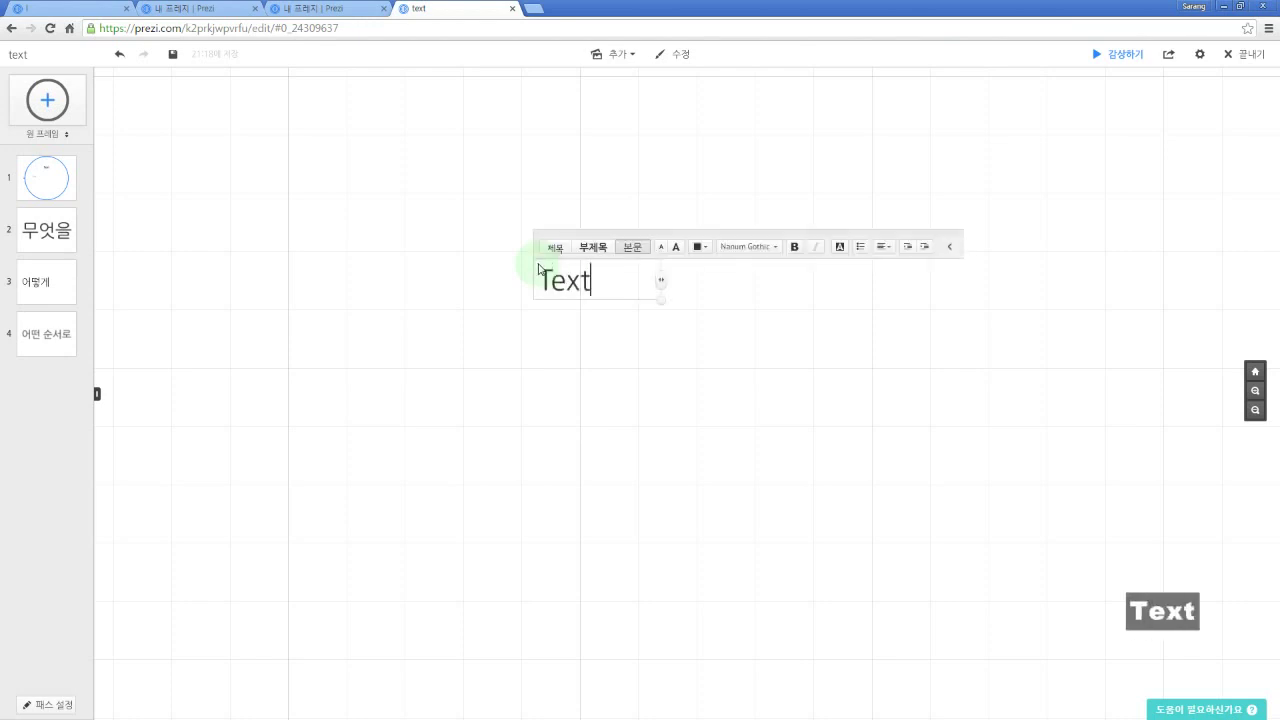
pyautogui.press('Escape')
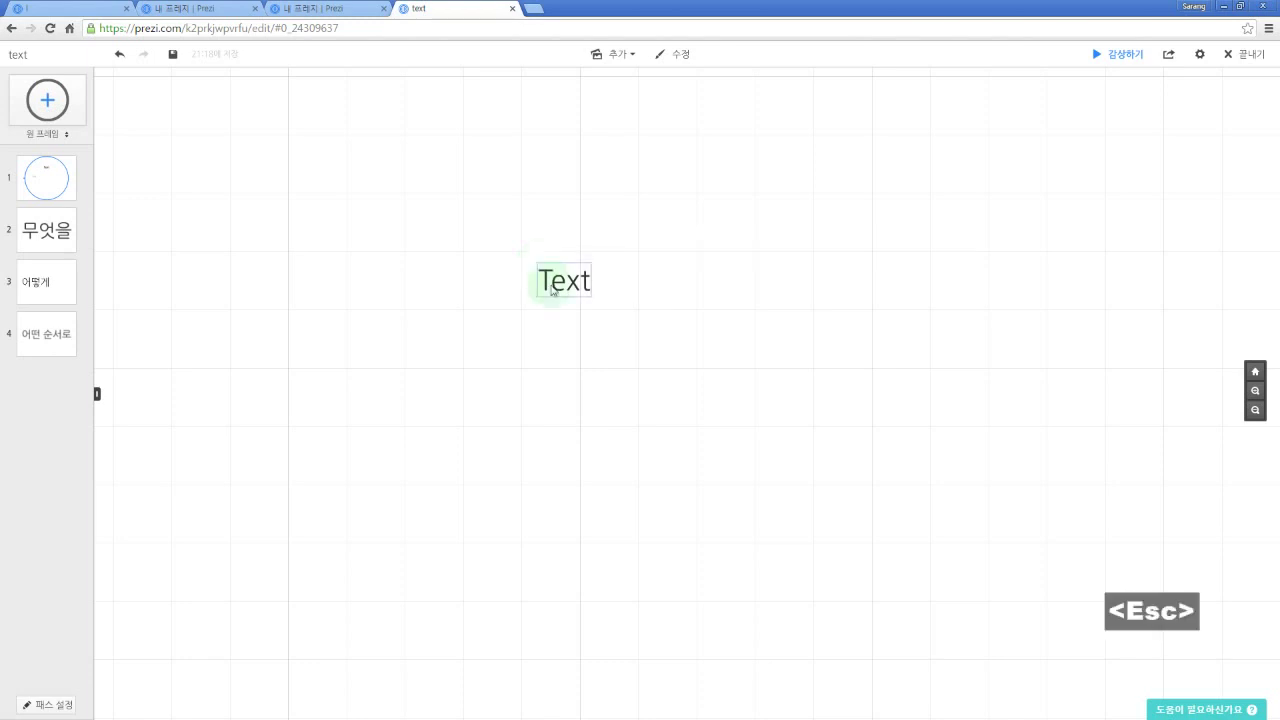
pyautogui.click(556, 285)
pyautogui.click(556, 285)
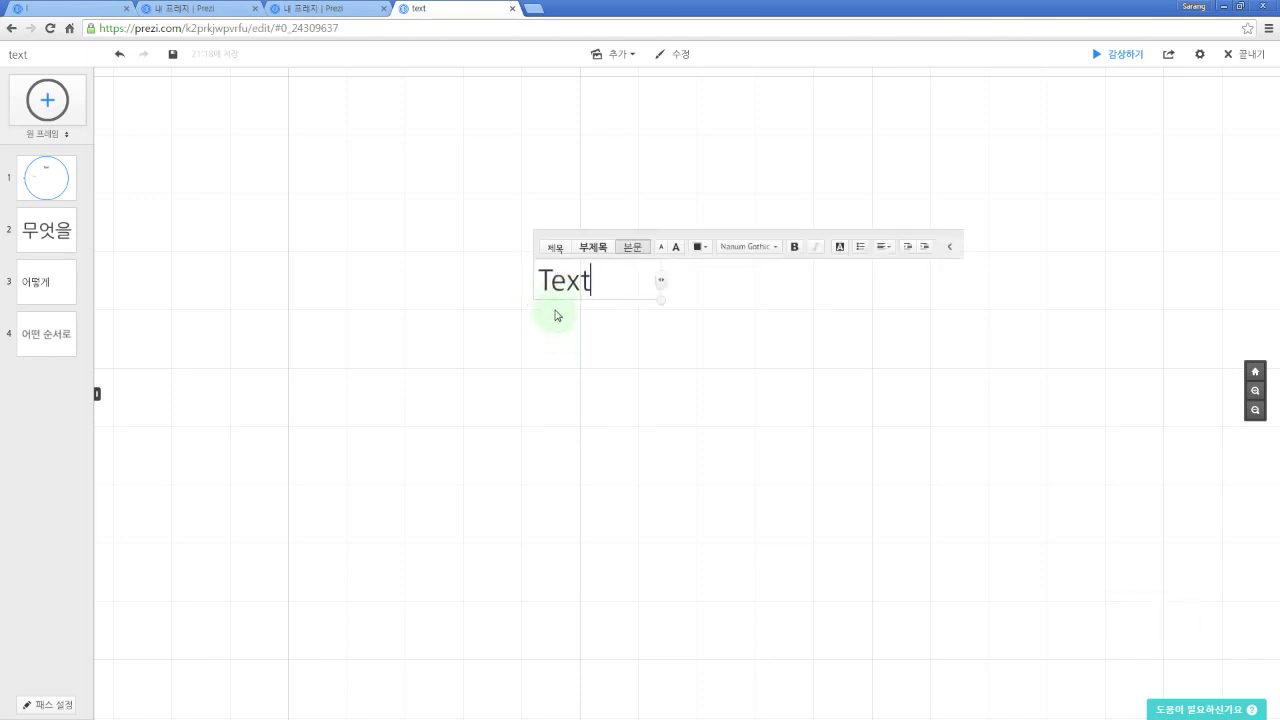
pyautogui.click(440, 412)
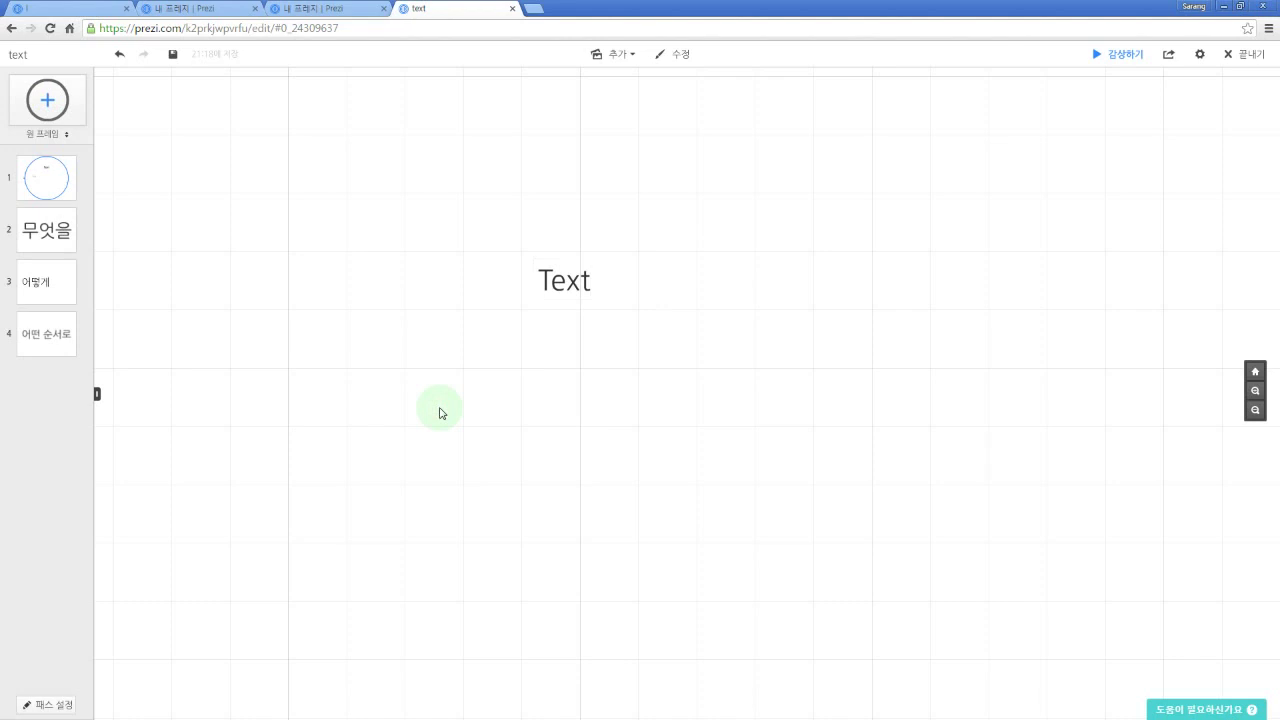
pyautogui.click(590, 414)
# Step: Add a second text box reading 'Text2' and try the title, subtitle and body styles
pyautogui.doubleClick(678, 222)
pyautogui.write('Text23')
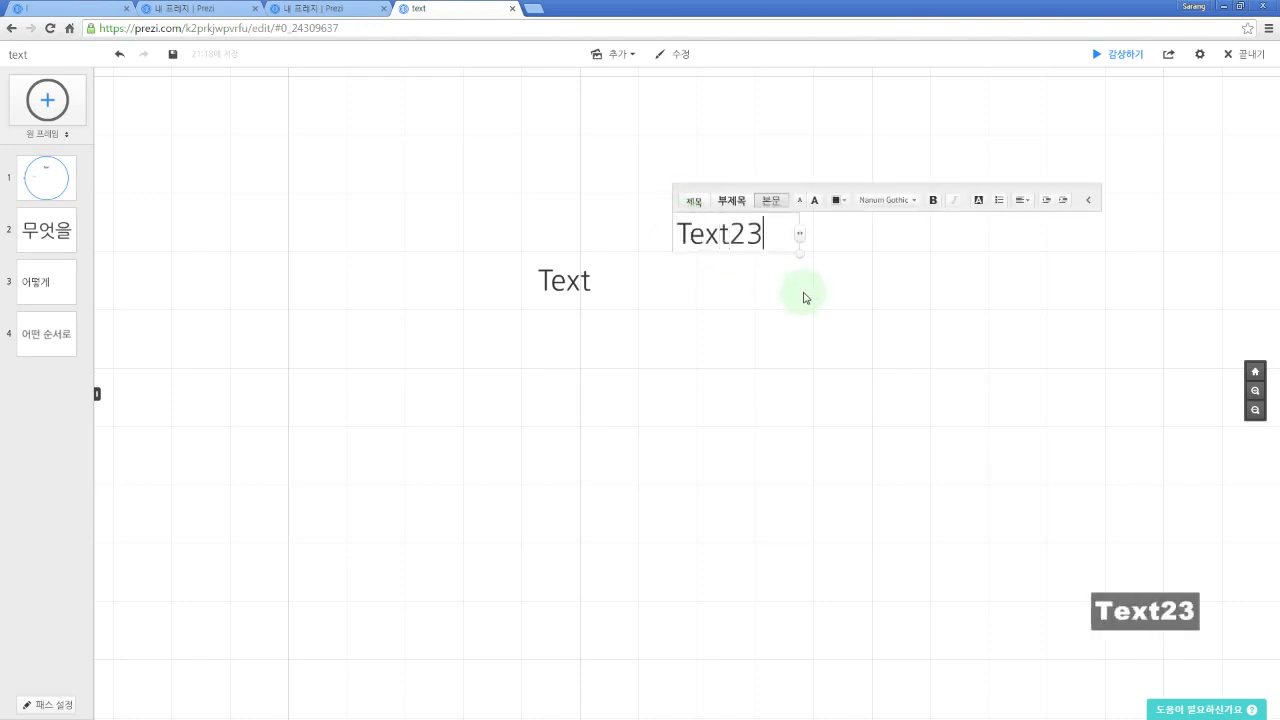
pyautogui.press('BackSpace')
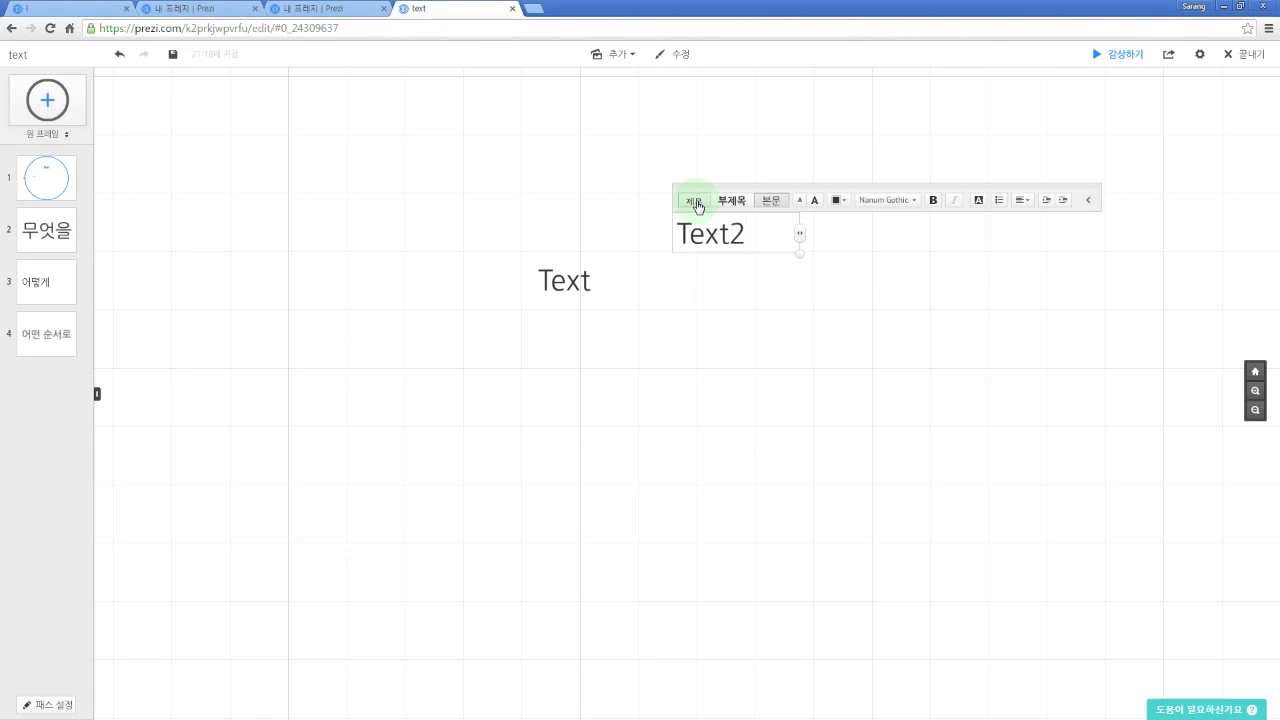
pyautogui.click(697, 205)
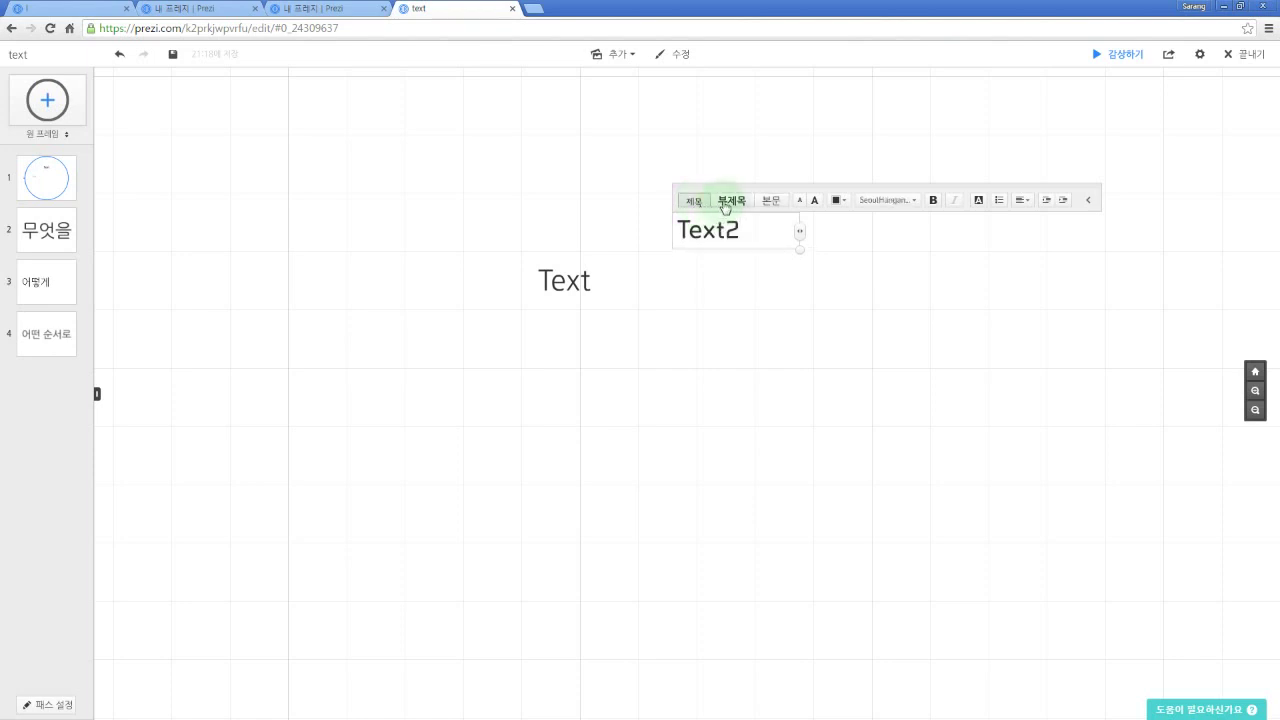
pyautogui.click(726, 203)
pyautogui.click(769, 202)
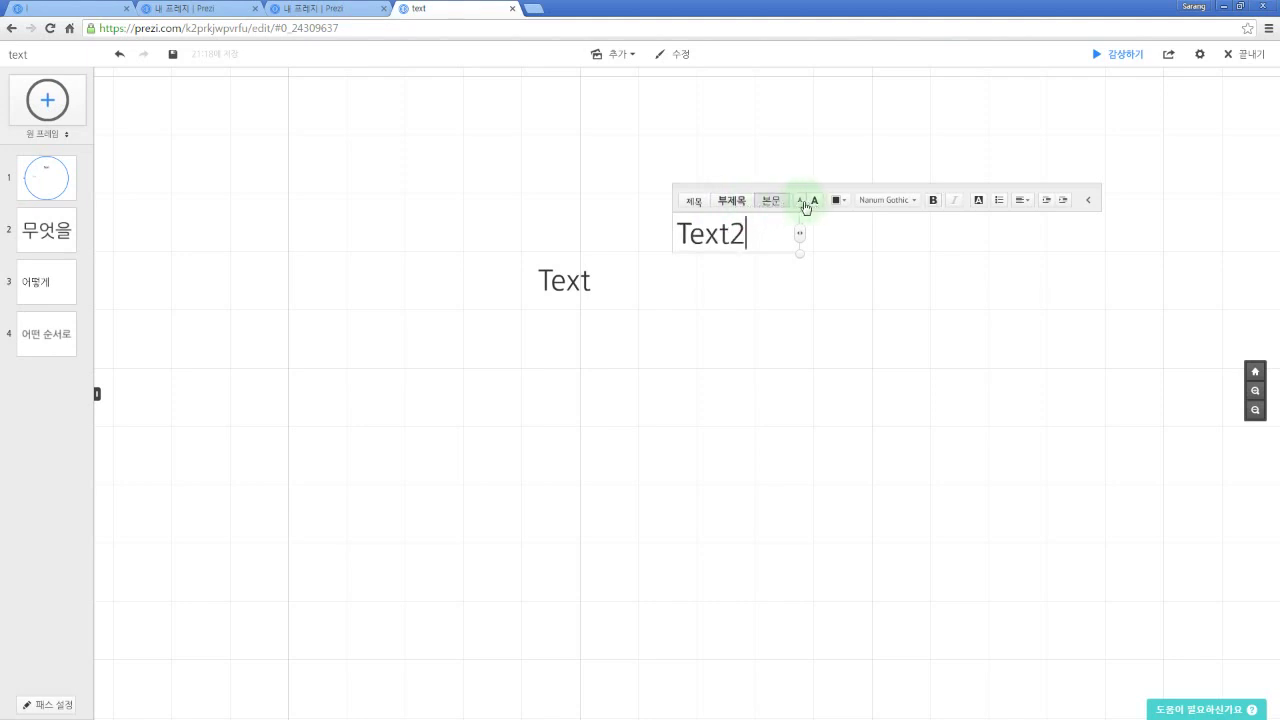
# Step: Adjust Text2's font size, shrinking it five steps then enlarging it four
pyautogui.click(802, 204)
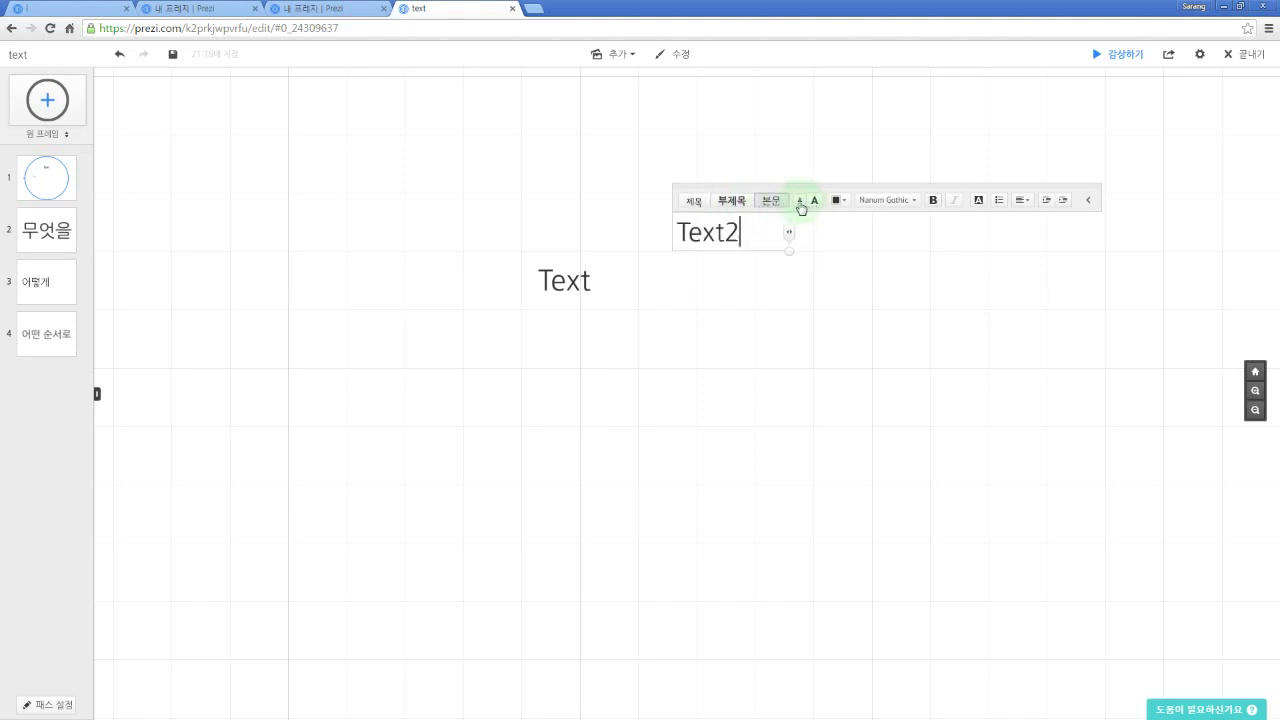
pyautogui.click(802, 204)
pyautogui.click(802, 204)
pyautogui.click(802, 204)
pyautogui.click(802, 204)
pyautogui.click(802, 204)
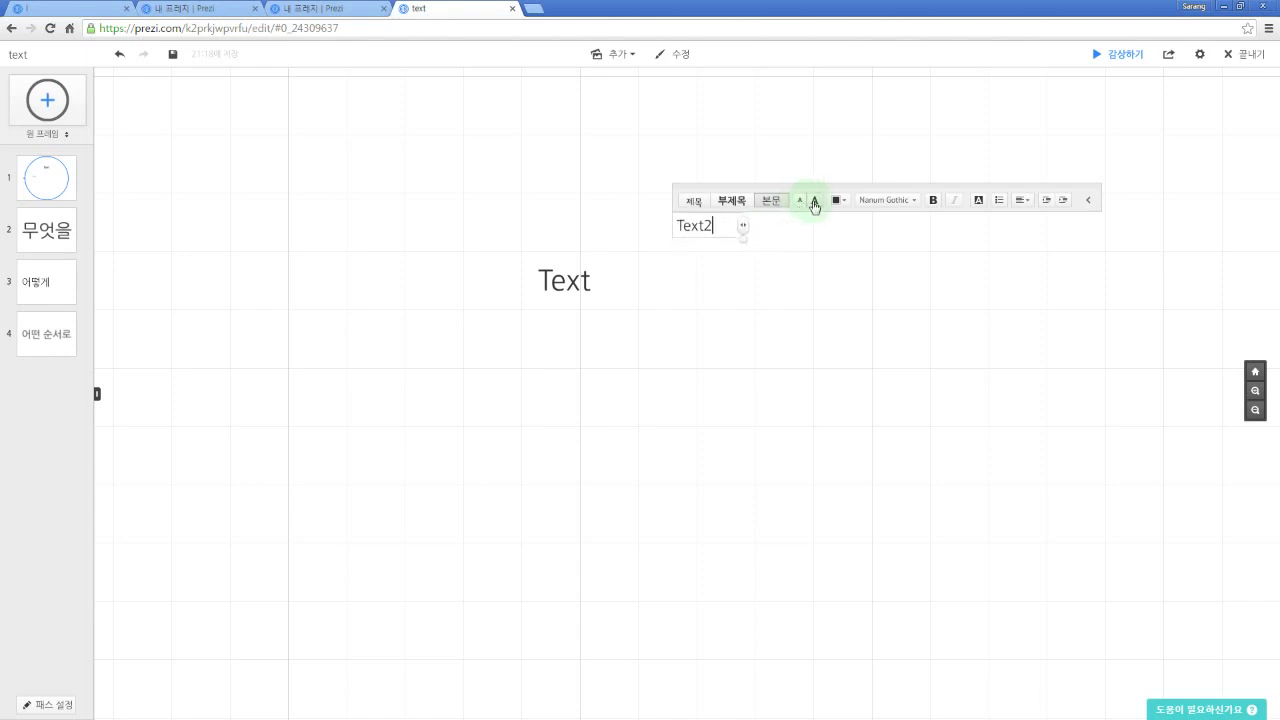
pyautogui.click(815, 204)
pyautogui.click(815, 204)
pyautogui.click(815, 204)
pyautogui.click(815, 204)
pyautogui.click(815, 204)
pyautogui.click(815, 204)
pyautogui.click(815, 204)
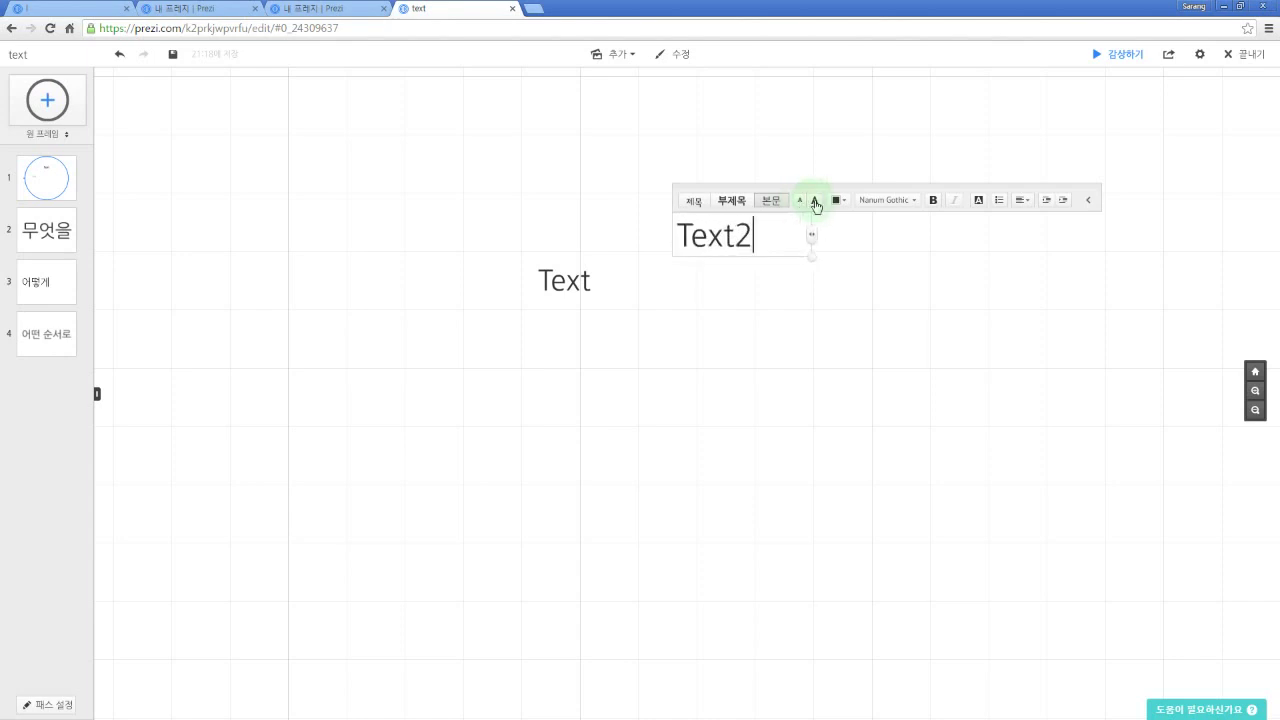
# Step: Colour Text2 light grey and set its font to Kulde
pyautogui.click(846, 203)
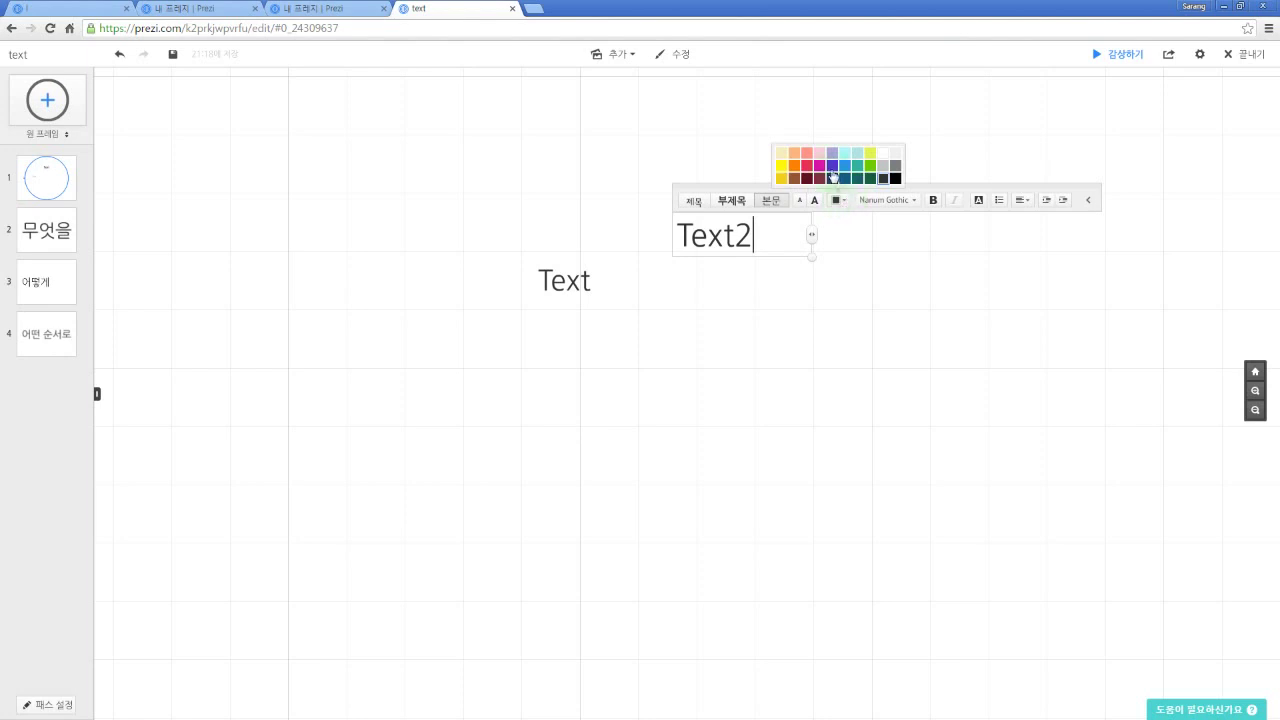
pyautogui.click(821, 166)
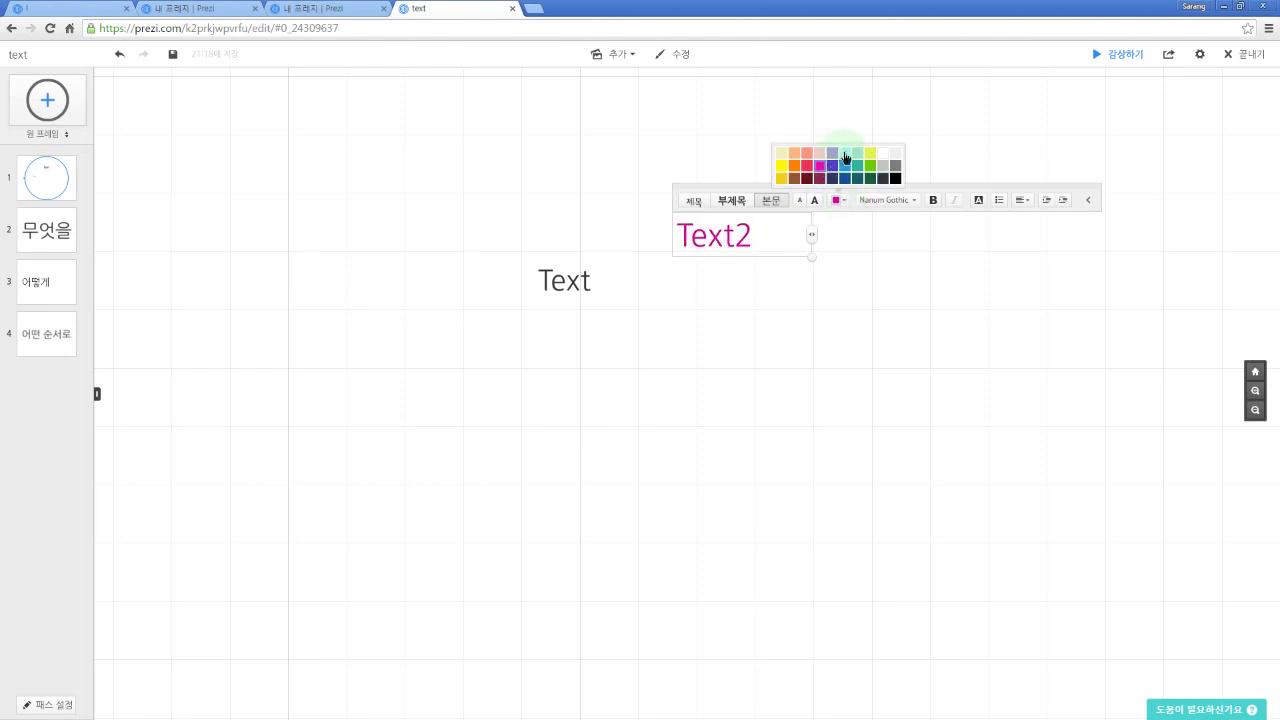
pyautogui.click(845, 153)
pyautogui.click(870, 165)
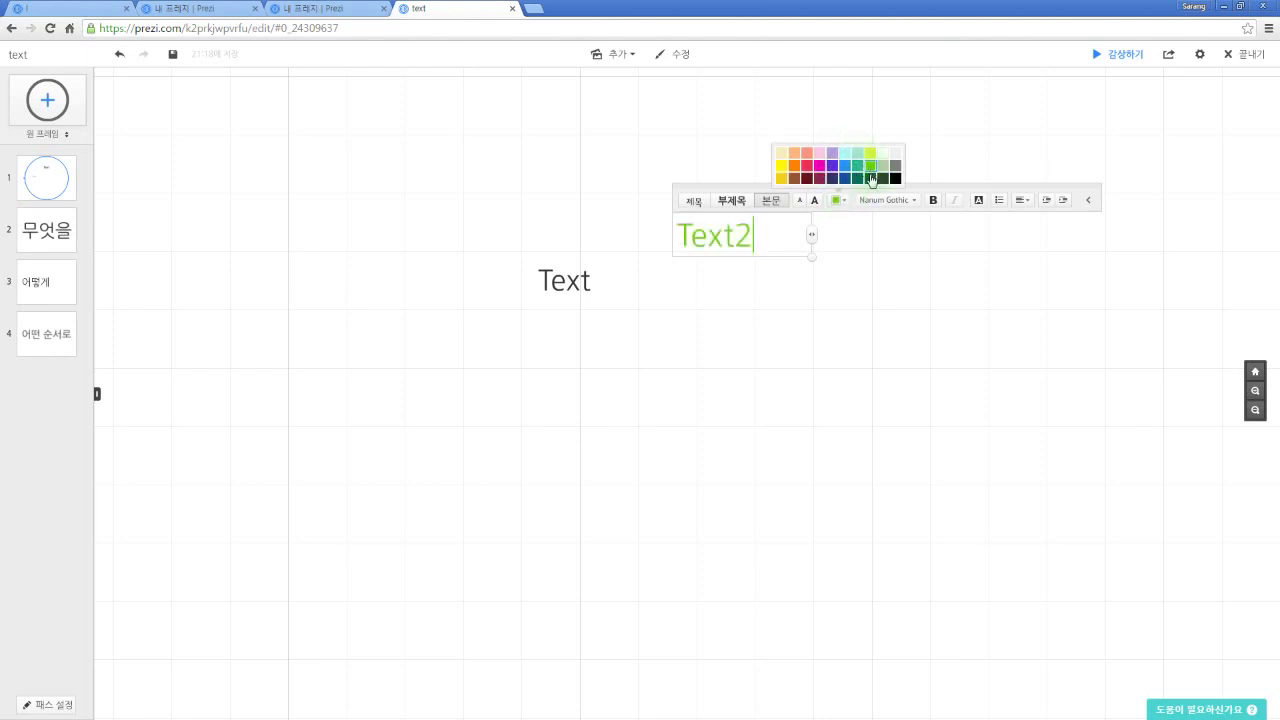
pyautogui.click(858, 178)
pyautogui.click(858, 165)
pyautogui.click(883, 165)
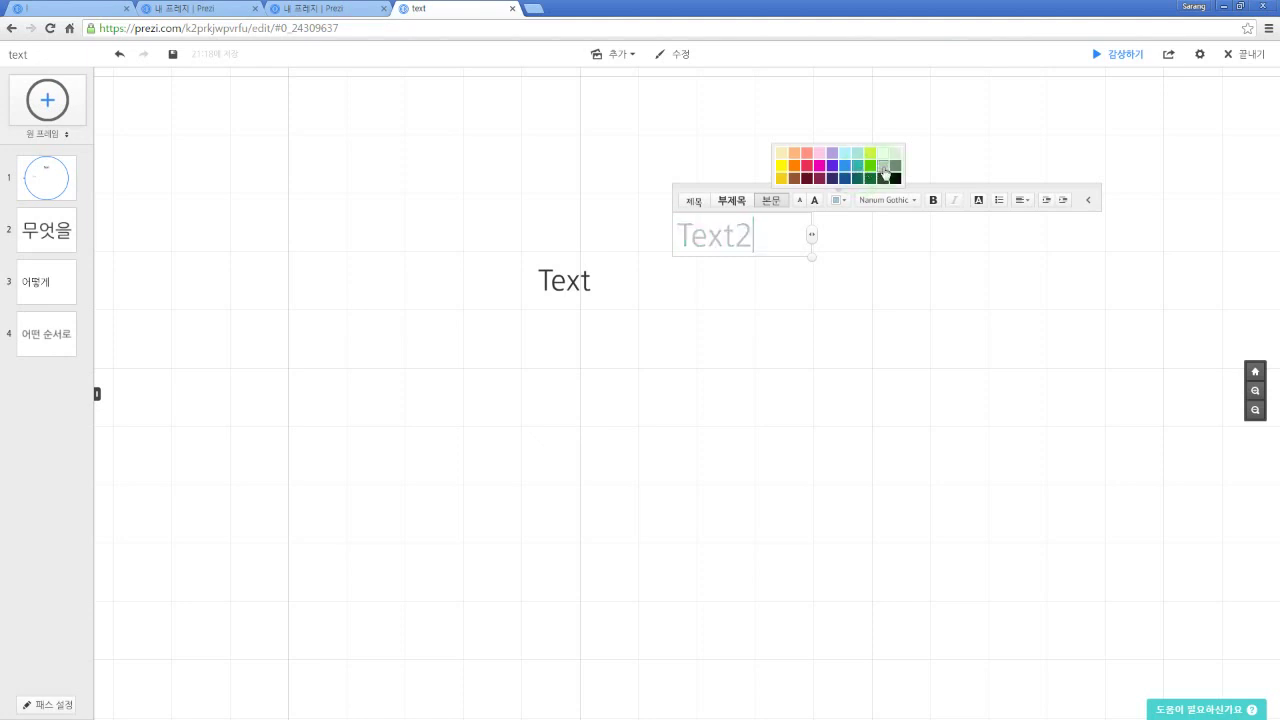
pyautogui.click(910, 201)
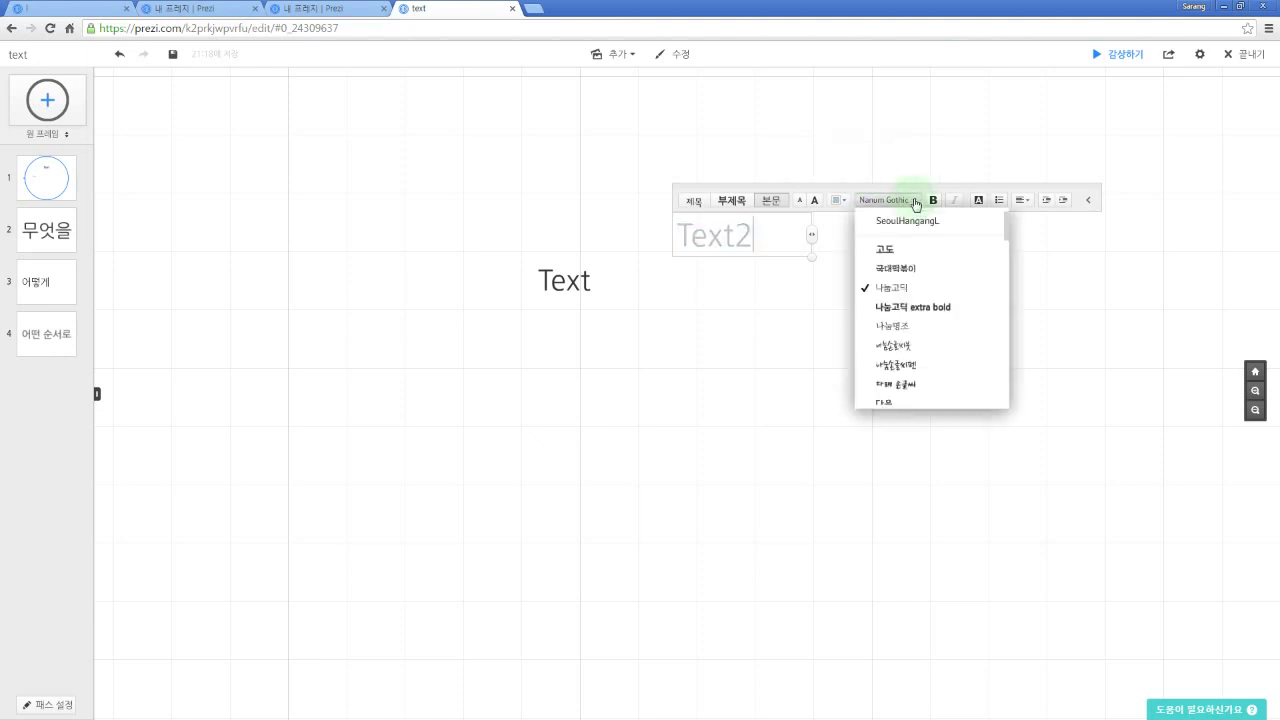
pyautogui.click(905, 270)
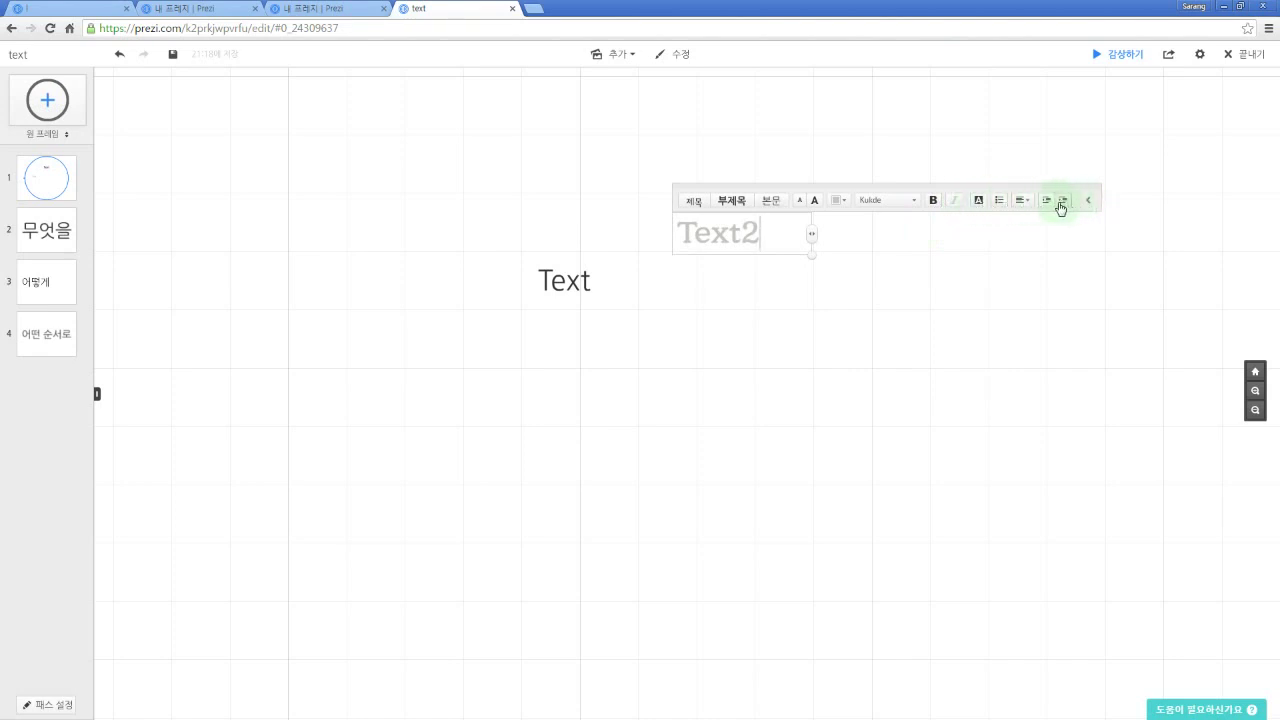
pyautogui.click(798, 284)
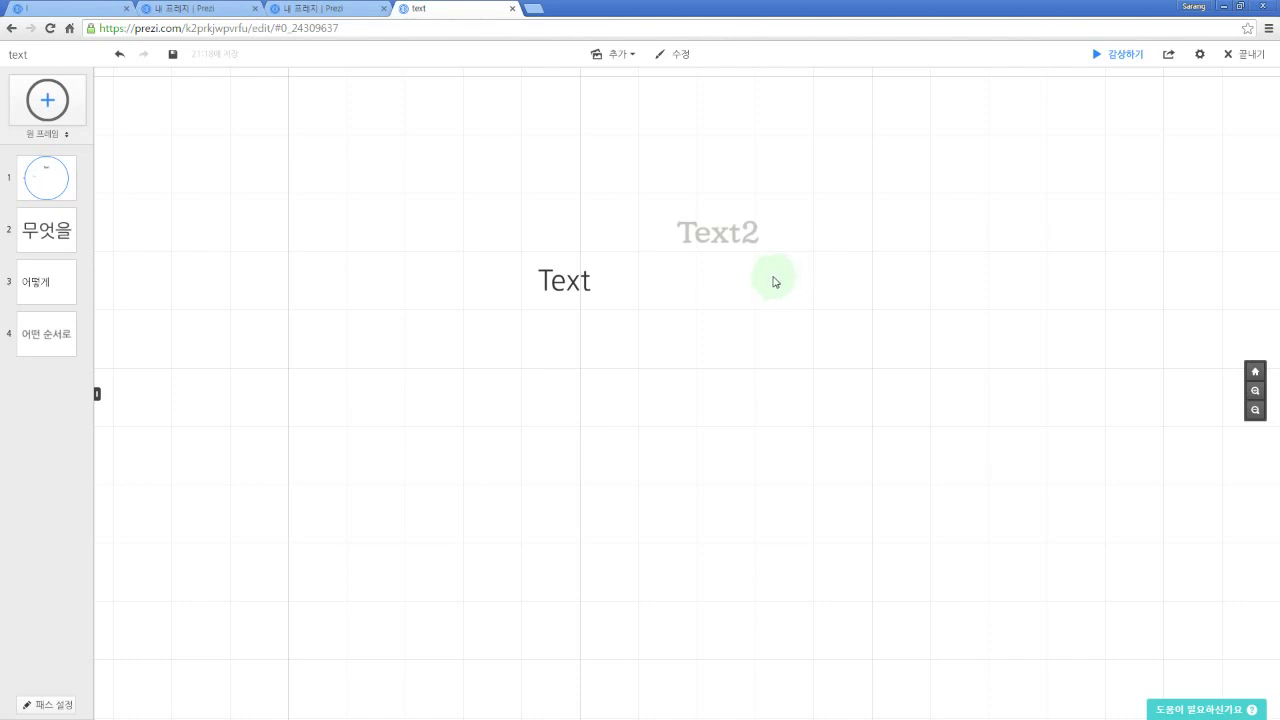
# Step: Nudge Text2 slightly left above the 'Text' box, then zoom and pan to check it
pyautogui.moveTo(719, 240); pyautogui.dragTo(642, 248)
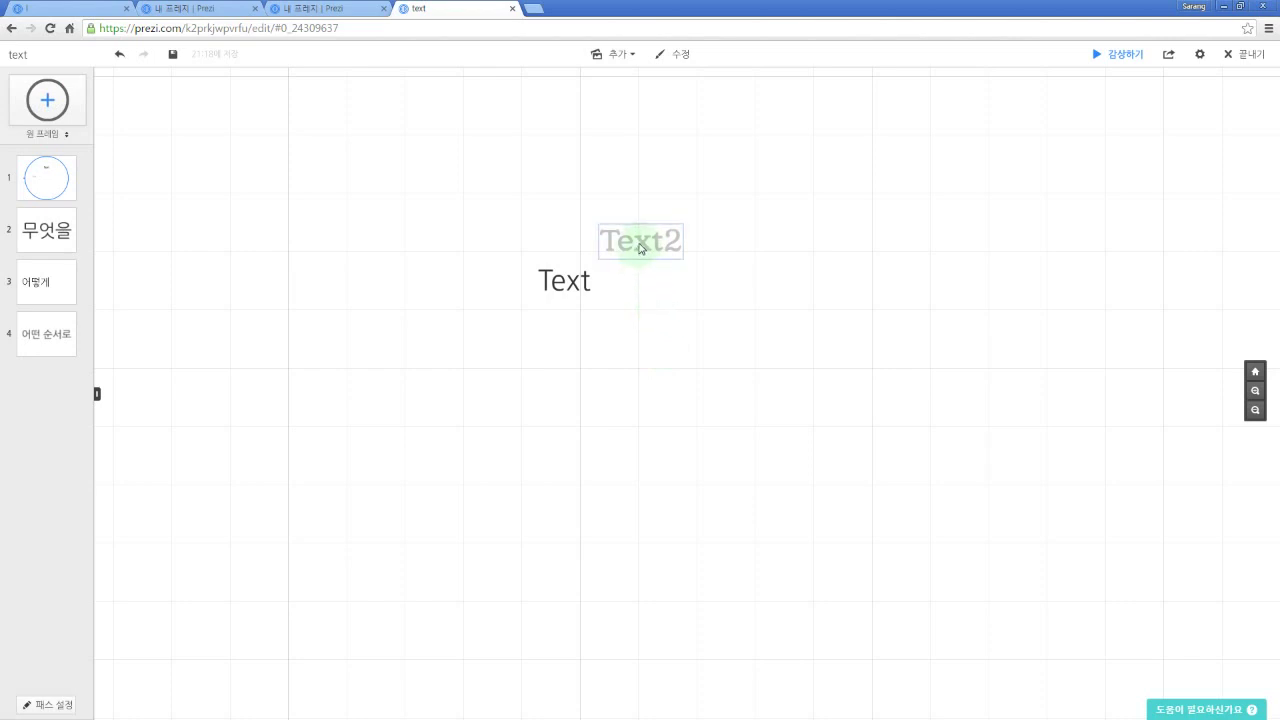
pyautogui.scroll(5, 641, 247)
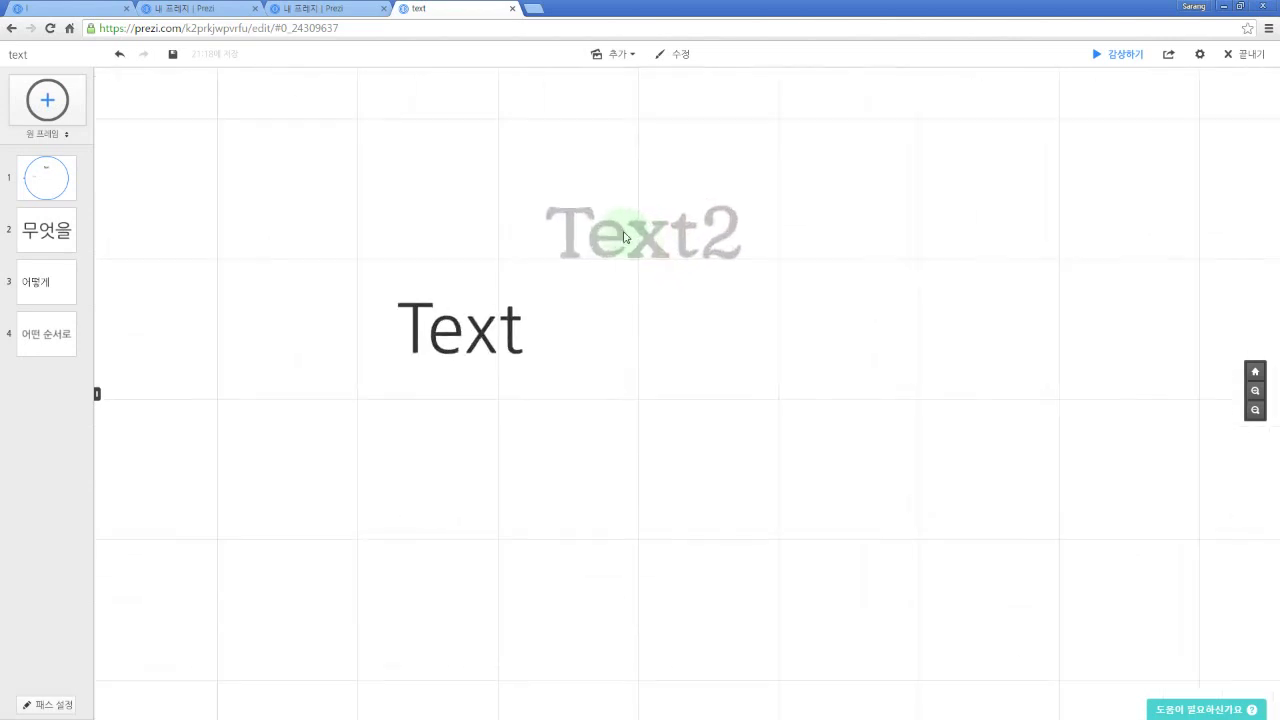
pyautogui.scroll(2, 625, 232)
pyautogui.scroll(-5, 645, 237)
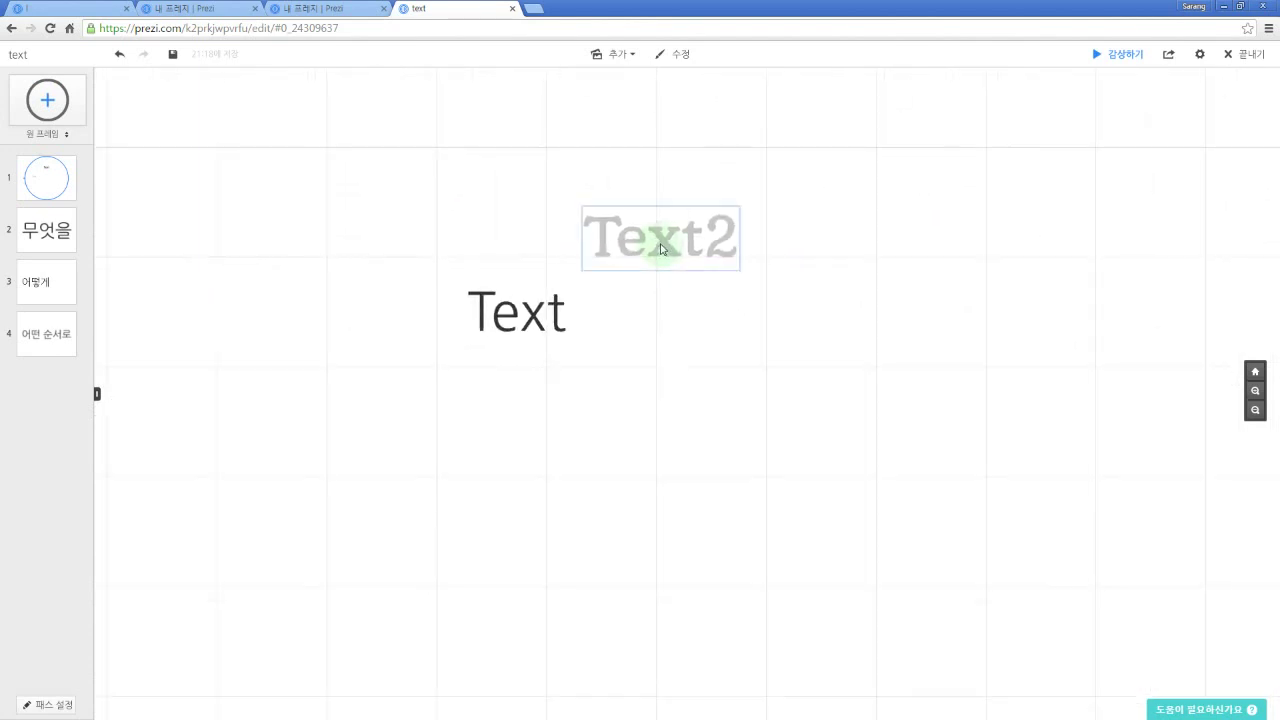
pyautogui.scroll(5, 660, 248)
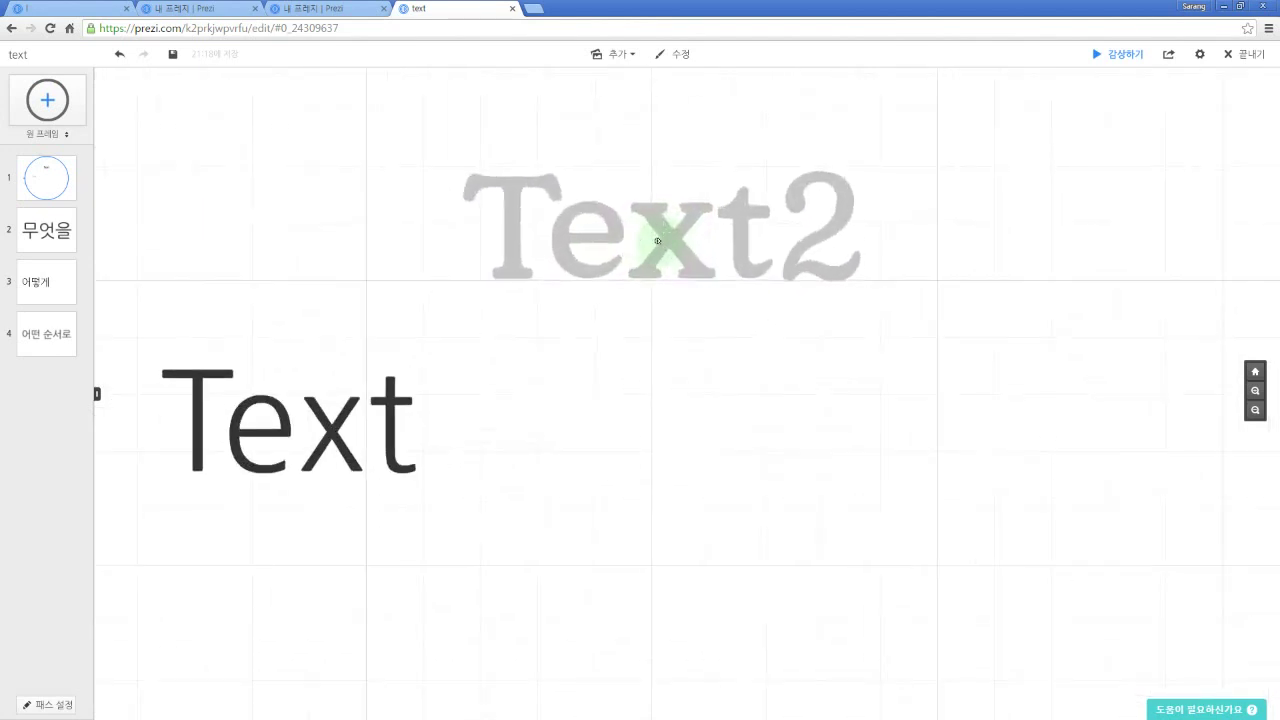
pyautogui.moveTo(653, 241); pyautogui.dragTo(651, 326)
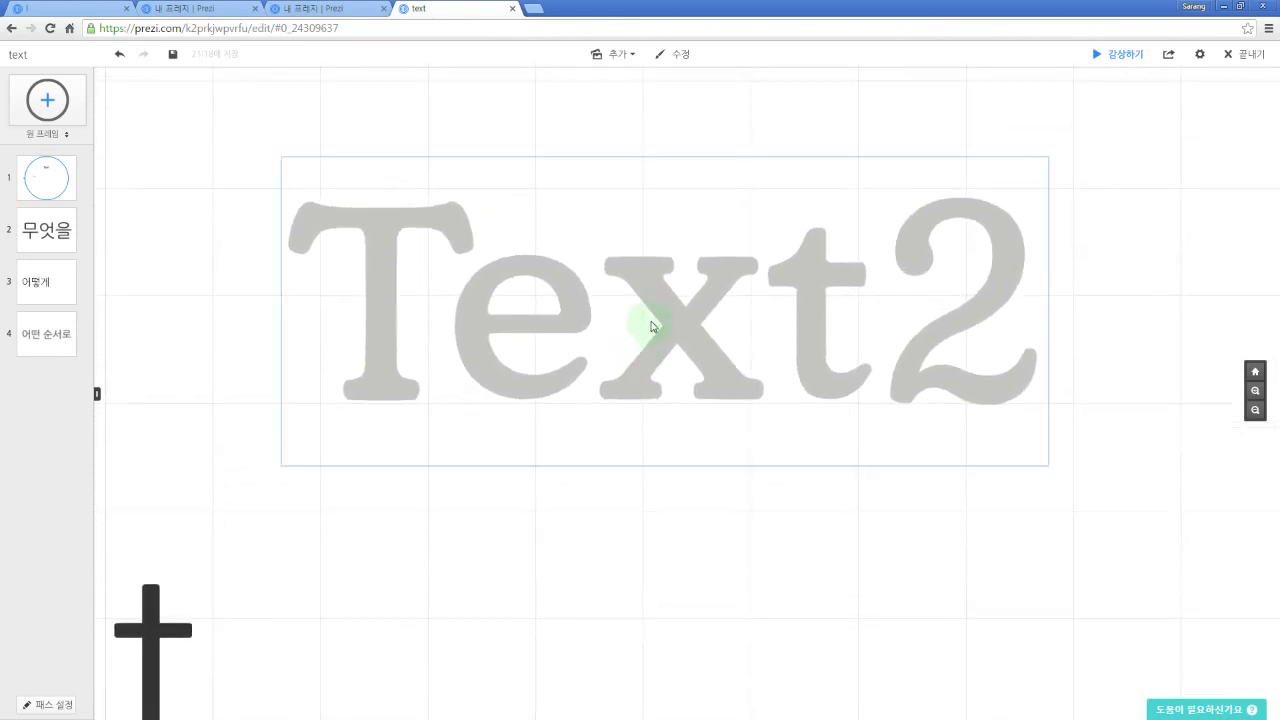
pyautogui.scroll(-5, 651, 326)
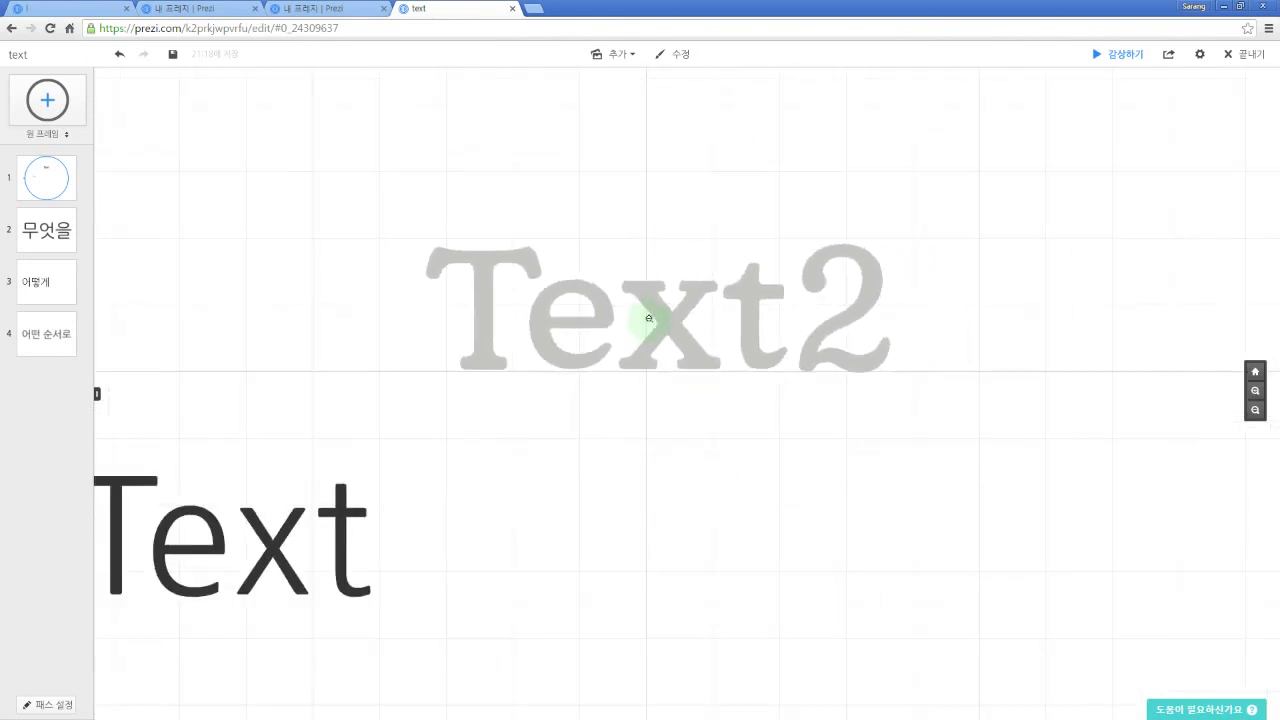
pyautogui.scroll(-3, 648, 322)
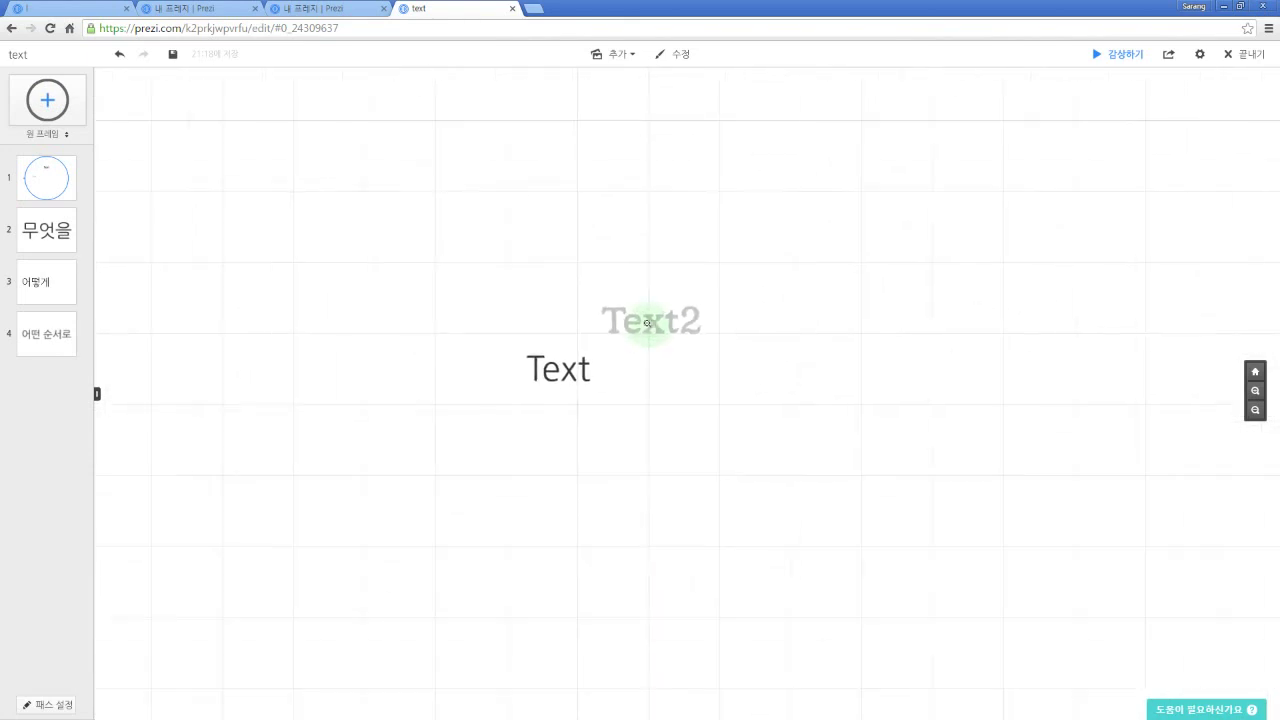
pyautogui.scroll(1, 648, 323)
pyautogui.scroll(5, 648, 323)
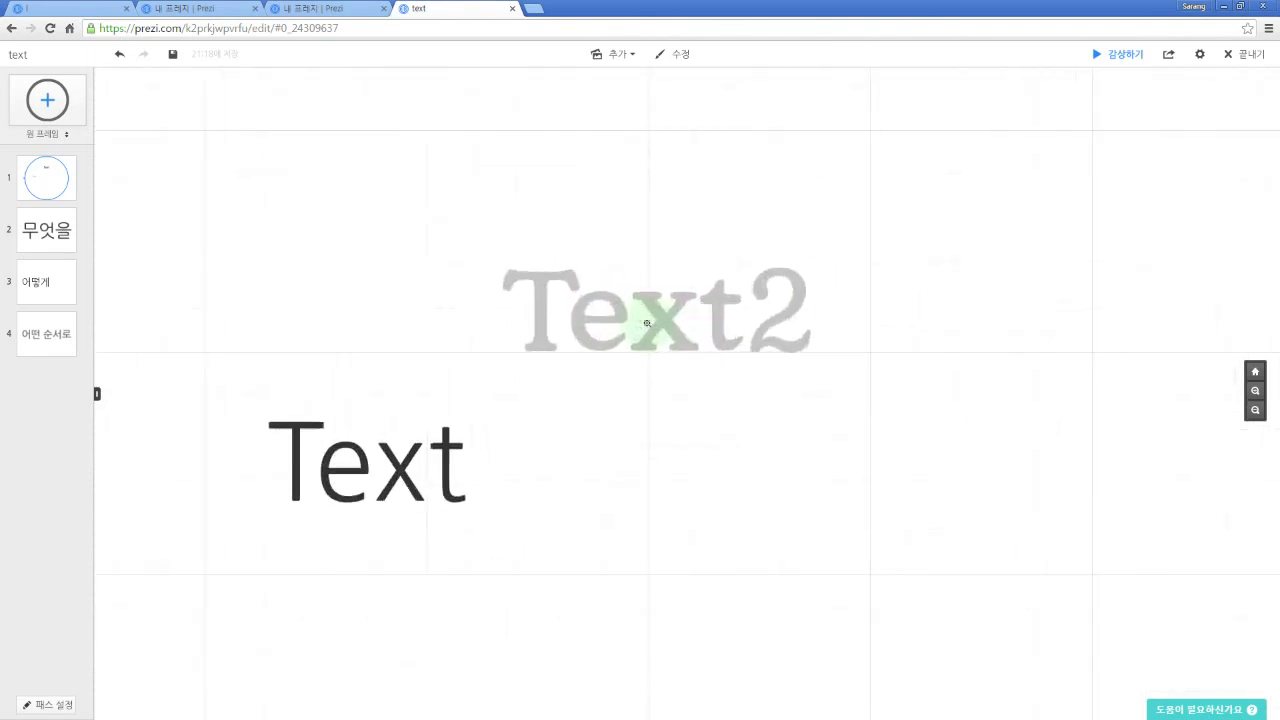
pyautogui.scroll(3, 647, 323)
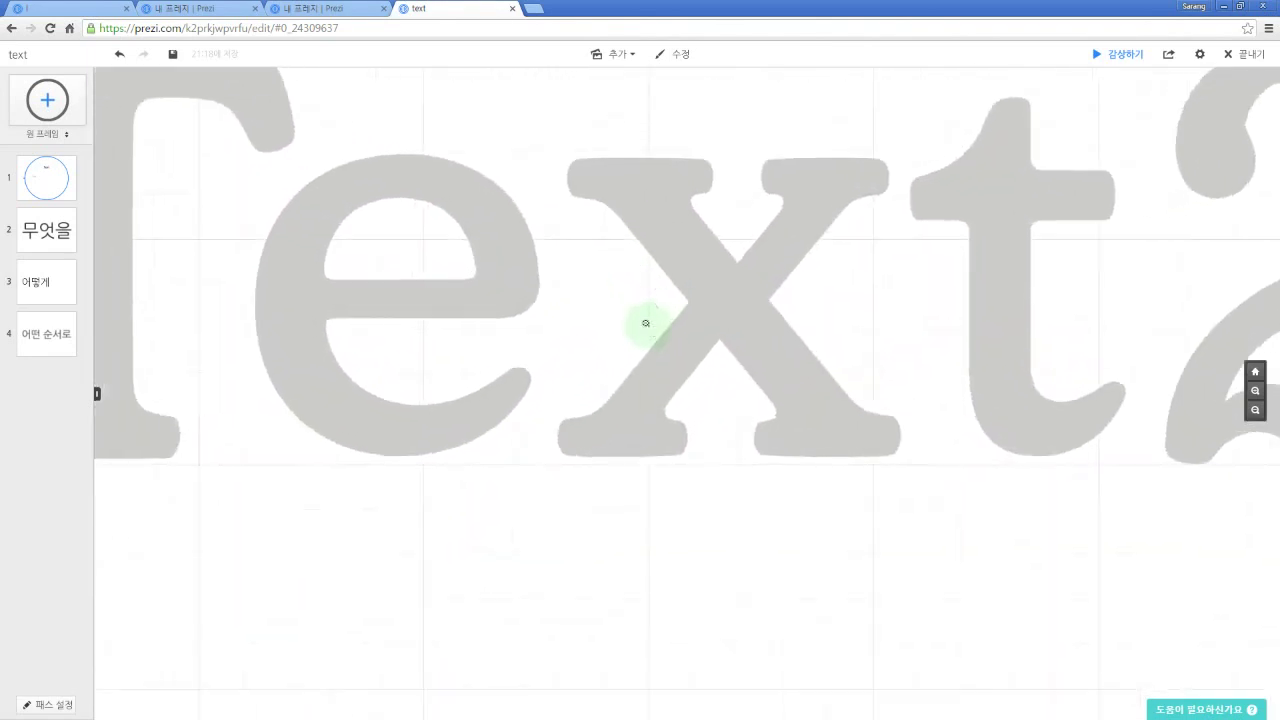
pyautogui.scroll(-3, 646, 323)
pyautogui.scroll(-4, 646, 323)
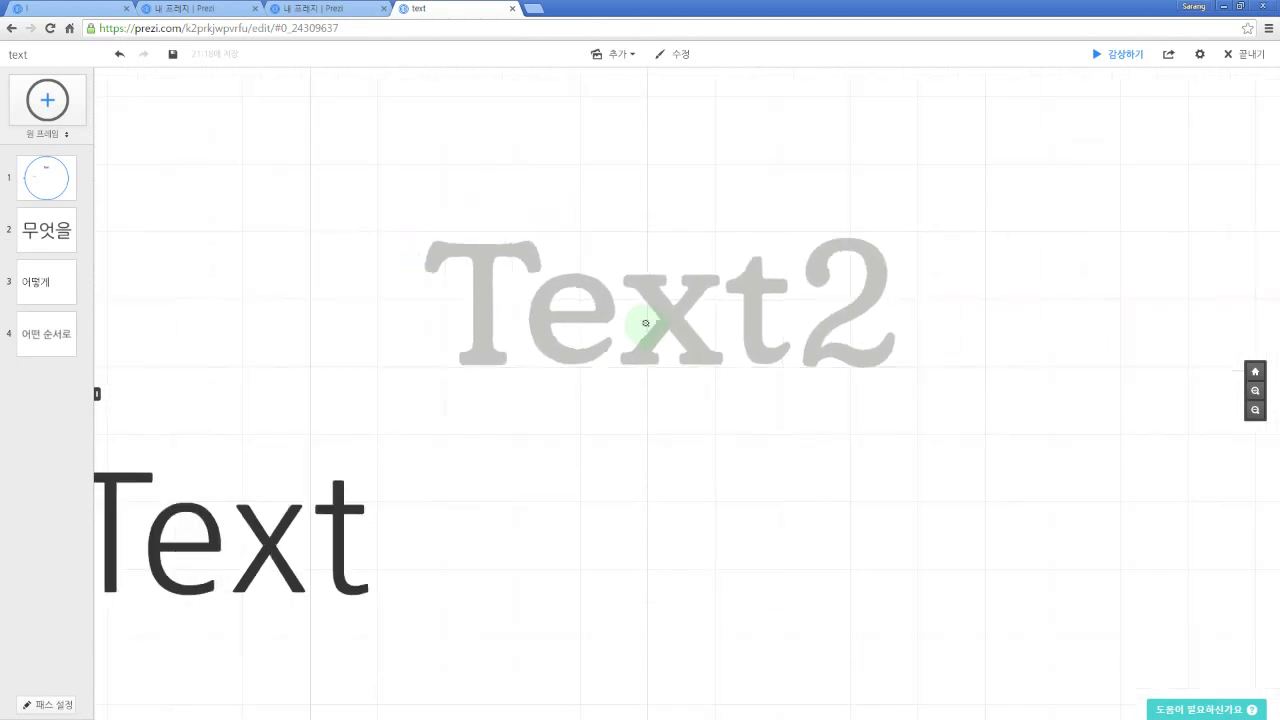
pyautogui.scroll(-2, 662, 347)
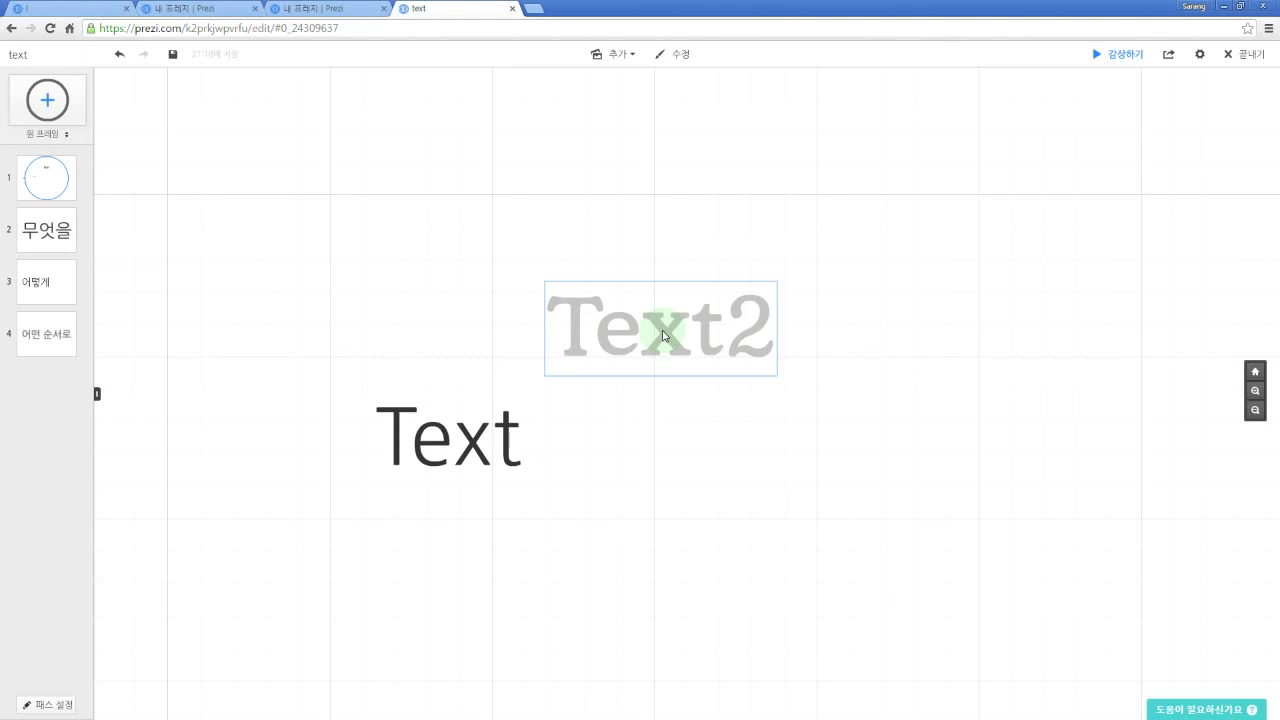
pyautogui.click(665, 336)
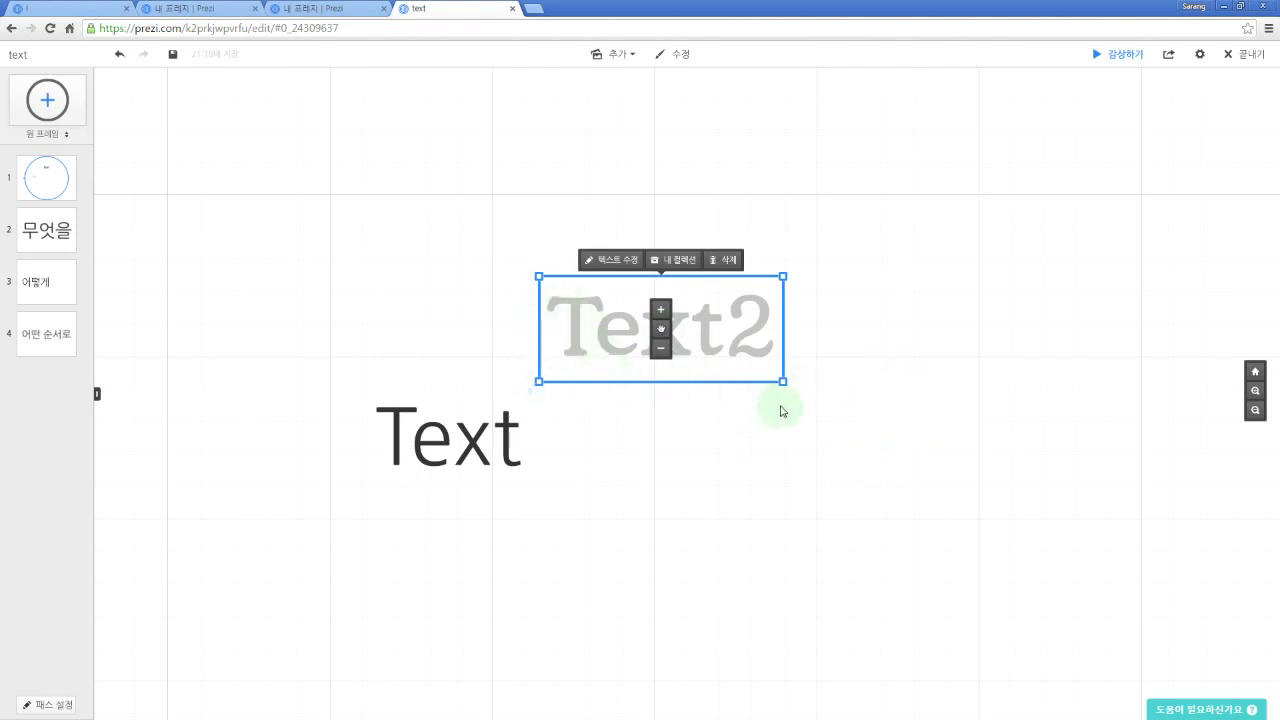
pyautogui.click(922, 336)
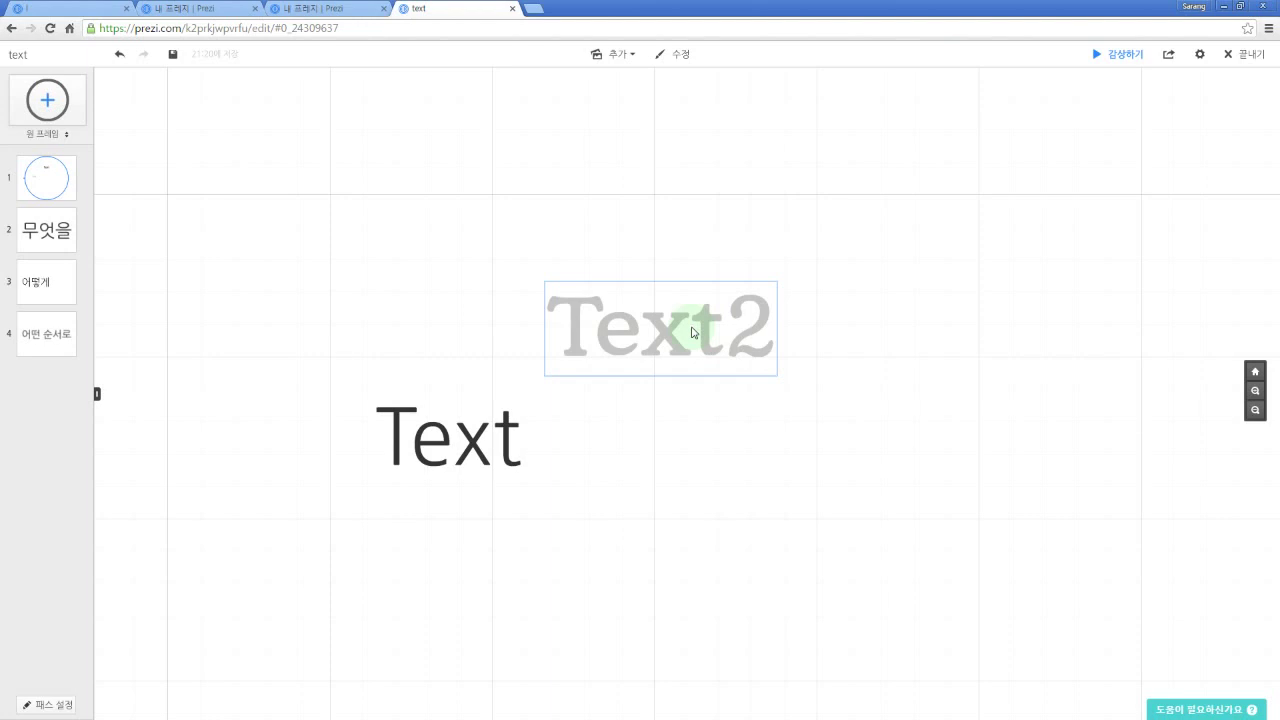
pyautogui.click(692, 332)
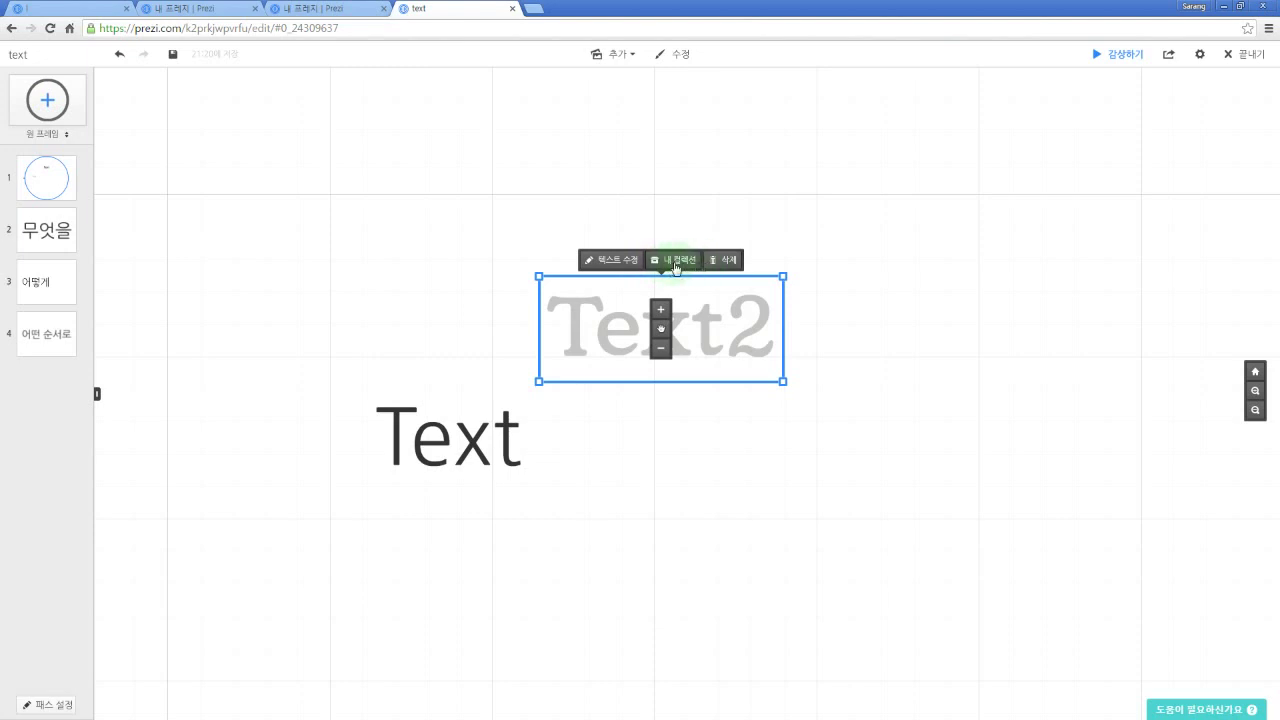
pyautogui.click(621, 262)
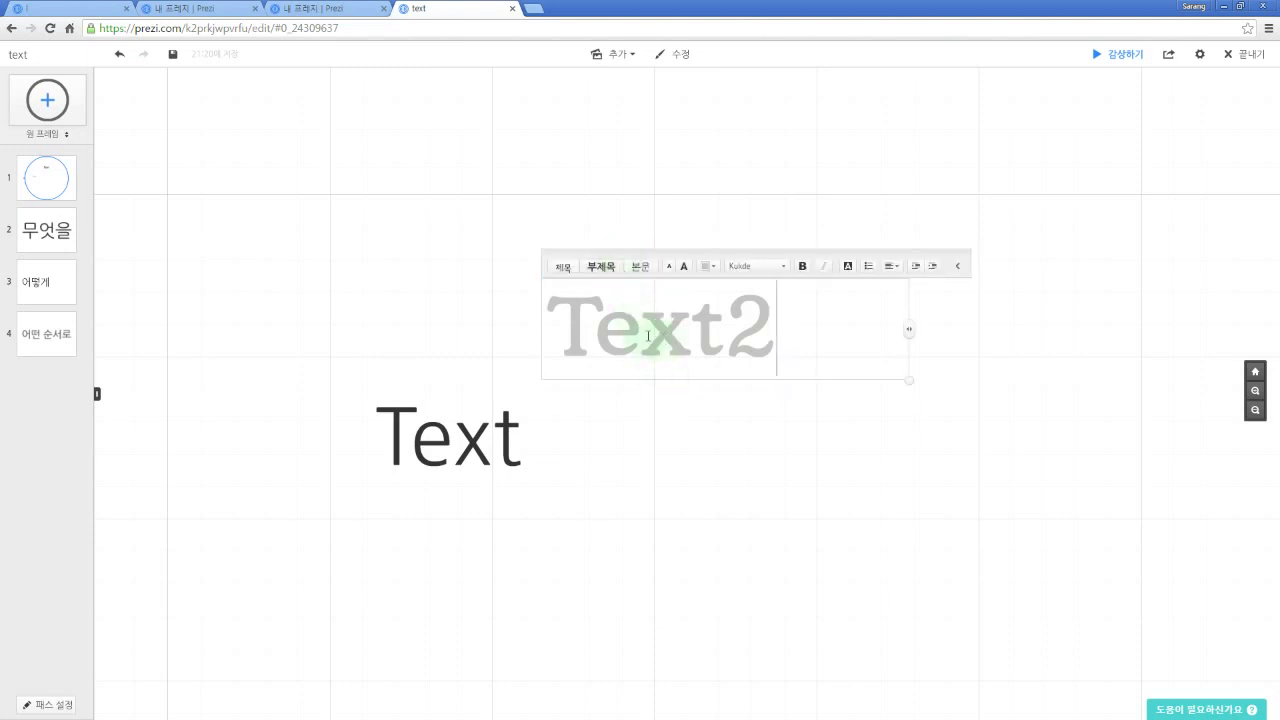
pyautogui.click(682, 430)
pyautogui.click(664, 340)
pyautogui.click(690, 432)
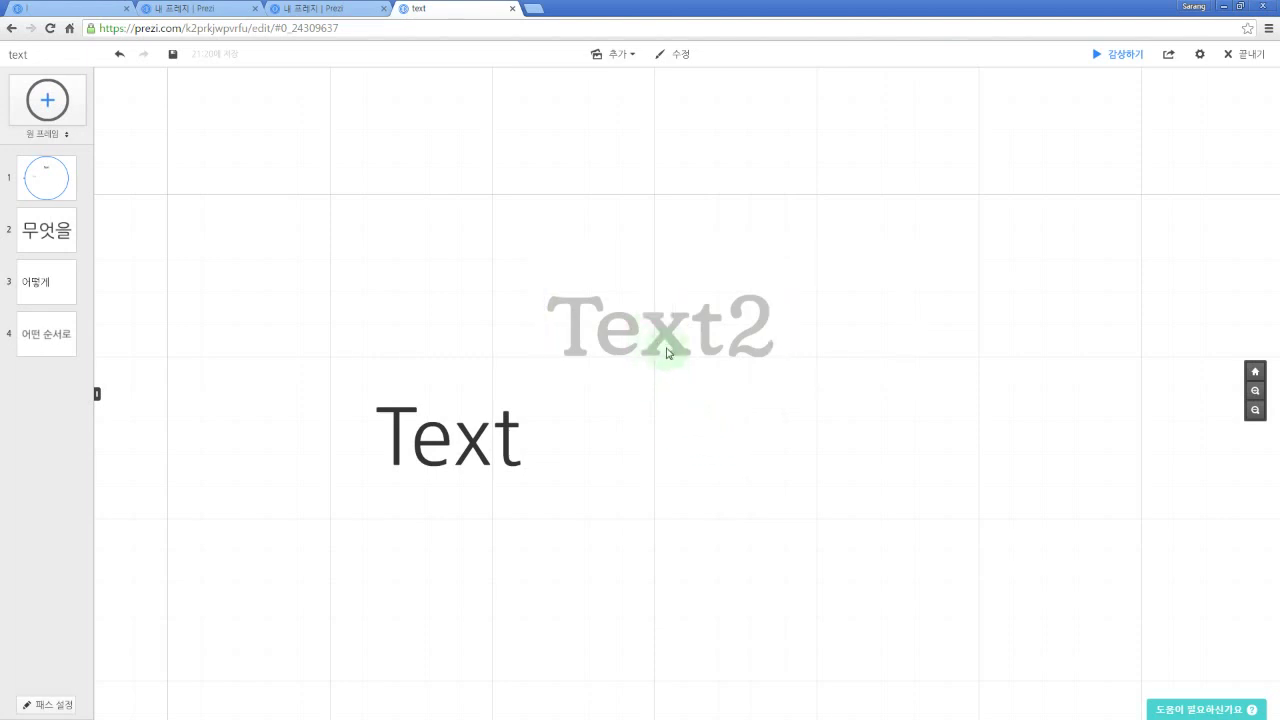
pyautogui.click(664, 340)
pyautogui.click(634, 269)
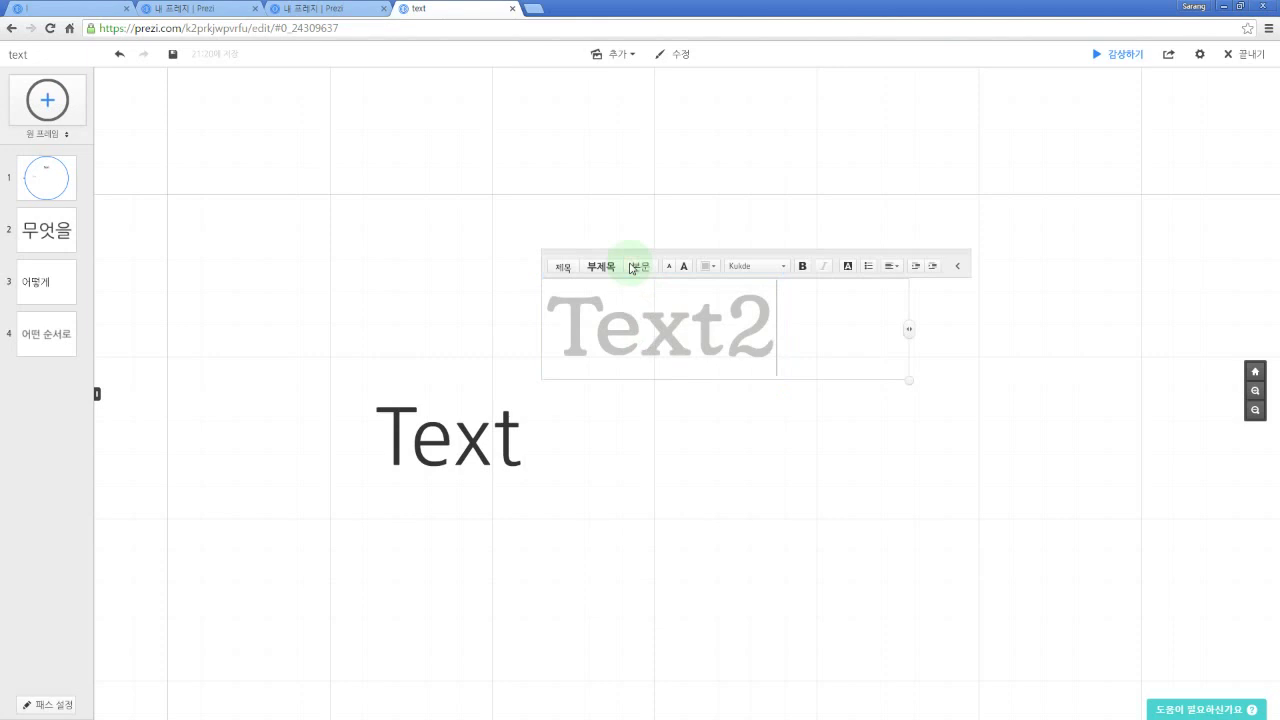
pyautogui.click(697, 429)
pyautogui.click(672, 355)
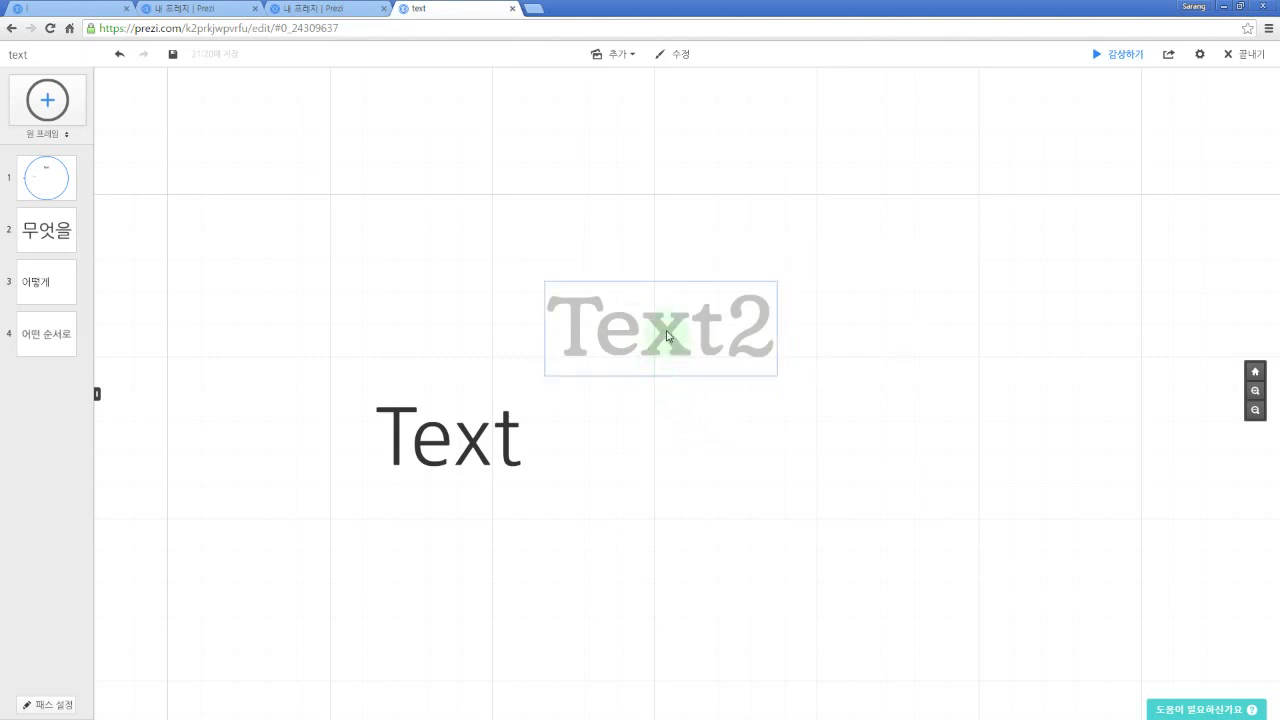
pyautogui.click(668, 336)
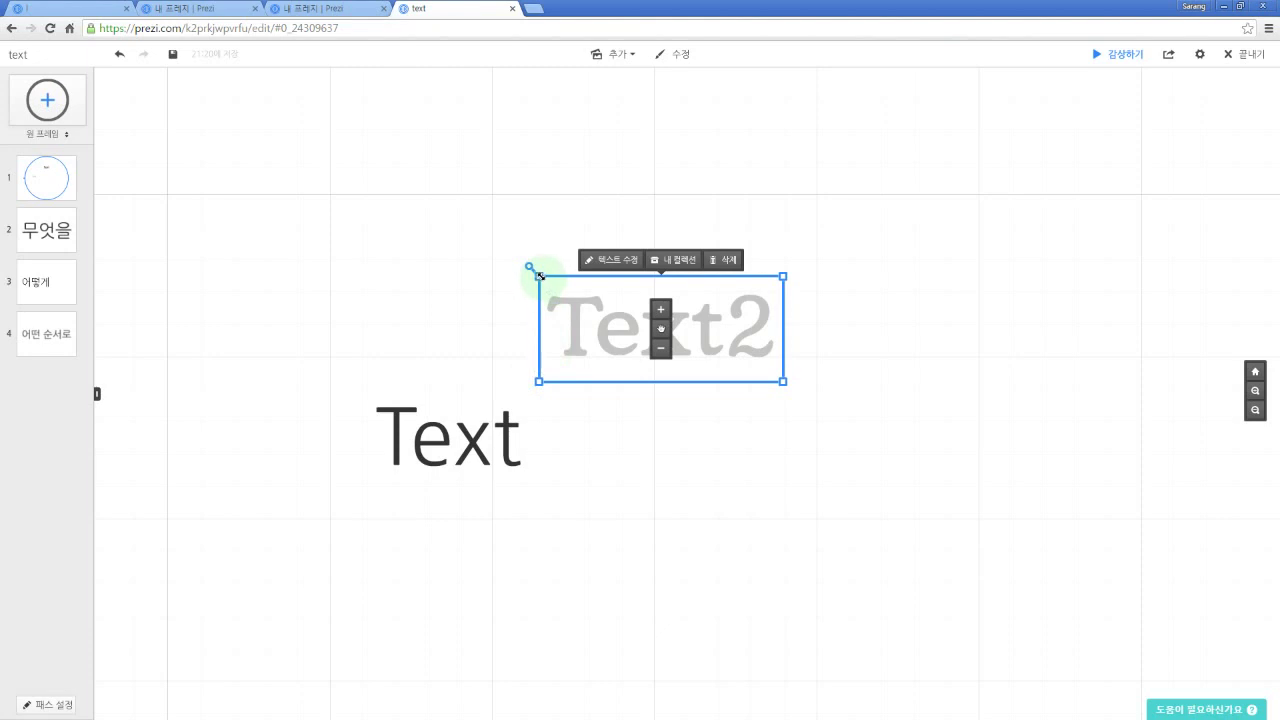
# Step: Make the Text2 and Text headings slightly smaller
pyautogui.moveTo(540, 275)
pyautogui.mouseDown()
pyautogui.moveTo(362, 182)
pyautogui.moveTo(508, 286)
pyautogui.moveTo(557, 294)
pyautogui.moveTo(466, 246)
pyautogui.moveTo(551, 281)
pyautogui.mouseUp()
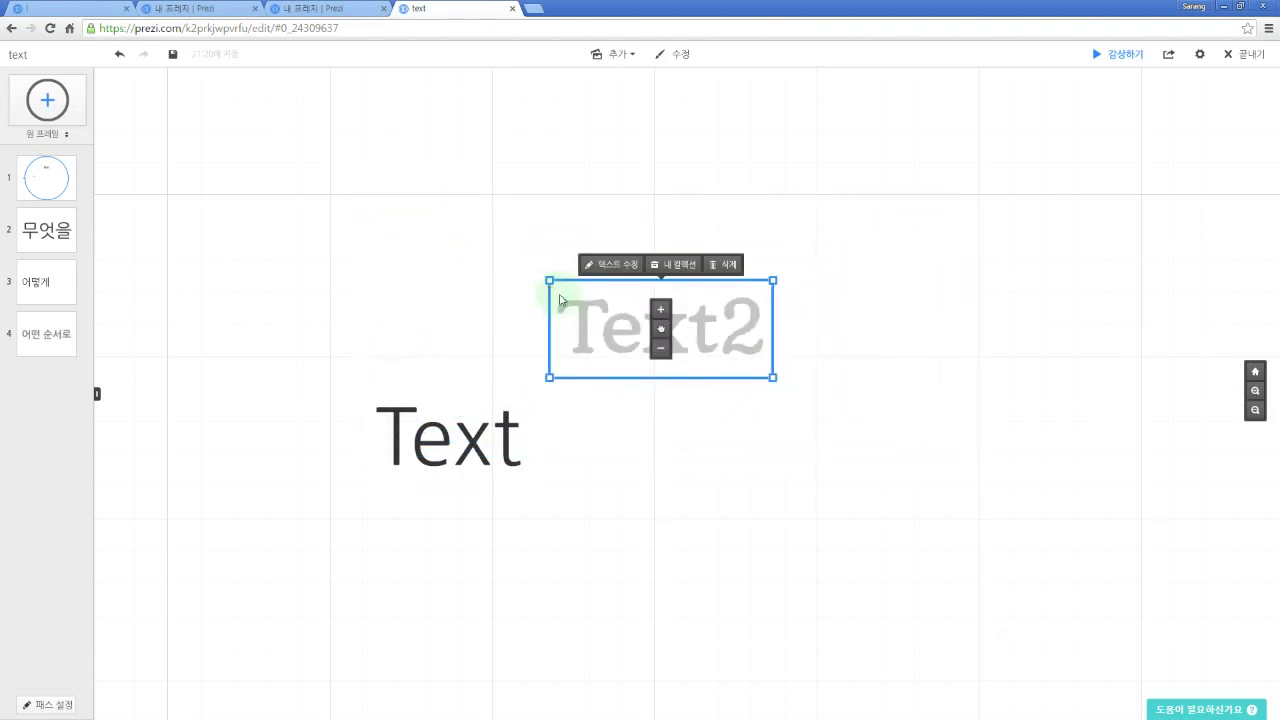
pyautogui.click(448, 450)
pyautogui.moveTo(372, 387)
pyautogui.mouseDown()
pyautogui.moveTo(320, 338)
pyautogui.moveTo(433, 413)
pyautogui.moveTo(385, 393)
pyautogui.mouseUp()
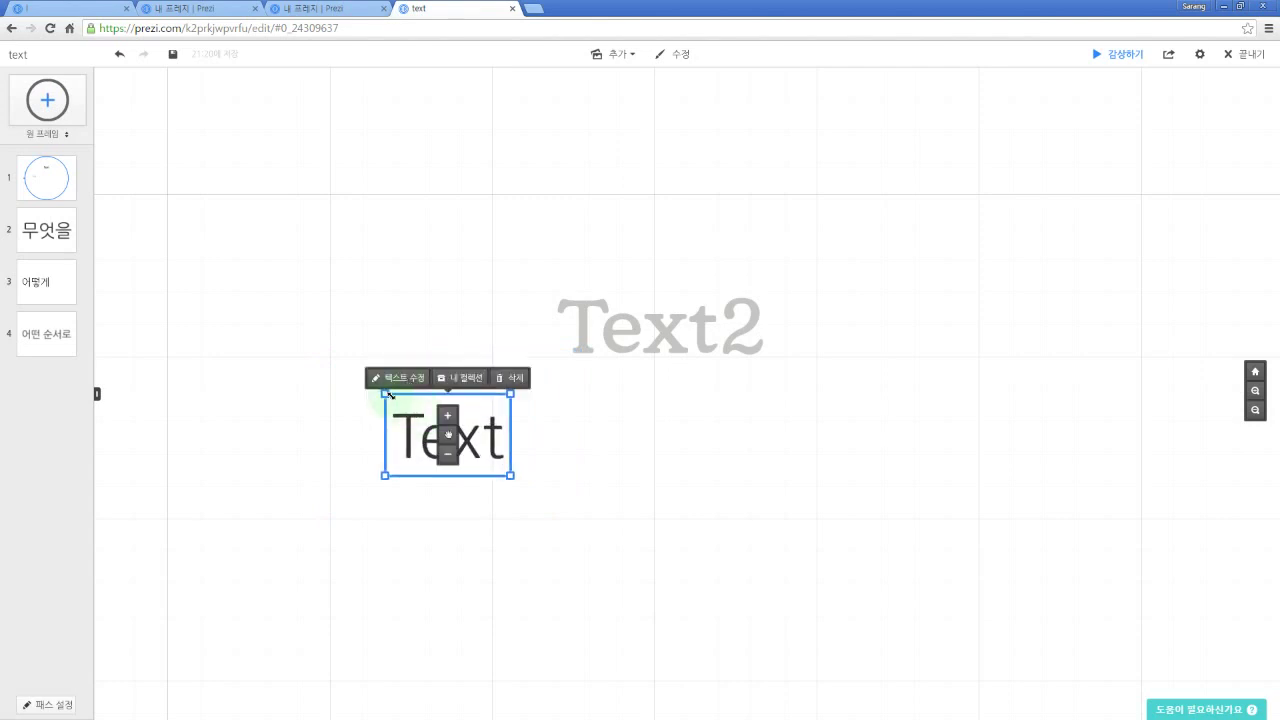
# Step: Tilt the Text2 heading a few degrees clockwise
pyautogui.click(580, 335)
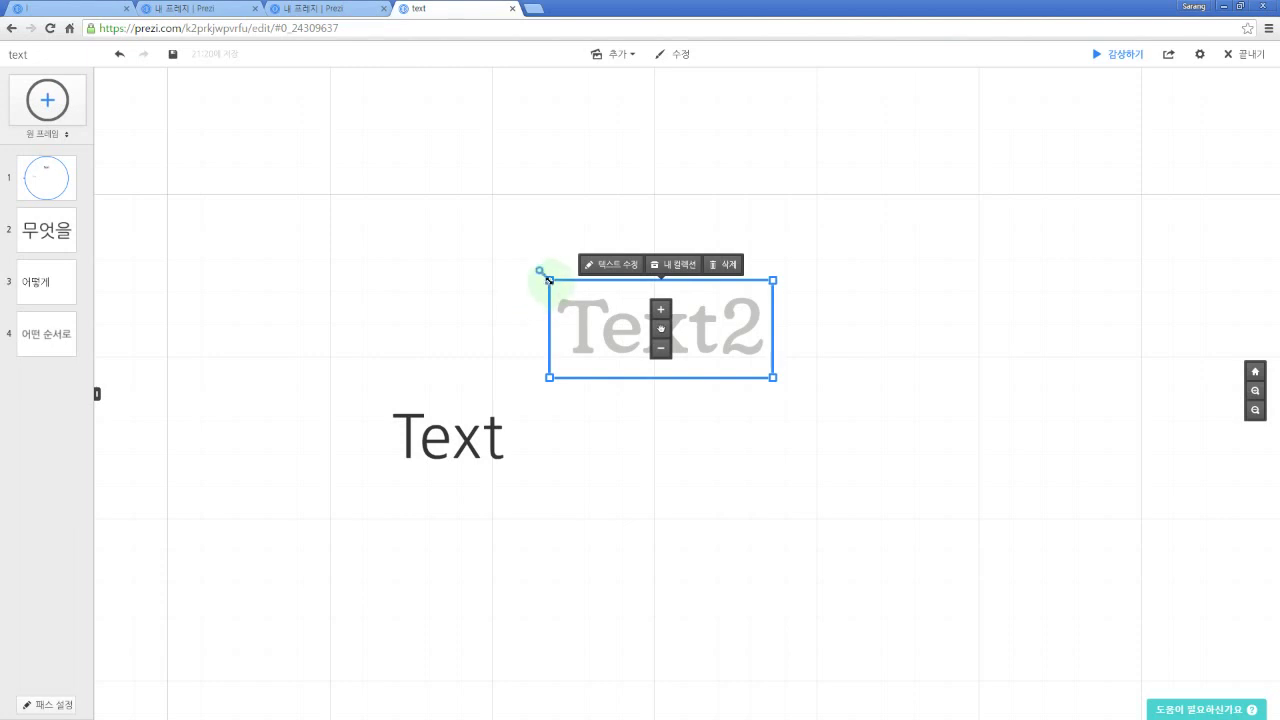
pyautogui.moveTo(541, 270); pyautogui.dragTo(580, 283)
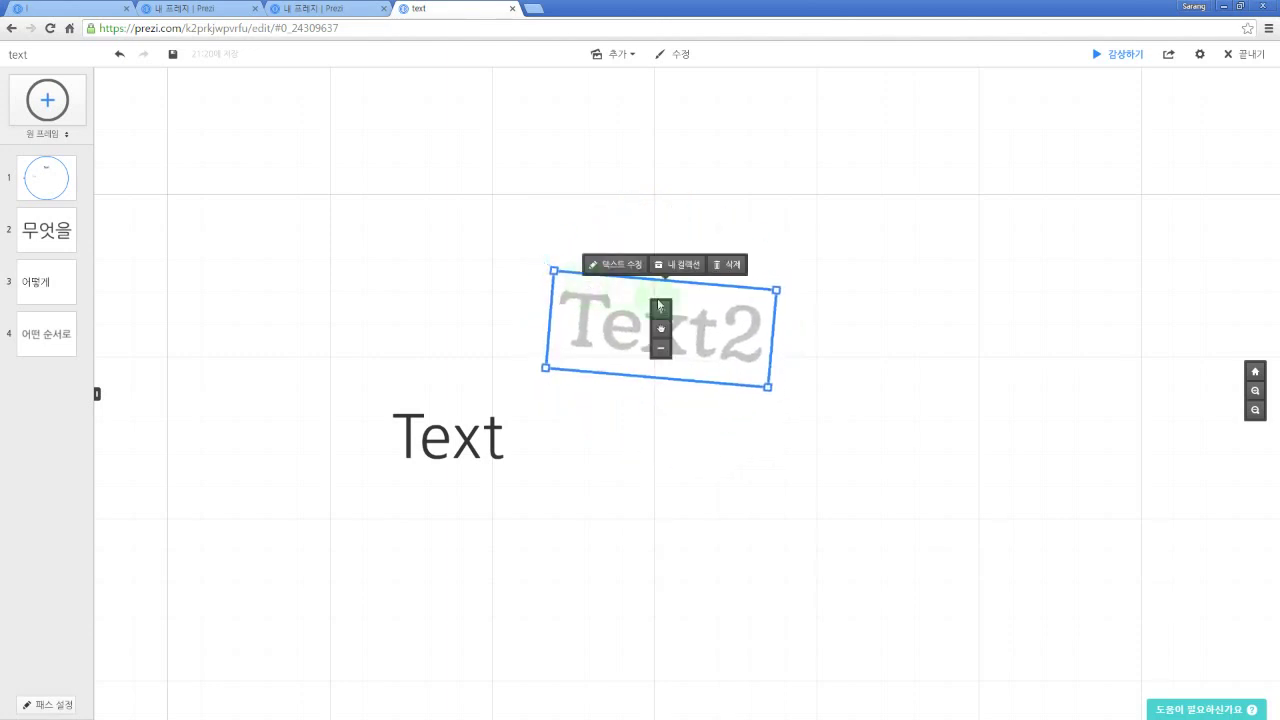
pyautogui.moveTo(860, 347); pyautogui.dragTo(837, 340)
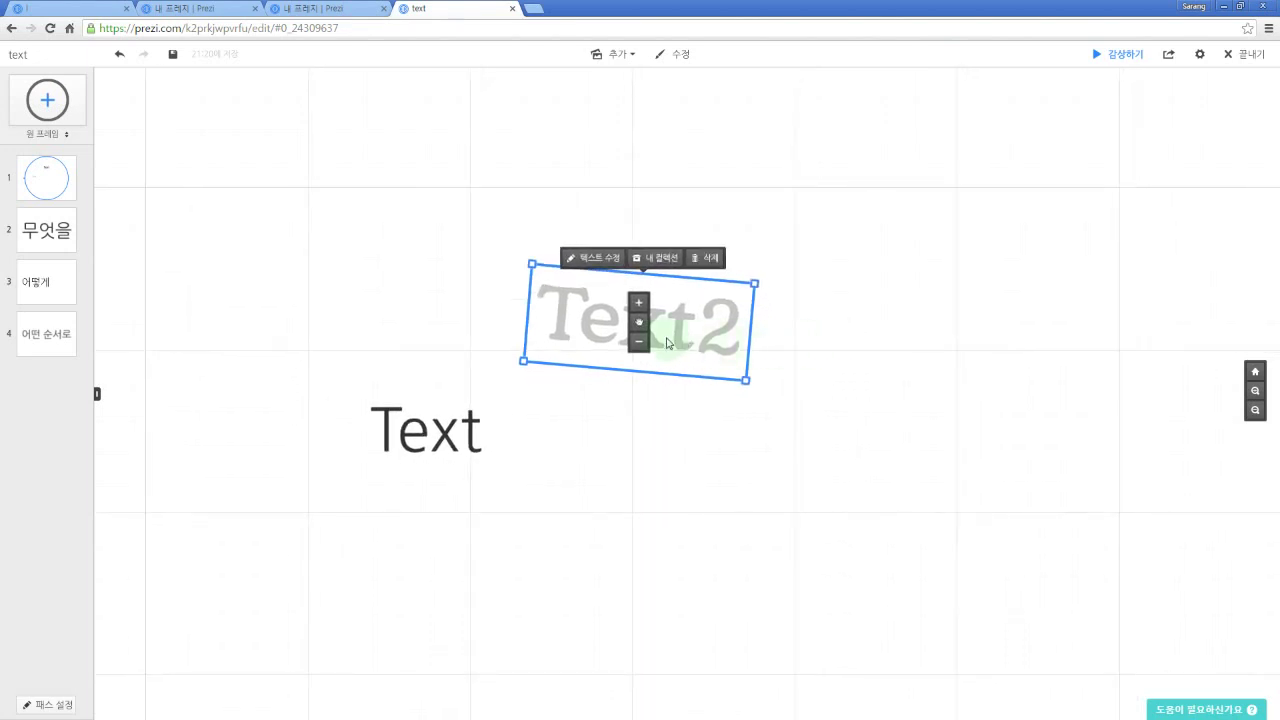
pyautogui.moveTo(841, 340); pyautogui.dragTo(771, 337)
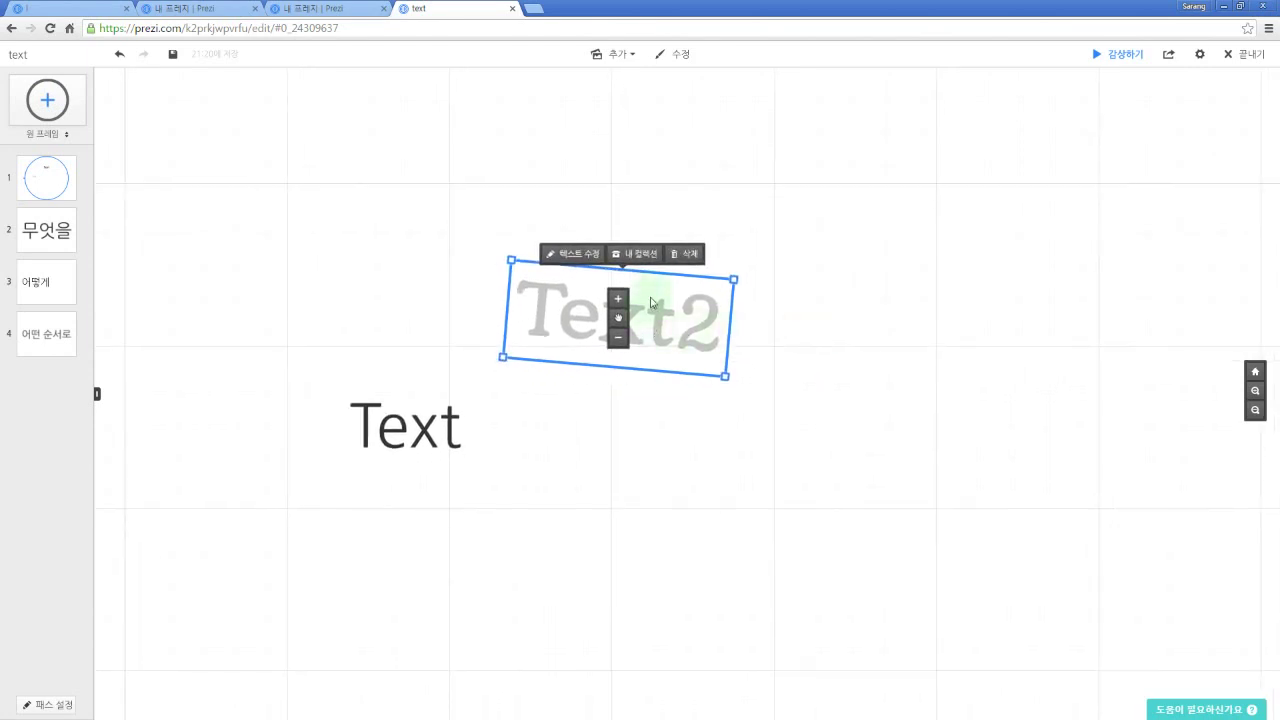
# Step: Delete the Text2 and Text headings from the canvas
pyautogui.press('Delete')
pyautogui.click(430, 426)
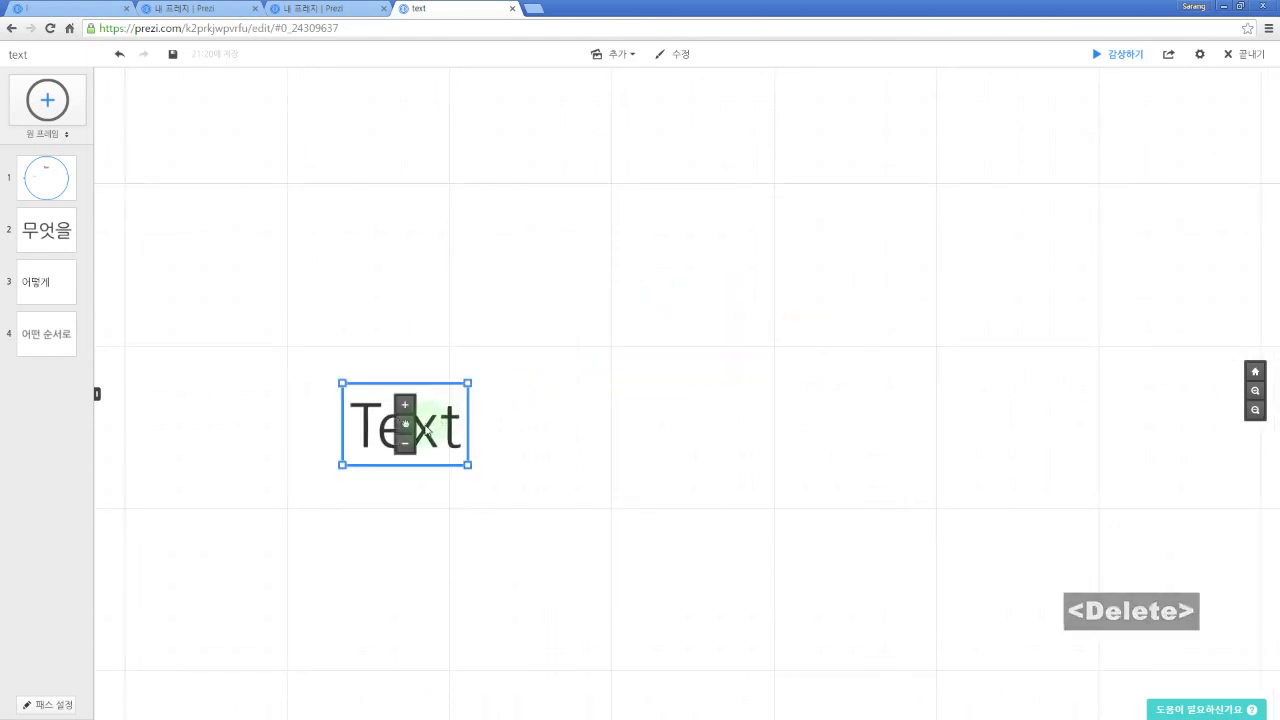
pyautogui.press('Delete')
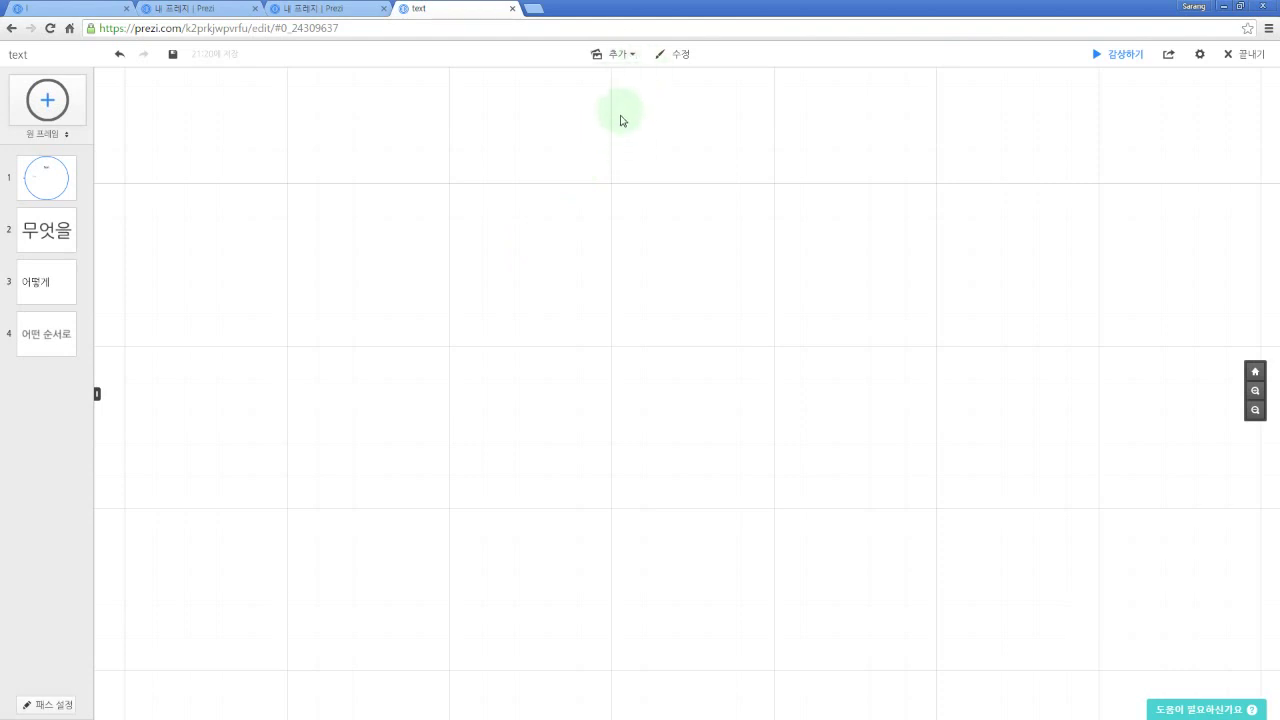
pyautogui.click(632, 61)
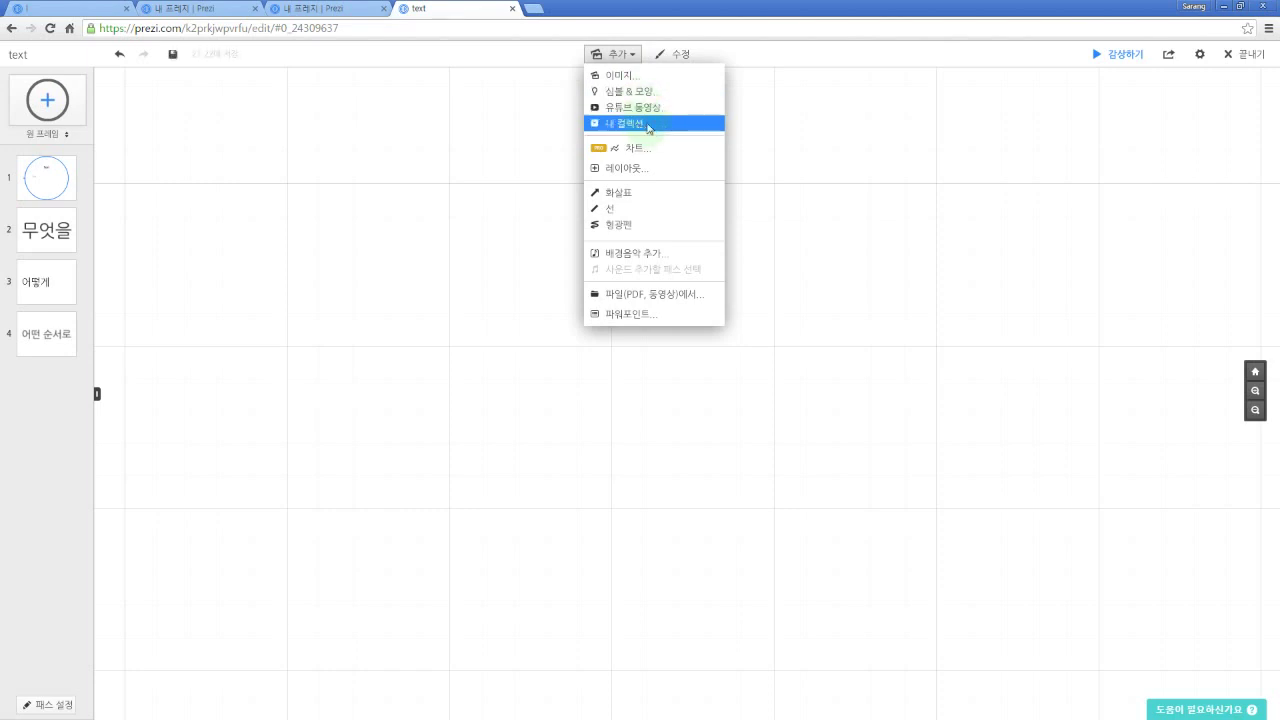
# Step: Insert the egg1 picture from Downloads > Prezi and centre it on the canvas
pyautogui.click(649, 80)
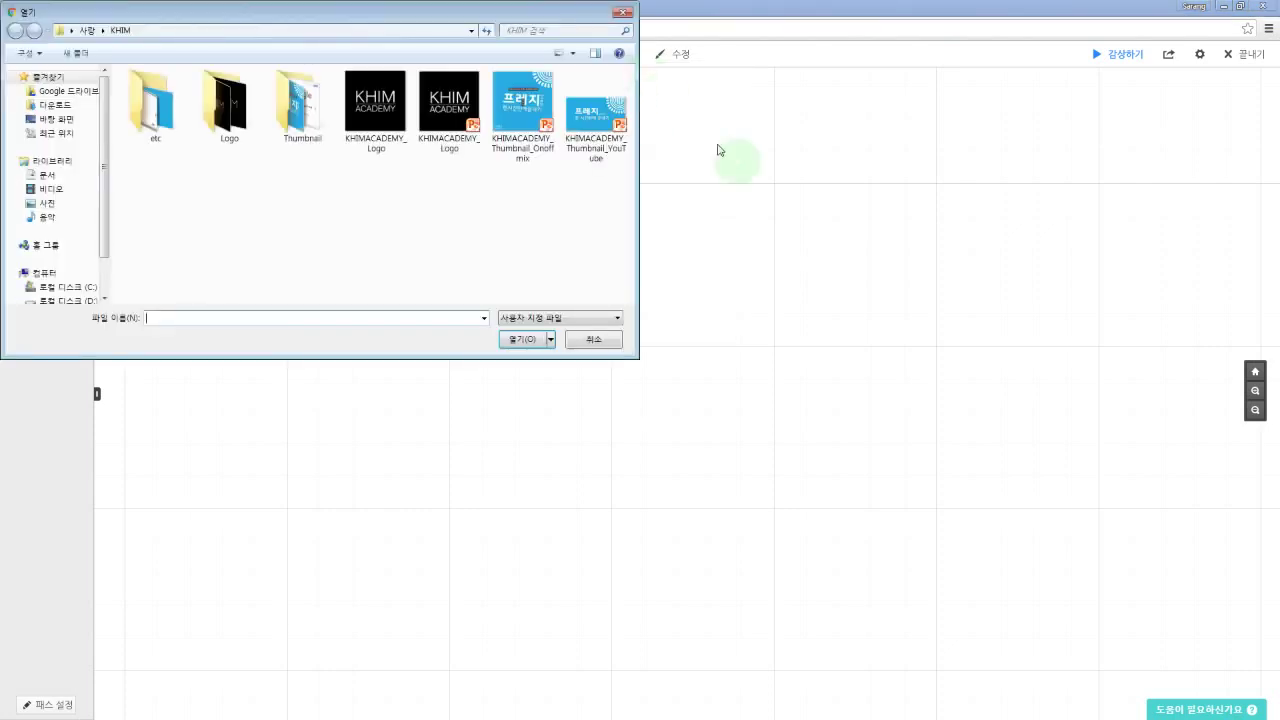
pyautogui.click(88, 31)
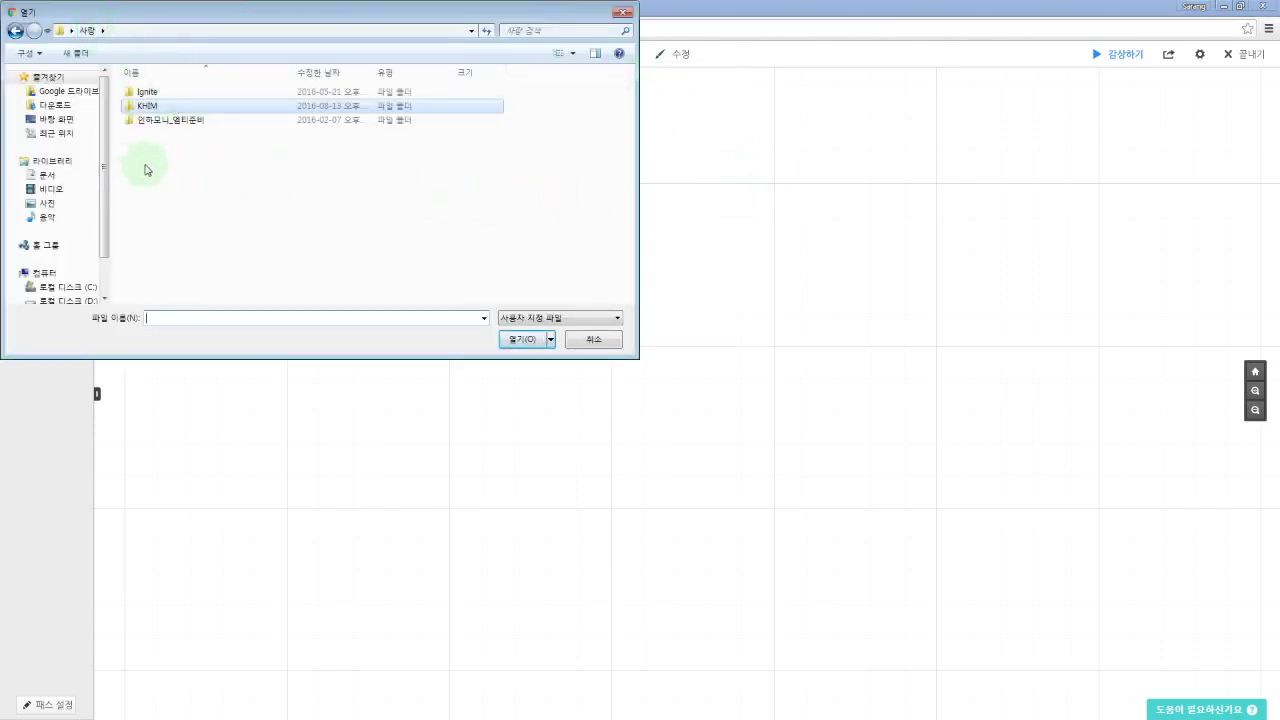
pyautogui.click(58, 105)
pyautogui.doubleClick(150, 105)
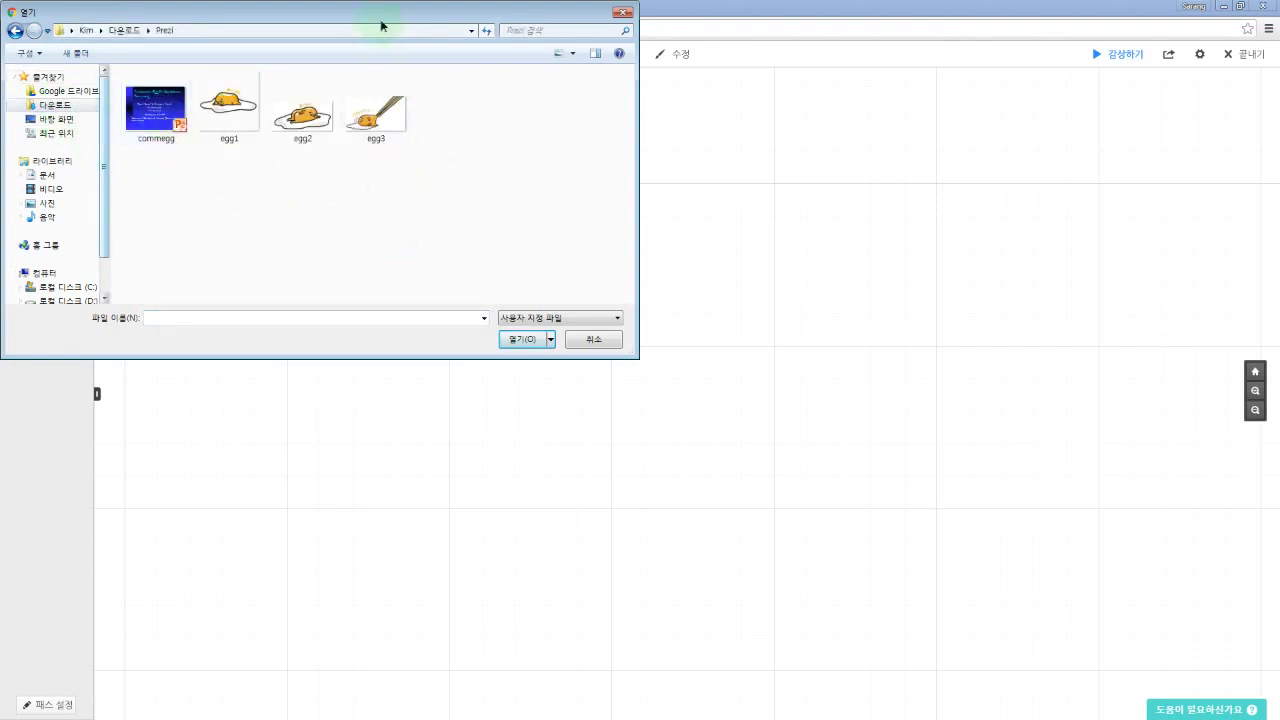
pyautogui.moveTo(404, 12); pyautogui.dragTo(846, 109)
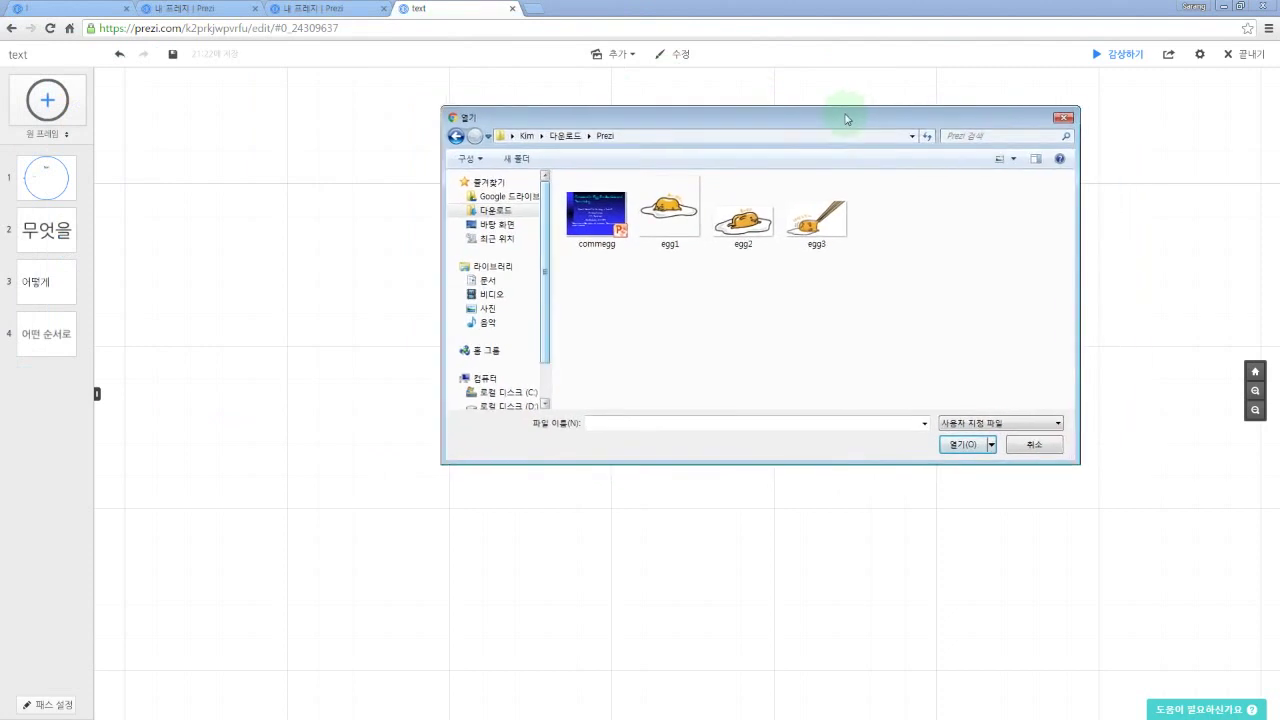
pyautogui.doubleClick(666, 230)
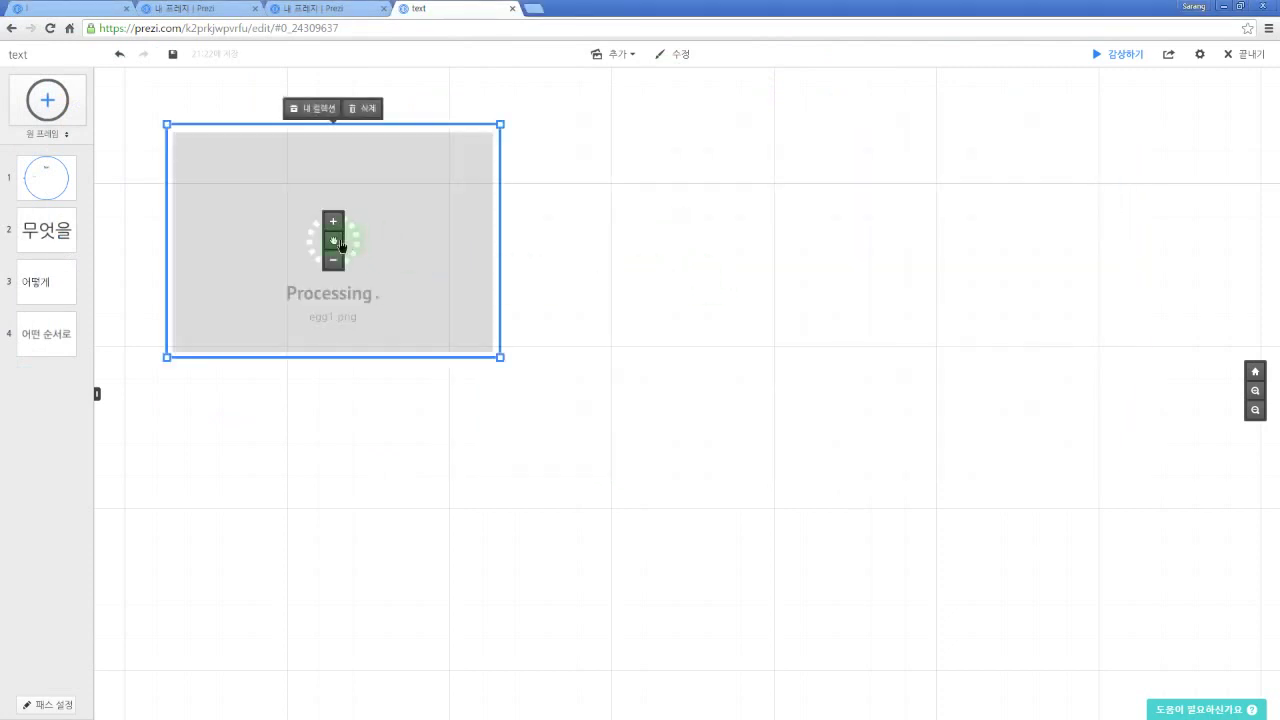
pyautogui.moveTo(341, 244); pyautogui.dragTo(626, 258)
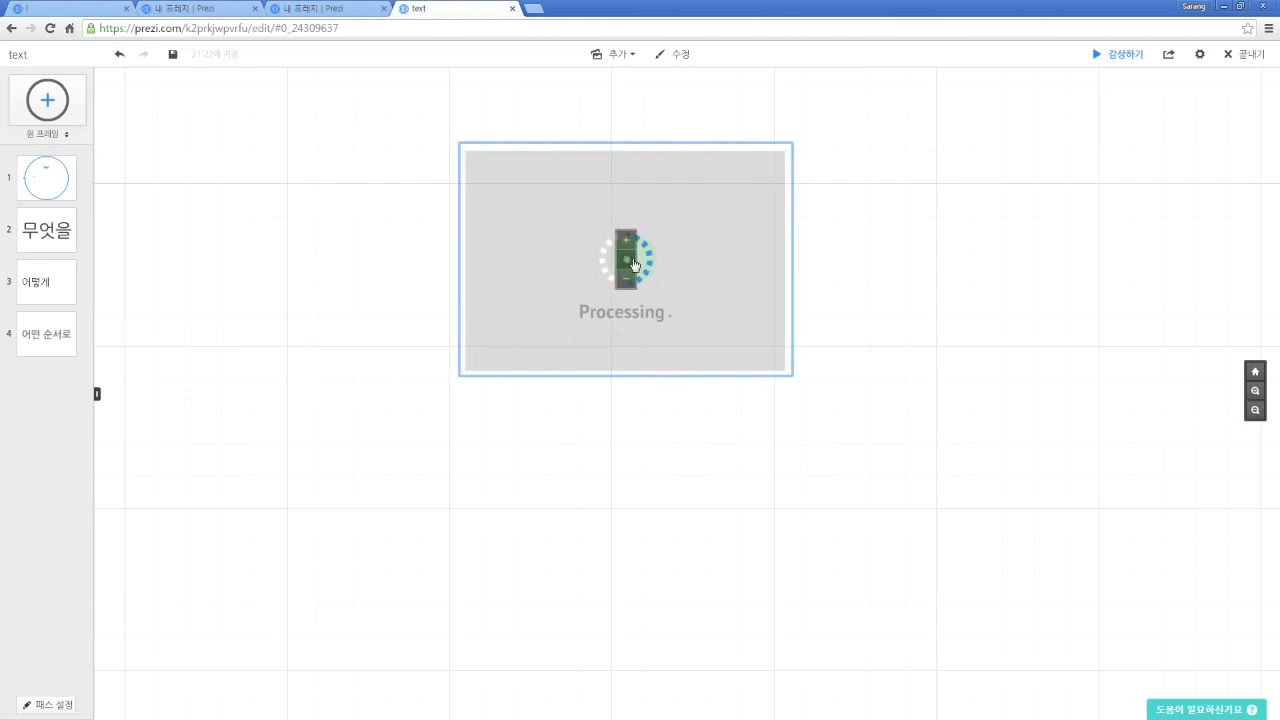
pyautogui.click(603, 430)
# Step: Insert a second, larger egg picture and place it below the first
pyautogui.click(620, 55)
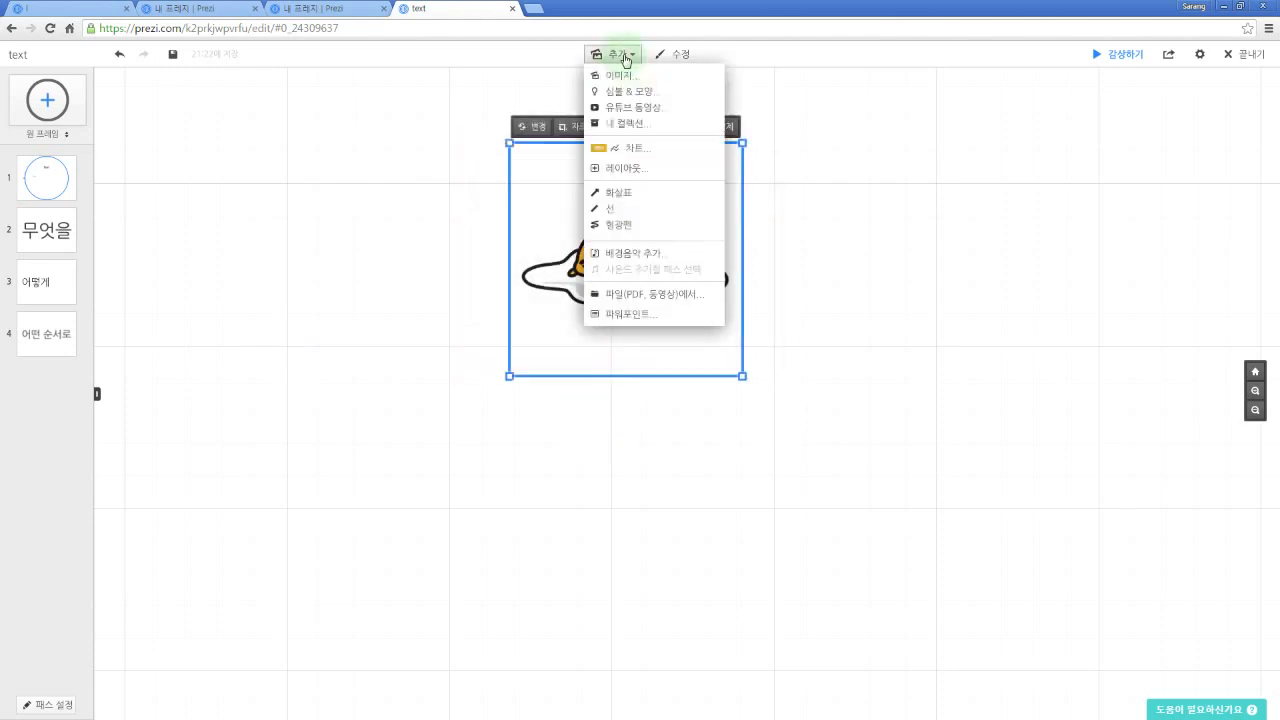
pyautogui.click(620, 76)
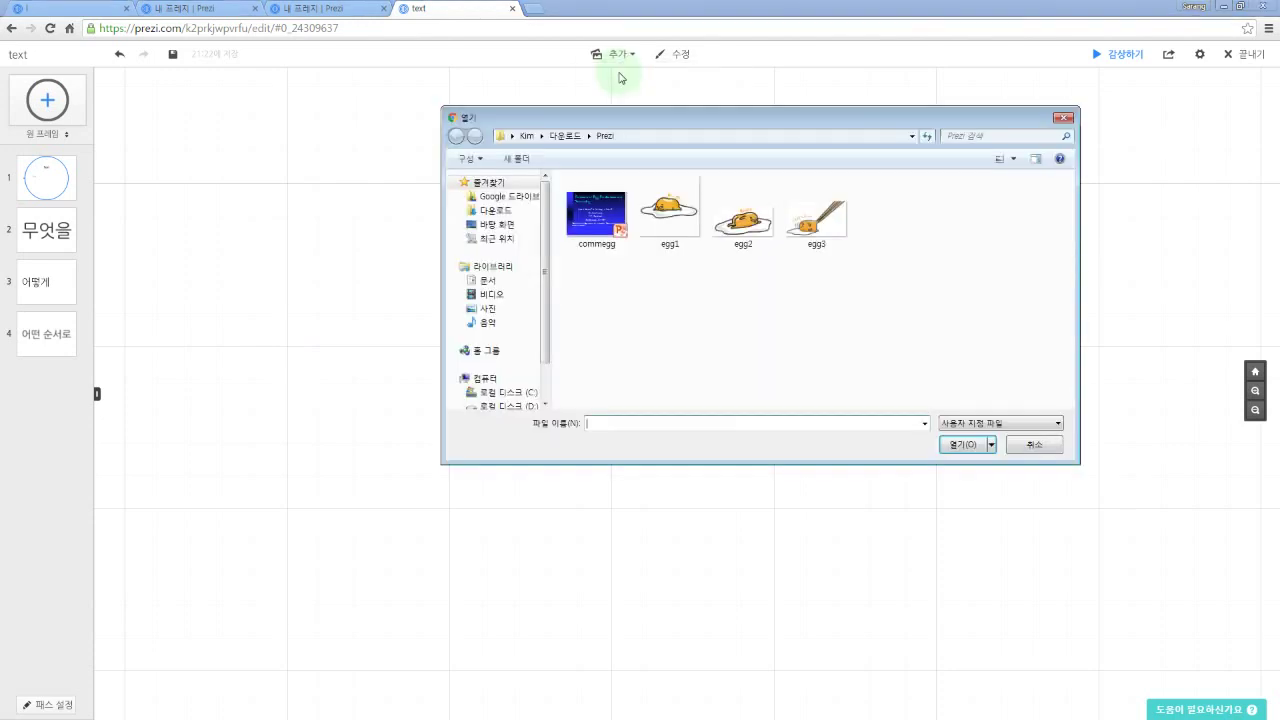
pyautogui.doubleClick(815, 220)
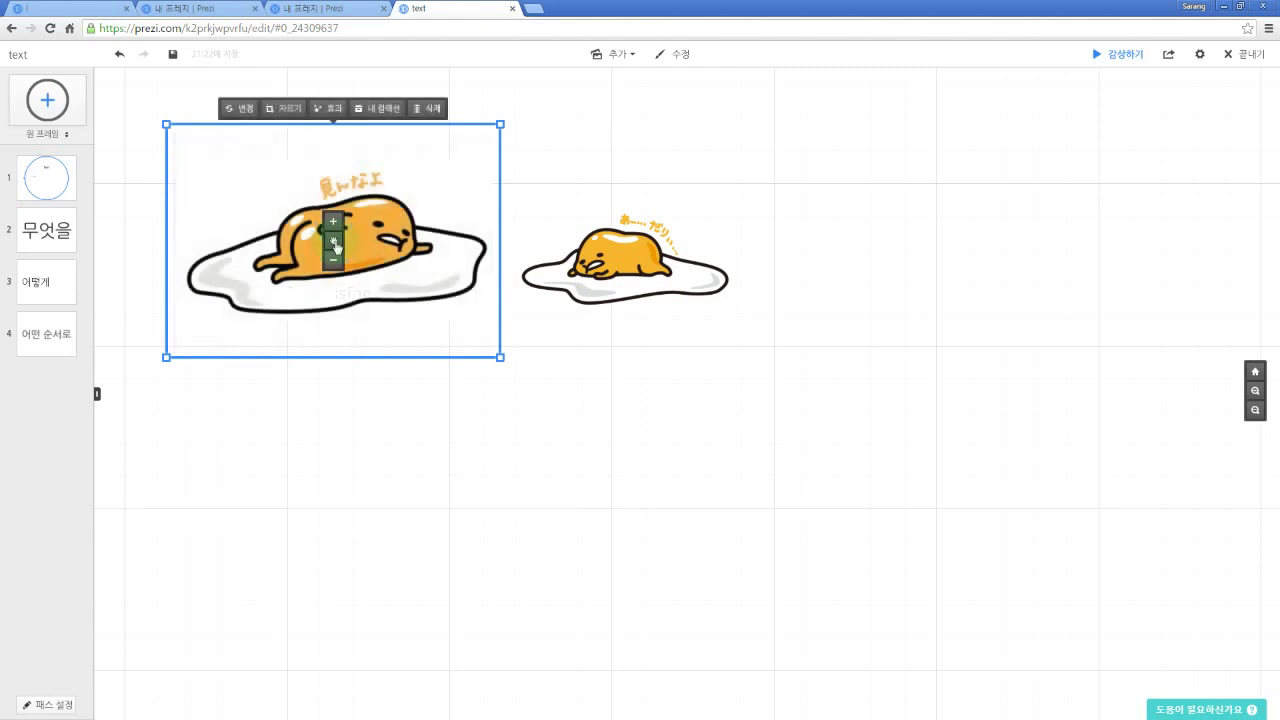
pyautogui.moveTo(338, 246); pyautogui.dragTo(644, 454)
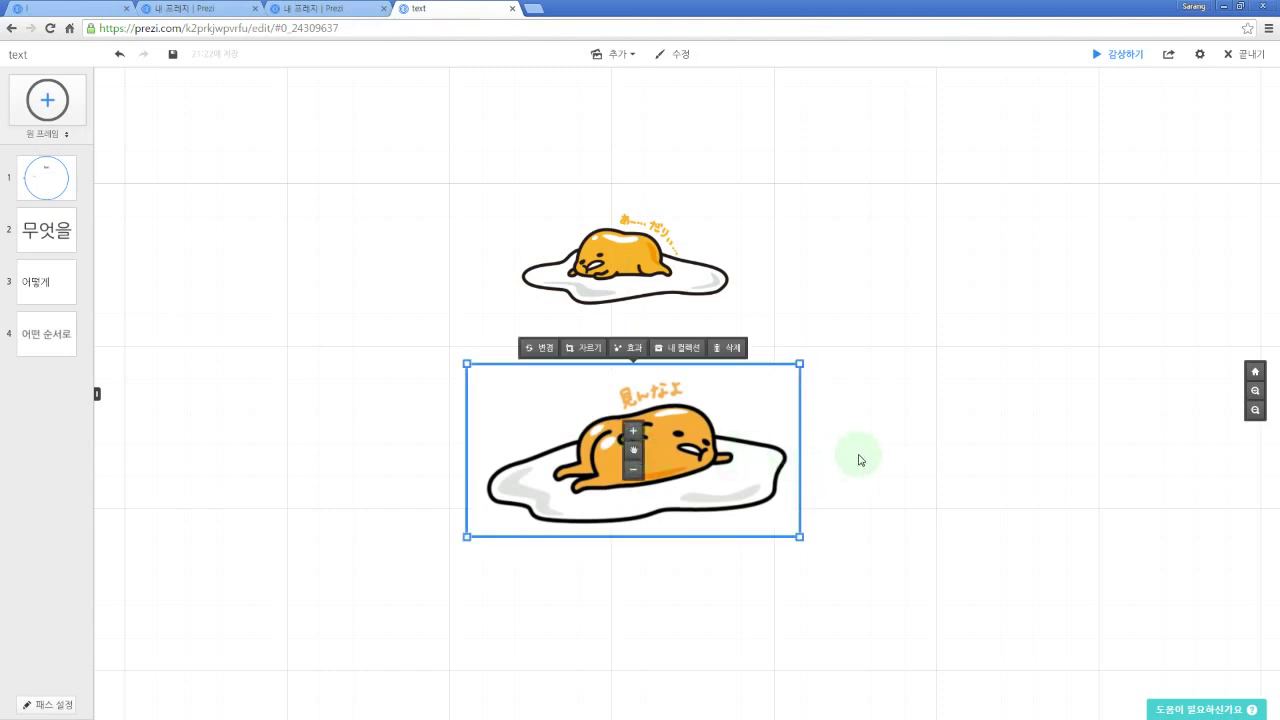
pyautogui.click(893, 475)
pyautogui.moveTo(870, 529); pyautogui.dragTo(889, 423)
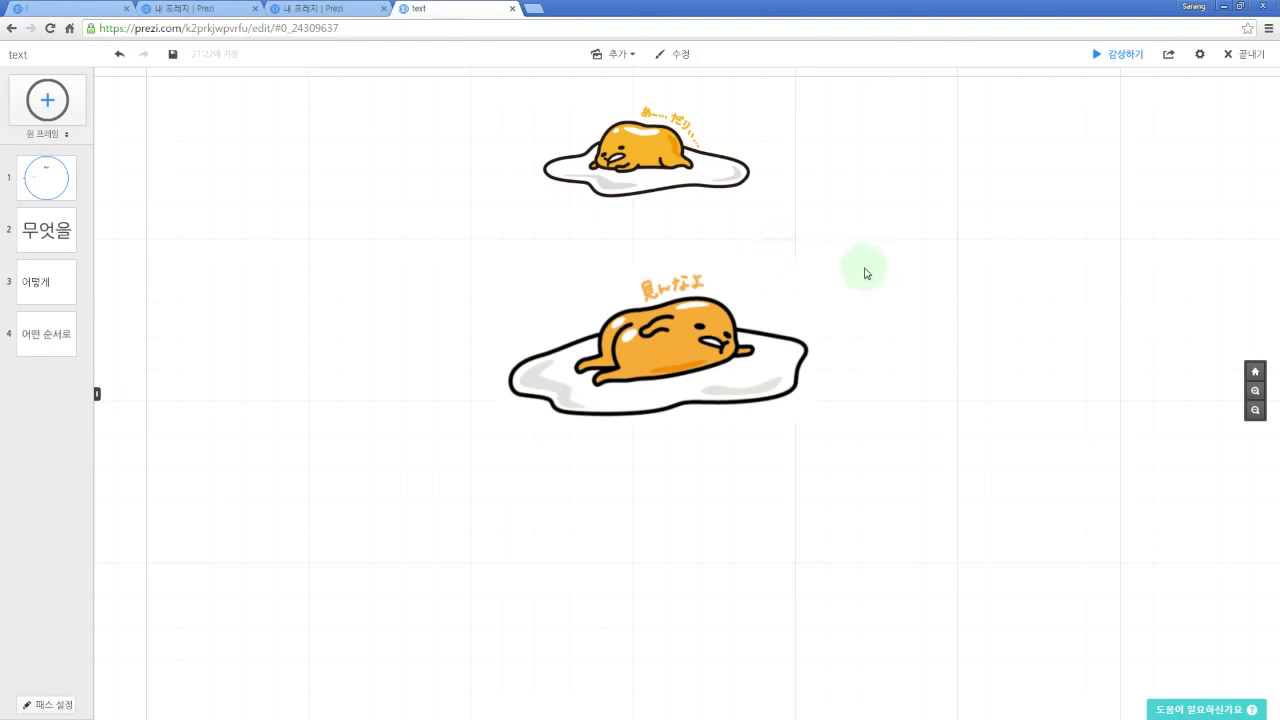
# Step: Insert egg3.PNG, the chopsticks-lifting-yolk picture, below the large egg
pyautogui.press('i')
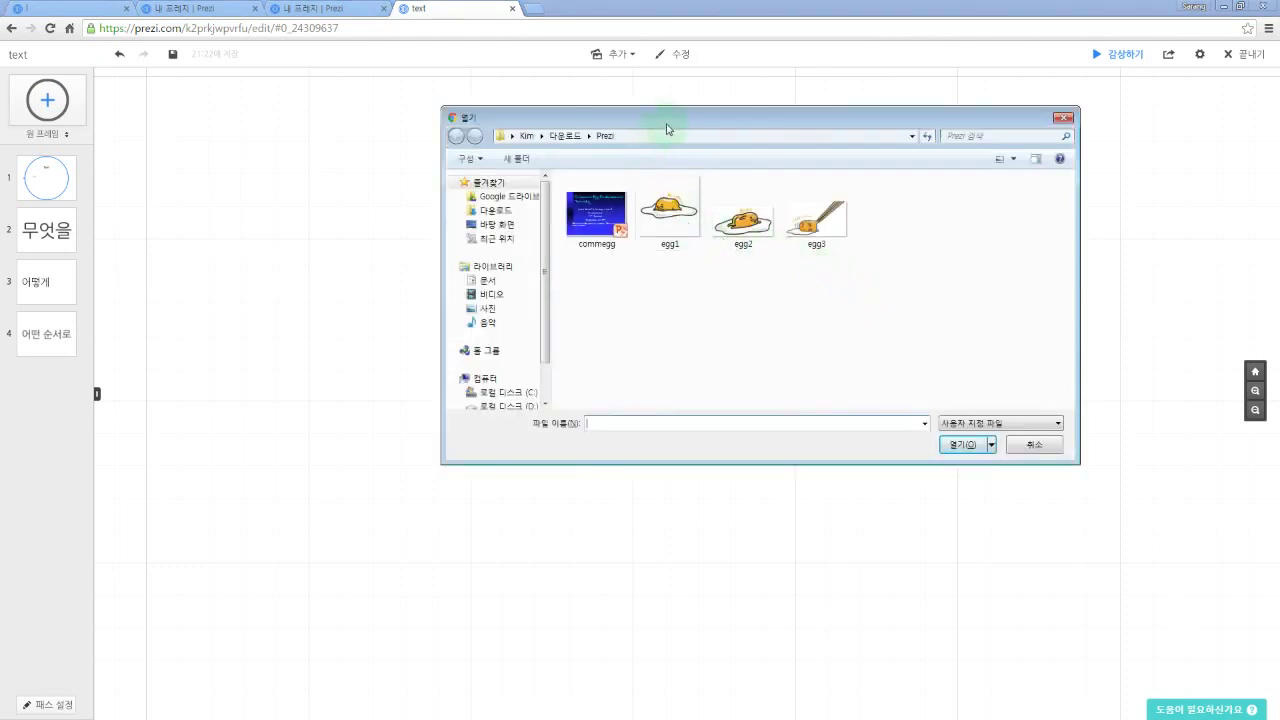
pyautogui.moveTo(666, 120); pyautogui.dragTo(650, 122)
pyautogui.click(806, 232)
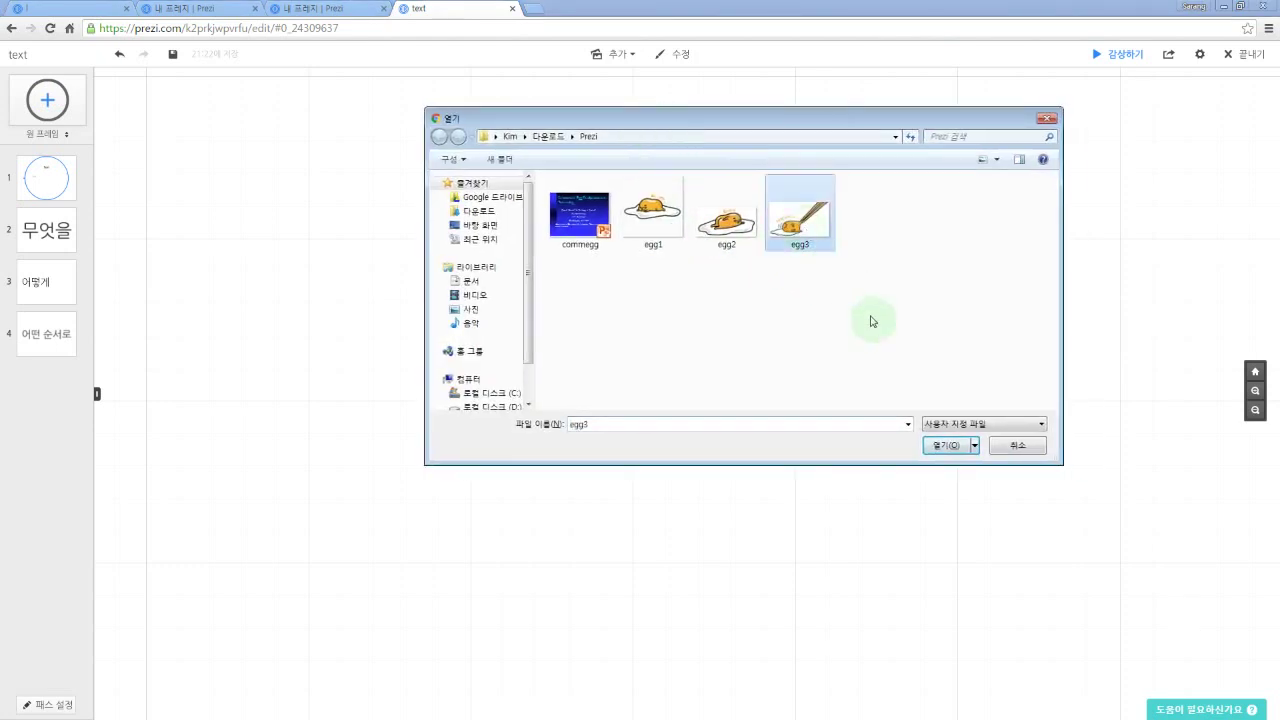
pyautogui.click(945, 444)
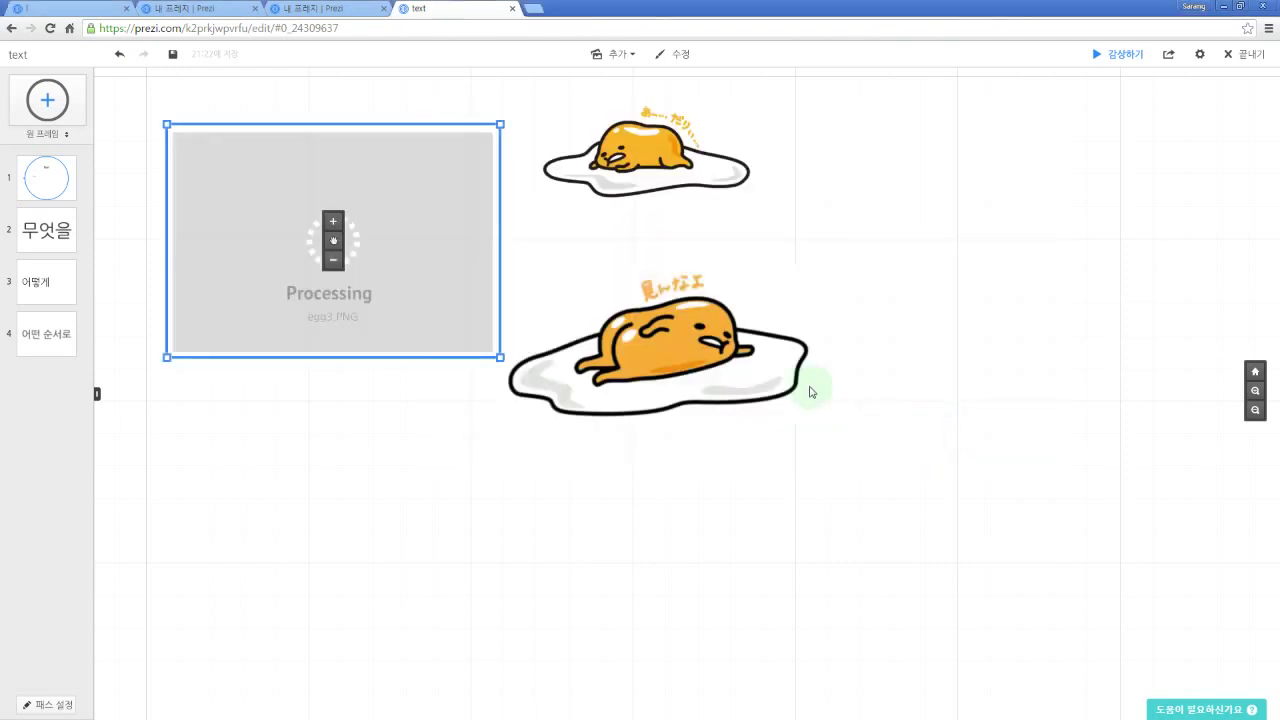
pyautogui.moveTo(340, 246); pyautogui.dragTo(674, 594)
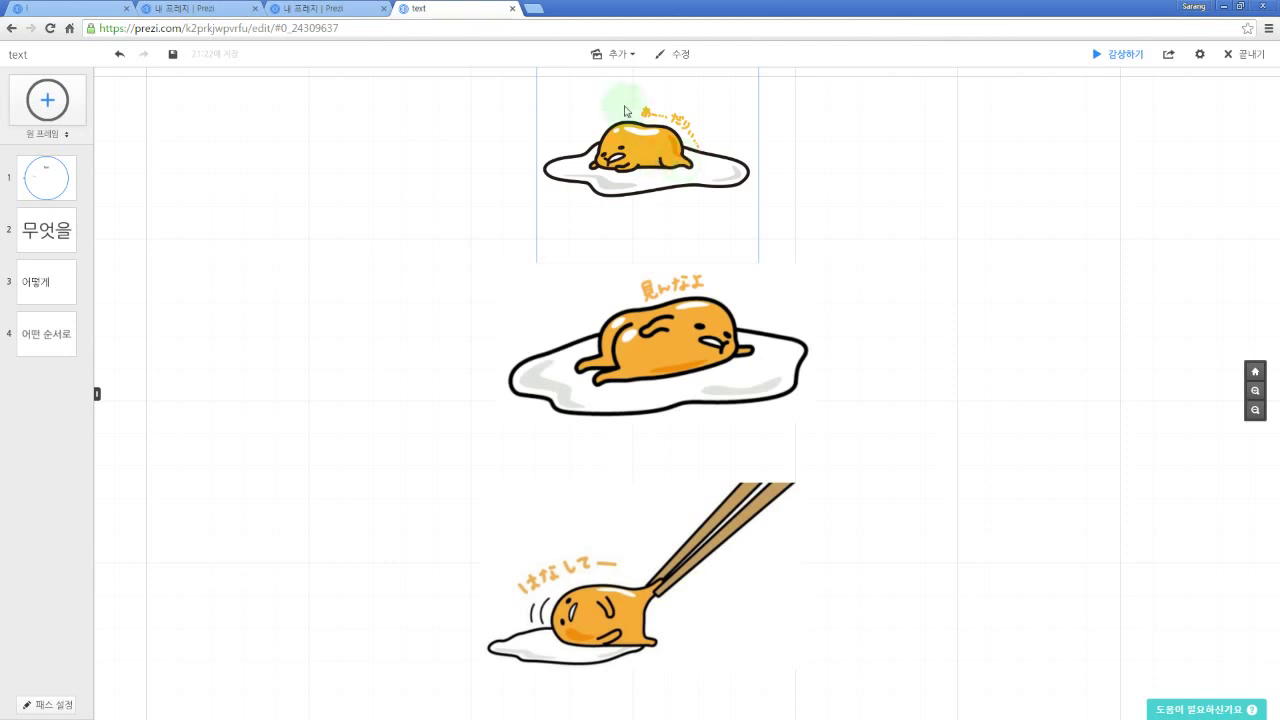
pyautogui.click(629, 56)
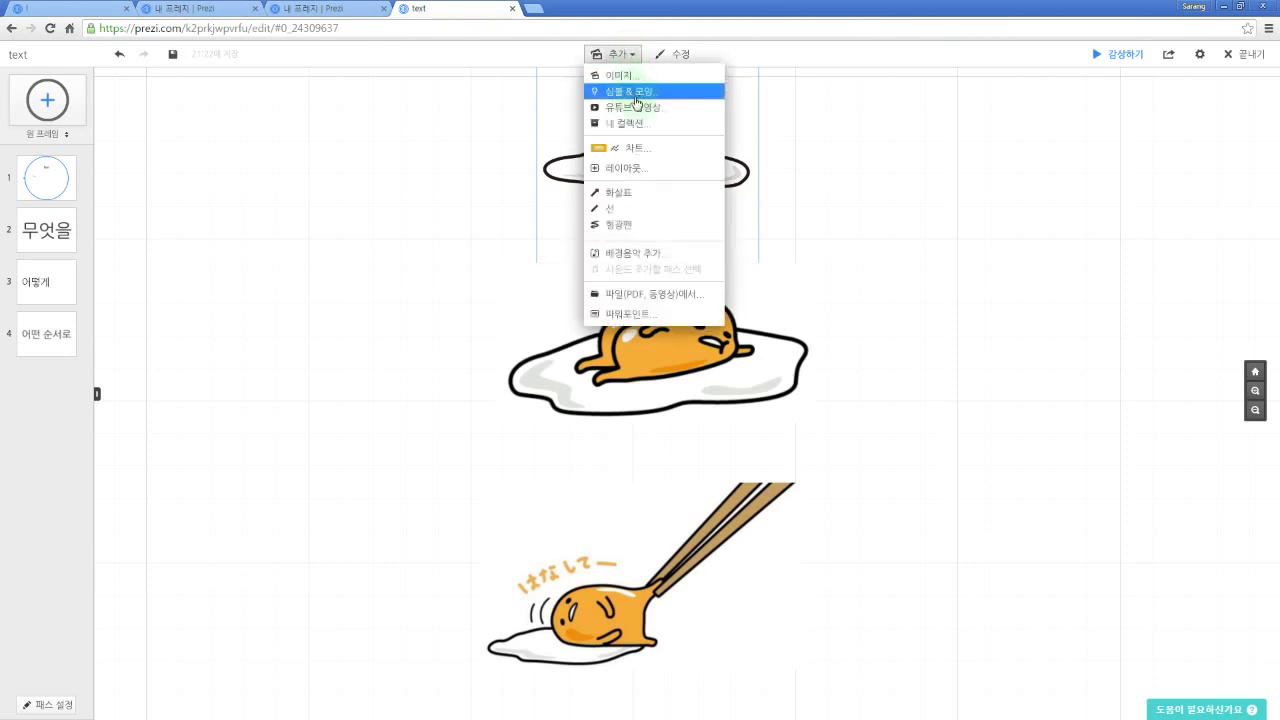
# Step: Browse the dark-style icon set in the symbols library
pyautogui.click(640, 96)
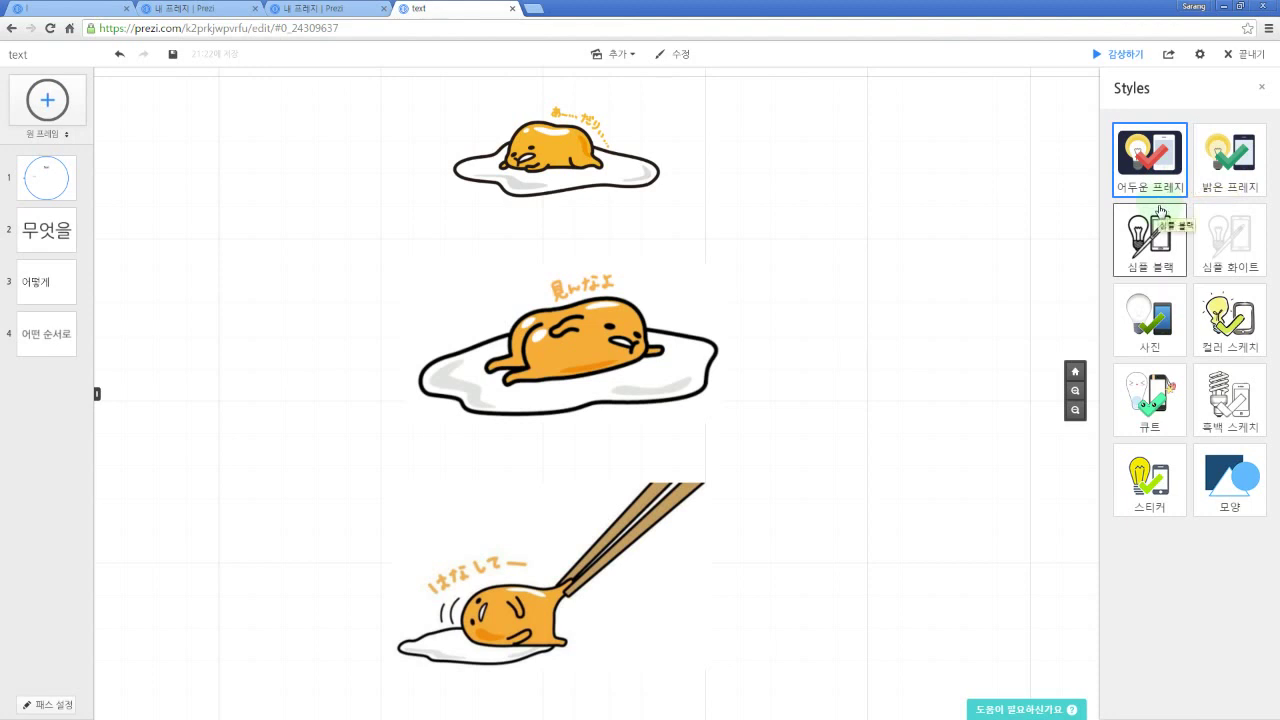
pyautogui.click(1186, 215)
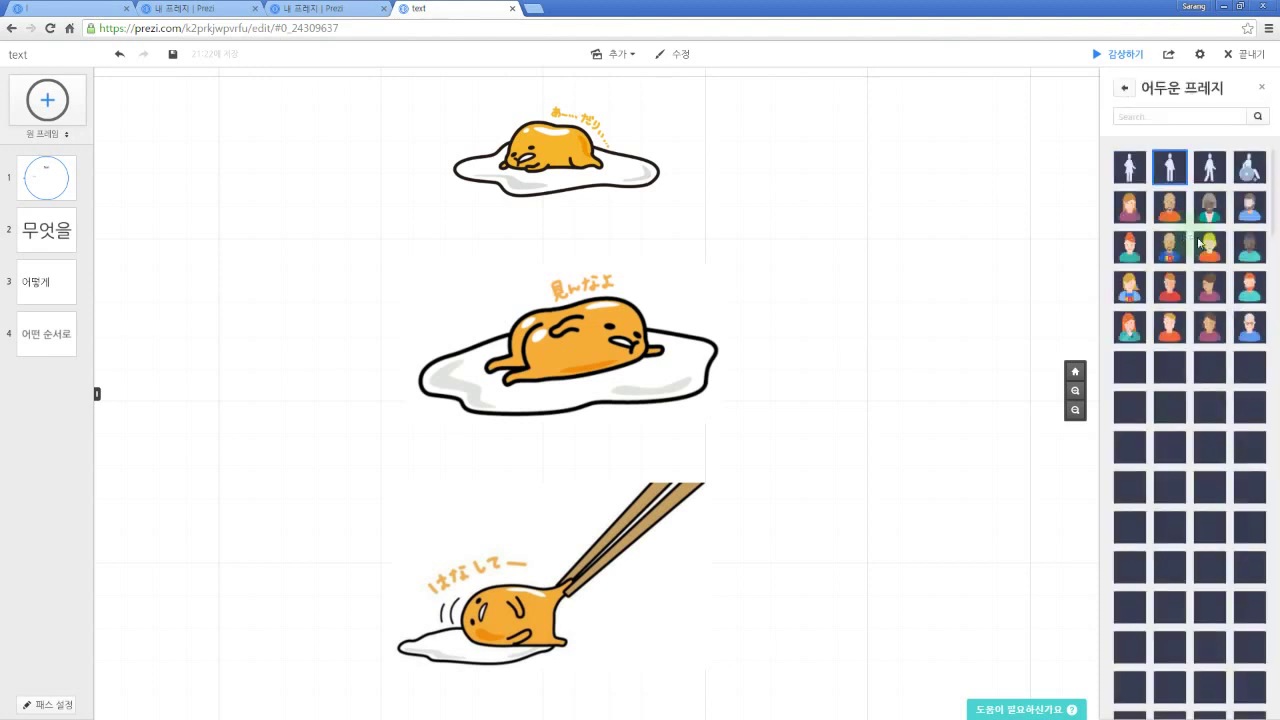
pyautogui.scroll(-3, 1178, 235)
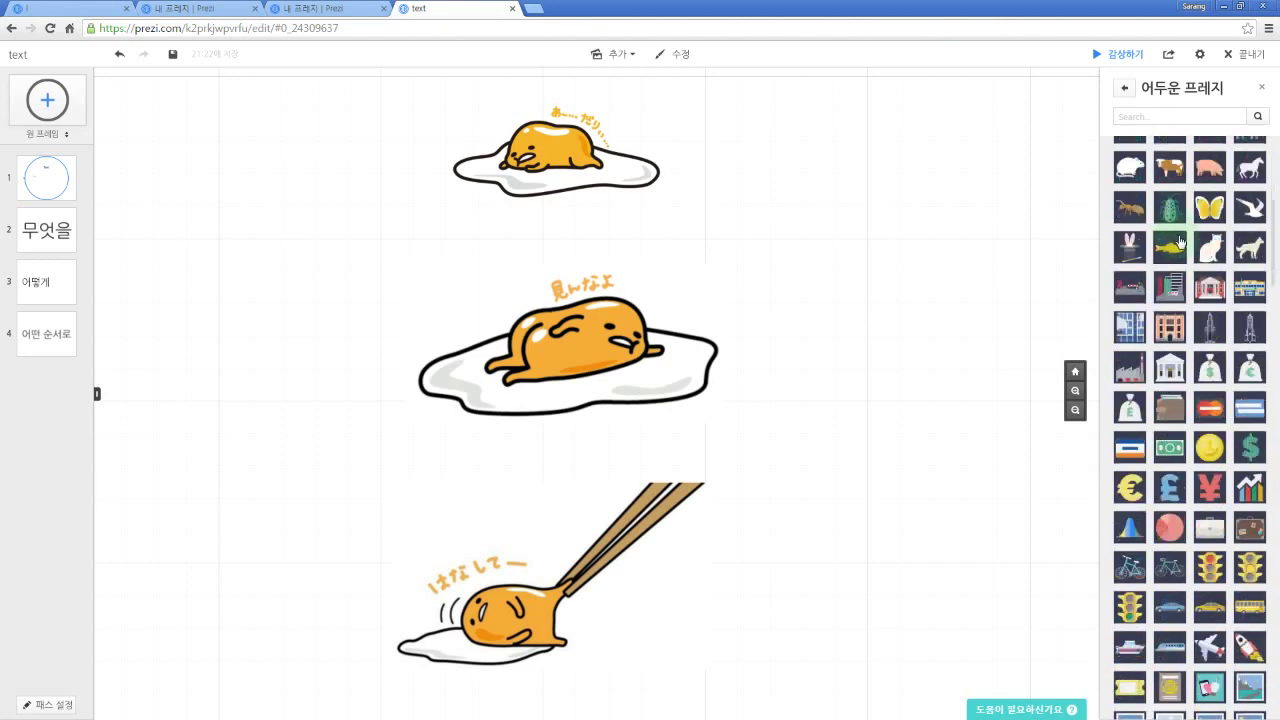
pyautogui.scroll(-2, 1182, 250)
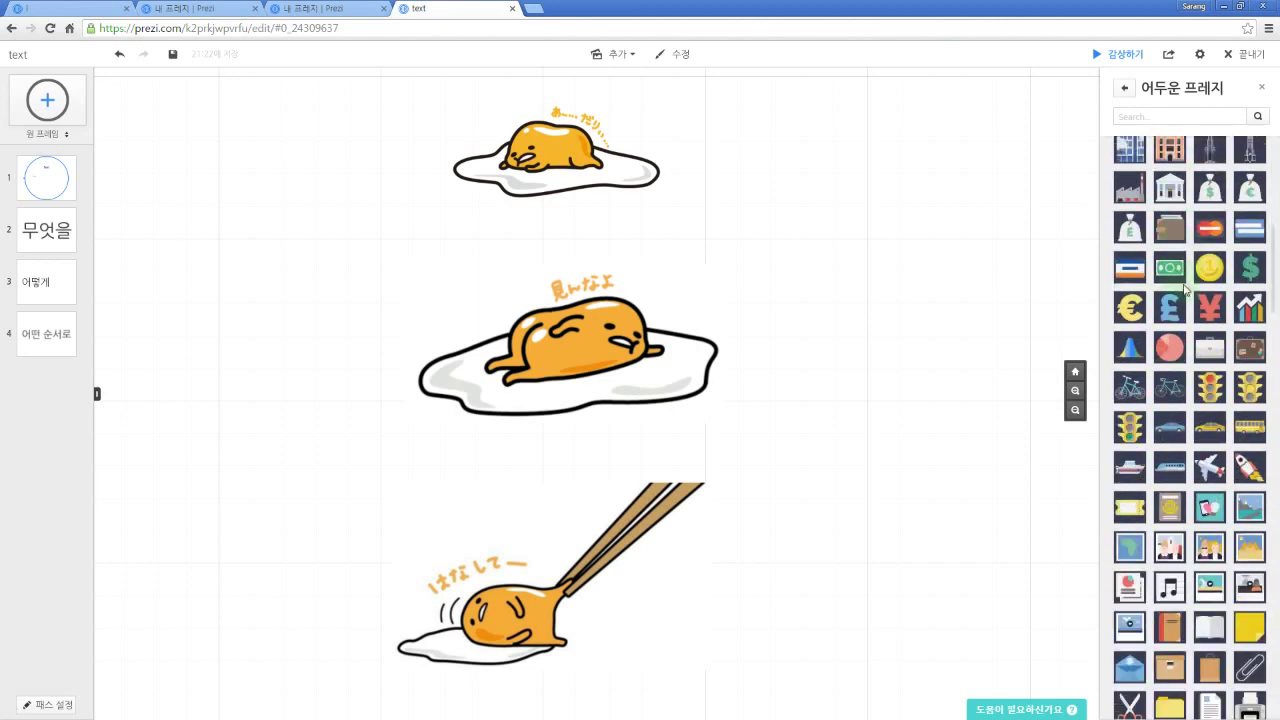
pyautogui.scroll(-1, 1185, 289)
pyautogui.scroll(-10, 1192, 289)
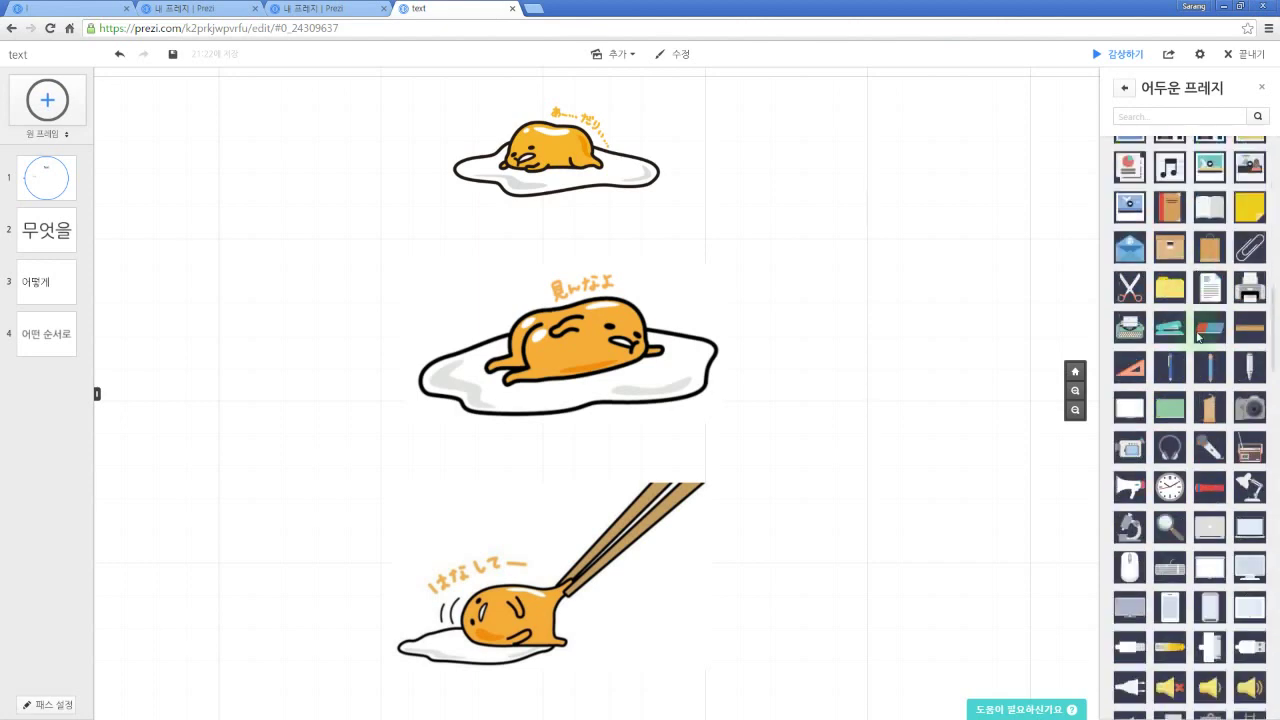
pyautogui.scroll(-10, 1198, 339)
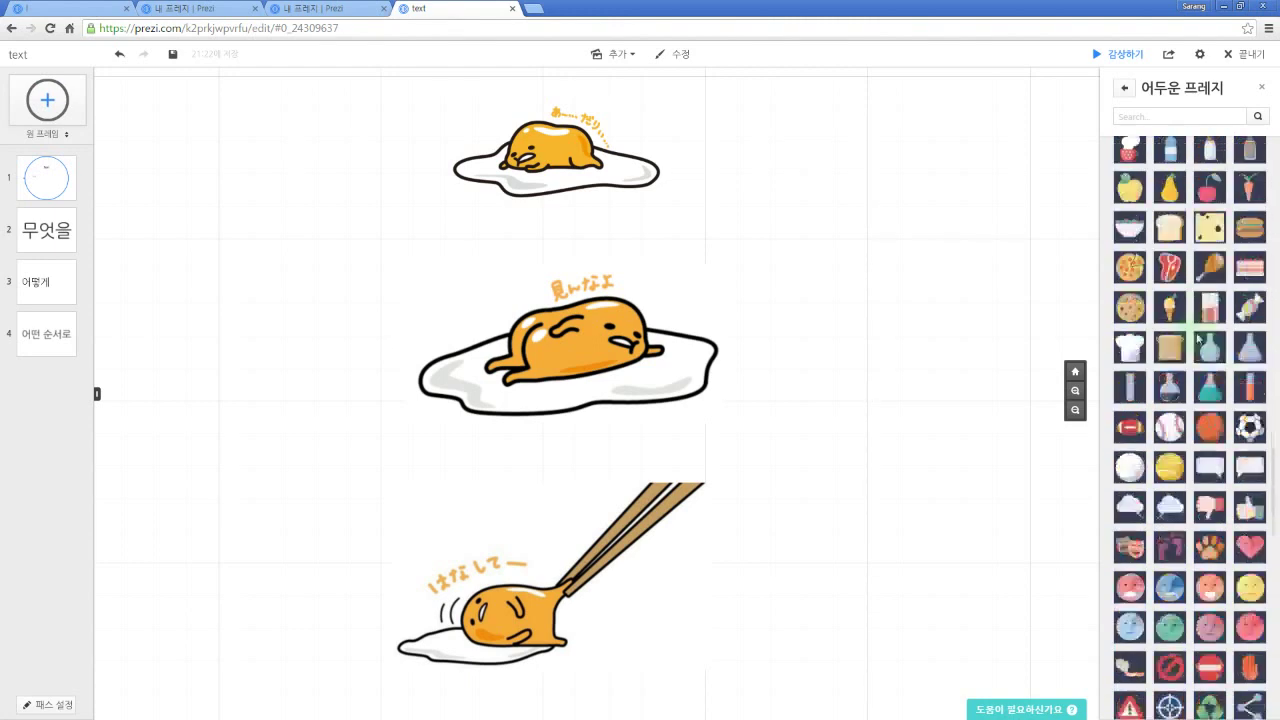
pyautogui.scroll(-6, 1198, 339)
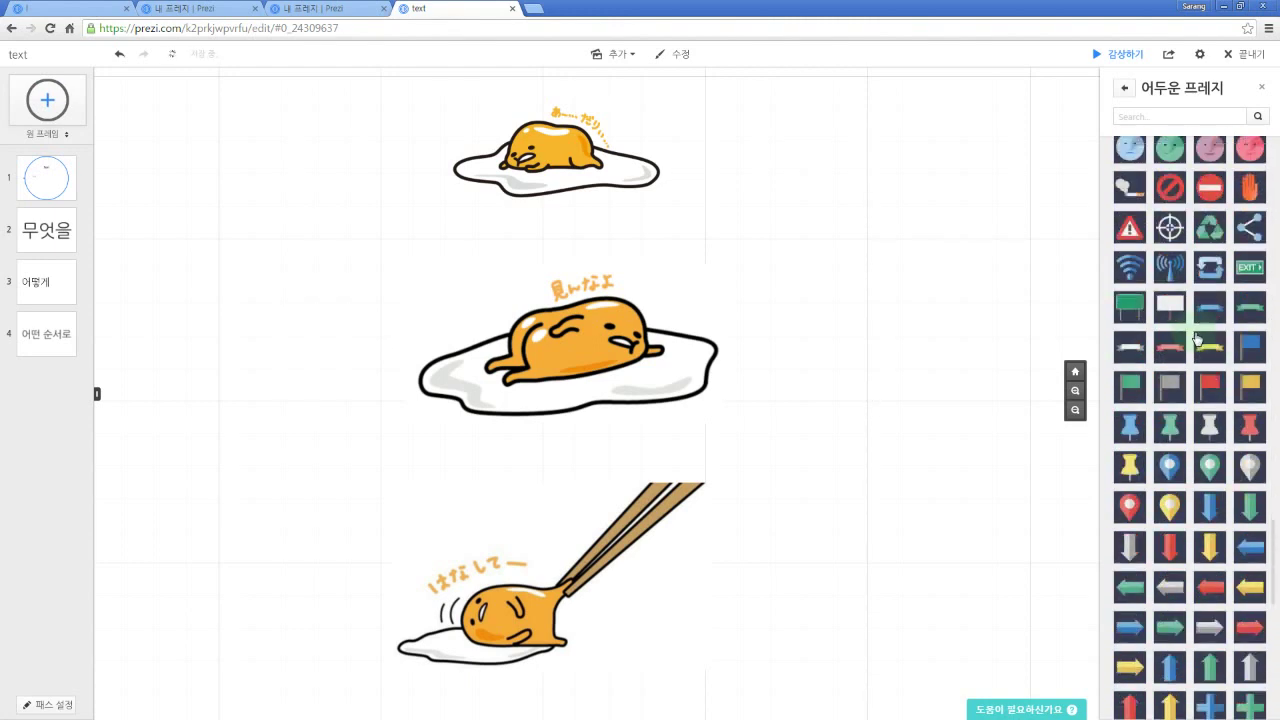
pyautogui.scroll(5, 1197, 333)
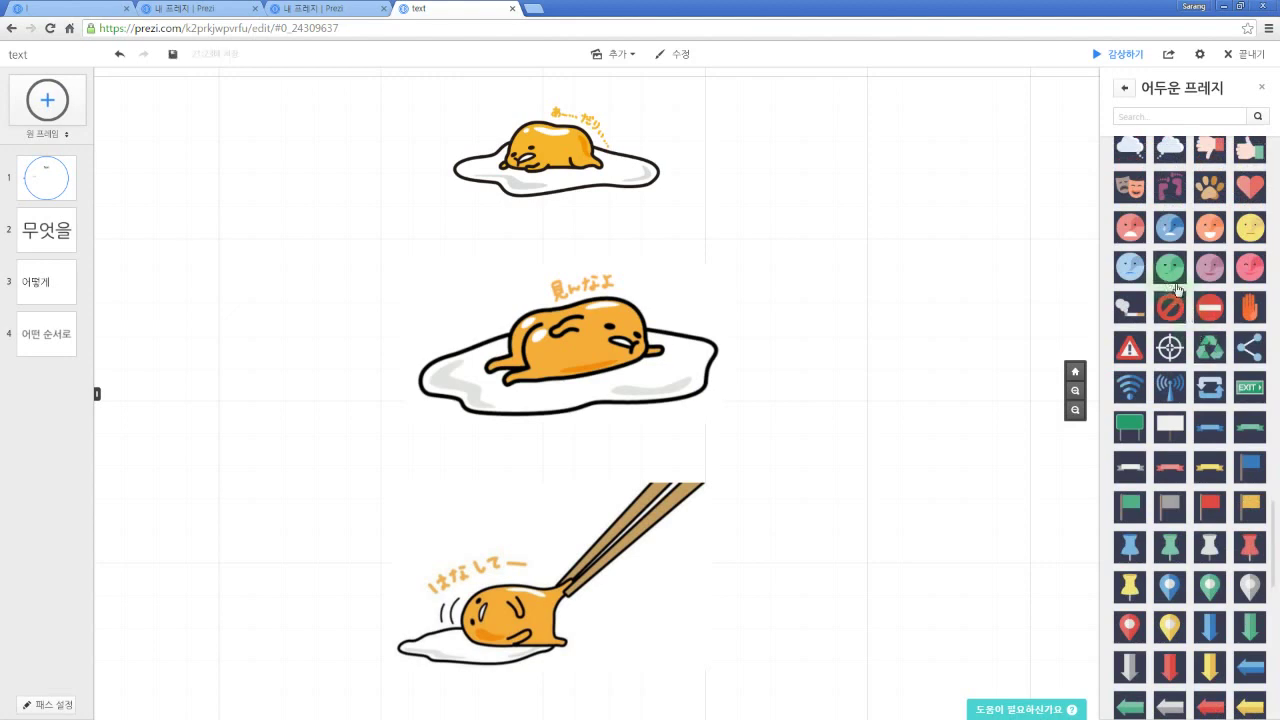
# Step: Try a red angry face on the middle egg, enlarge it, then delete it
pyautogui.moveTo(1135, 229); pyautogui.dragTo(680, 398)
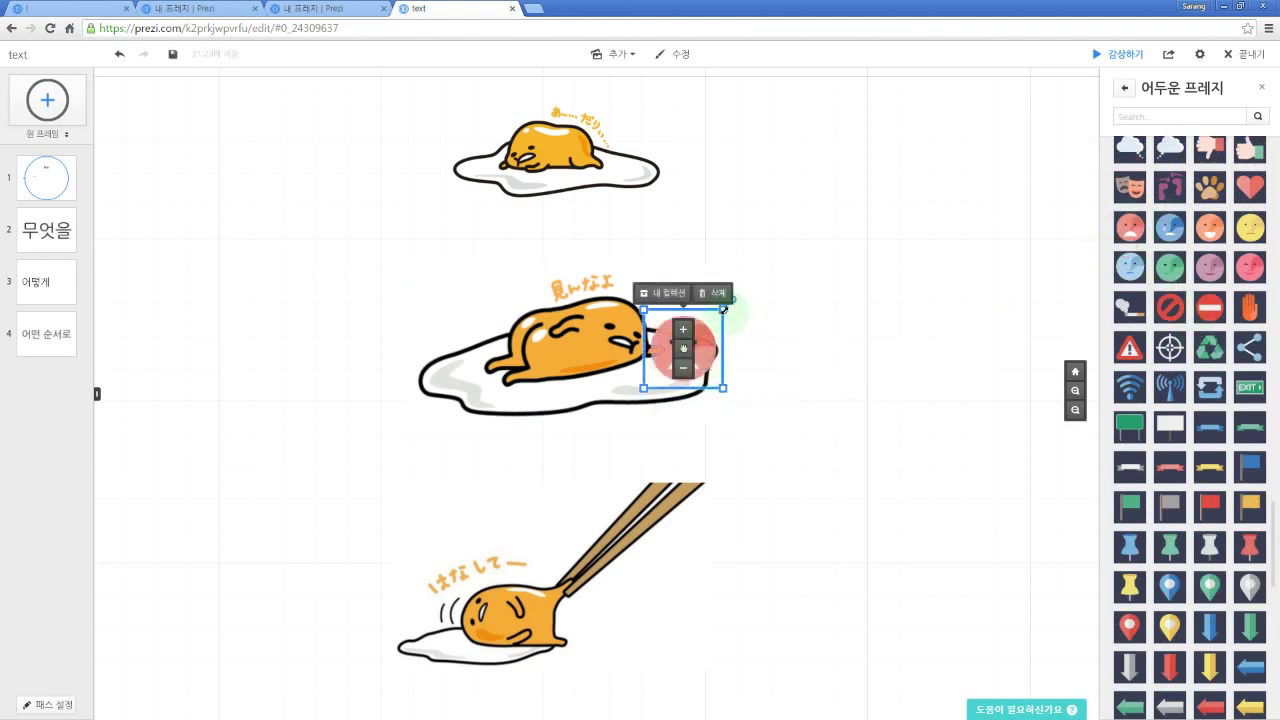
pyautogui.moveTo(723, 310); pyautogui.dragTo(754, 277)
pyautogui.moveTo(650, 336); pyautogui.dragTo(680, 345)
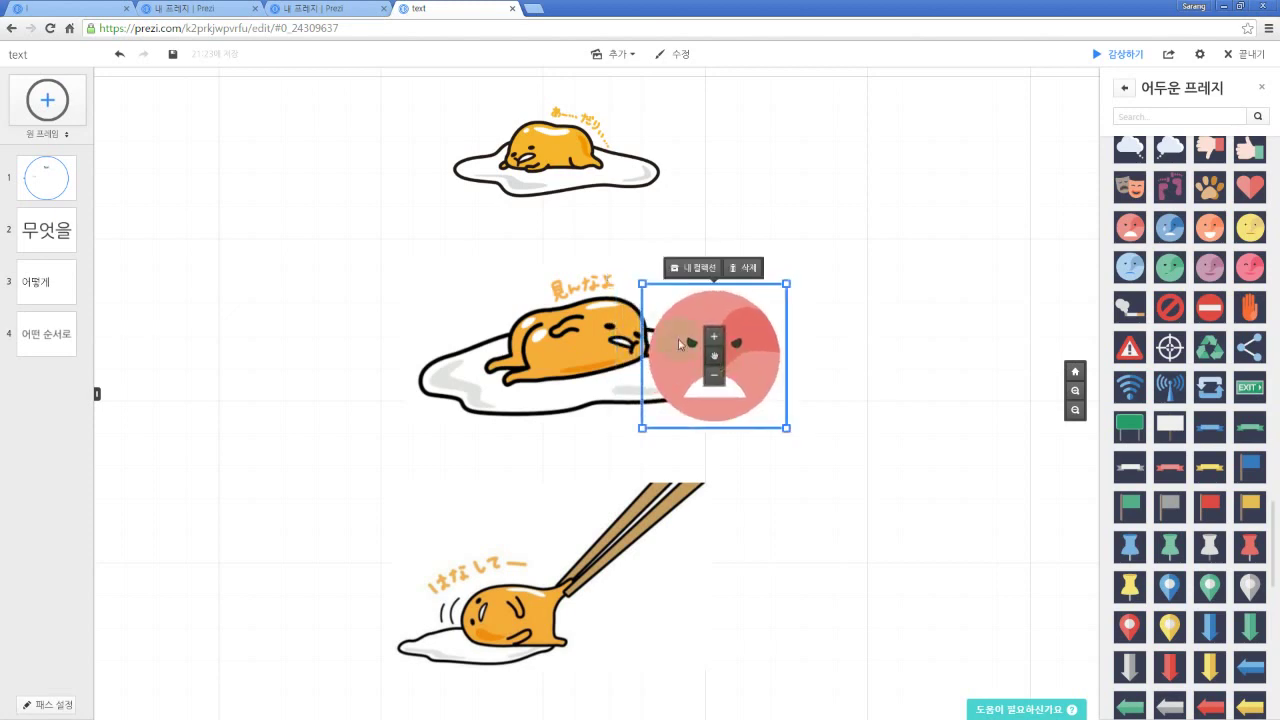
pyautogui.click(826, 347)
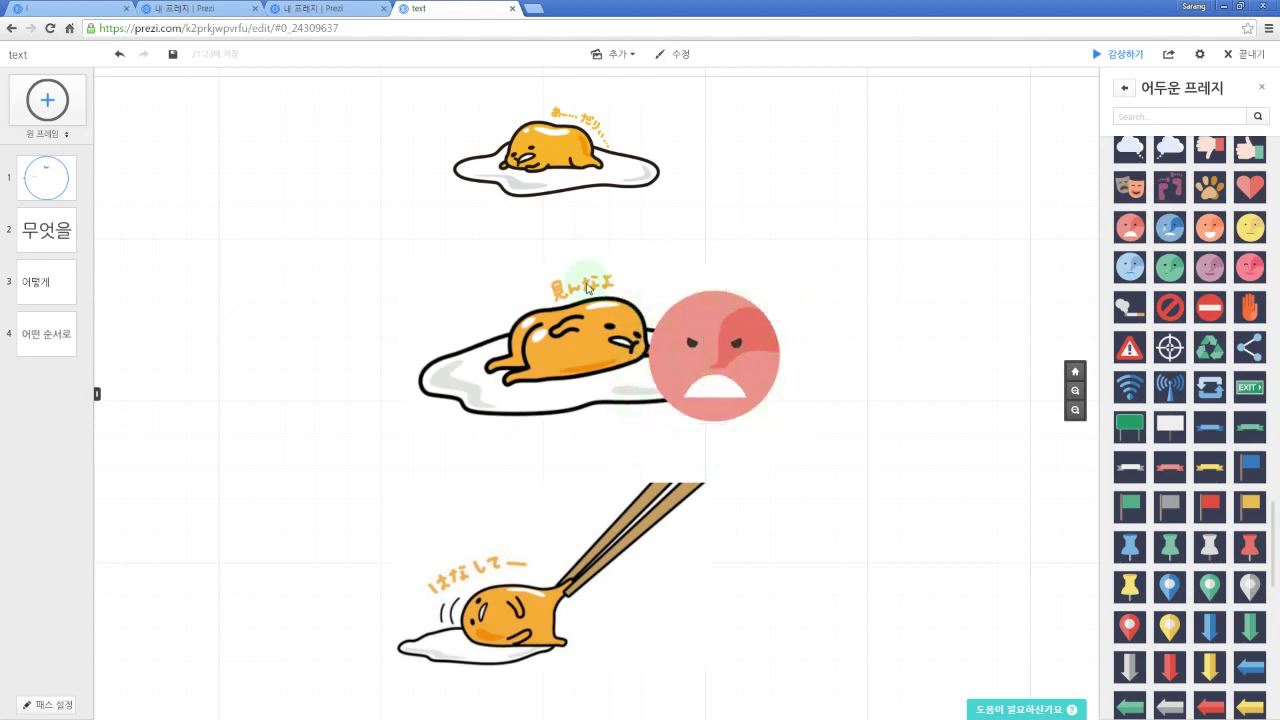
pyautogui.click(737, 397)
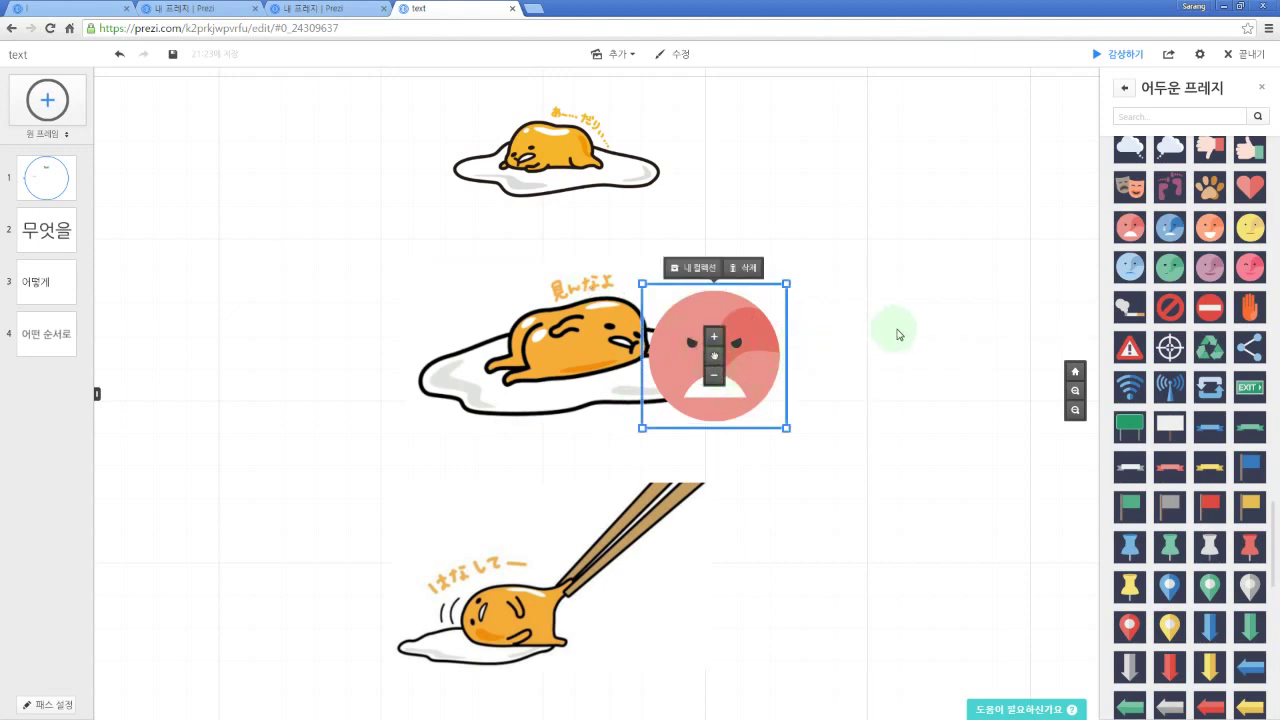
pyautogui.press('Delete')
pyautogui.scroll(10, 1197, 345)
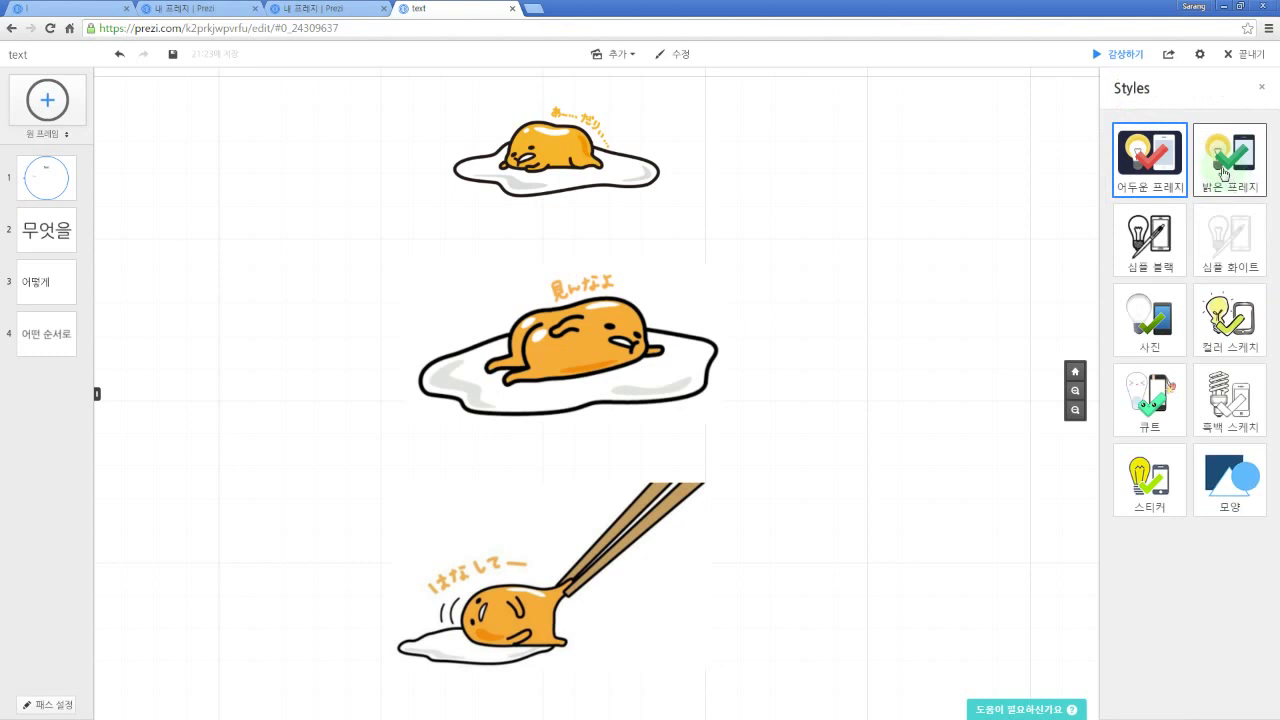
# Step: Try person icons from the 밝은 프레지 set on the canvas, then delete them
pyautogui.click(1224, 173)
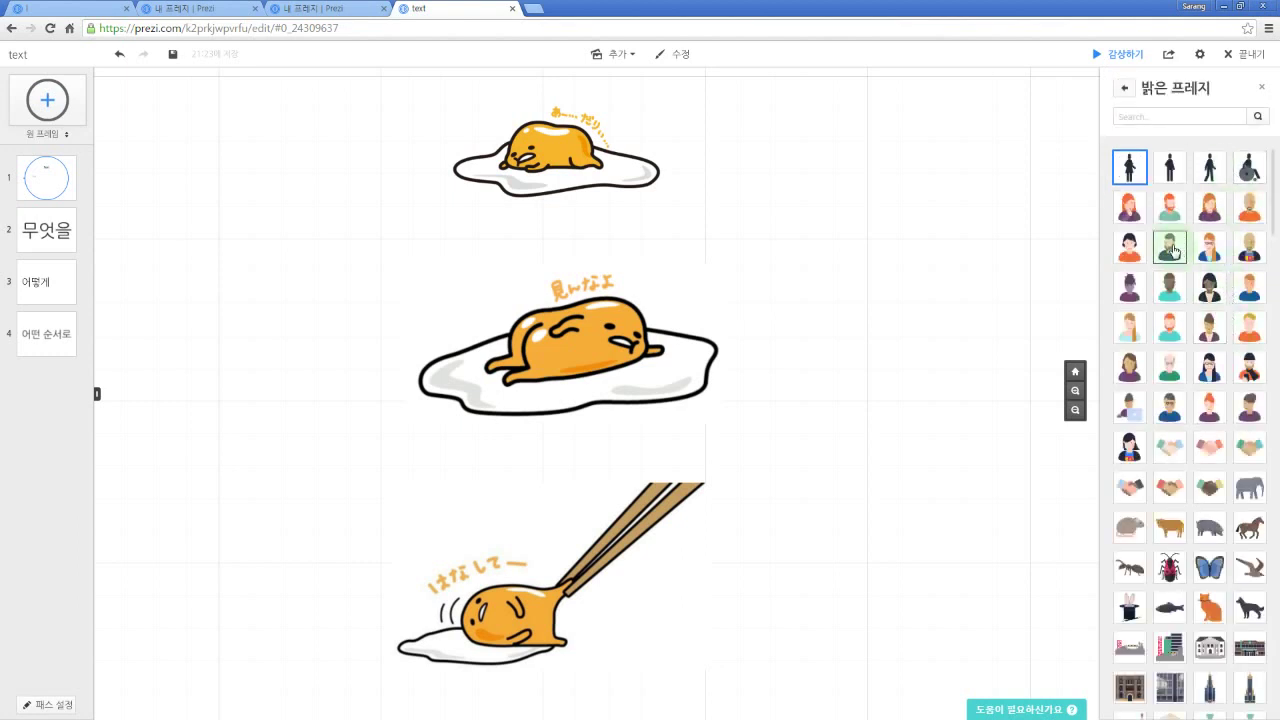
pyautogui.moveTo(1177, 255); pyautogui.dragTo(836, 271)
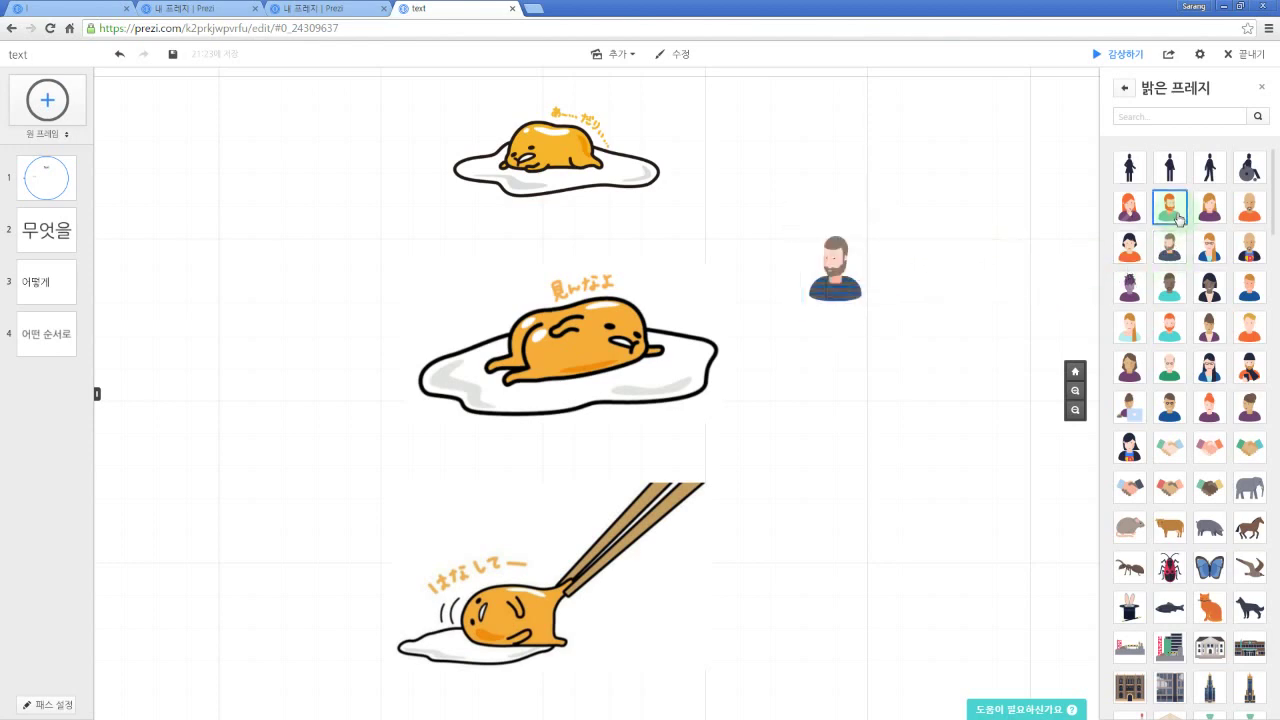
pyautogui.moveTo(1178, 218); pyautogui.dragTo(850, 384)
pyautogui.press('Delete')
pyautogui.click(848, 281)
pyautogui.press('Delete')
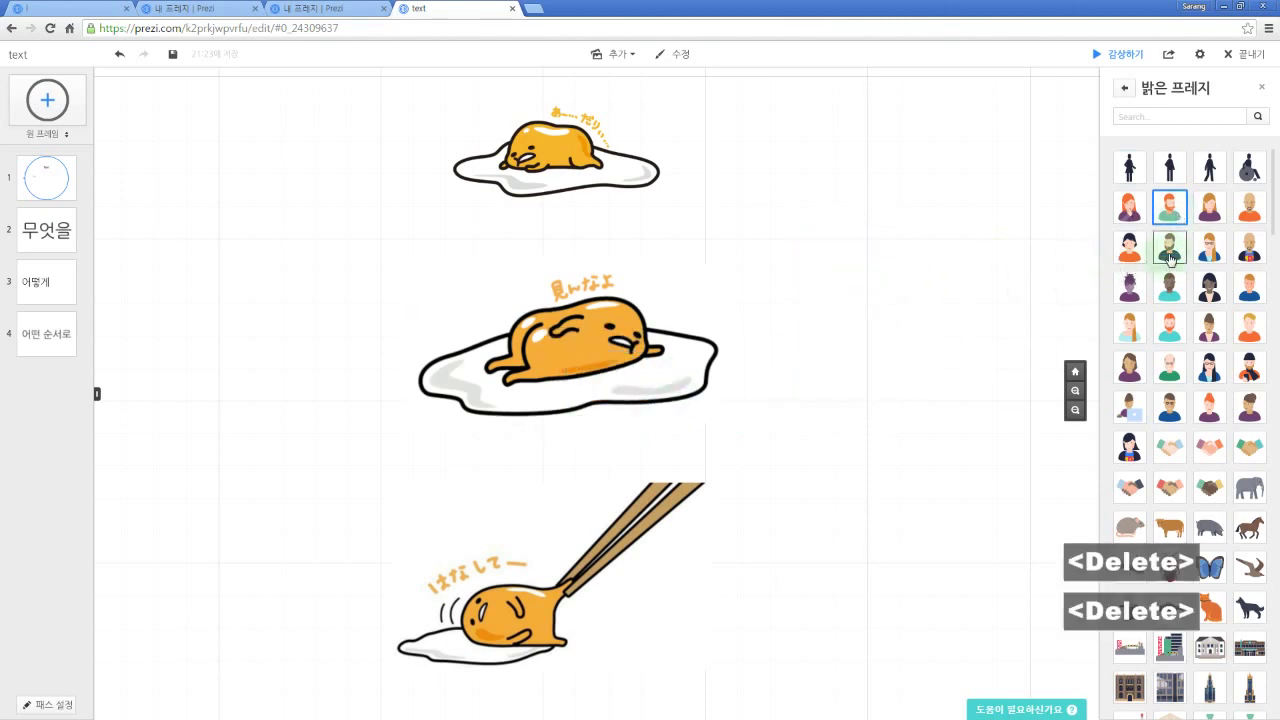
# Step: Place the bearded man icon beside the middle egg and close the icon panel
pyautogui.moveTo(1170, 252); pyautogui.dragTo(845, 298)
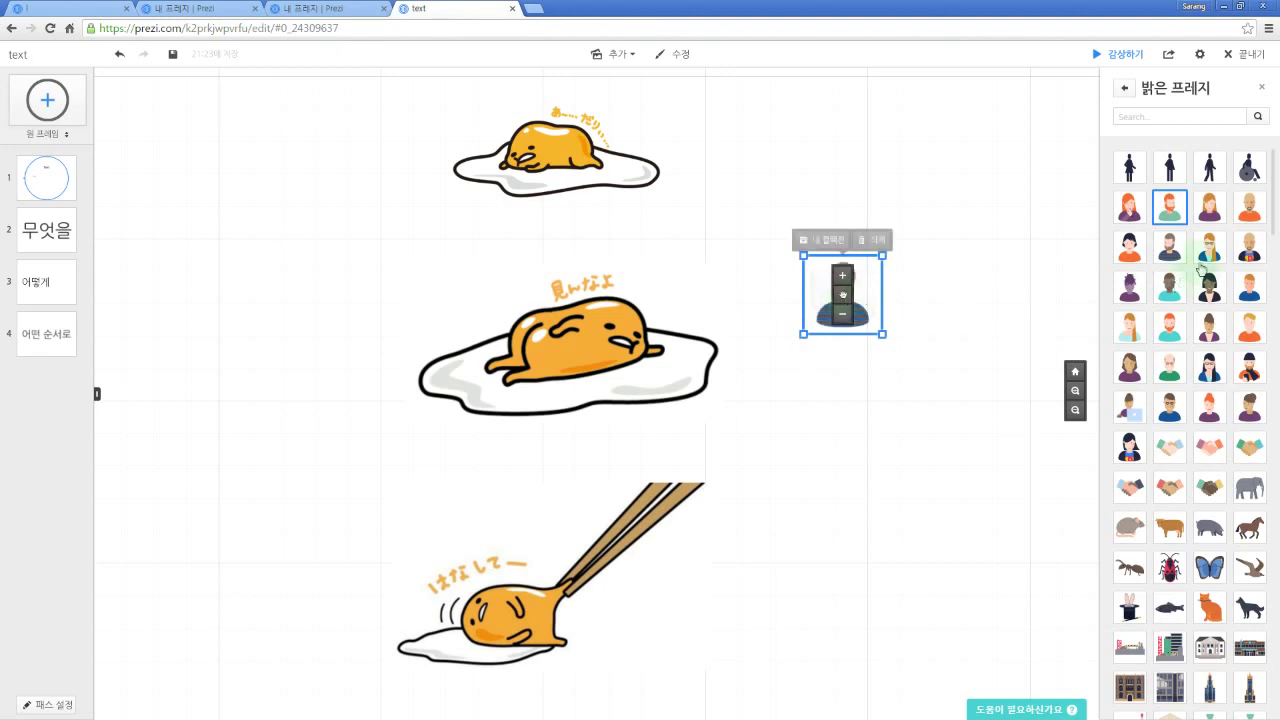
pyautogui.moveTo(1170, 247); pyautogui.dragTo(720, 405)
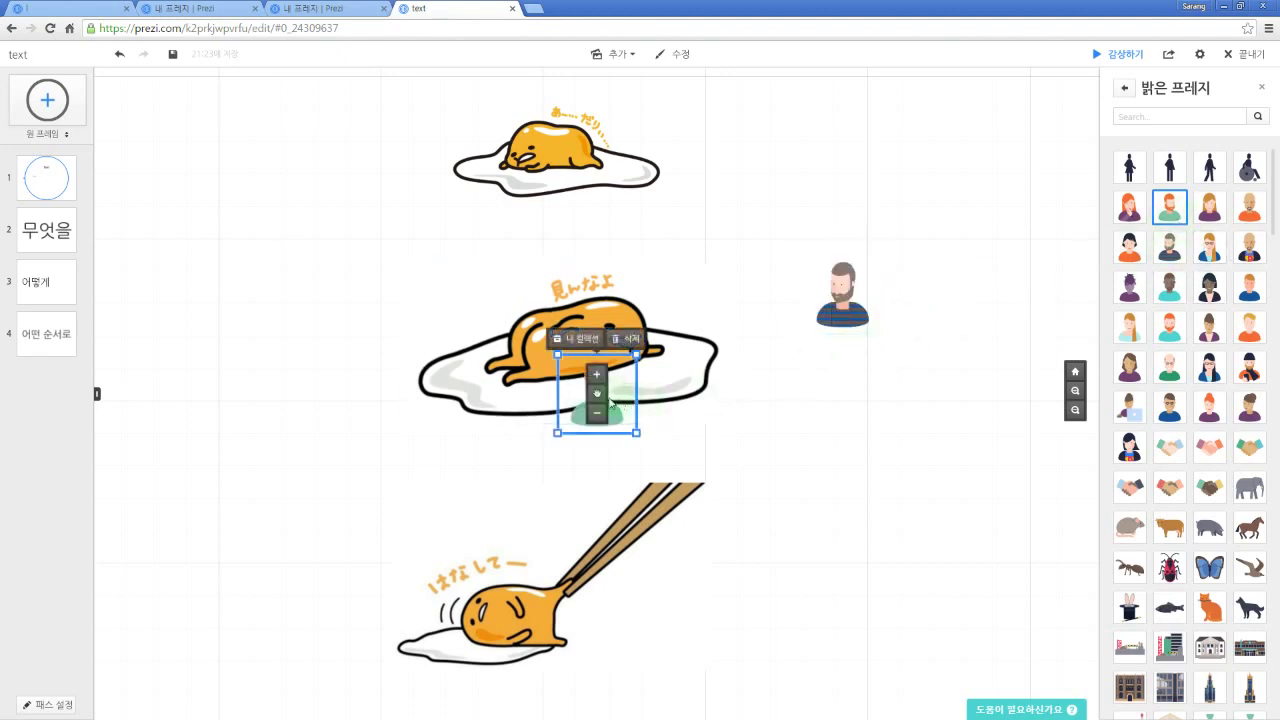
pyautogui.press('Delete')
pyautogui.click(843, 318)
pyautogui.moveTo(843, 318); pyautogui.dragTo(787, 363)
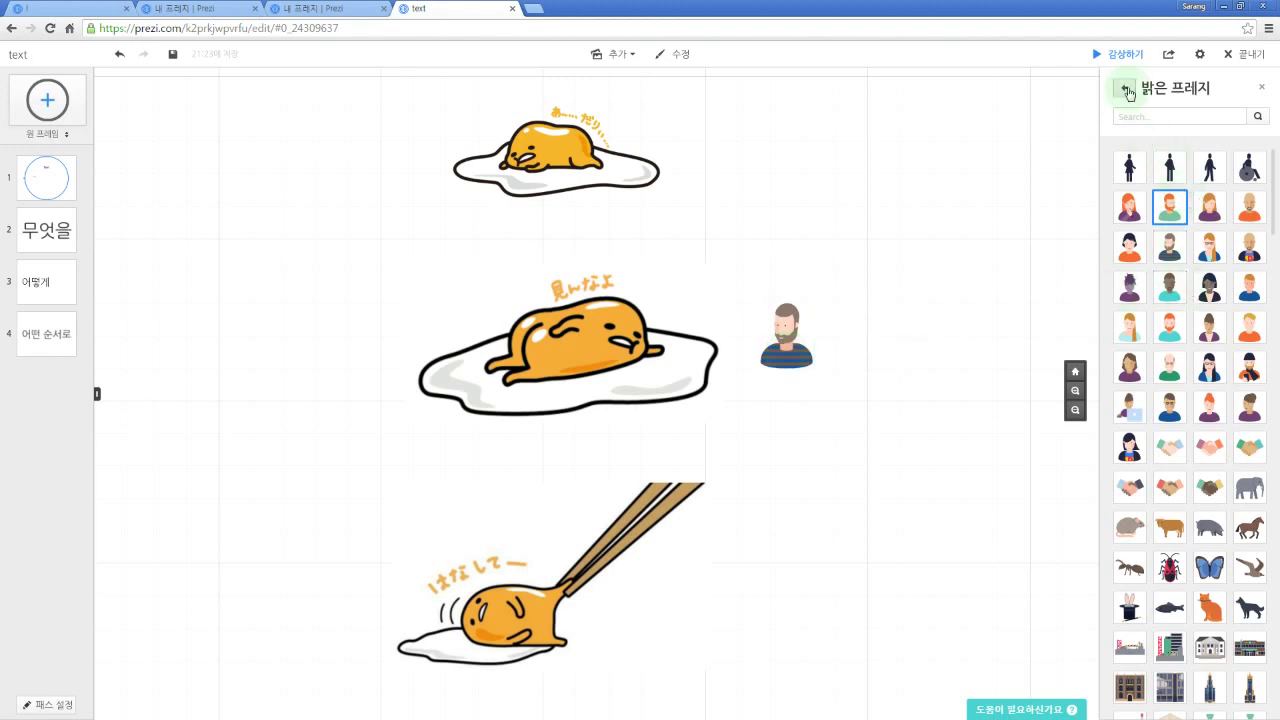
pyautogui.scroll(-10, 1213, 300)
pyautogui.scroll(-3, 1213, 300)
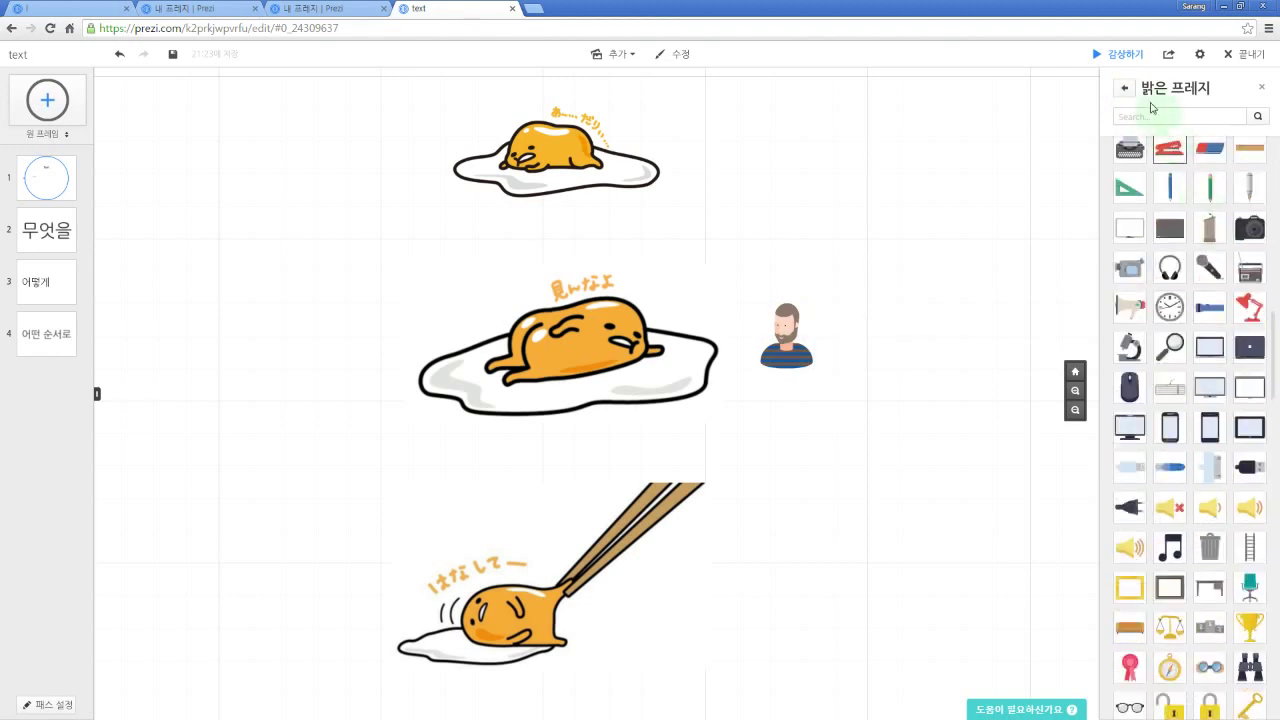
pyautogui.click(1124, 88)
pyautogui.click(1260, 89)
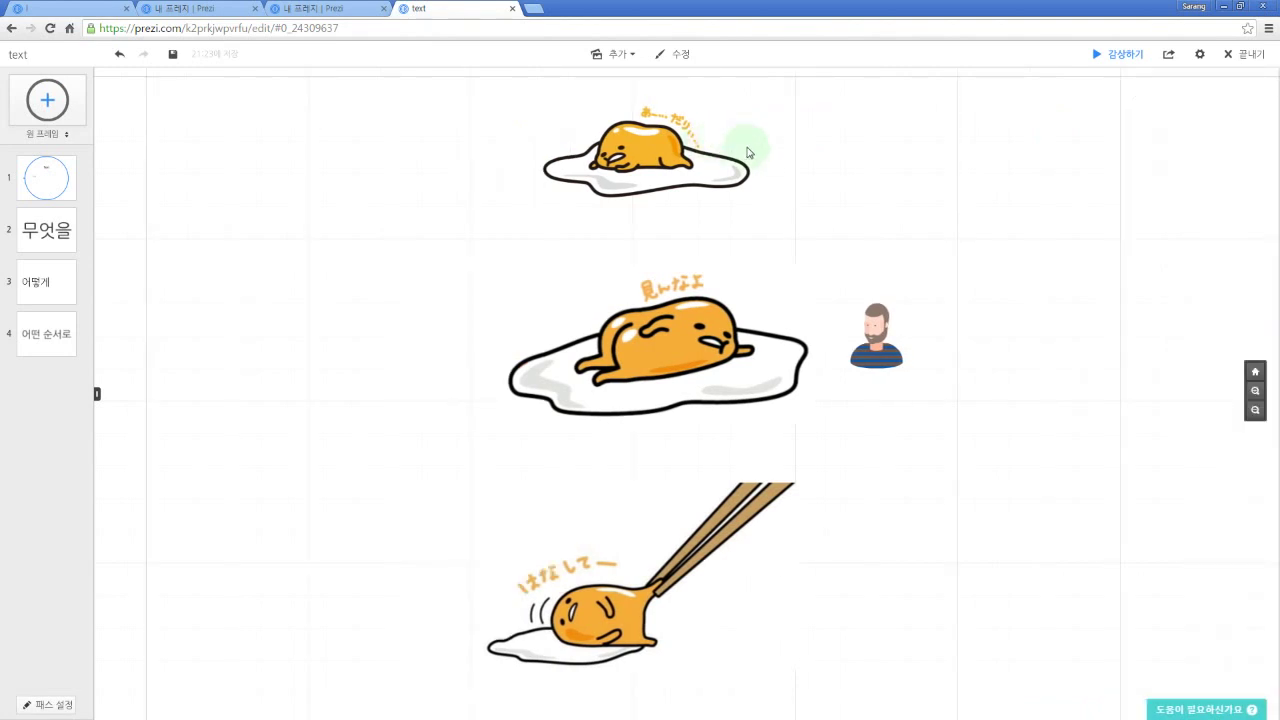
# Step: Add a blue arrow stretched out toward the upper right
pyautogui.click(637, 56)
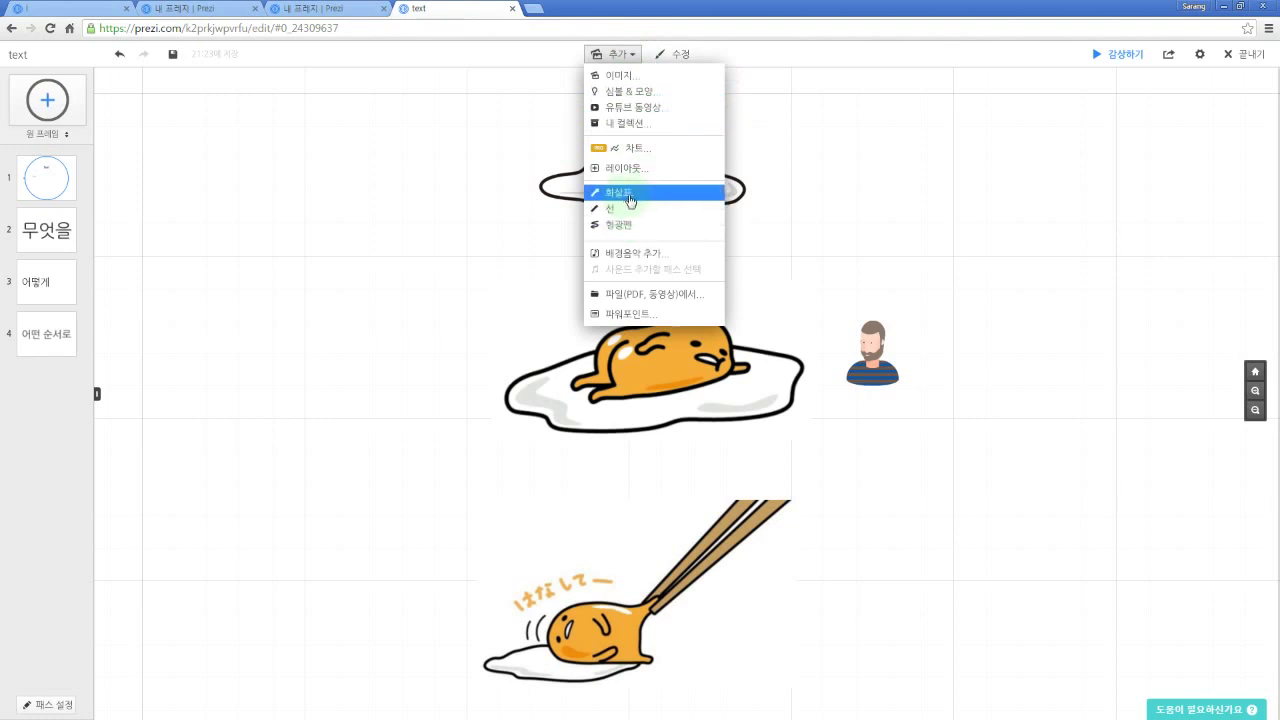
pyautogui.click(617, 196)
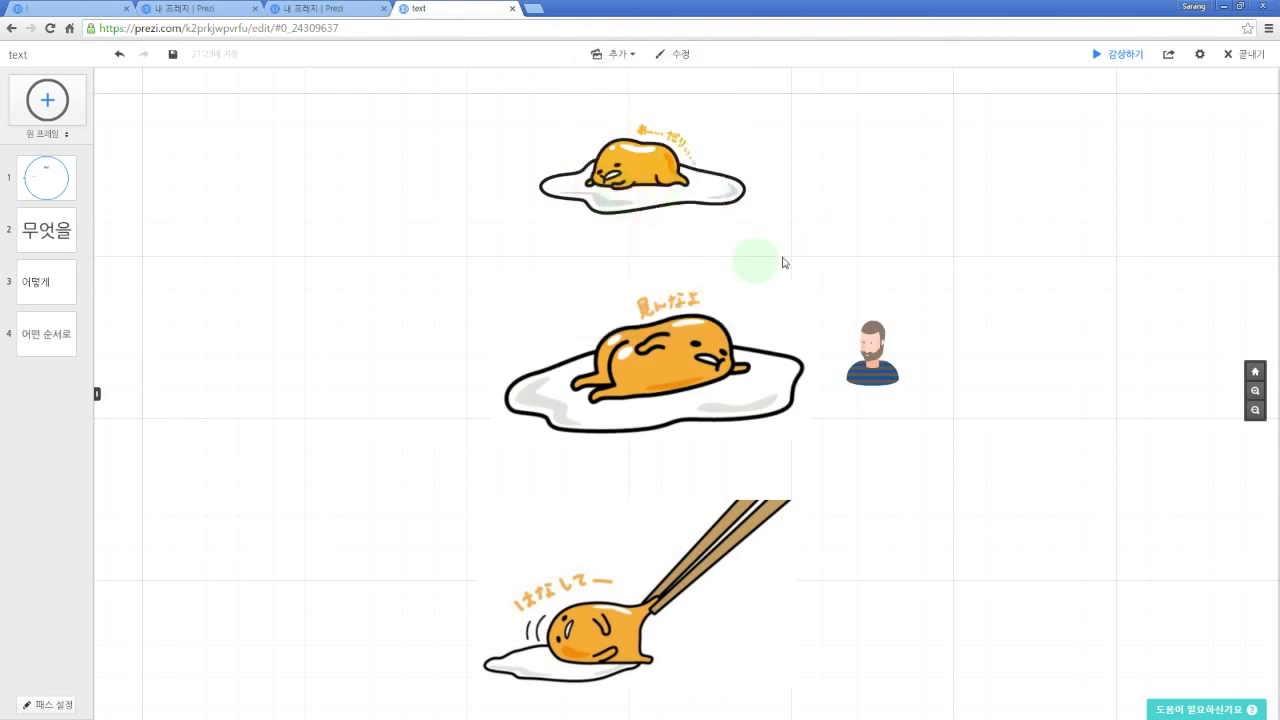
pyautogui.click(833, 234)
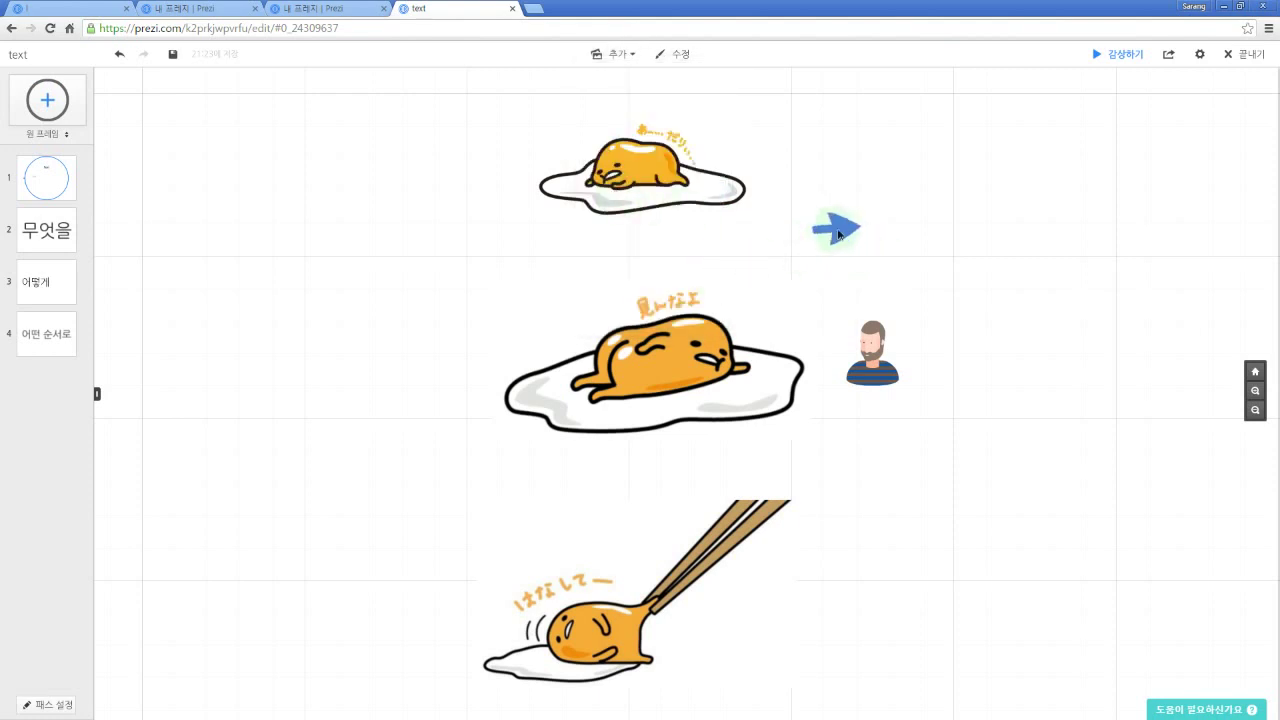
pyautogui.moveTo(838, 234); pyautogui.dragTo(1165, 196)
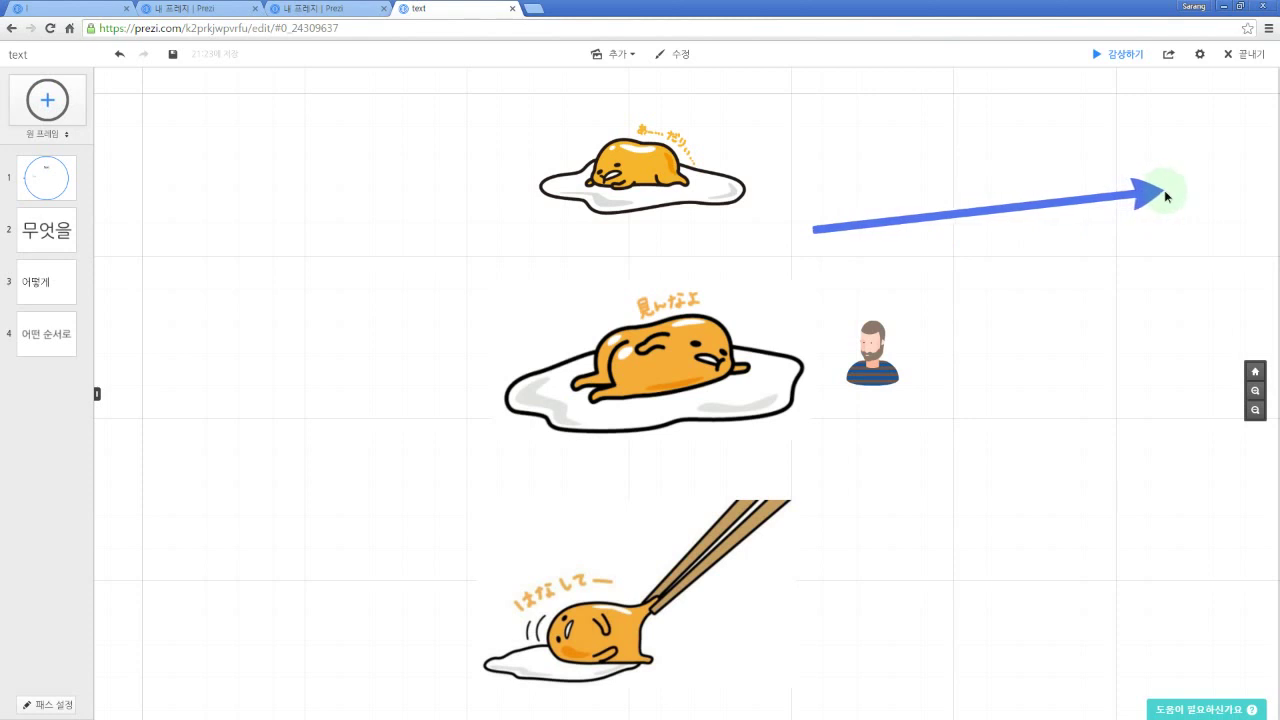
# Step: Draw a straight line toward the middle egg, then delete it
pyautogui.click(634, 60)
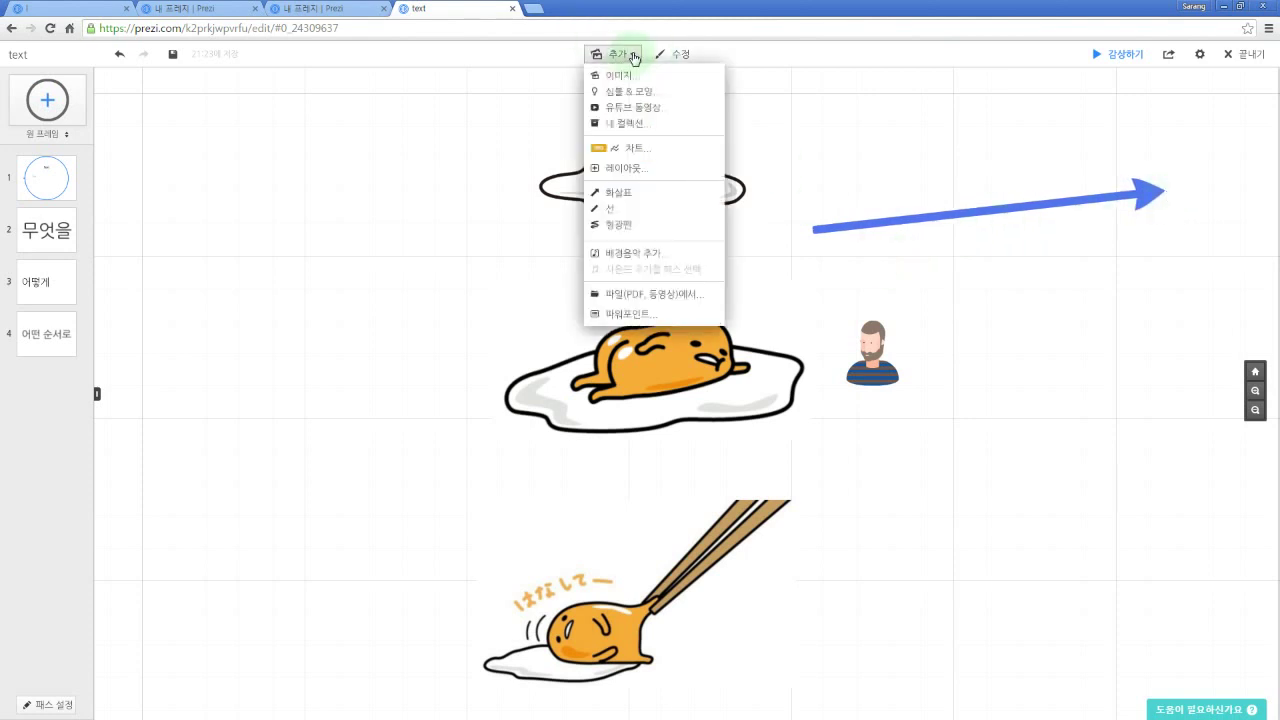
pyautogui.click(578, 232)
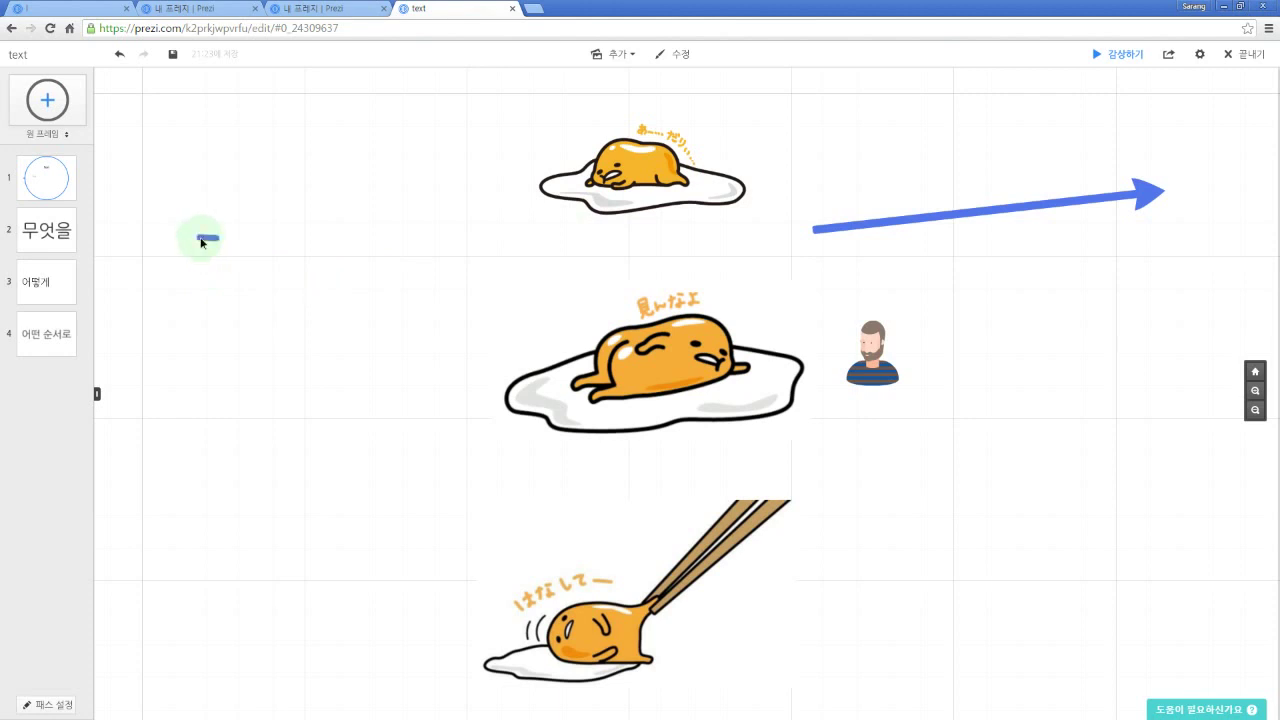
pyautogui.moveTo(213, 242); pyautogui.dragTo(503, 304)
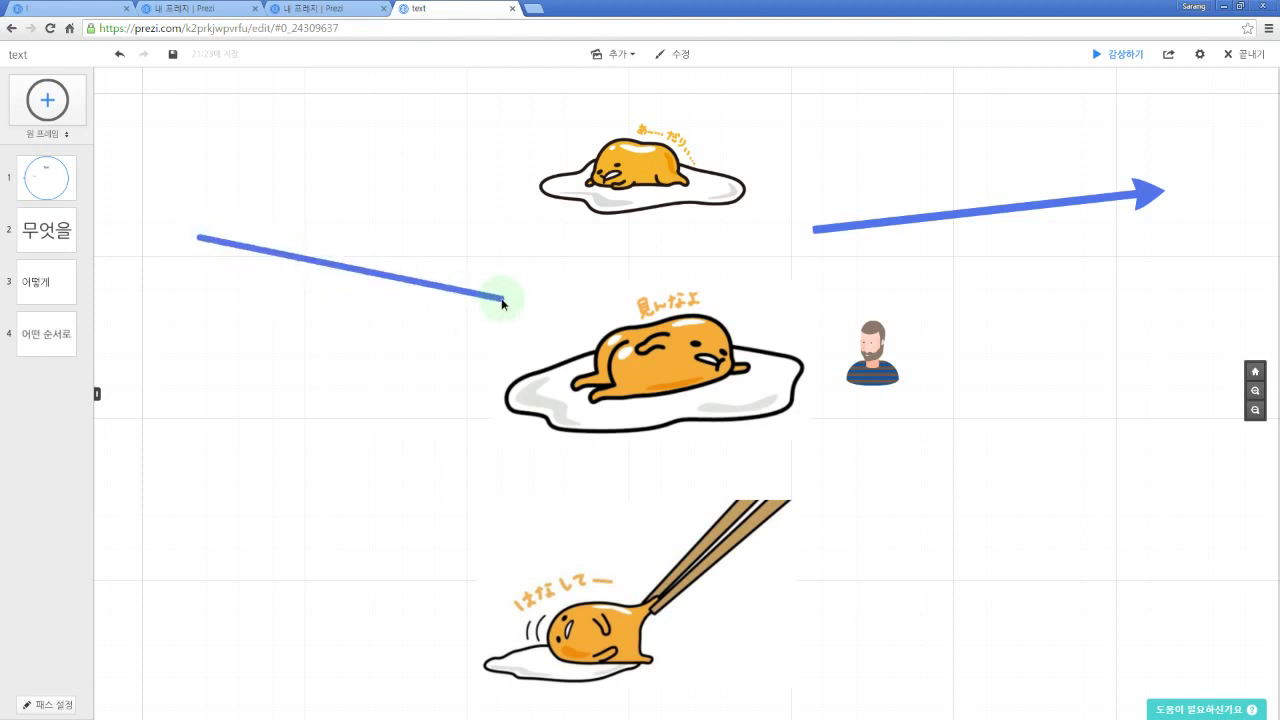
pyautogui.moveTo(507, 303); pyautogui.dragTo(503, 304)
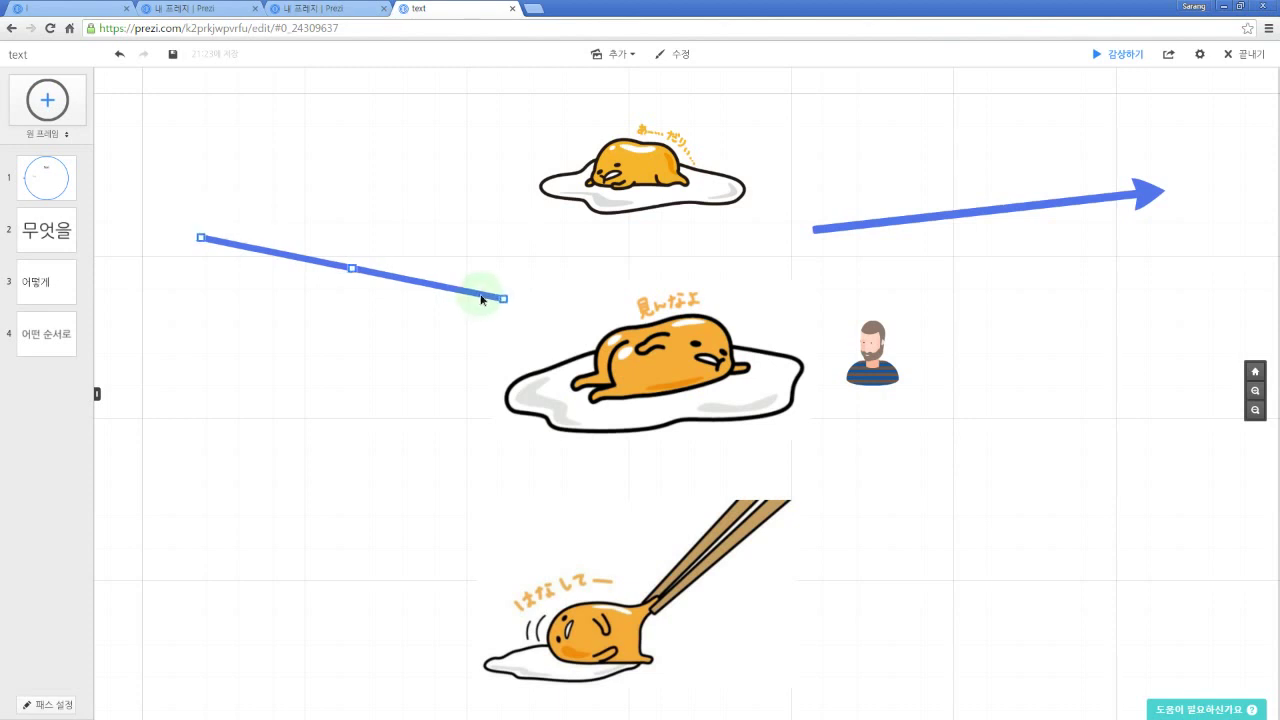
pyautogui.press('Delete')
pyautogui.click(628, 55)
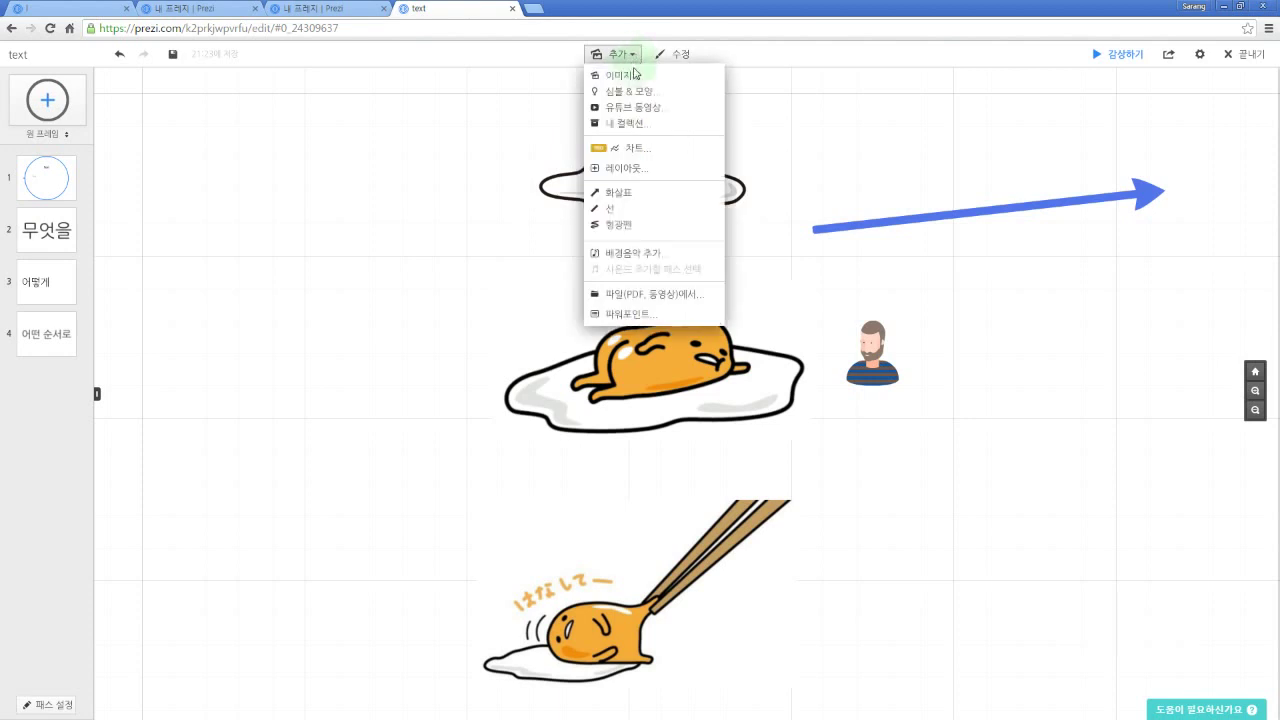
# Step: Draw a yellow highlighter zigzag, then move it up-left and adjust its size
pyautogui.click(627, 232)
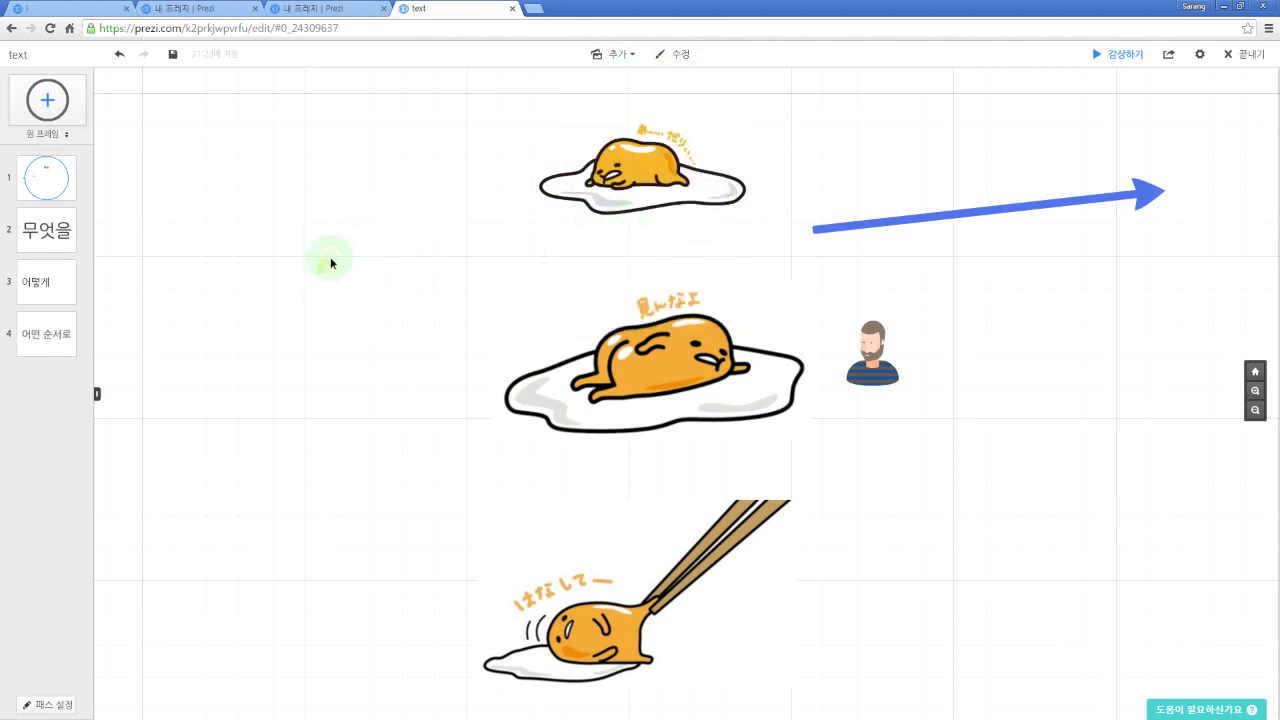
pyautogui.moveTo(331, 260)
pyautogui.mouseDown()
pyautogui.moveTo(429, 277)
pyautogui.moveTo(566, 240)
pyautogui.mouseUp()
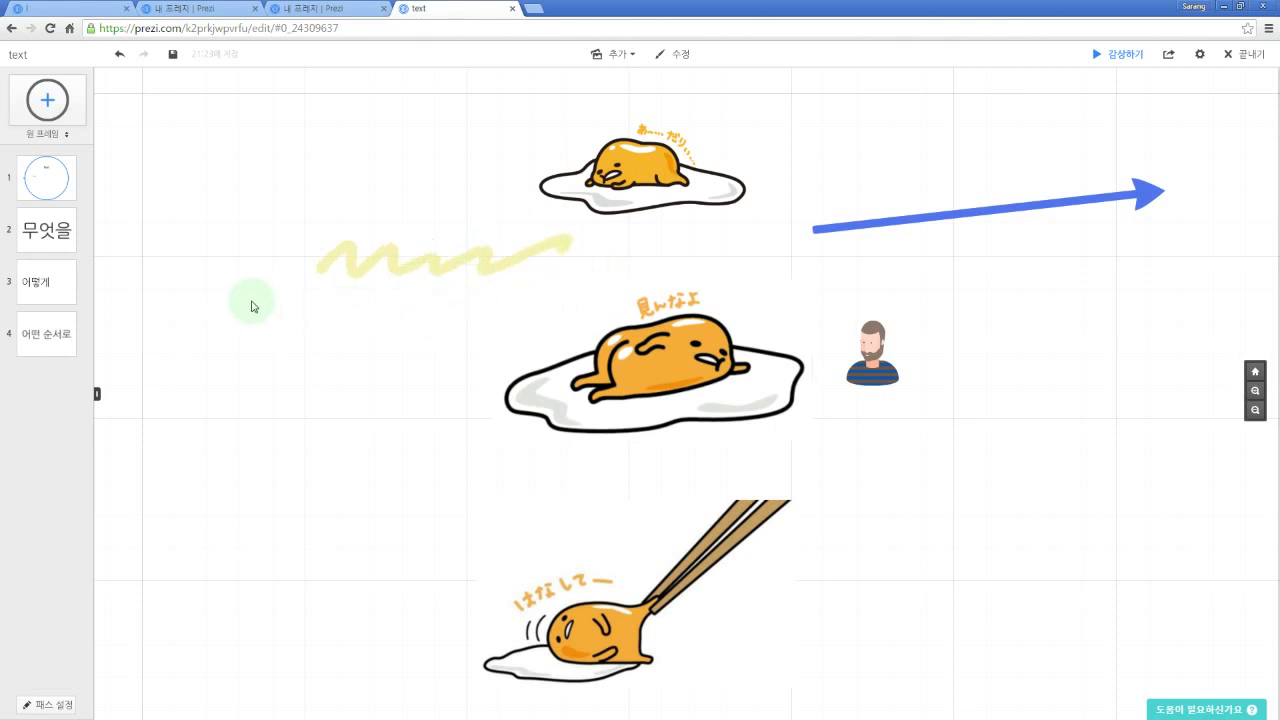
pyautogui.moveTo(249, 302); pyautogui.dragTo(303, 328)
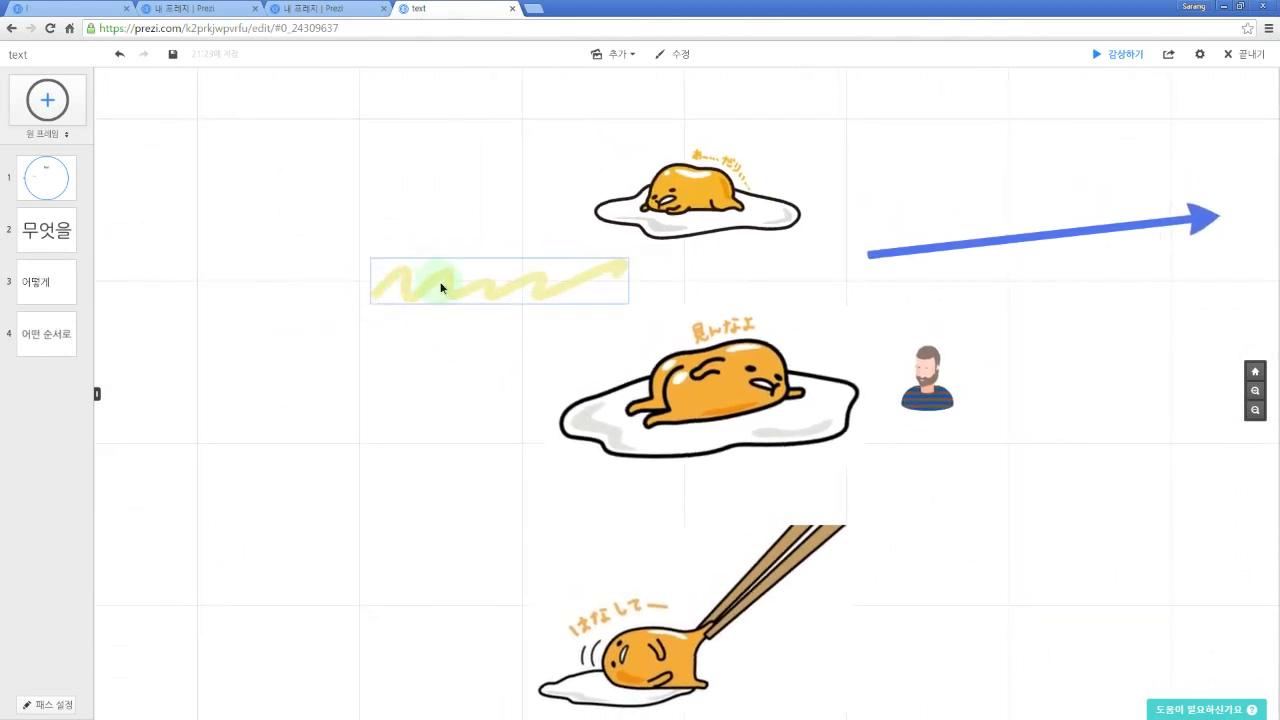
pyautogui.click(490, 286)
pyautogui.moveTo(500, 286)
pyautogui.mouseDown()
pyautogui.moveTo(415, 243)
pyautogui.moveTo(467, 252)
pyautogui.mouseUp()
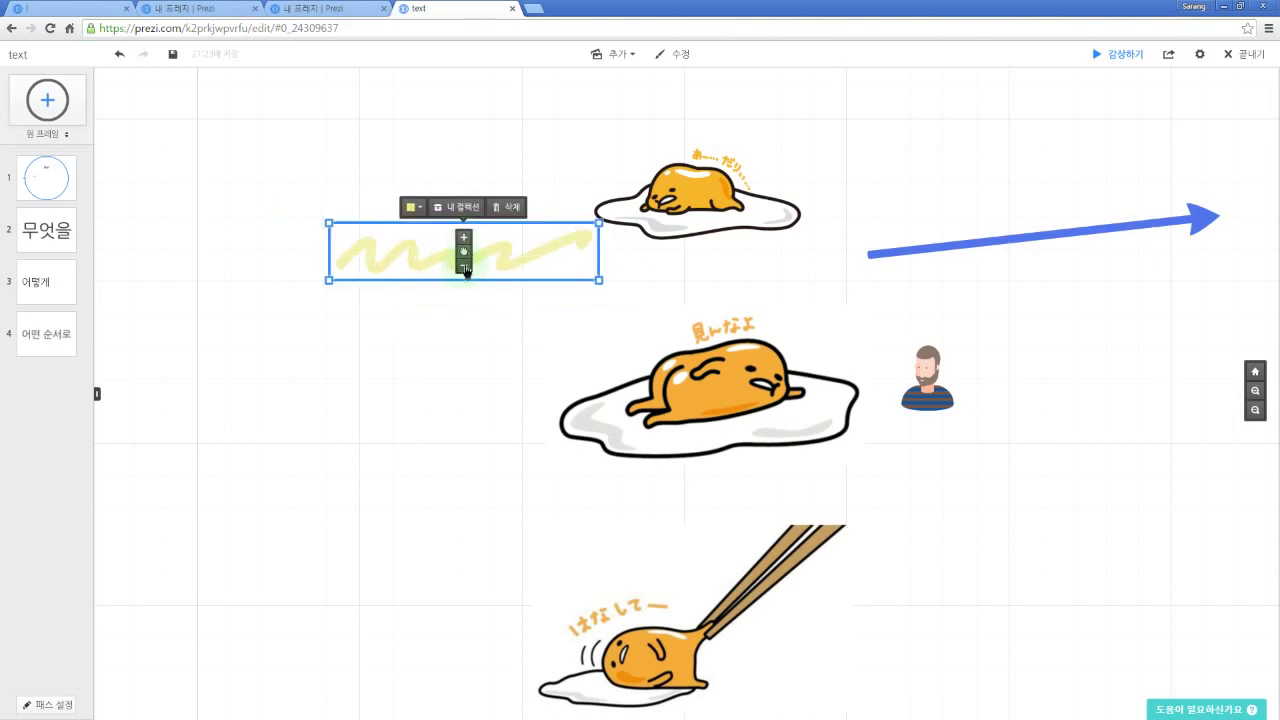
pyautogui.click(465, 267)
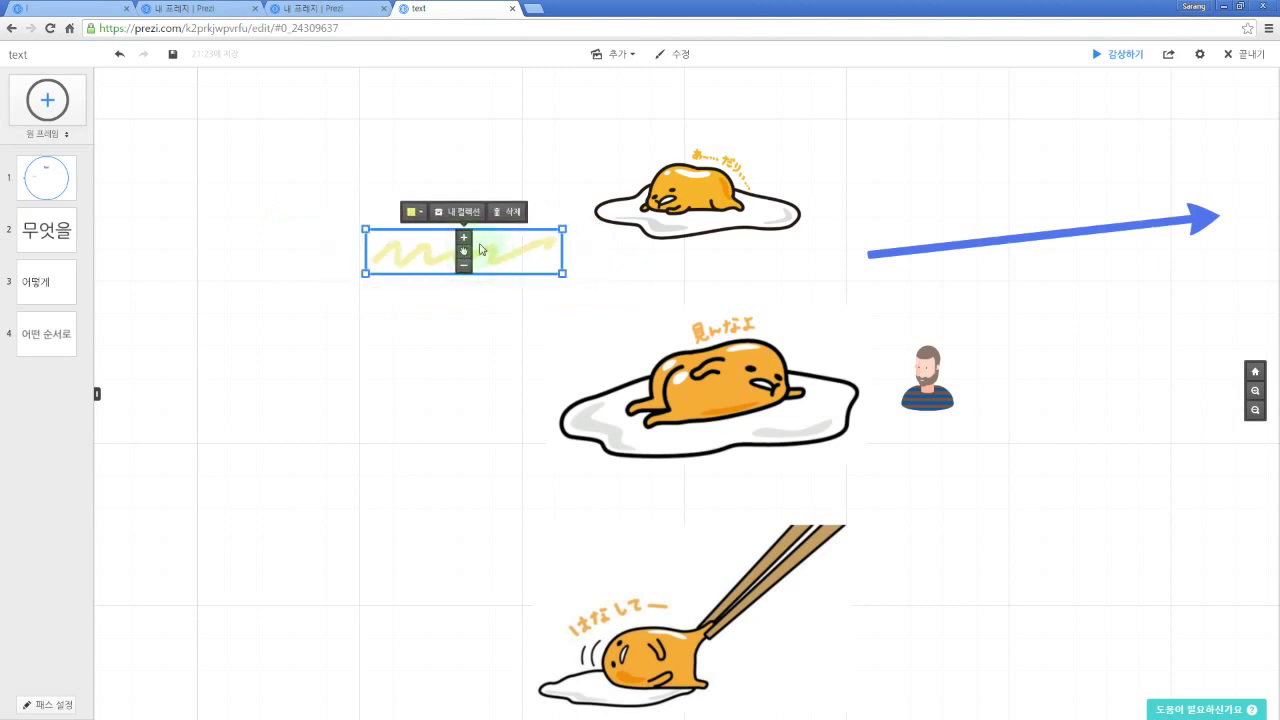
pyautogui.click(464, 240)
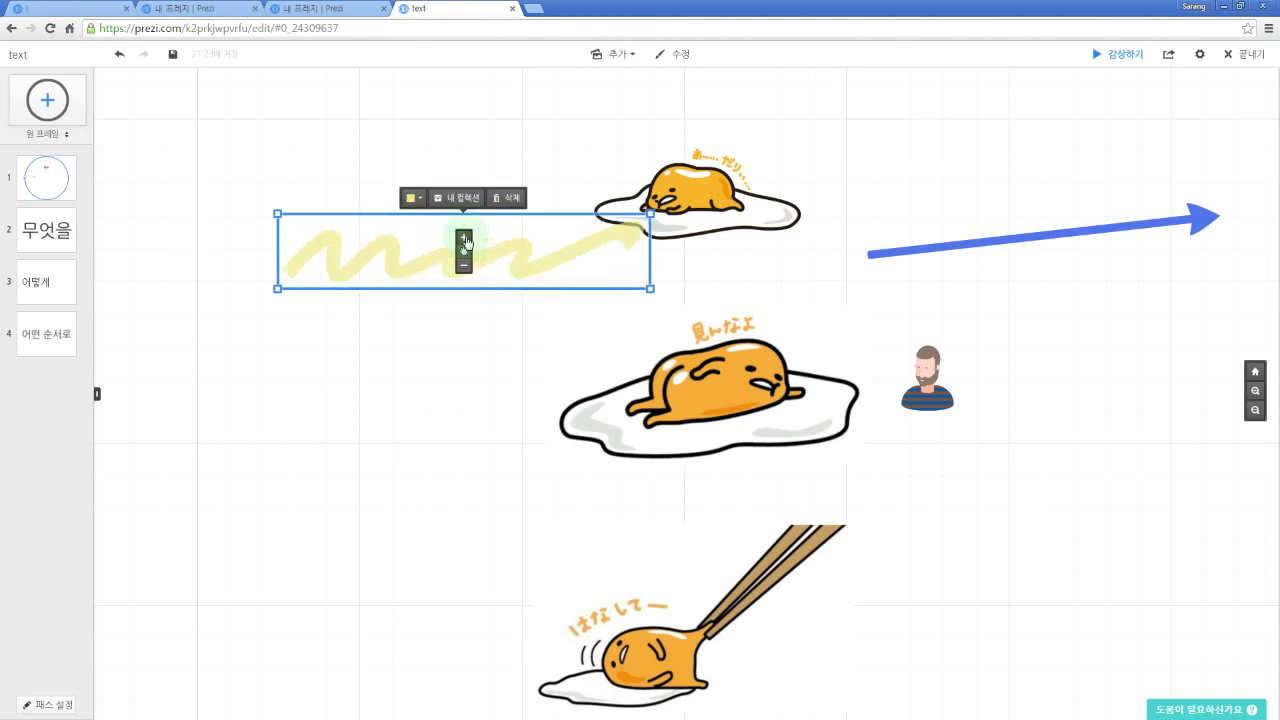
pyautogui.click(465, 239)
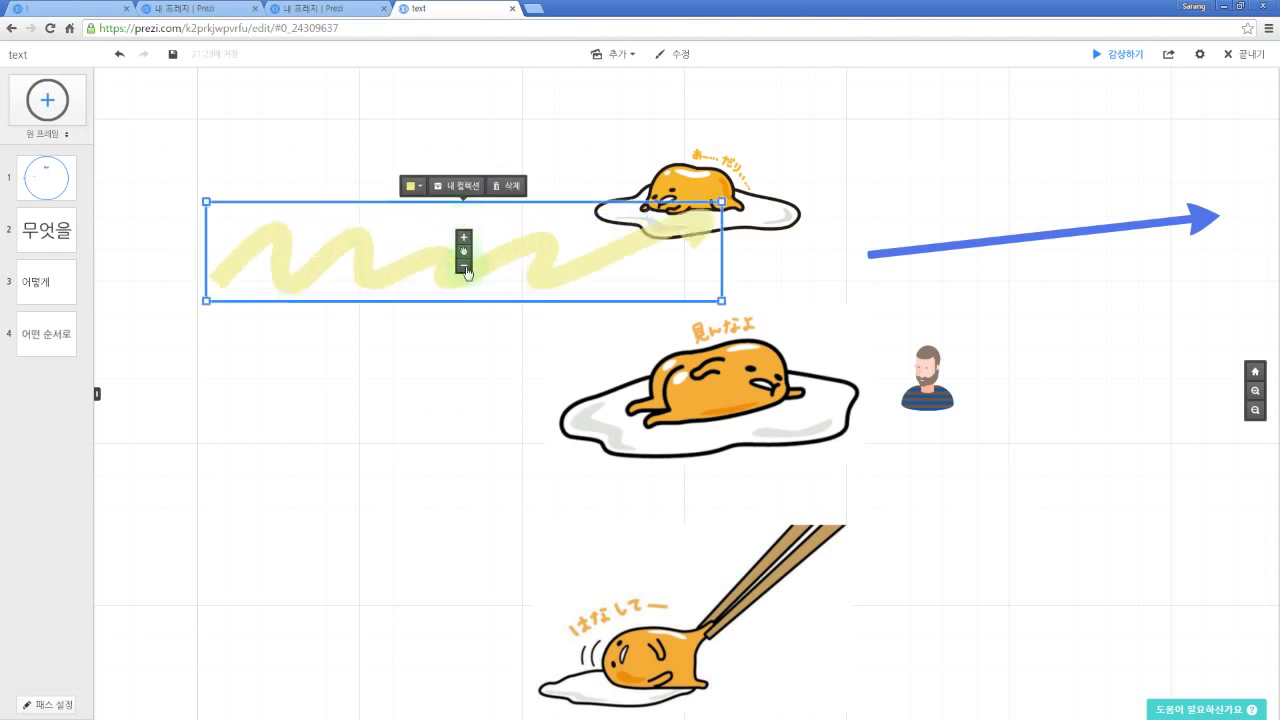
pyautogui.click(465, 267)
pyautogui.click(465, 267)
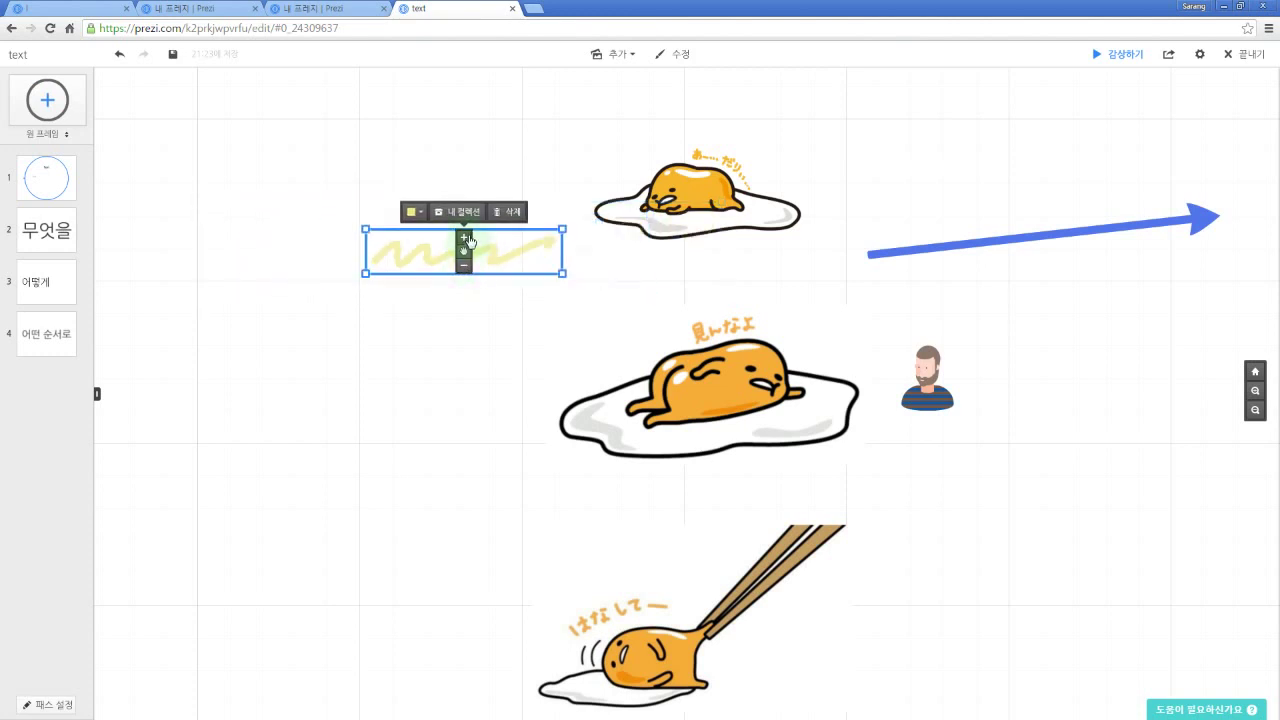
pyautogui.click(465, 239)
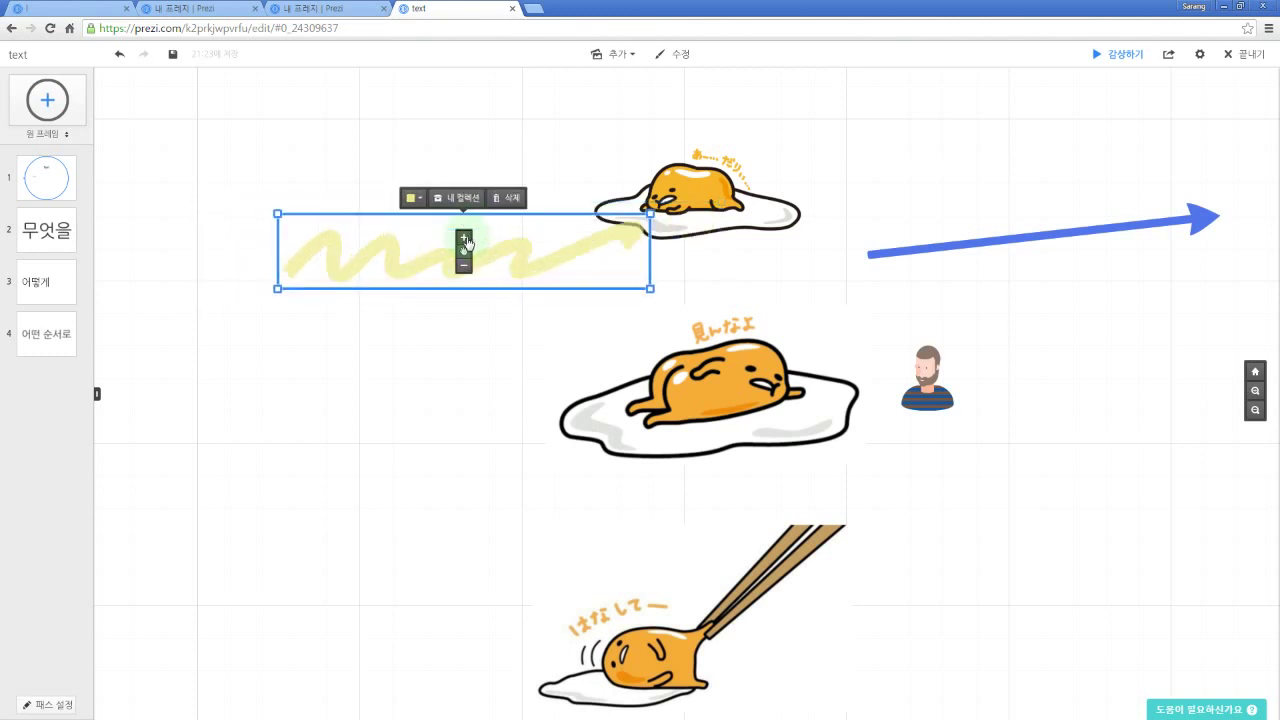
# Step: Recolour the zigzag dark grey and move it down-left beside the top egg
pyautogui.click(422, 200)
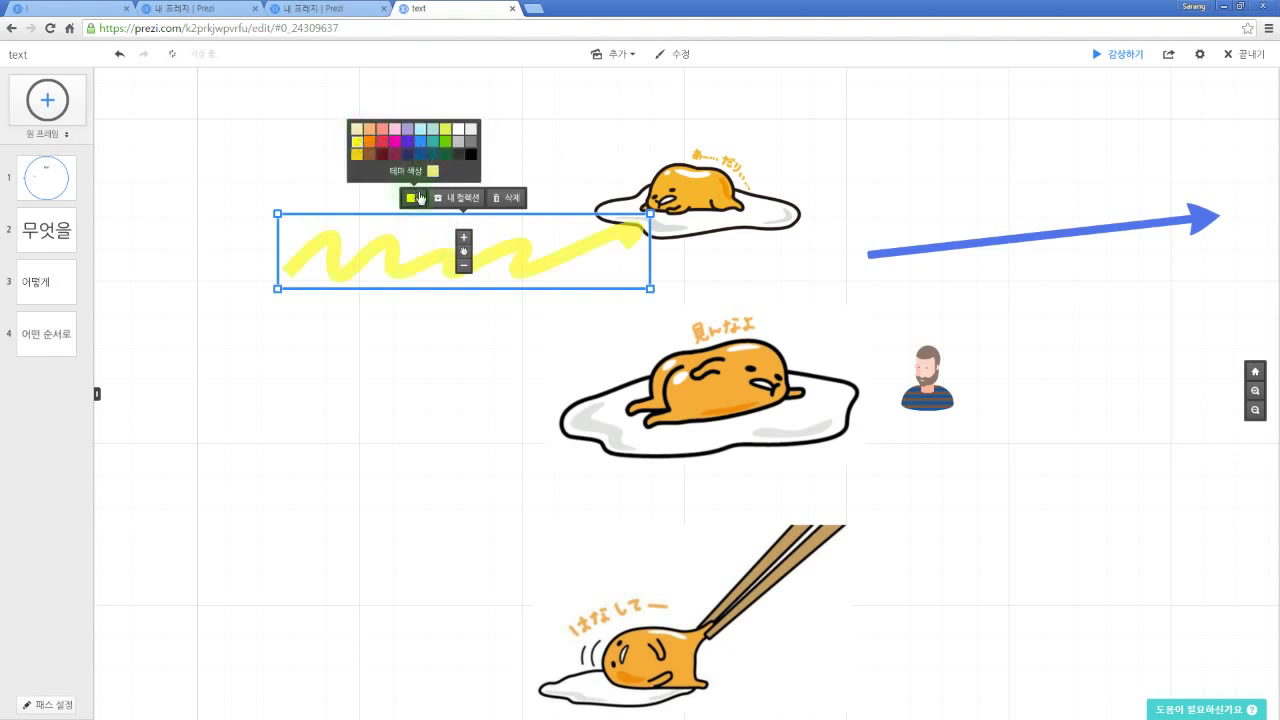
pyautogui.click(458, 144)
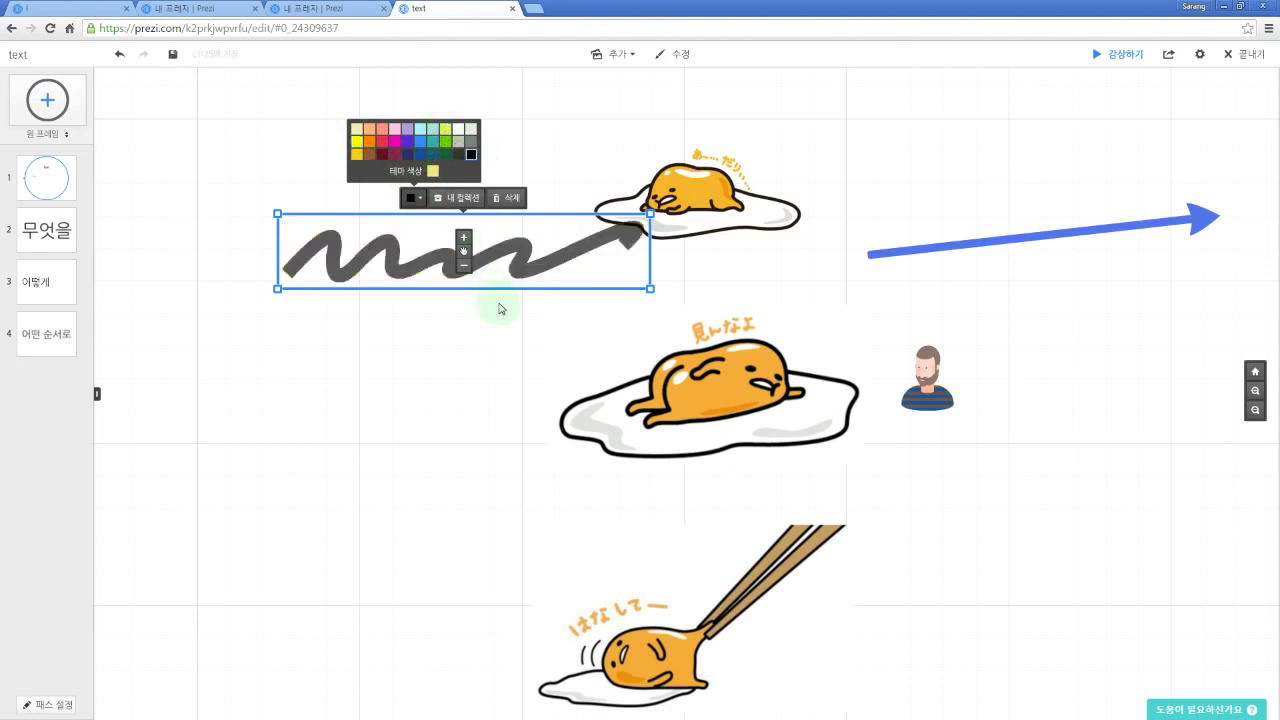
pyautogui.click(500, 306)
pyautogui.moveTo(481, 272); pyautogui.dragTo(438, 312)
pyautogui.click(971, 244)
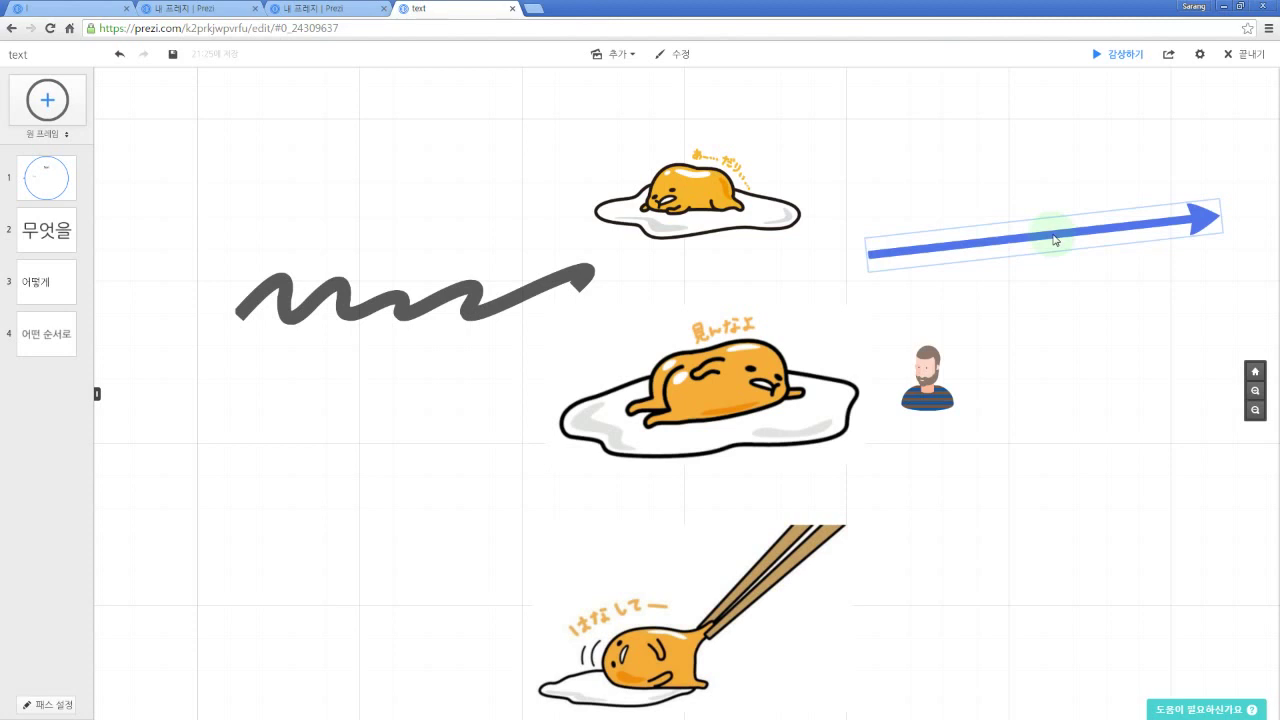
# Step: Shorten the blue arrow, swing it to point up-left, and bend it into a curve
pyautogui.click(1055, 240)
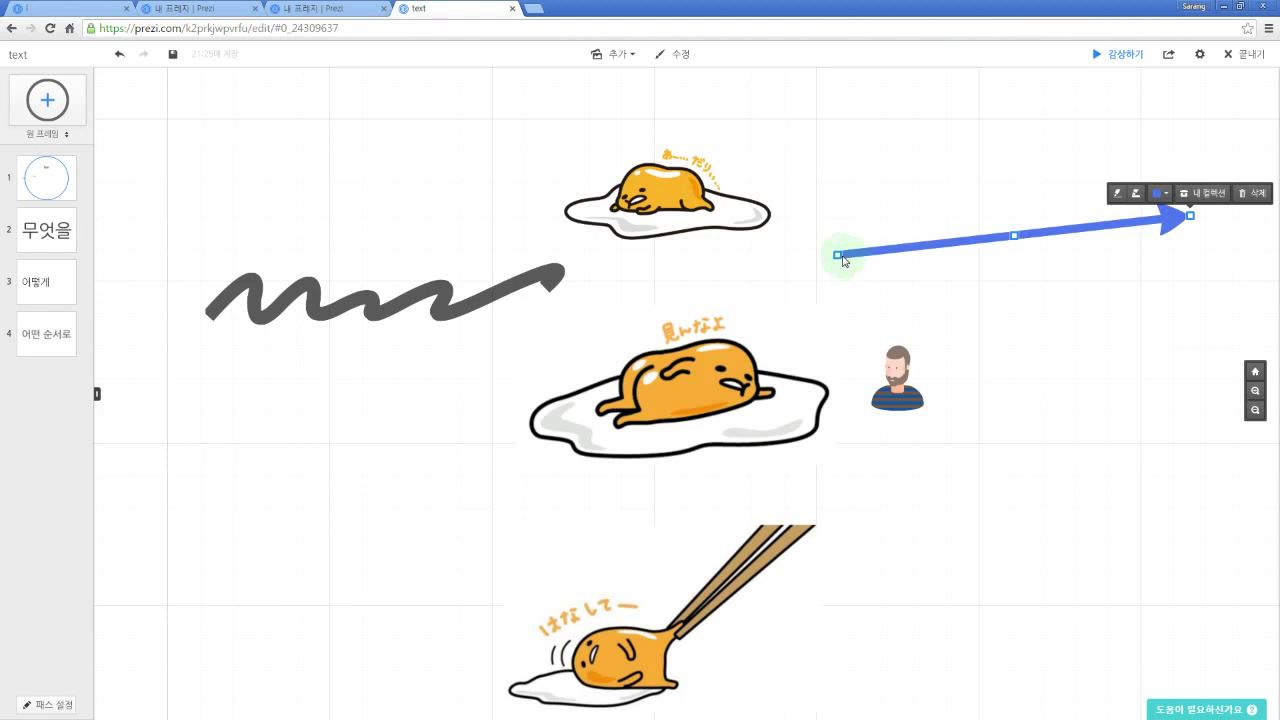
pyautogui.moveTo(840, 260); pyautogui.dragTo(944, 255)
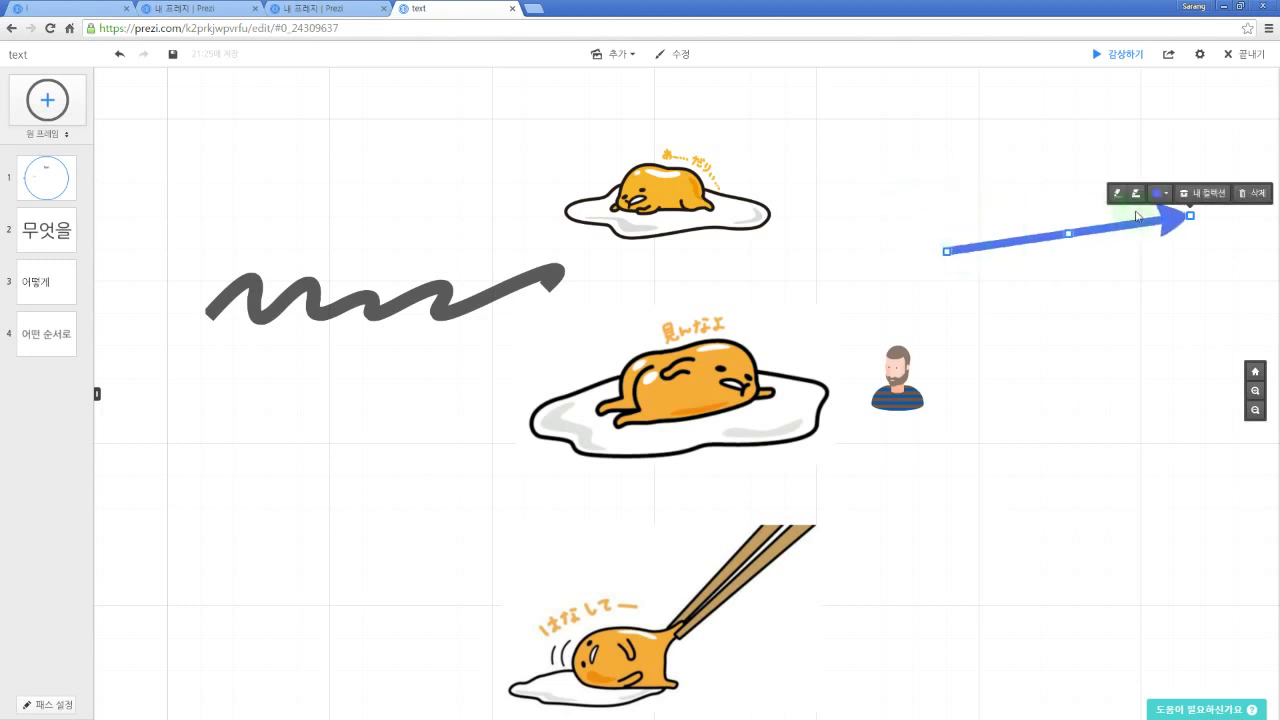
pyautogui.moveTo(1190, 214); pyautogui.dragTo(827, 164)
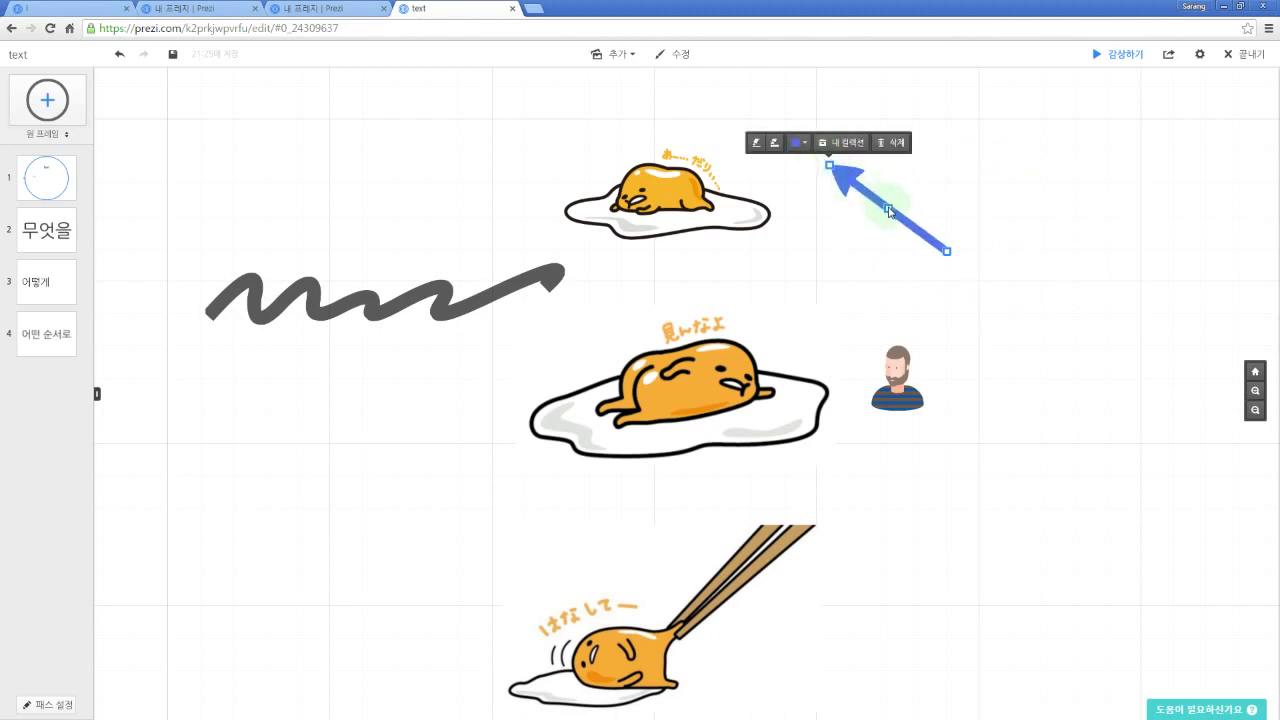
pyautogui.moveTo(889, 211); pyautogui.dragTo(866, 237)
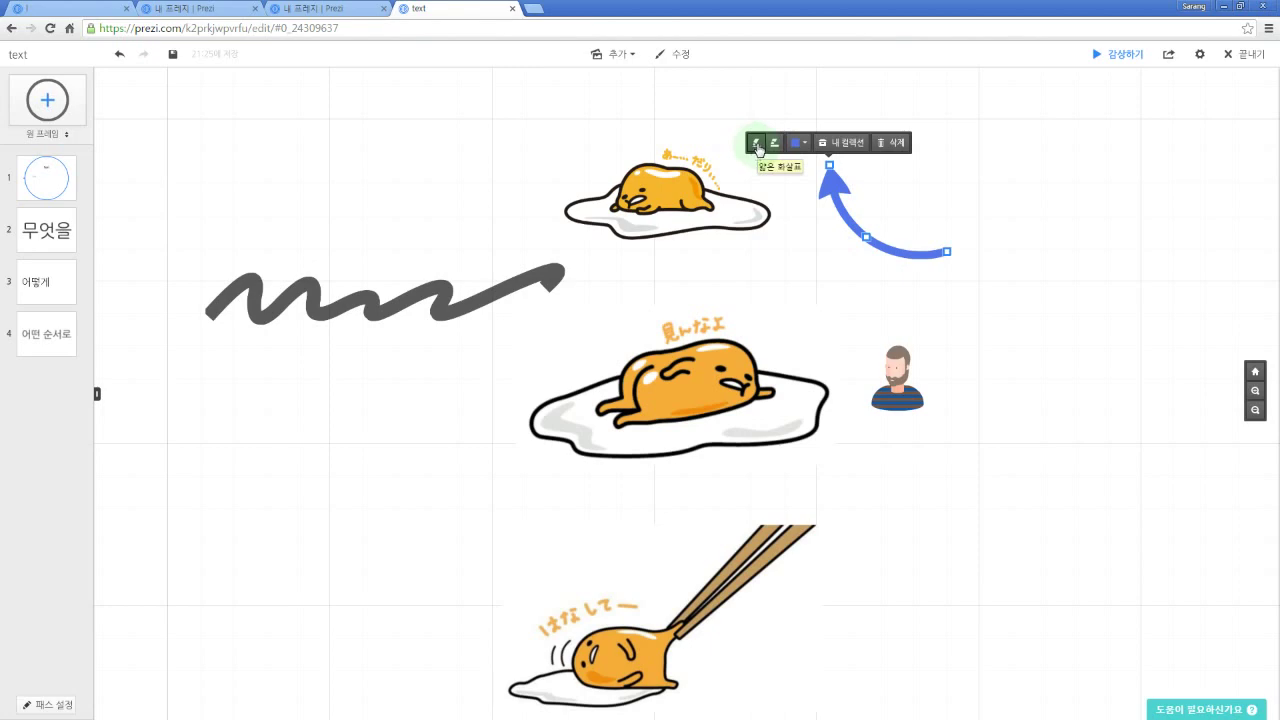
# Step: Make the curved arrow thick and colour it orange
pyautogui.click(775, 146)
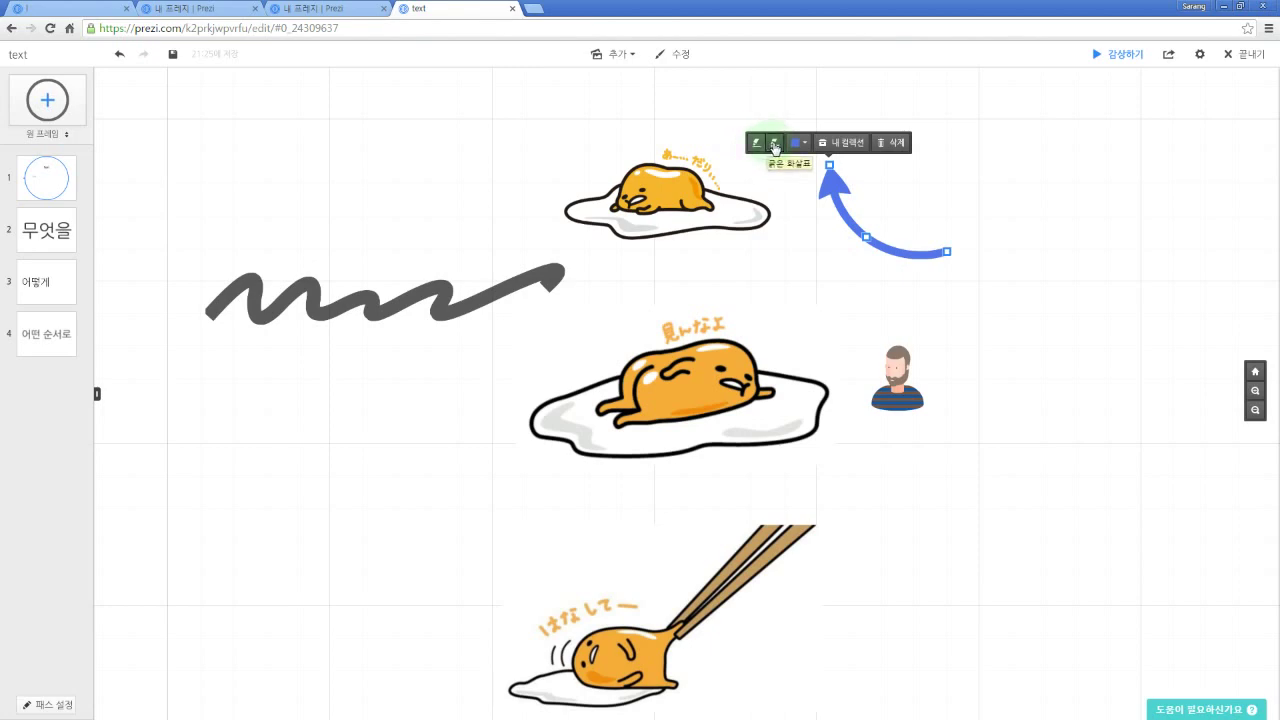
pyautogui.click(760, 147)
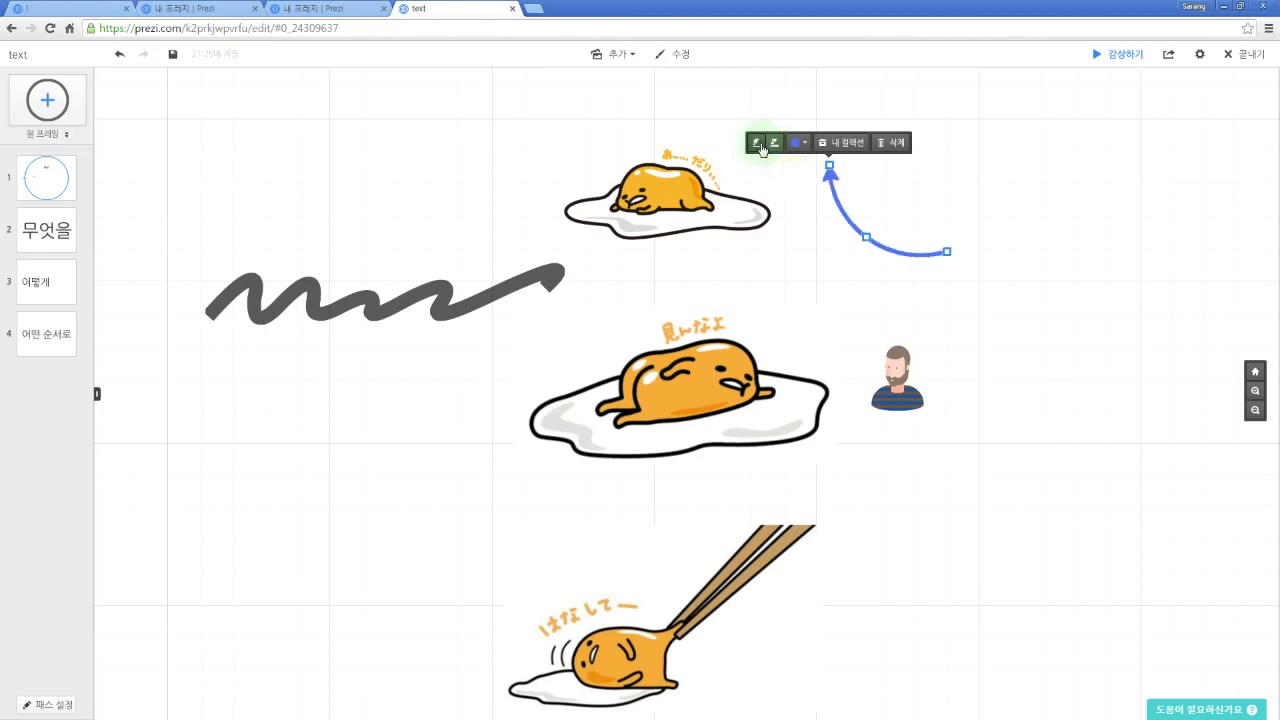
pyautogui.click(760, 147)
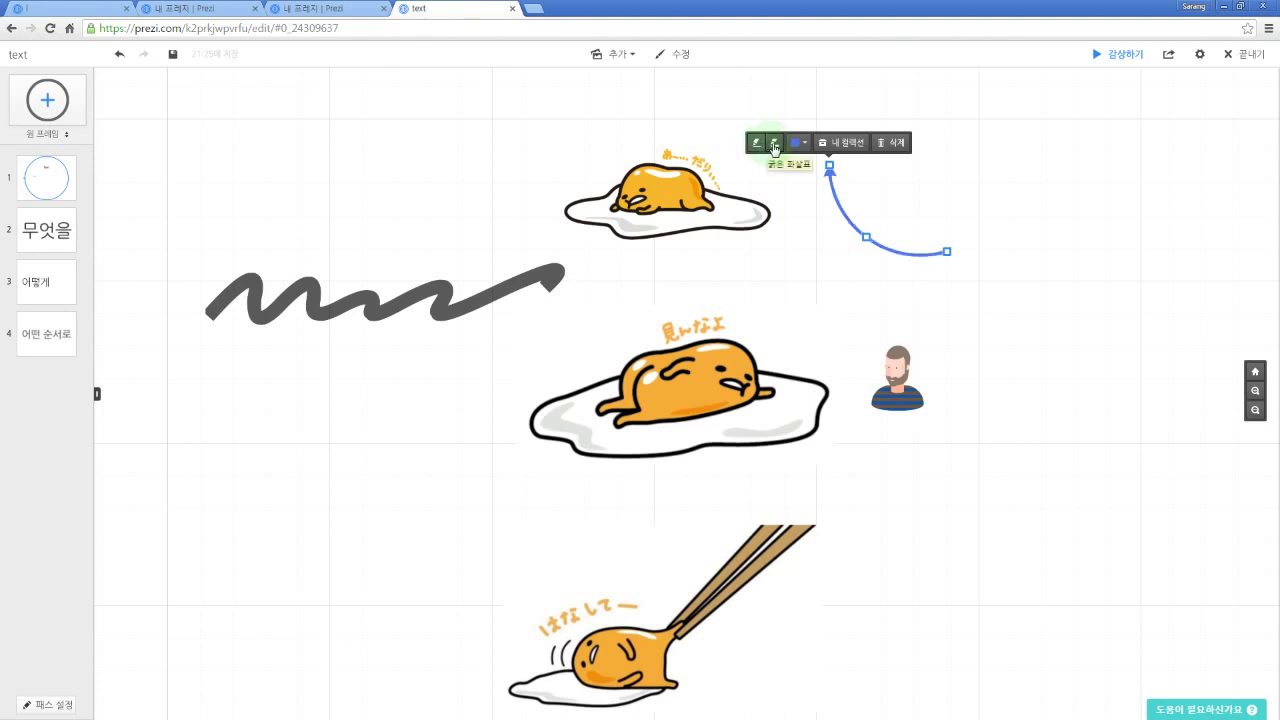
pyautogui.click(776, 148)
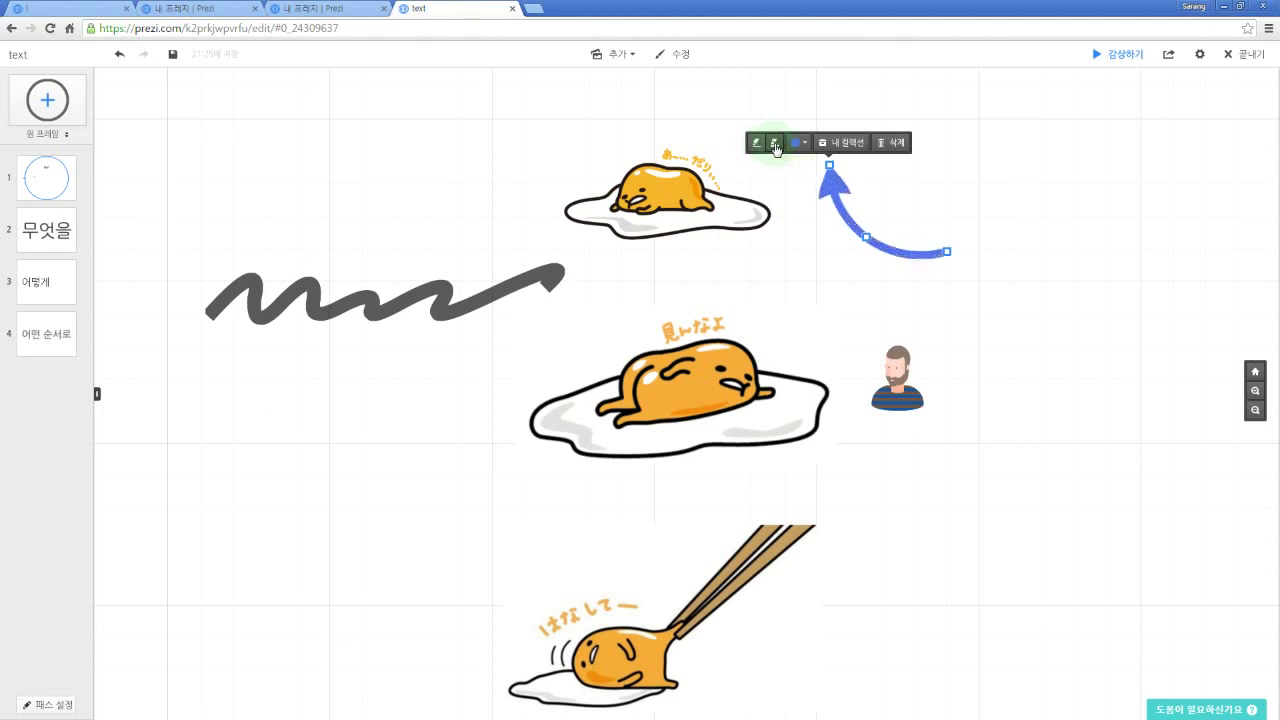
pyautogui.click(776, 148)
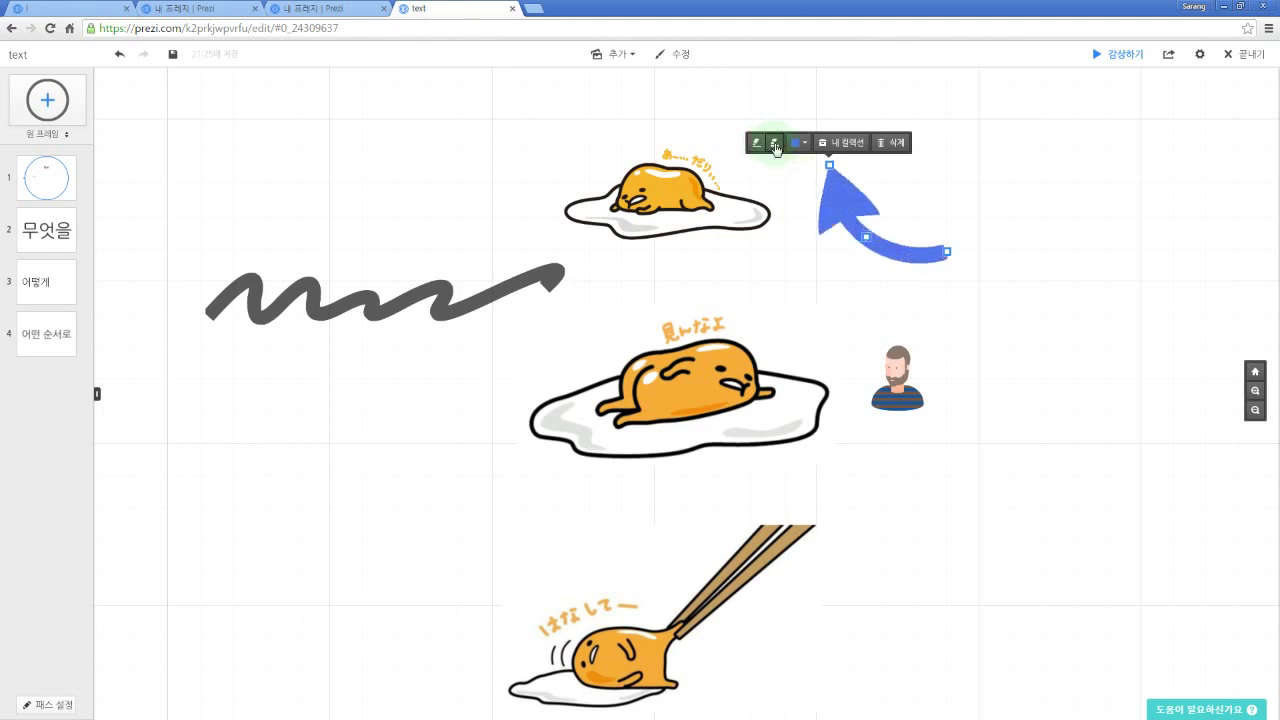
pyautogui.click(776, 148)
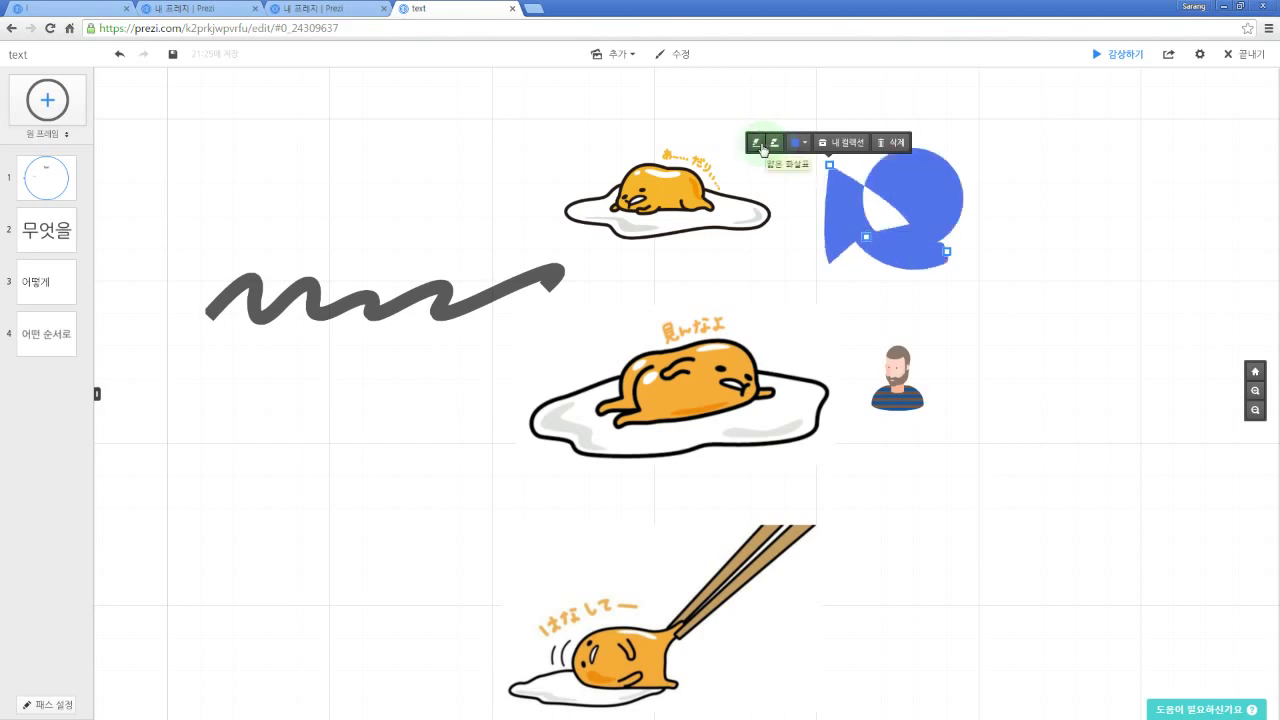
pyautogui.click(757, 143)
pyautogui.click(799, 145)
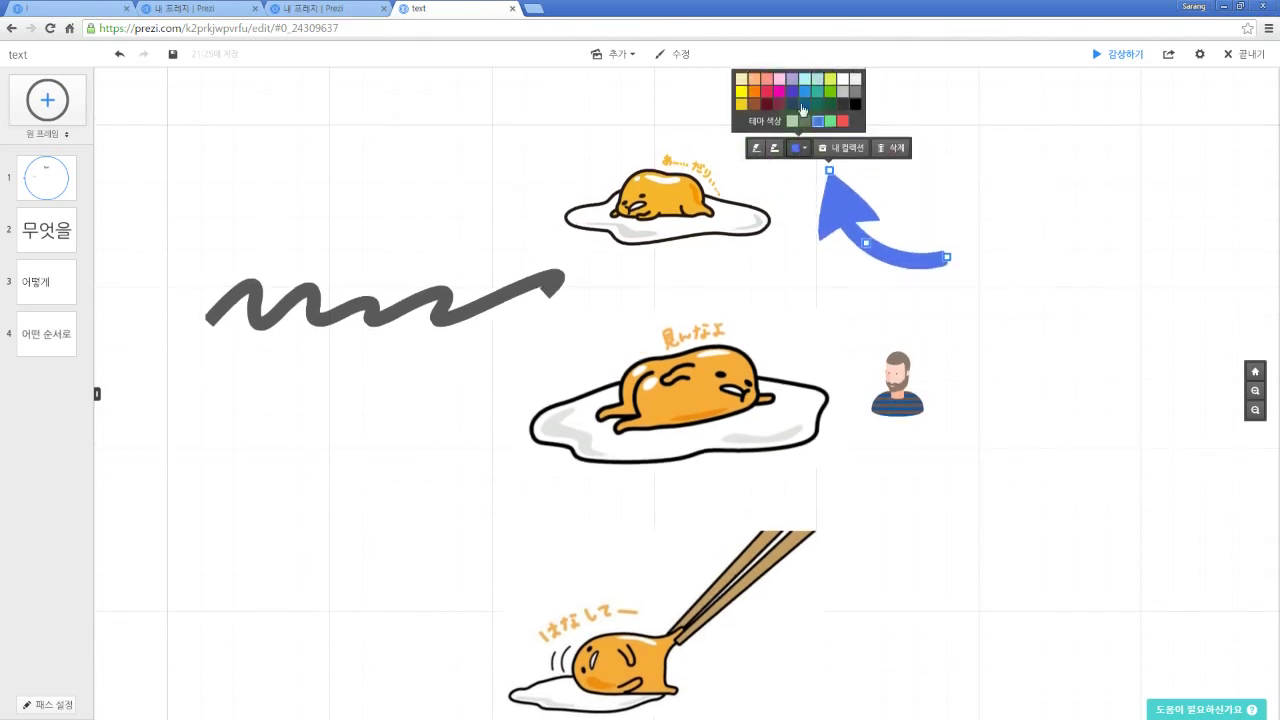
pyautogui.click(792, 97)
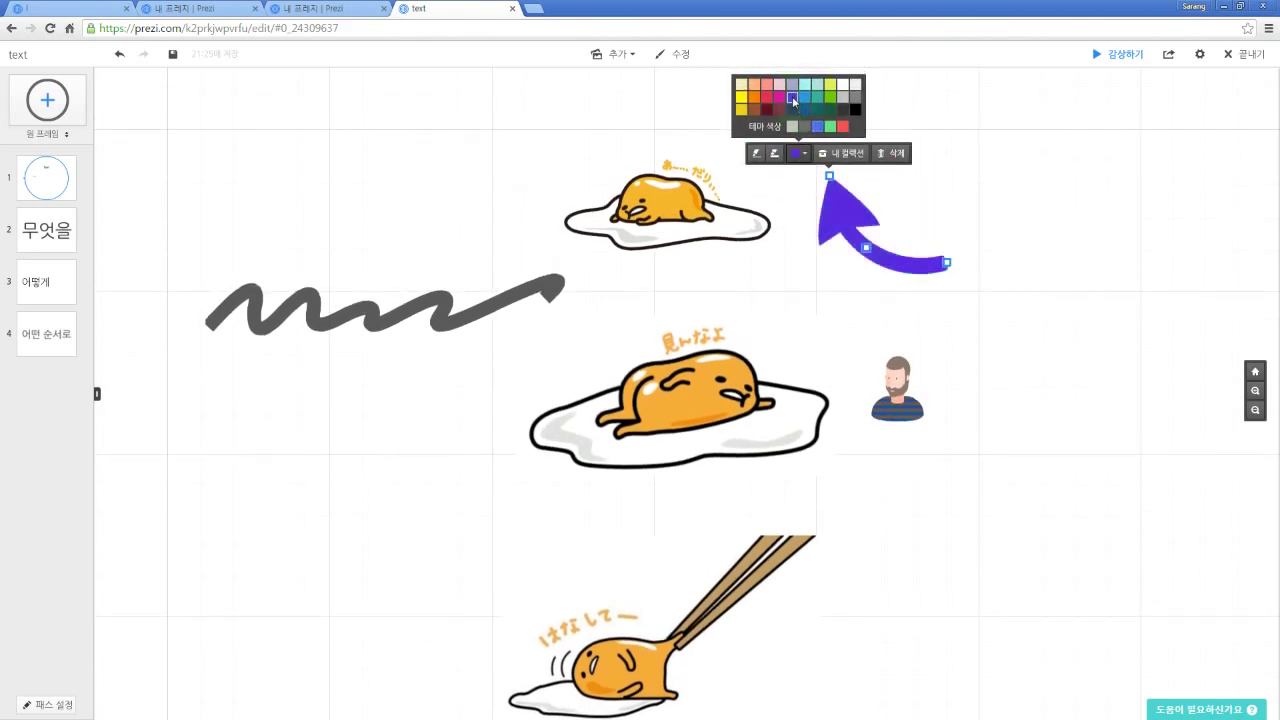
pyautogui.click(843, 86)
pyautogui.click(843, 112)
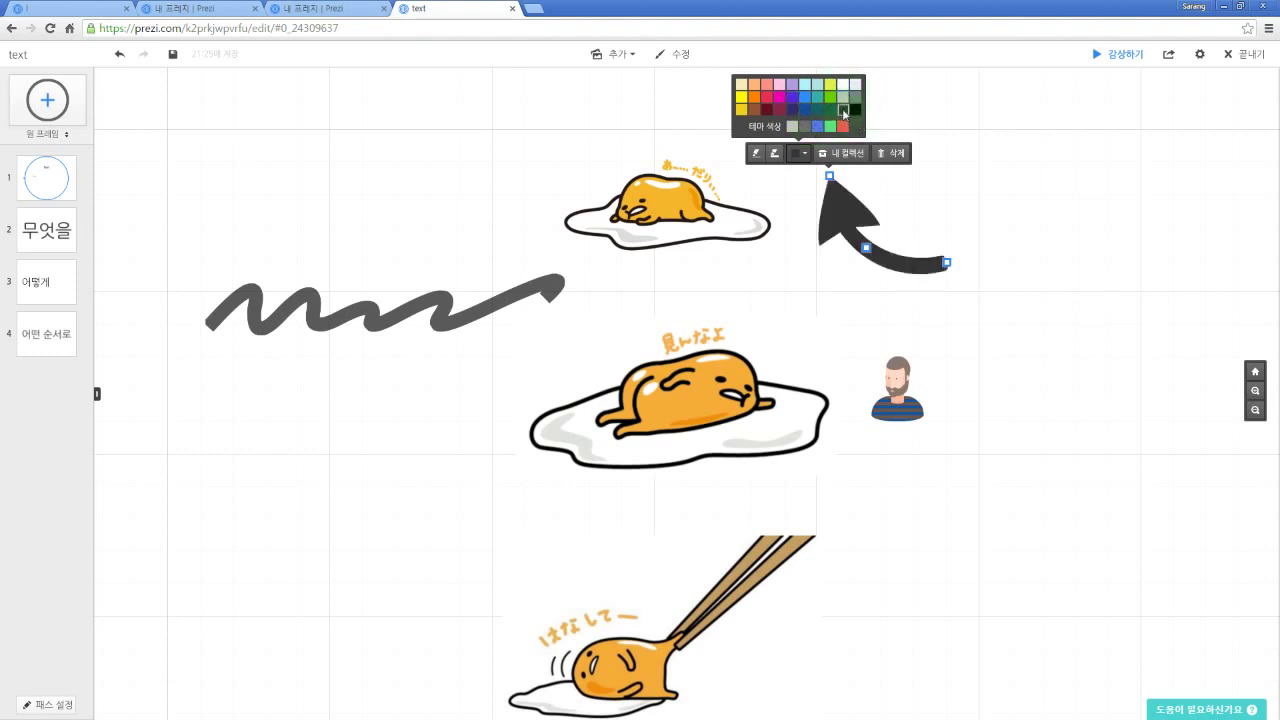
pyautogui.click(759, 102)
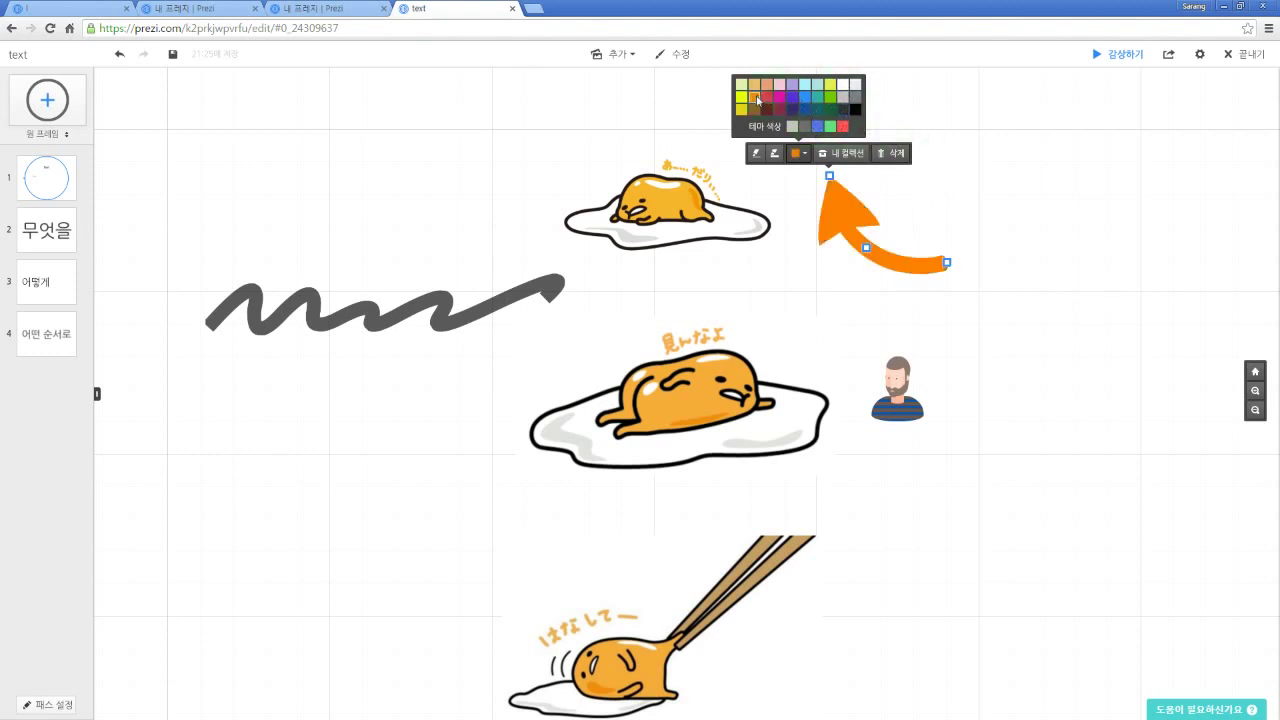
pyautogui.click(1007, 195)
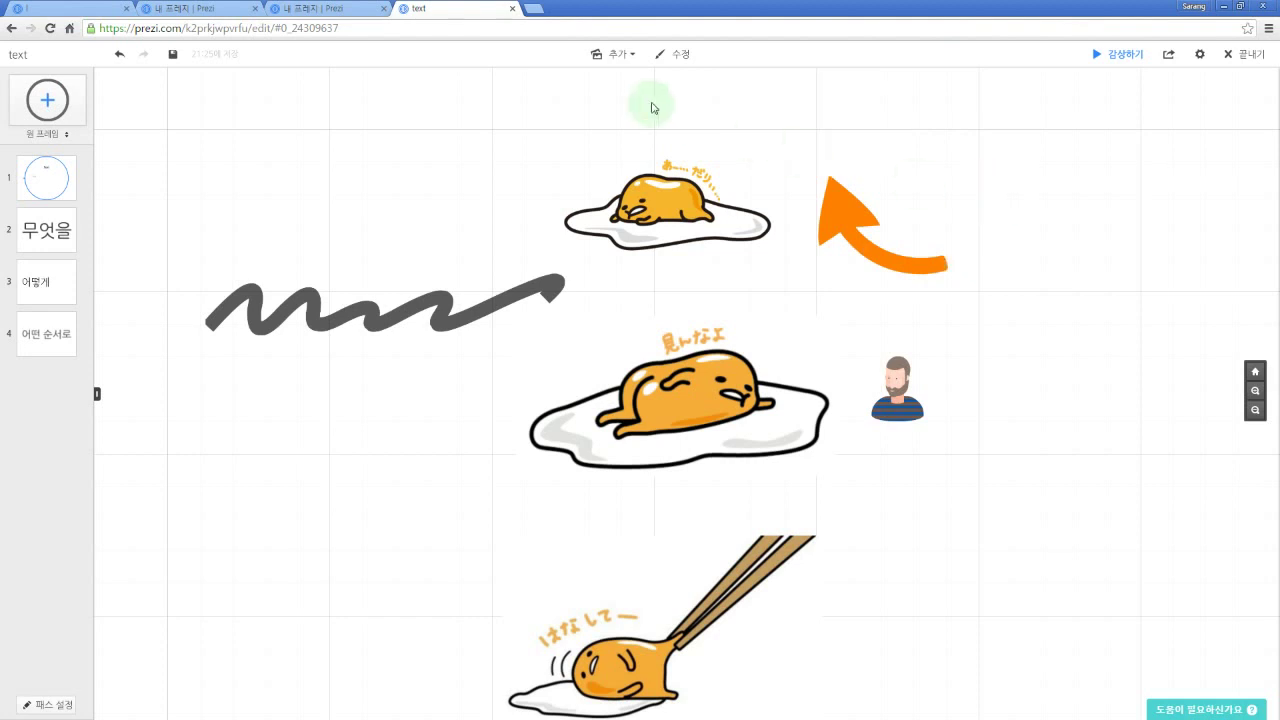
# Step: Start importing the commegg PowerPoint file into the presentation
pyautogui.click(626, 54)
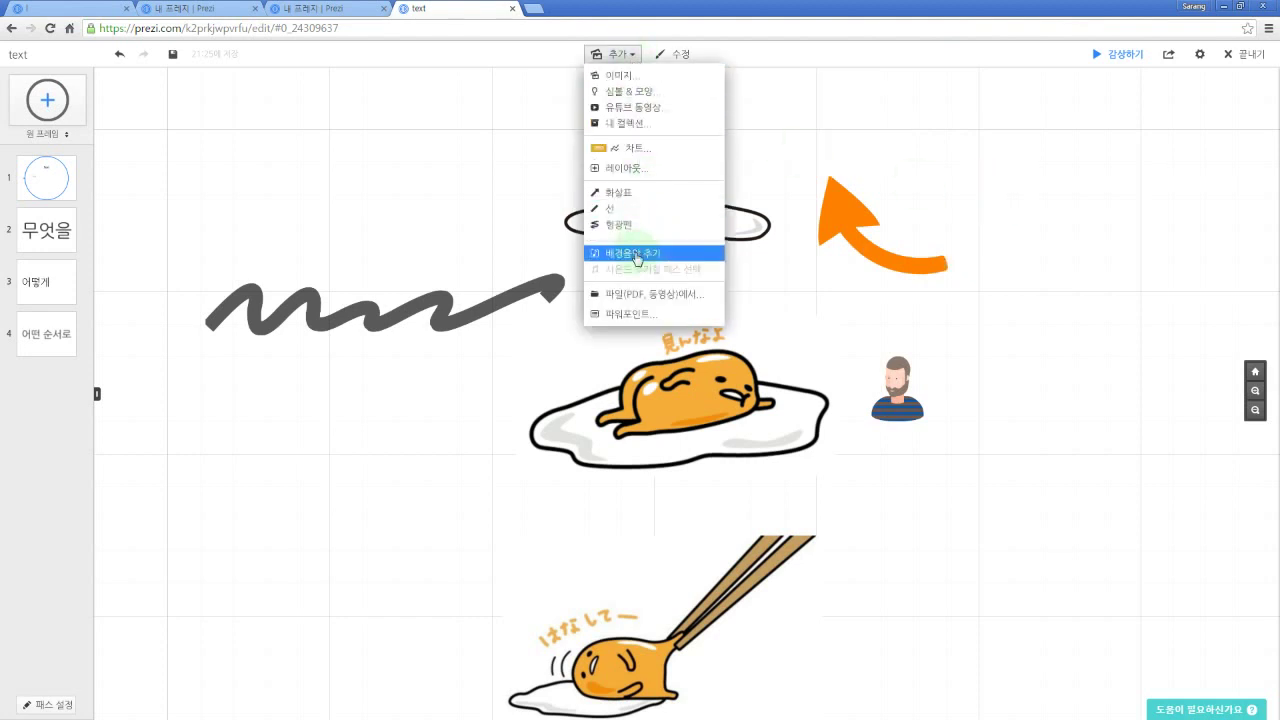
pyautogui.click(657, 317)
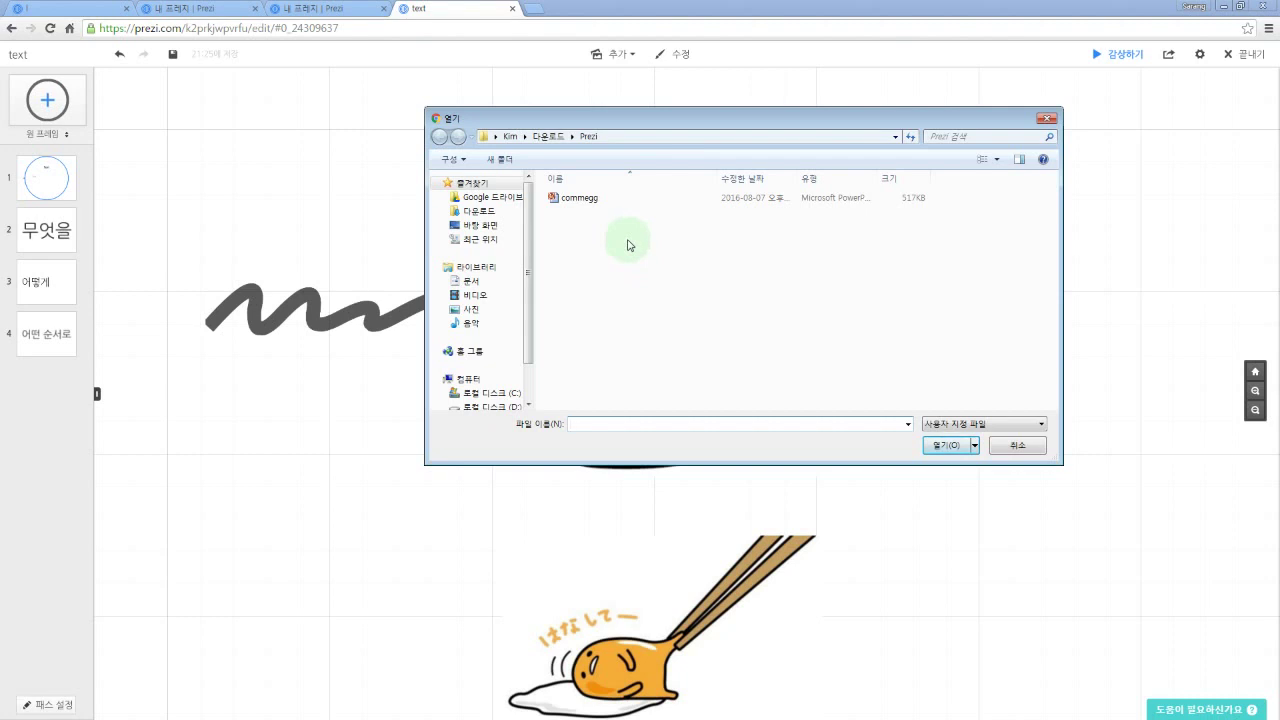
pyautogui.doubleClick(583, 199)
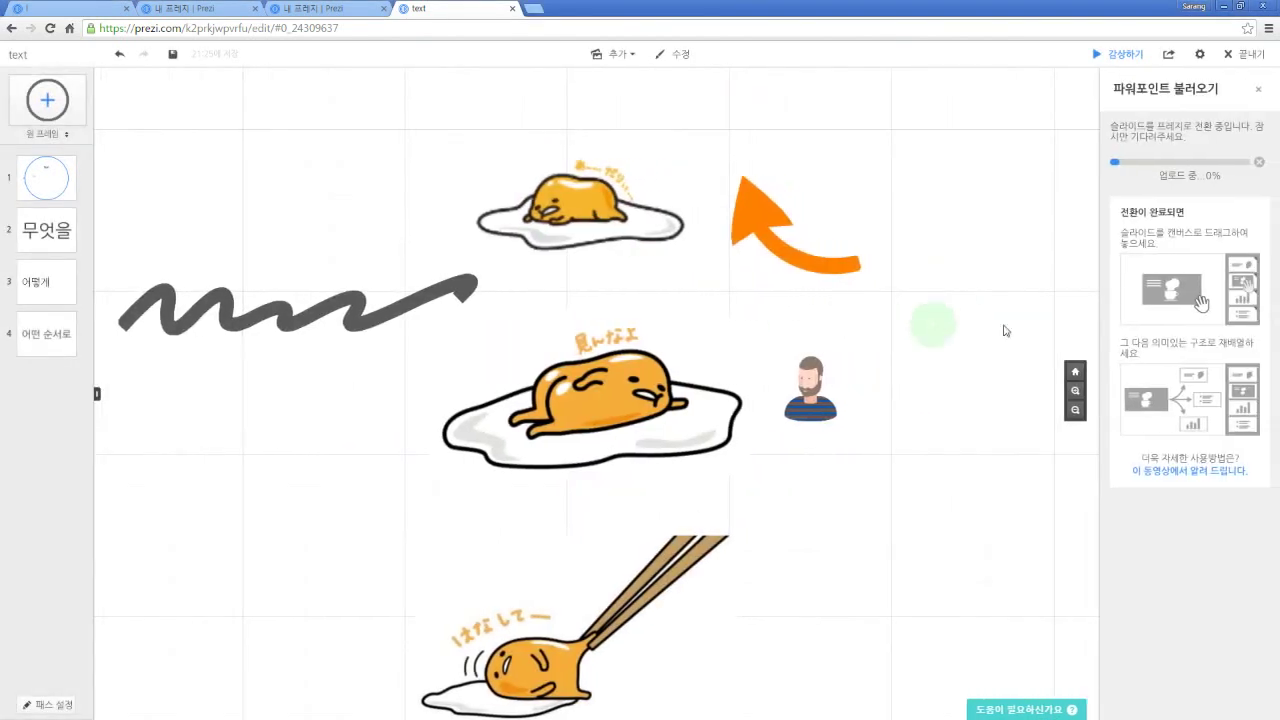
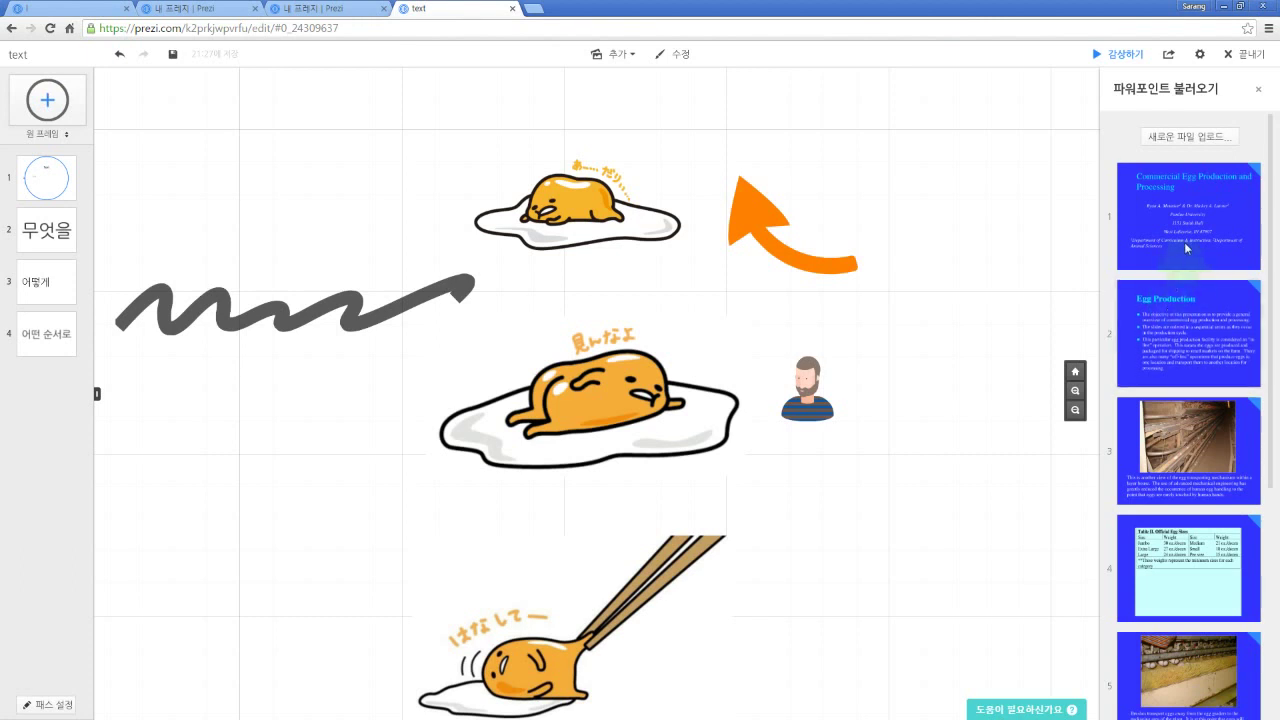
# Step: Insert slide 1, 'Commercial Egg Production and Processing', onto the canvas as path step 5
pyautogui.scroll(-4, 1203, 353)
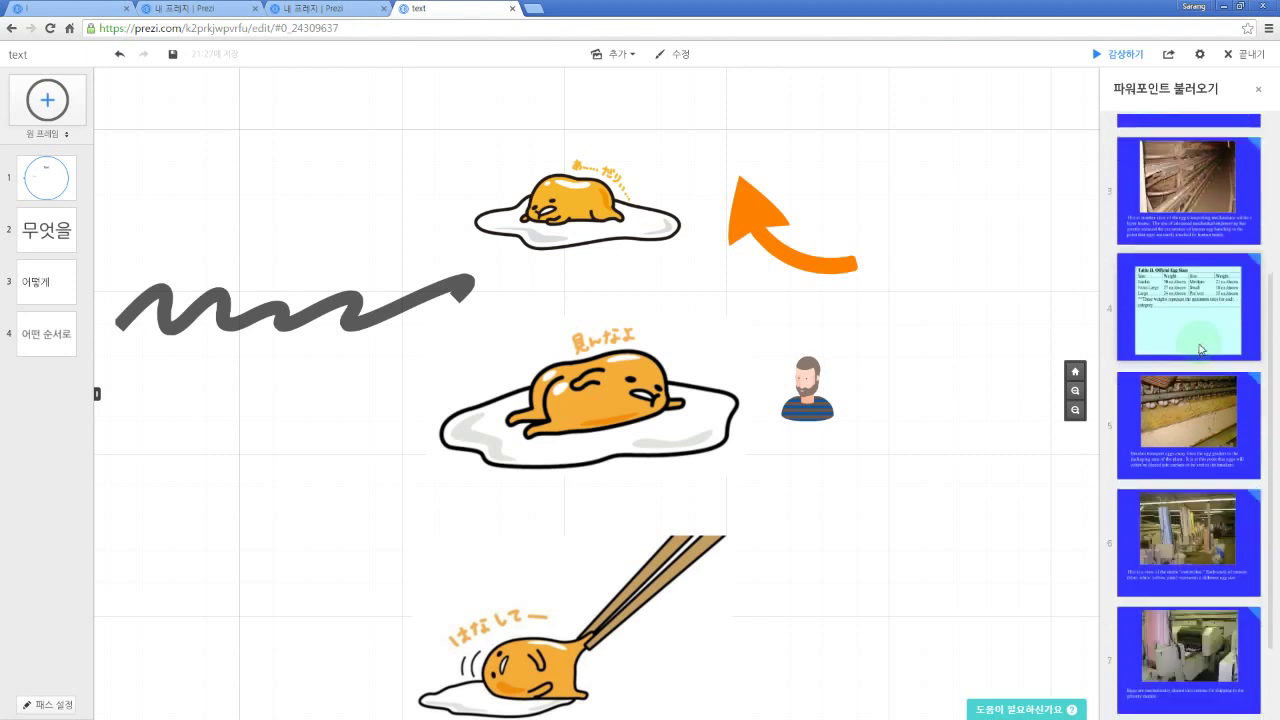
pyautogui.scroll(5, 1207, 441)
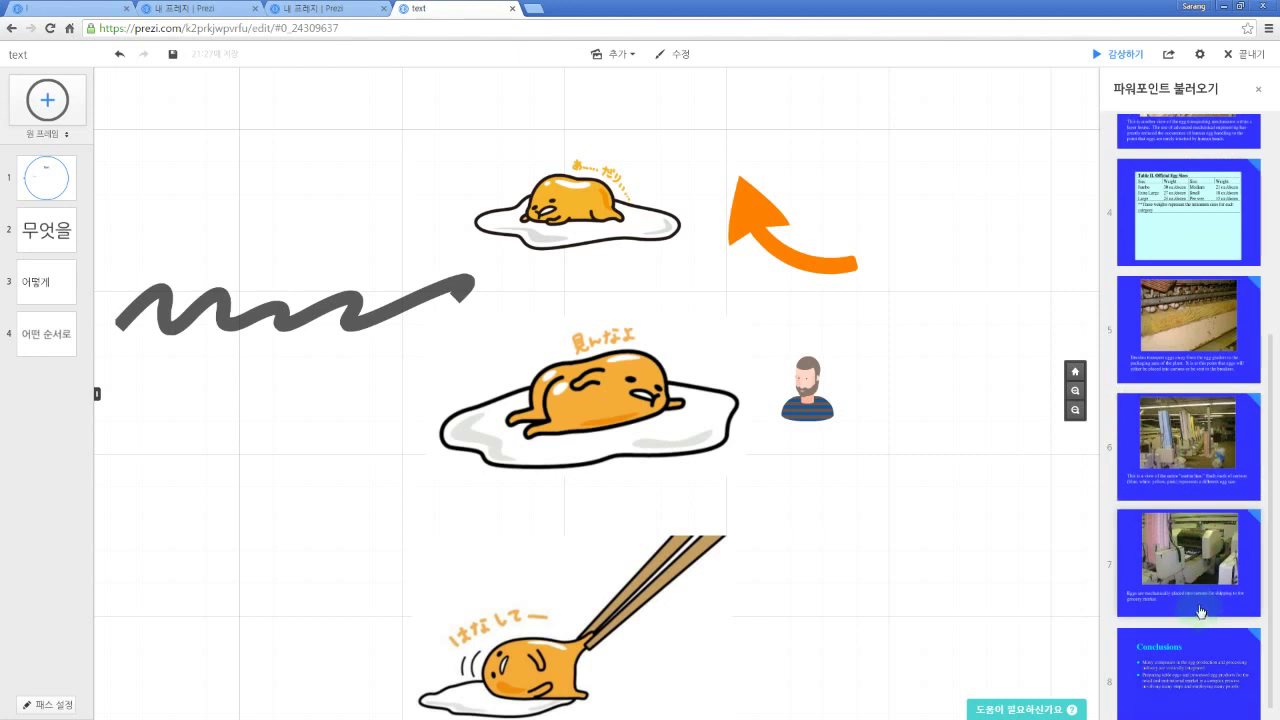
pyautogui.scroll(2, 1193, 498)
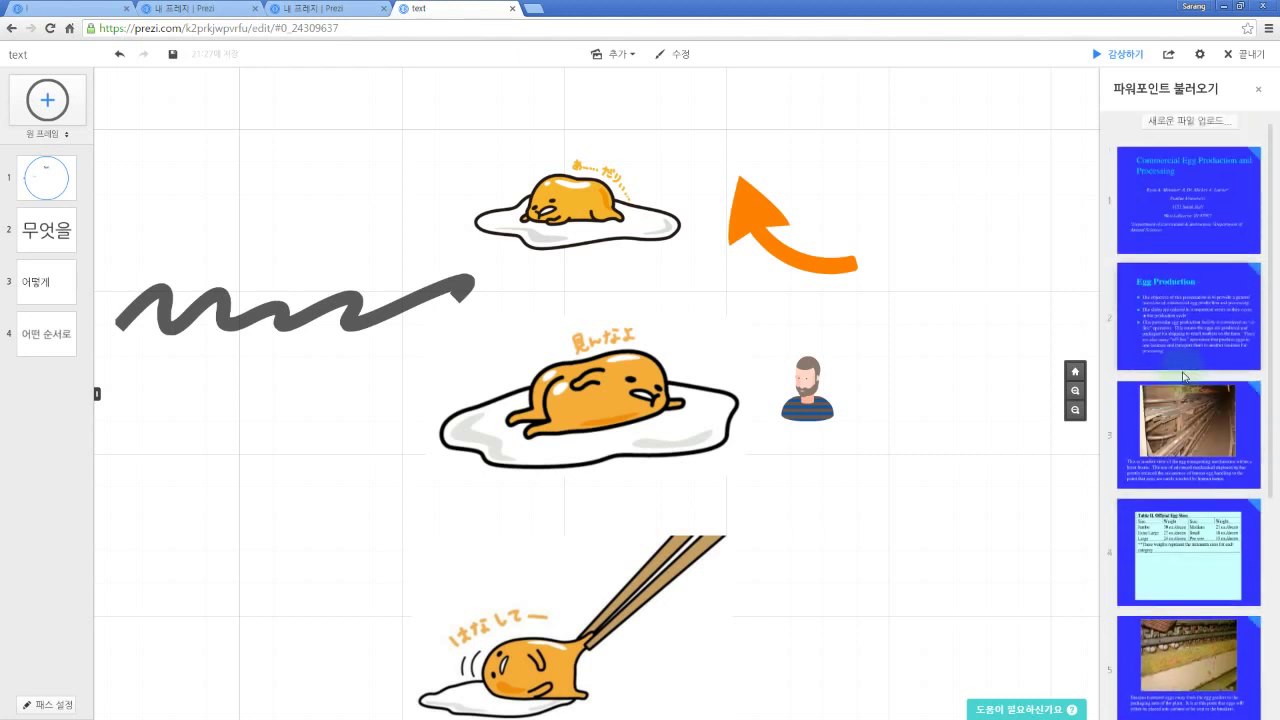
pyautogui.click(1193, 226)
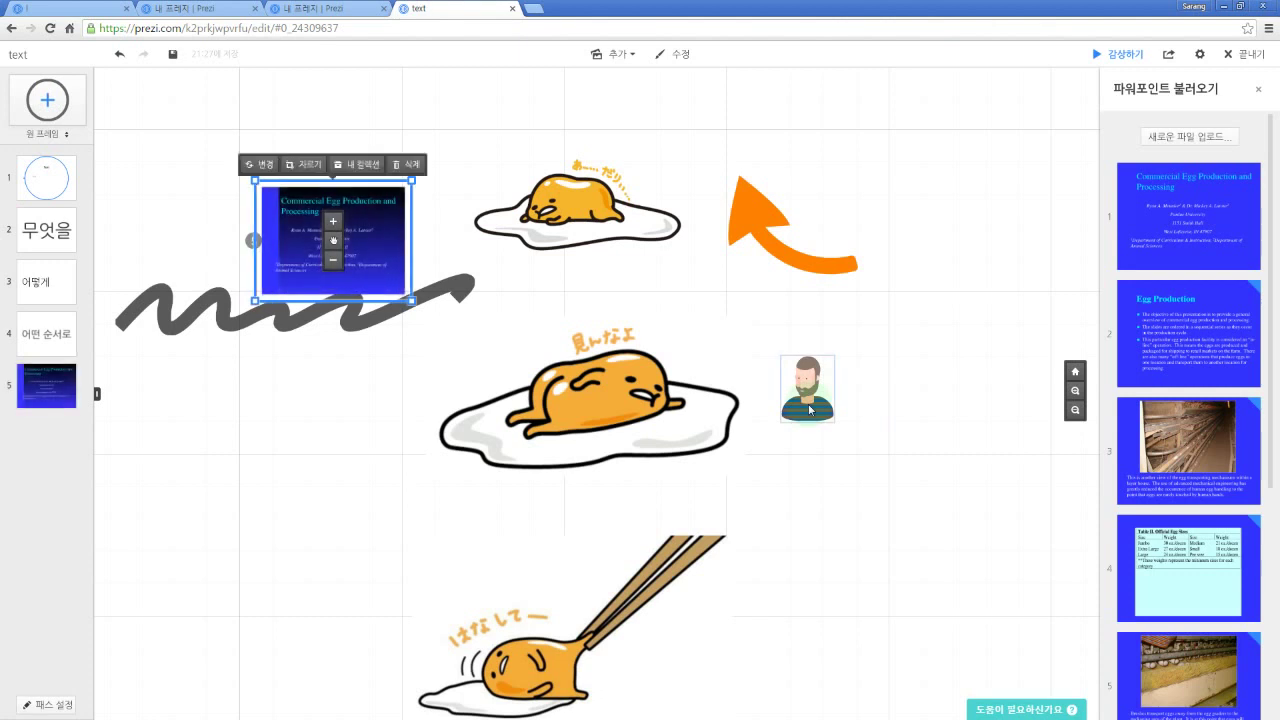
# Step: Place the Egg Production slide beside the man image as step 6, enlarged and tilted
pyautogui.moveTo(1182, 338); pyautogui.dragTo(951, 342)
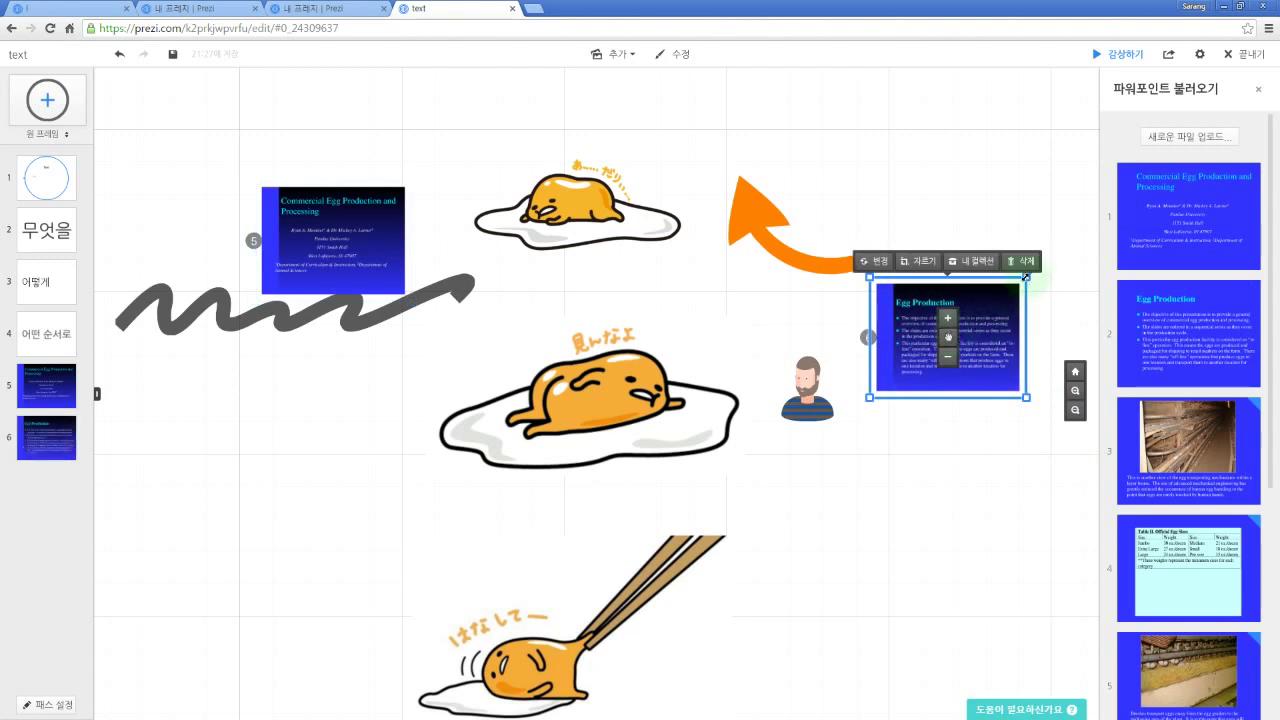
pyautogui.moveTo(1025, 276); pyautogui.dragTo(1061, 250)
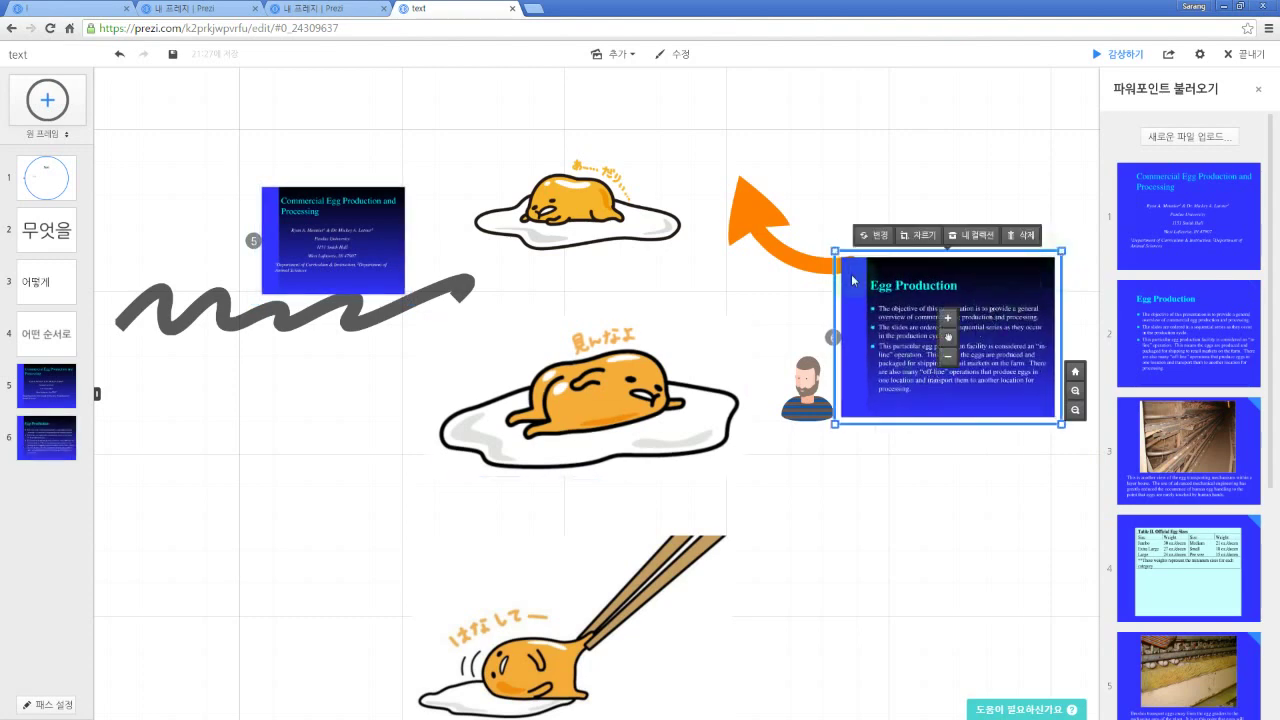
pyautogui.moveTo(835, 250); pyautogui.dragTo(856, 358)
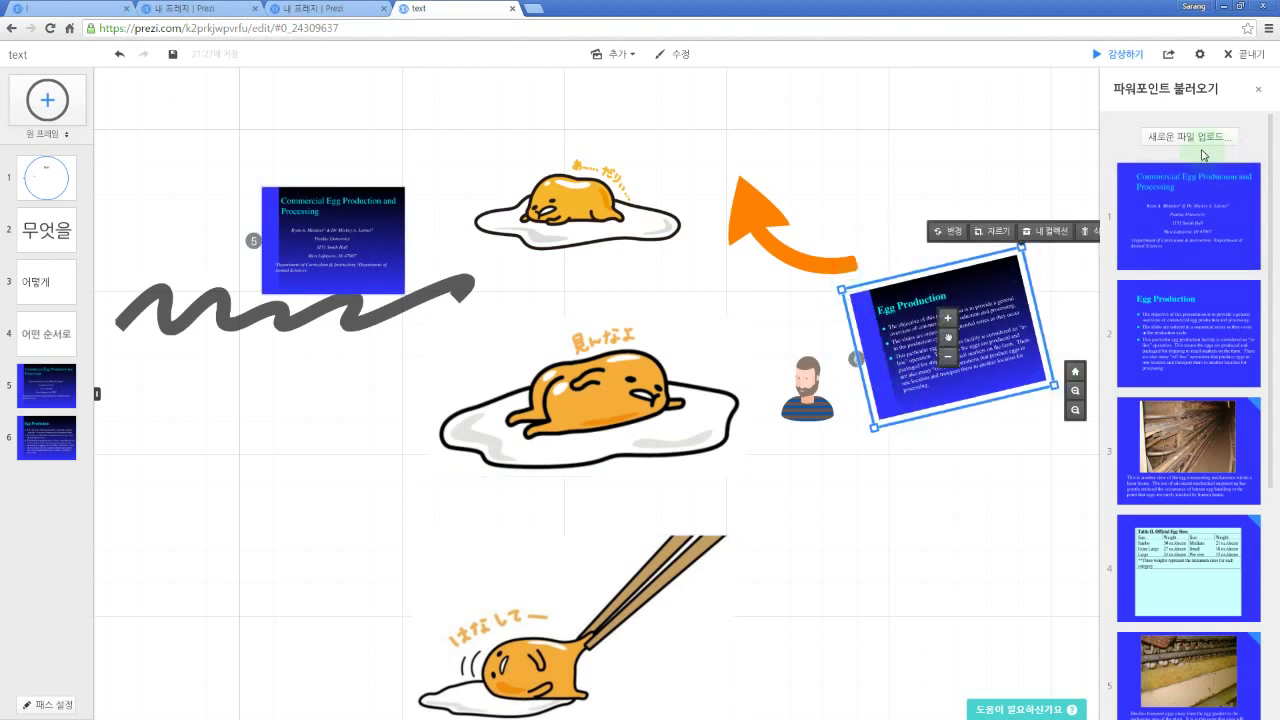
# Step: Close the PowerPoint import panel and recentre the canvas view
pyautogui.click(1258, 89)
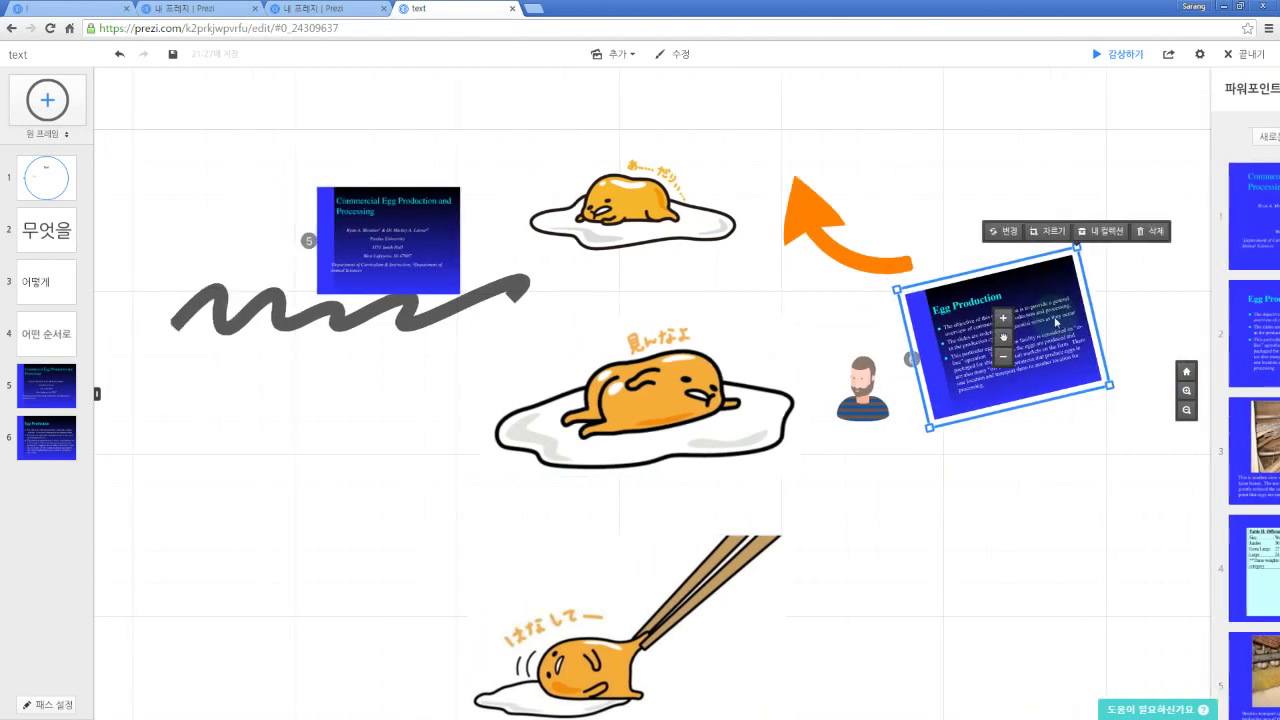
pyautogui.moveTo(1091, 495); pyautogui.dragTo(1055, 444)
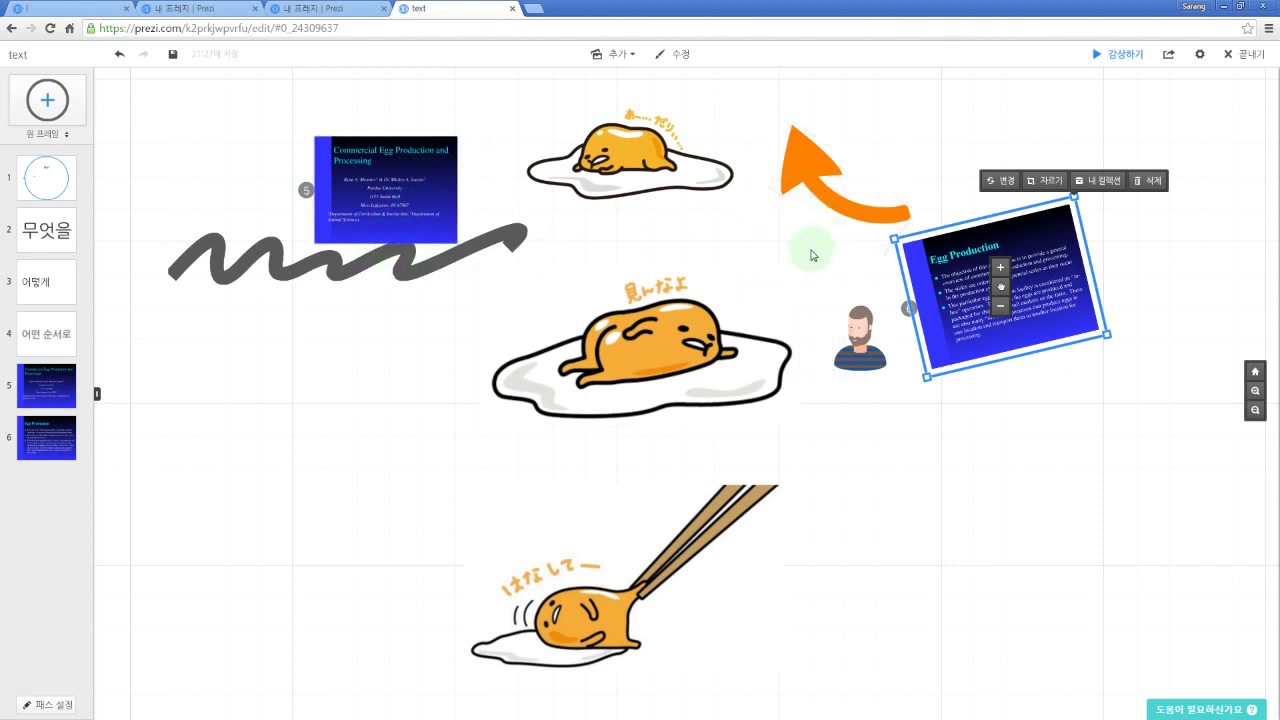
pyautogui.moveTo(770, 248); pyautogui.dragTo(769, 247)
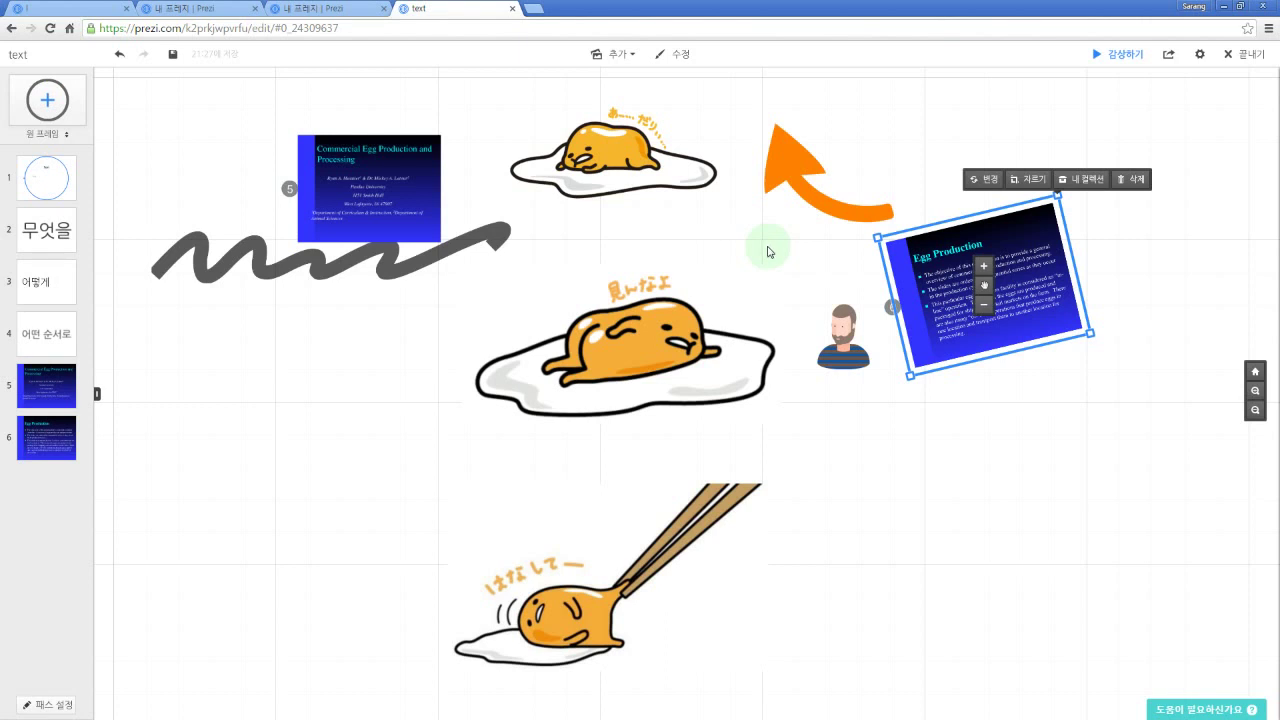
# Step: Delete the grey squiggle and both imported egg production slides
pyautogui.click(493, 235)
pyautogui.press('Delete')
pyautogui.click(441, 217)
pyautogui.press('Delete')
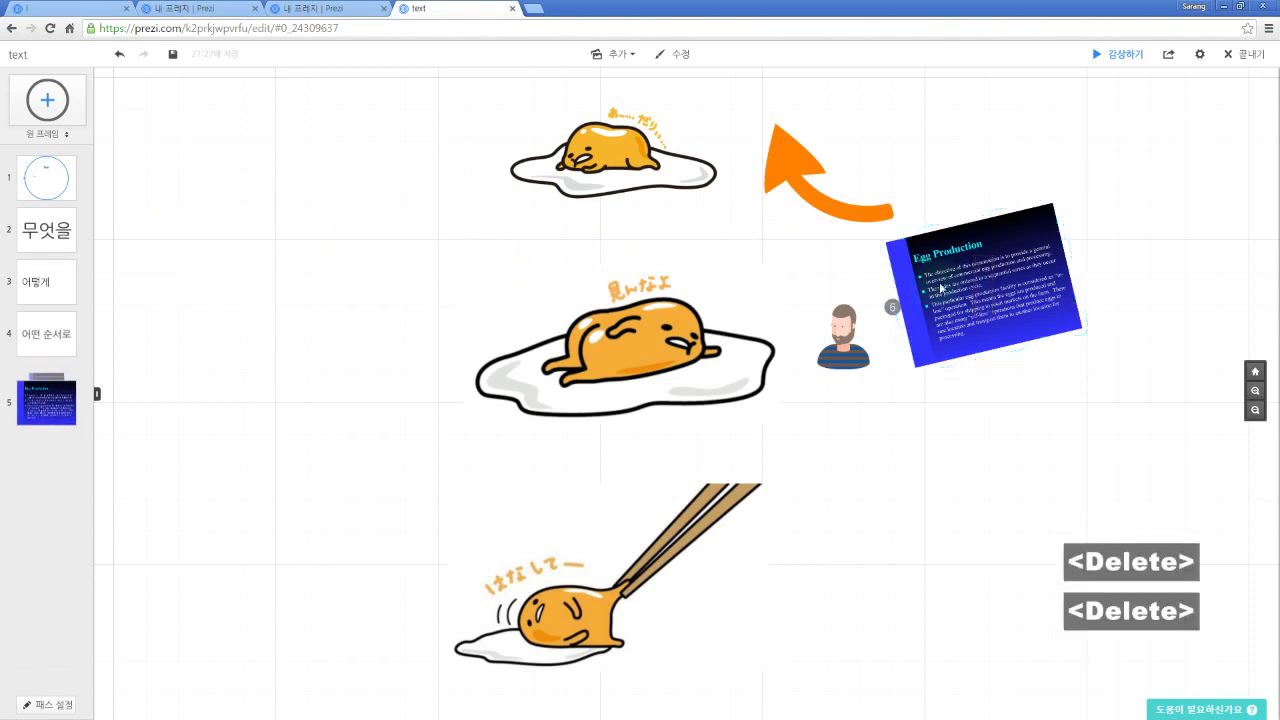
pyautogui.click(905, 325)
pyautogui.press('Delete')
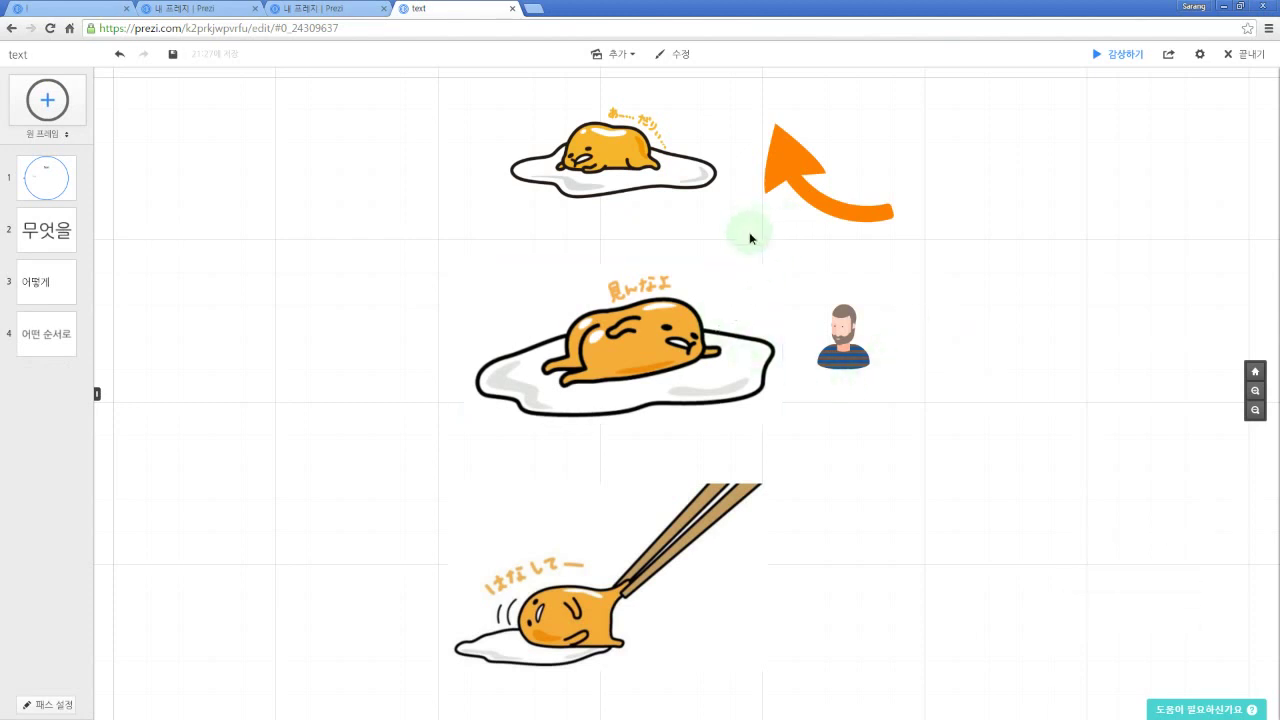
# Step: Shrink the top, middle and chopsticks egg images and align them in a centred column
pyautogui.moveTo(751, 237); pyautogui.dragTo(786, 355)
pyautogui.click(632, 260)
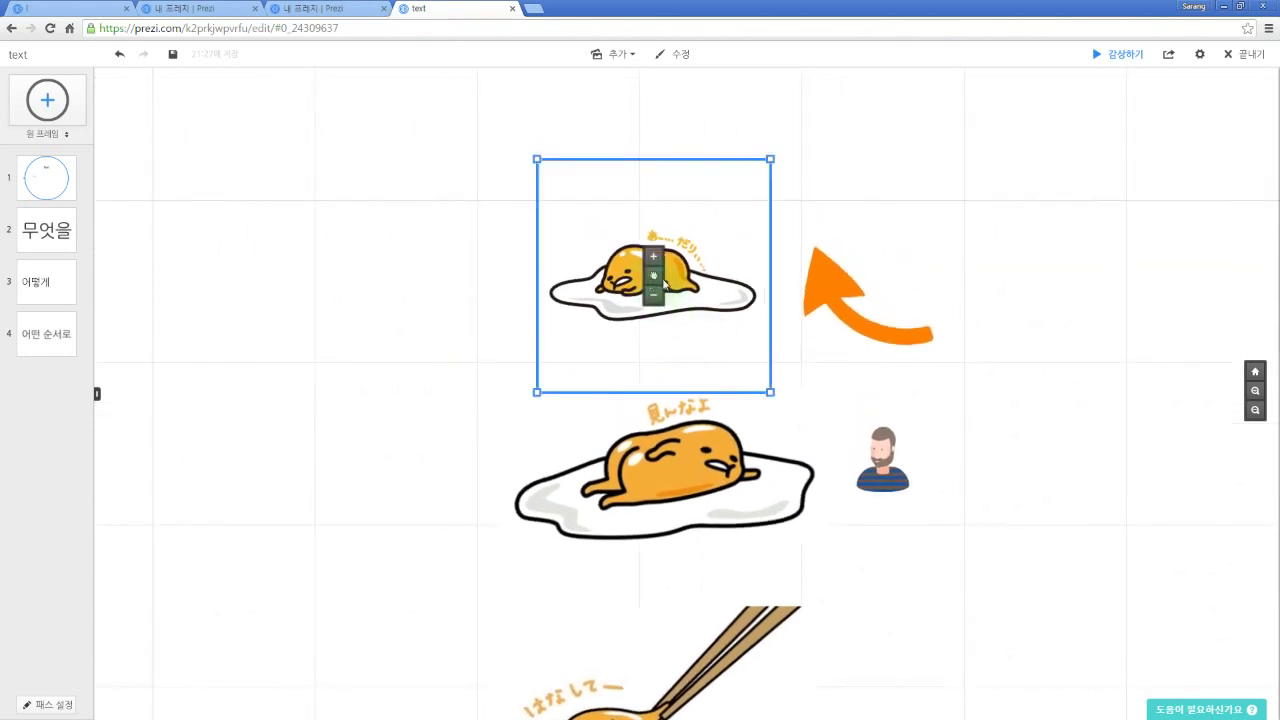
pyautogui.moveTo(716, 117)
pyautogui.mouseDown()
pyautogui.moveTo(684, 148)
pyautogui.moveTo(709, 127)
pyautogui.mouseUp()
pyautogui.moveTo(604, 237); pyautogui.dragTo(679, 237)
pyautogui.click(669, 390)
pyautogui.moveTo(829, 385); pyautogui.dragTo(782, 402)
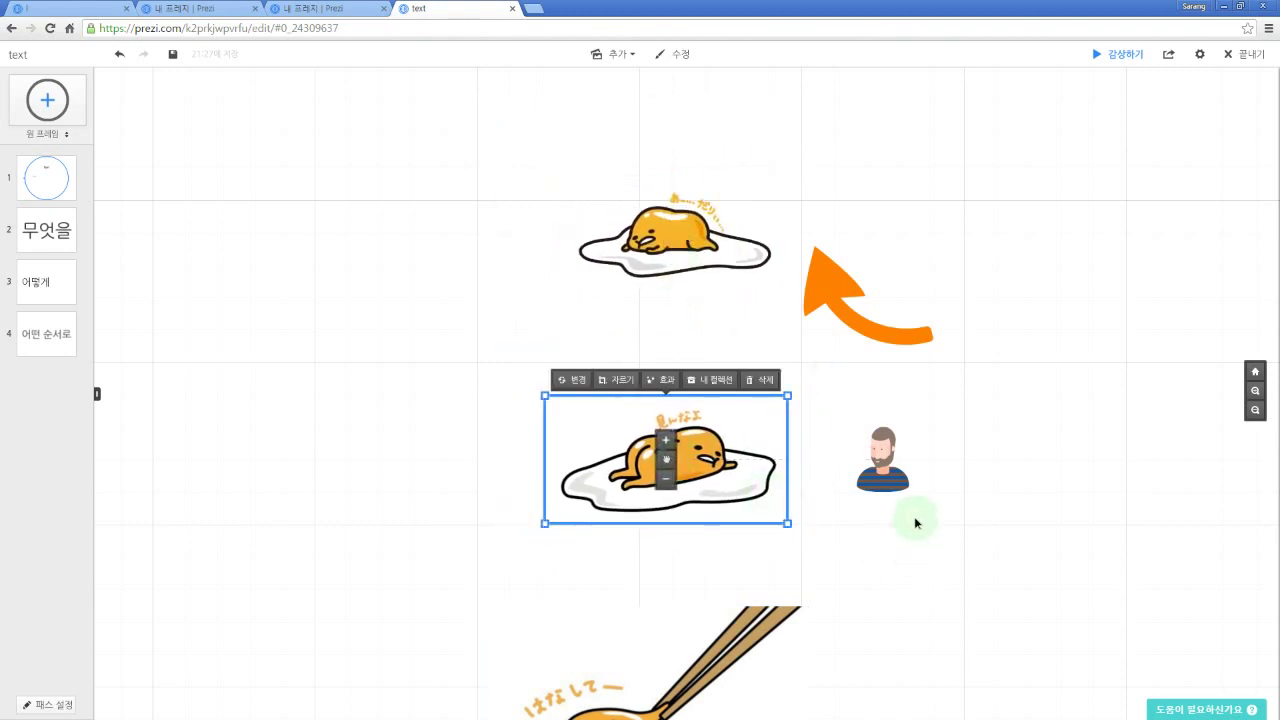
pyautogui.moveTo(917, 520); pyautogui.dragTo(927, 436)
pyautogui.click(709, 501)
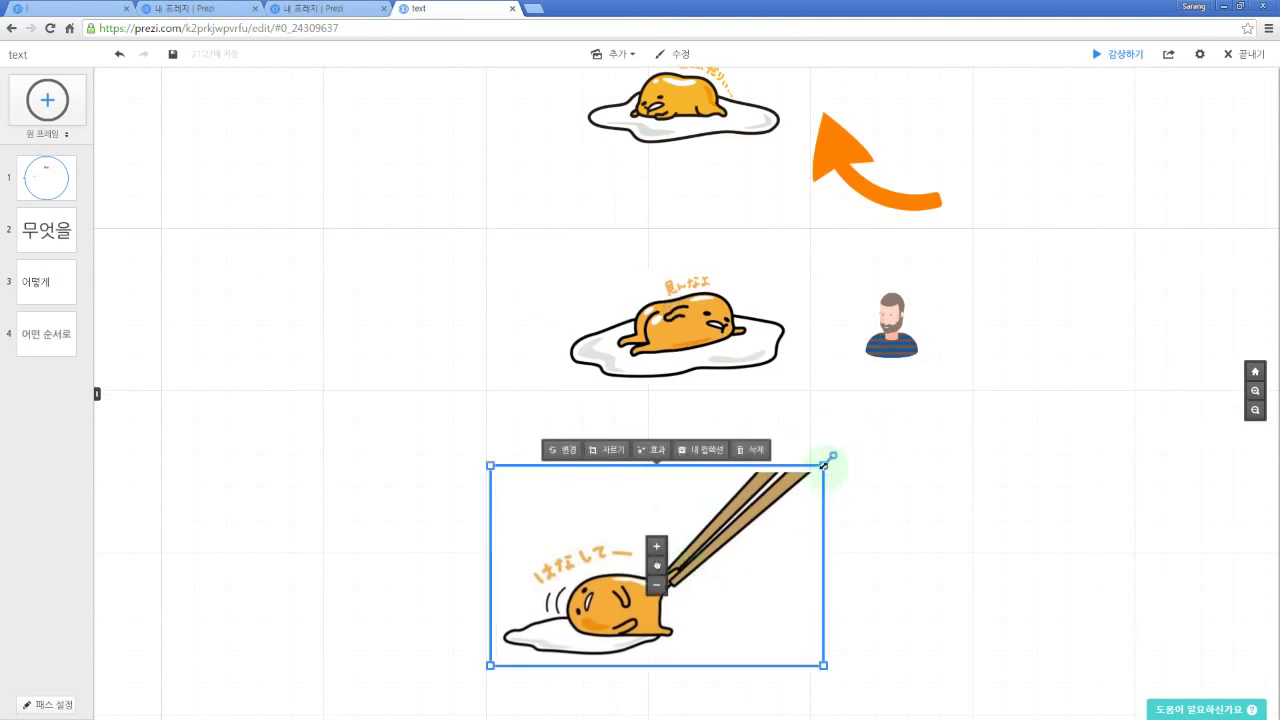
pyautogui.moveTo(831, 458); pyautogui.dragTo(782, 490)
pyautogui.moveTo(658, 574); pyautogui.dragTo(686, 566)
pyautogui.click(937, 487)
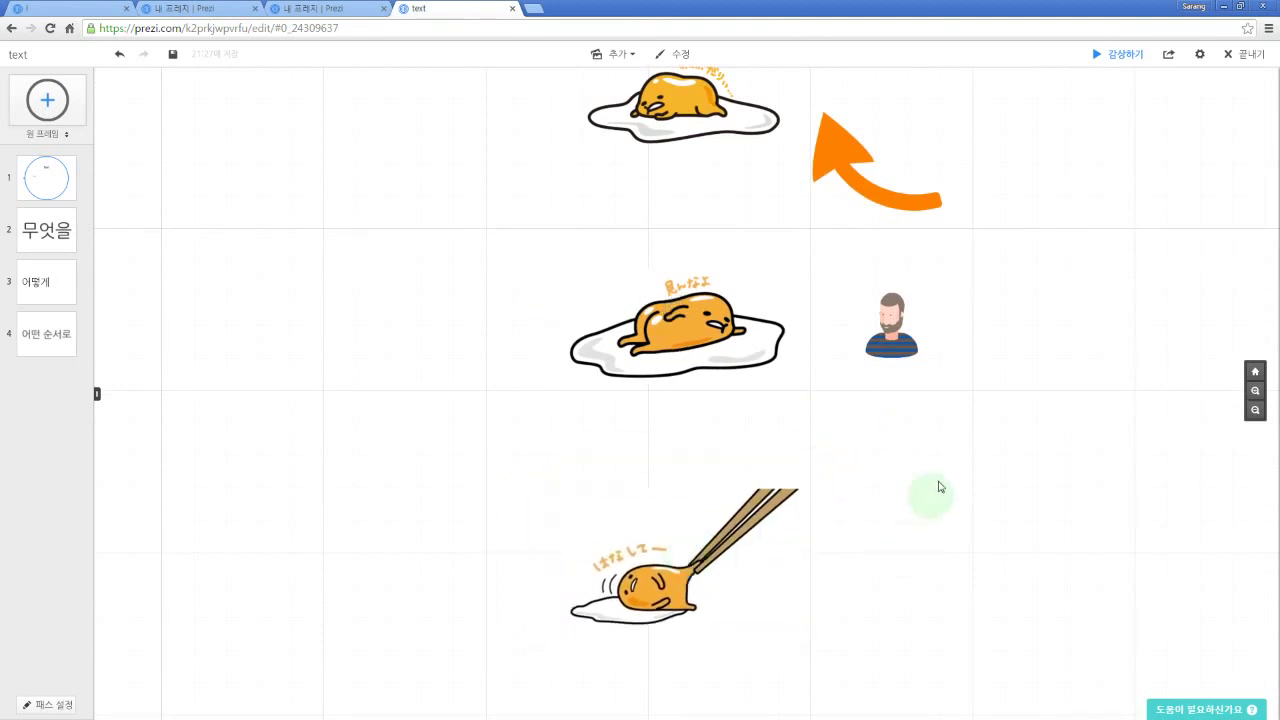
pyautogui.moveTo(1033, 384); pyautogui.dragTo(1022, 409)
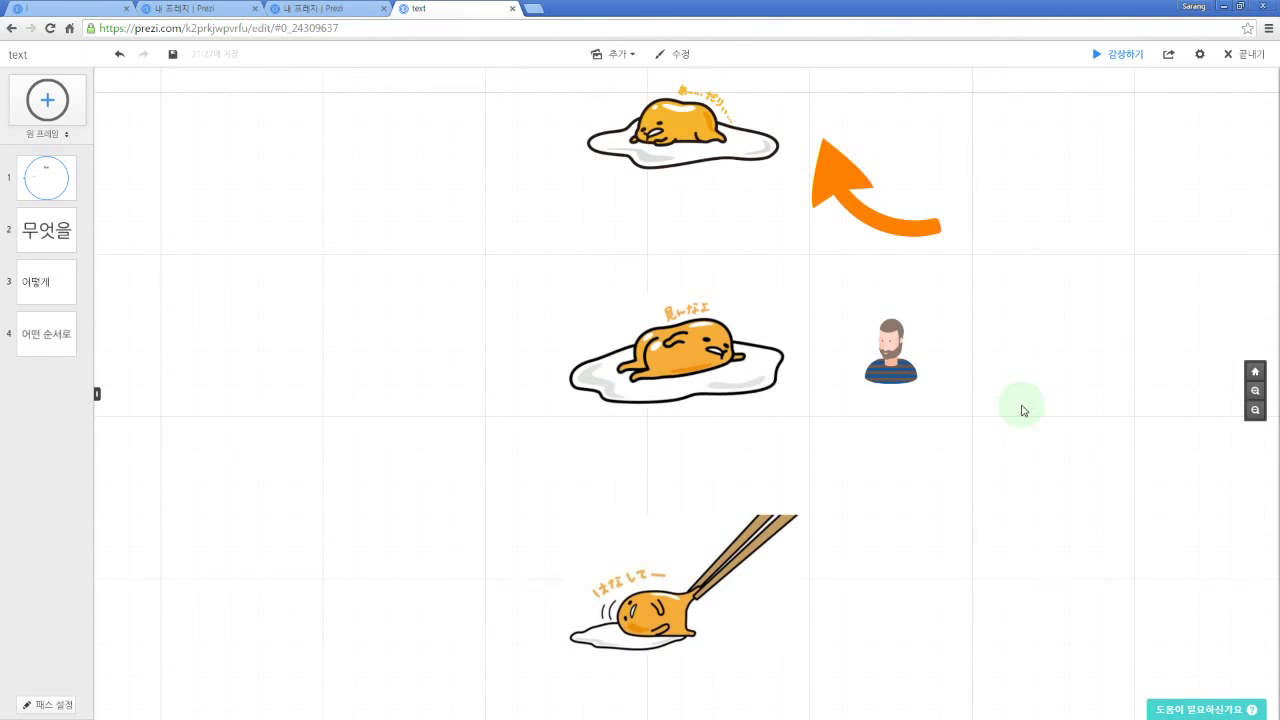
# Step: Enlarge the bearded man image and shift it up and right
pyautogui.click(905, 350)
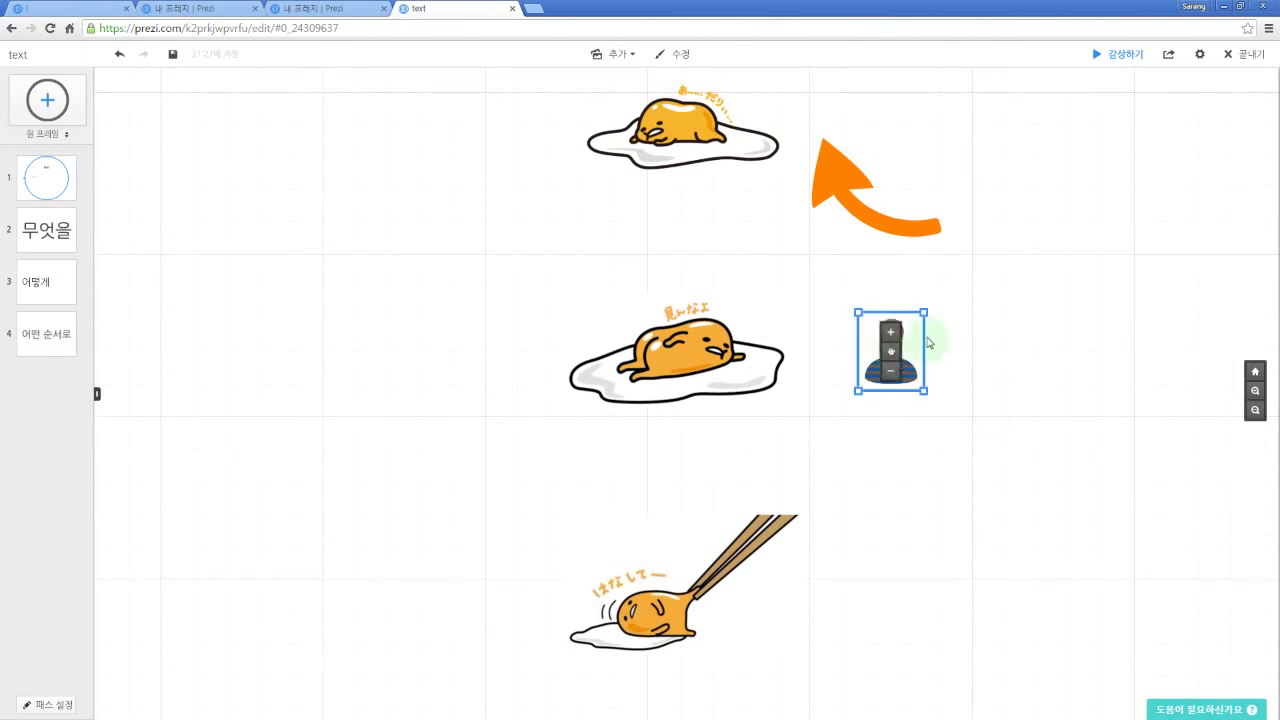
pyautogui.moveTo(921, 311); pyautogui.dragTo(1000, 271)
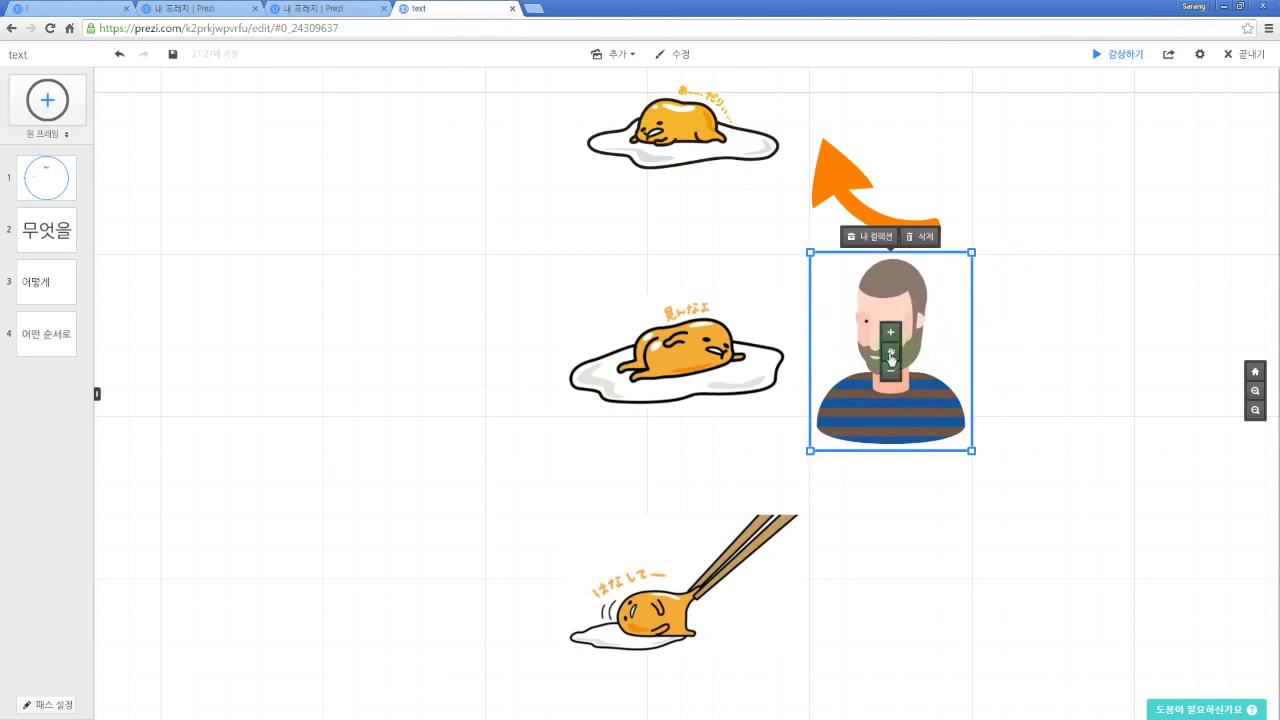
pyautogui.moveTo(825, 252); pyautogui.dragTo(847, 225)
# Step: Curve the orange arrow from the man's head to the middle egg with a thinner line
pyautogui.click(830, 145)
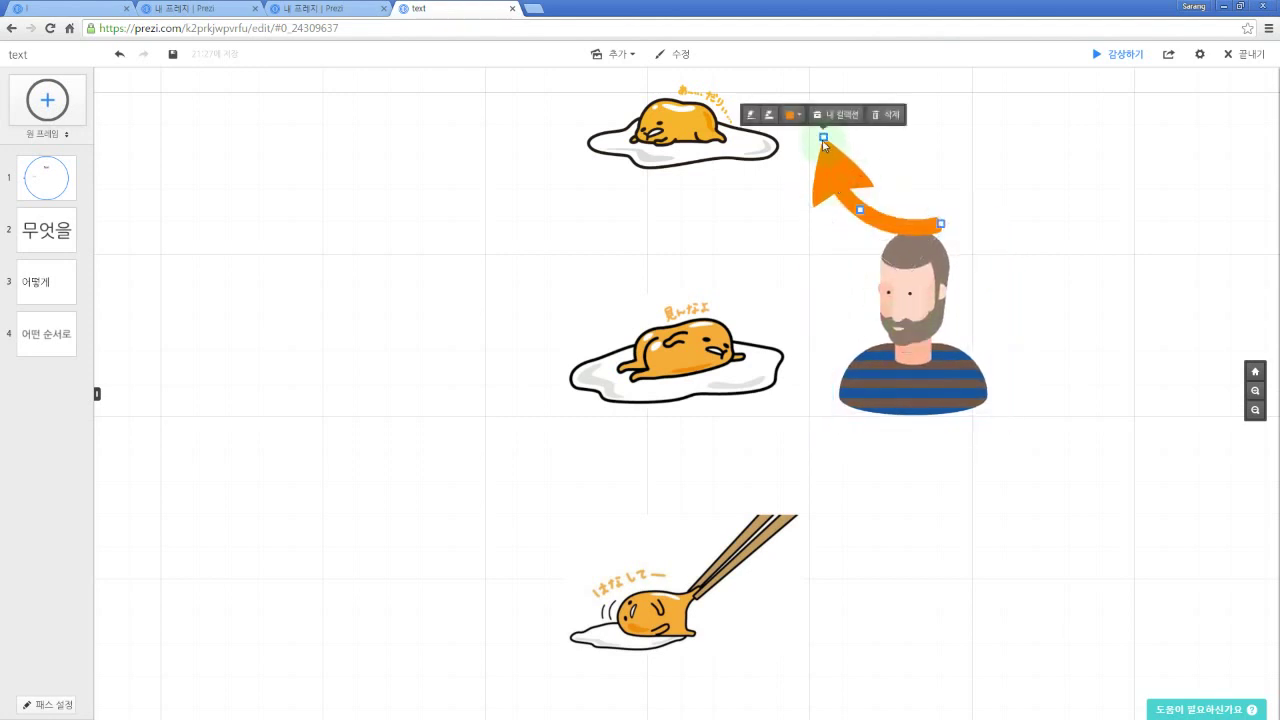
pyautogui.moveTo(823, 134); pyautogui.dragTo(749, 321)
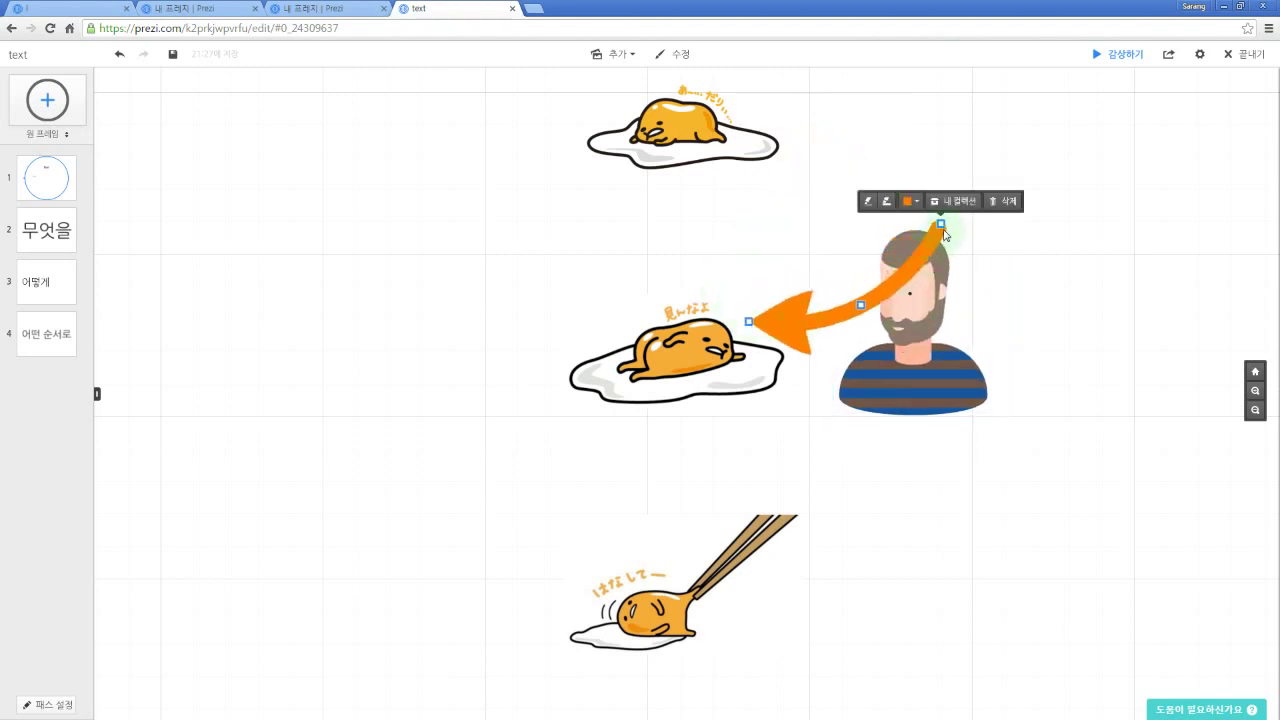
pyautogui.moveTo(941, 225); pyautogui.dragTo(858, 290)
pyautogui.moveTo(812, 338); pyautogui.dragTo(799, 296)
pyautogui.click(786, 264)
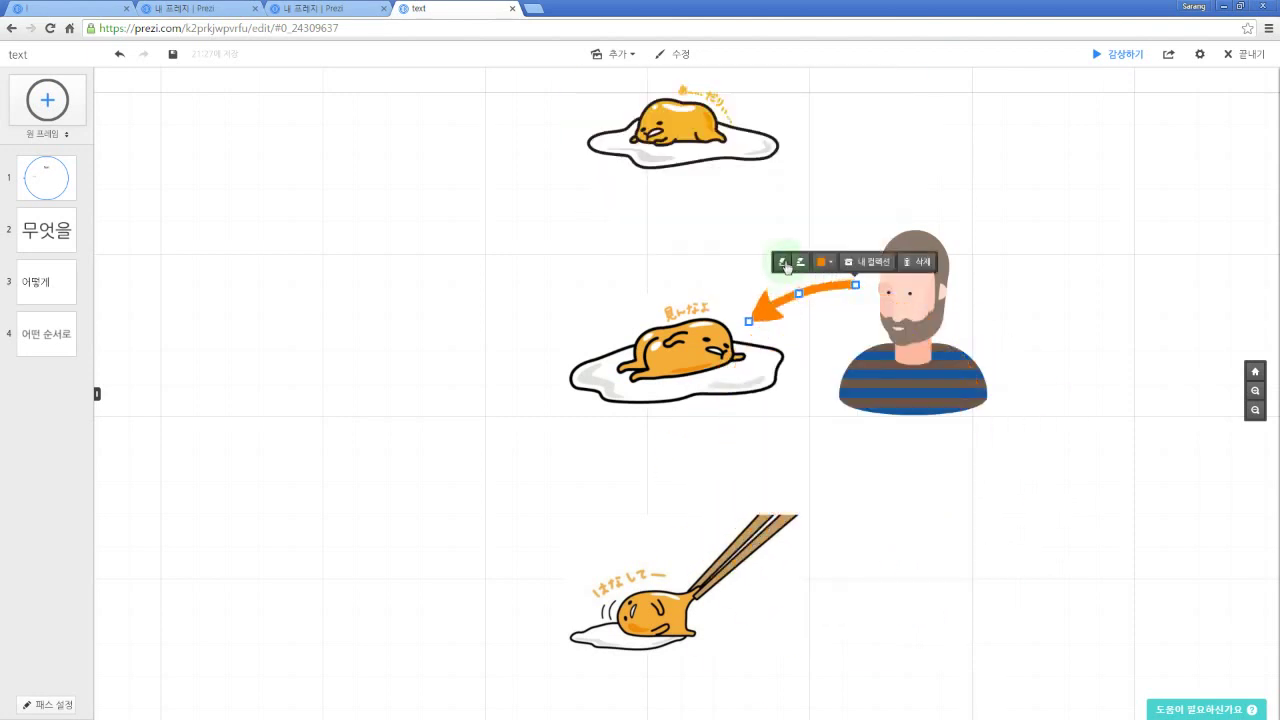
pyautogui.moveTo(759, 318); pyautogui.dragTo(733, 338)
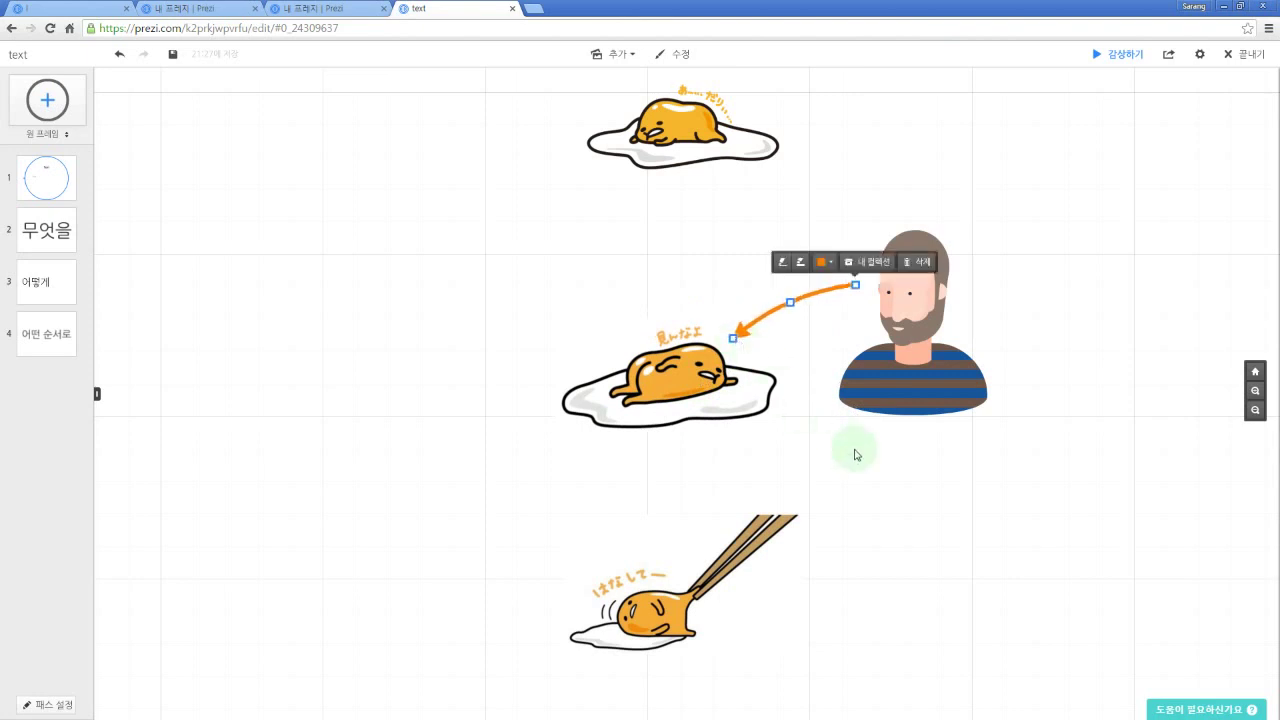
# Step: Add a large title-style 'Egg' label above the middle egg
pyautogui.doubleClick(594, 261)
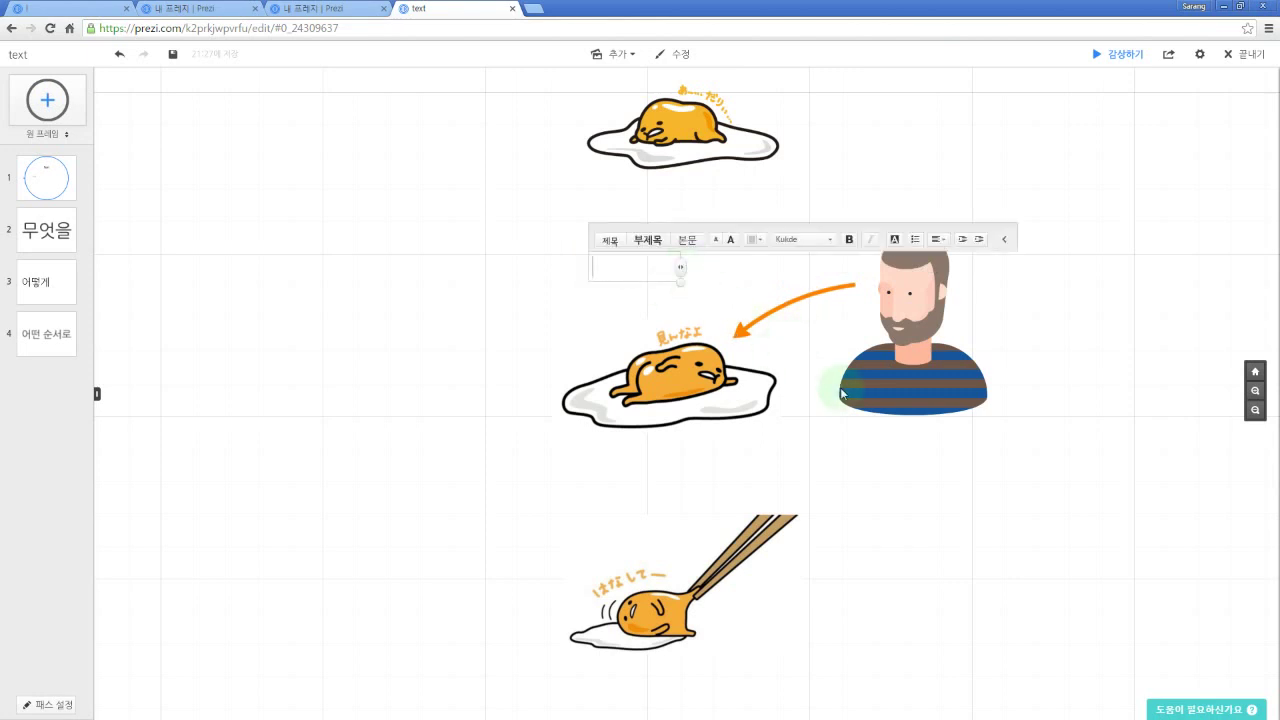
pyautogui.write('Egg')
pyautogui.click(604, 245)
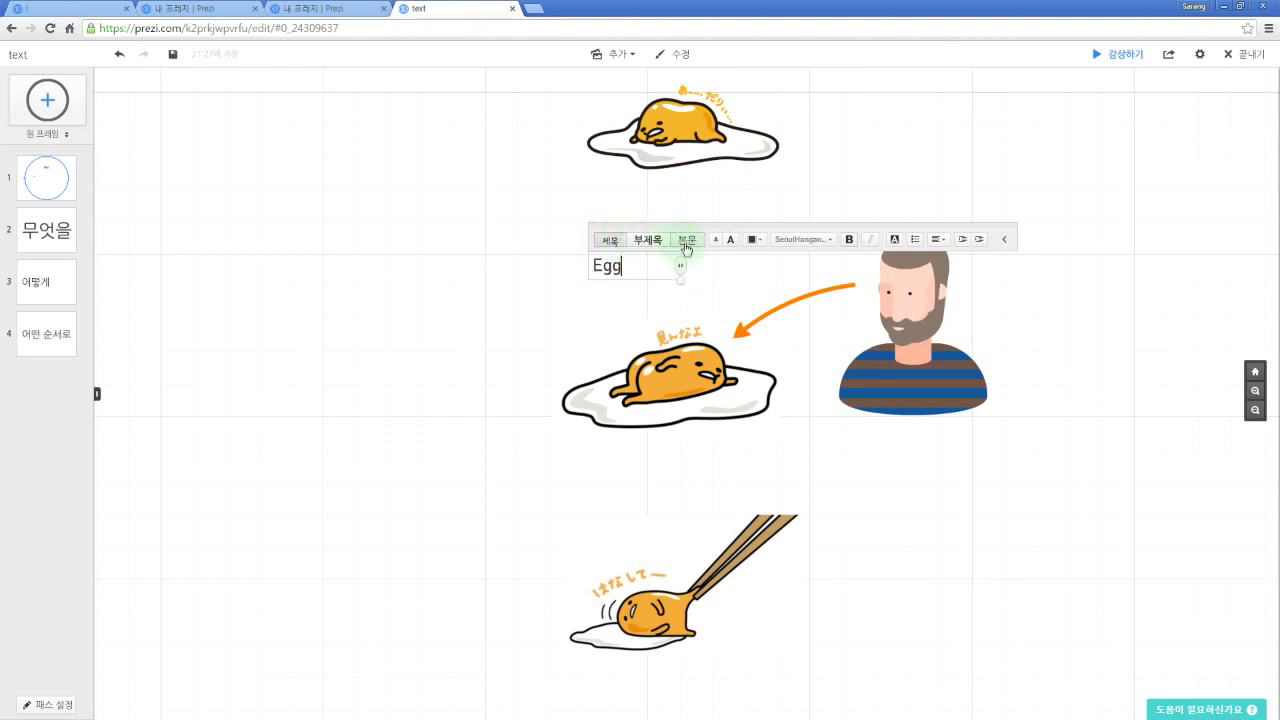
pyautogui.click(731, 241)
pyautogui.click(731, 241)
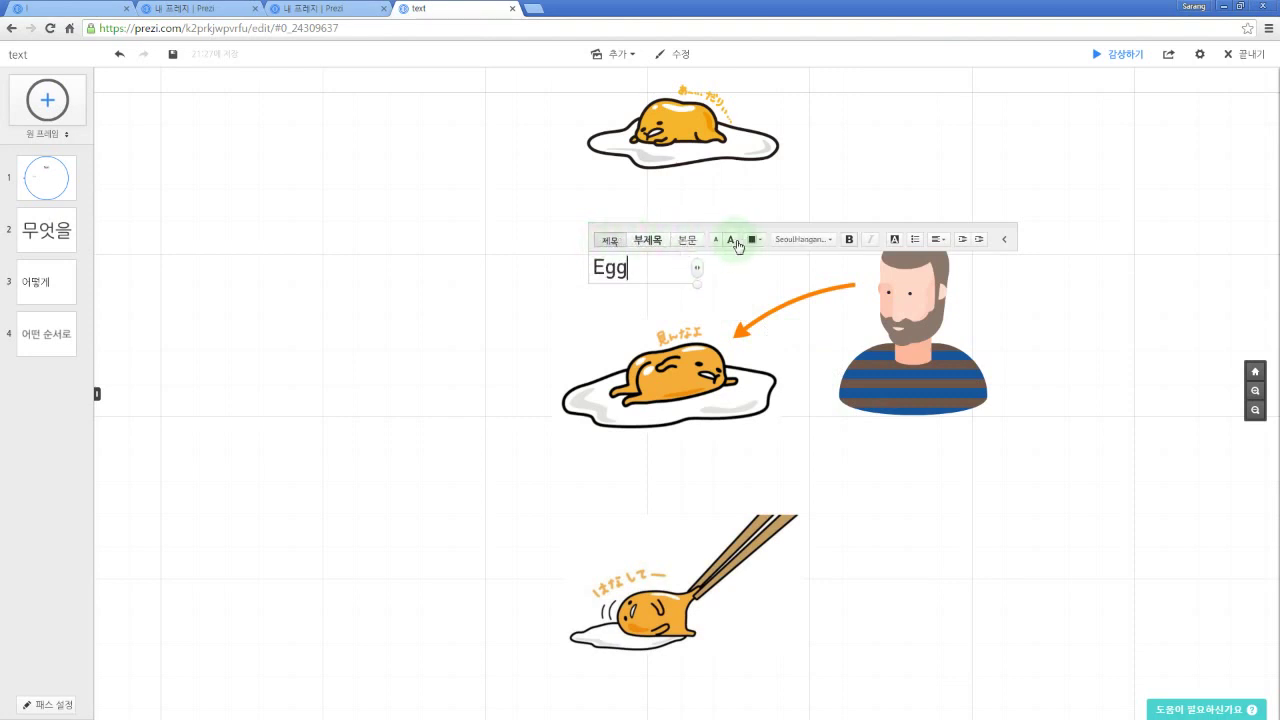
pyautogui.click(731, 241)
pyautogui.click(731, 241)
pyautogui.click(559, 318)
pyautogui.moveTo(614, 272); pyautogui.dragTo(651, 265)
# Step: Add a body-style '계란' label beneath 'Egg' and resize it slightly
pyautogui.doubleClick(643, 296)
pyautogui.press('Hangul')
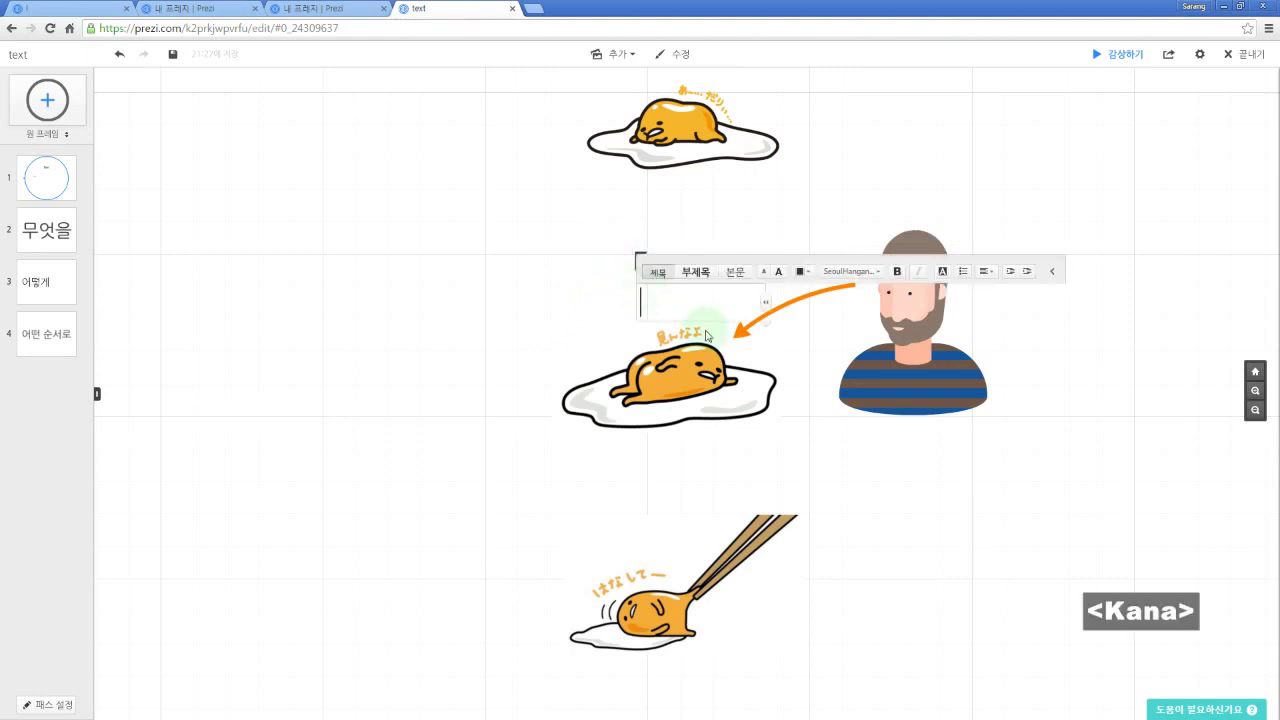
pyautogui.write('계라ㄴ')
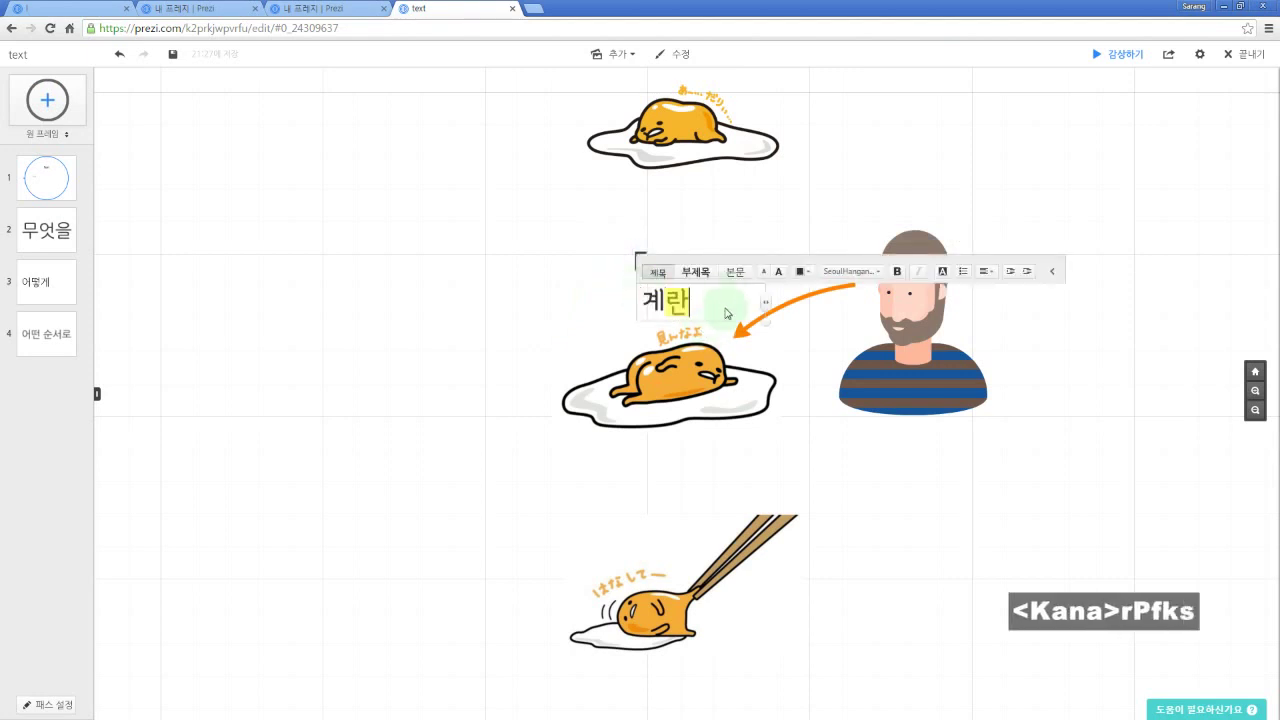
pyautogui.click(736, 272)
pyautogui.click(592, 328)
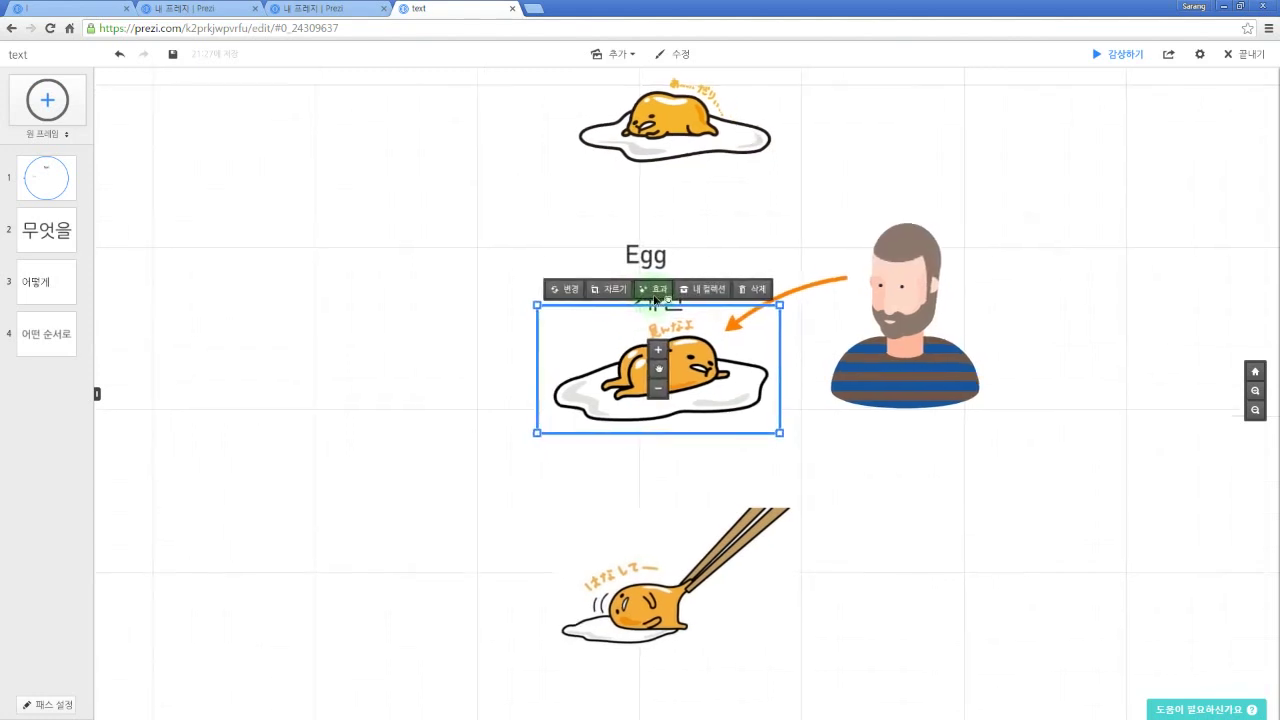
pyautogui.click(514, 248)
pyautogui.click(647, 293)
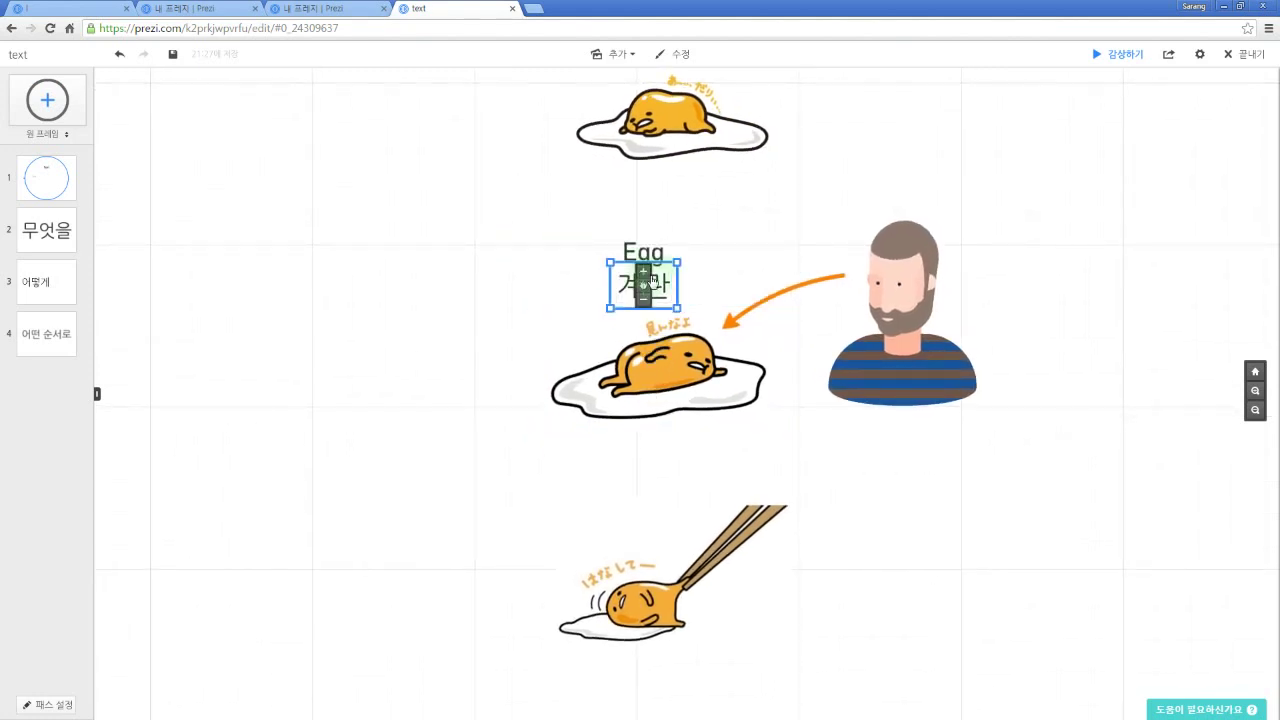
pyautogui.moveTo(677, 260); pyautogui.dragTo(644, 281)
pyautogui.click(733, 248)
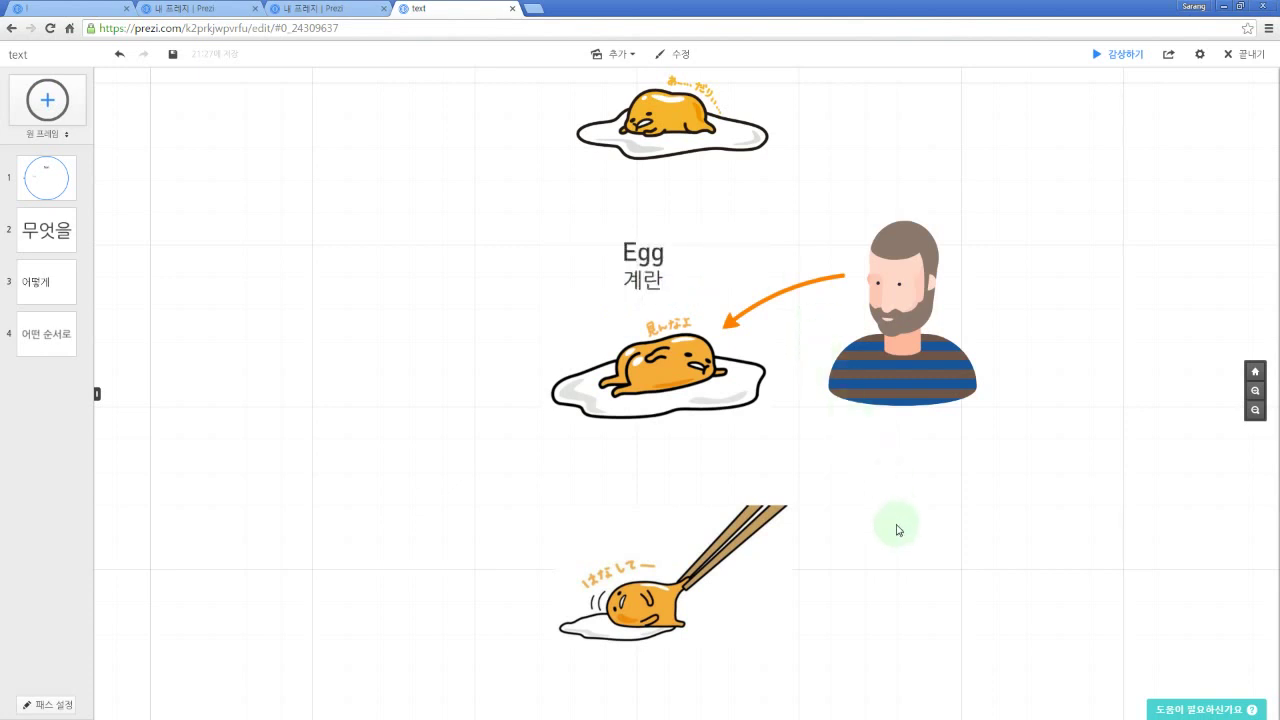
# Step: Draw a short orange highlighter stroke near the chopsticks egg and bend it into an arc
pyautogui.moveTo(923, 553); pyautogui.dragTo(920, 531)
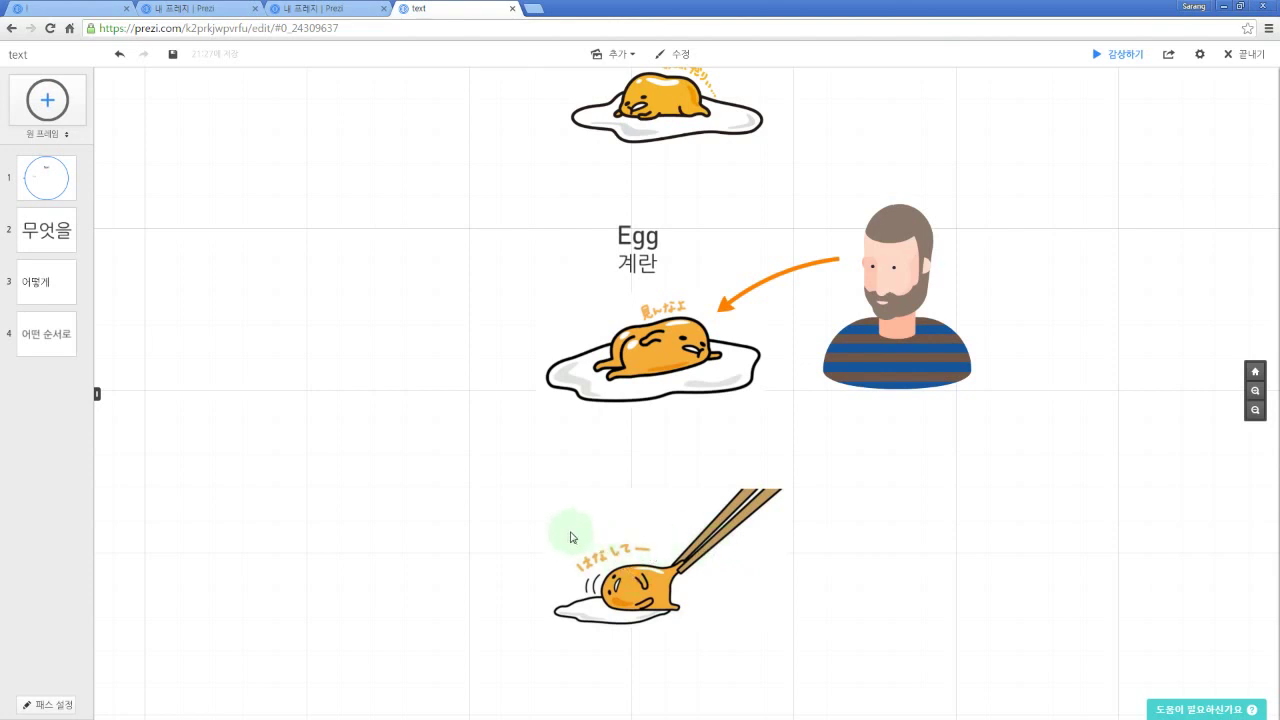
pyautogui.click(636, 55)
pyautogui.moveTo(502, 530); pyautogui.dragTo(547, 488)
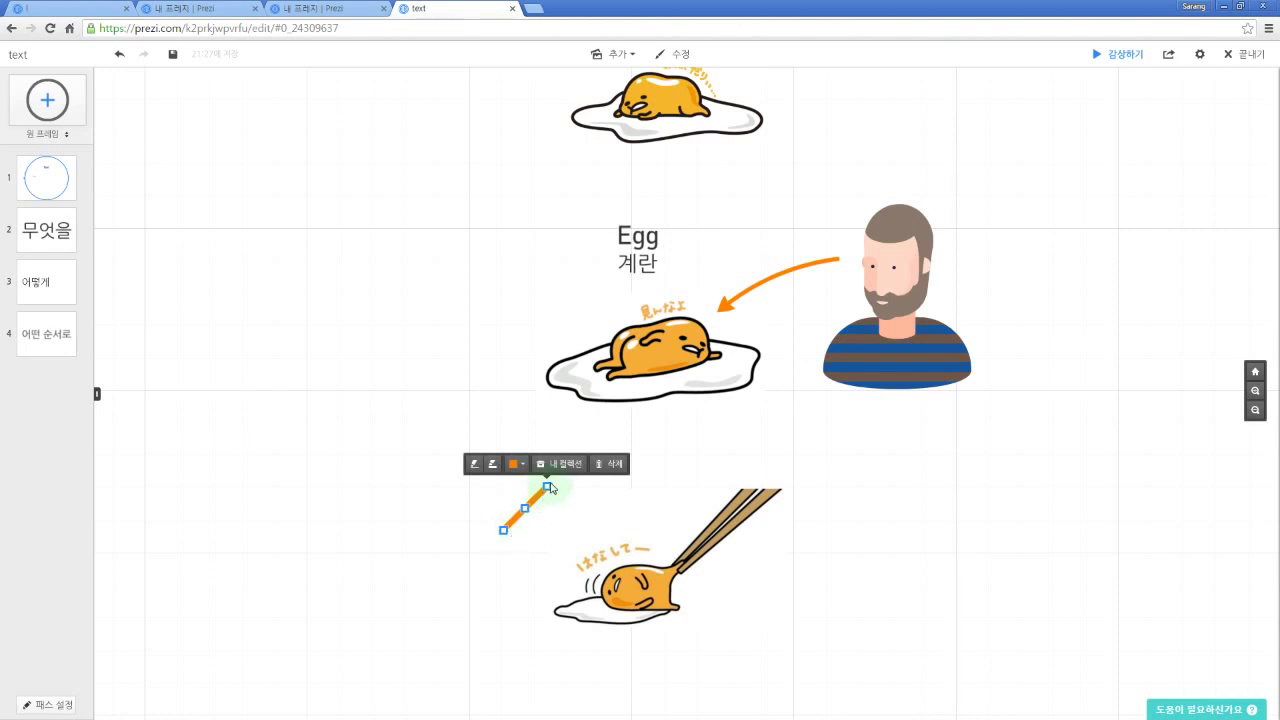
pyautogui.moveTo(527, 513); pyautogui.dragTo(502, 489)
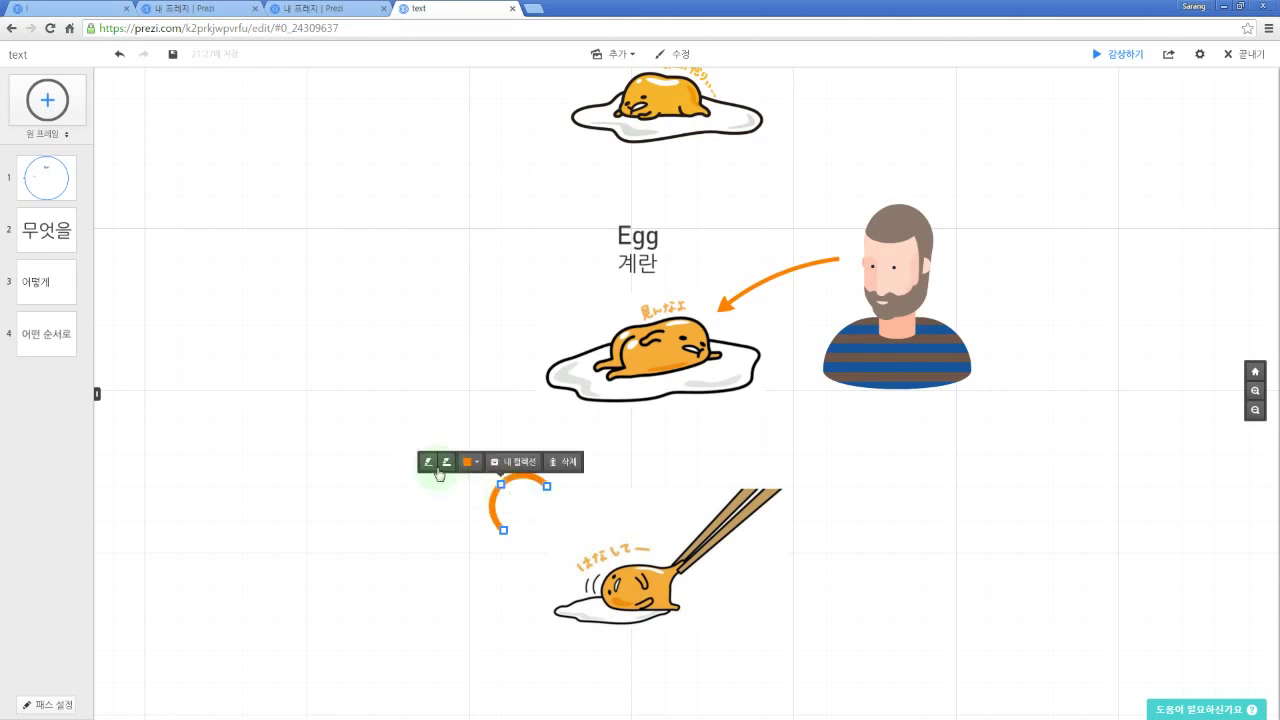
pyautogui.click(446, 544)
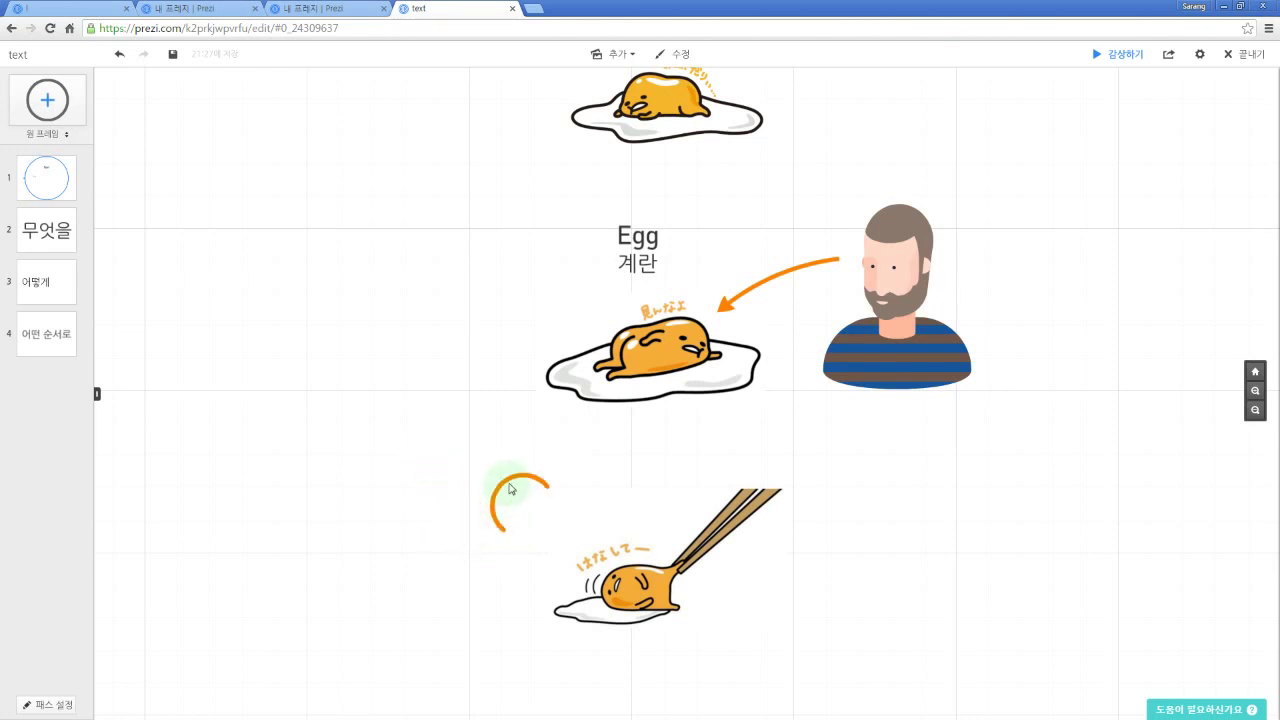
pyautogui.click(506, 488)
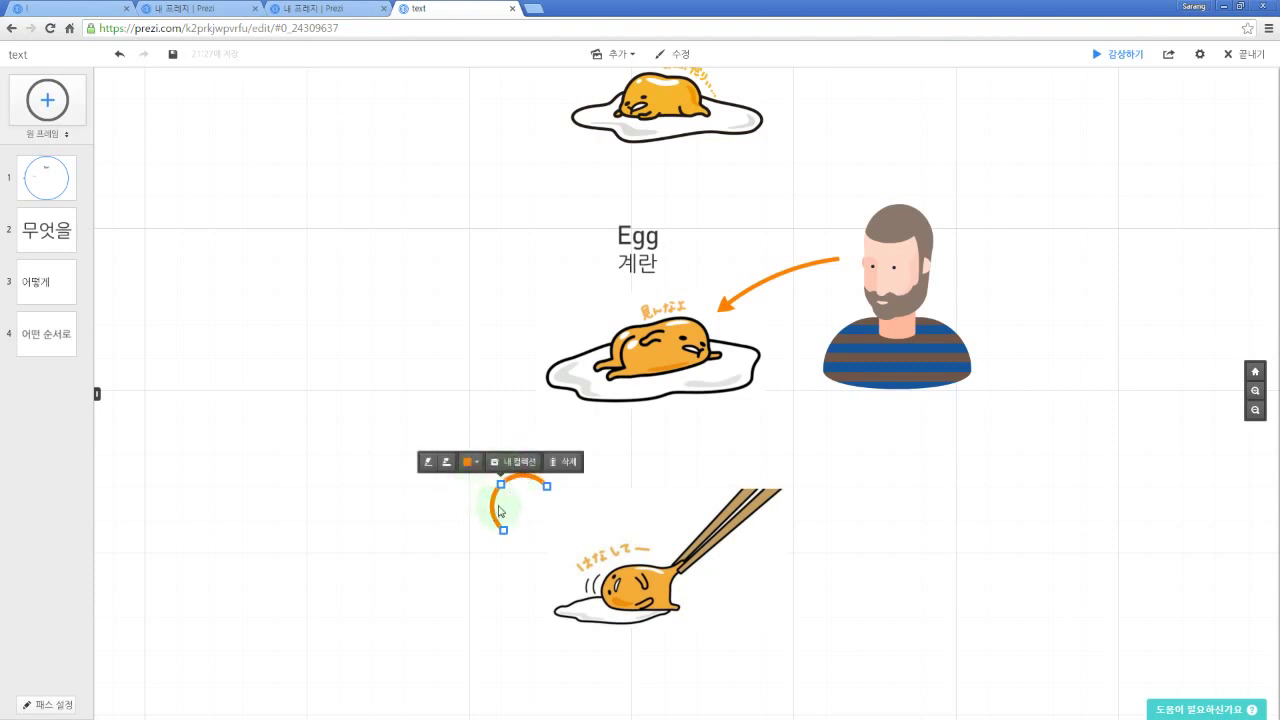
pyautogui.moveTo(546, 492); pyautogui.dragTo(494, 530)
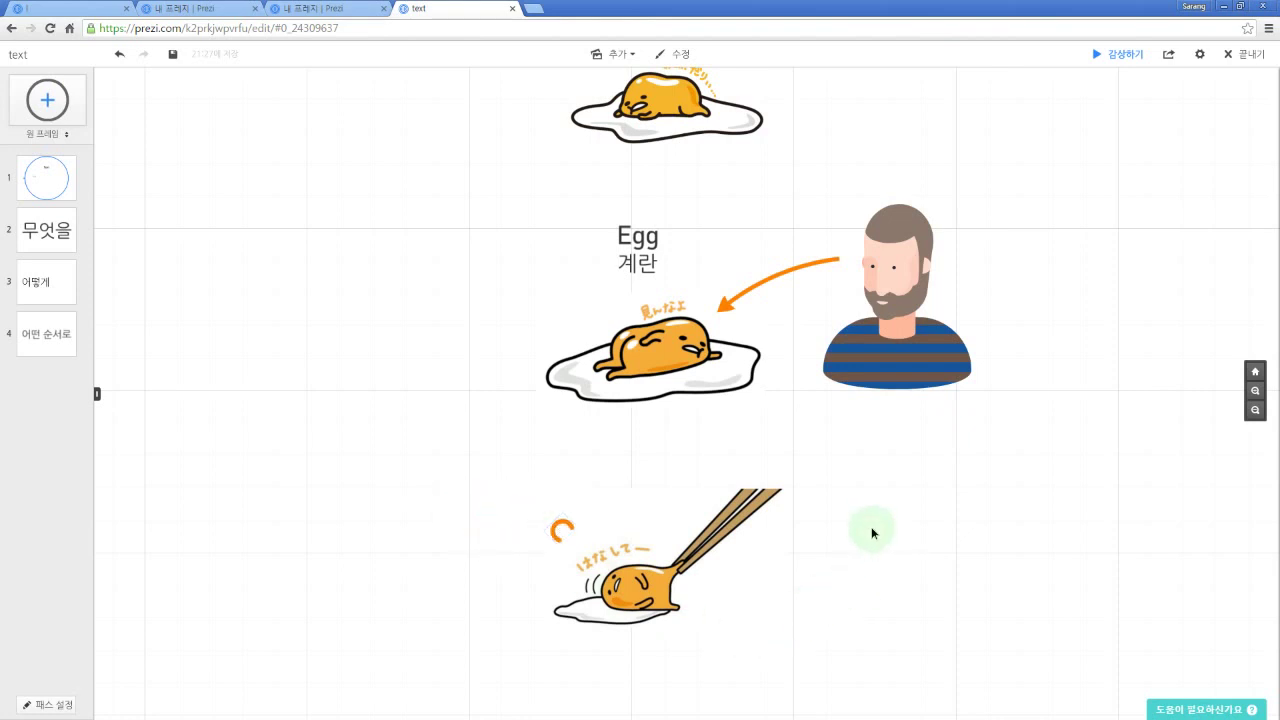
# Step: Zoom in on the chopsticks egg and make the orange arc shallower
pyautogui.moveTo(871, 531); pyautogui.dragTo(882, 434)
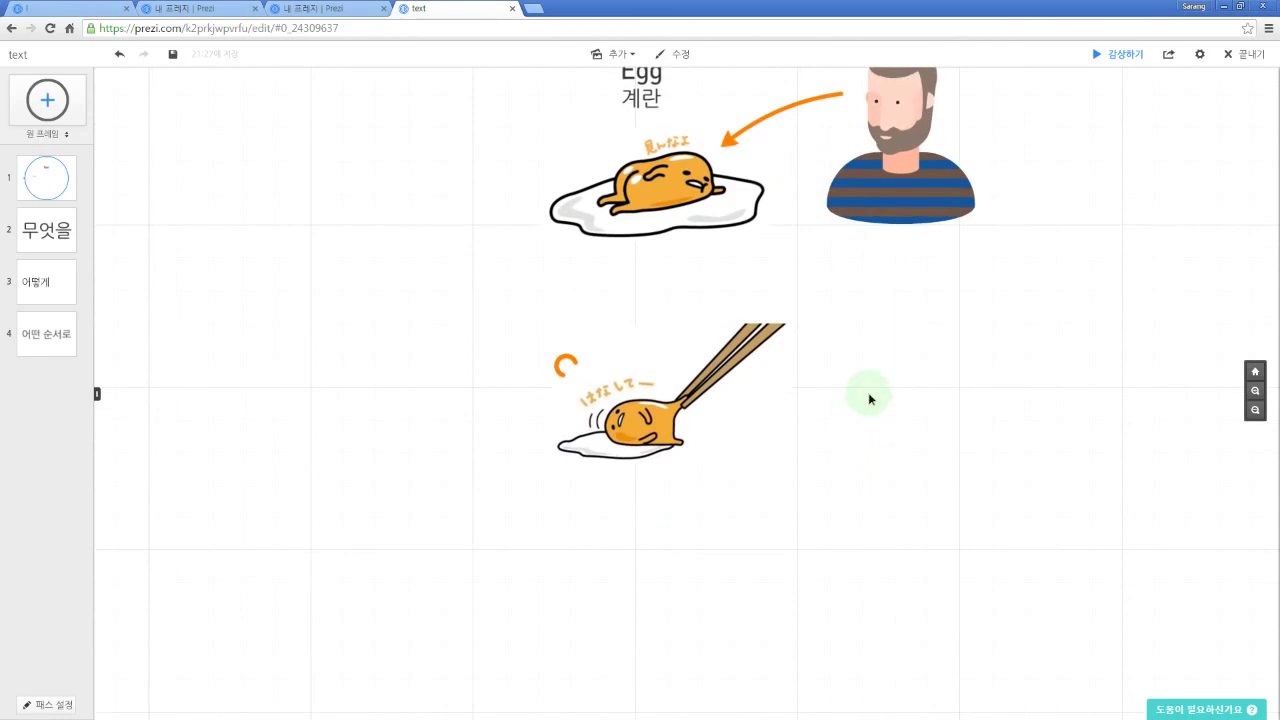
pyautogui.click(769, 369)
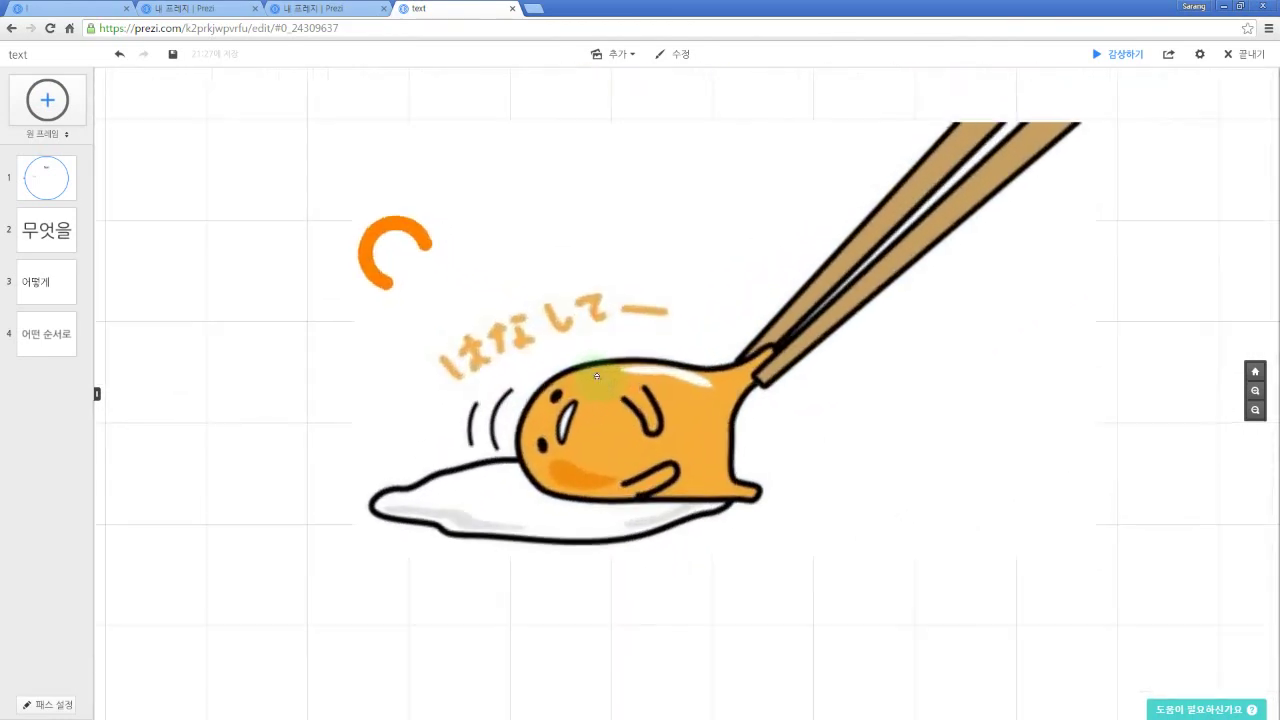
pyautogui.scroll(-3, 597, 376)
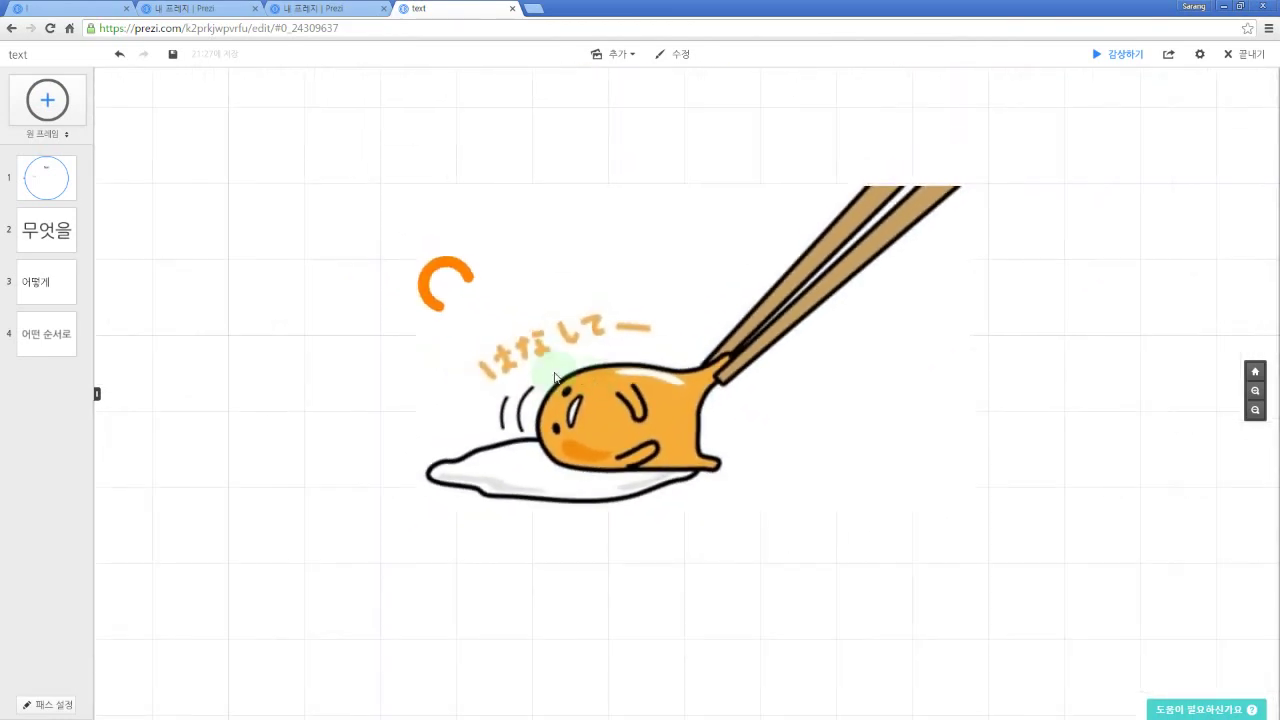
pyautogui.click(459, 298)
pyautogui.moveTo(454, 298); pyautogui.dragTo(497, 345)
# Step: Tighten the orange arc's curve, thin its stroke and reposition it
pyautogui.click(416, 343)
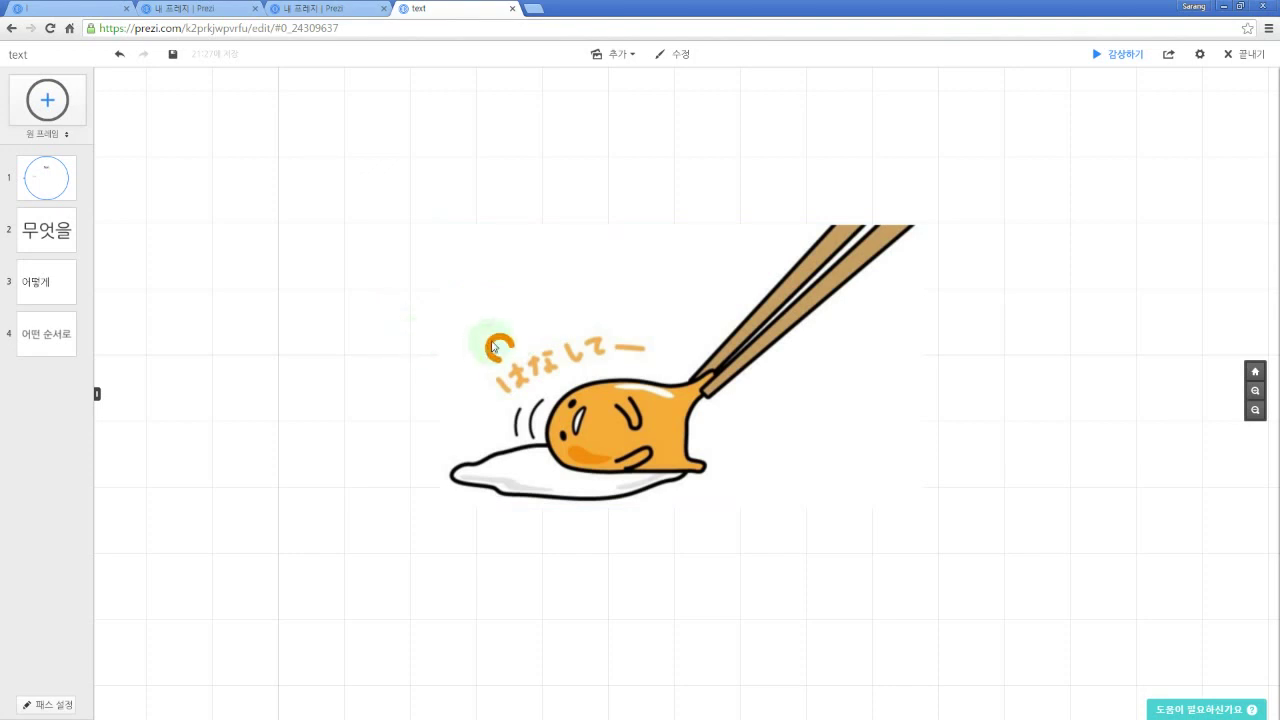
pyautogui.click(493, 346)
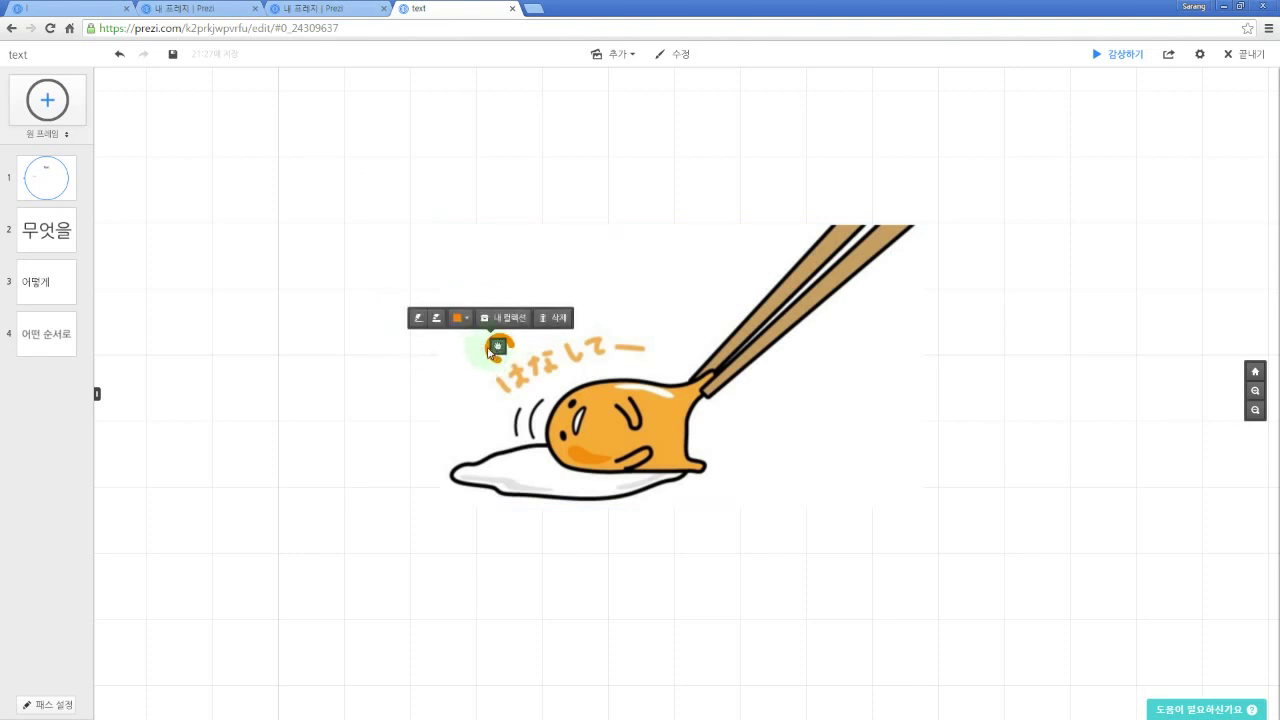
pyautogui.moveTo(488, 349); pyautogui.dragTo(580, 378)
pyautogui.scroll(3, 484, 339)
pyautogui.click(424, 308)
pyautogui.click(350, 341)
# Step: Duplicate the arc into a row of three above the chopsticks egg's caption
pyautogui.click(579, 340)
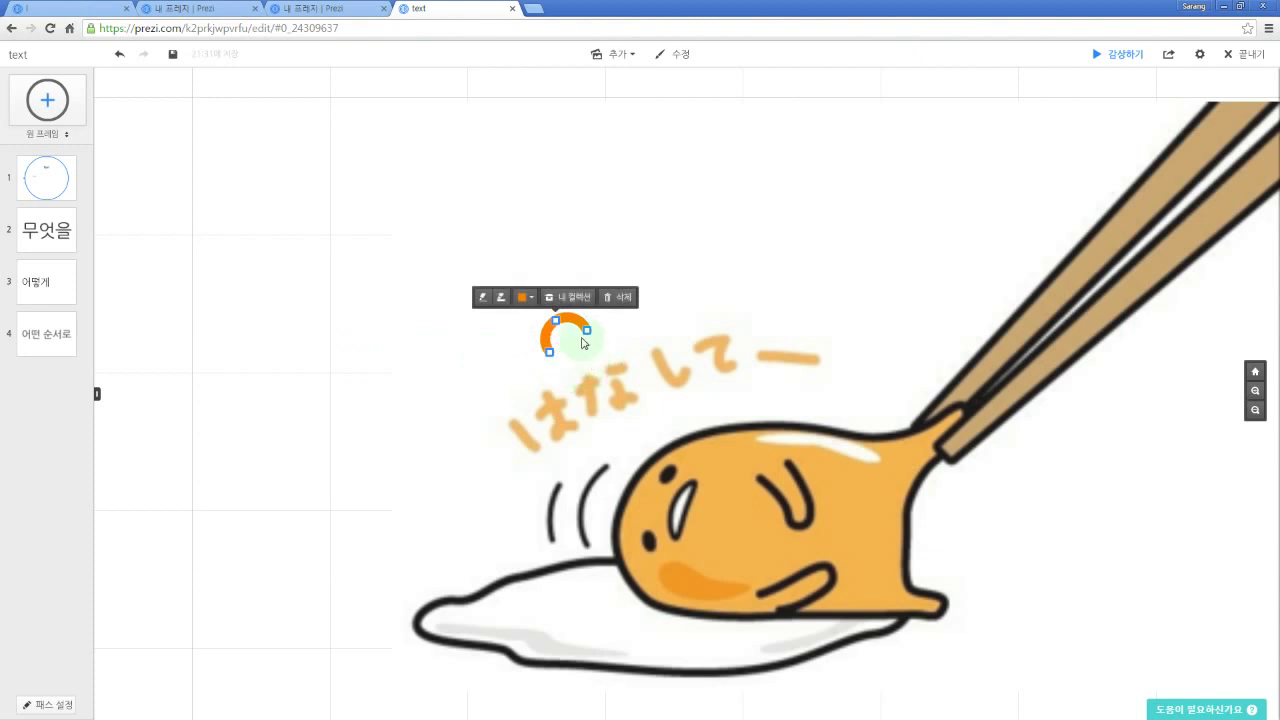
pyautogui.hotkey('ctrl', 'c')
pyautogui.click(655, 310)
pyautogui.hotkey('ctrl', 'v')
pyautogui.moveTo(697, 387); pyautogui.dragTo(629, 292)
pyautogui.hotkey('ctrl', 'v')
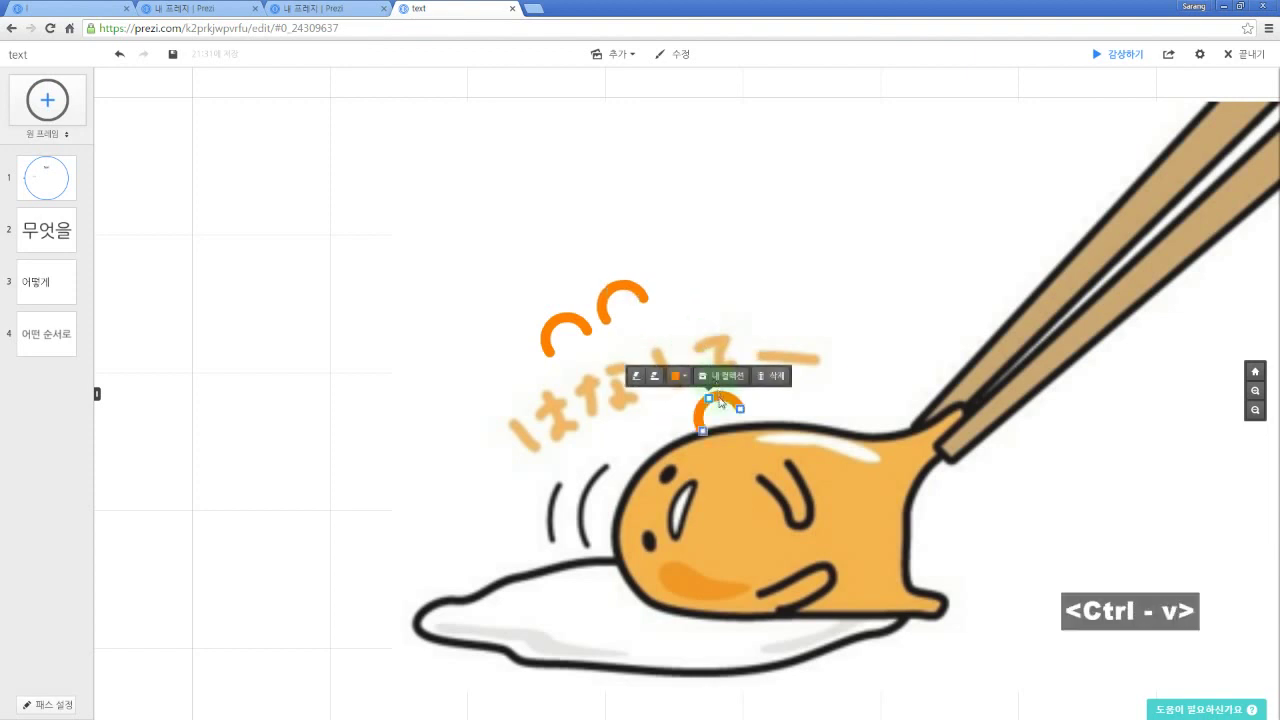
pyautogui.moveTo(718, 412); pyautogui.dragTo(697, 292)
pyautogui.hotkey('ctrl', 'v')
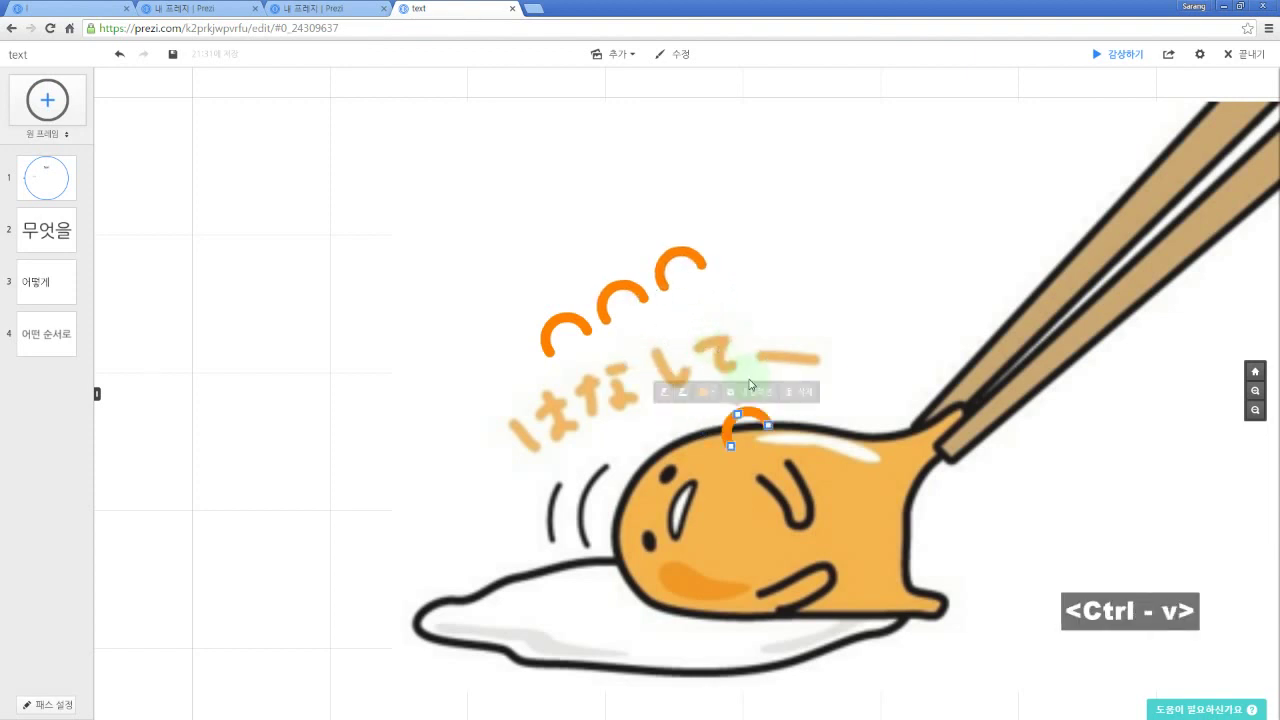
pyautogui.moveTo(750, 420); pyautogui.dragTo(525, 272)
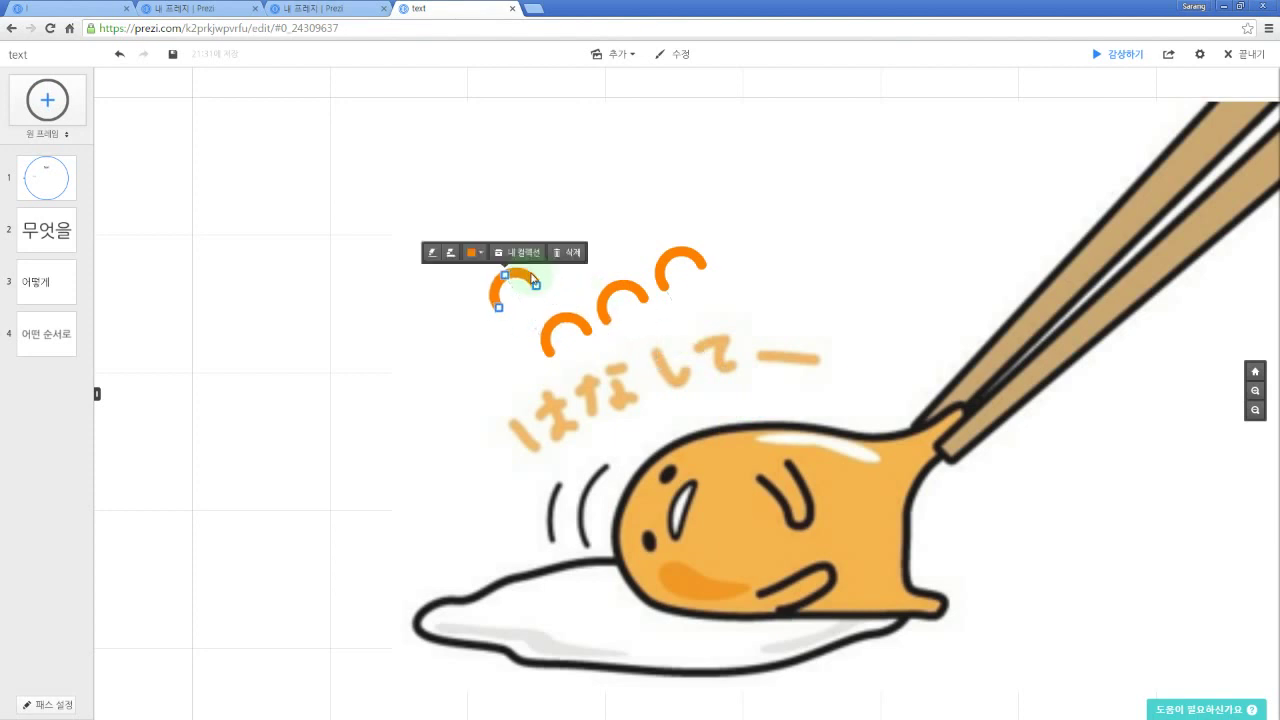
pyautogui.press('Delete')
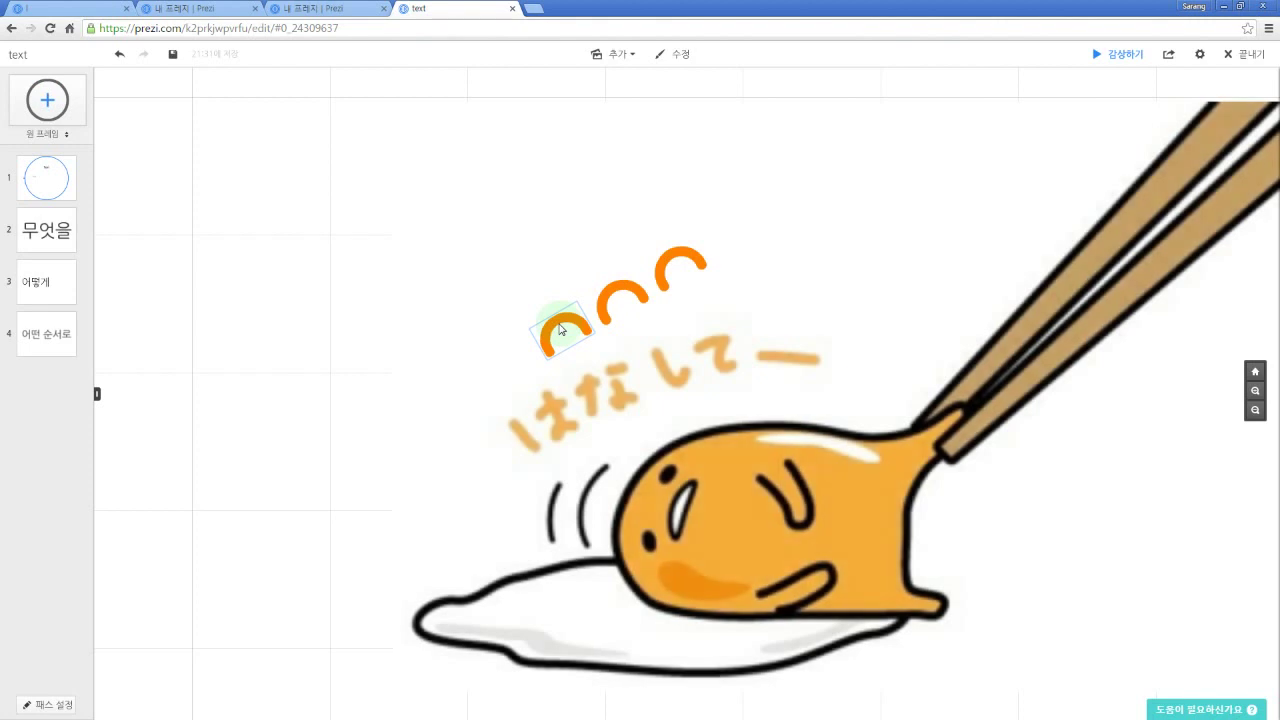
# Step: Copy the three arcs and paste two more rows, making a nine-arc cluster
pyautogui.click(563, 331)
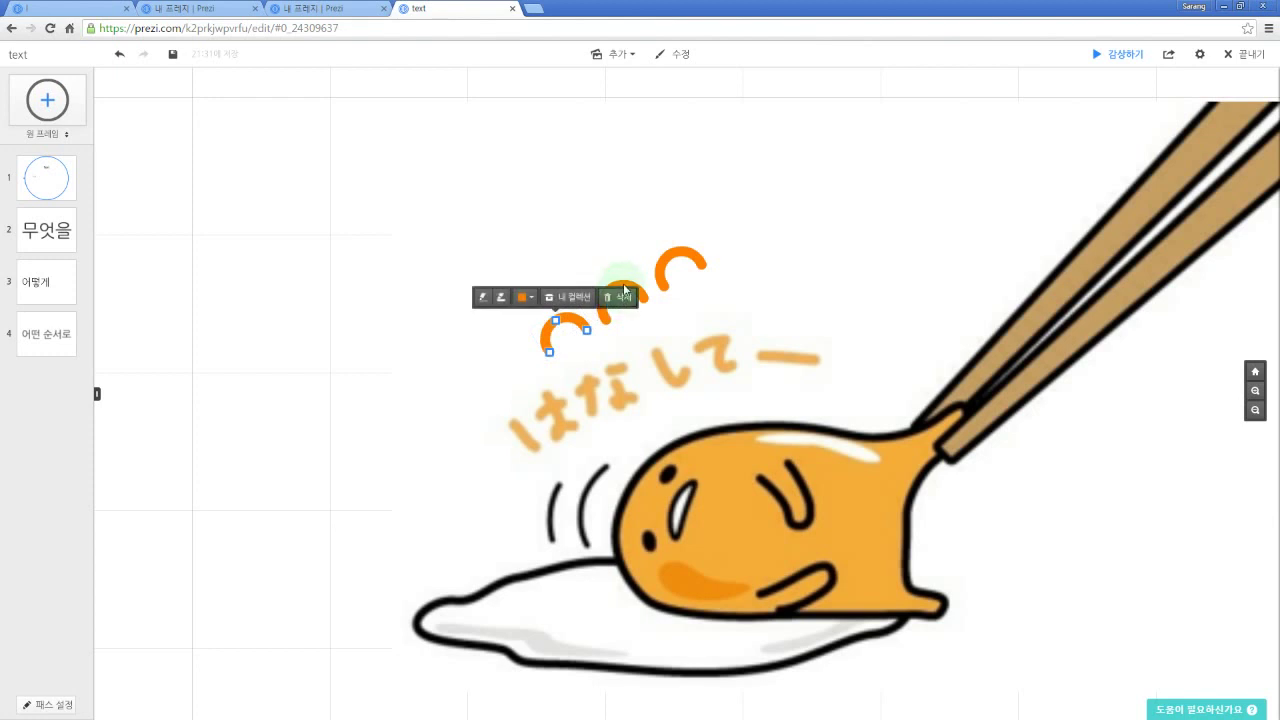
pyautogui.keyDown('shift'); pyautogui.click(622, 295); pyautogui.keyUp('shift')
pyautogui.keyDown('shift'); pyautogui.click(680, 261); pyautogui.keyUp('shift')
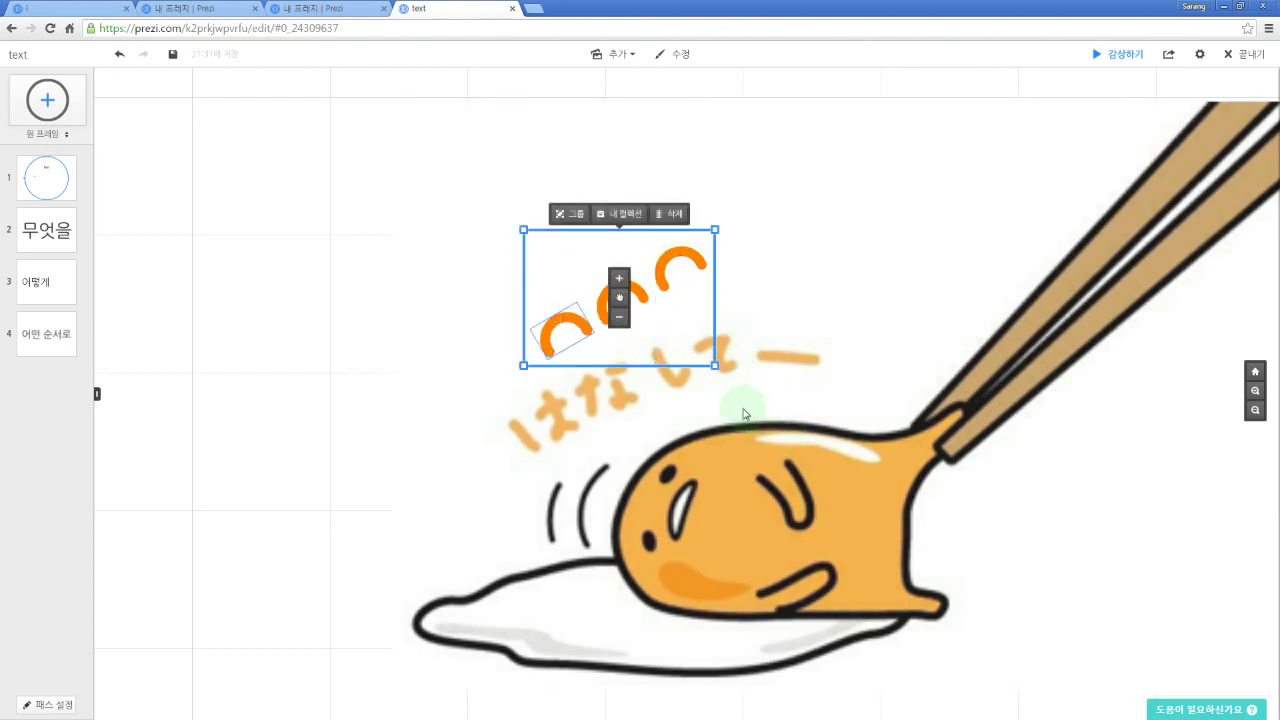
pyautogui.hotkey('ctrl', 'c')
pyautogui.hotkey('ctrl', 'v')
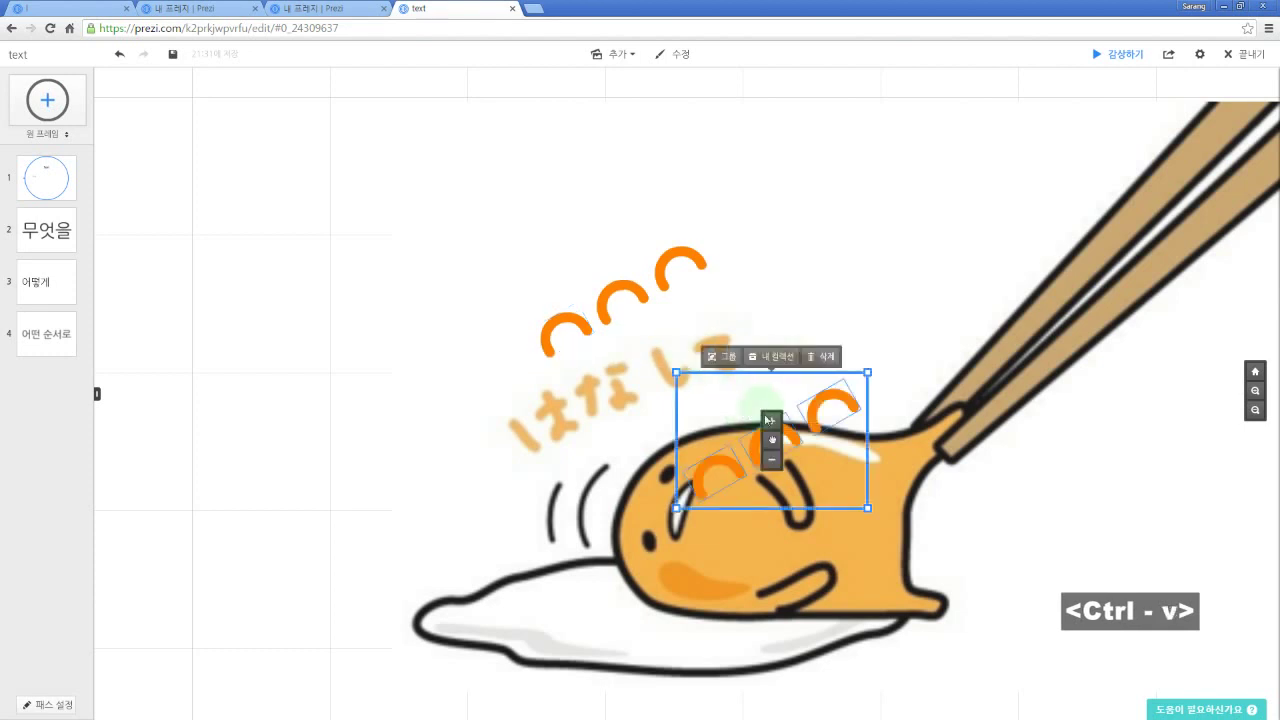
pyautogui.moveTo(770, 420); pyautogui.dragTo(588, 254)
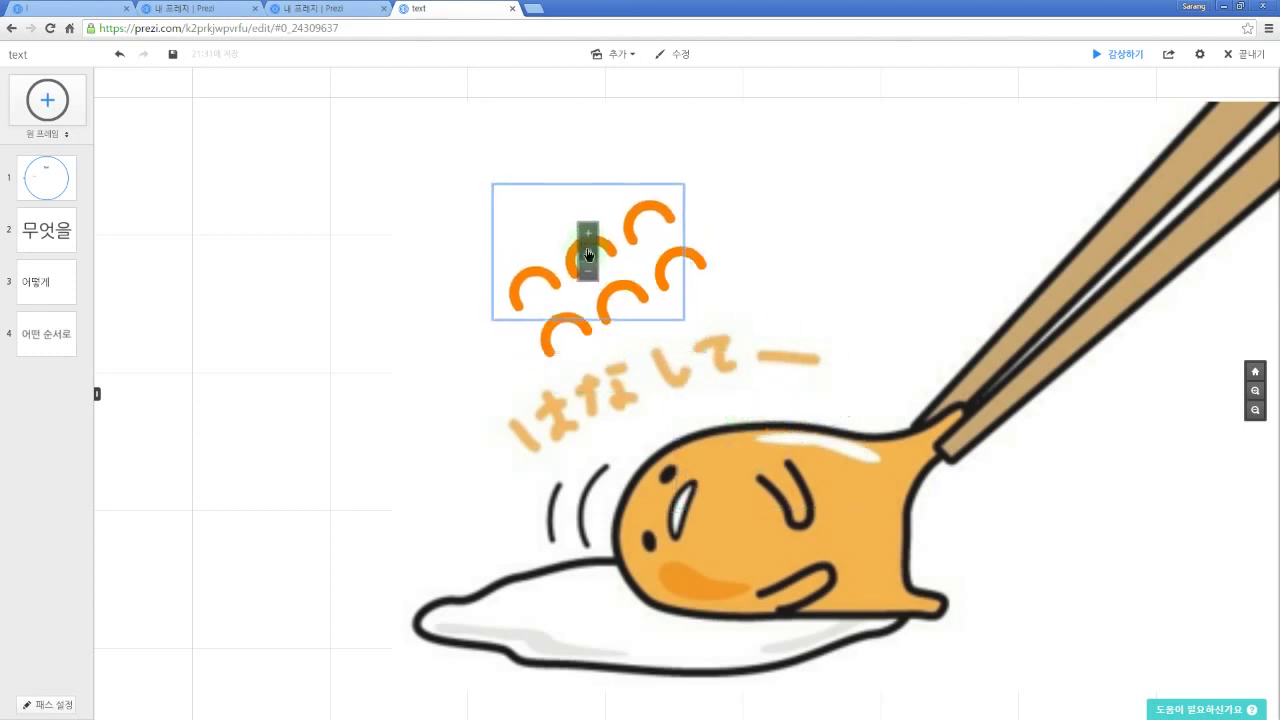
pyautogui.hotkey('ctrl', 'v')
pyautogui.moveTo(800, 456); pyautogui.dragTo(517, 181)
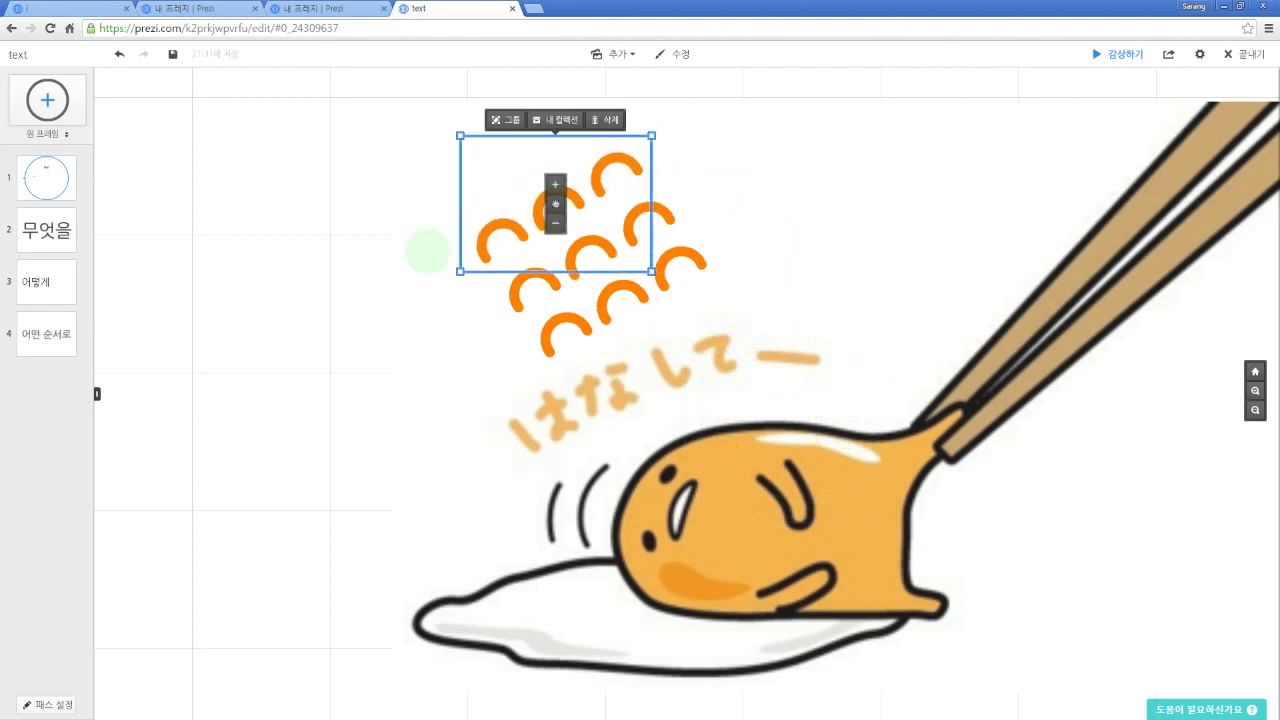
pyautogui.click(351, 323)
pyautogui.scroll(-3, 757, 329)
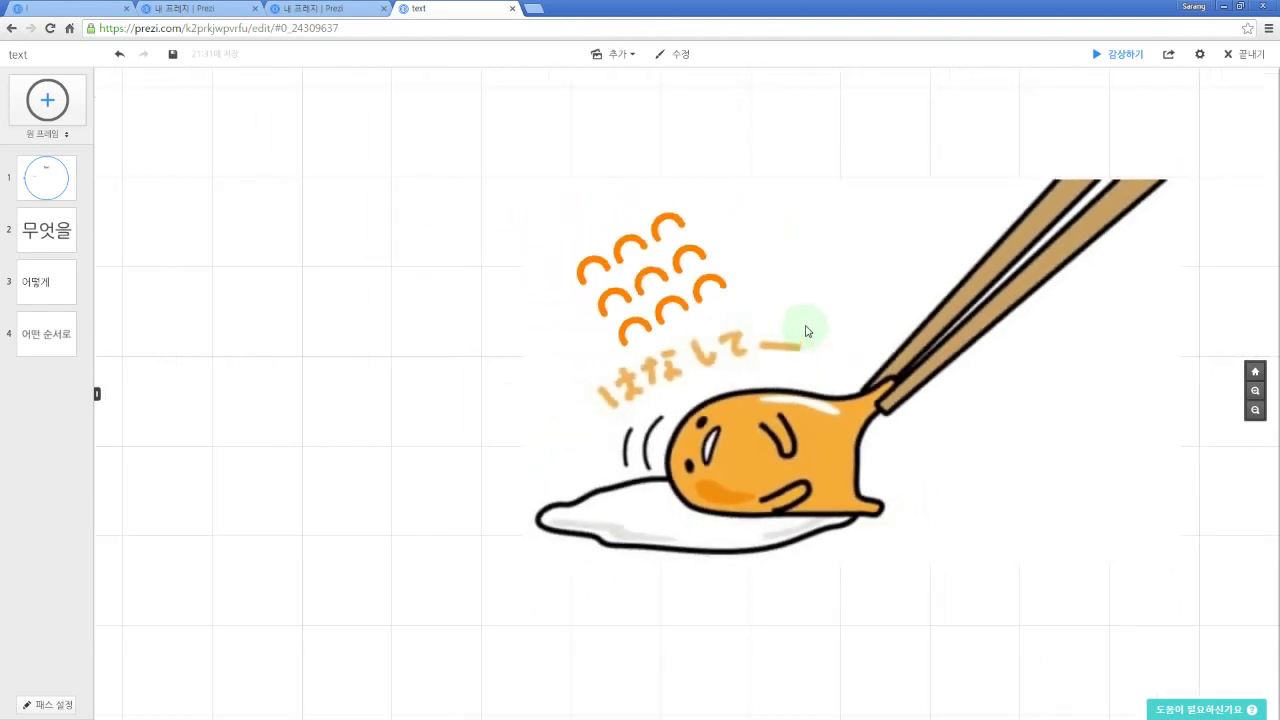
# Step: Zoom out and pan until all three egg pictures are in view
pyautogui.scroll(-5, 807, 330)
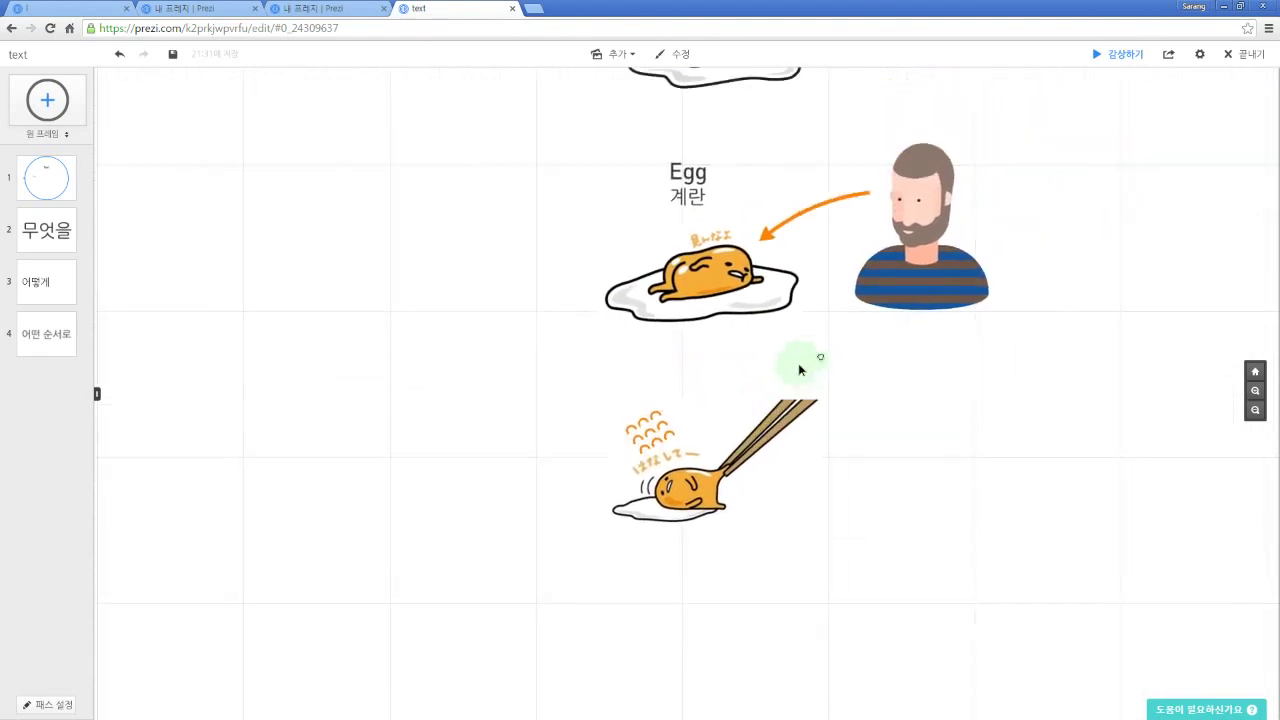
pyautogui.moveTo(798, 370); pyautogui.dragTo(749, 432)
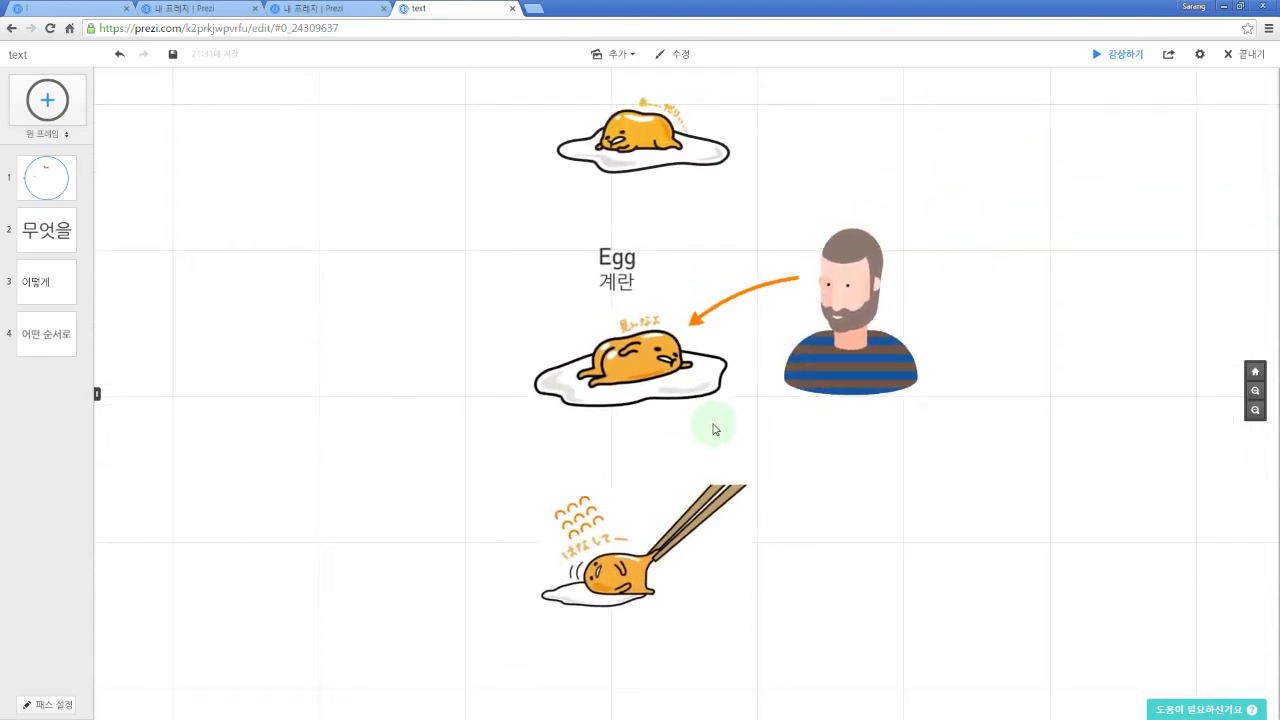
pyautogui.moveTo(733, 433); pyautogui.dragTo(709, 437)
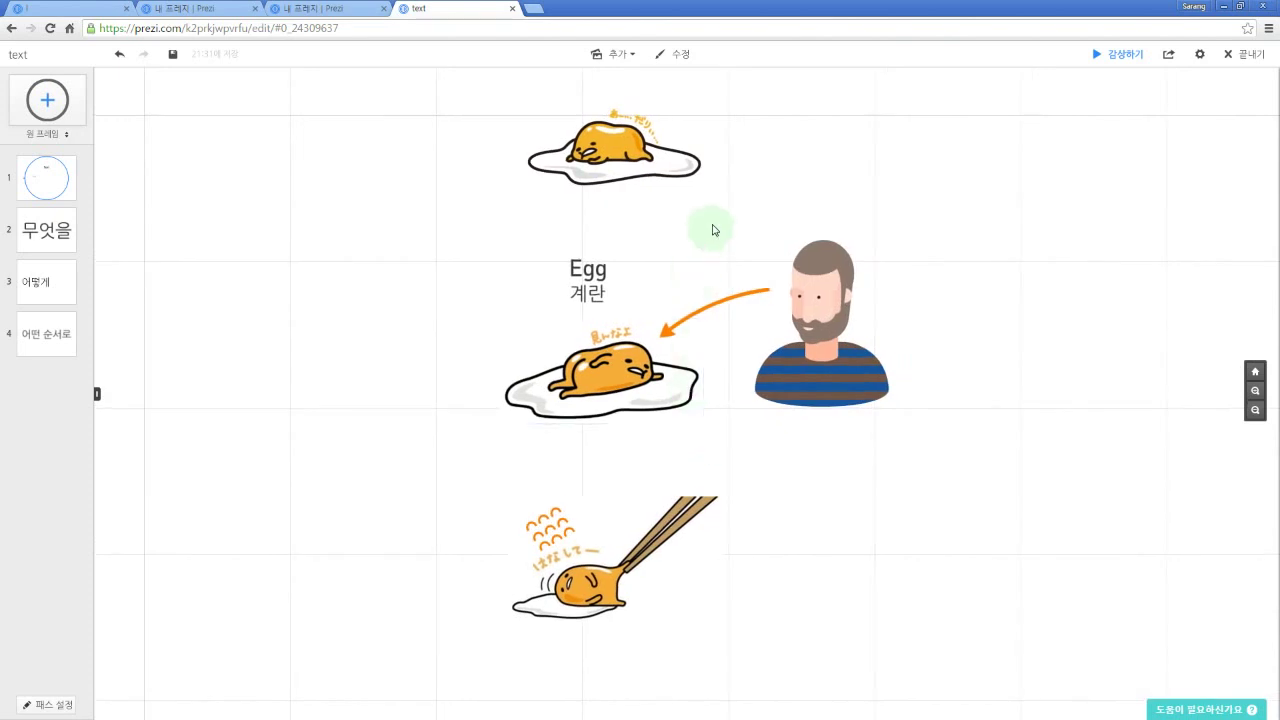
pyautogui.moveTo(737, 213)
pyautogui.mouseDown()
pyautogui.moveTo(750, 180)
pyautogui.moveTo(754, 210)
pyautogui.mouseUp()
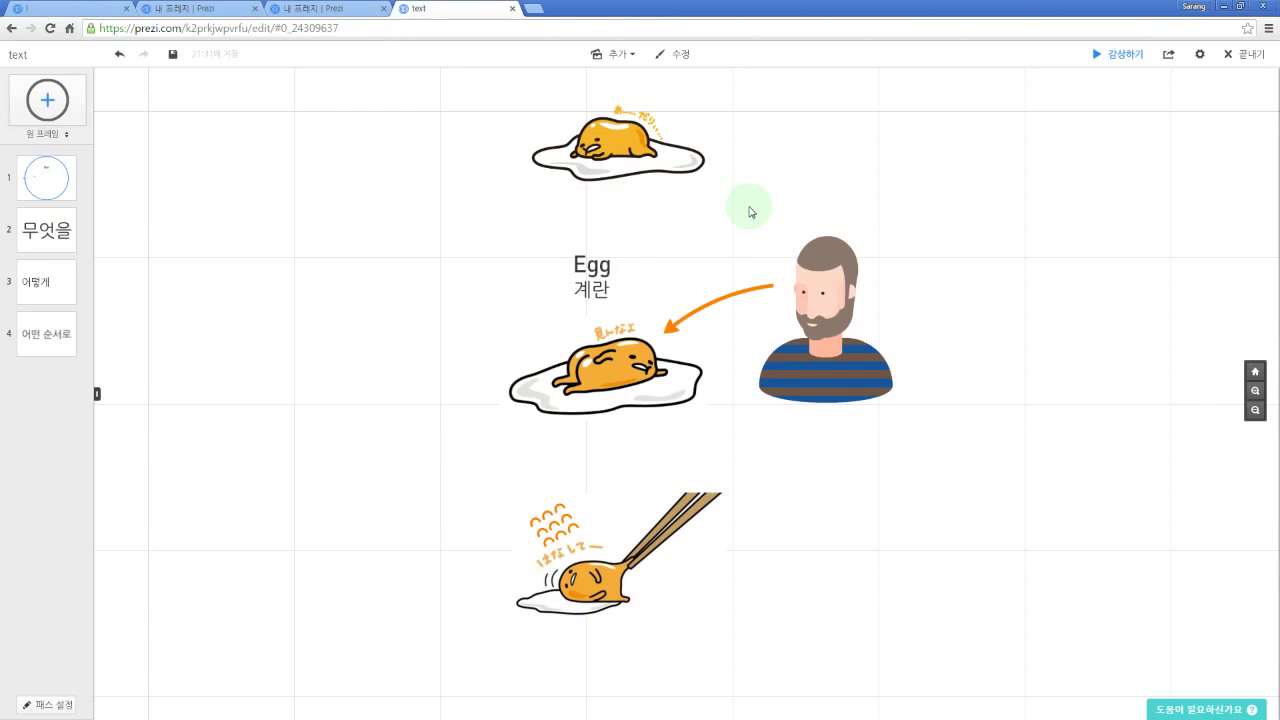
# Step: Set the frame type to 괄호 프레임 (bracket frame)
pyautogui.click(53, 106)
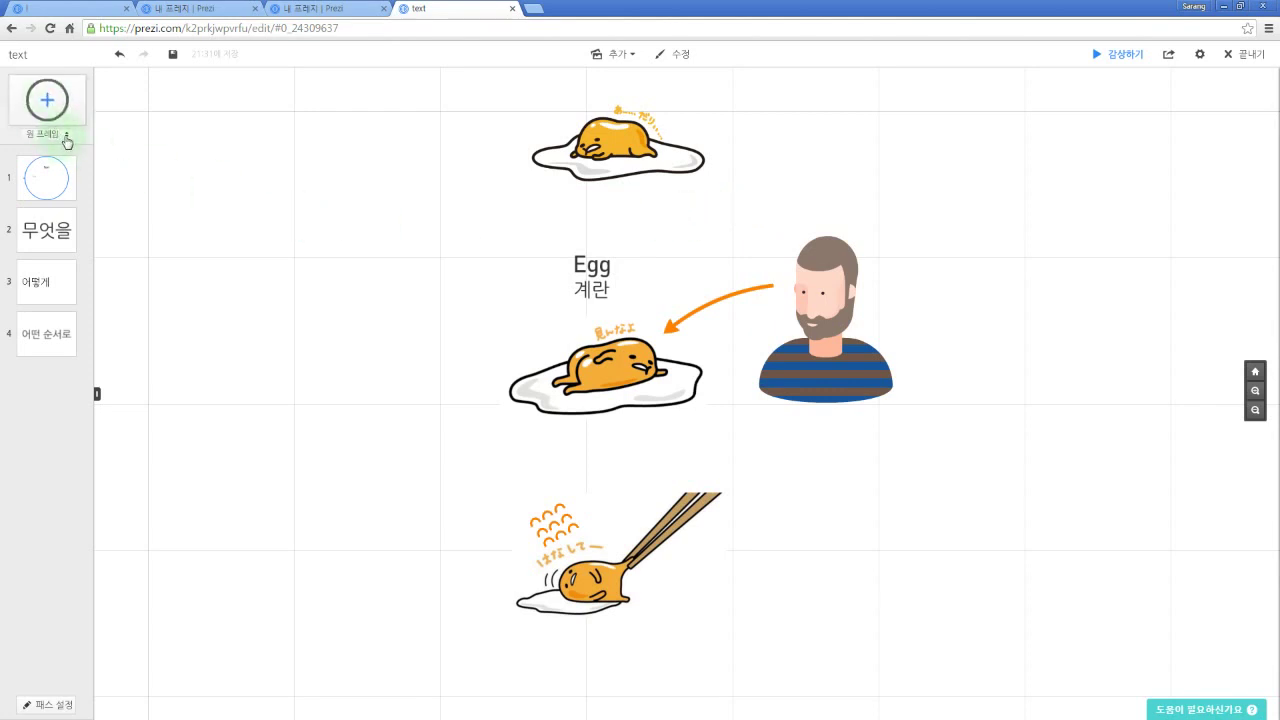
pyautogui.click(67, 136)
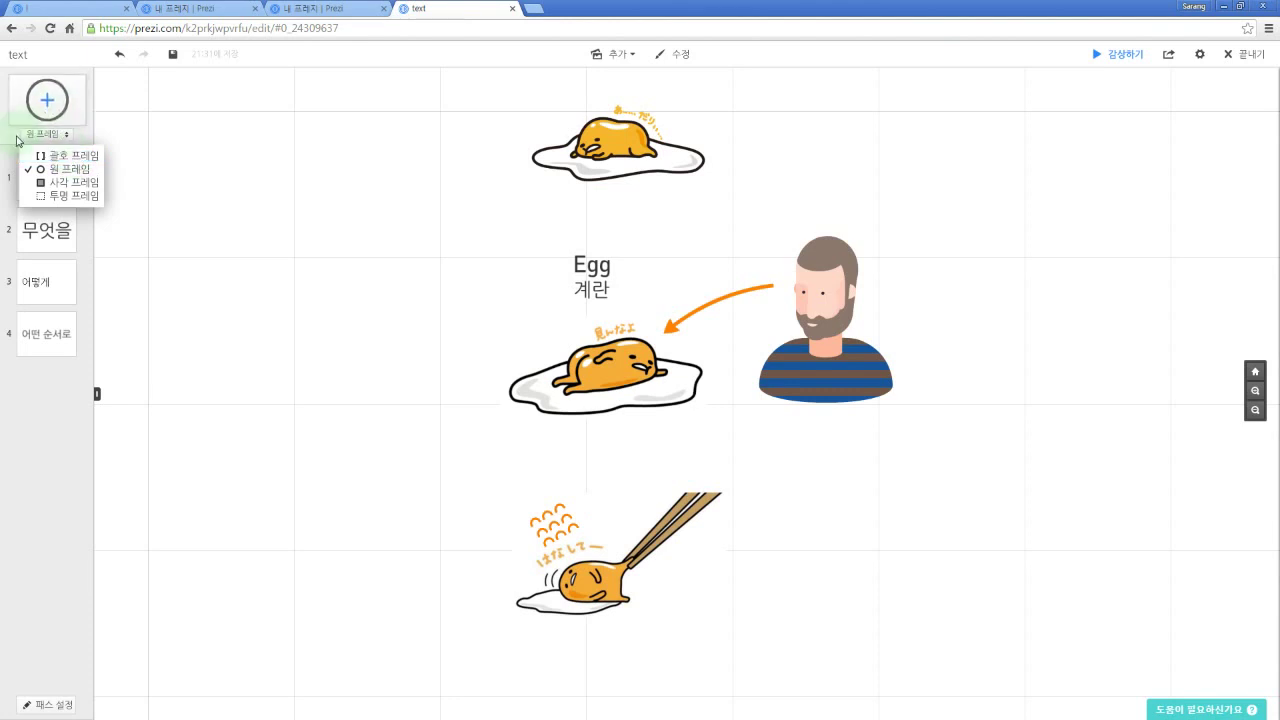
pyautogui.click(58, 156)
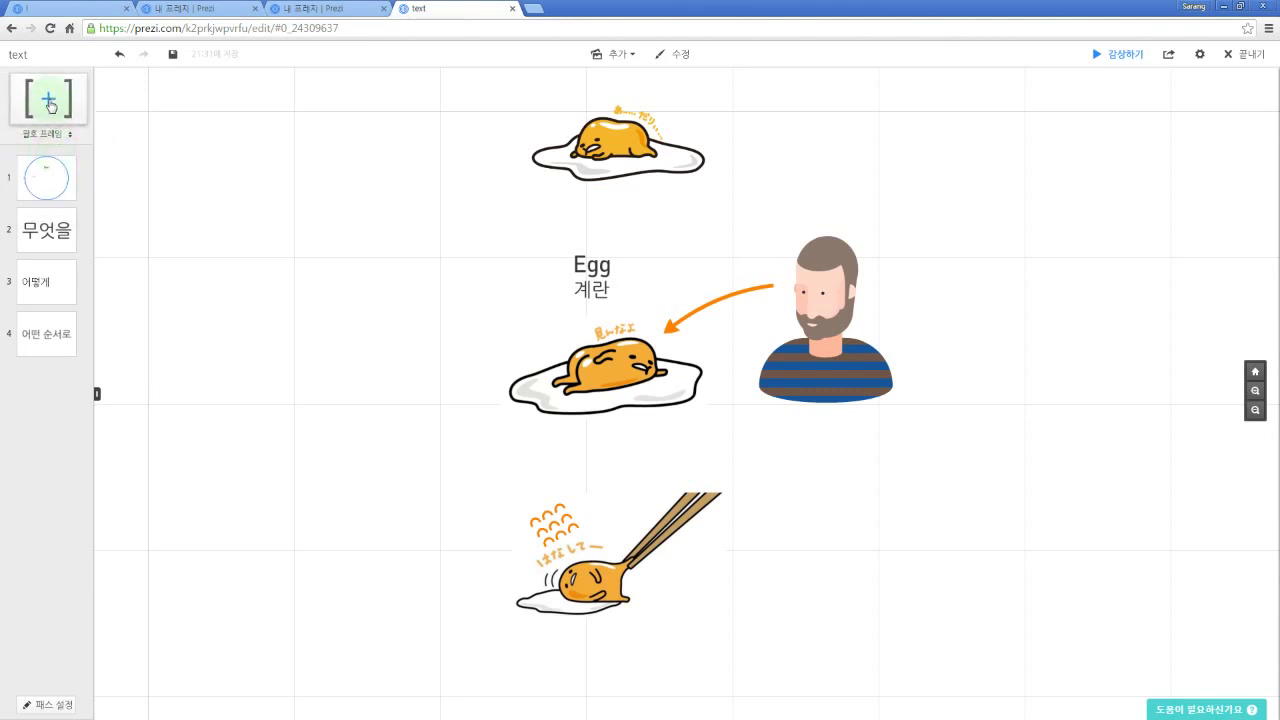
# Step: Add four bracket frames as path steps 5–8, moving the last one to the right
pyautogui.moveTo(50, 105); pyautogui.dragTo(203, 172)
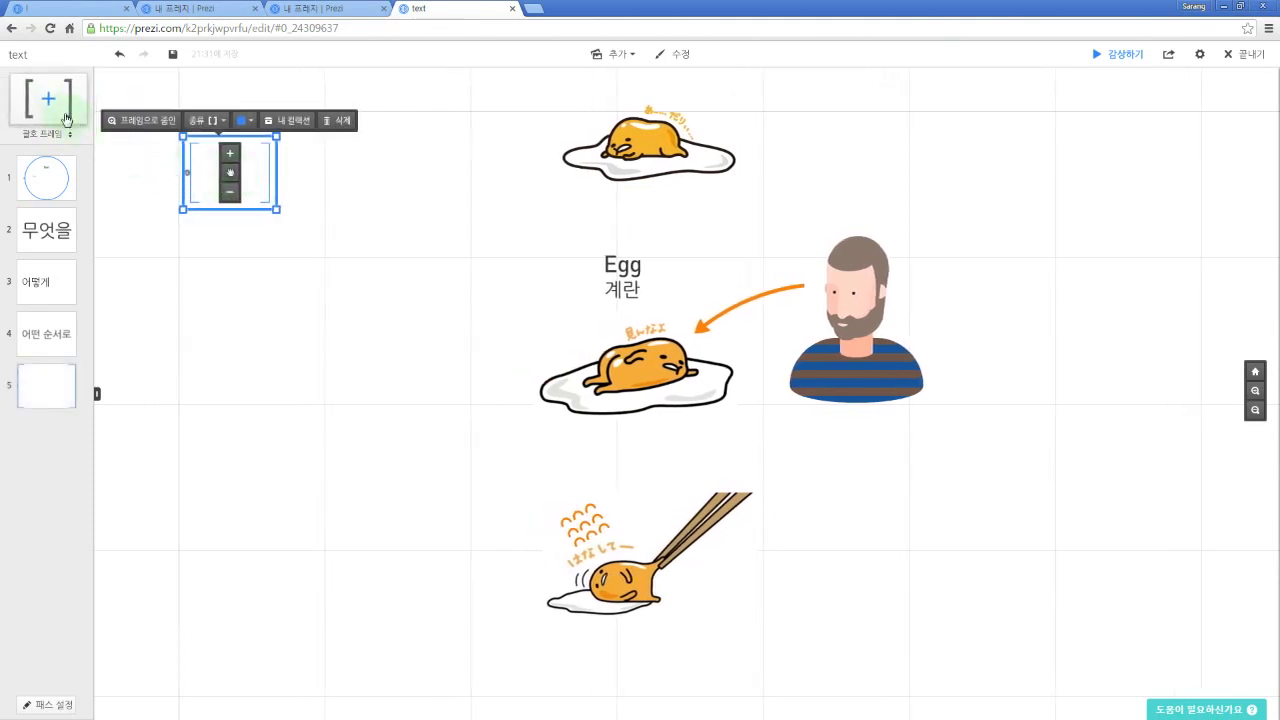
pyautogui.click(64, 120)
pyautogui.click(66, 120)
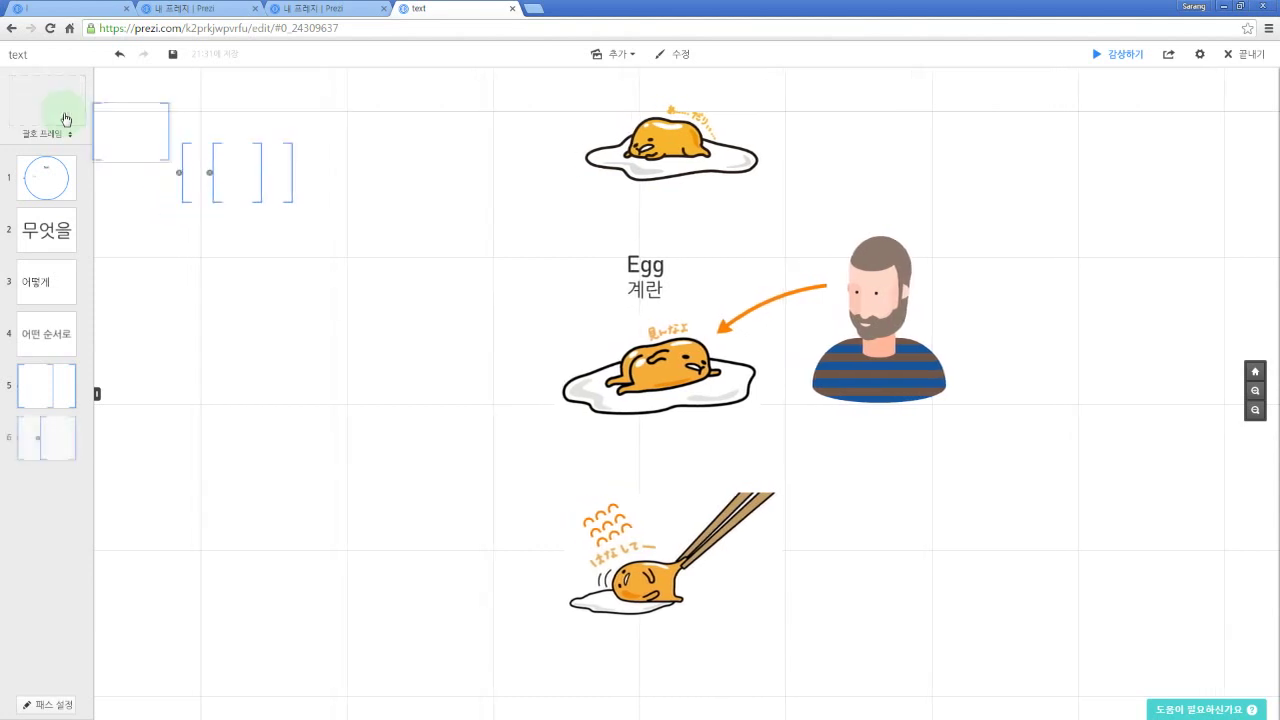
pyautogui.click(68, 116)
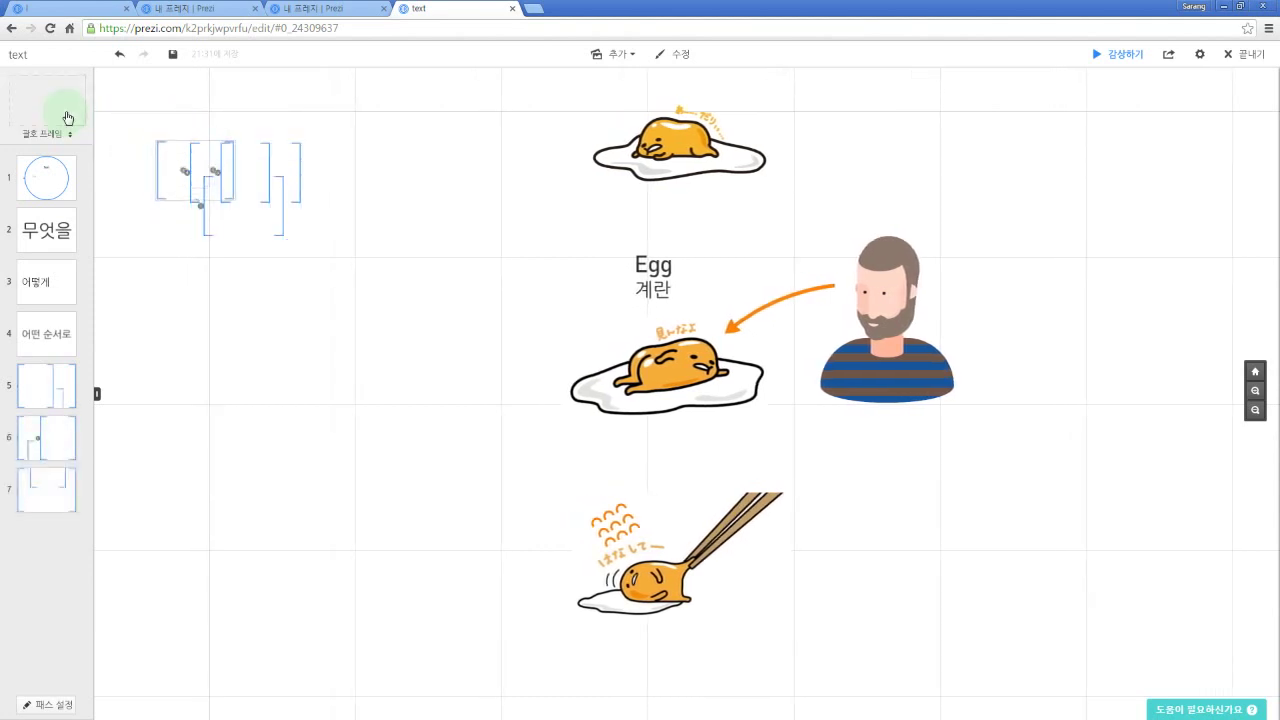
pyautogui.moveTo(216, 172); pyautogui.dragTo(452, 182)
pyautogui.scroll(2, 452, 182)
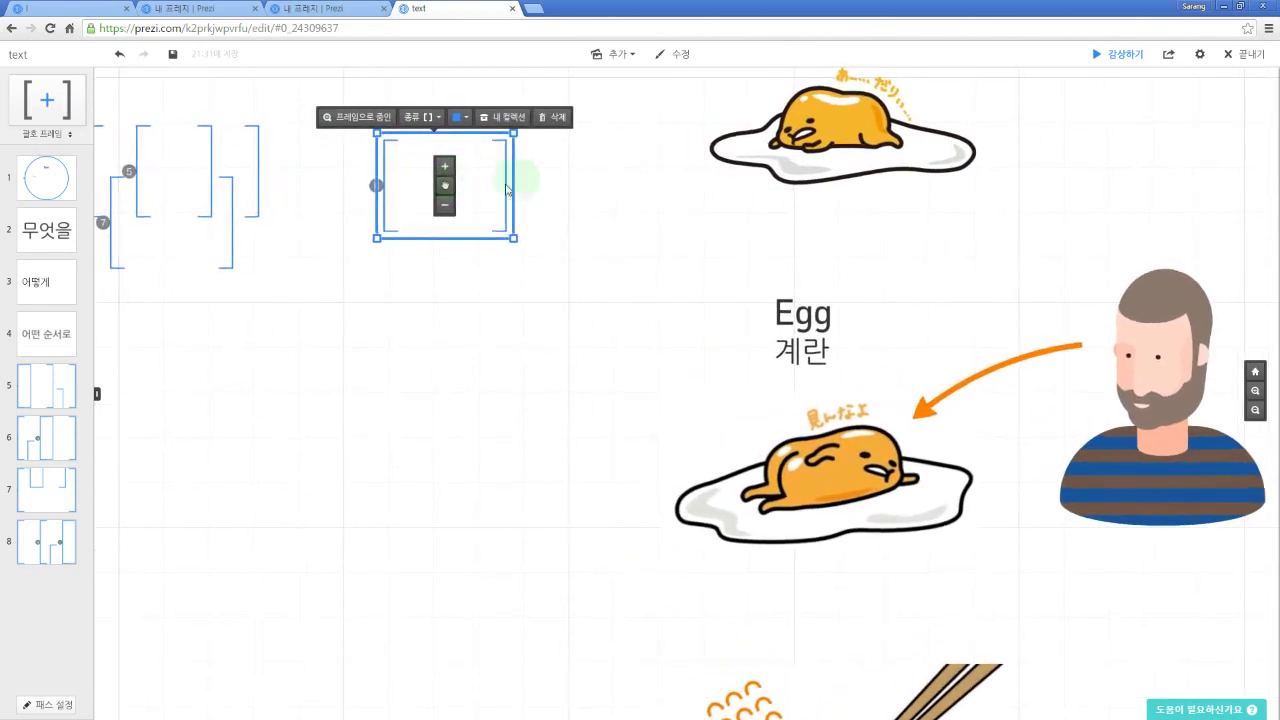
pyautogui.click(634, 57)
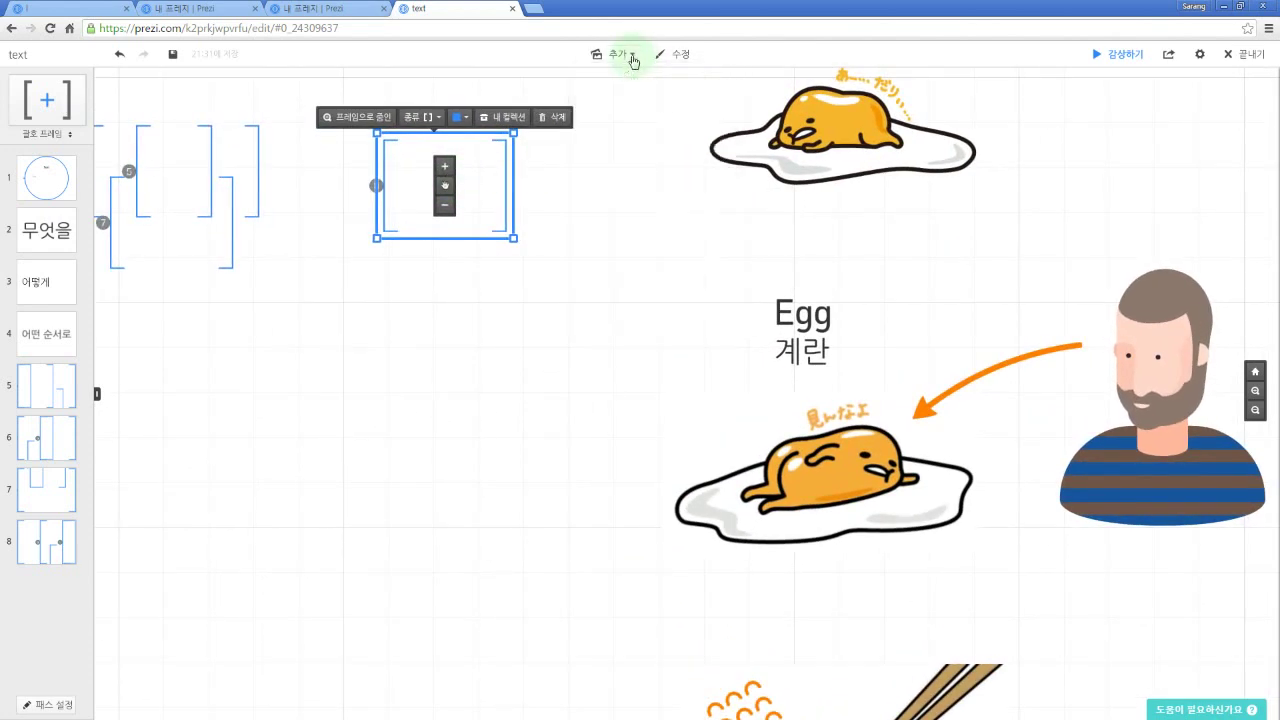
pyautogui.moveTo(408, 326); pyautogui.dragTo(490, 318)
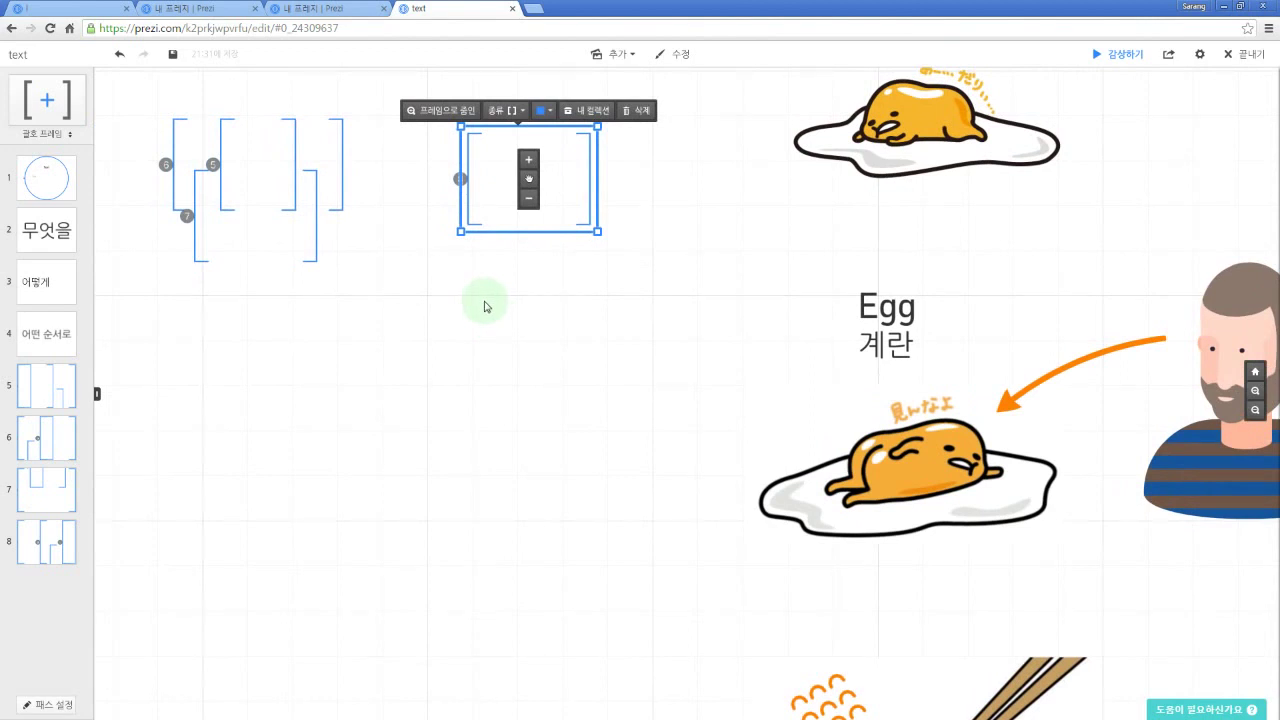
pyautogui.click(497, 308)
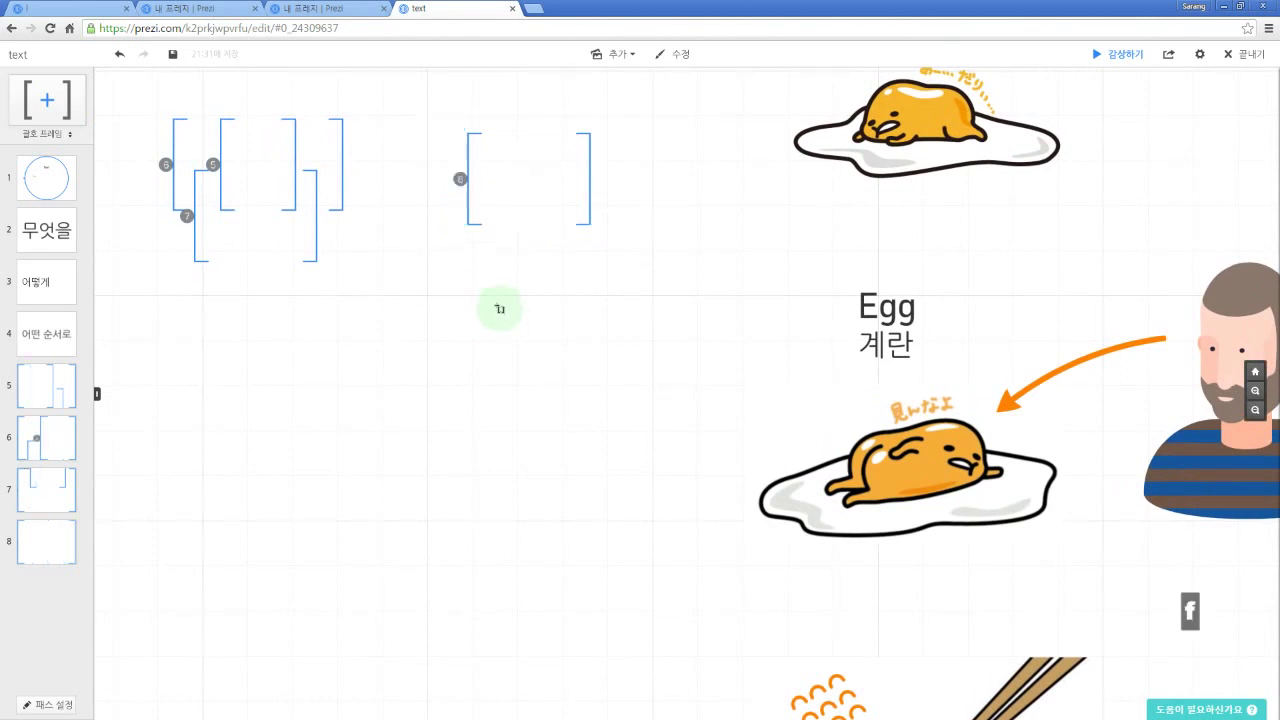
# Step: Cycle the frame type with F through invisible, bracket and circle, ending on rectangle
pyautogui.press('f')
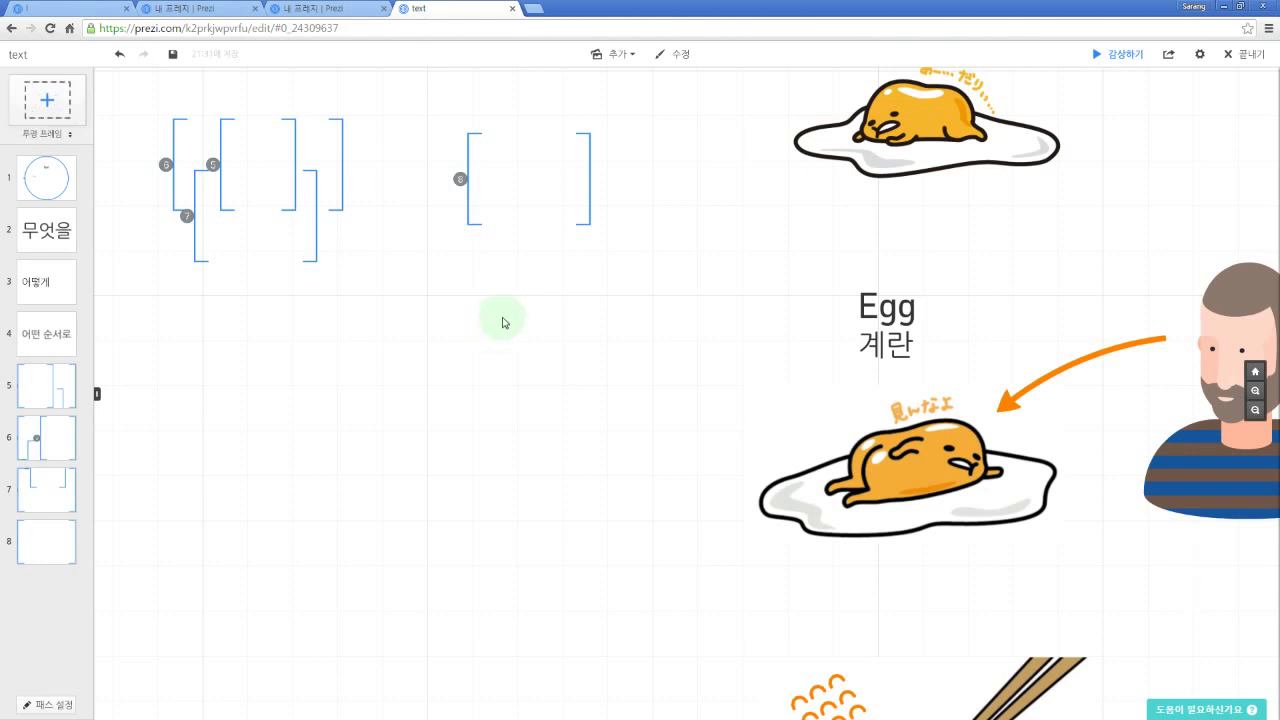
pyautogui.press('f')
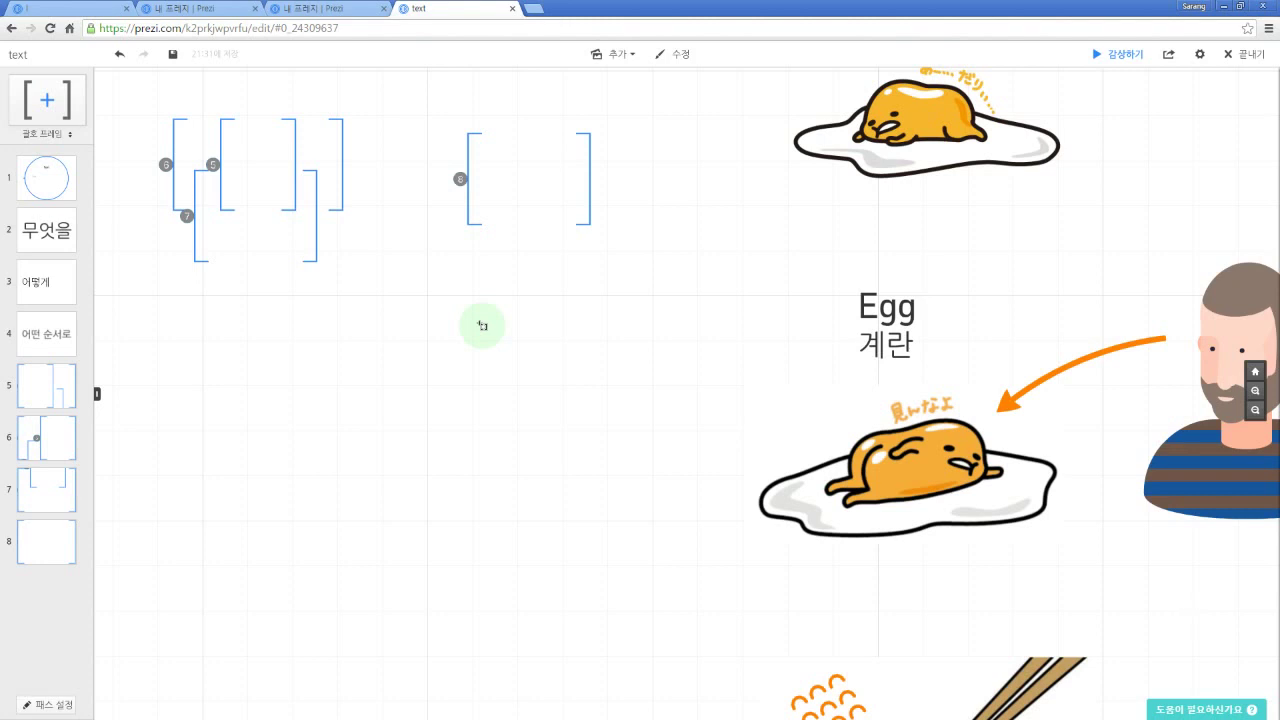
pyautogui.press('f')
pyautogui.press('f')
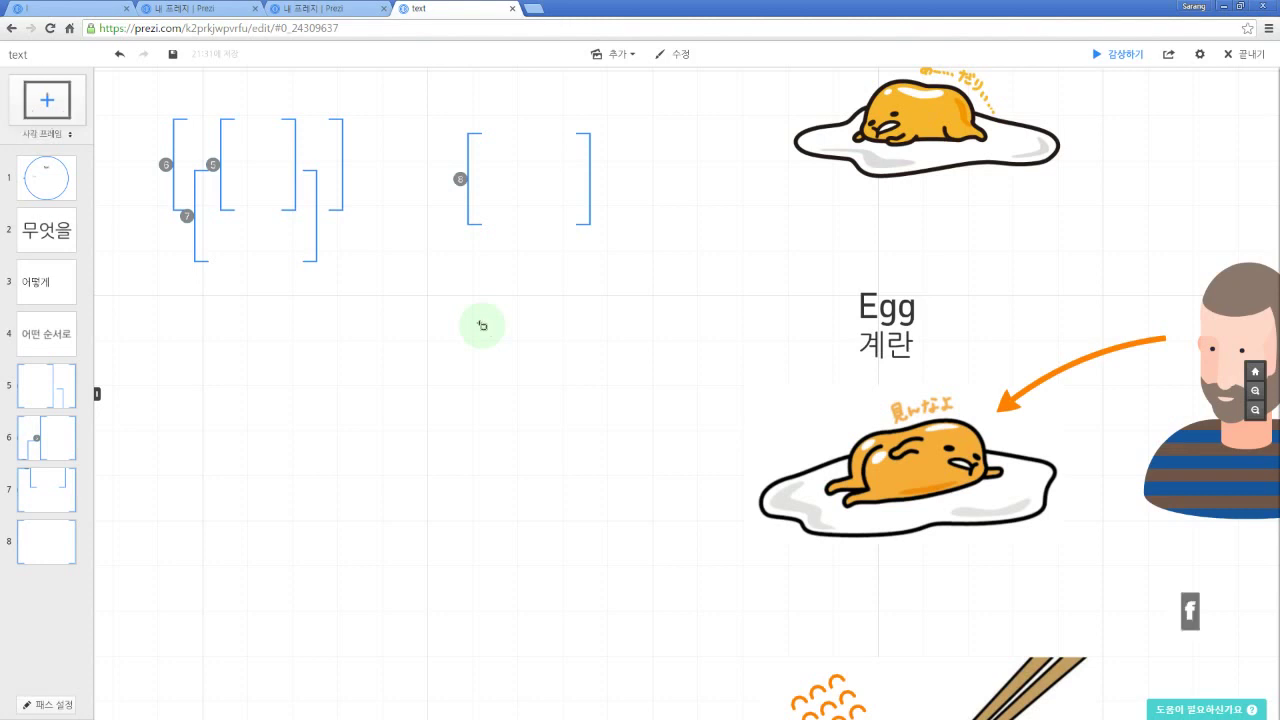
pyautogui.press('f')
pyautogui.press('f')
pyautogui.press('f')
pyautogui.press('f')
pyautogui.press('f')
pyautogui.press('f')
pyautogui.press('f')
pyautogui.press('f')
pyautogui.press('f')
pyautogui.press('f')
pyautogui.press('f')
pyautogui.press('f')
pyautogui.press('f')
pyautogui.press('f')
pyautogui.press('f')
pyautogui.press('f')
pyautogui.press('f')
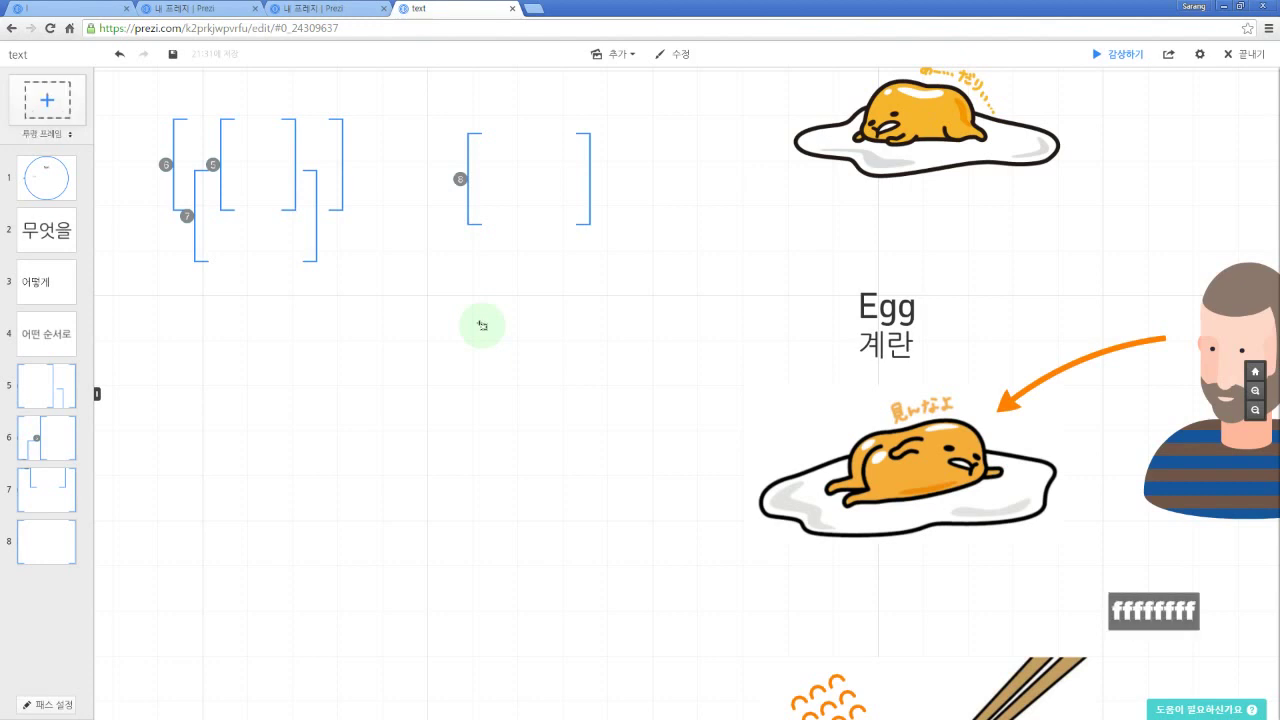
pyautogui.press('f')
pyautogui.press('f')
pyautogui.press('f')
pyautogui.press('f')
pyautogui.press('f')
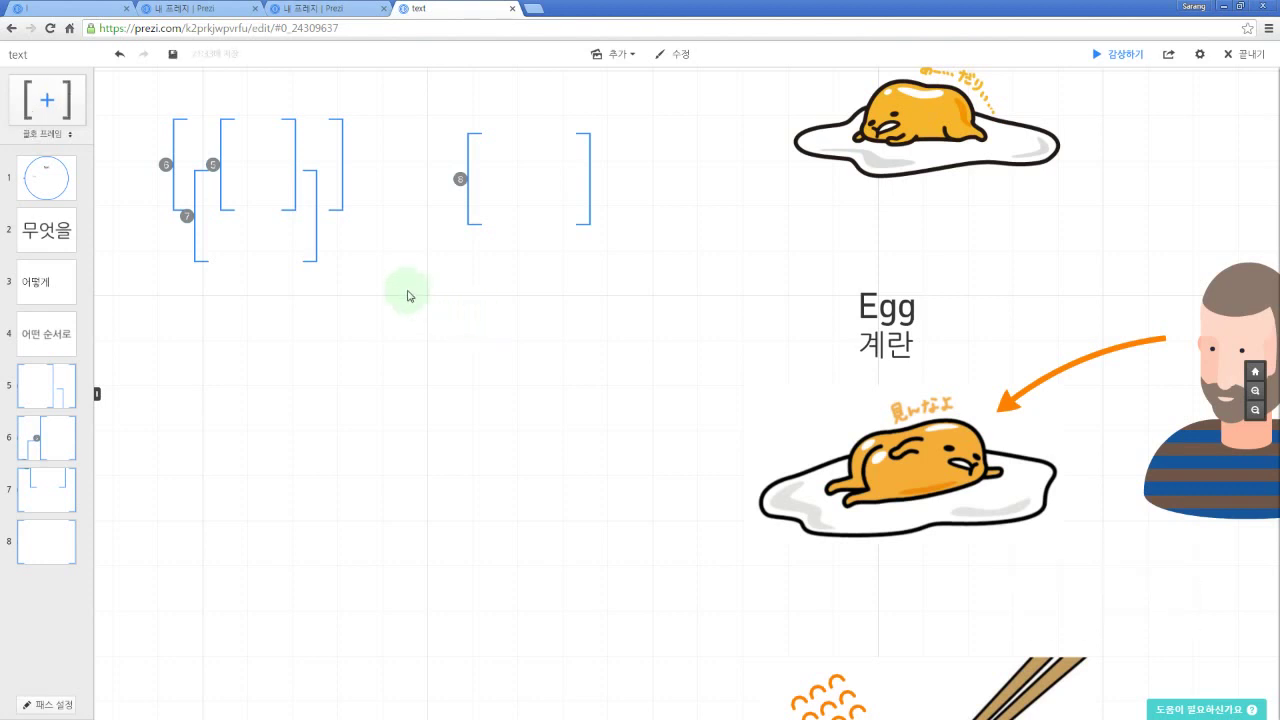
# Step: Draw a large bracket frame, a circle frame and a filled rectangle frame below the others
pyautogui.moveTo(432, 311); pyautogui.dragTo(628, 450)
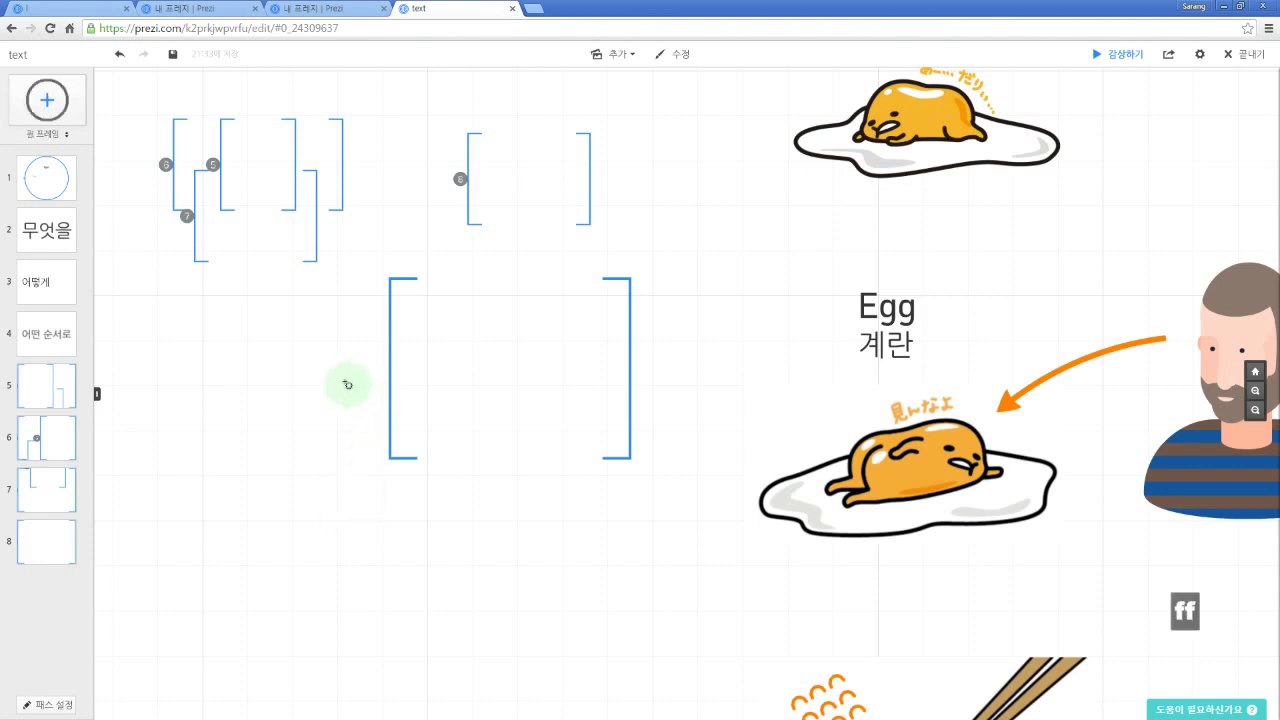
pyautogui.moveTo(321, 371); pyautogui.dragTo(486, 495)
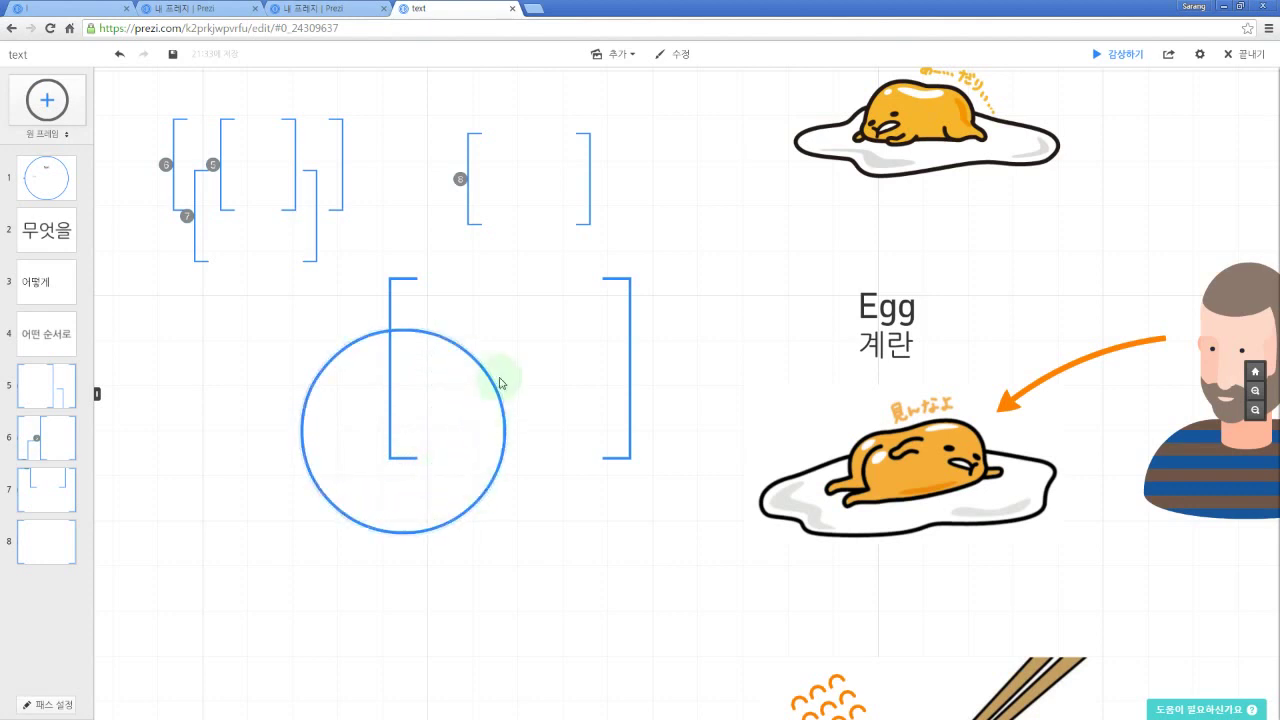
pyautogui.press('f')
pyautogui.press('f')
pyautogui.moveTo(482, 272); pyautogui.dragTo(702, 437)
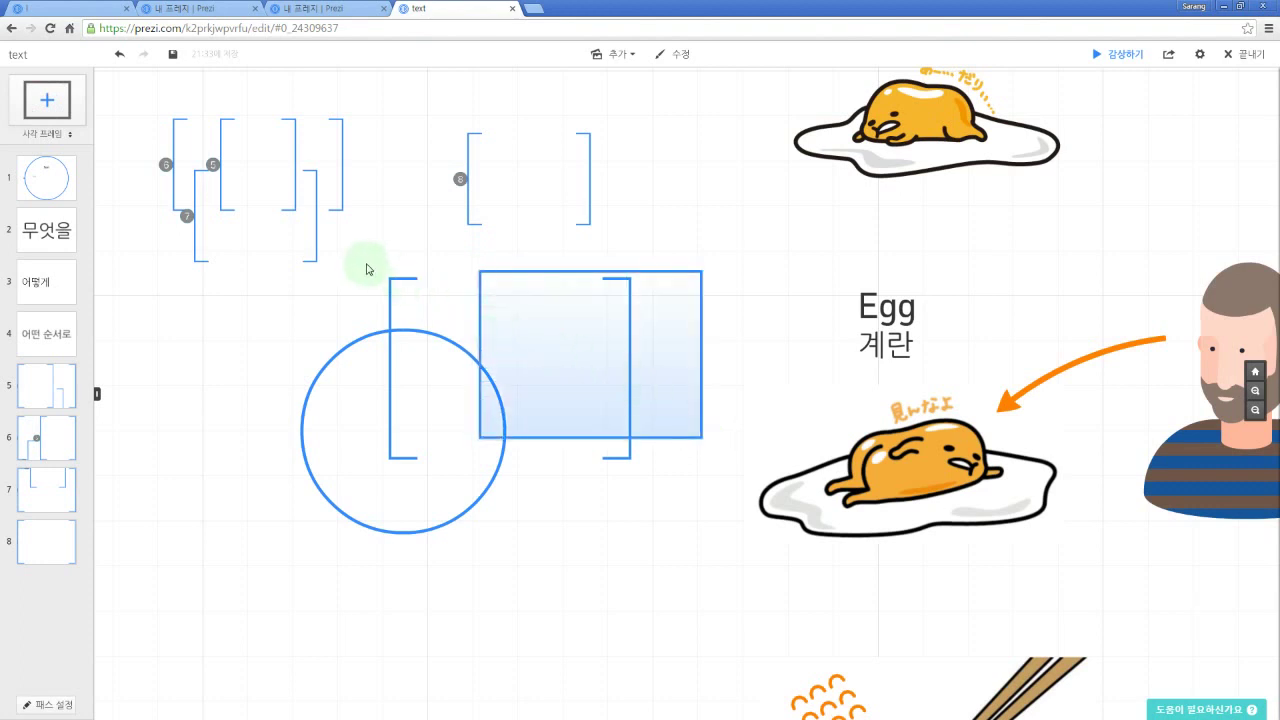
# Step: Draw a transparent frame, move and resize it, then change its frame type
pyautogui.press('f')
pyautogui.press('f')
pyautogui.press('f')
pyautogui.press('f')
pyautogui.press('f')
pyautogui.press('f')
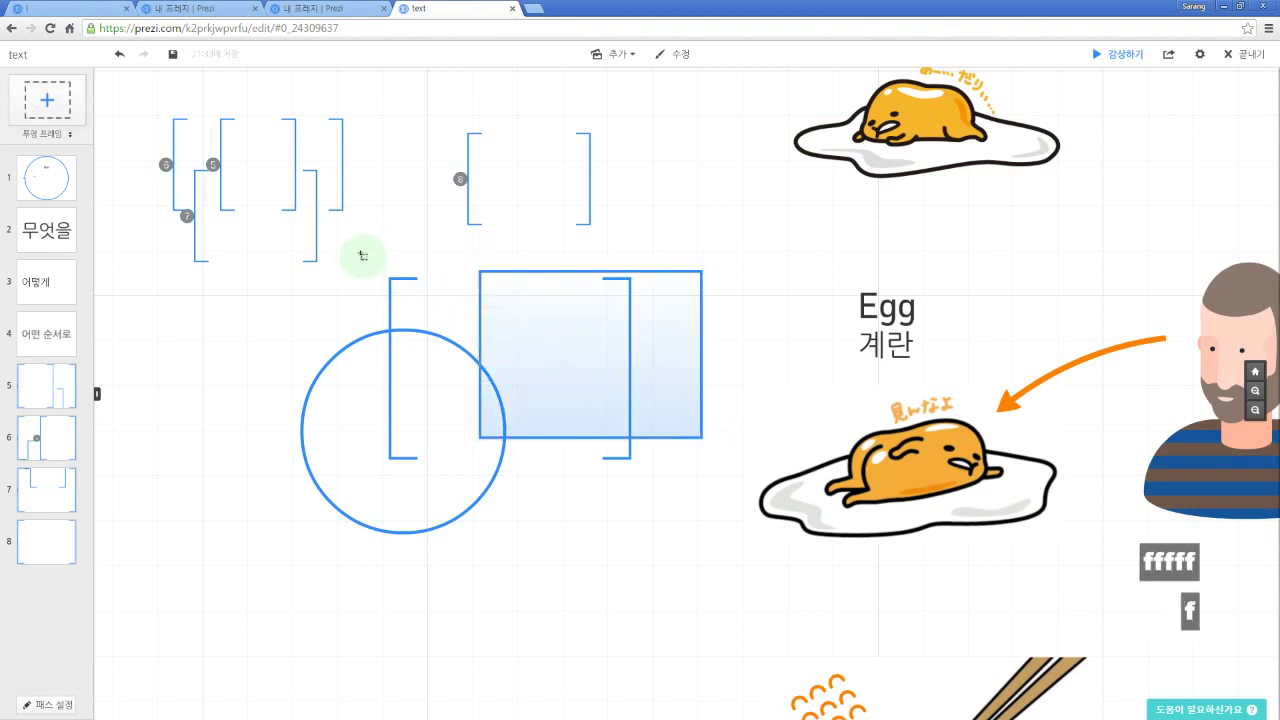
pyautogui.moveTo(362, 254); pyautogui.dragTo(590, 424)
pyautogui.click(379, 262)
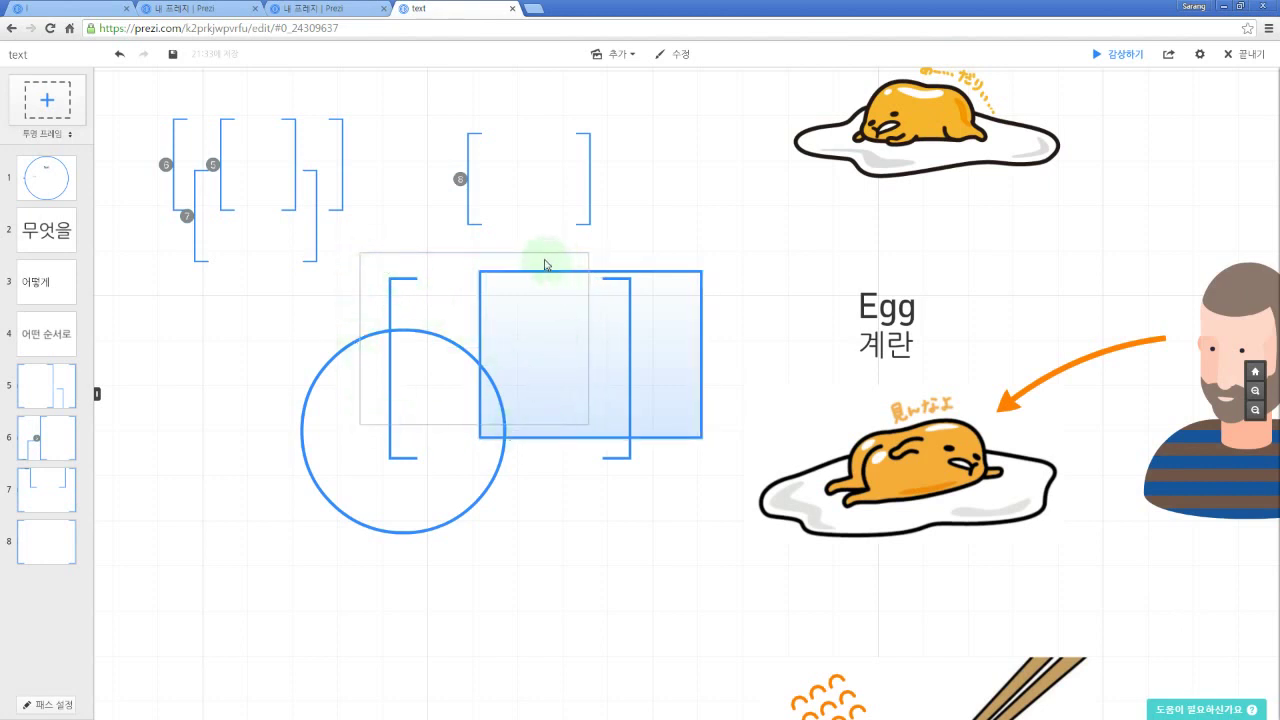
pyautogui.moveTo(522, 257); pyautogui.dragTo(498, 249)
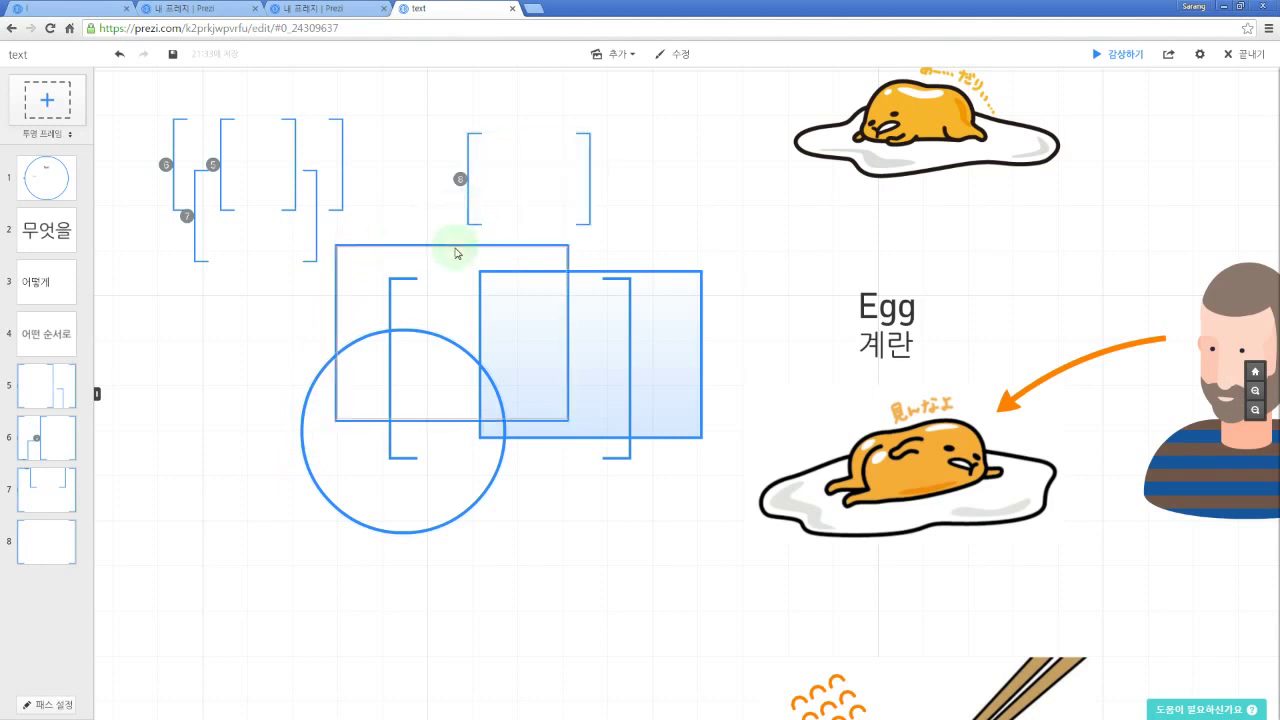
pyautogui.click(455, 253)
pyautogui.moveTo(451, 334); pyautogui.dragTo(395, 270)
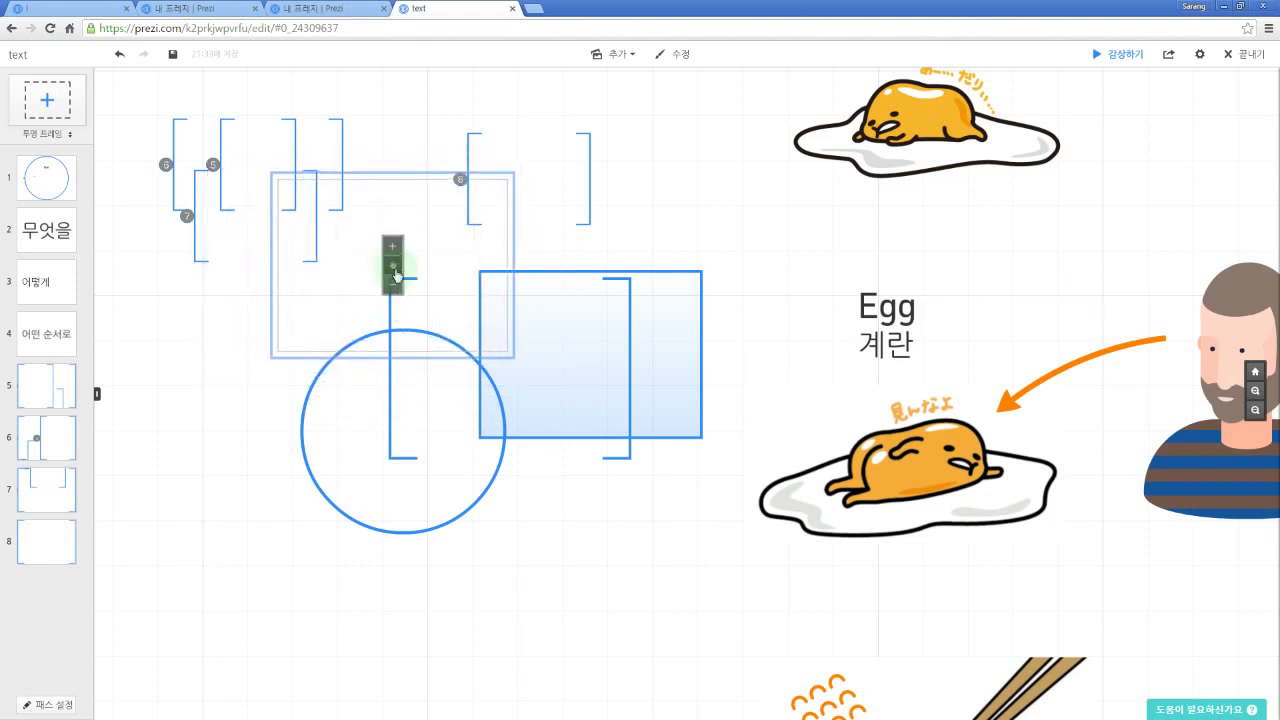
pyautogui.click(392, 289)
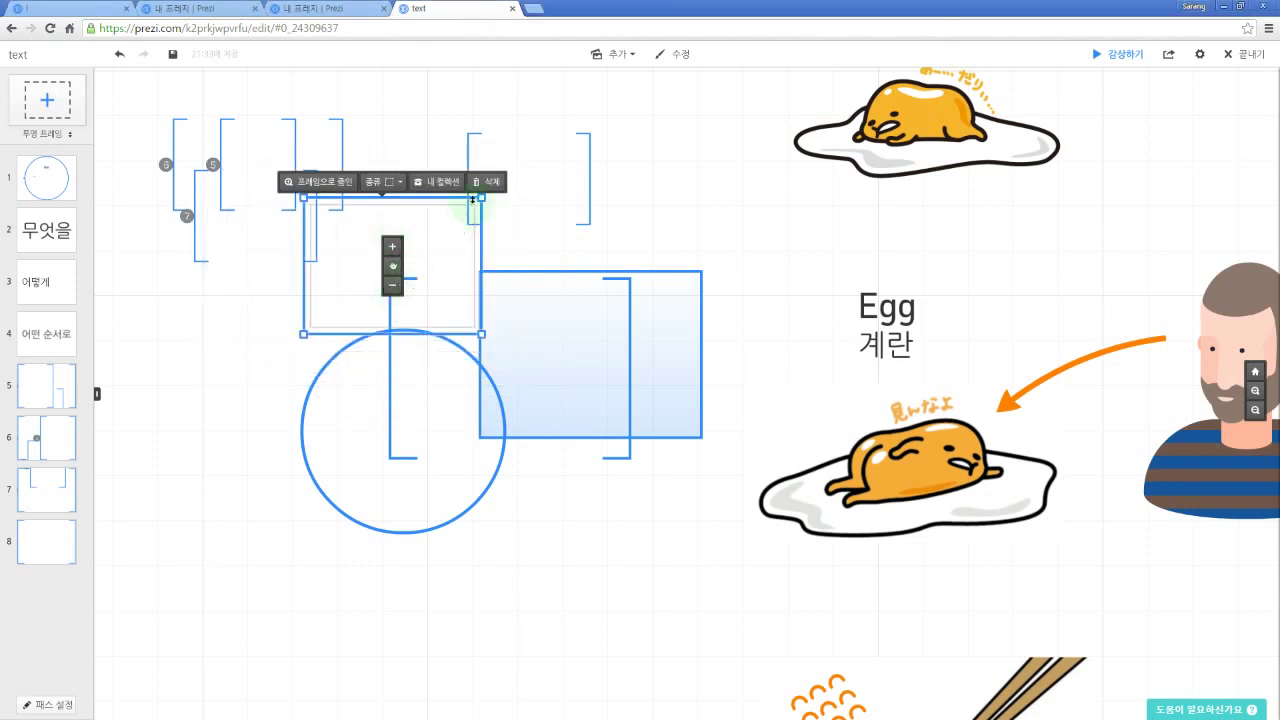
pyautogui.moveTo(478, 197); pyautogui.dragTo(541, 181)
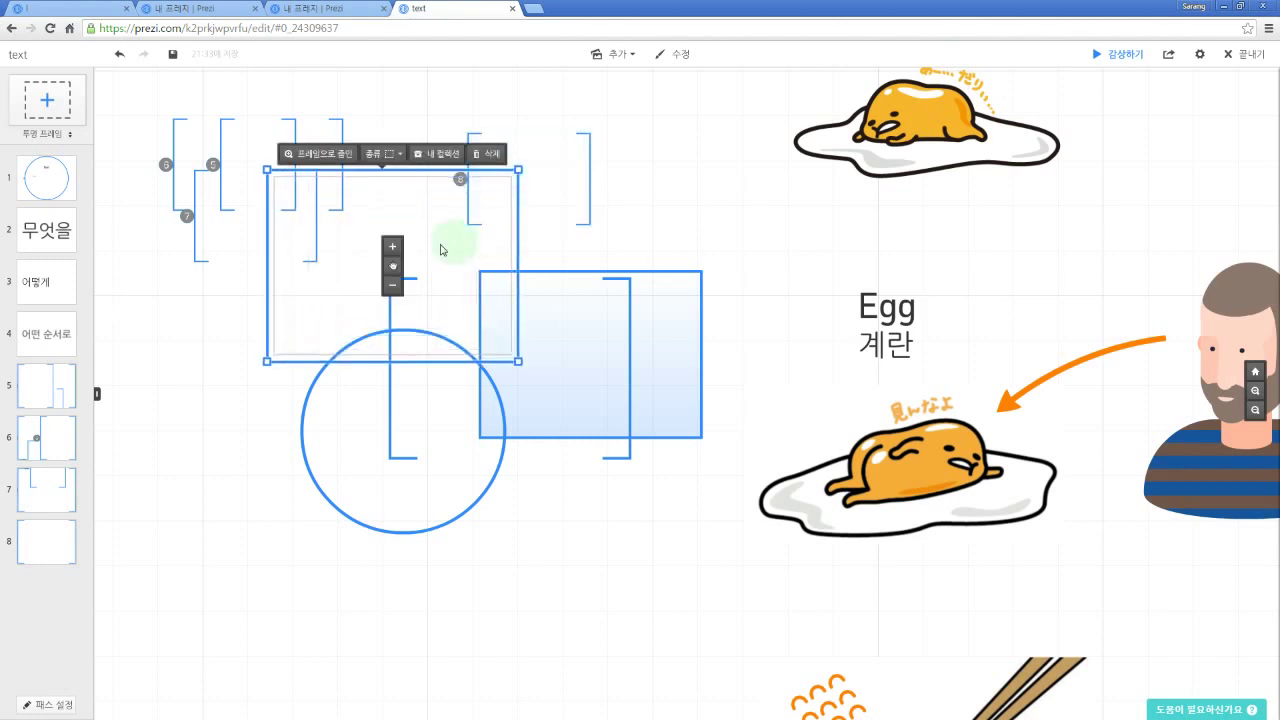
pyautogui.click(396, 157)
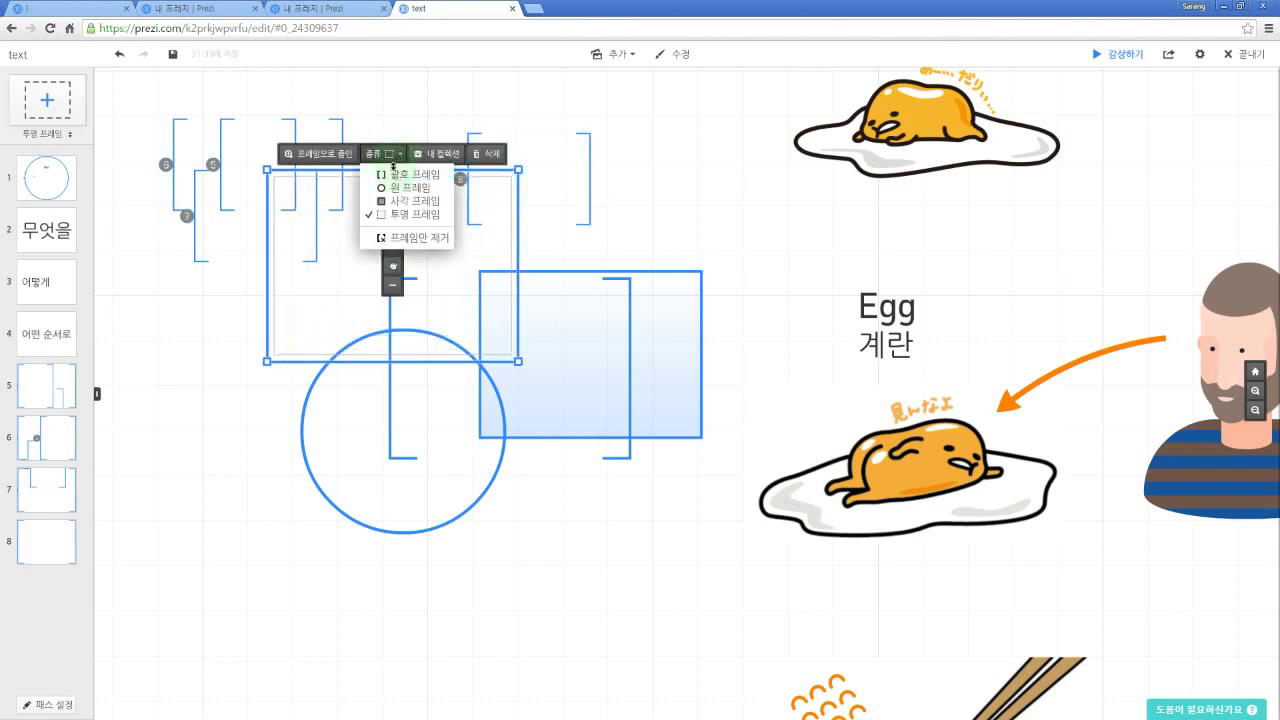
pyautogui.click(395, 175)
pyautogui.click(376, 154)
# Step: Try the circle, rectangle and transparent frame types, then remove the frame but keep its contents
pyautogui.click(387, 188)
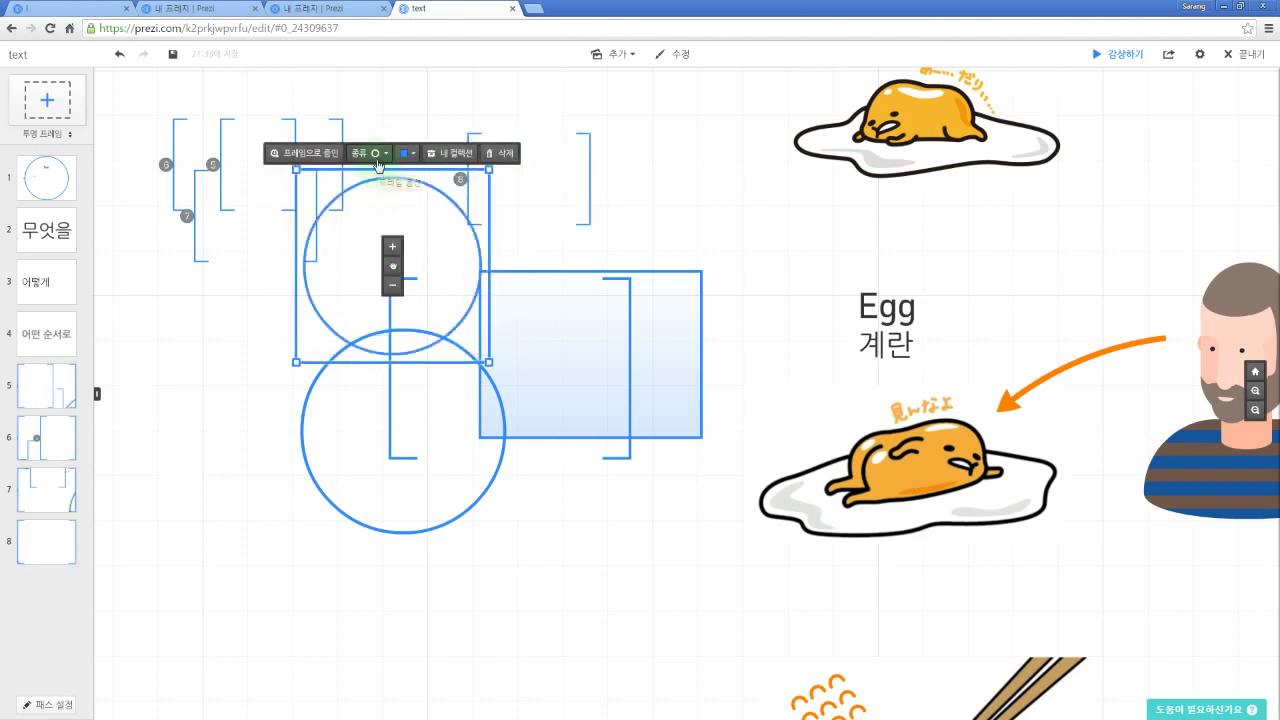
pyautogui.click(376, 154)
pyautogui.click(388, 201)
pyautogui.click(377, 155)
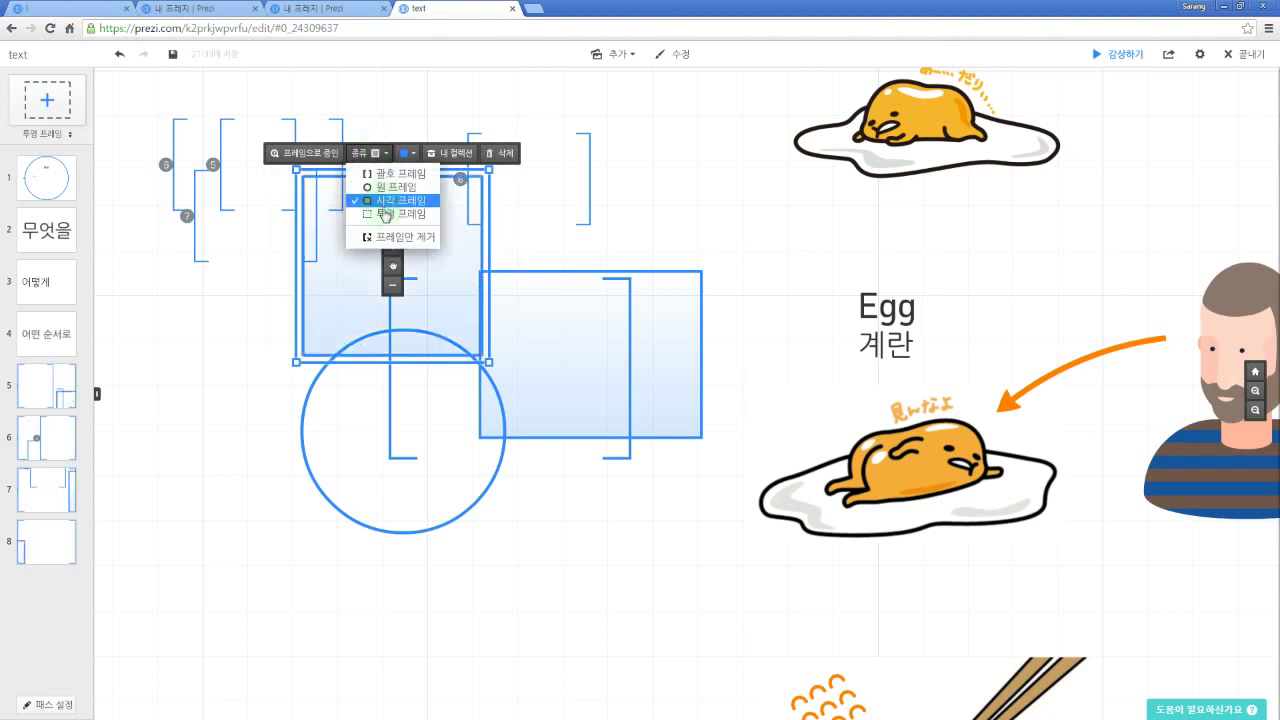
pyautogui.click(388, 213)
pyautogui.click(381, 154)
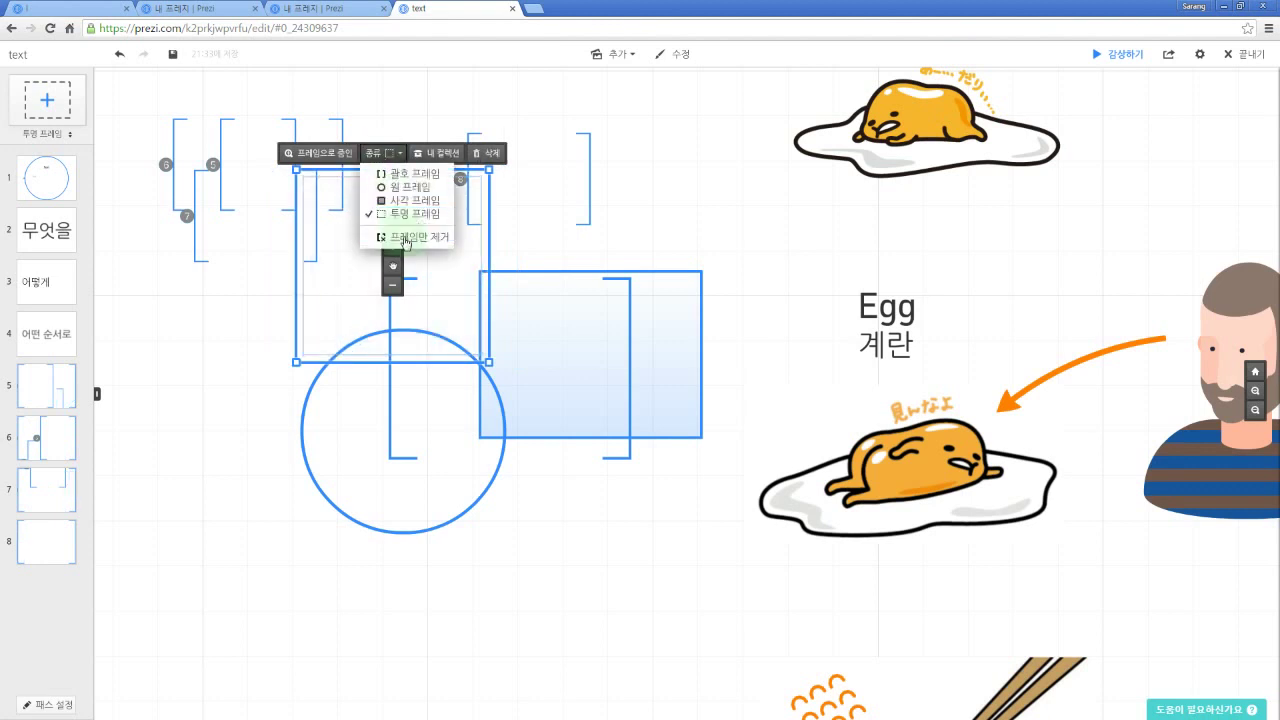
pyautogui.click(395, 237)
pyautogui.moveTo(500, 256); pyautogui.dragTo(530, 264)
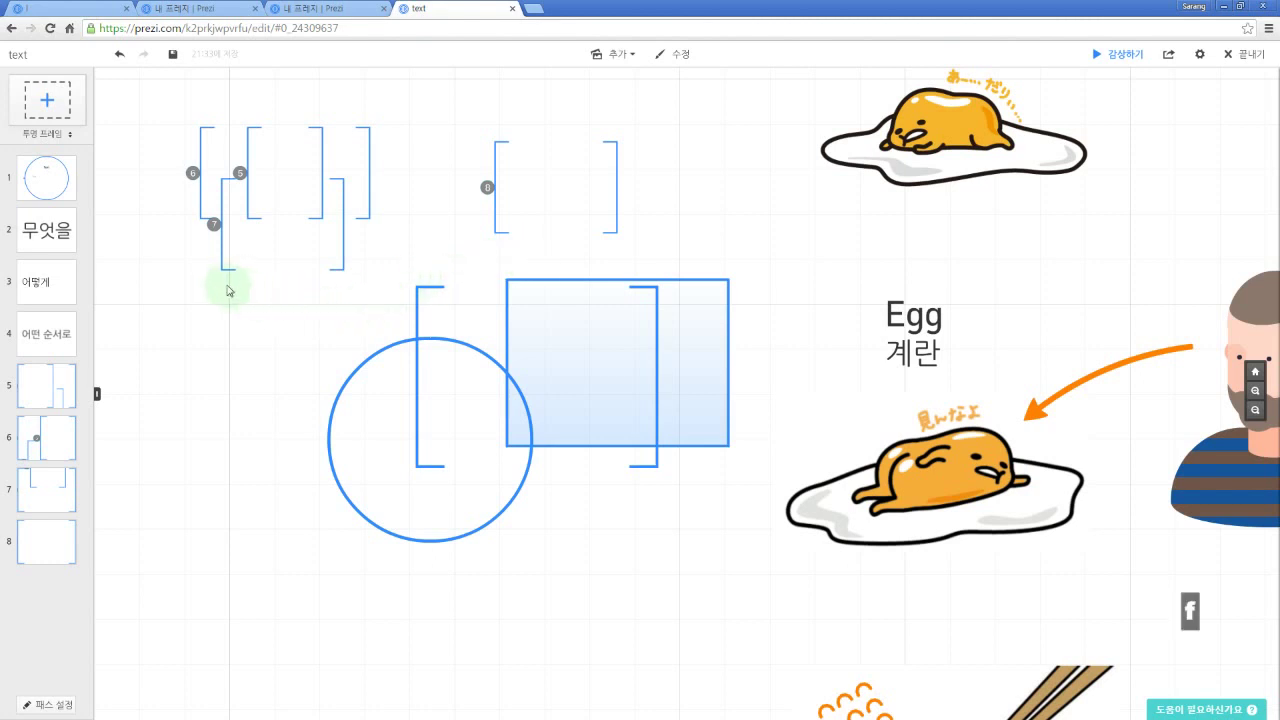
# Step: Enlarge the transparent frame over the circle, then preview the presentation and return to editing
pyautogui.moveTo(370, 410); pyautogui.dragTo(480, 450)
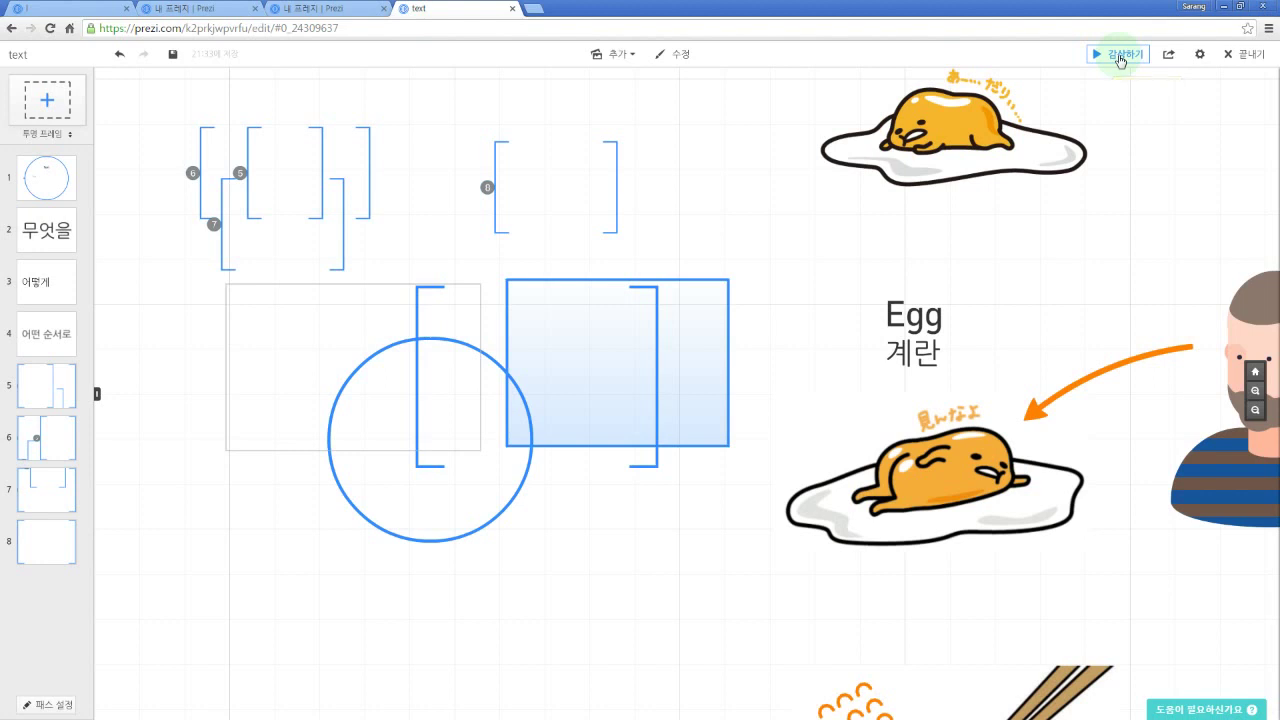
pyautogui.click(1120, 57)
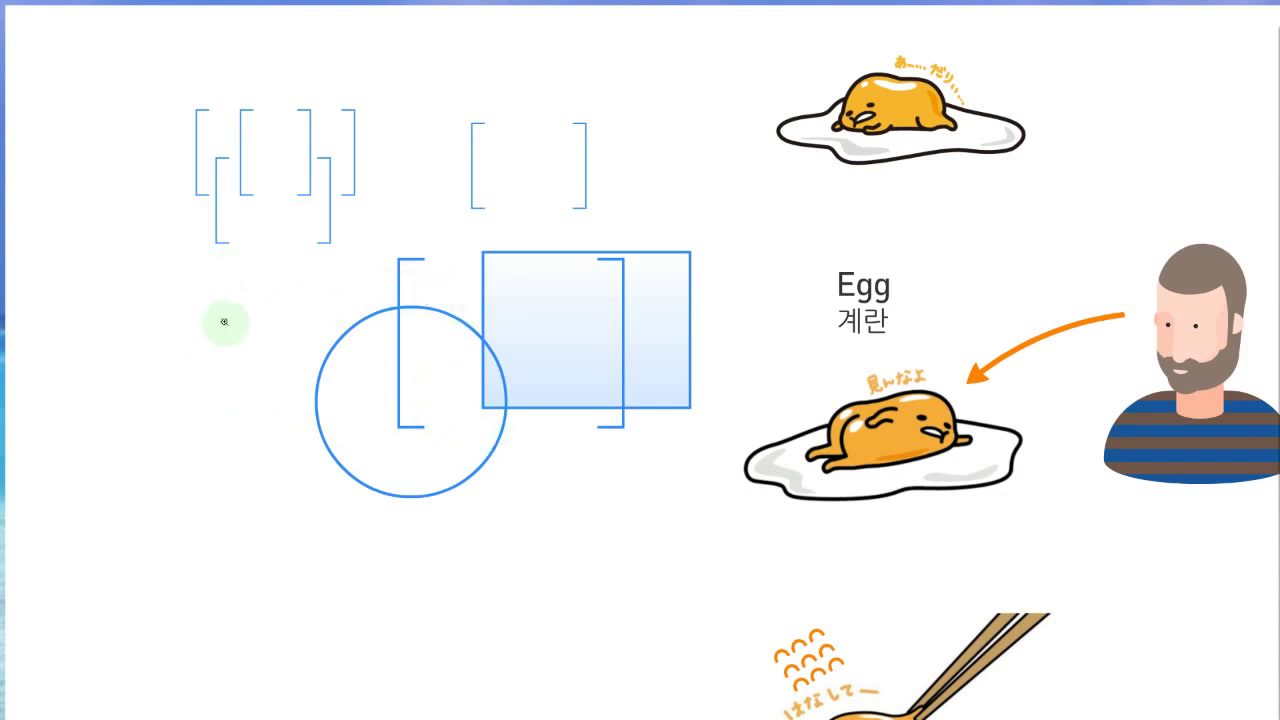
pyautogui.press('Escape')
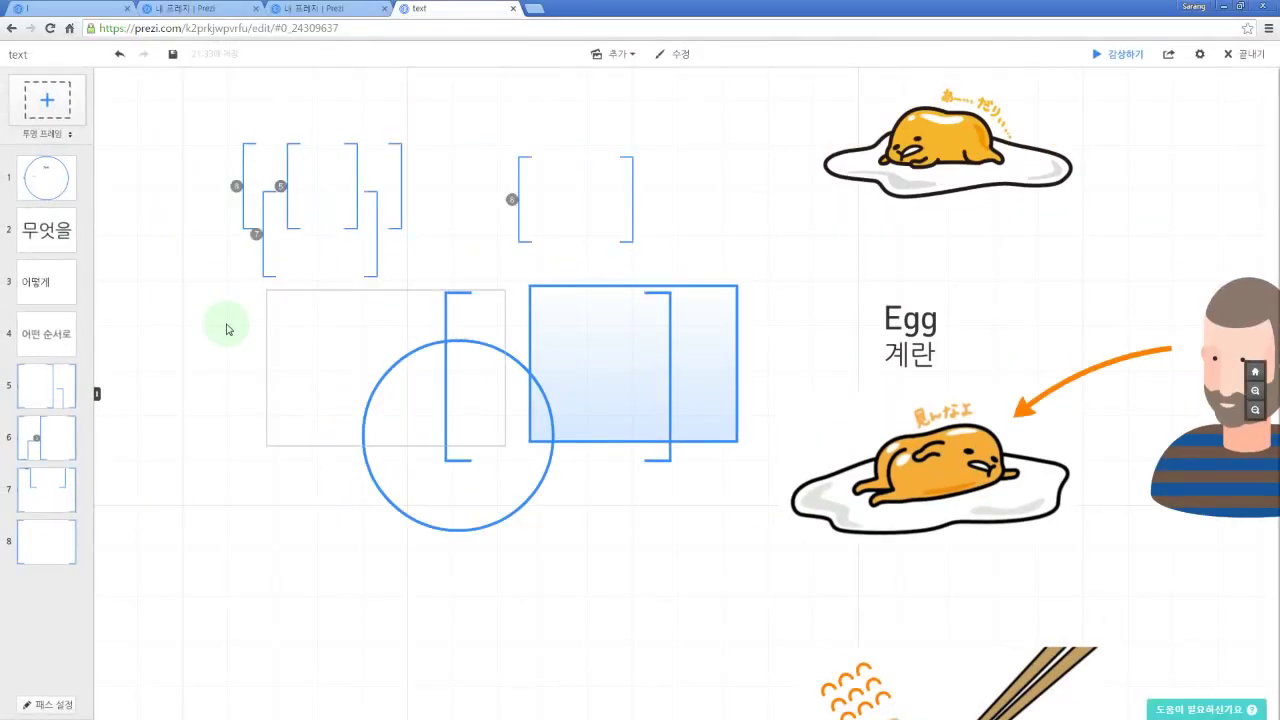
pyautogui.press('space')
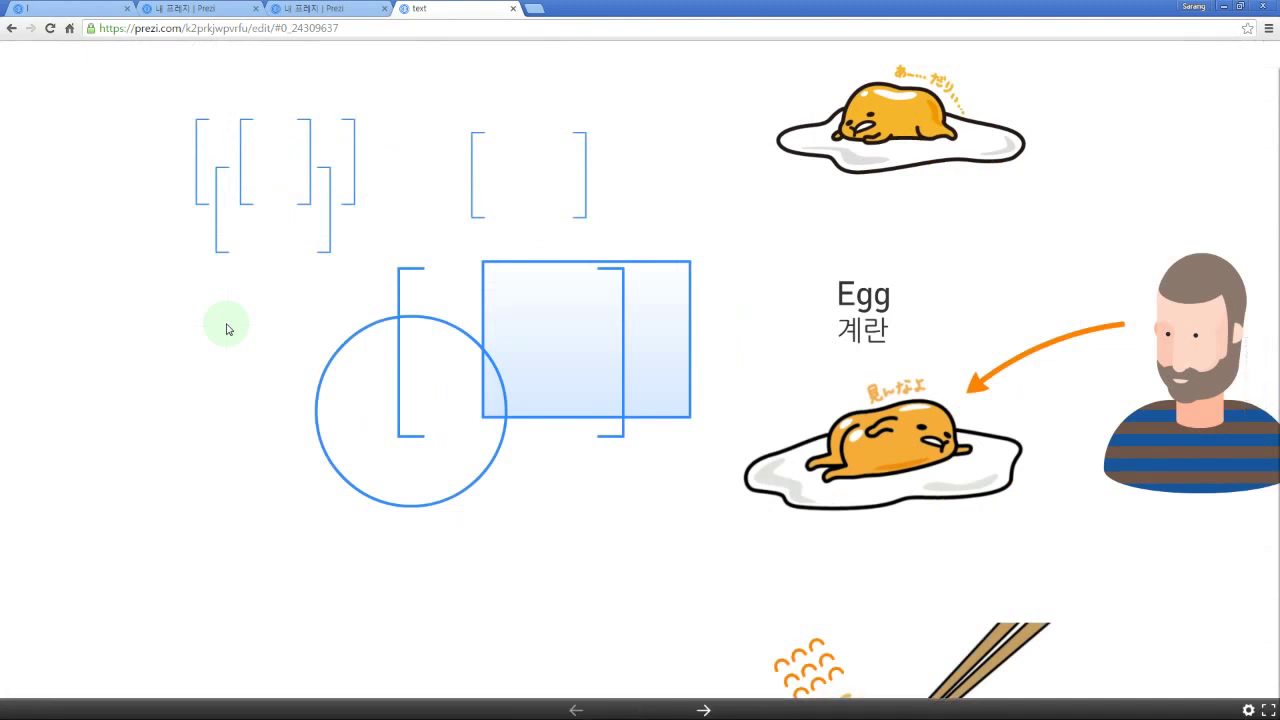
pyautogui.press('Escape')
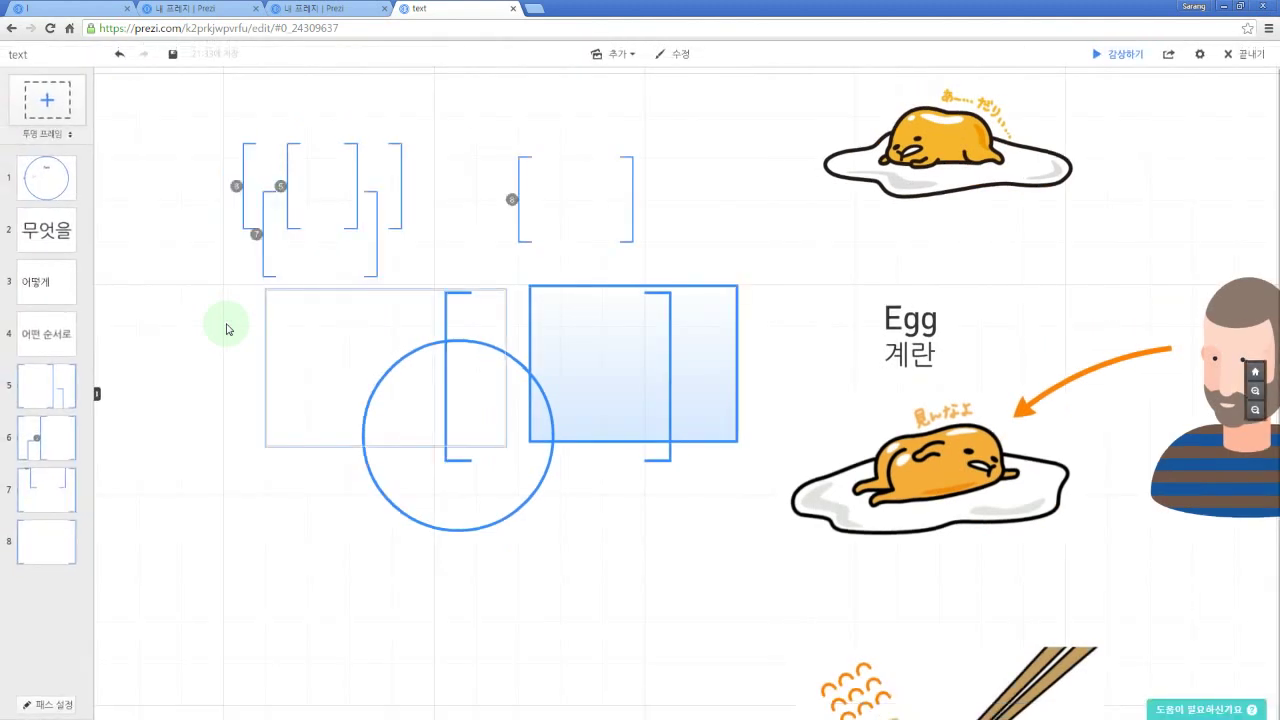
# Step: Marquee-select all the test frames and shapes and delete them
pyautogui.moveTo(309, 552); pyautogui.dragTo(346, 557)
pyautogui.moveTo(221, 590); pyautogui.dragTo(820, 106)
pyautogui.press('Delete')
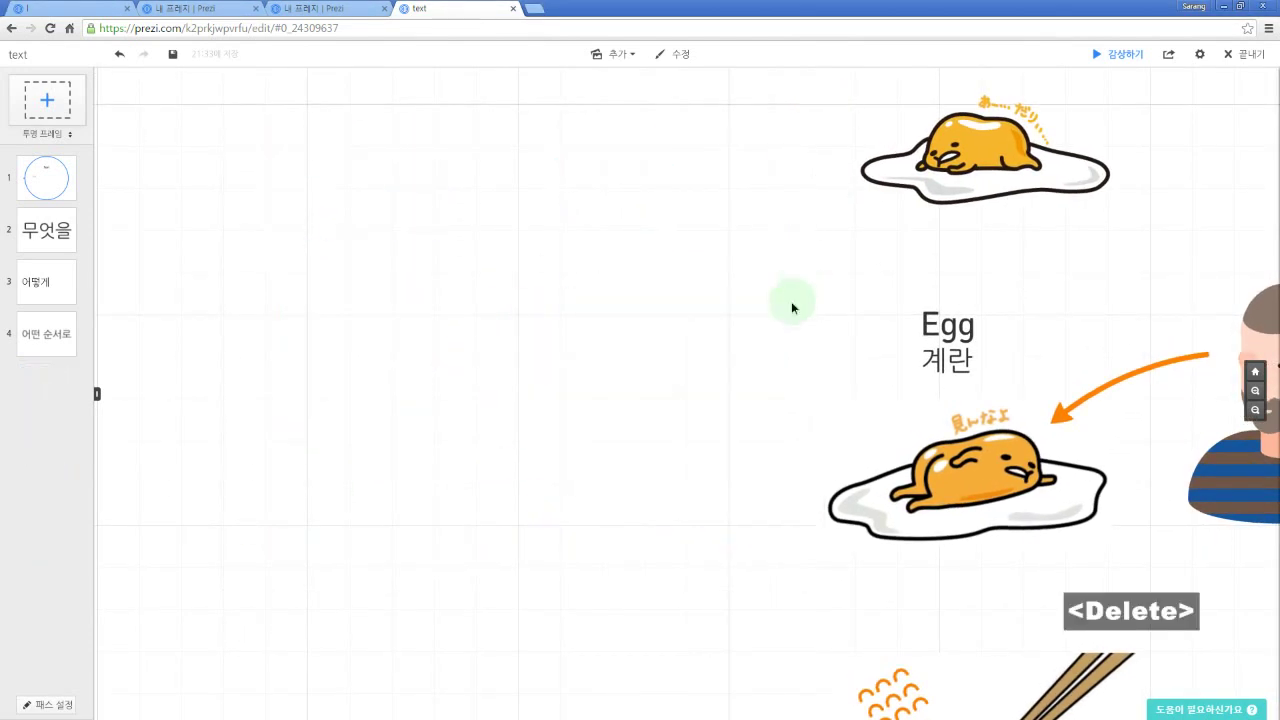
# Step: Draw a bracket frame enclosing the Egg/계란 text, the lower egg and the bearded man
pyautogui.moveTo(794, 303); pyautogui.dragTo(537, 274)
pyautogui.moveTo(761, 259); pyautogui.dragTo(771, 343)
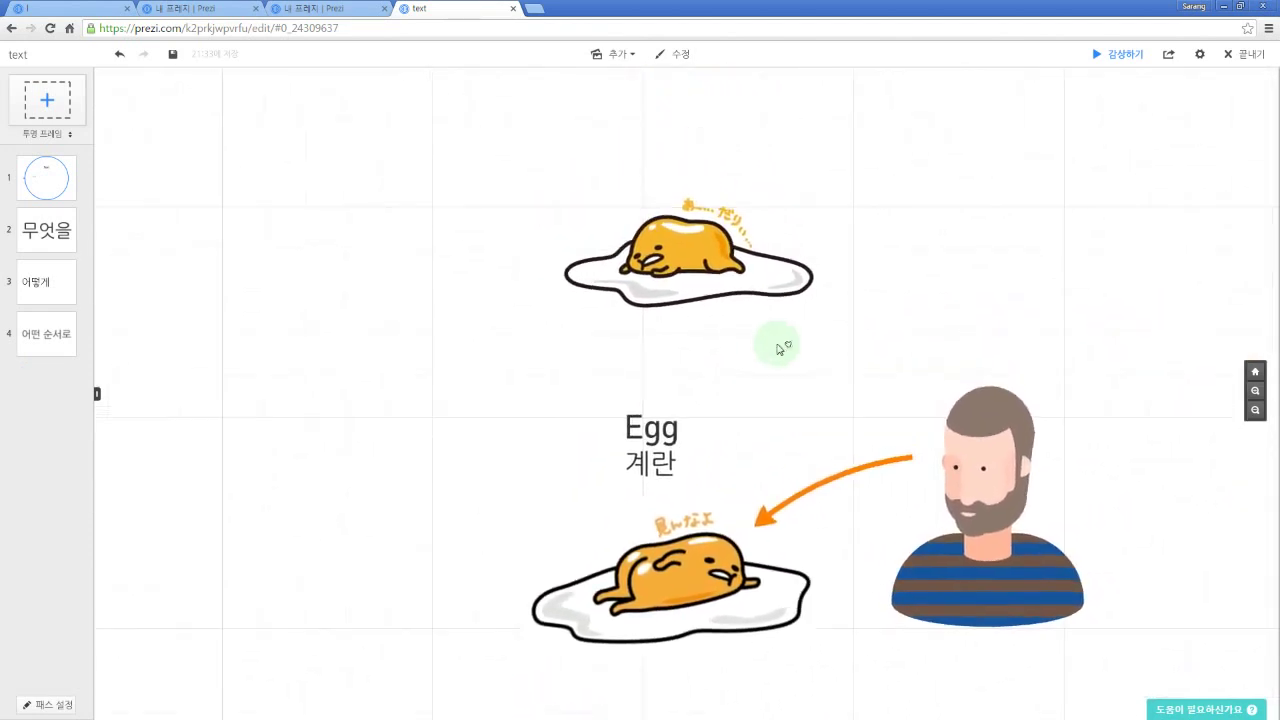
pyautogui.moveTo(943, 351); pyautogui.dragTo(906, 194)
pyautogui.click(767, 392)
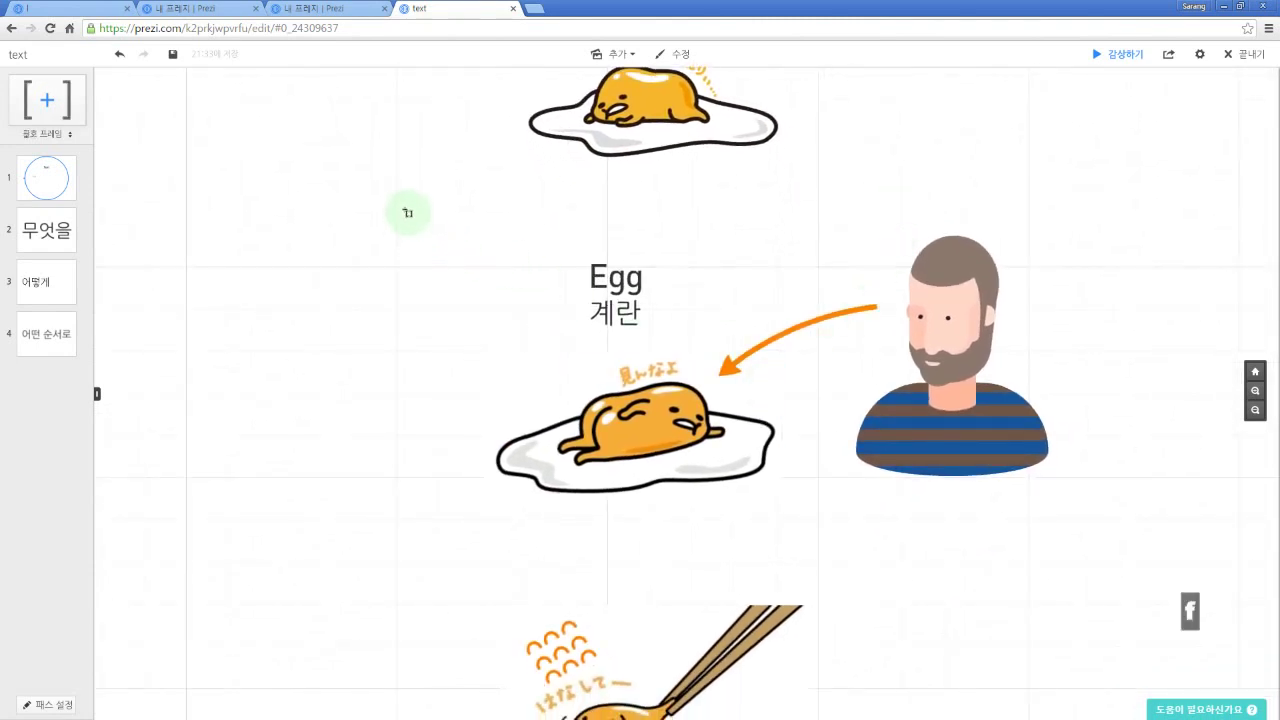
pyautogui.moveTo(404, 204); pyautogui.dragTo(1172, 540)
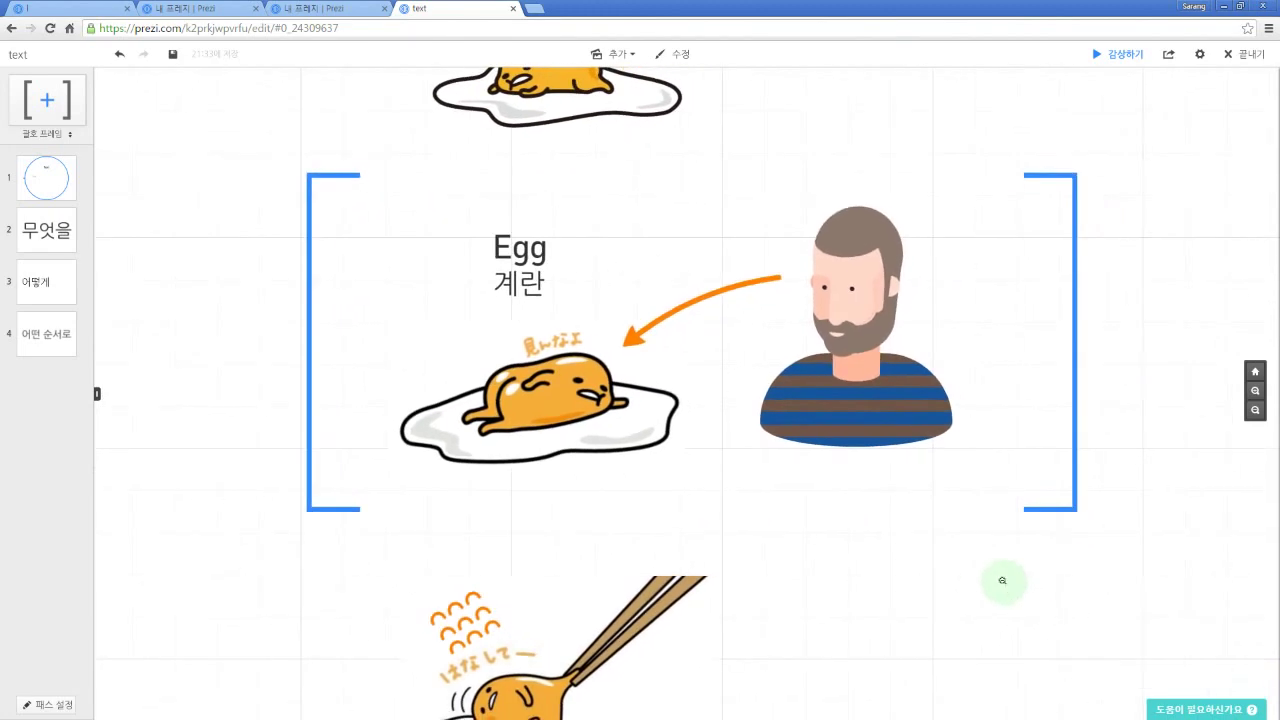
# Step: Shift the Egg/계란 bracket frame left together with the lying egg and bearded man
pyautogui.scroll(-2, 1003, 581)
pyautogui.moveTo(1157, 480); pyautogui.dragTo(1108, 410)
pyautogui.scroll(-1, 1108, 410)
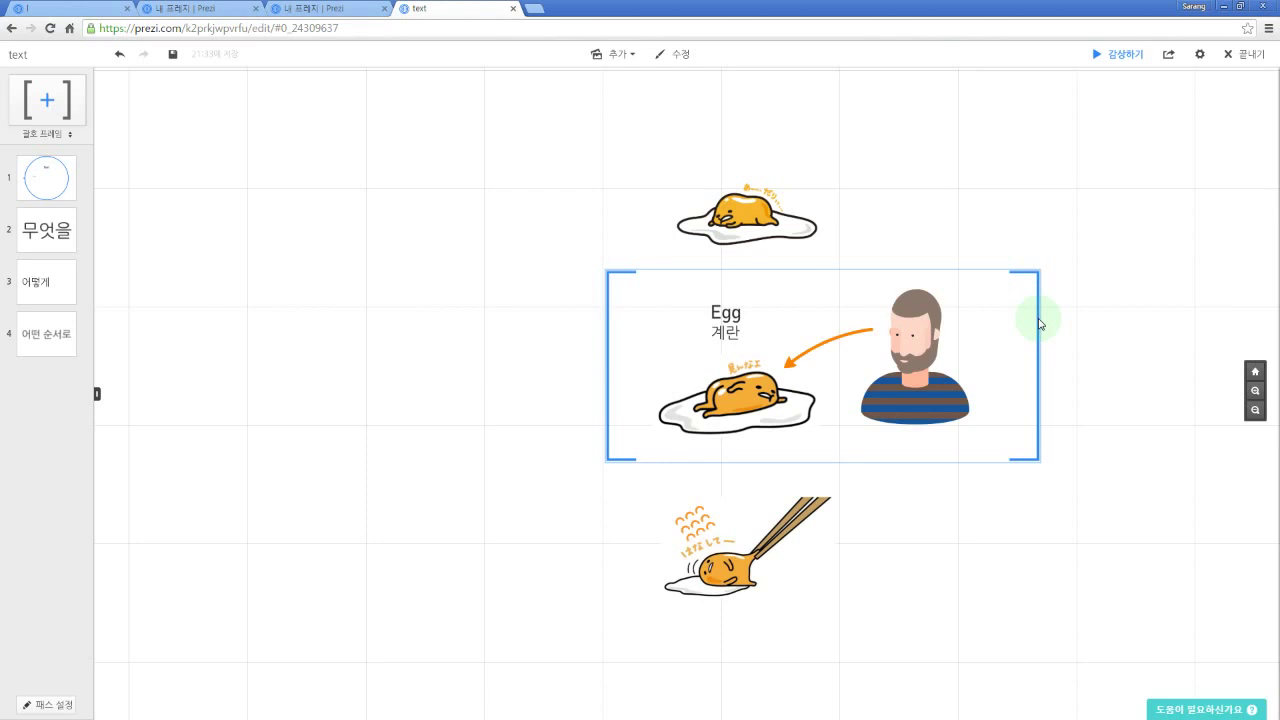
pyautogui.click(1041, 320)
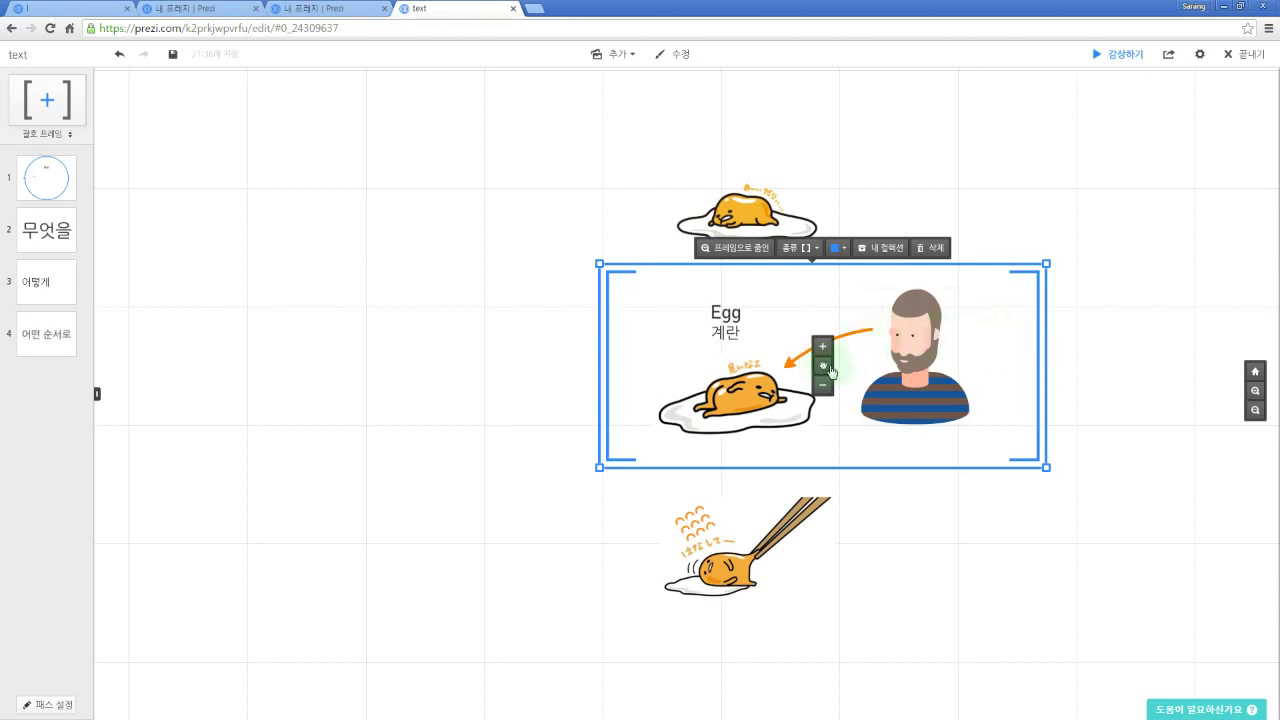
pyautogui.moveTo(825, 372); pyautogui.dragTo(763, 374)
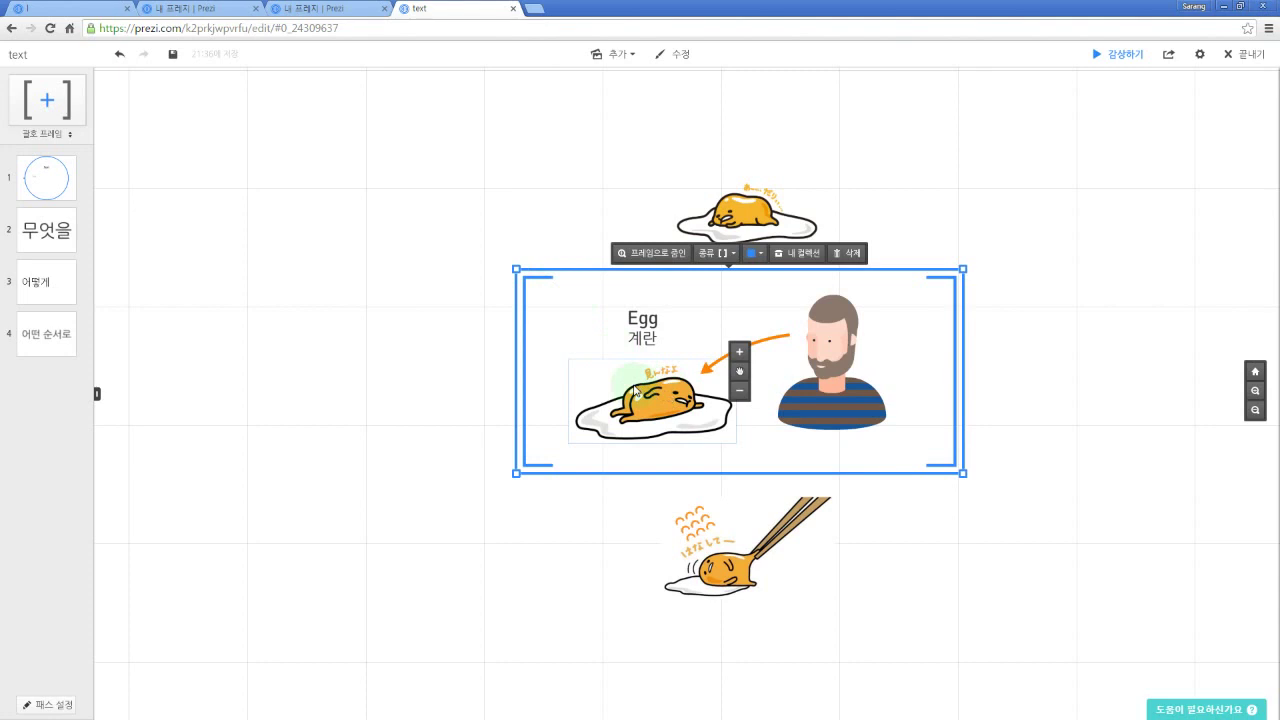
pyautogui.click(436, 289)
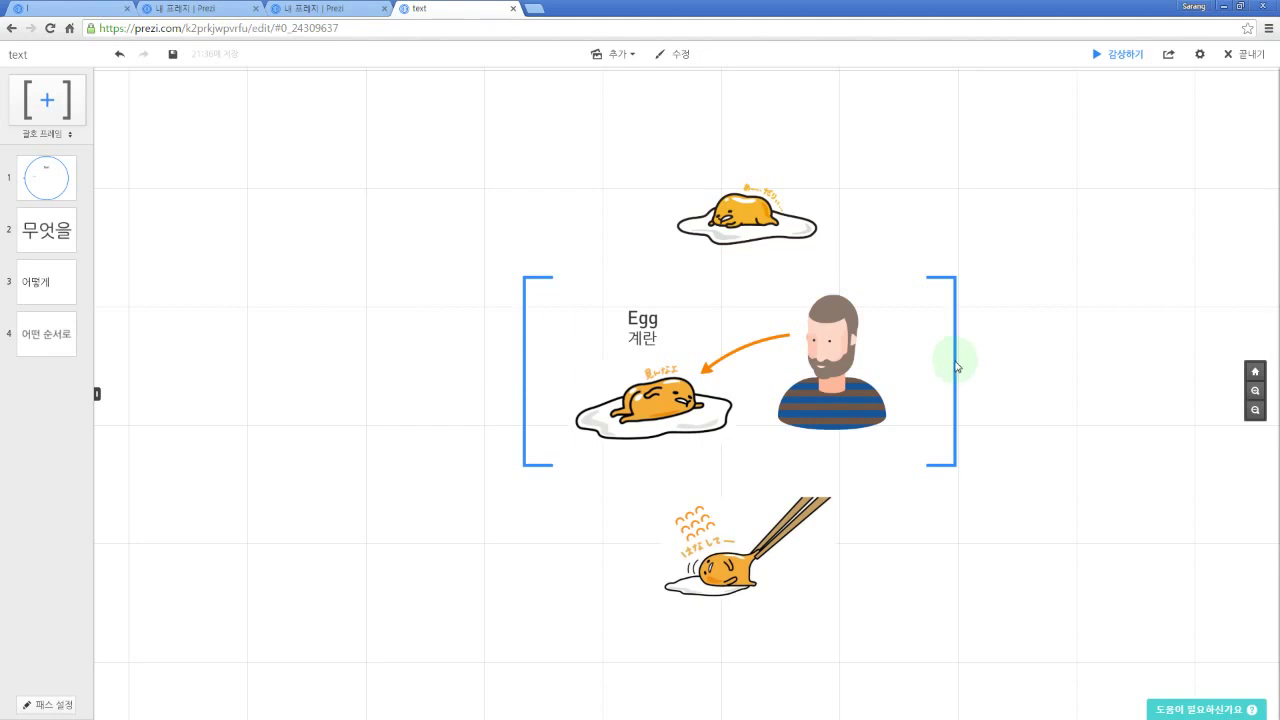
pyautogui.click(951, 379)
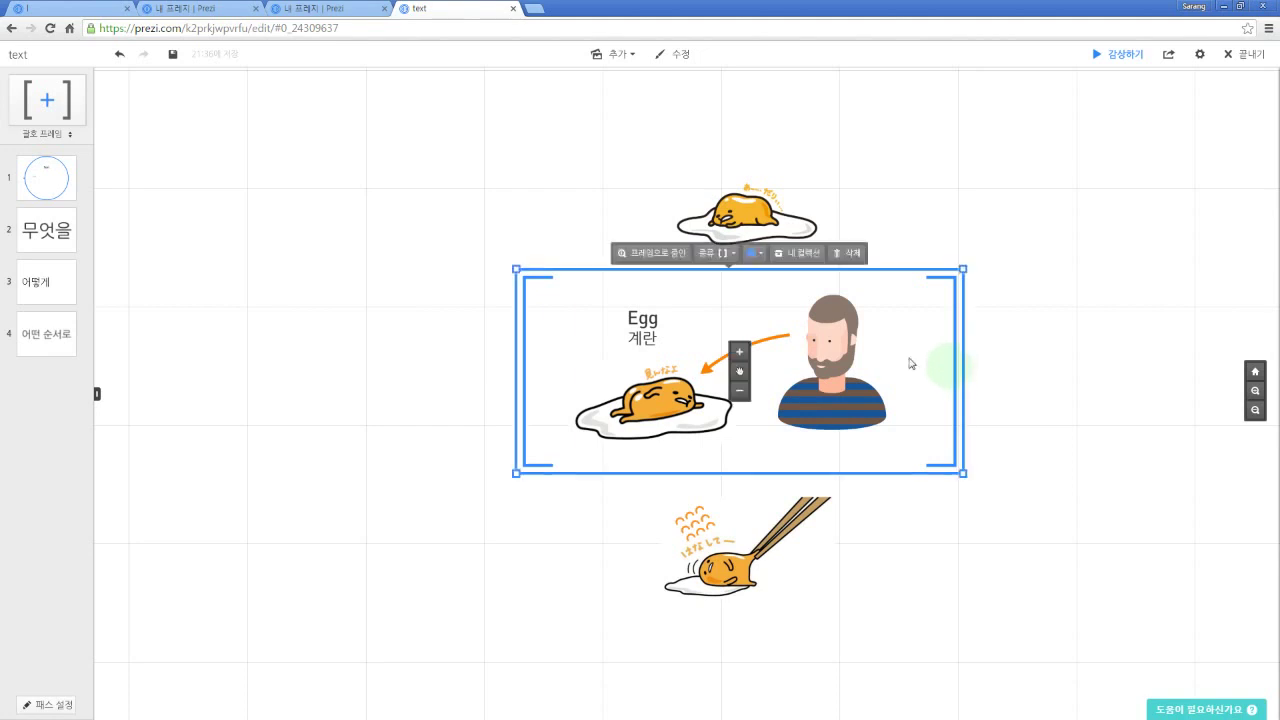
# Step: Nudge the bracket frame group, then Alt-drag to move only the brackets left
pyautogui.moveTo(737, 366)
pyautogui.mouseDown()
pyautogui.moveTo(480, 366)
pyautogui.moveTo(1001, 369)
pyautogui.moveTo(609, 386)
pyautogui.moveTo(820, 386)
pyautogui.moveTo(730, 361)
pyautogui.mouseUp()
pyautogui.click(956, 377)
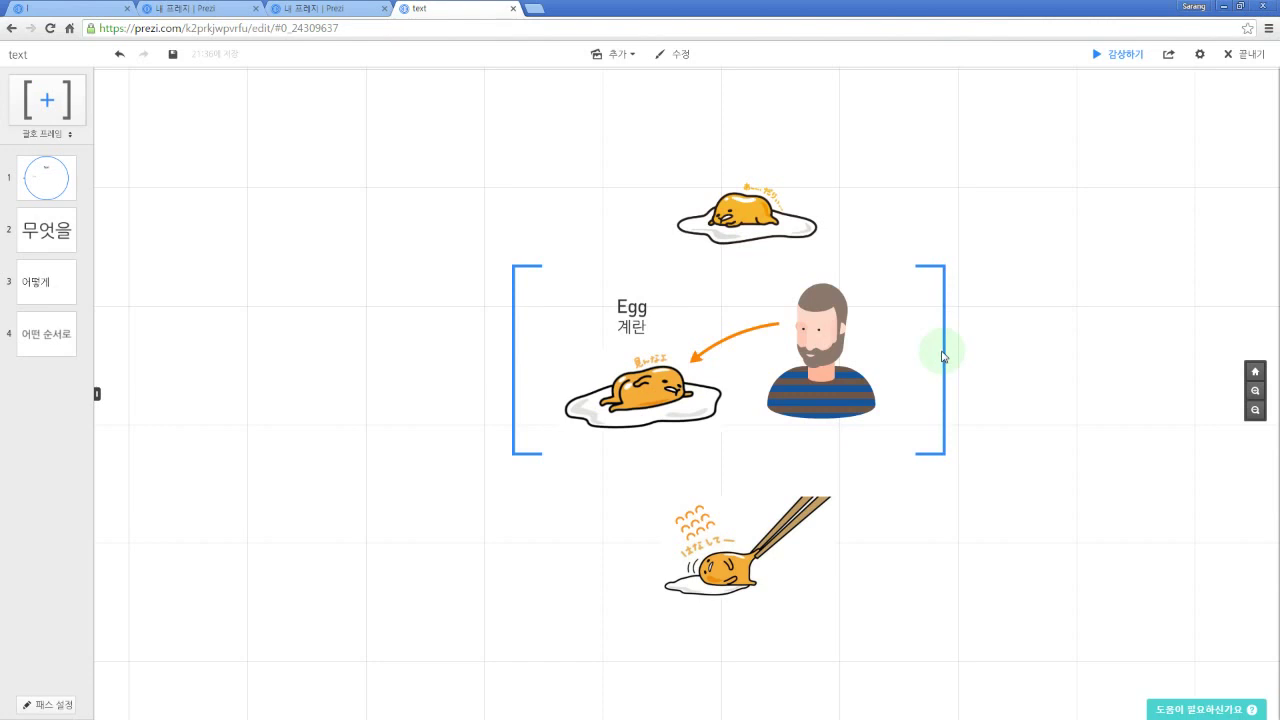
pyautogui.press('alt')
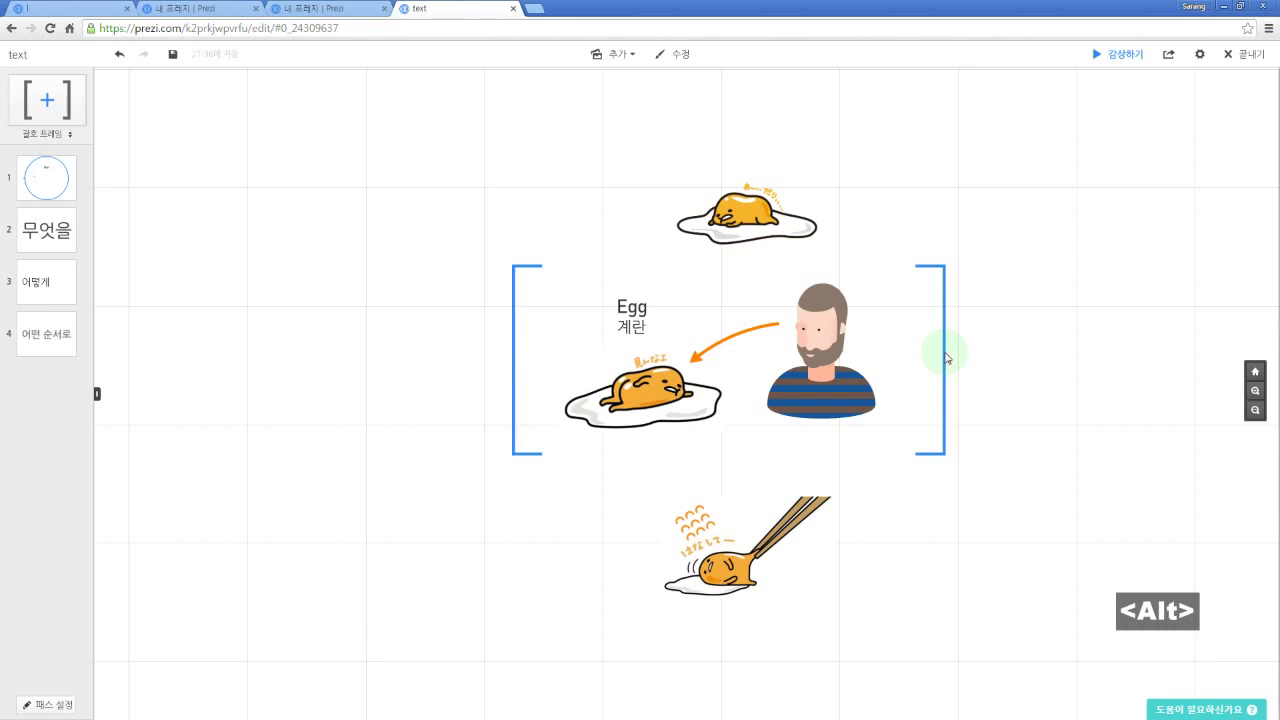
pyautogui.click(946, 357)
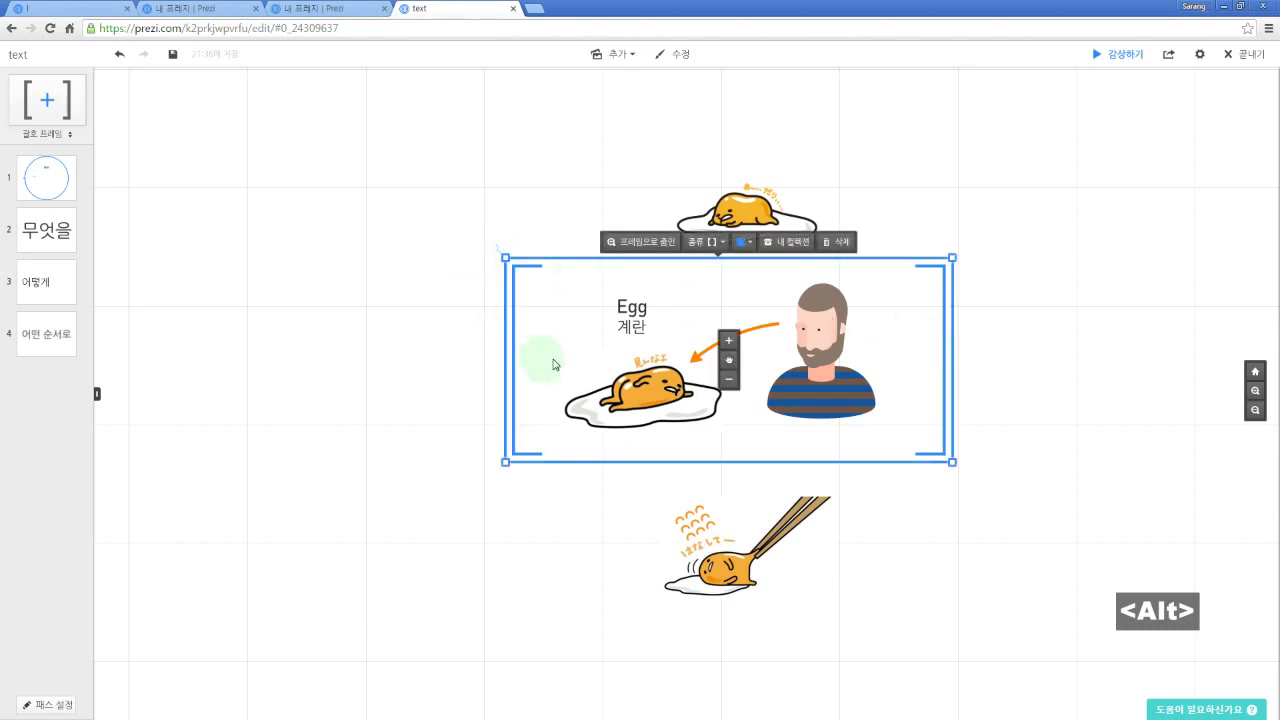
pyautogui.moveTo(731, 364)
pyautogui.mouseDown()
pyautogui.moveTo(449, 343)
pyautogui.moveTo(623, 280)
pyautogui.moveTo(891, 294)
pyautogui.moveTo(943, 386)
pyautogui.moveTo(566, 377)
pyautogui.moveTo(749, 374)
pyautogui.moveTo(826, 352)
pyautogui.moveTo(529, 331)
pyautogui.moveTo(371, 457)
pyautogui.moveTo(419, 353)
pyautogui.moveTo(777, 351)
pyautogui.moveTo(743, 271)
pyautogui.moveTo(400, 429)
pyautogui.moveTo(580, 327)
pyautogui.moveTo(746, 409)
pyautogui.moveTo(738, 352)
pyautogui.moveTo(737, 365)
pyautogui.mouseUp()
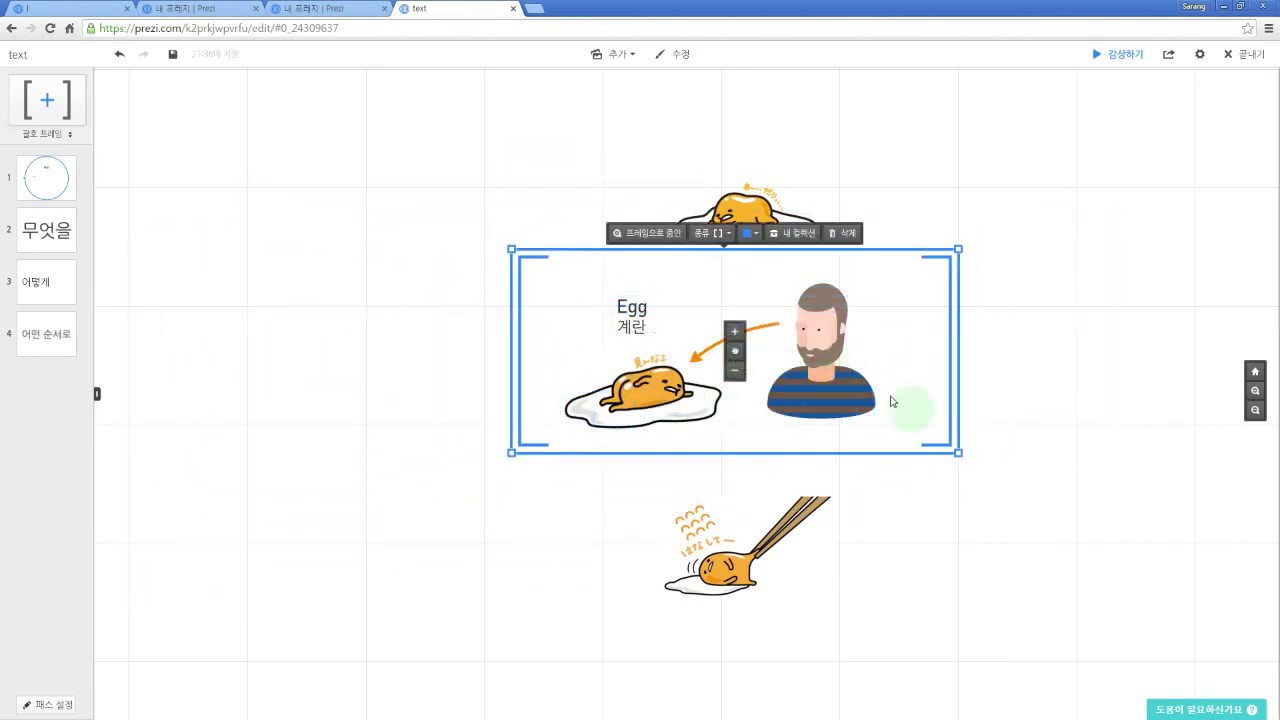
pyautogui.click(966, 446)
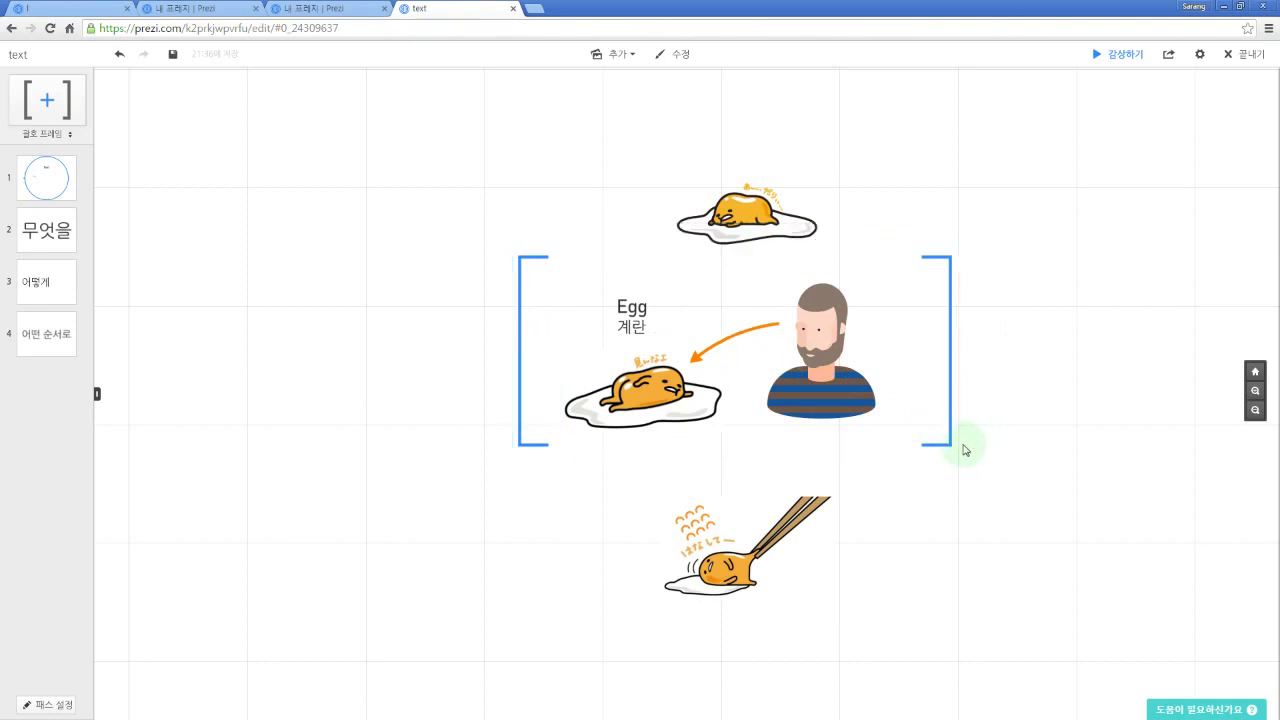
# Step: Shift the bracket frame up and left, then Alt-reposition the brackets evenly around the images
pyautogui.click(952, 381)
pyautogui.moveTo(737, 345); pyautogui.dragTo(805, 296)
pyautogui.click(957, 369)
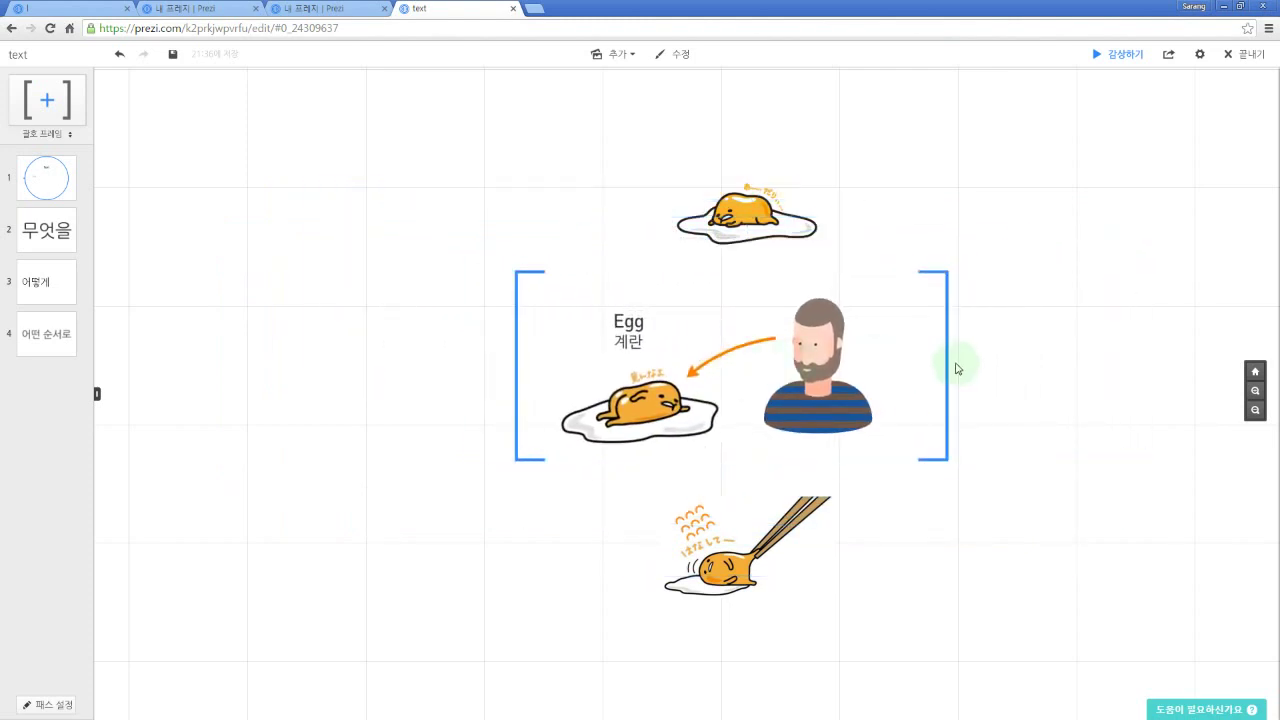
pyautogui.press('alt')
pyautogui.click(945, 356)
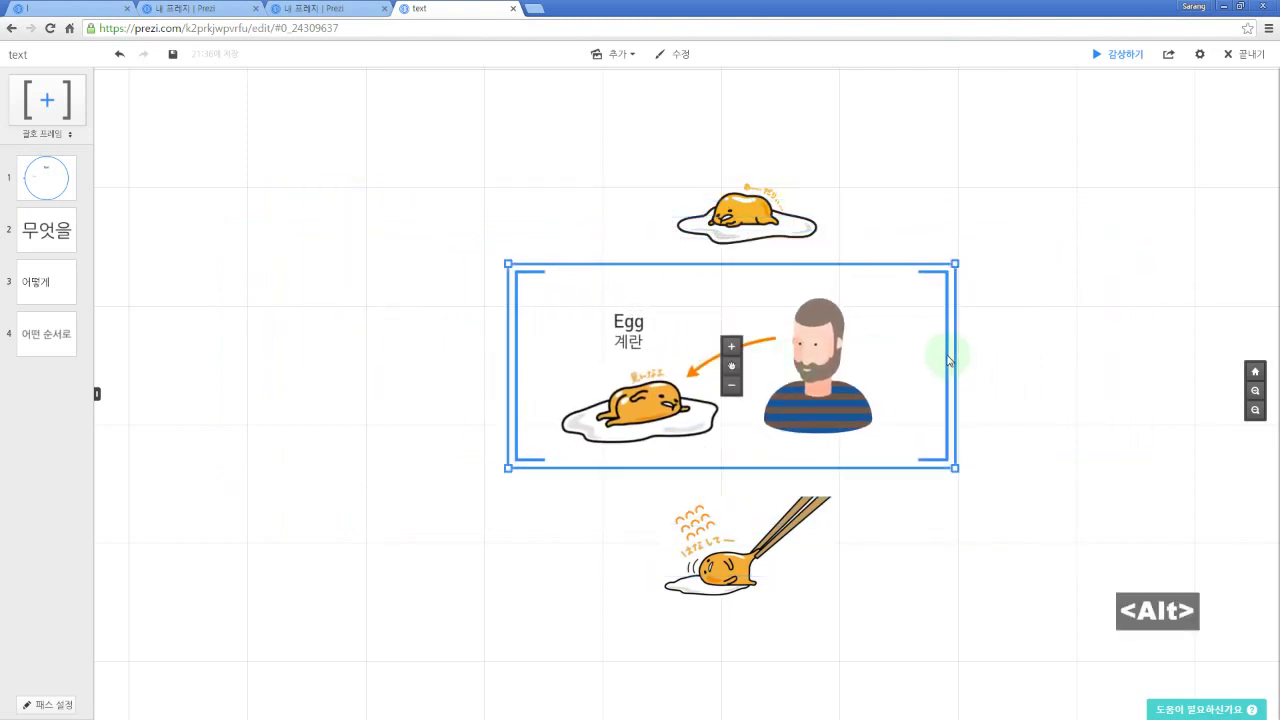
pyautogui.moveTo(731, 363); pyautogui.dragTo(774, 406)
pyautogui.click(1008, 410)
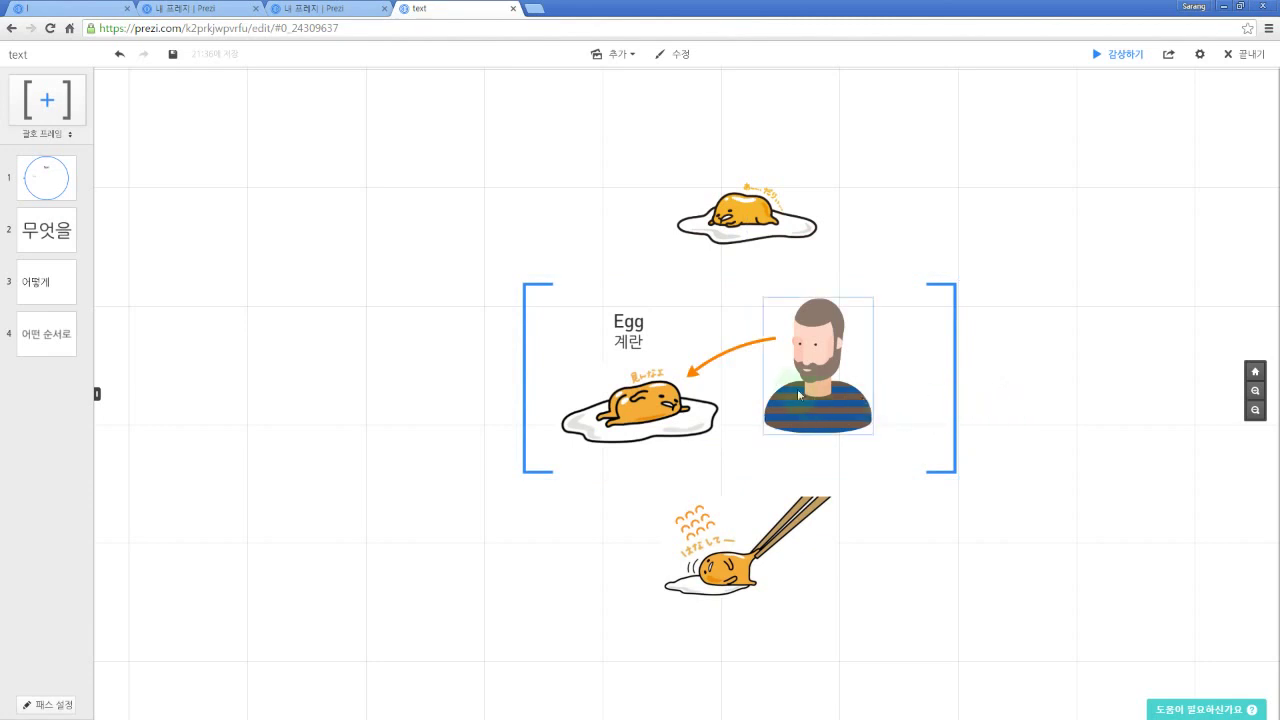
pyautogui.scroll(5, 726, 323)
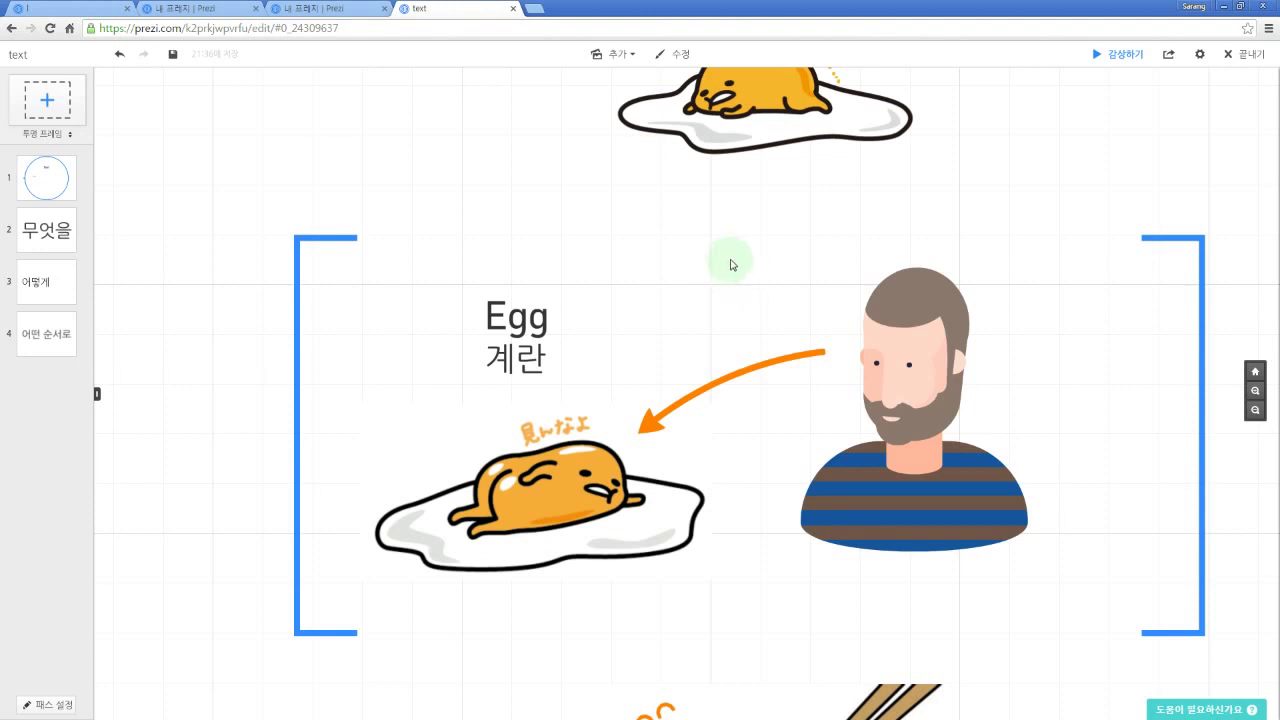
# Step: Draw a frame around the bearded man and an invisible frame around the lying egg
pyautogui.moveTo(720, 246); pyautogui.dragTo(1114, 486)
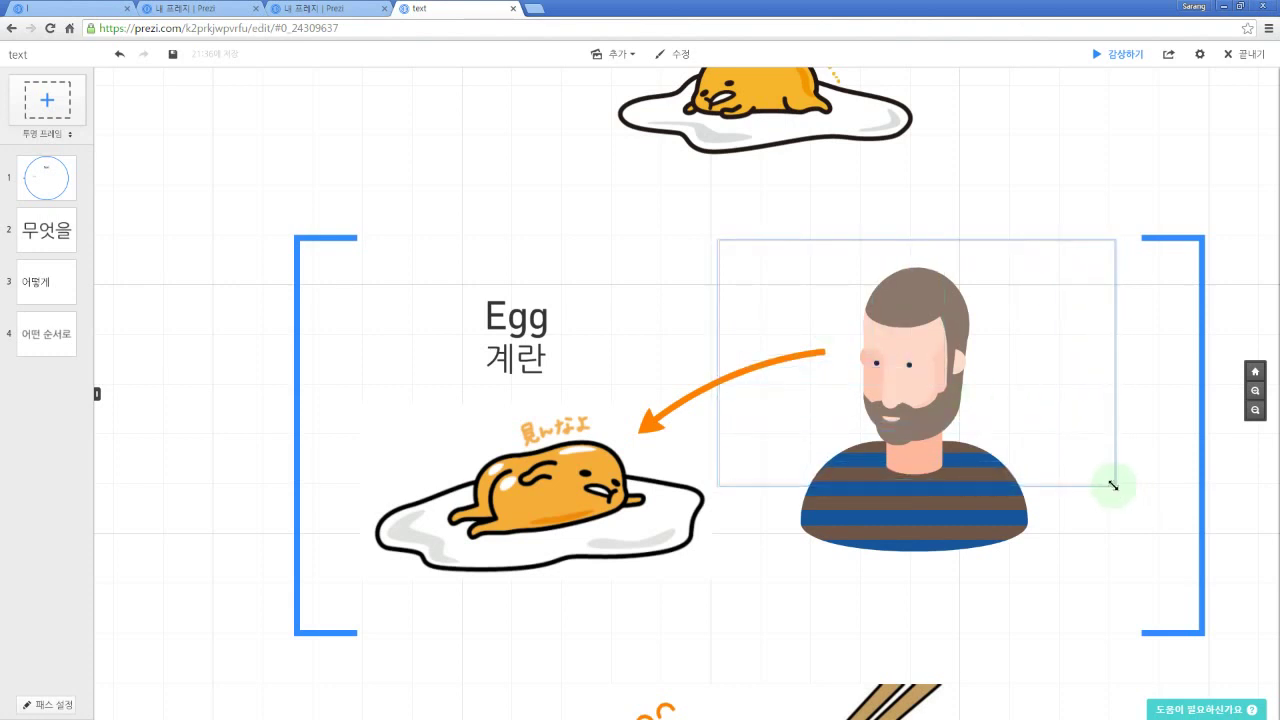
pyautogui.press('f')
pyautogui.press('f')
pyautogui.press('f')
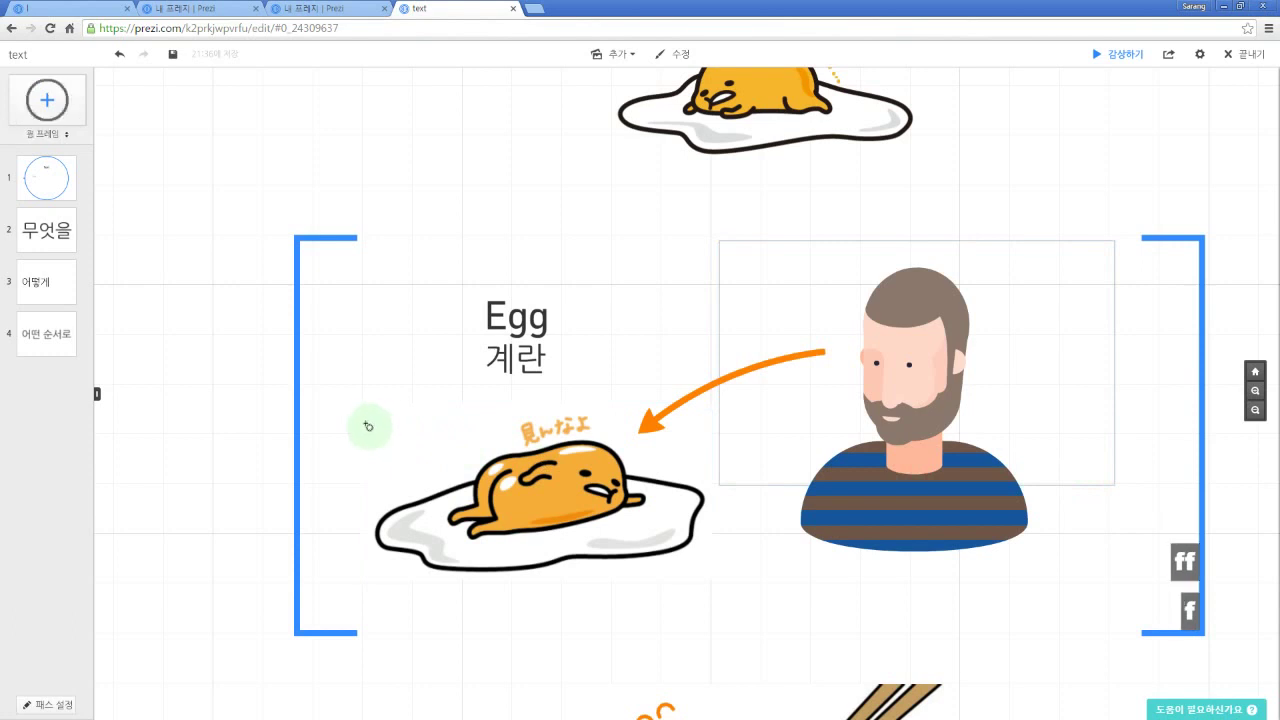
pyautogui.press('f')
pyautogui.press('f')
pyautogui.moveTo(322, 395); pyautogui.dragTo(751, 638)
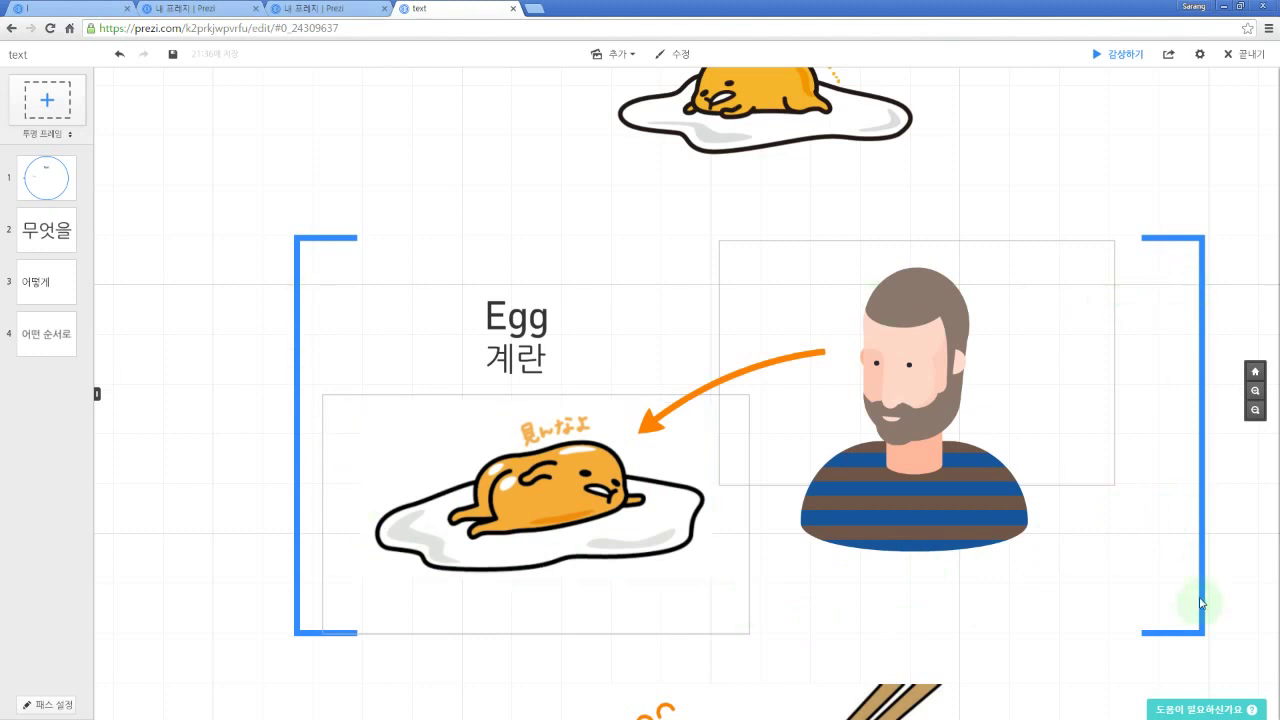
pyautogui.moveTo(641, 319); pyautogui.dragTo(621, 299)
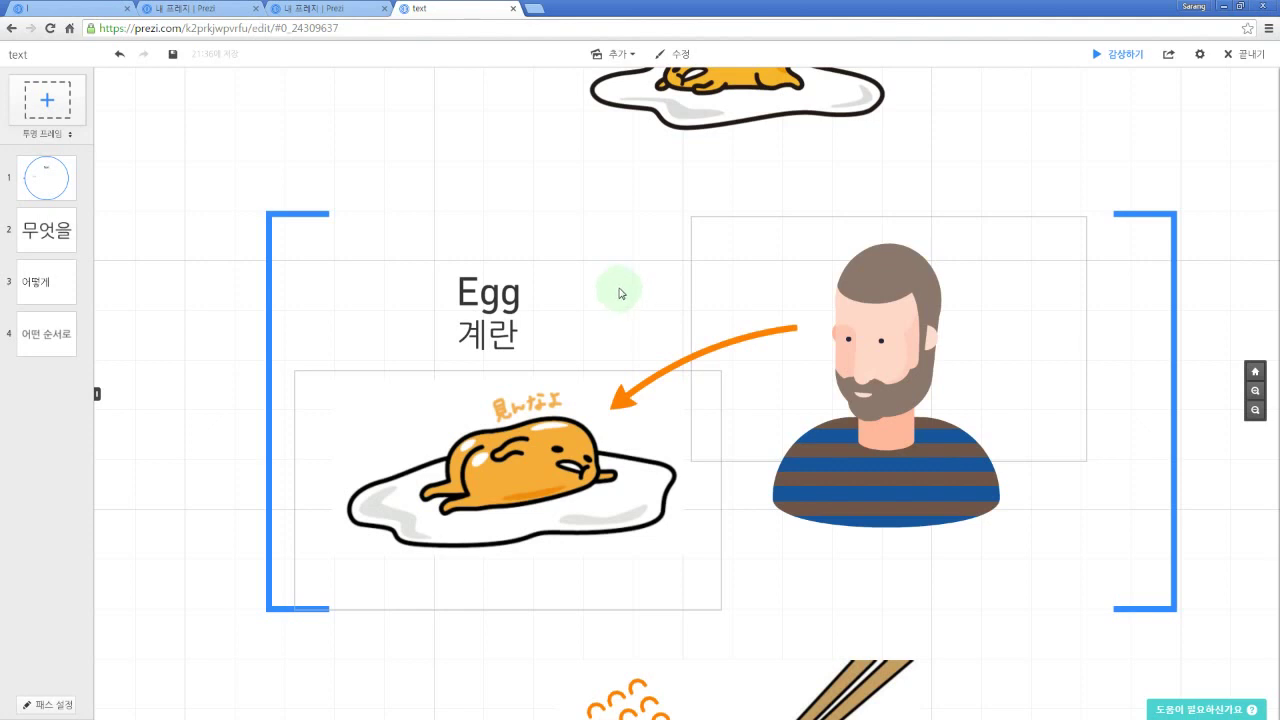
pyautogui.moveTo(620, 292); pyautogui.dragTo(594, 382)
pyautogui.scroll(-5, 594, 382)
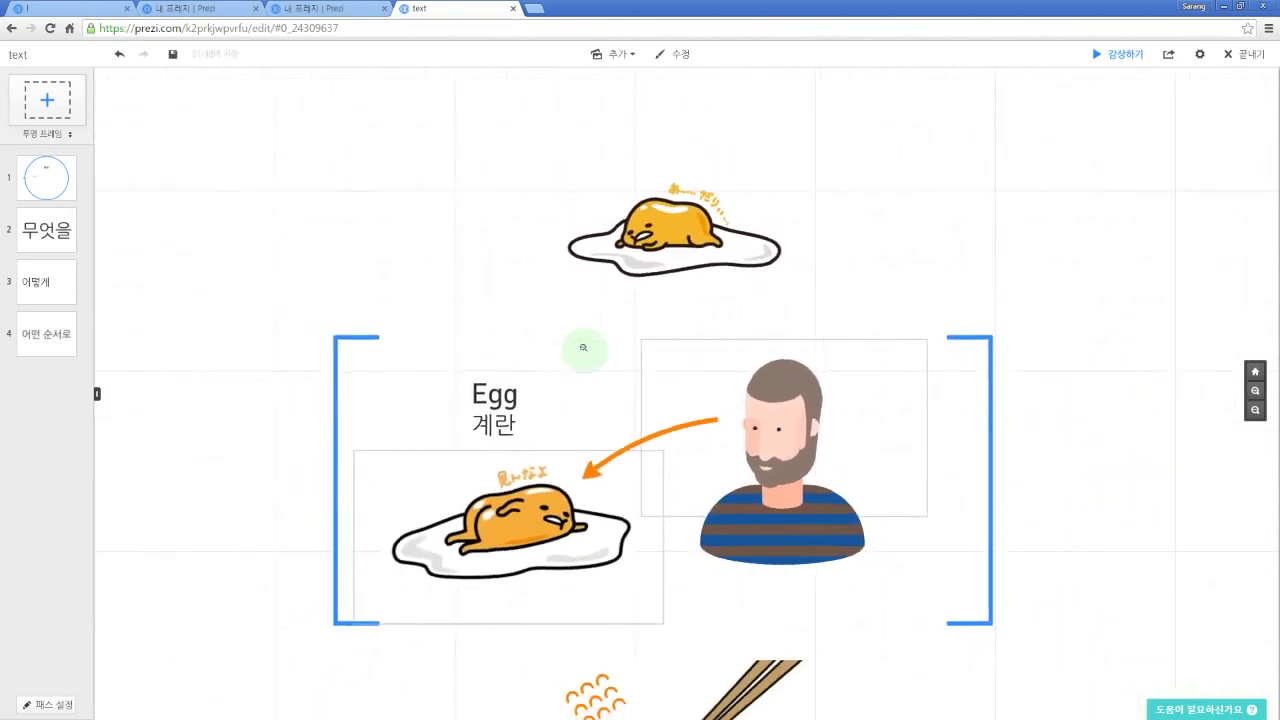
pyautogui.moveTo(567, 252); pyautogui.dragTo(573, 263)
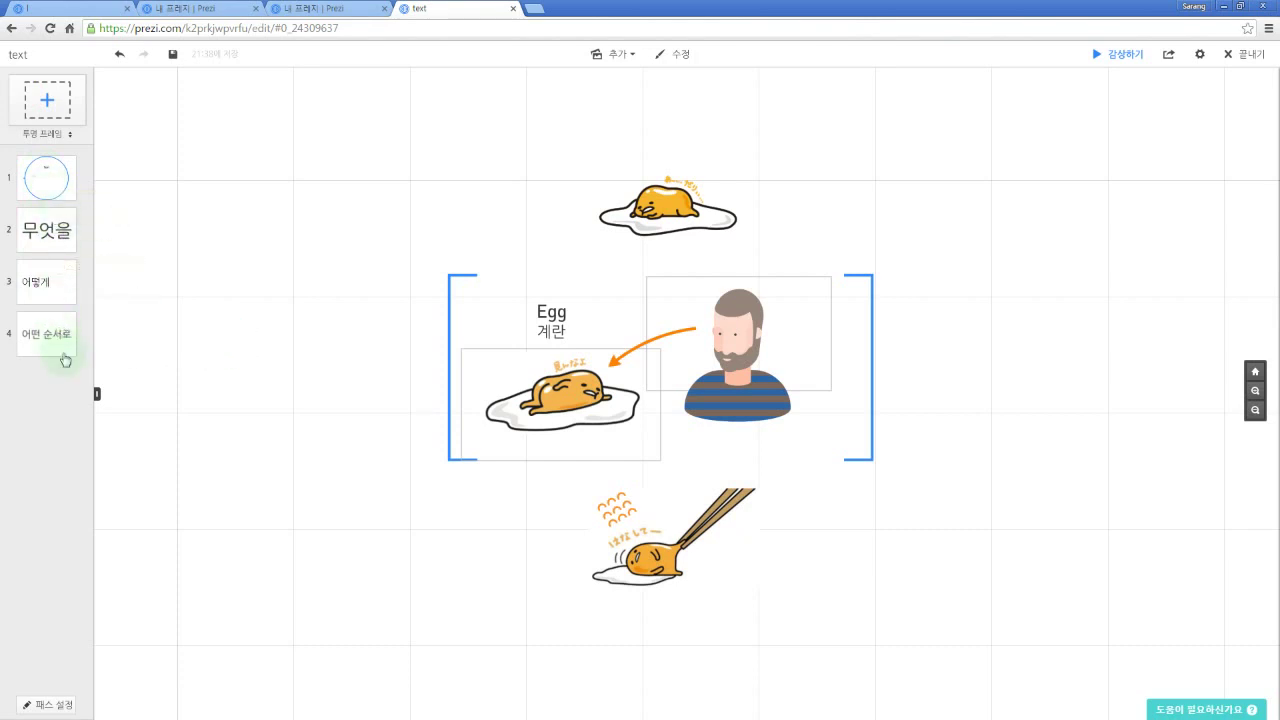
# Step: In path editing, delete path steps 4, 3, 2 and 1, then exit
pyautogui.press('p')
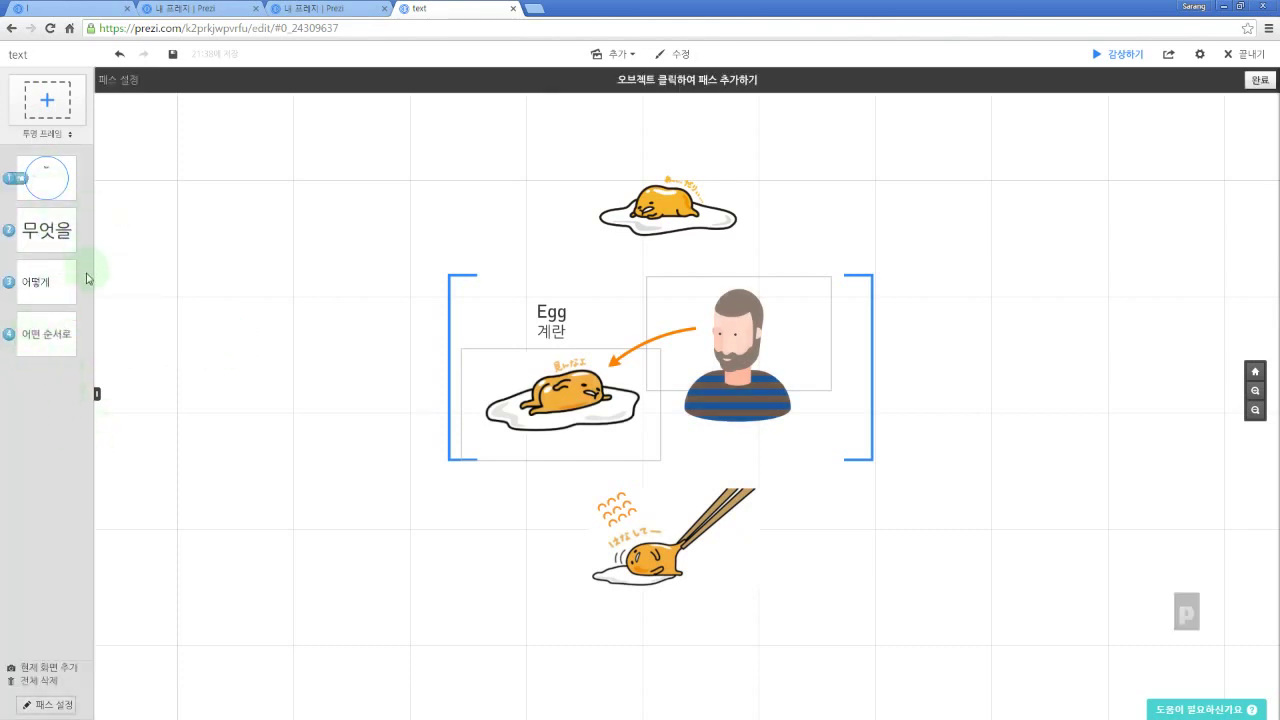
pyautogui.click(72, 313)
pyautogui.click(72, 261)
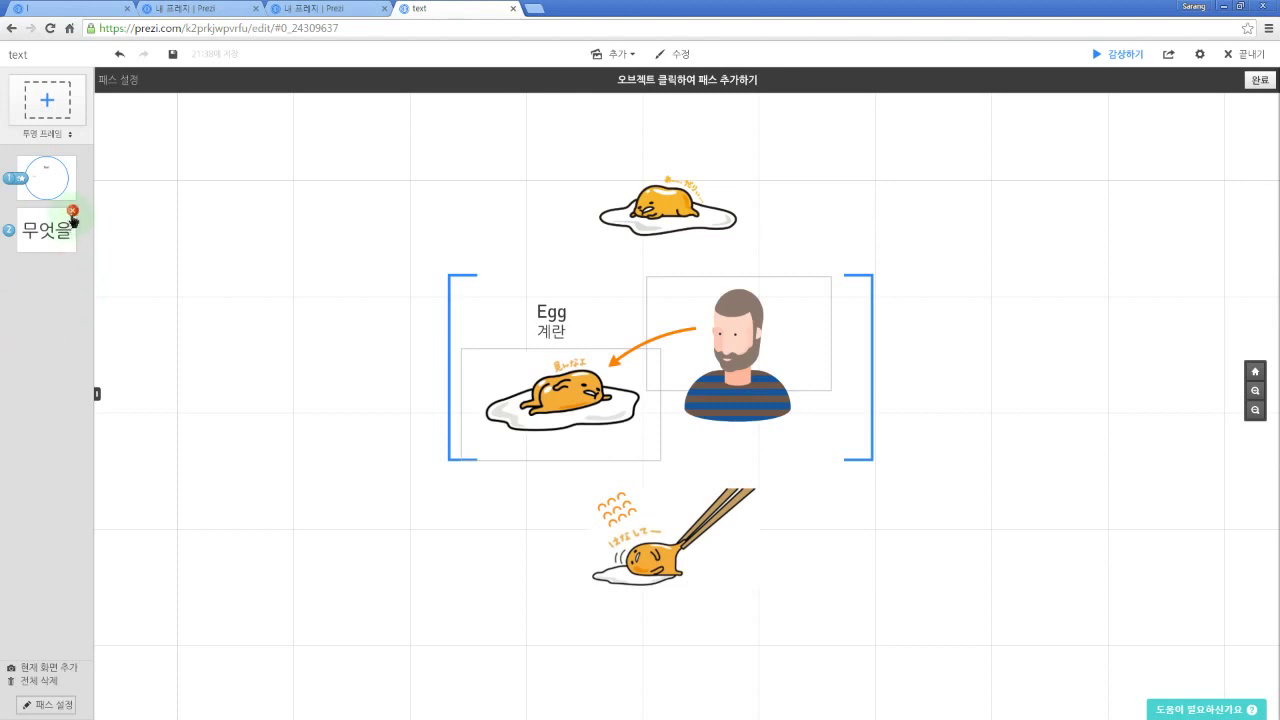
pyautogui.click(72, 210)
pyautogui.click(76, 166)
pyautogui.press('p')
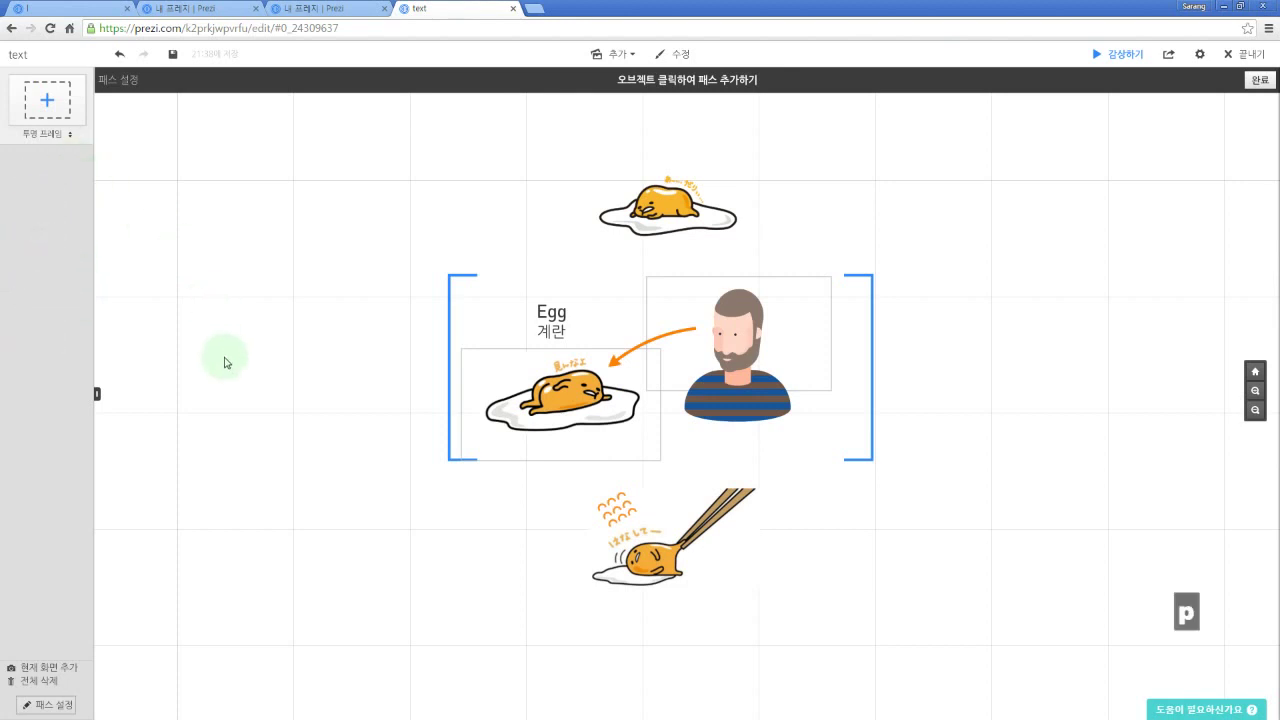
pyautogui.press('Escape')
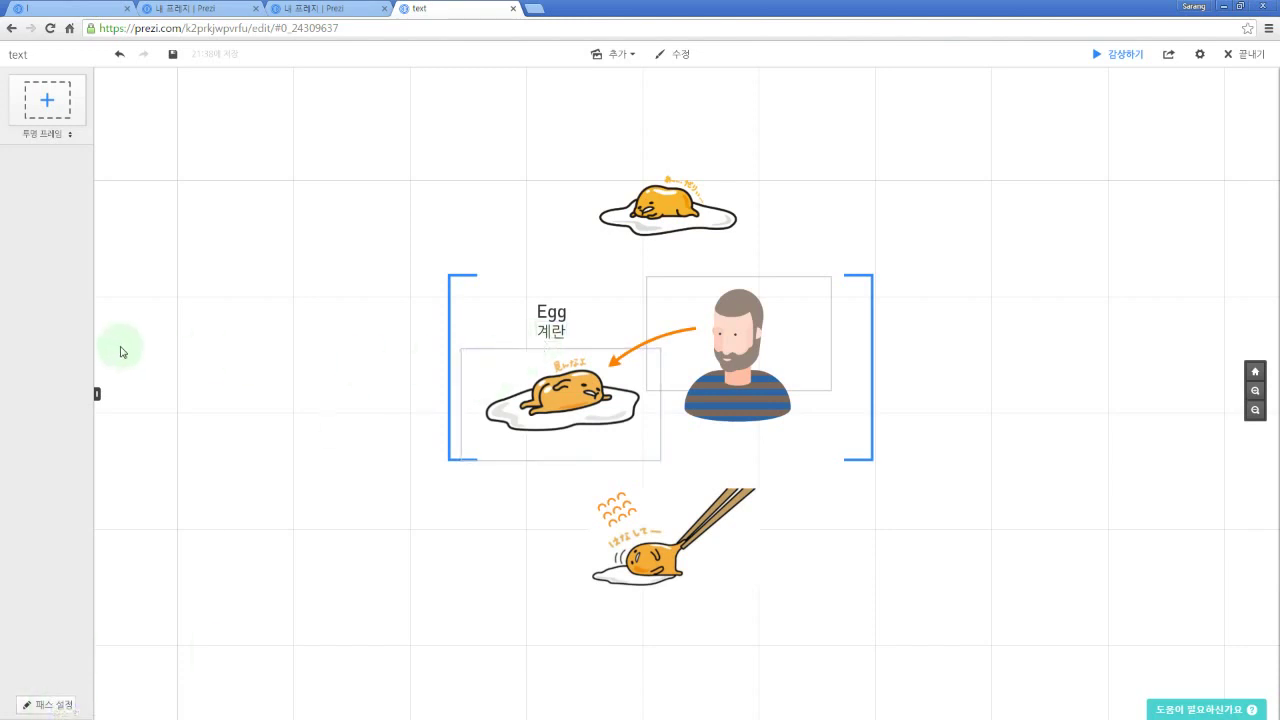
# Step: Add the top egg and the bearded man as path steps 1 and 2
pyautogui.click(55, 706)
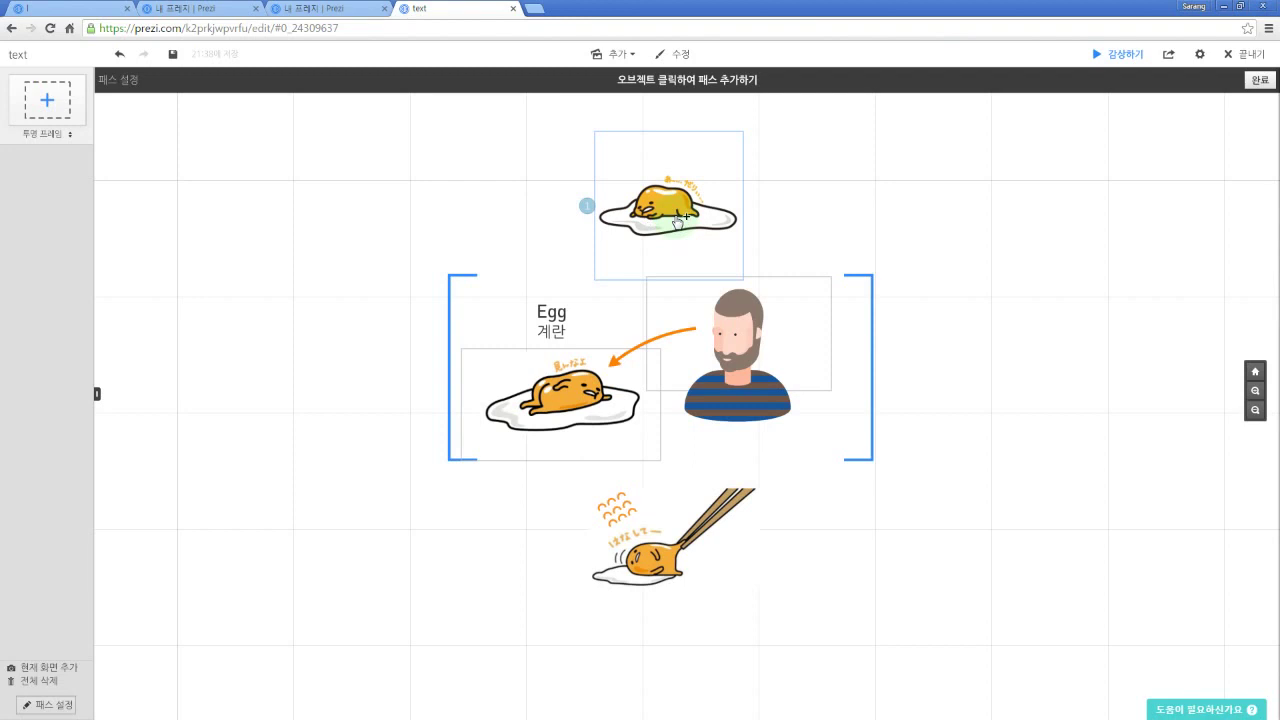
pyautogui.click(679, 219)
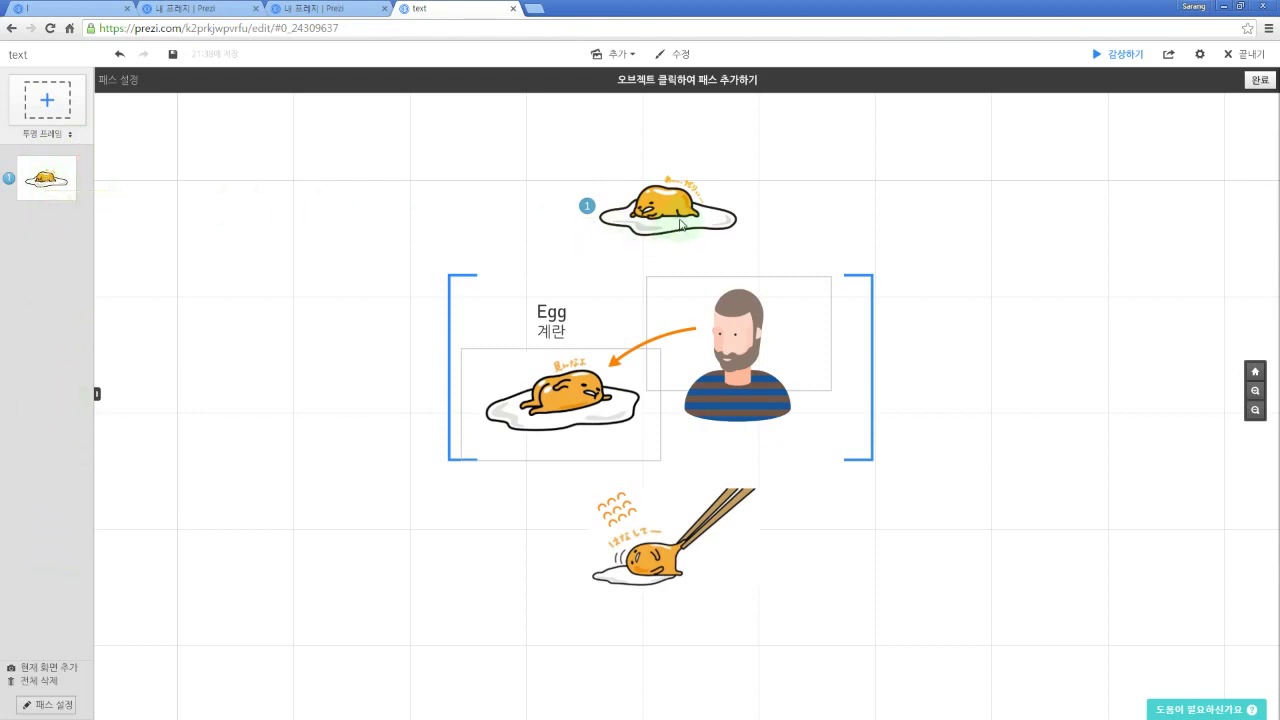
pyautogui.moveTo(586, 207); pyautogui.dragTo(300, 223)
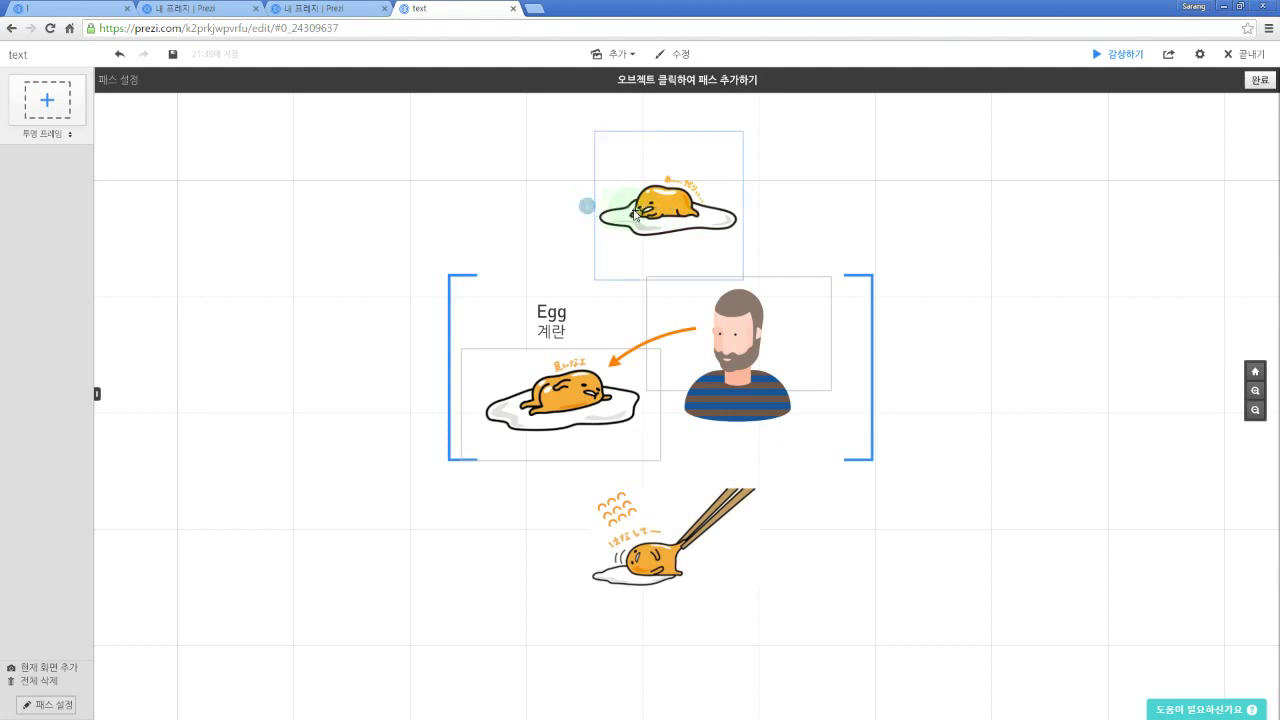
pyautogui.click(660, 213)
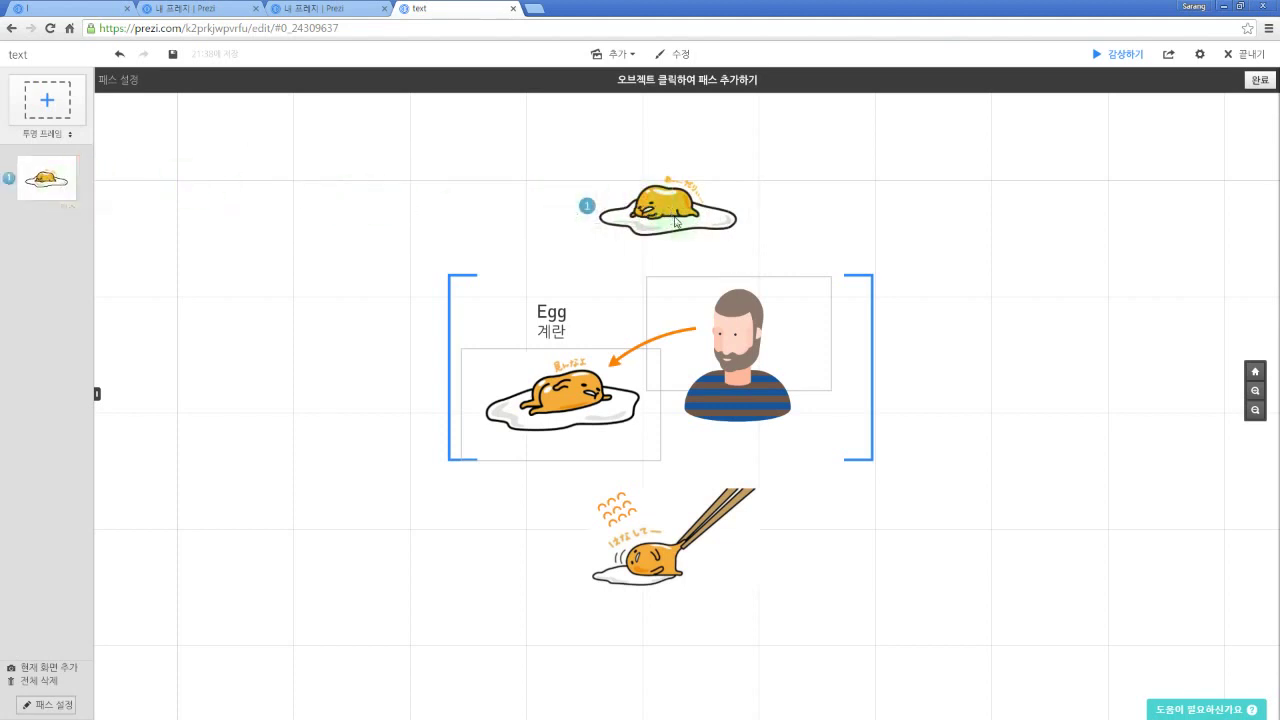
pyautogui.moveTo(957, 294); pyautogui.dragTo(968, 284)
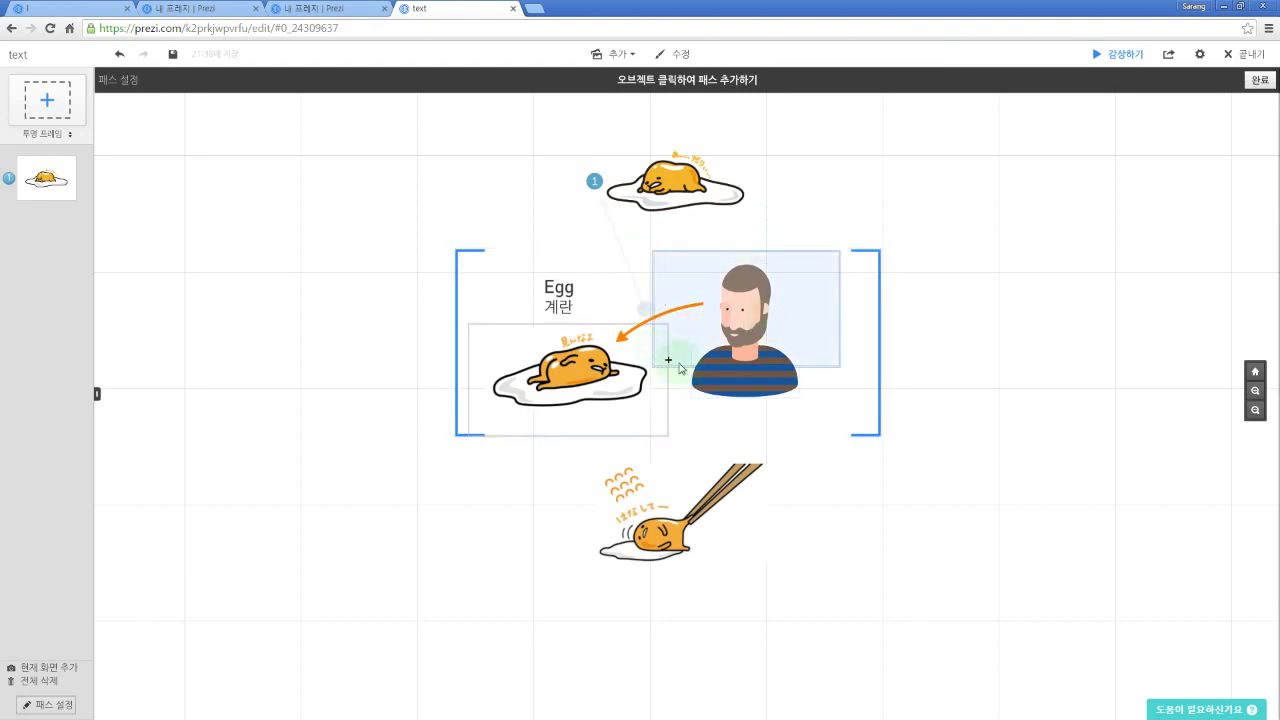
pyautogui.click(818, 304)
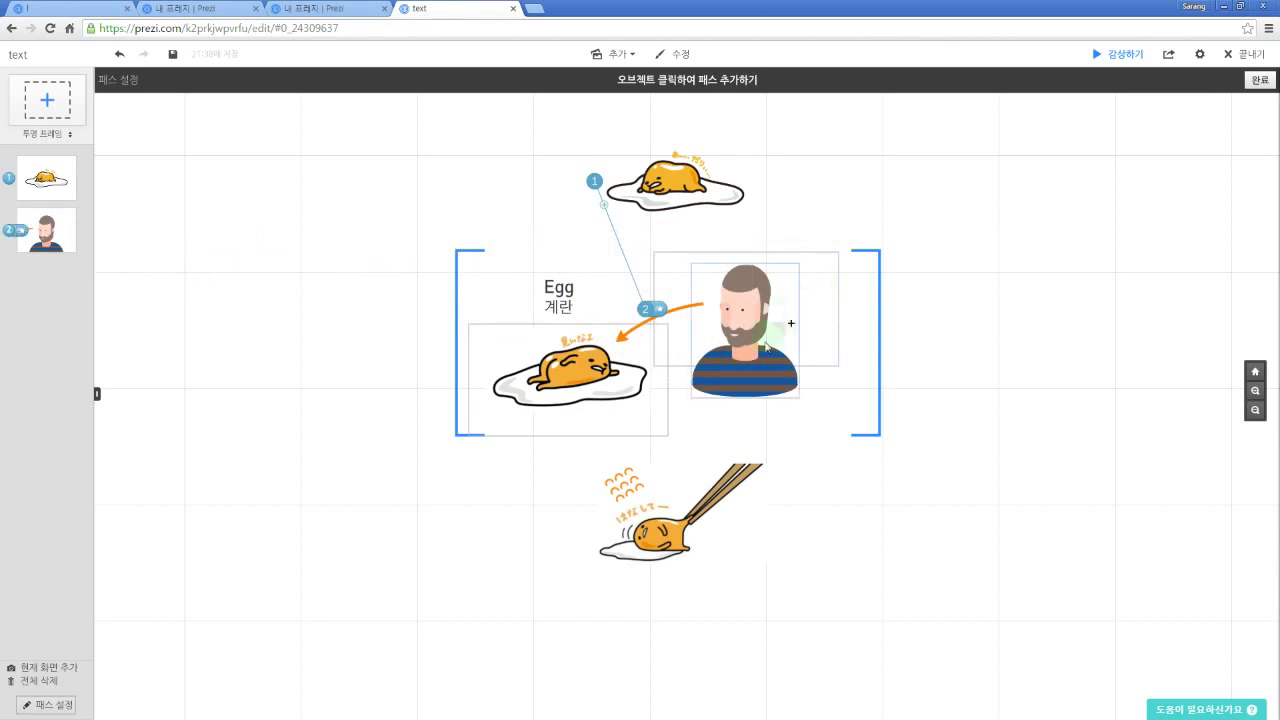
# Step: Add the lying egg frame, bracket frame and chopsticks egg as steps 3–5, then finish
pyautogui.click(568, 427)
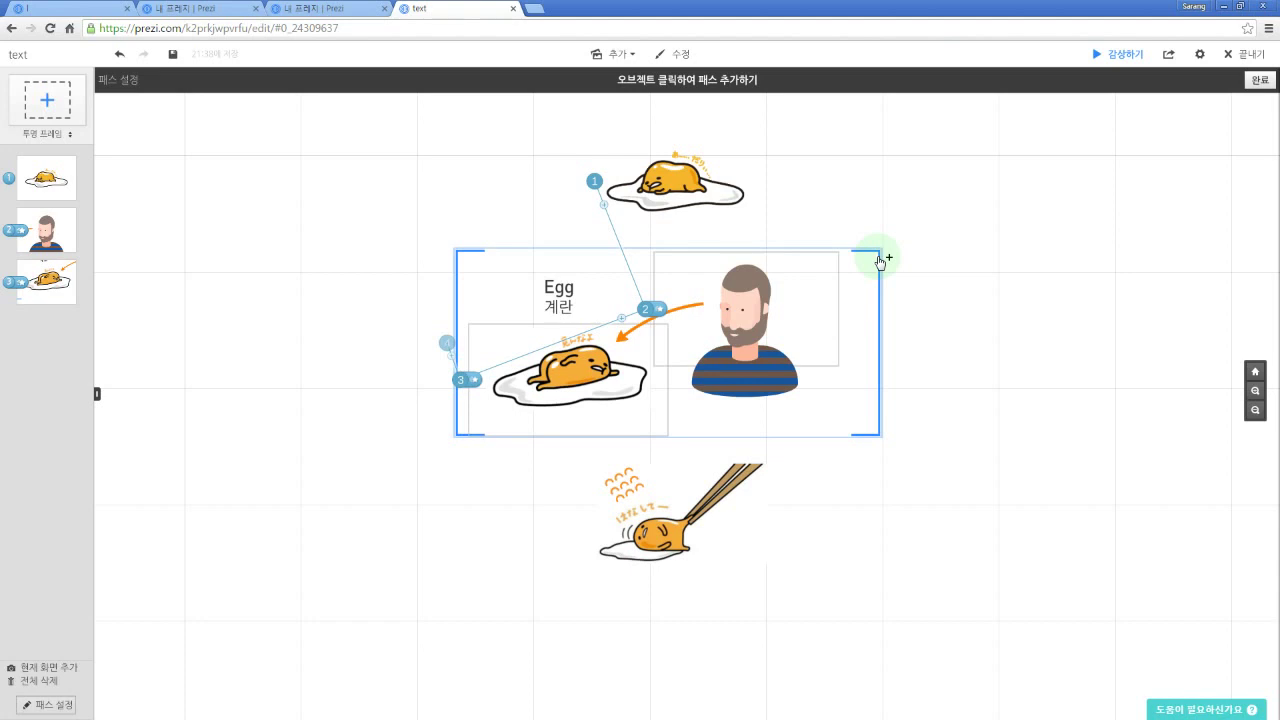
pyautogui.click(880, 265)
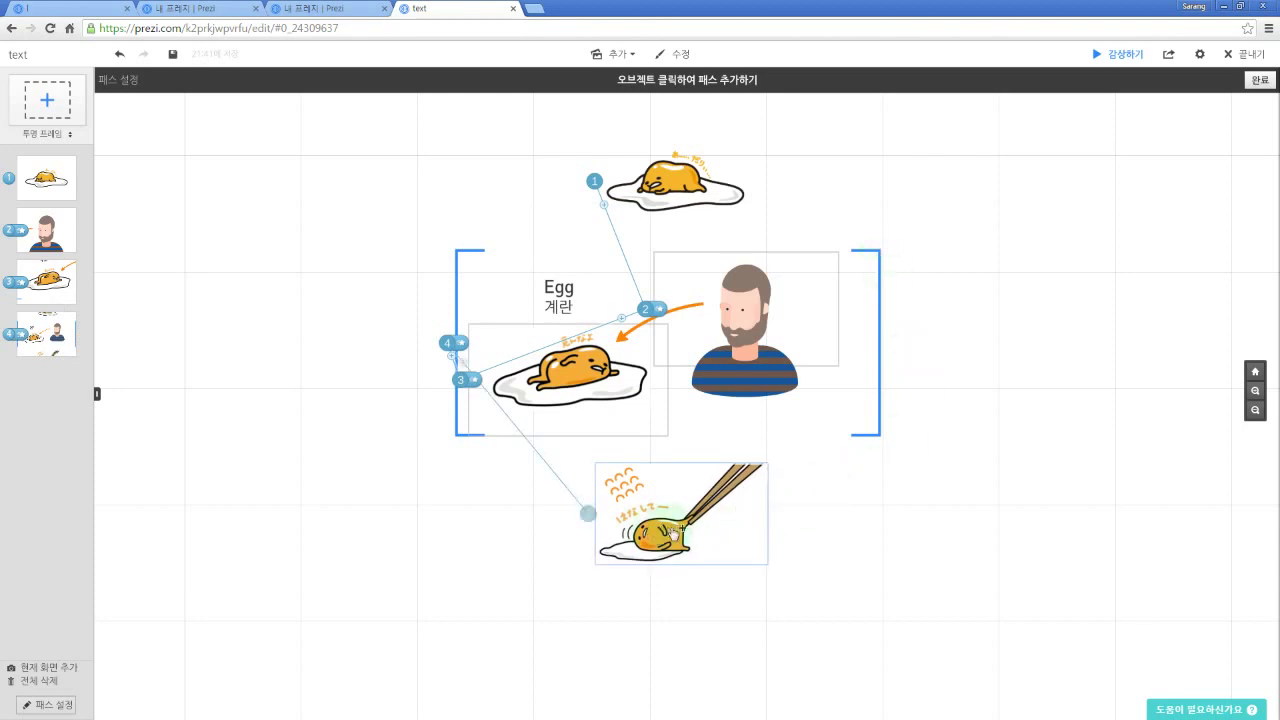
pyautogui.click(674, 534)
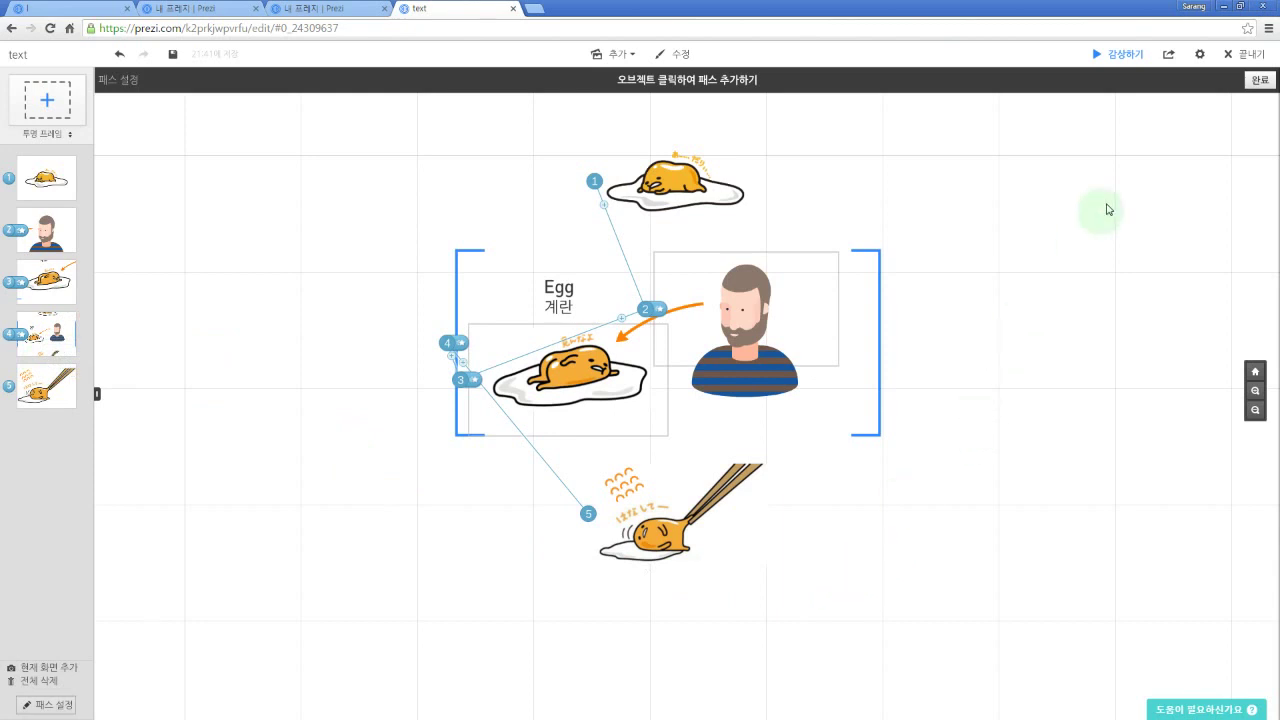
pyautogui.click(1260, 81)
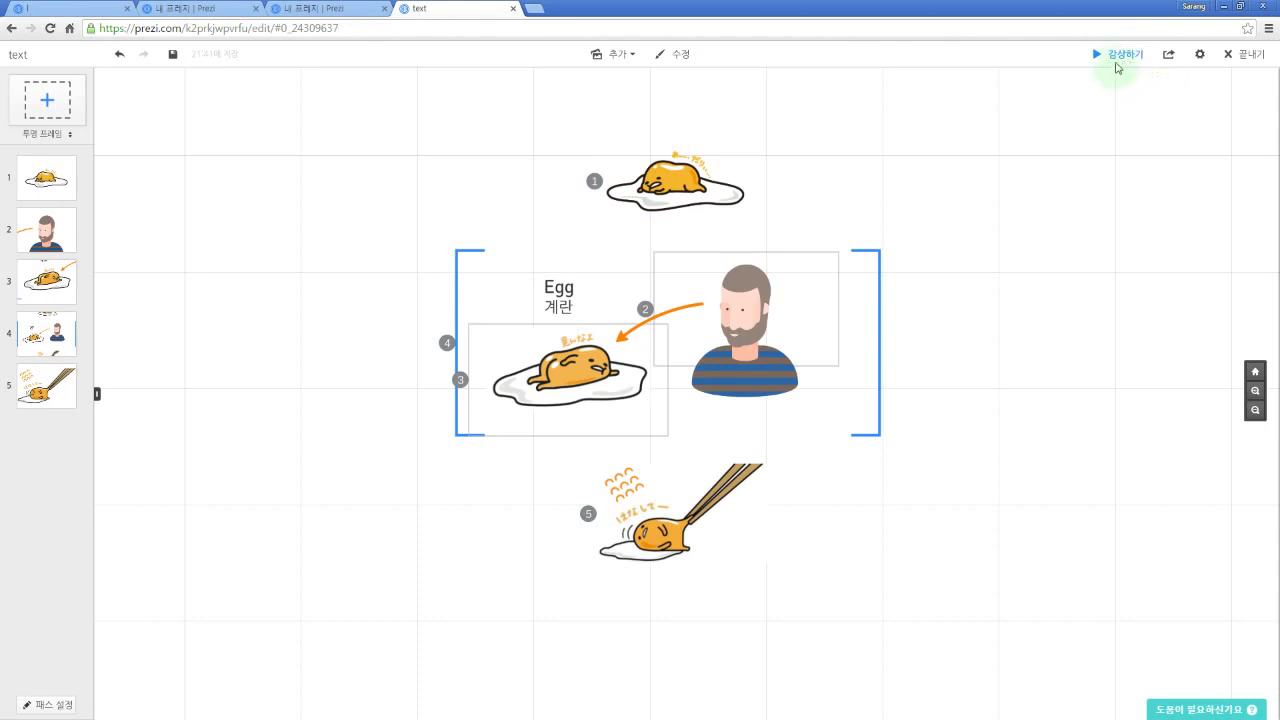
pyautogui.press('space')
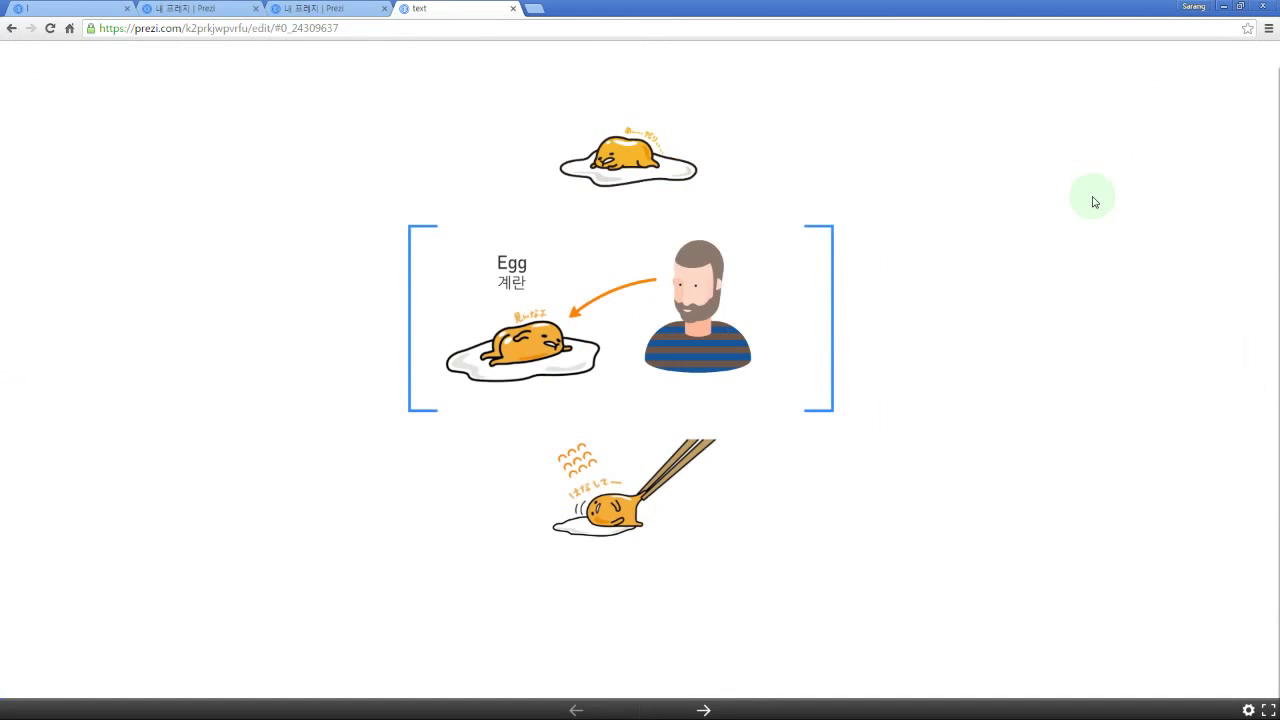
pyautogui.moveTo(978, 181); pyautogui.dragTo(1030, 228)
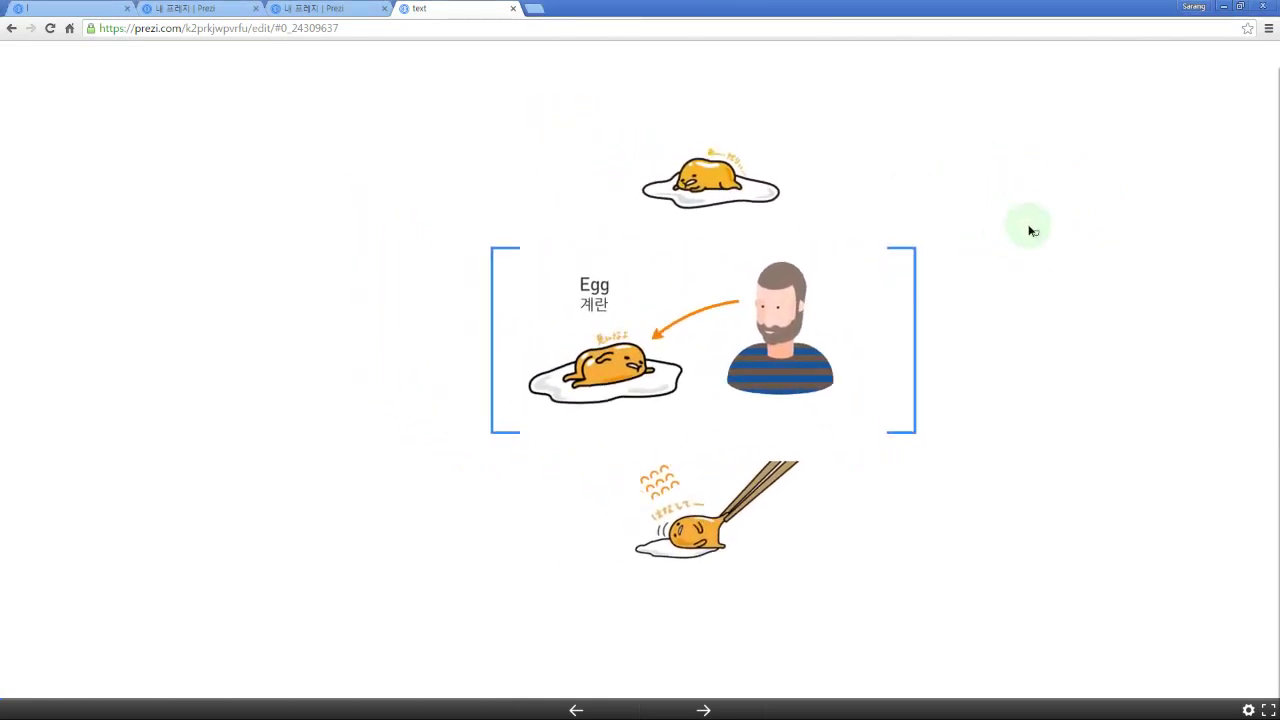
pyautogui.scroll(3, 992, 248)
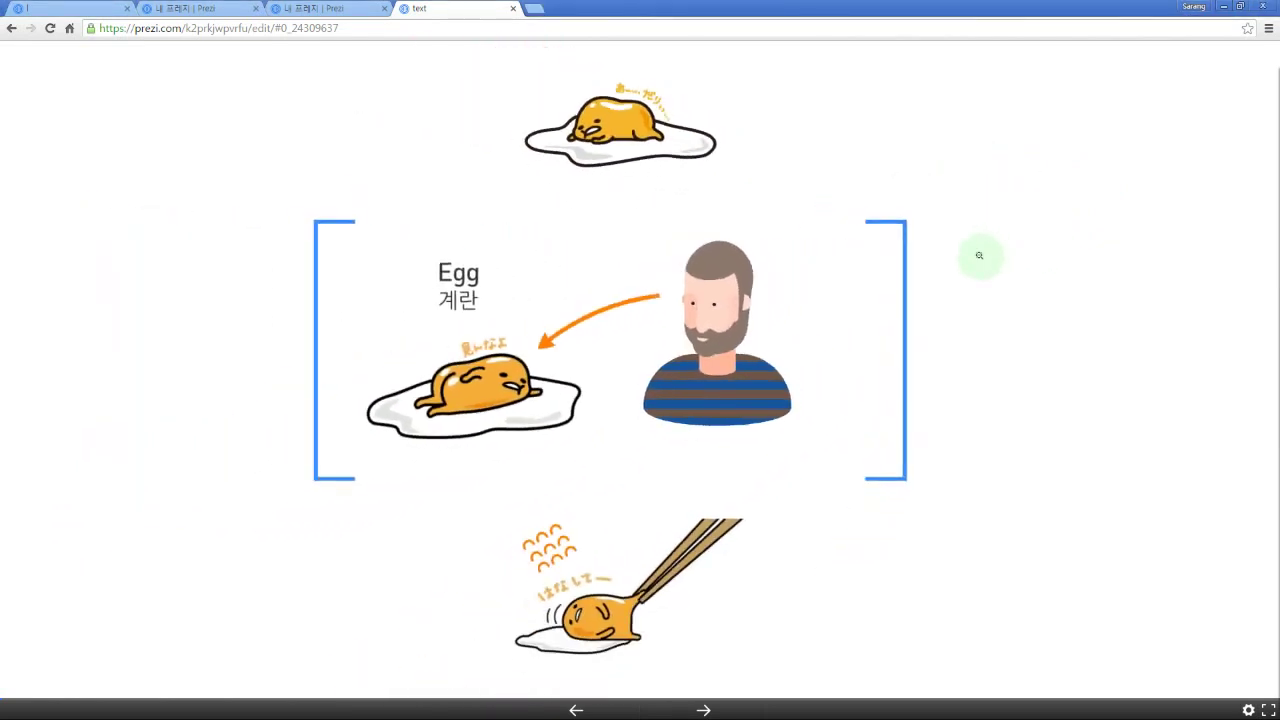
pyautogui.scroll(-2, 1000, 268)
pyautogui.scroll(3, 995, 266)
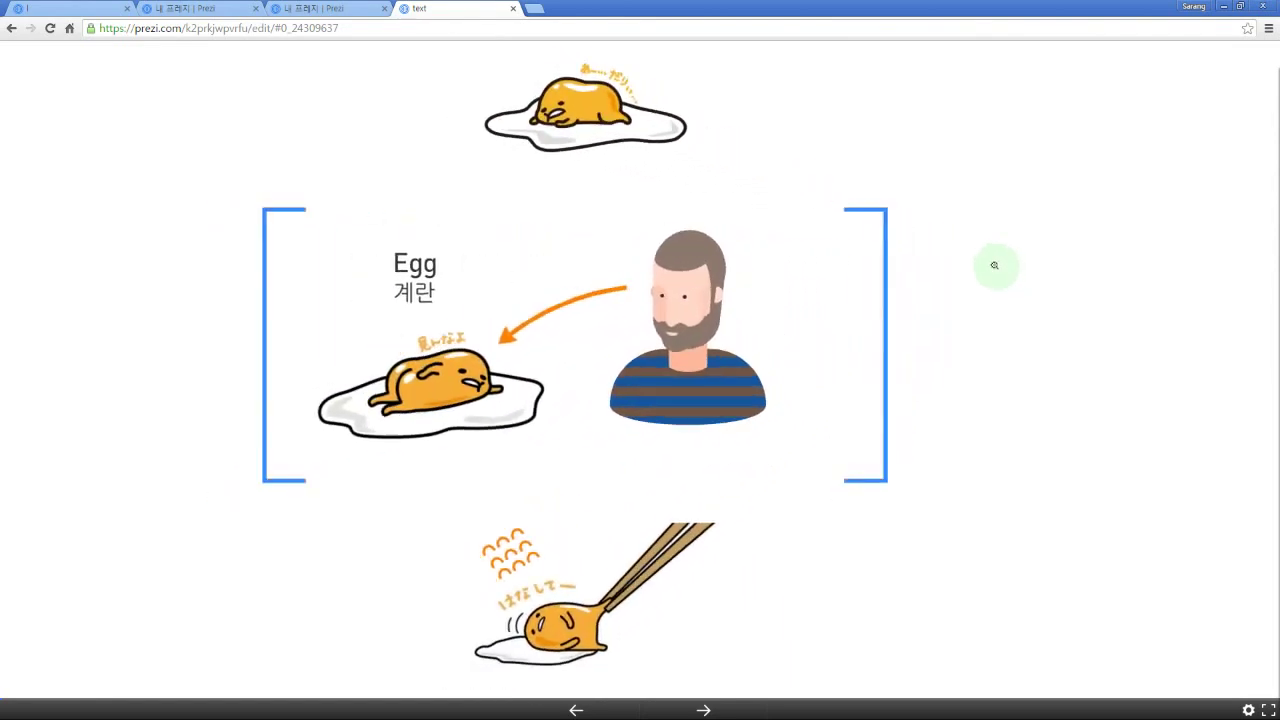
pyautogui.scroll(-3, 995, 266)
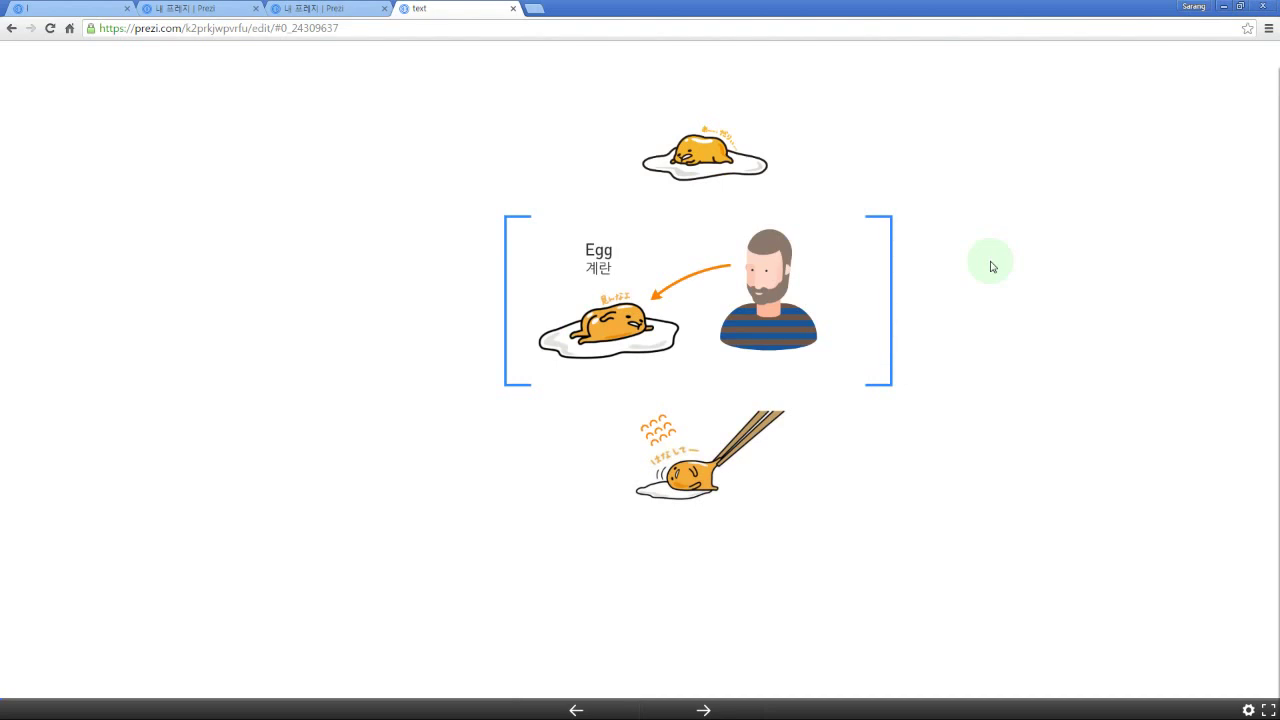
pyautogui.press('Right')
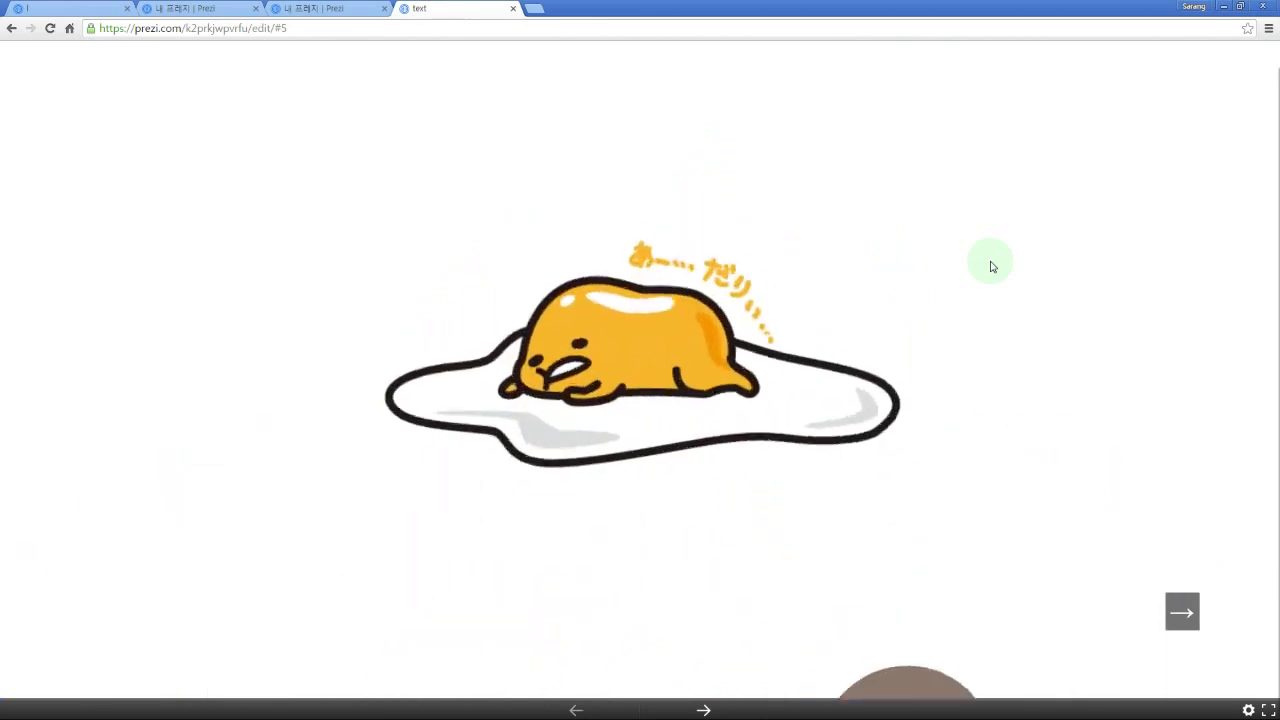
pyautogui.press('Right')
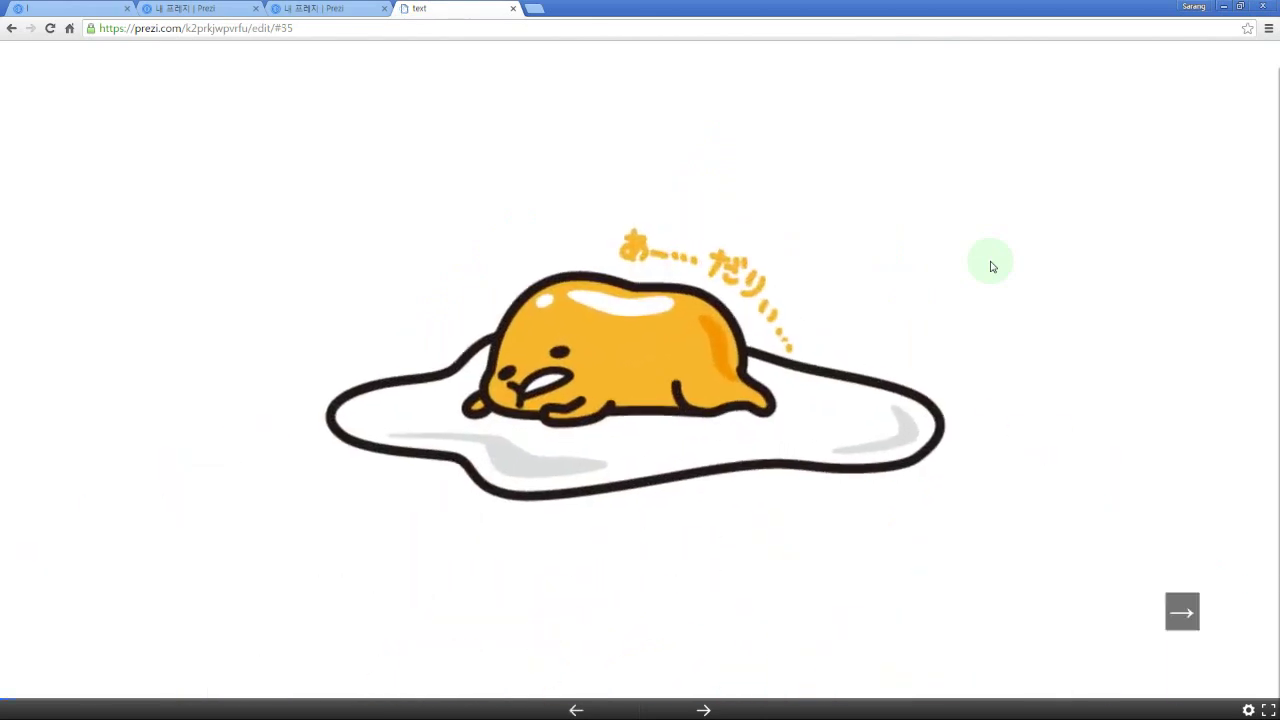
pyautogui.press('Right')
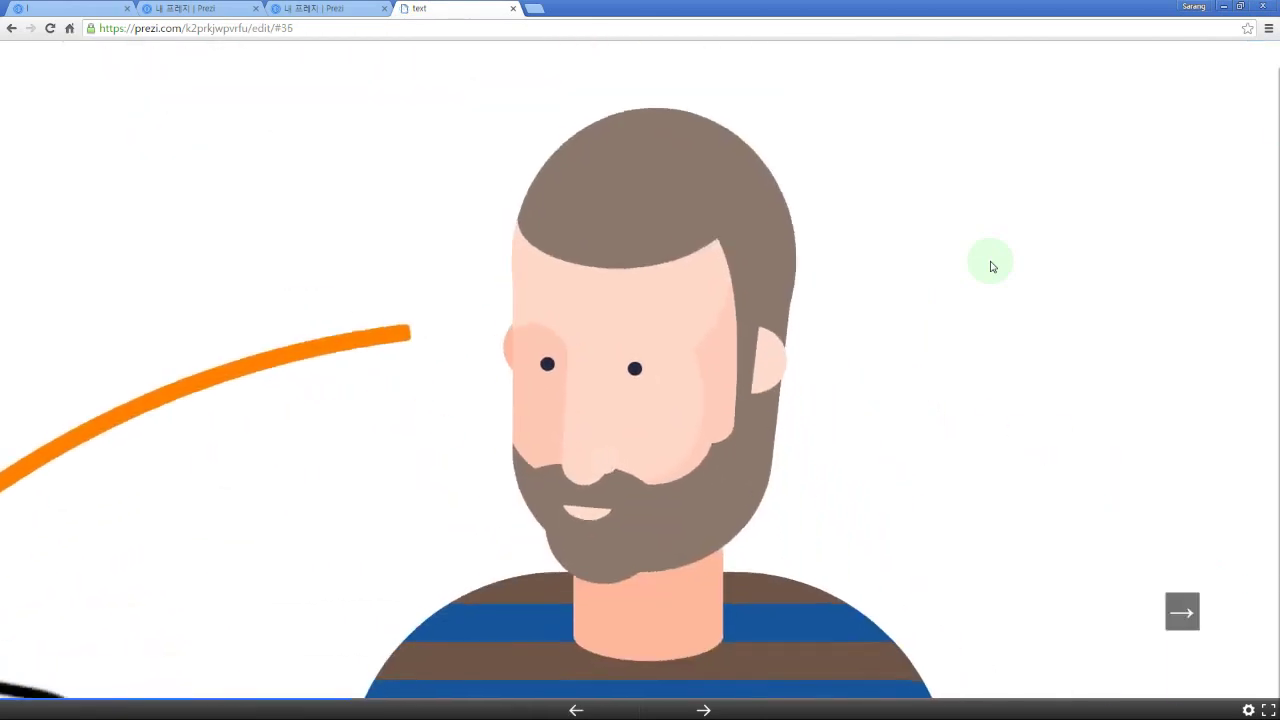
pyautogui.press('Right')
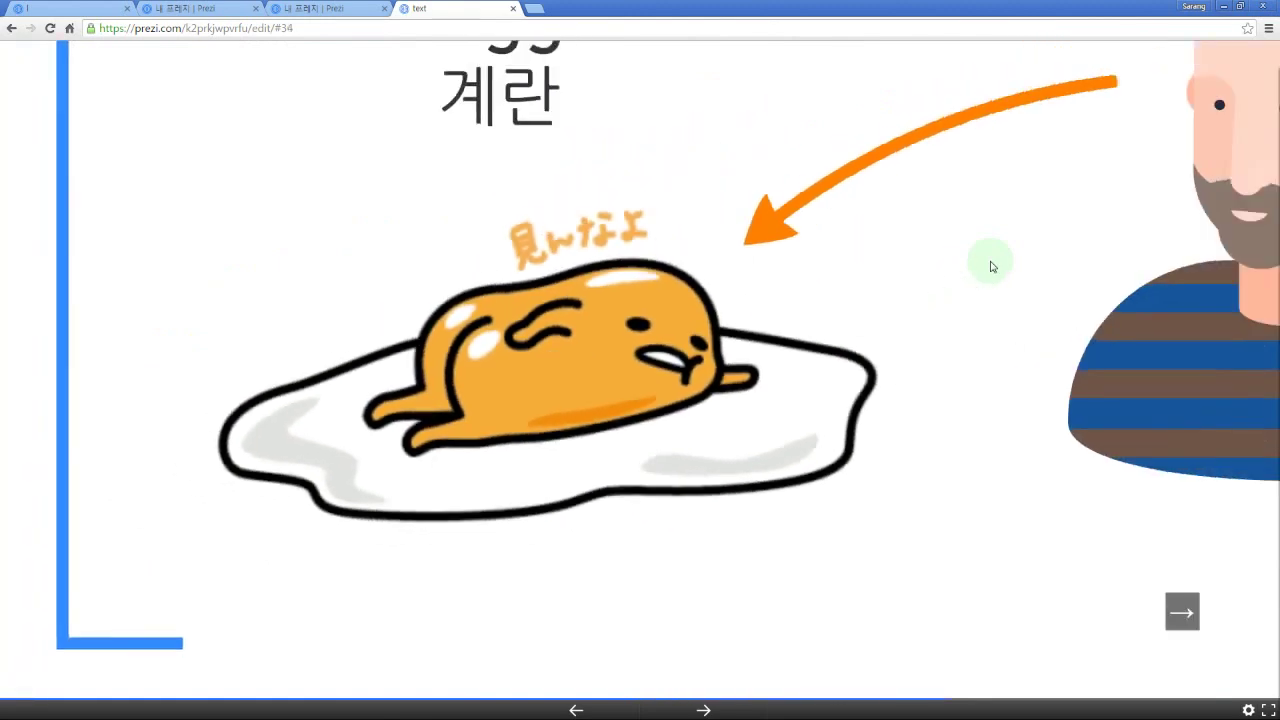
pyautogui.press('Right')
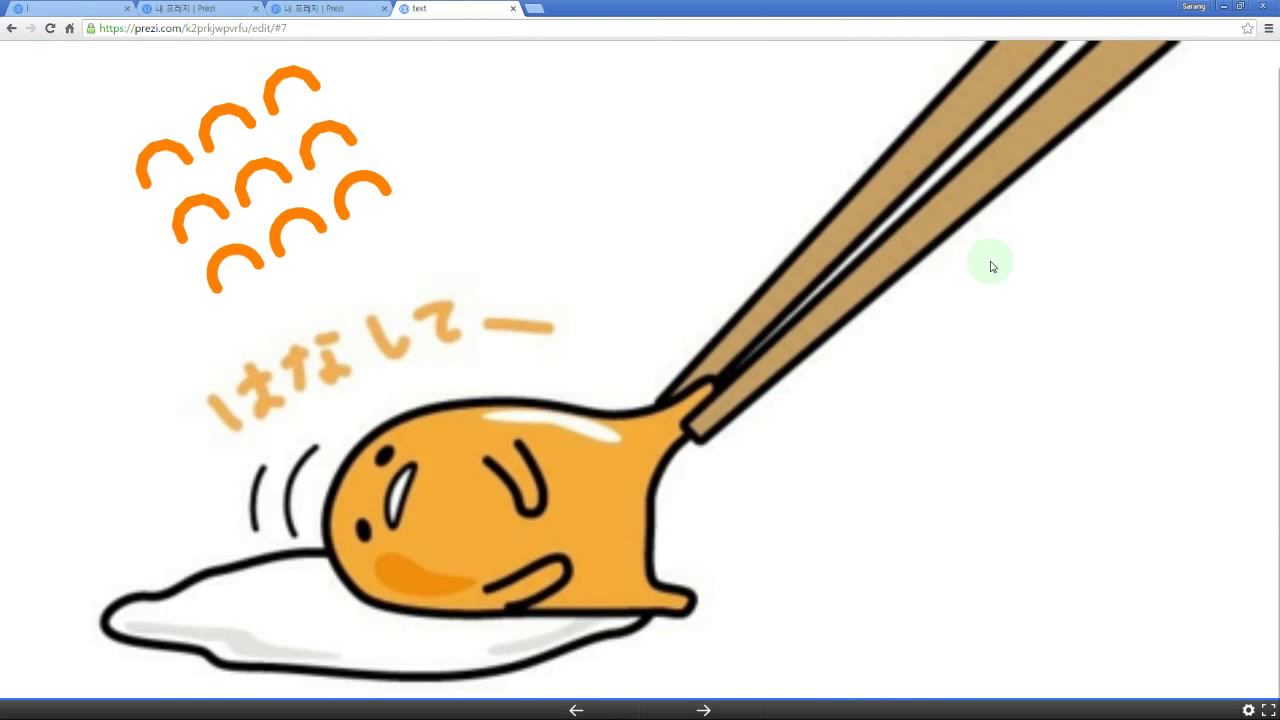
pyautogui.press('Left')
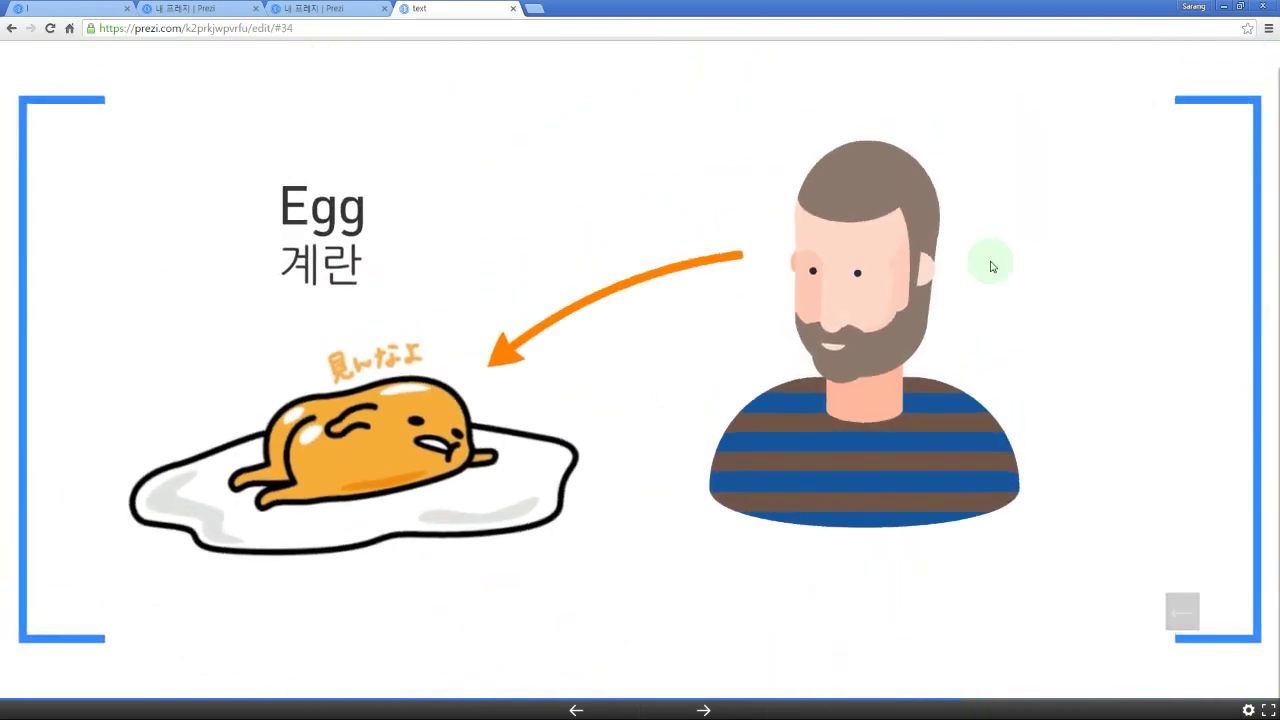
pyautogui.press('Left')
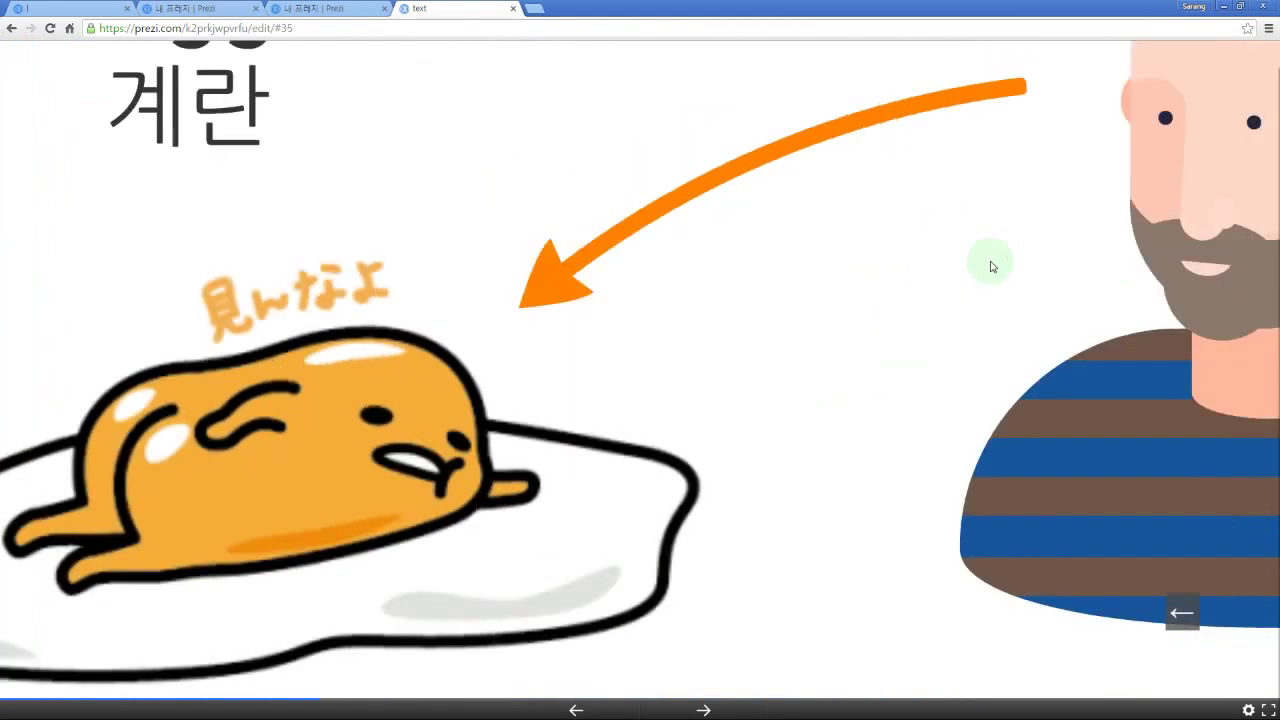
pyautogui.press('Left')
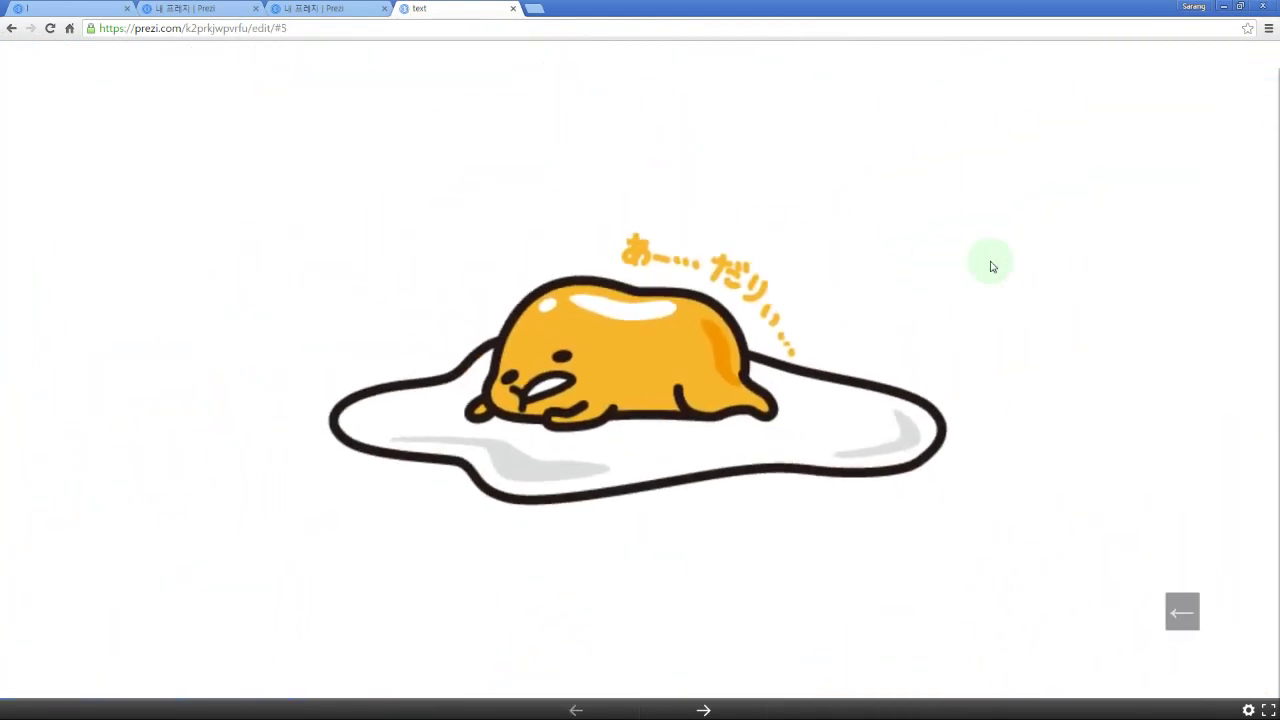
pyautogui.press('Left')
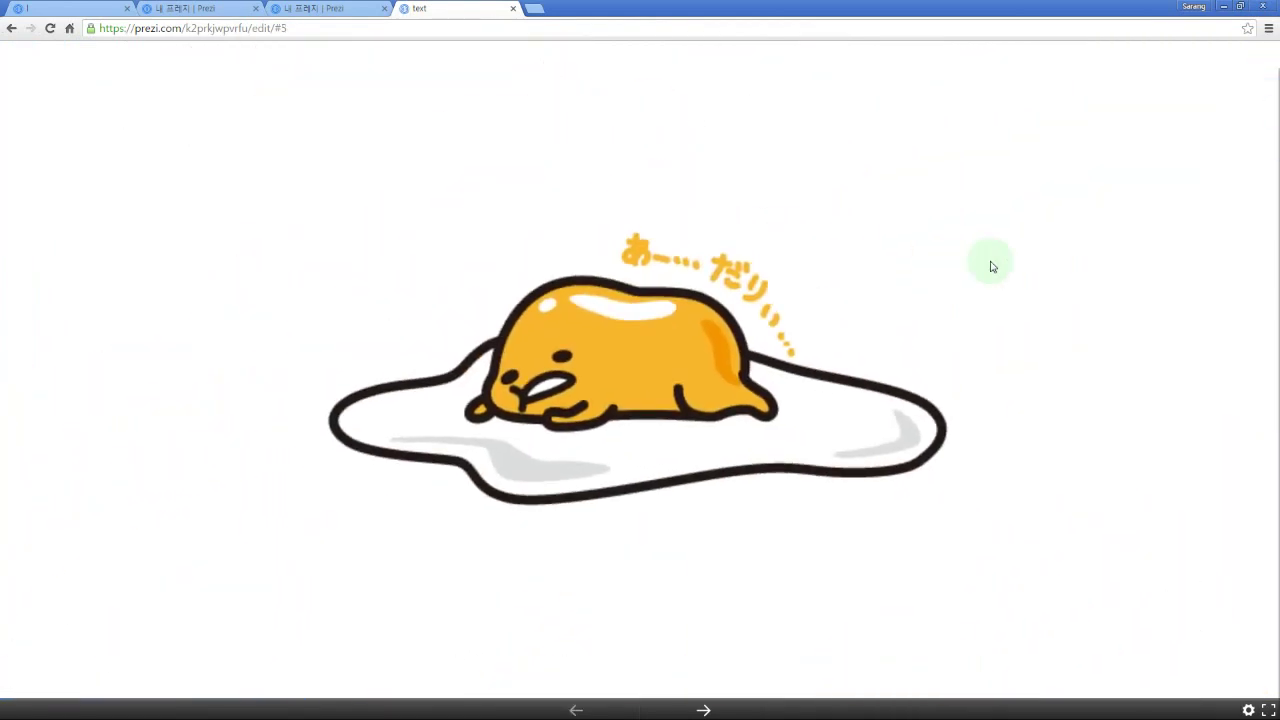
pyautogui.click(701, 711)
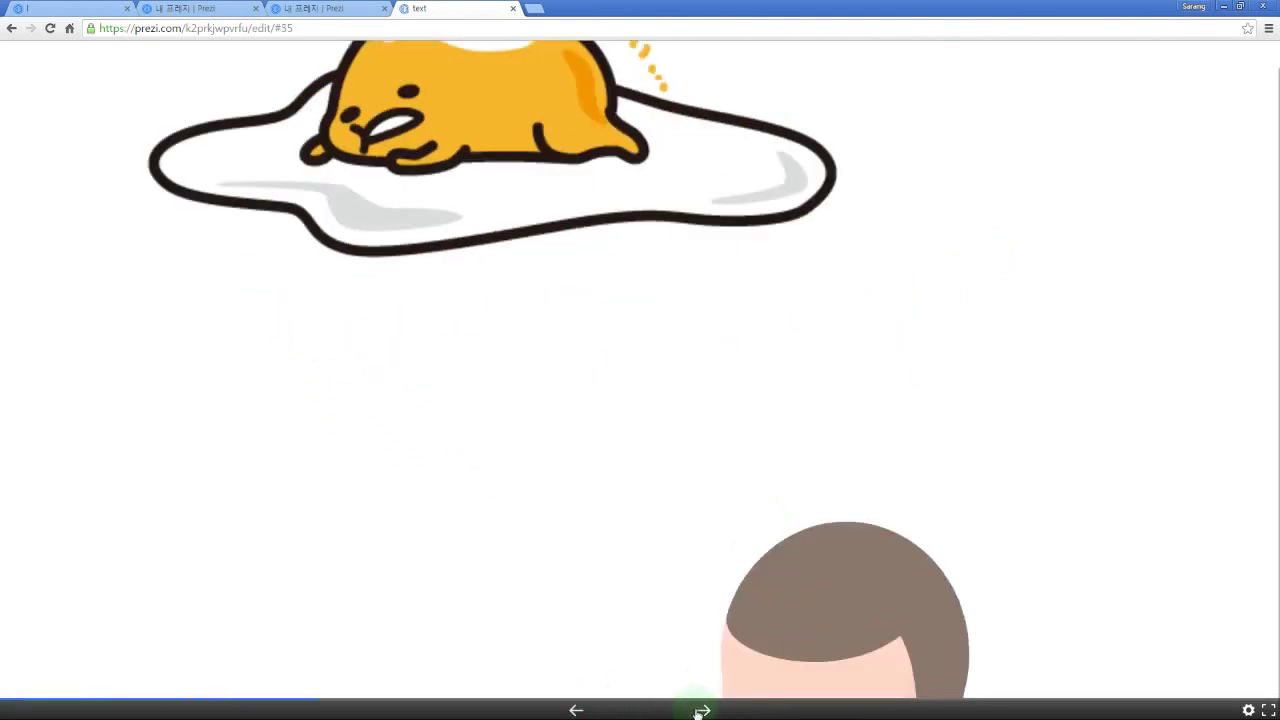
pyautogui.click(702, 712)
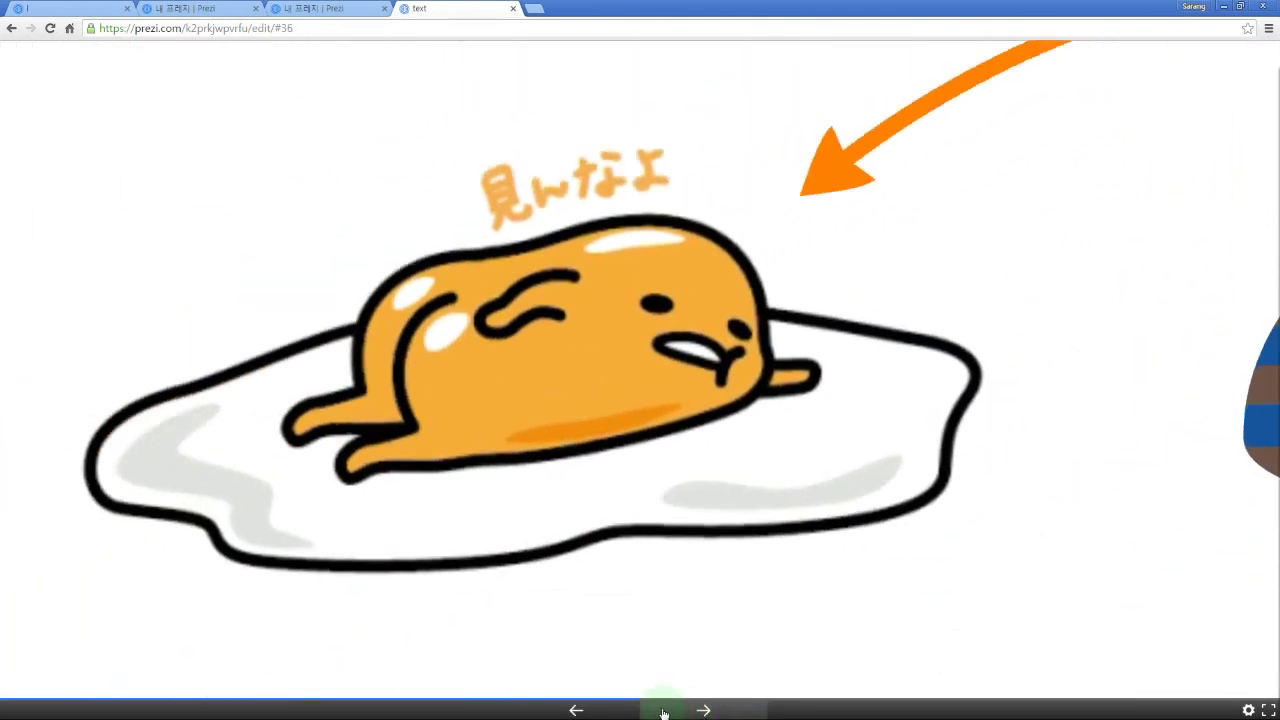
pyautogui.click(581, 714)
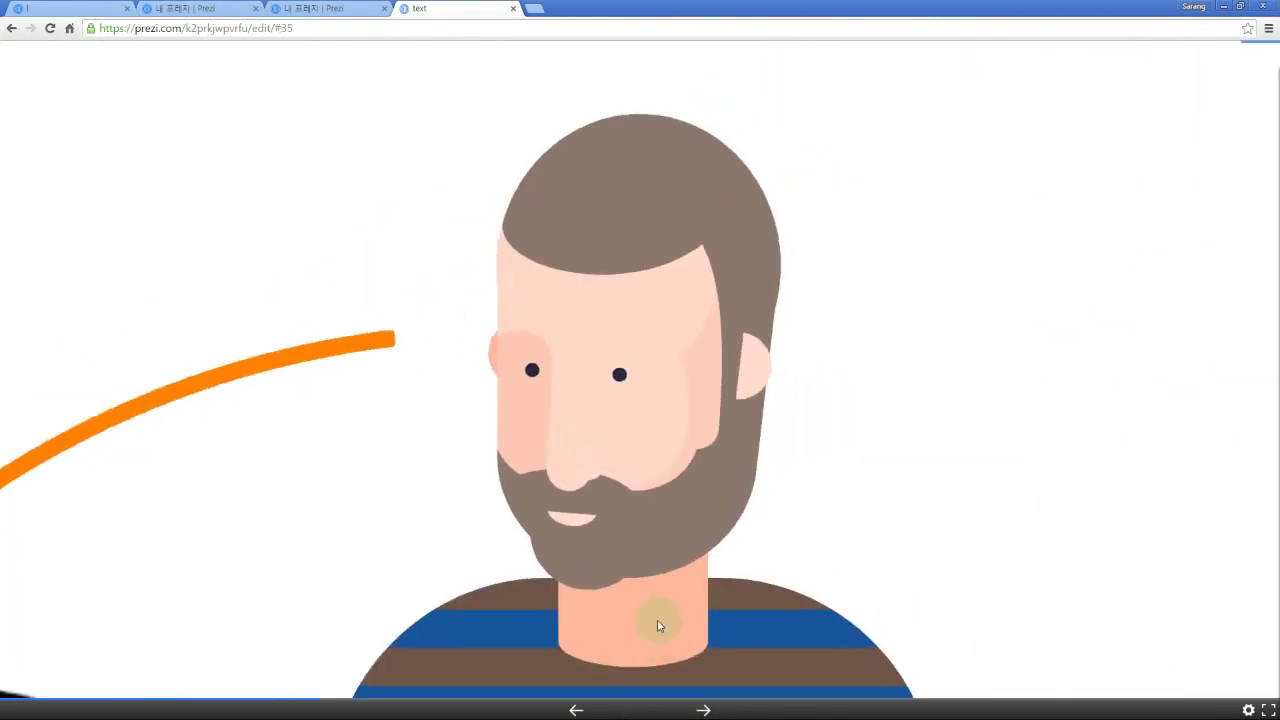
pyautogui.scroll(-1, 686, 540)
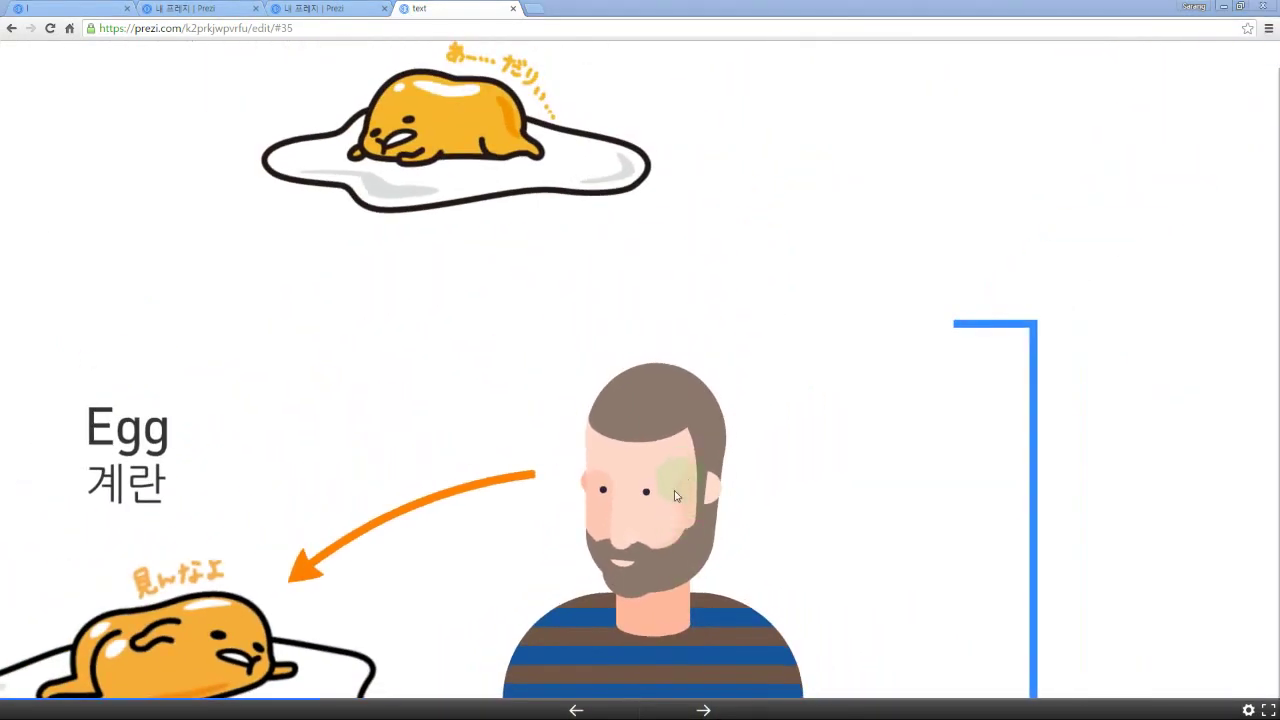
pyautogui.moveTo(804, 518); pyautogui.dragTo(777, 394)
pyautogui.press('Escape')
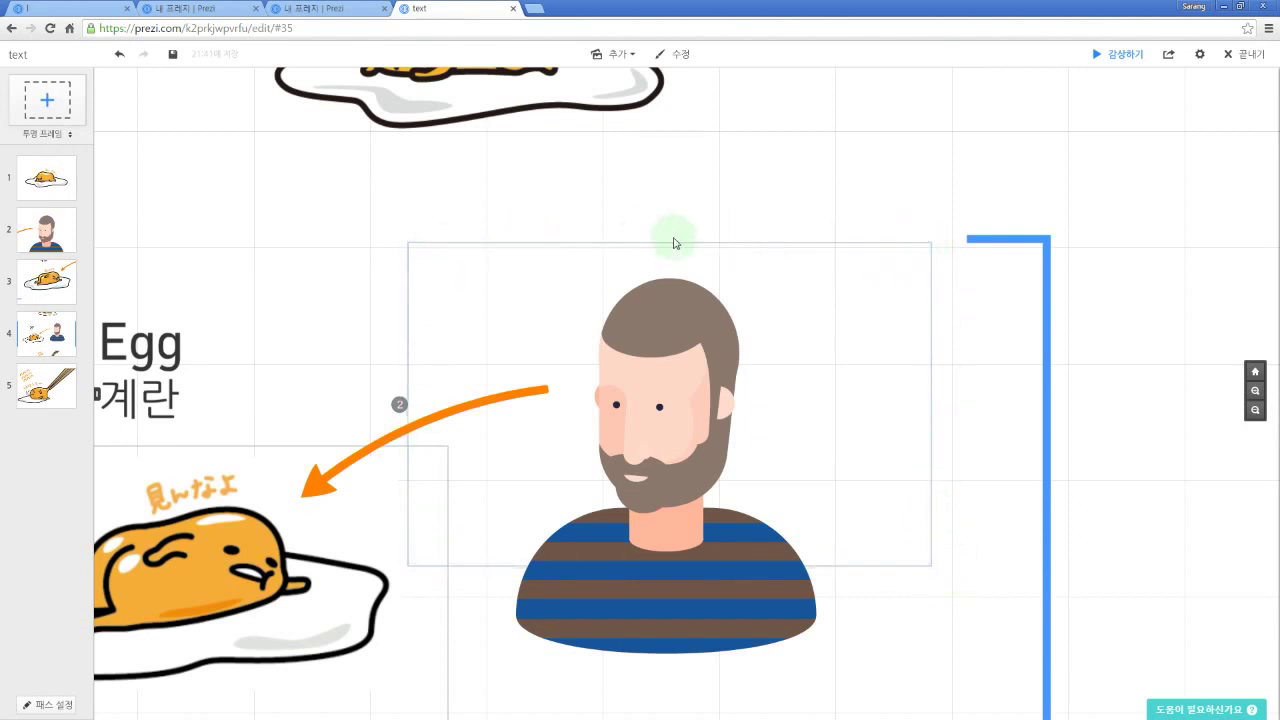
pyautogui.press('space')
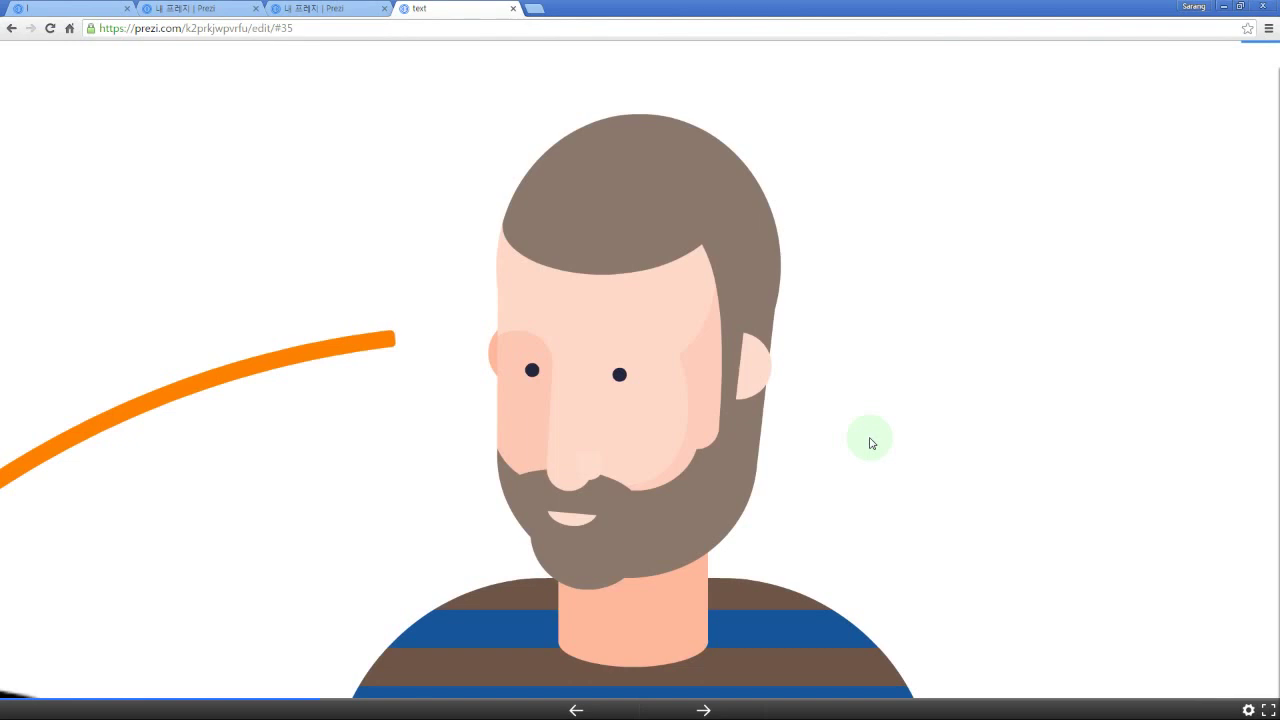
pyautogui.press('Right')
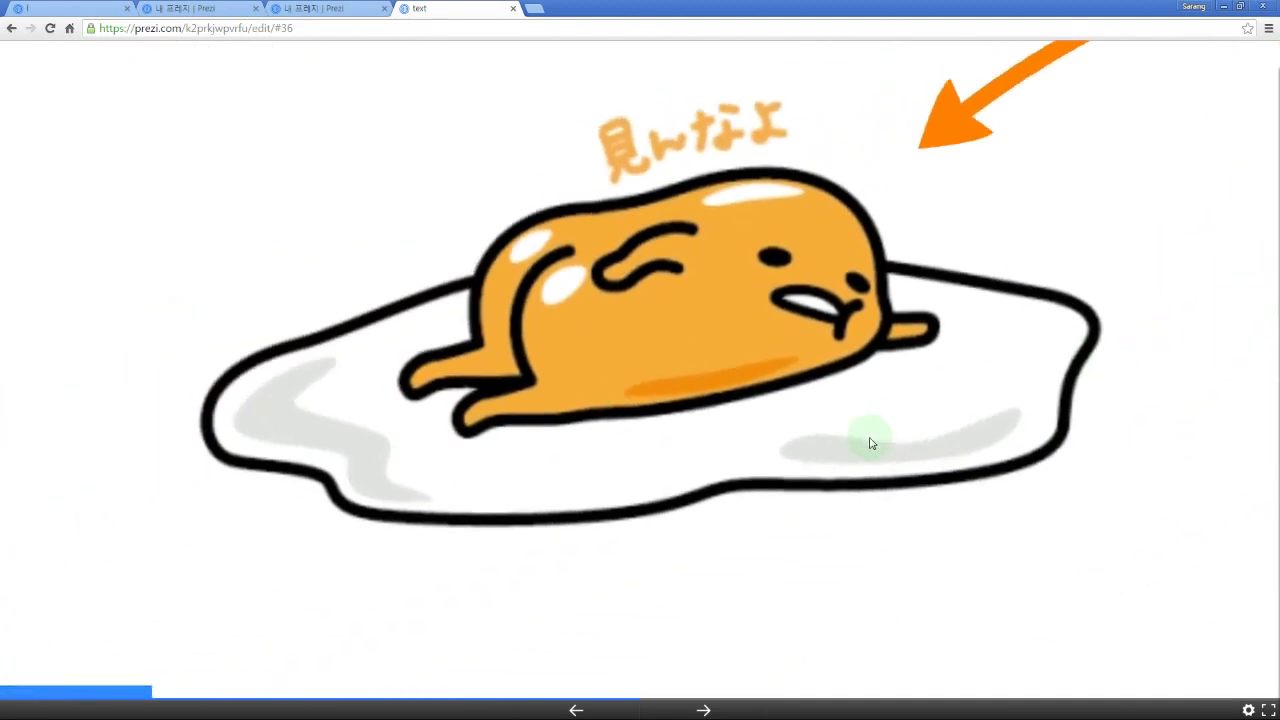
pyautogui.press('Left')
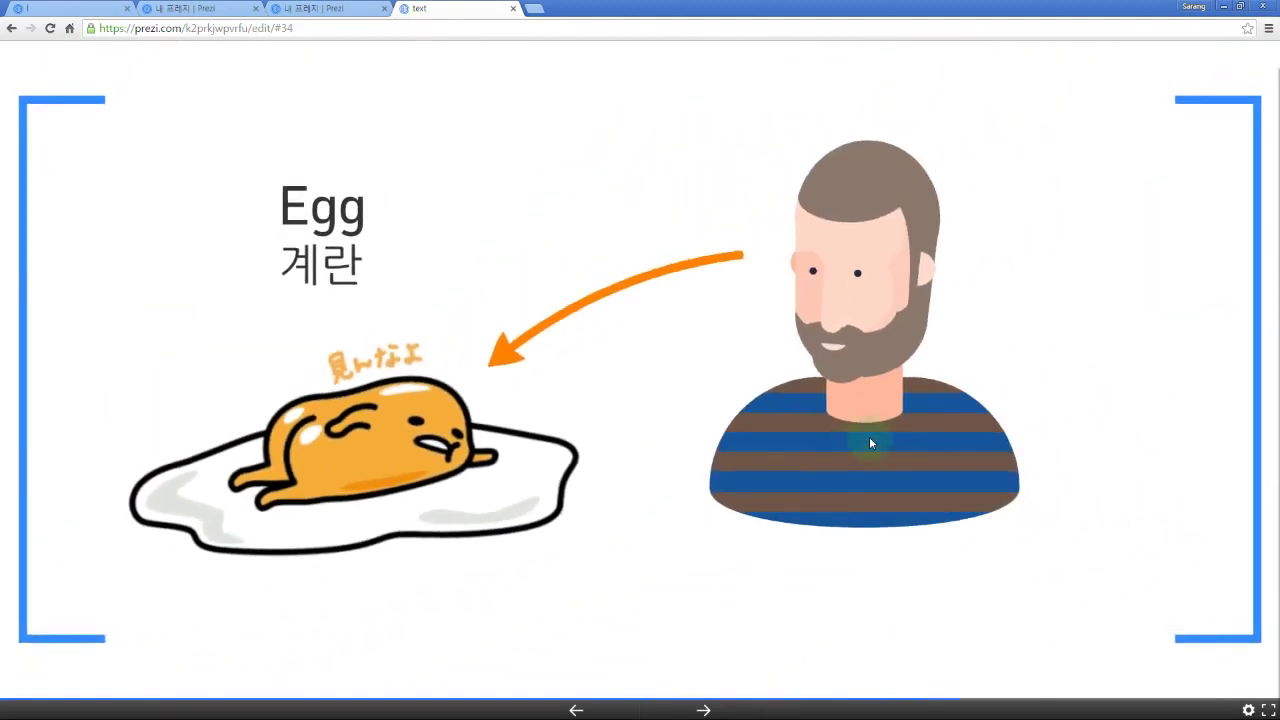
pyautogui.press('Escape')
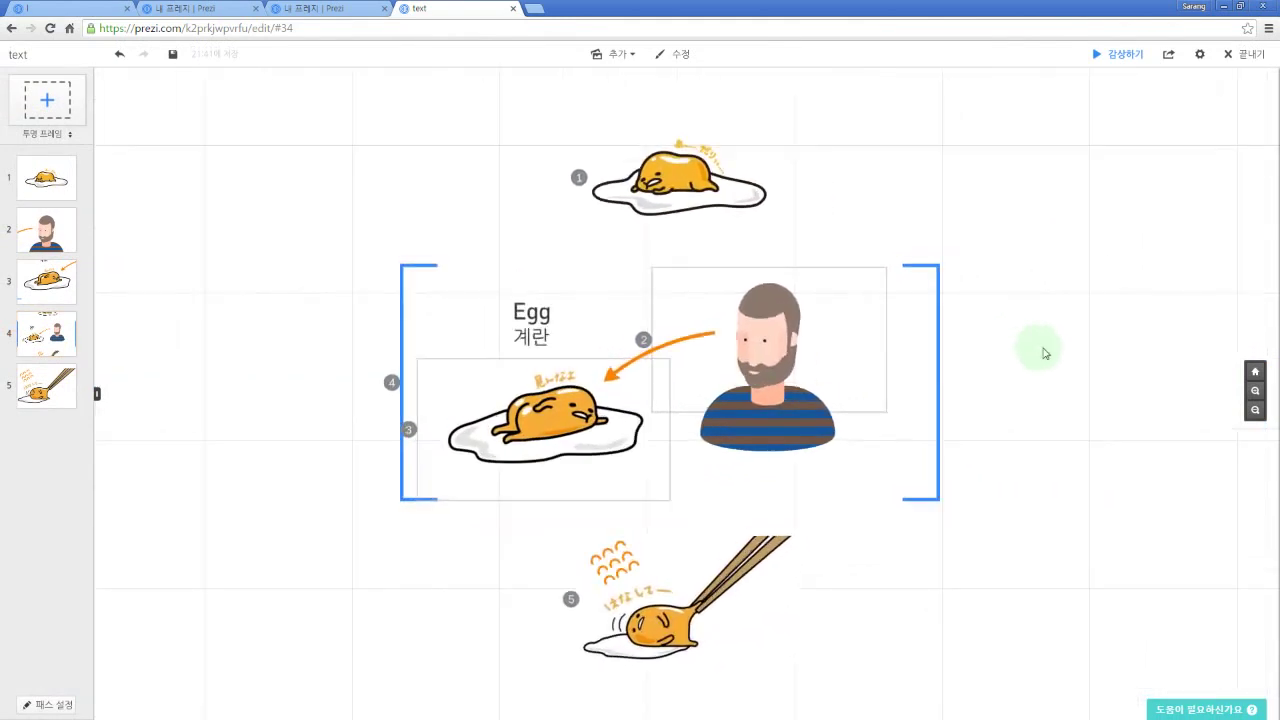
# Step: Select the top egg image and undo an accidental rotation
pyautogui.scroll(2, 1044, 353)
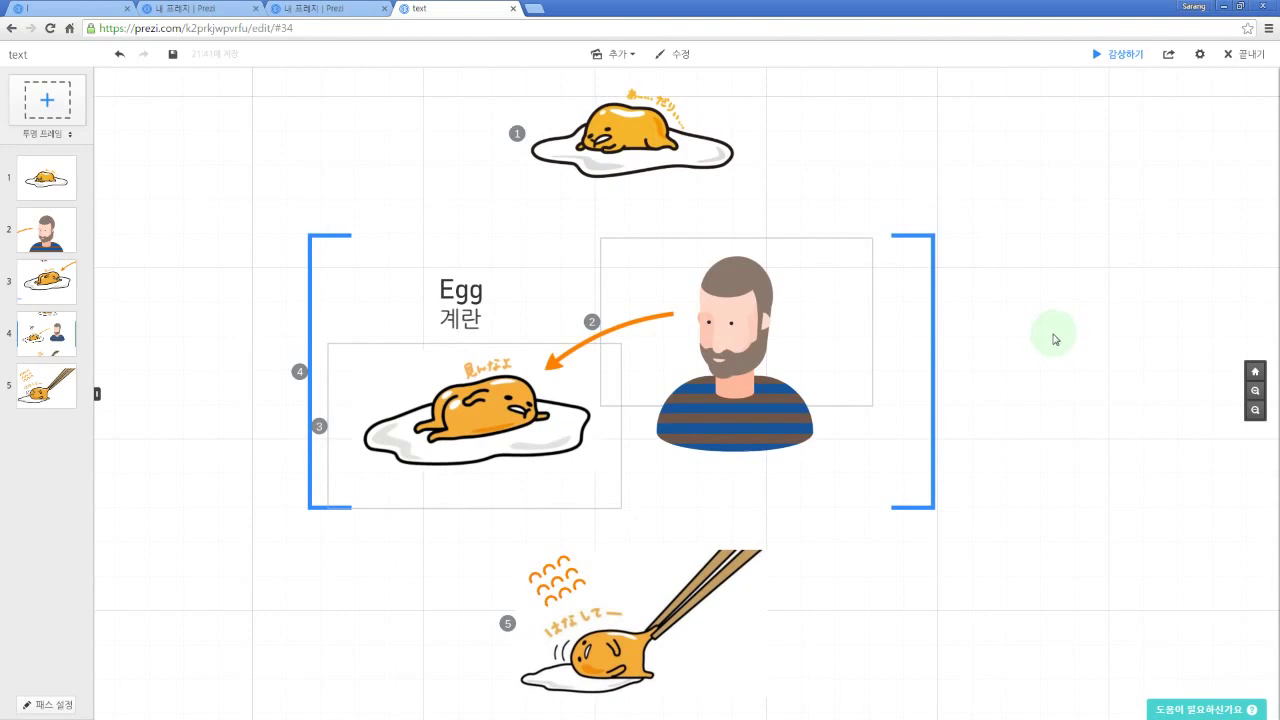
pyautogui.moveTo(1066, 360); pyautogui.dragTo(1100, 357)
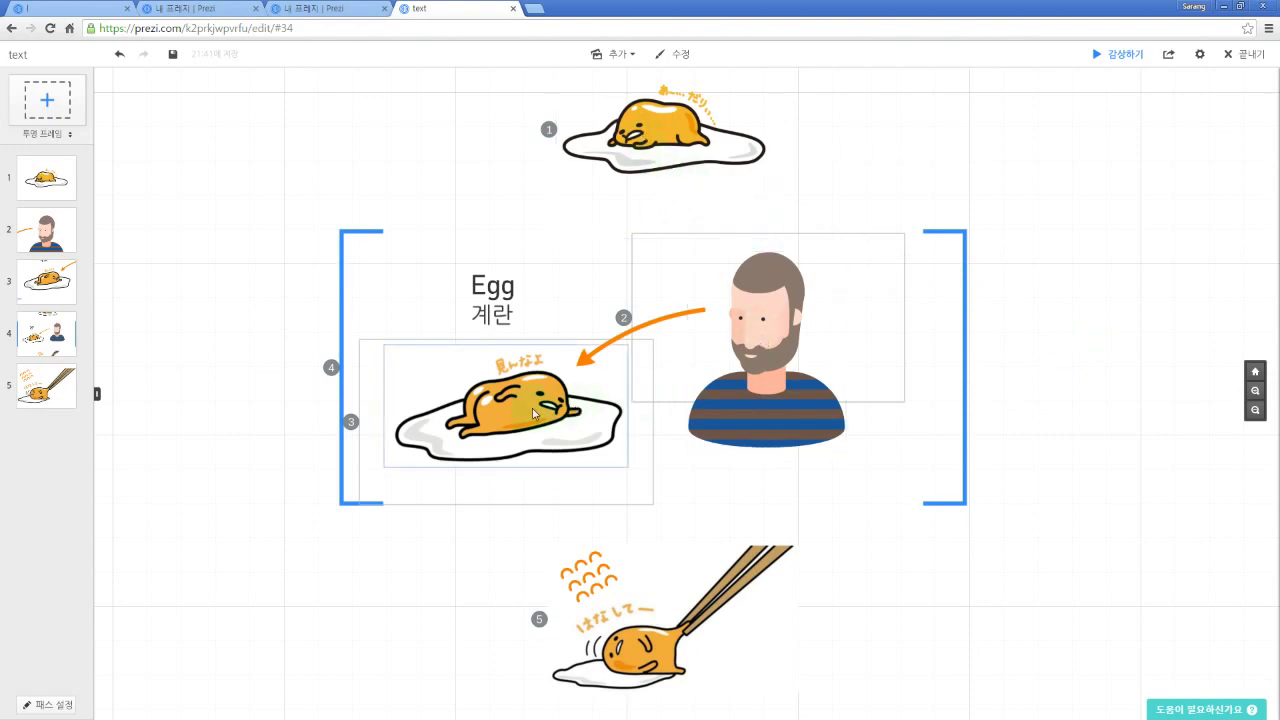
pyautogui.moveTo(699, 181); pyautogui.dragTo(697, 227)
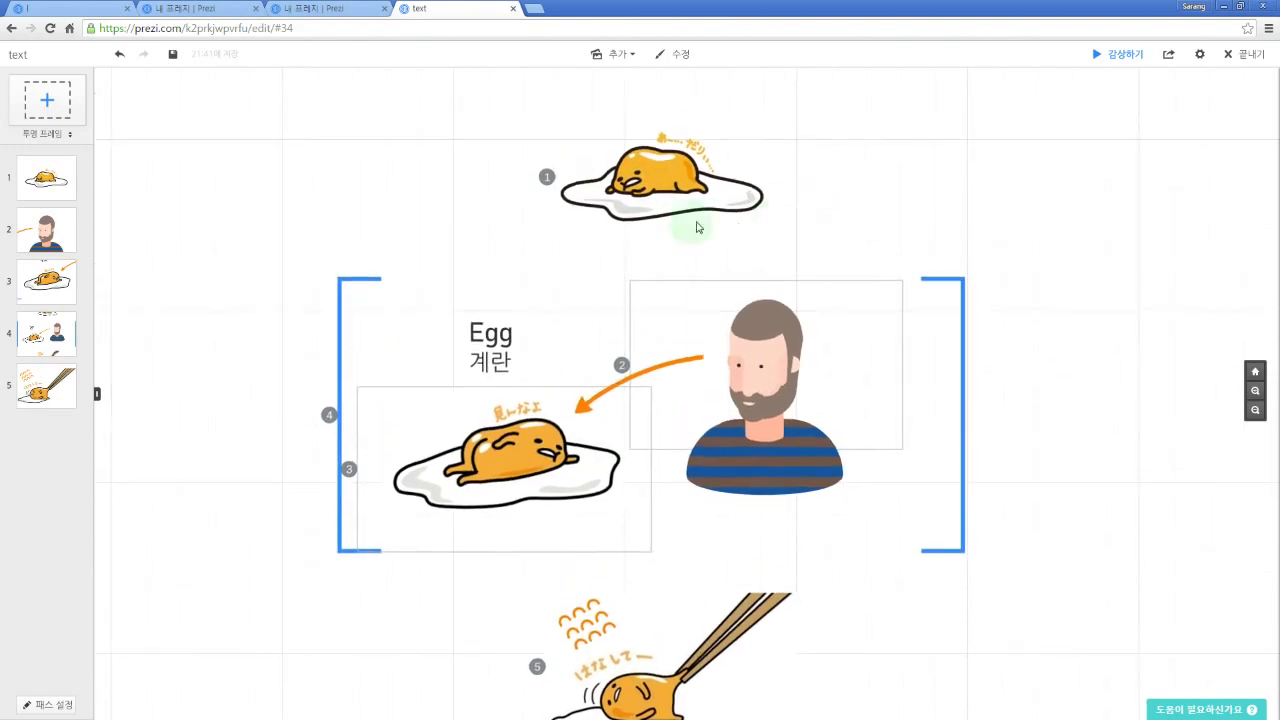
pyautogui.click(750, 120)
pyautogui.moveTo(778, 100); pyautogui.dragTo(771, 206)
pyautogui.hotkey('ctrl', 'z')
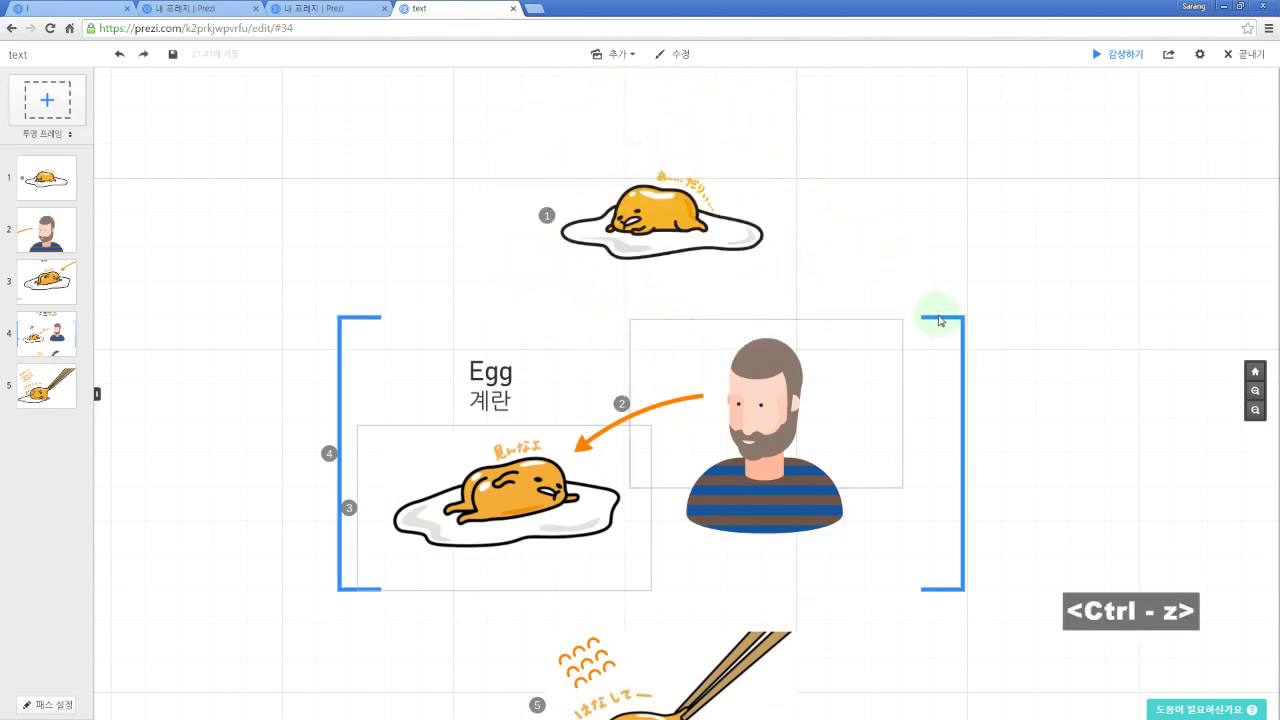
# Step: Tilt the bracket frame around Egg and the bearded man slightly
pyautogui.click(964, 340)
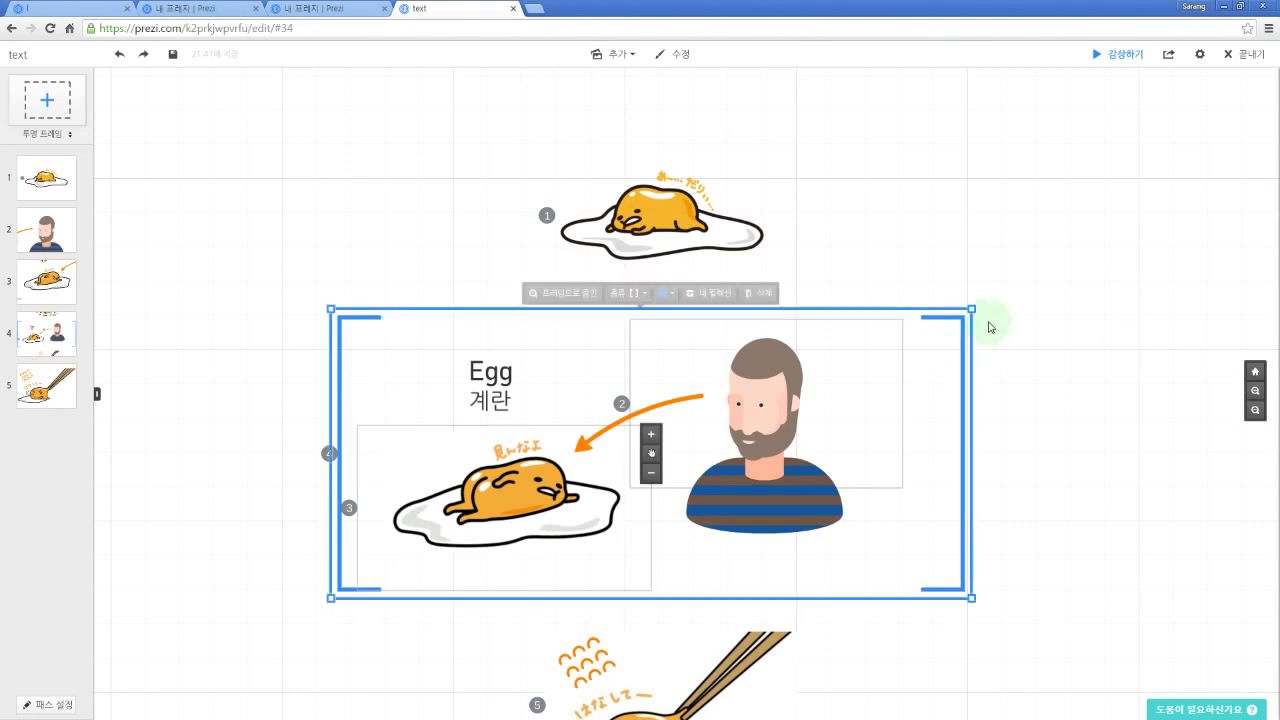
pyautogui.moveTo(980, 297); pyautogui.dragTo(986, 251)
pyautogui.moveTo(1069, 474); pyautogui.dragTo(1071, 340)
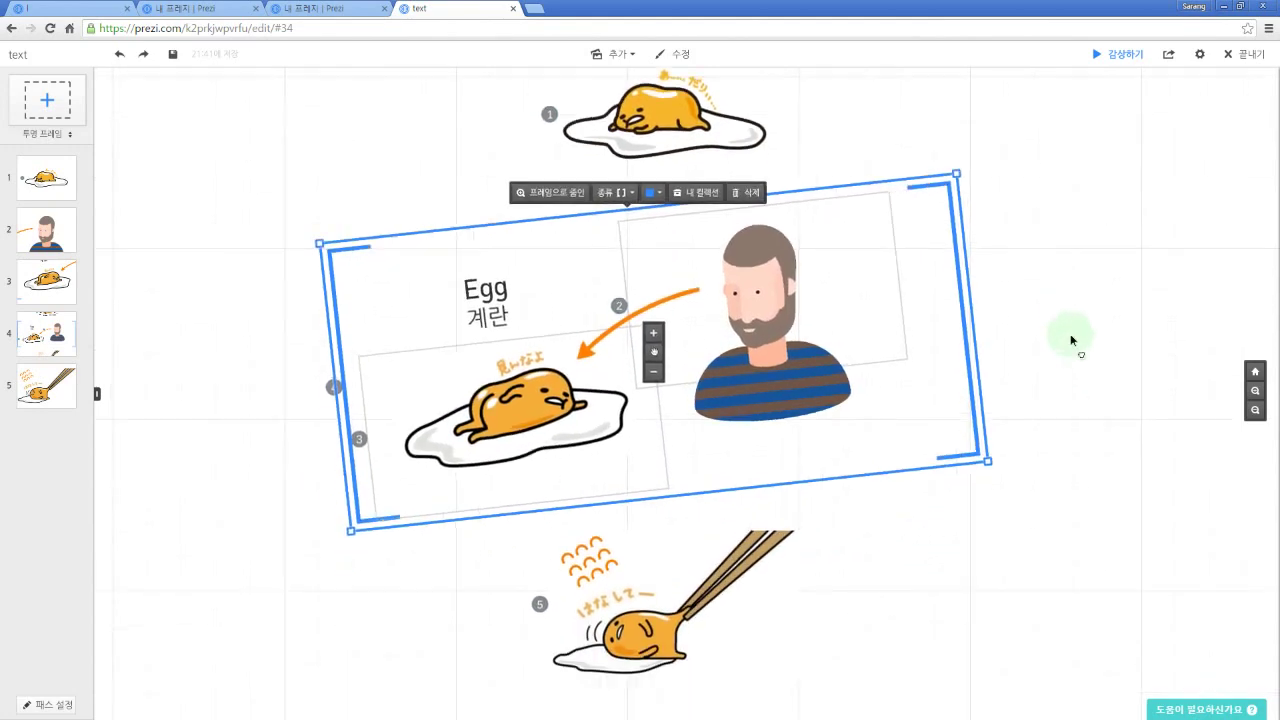
pyautogui.click(1049, 480)
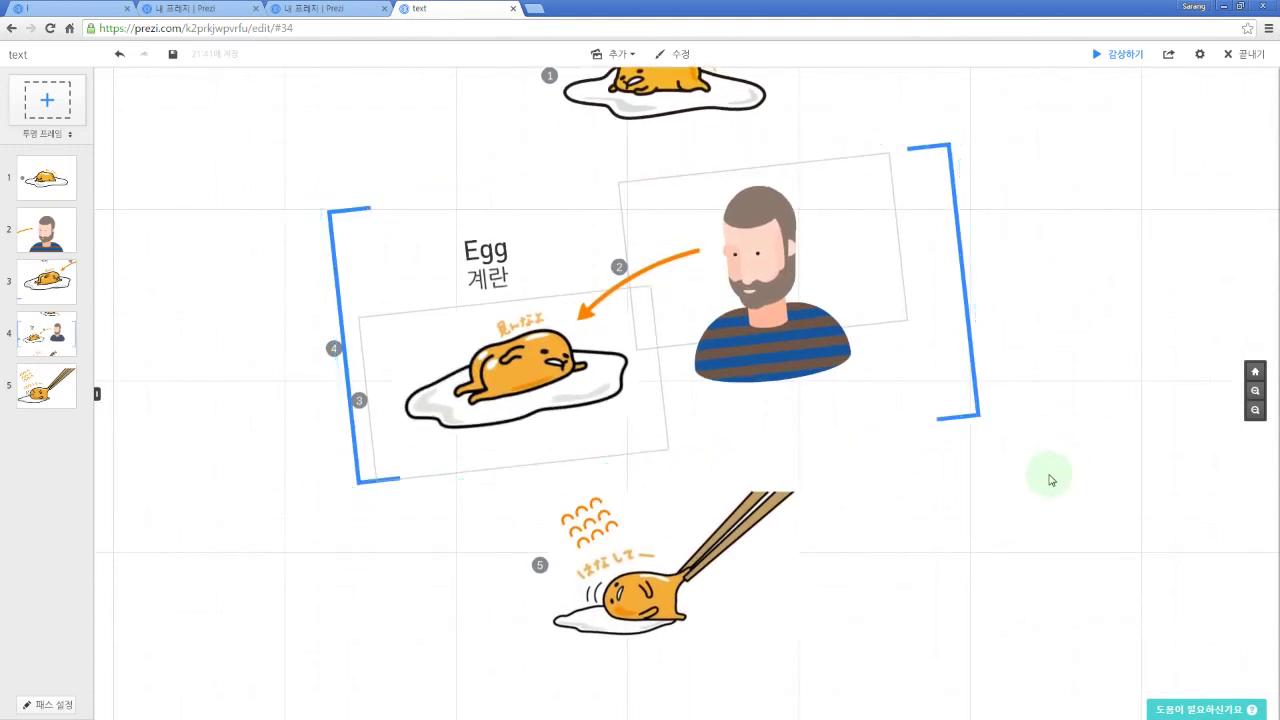
# Step: Rotate the chopsticks egg image about 25° clockwise and move it slightly lower
pyautogui.moveTo(914, 551); pyautogui.dragTo(908, 525)
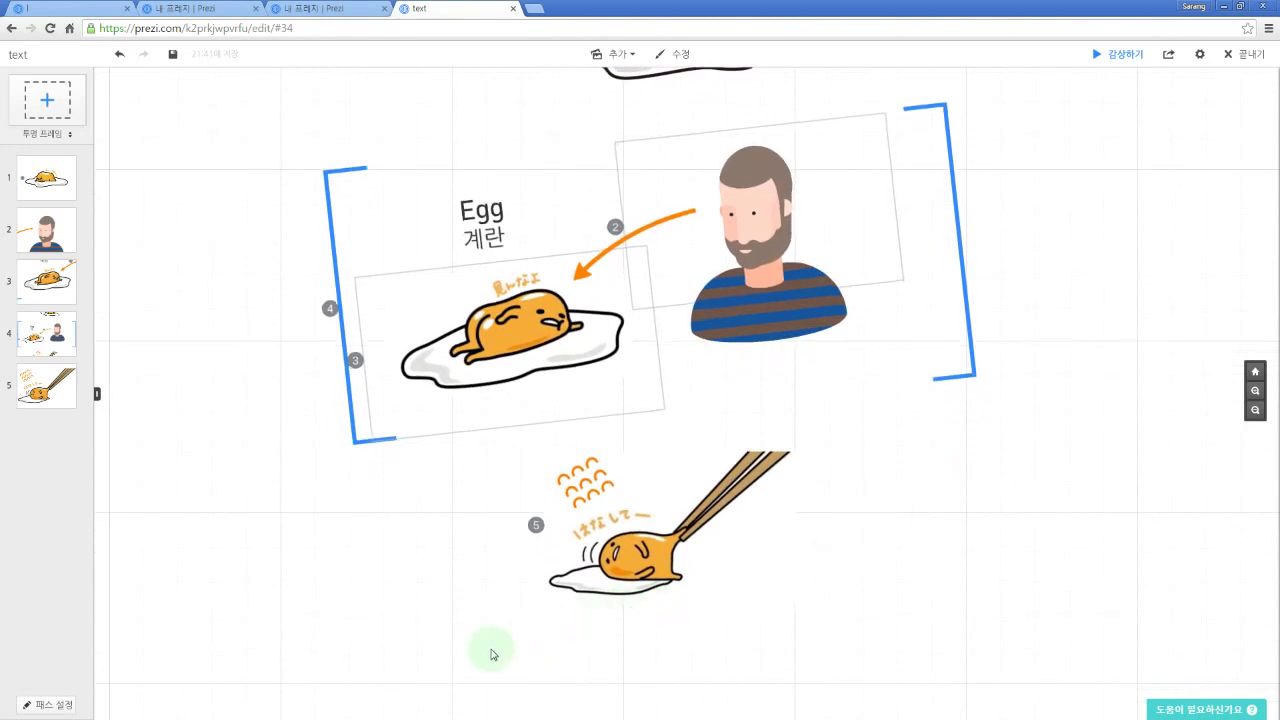
pyautogui.moveTo(458, 657); pyautogui.dragTo(897, 483)
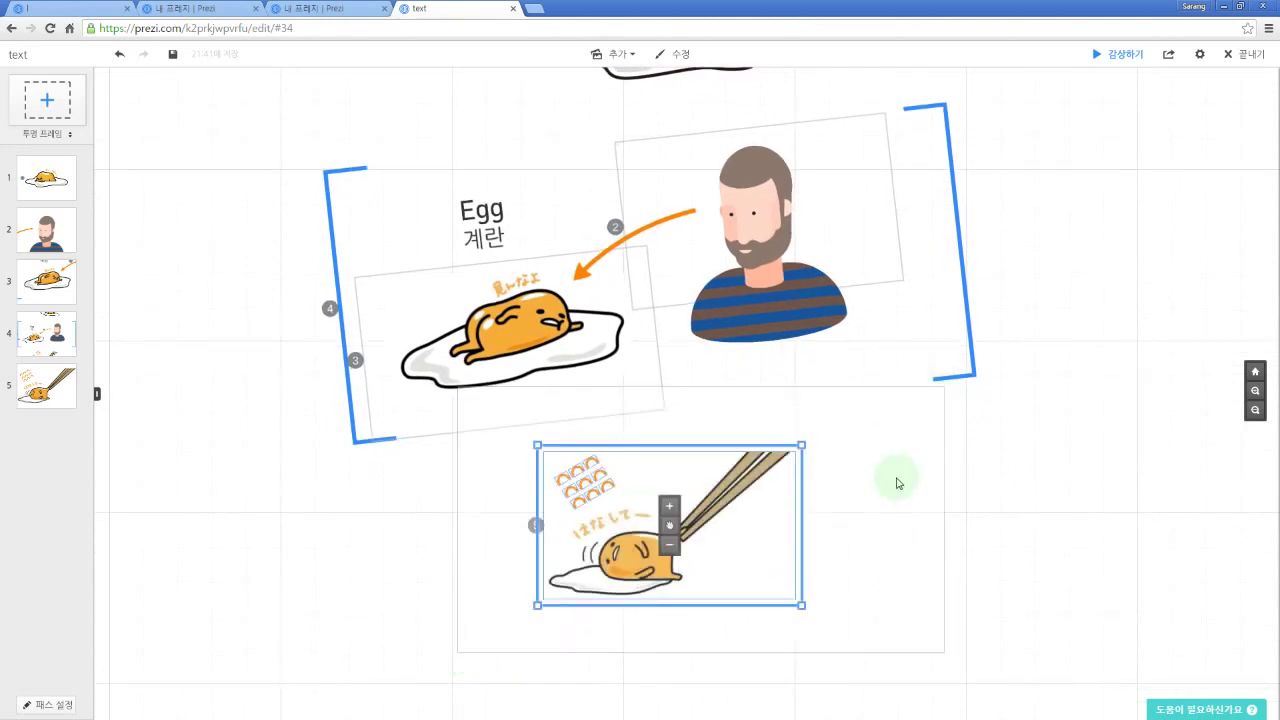
pyautogui.moveTo(808, 436); pyautogui.dragTo(683, 575)
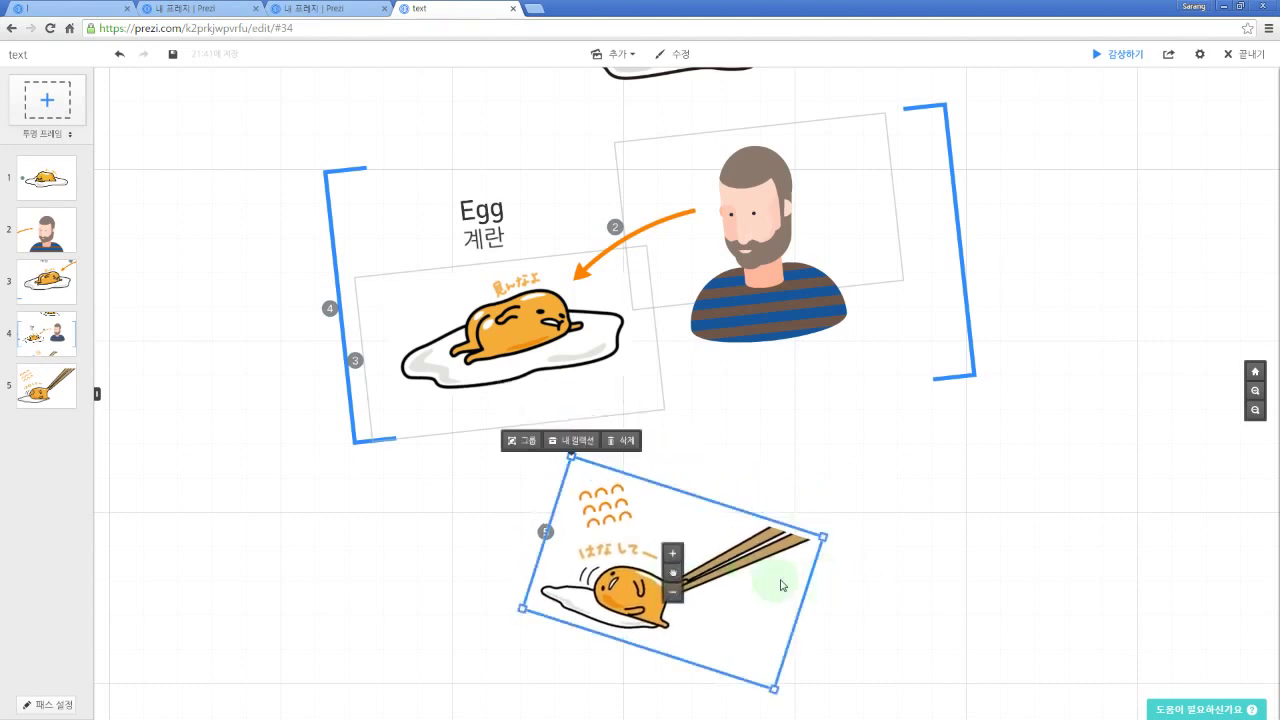
pyautogui.click(890, 573)
pyautogui.moveTo(909, 529); pyautogui.dragTo(916, 552)
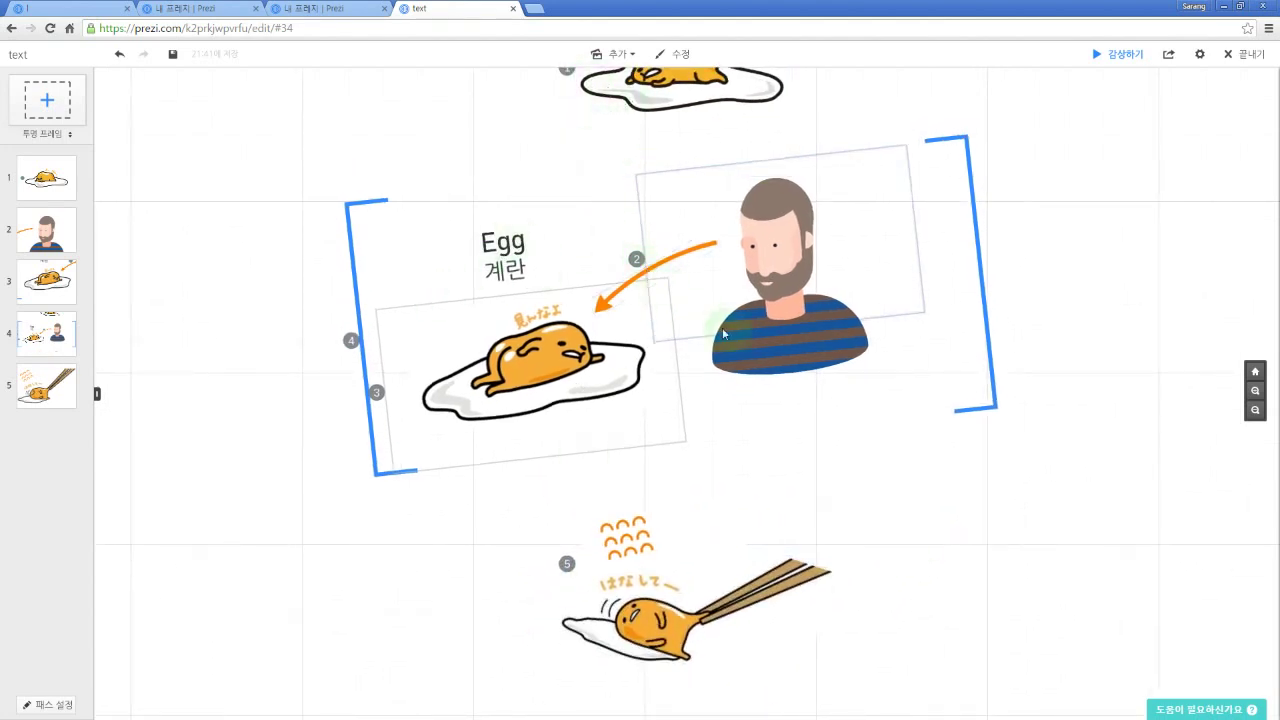
pyautogui.moveTo(1093, 321); pyautogui.dragTo(1094, 352)
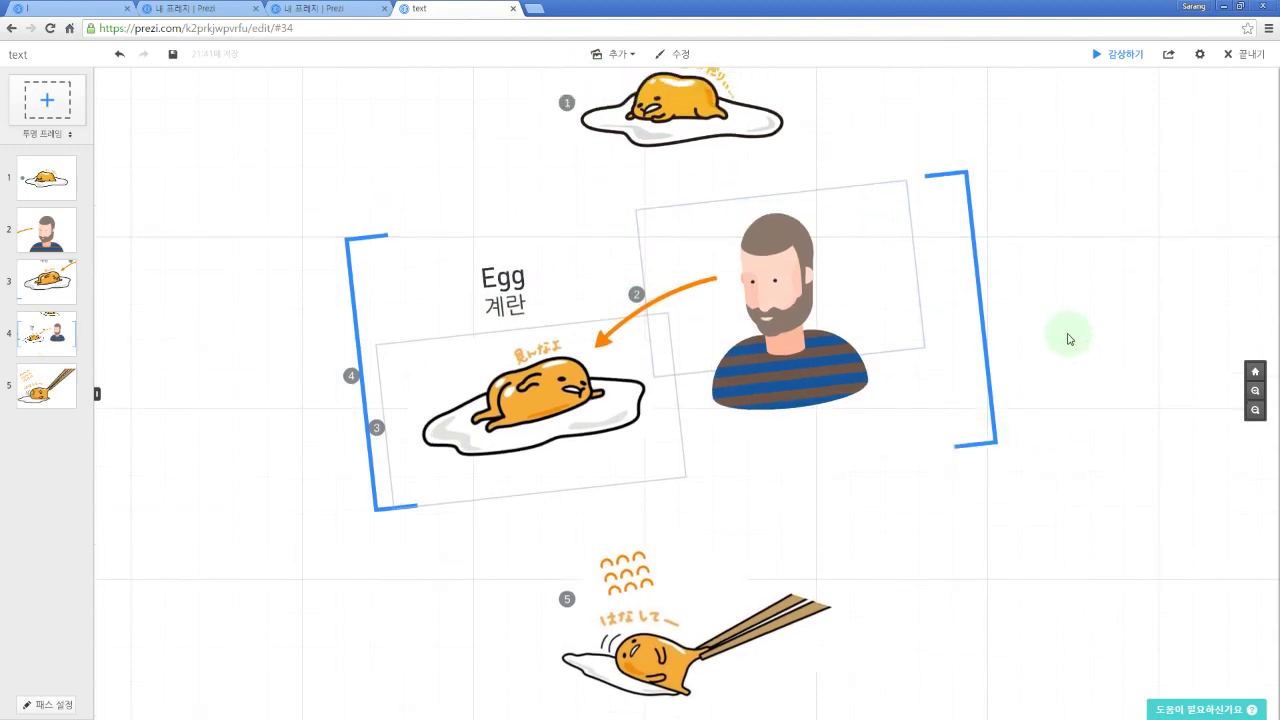
pyautogui.press('space')
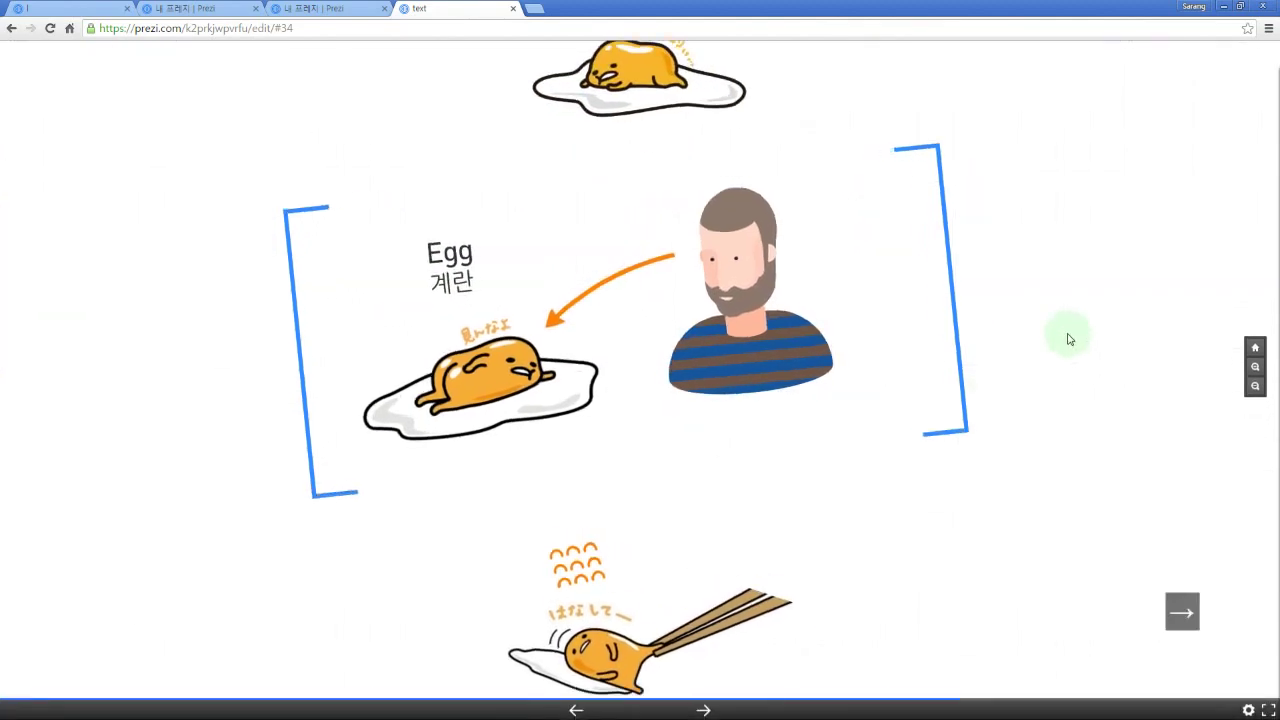
pyautogui.press('Right')
pyautogui.press('Right')
pyautogui.press('Right')
pyautogui.press('Right')
pyautogui.press('Left')
pyautogui.press('Left')
pyautogui.press('Left')
pyautogui.press('Left')
pyautogui.press('Left')
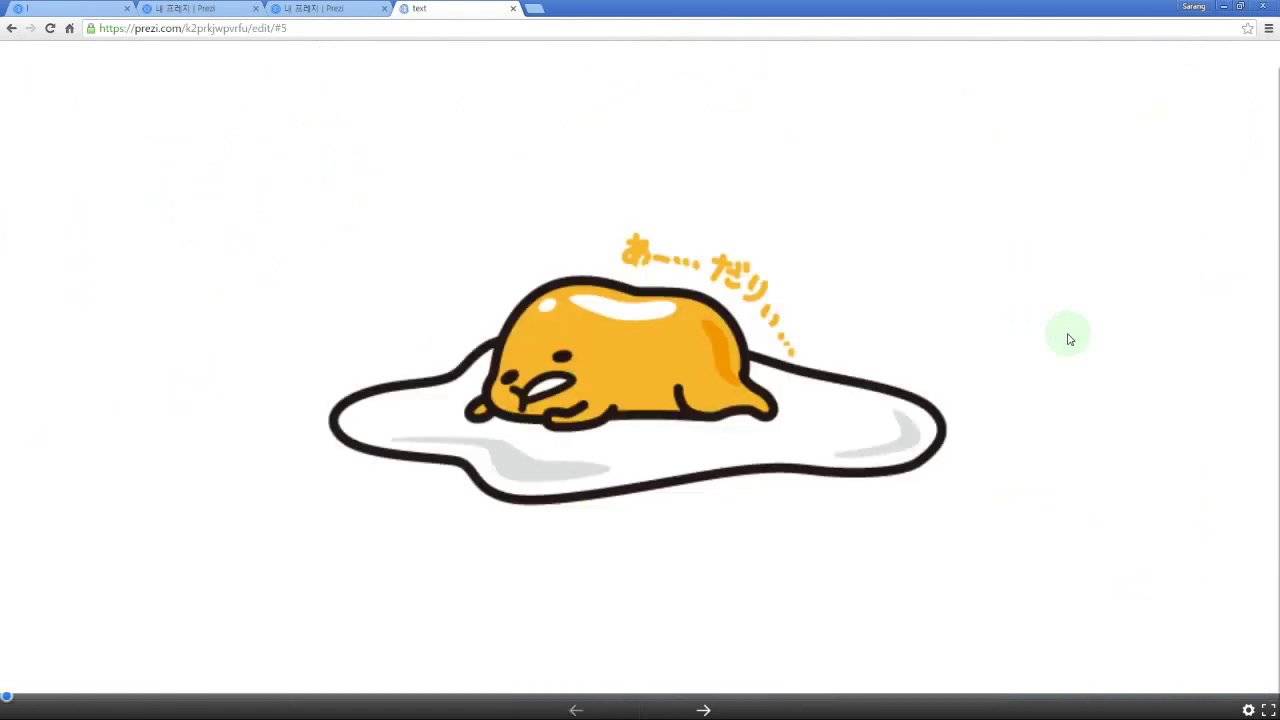
pyautogui.press('Right')
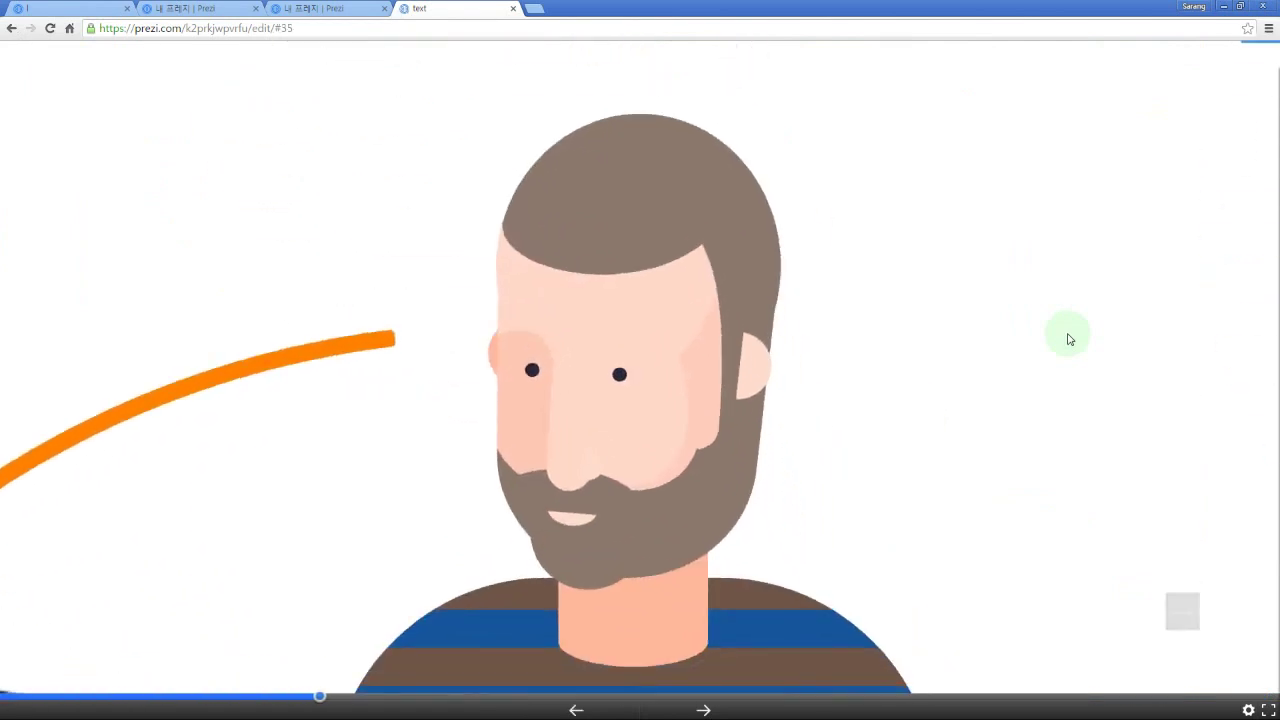
pyautogui.press('Right')
pyautogui.press('Right')
pyautogui.press('Right')
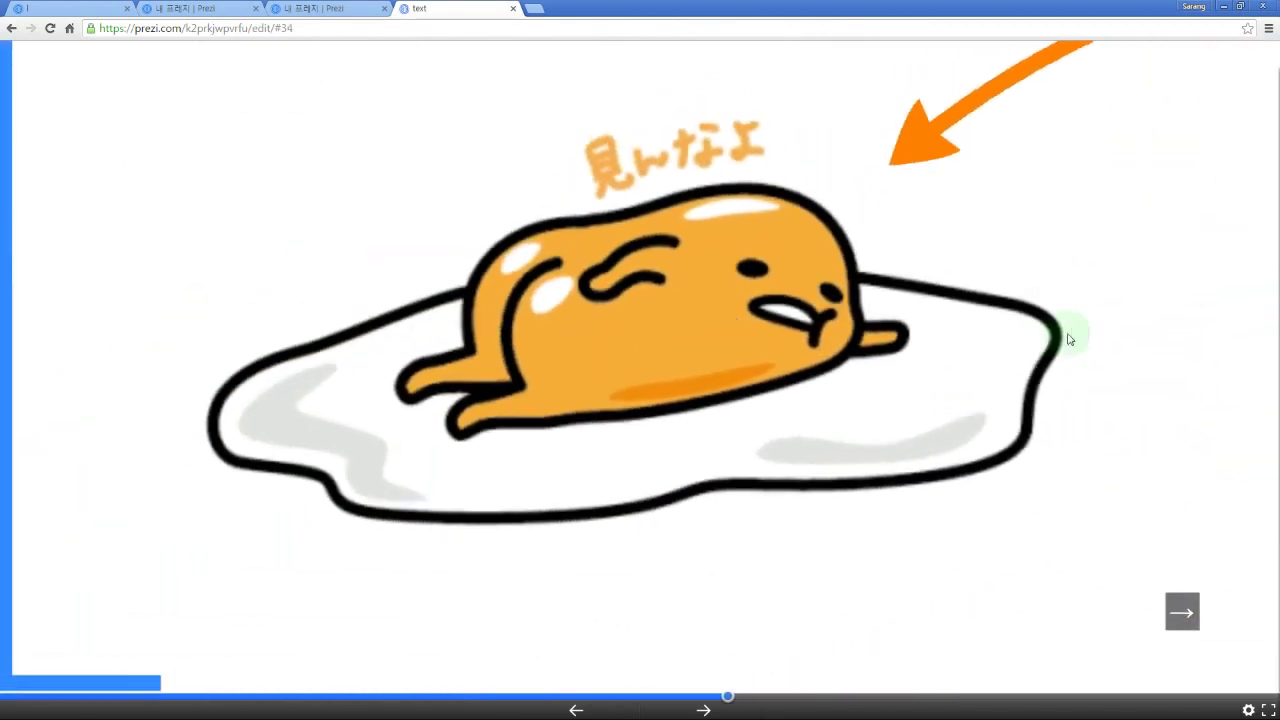
pyautogui.press('Right')
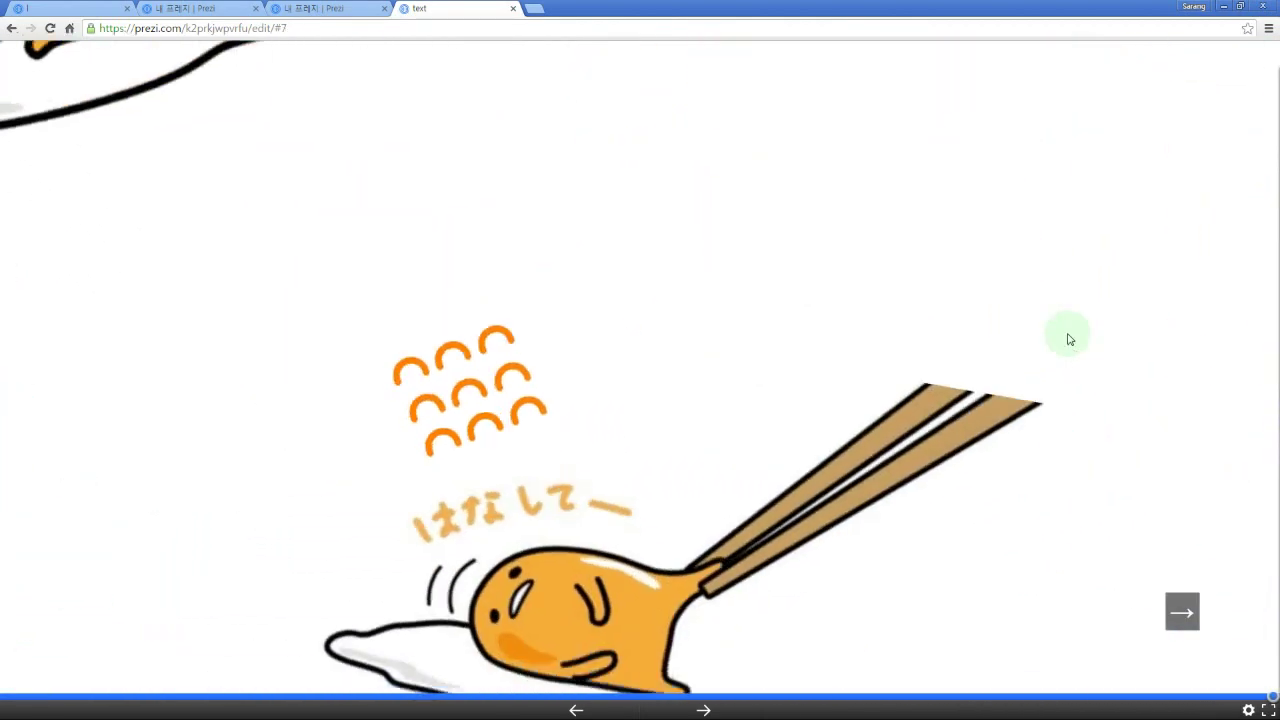
pyautogui.press('Left')
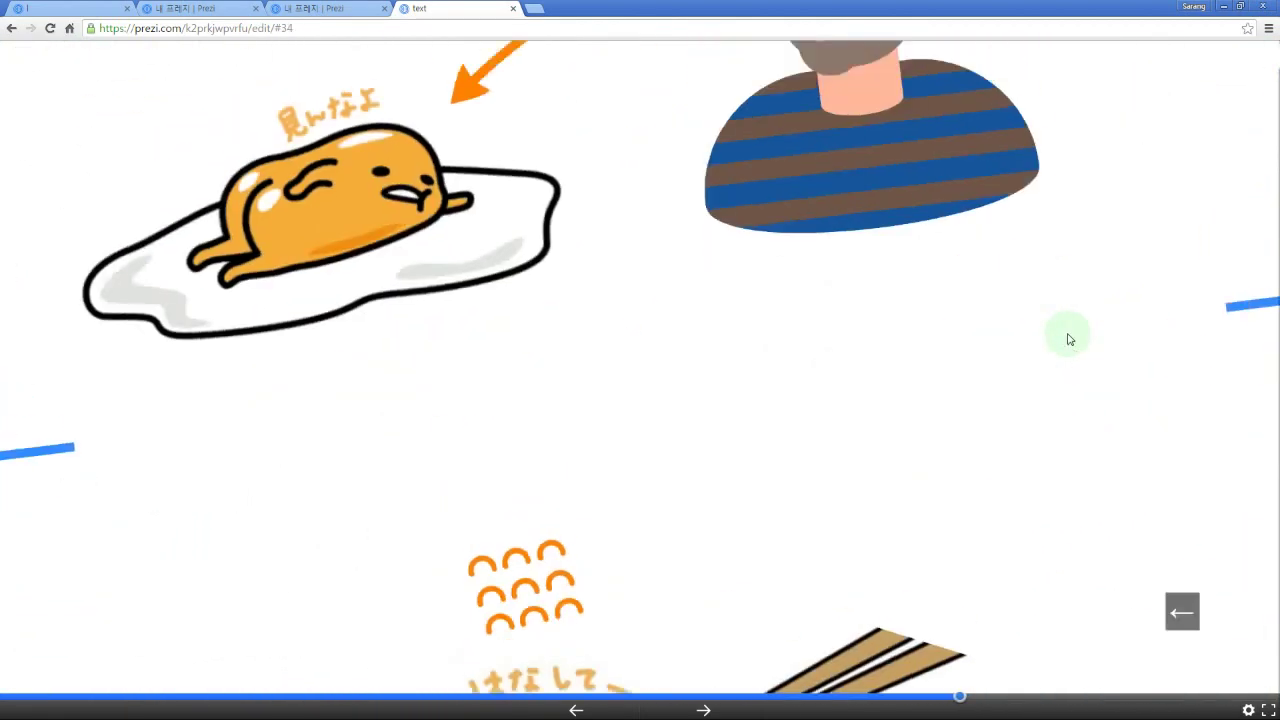
pyautogui.press('Right')
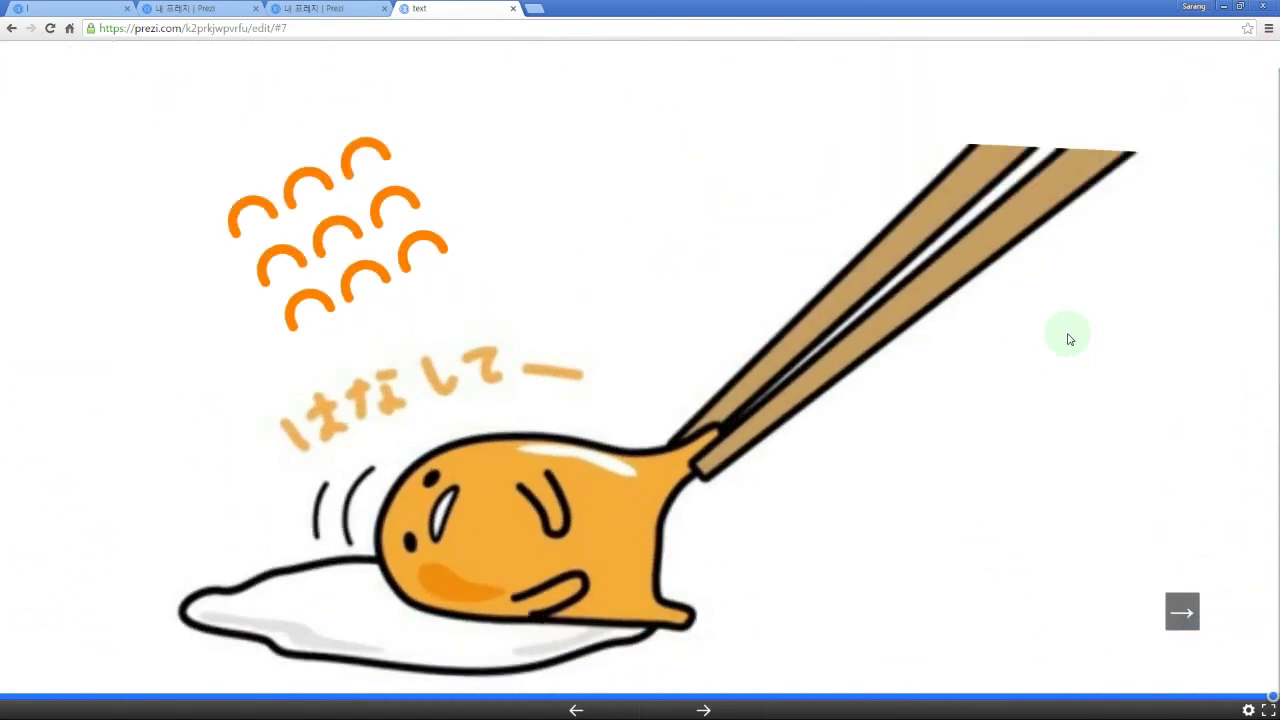
pyautogui.press('Left')
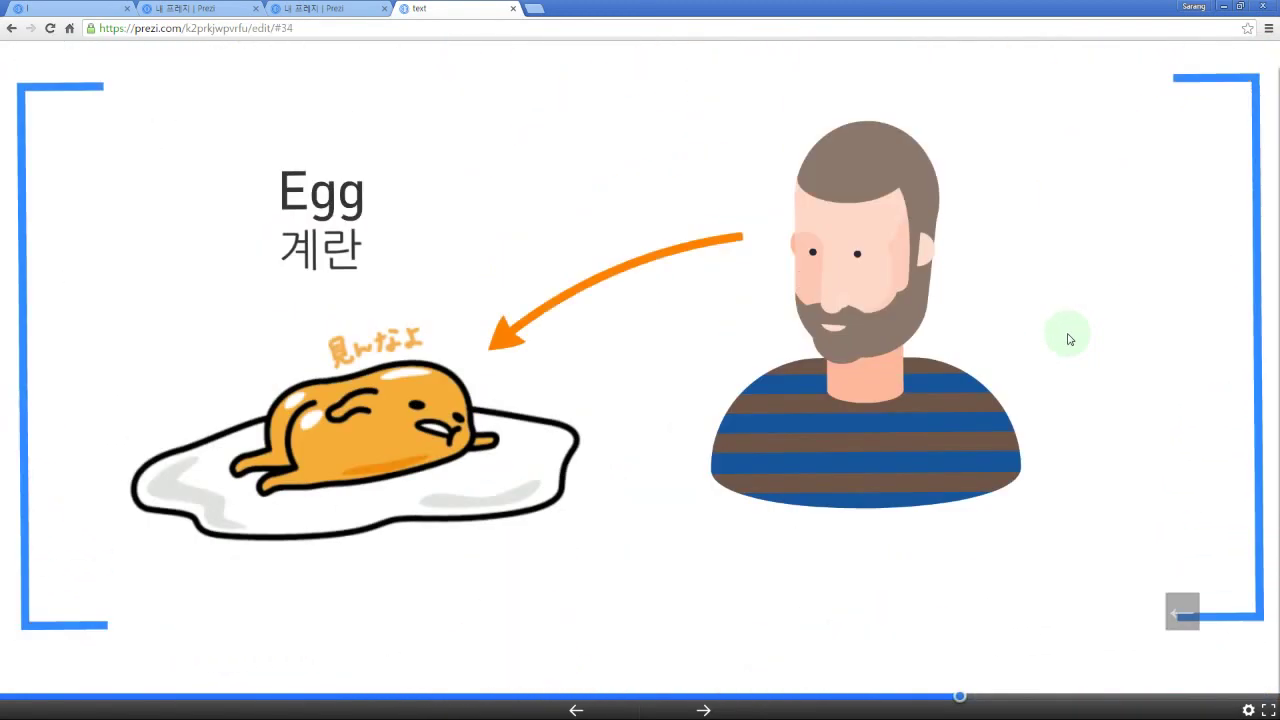
pyautogui.press('Right')
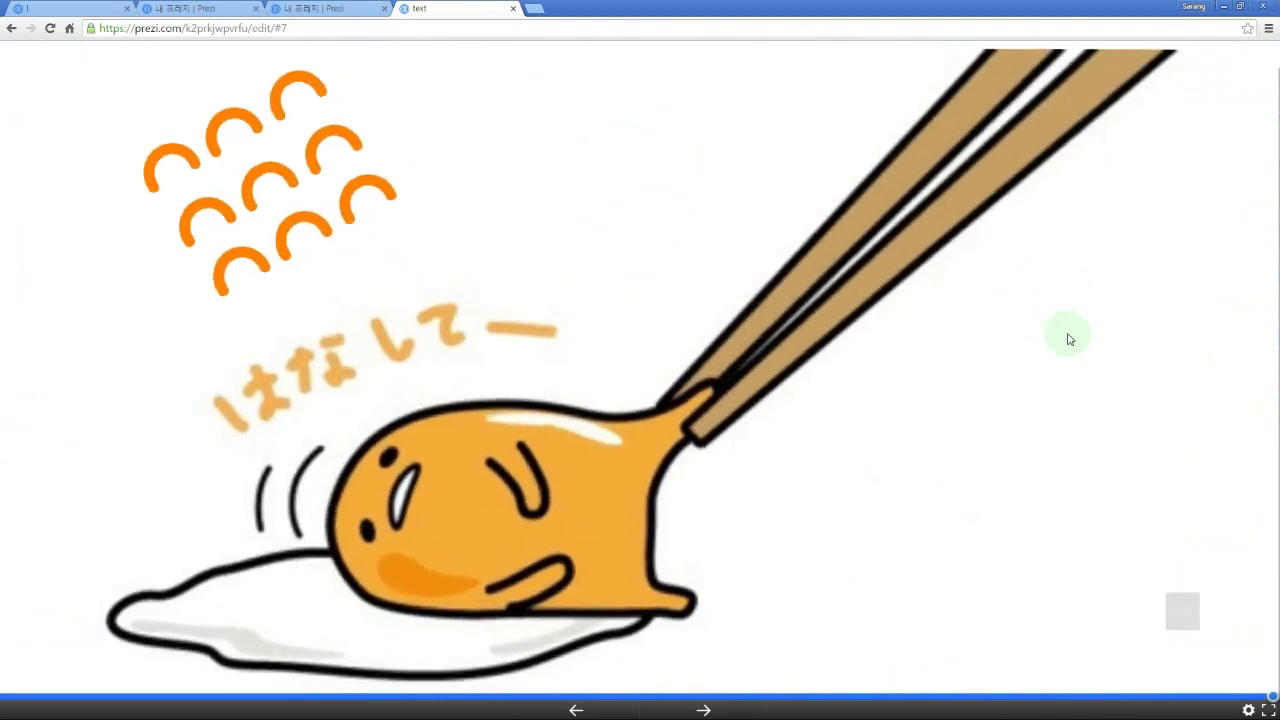
pyautogui.press('Left')
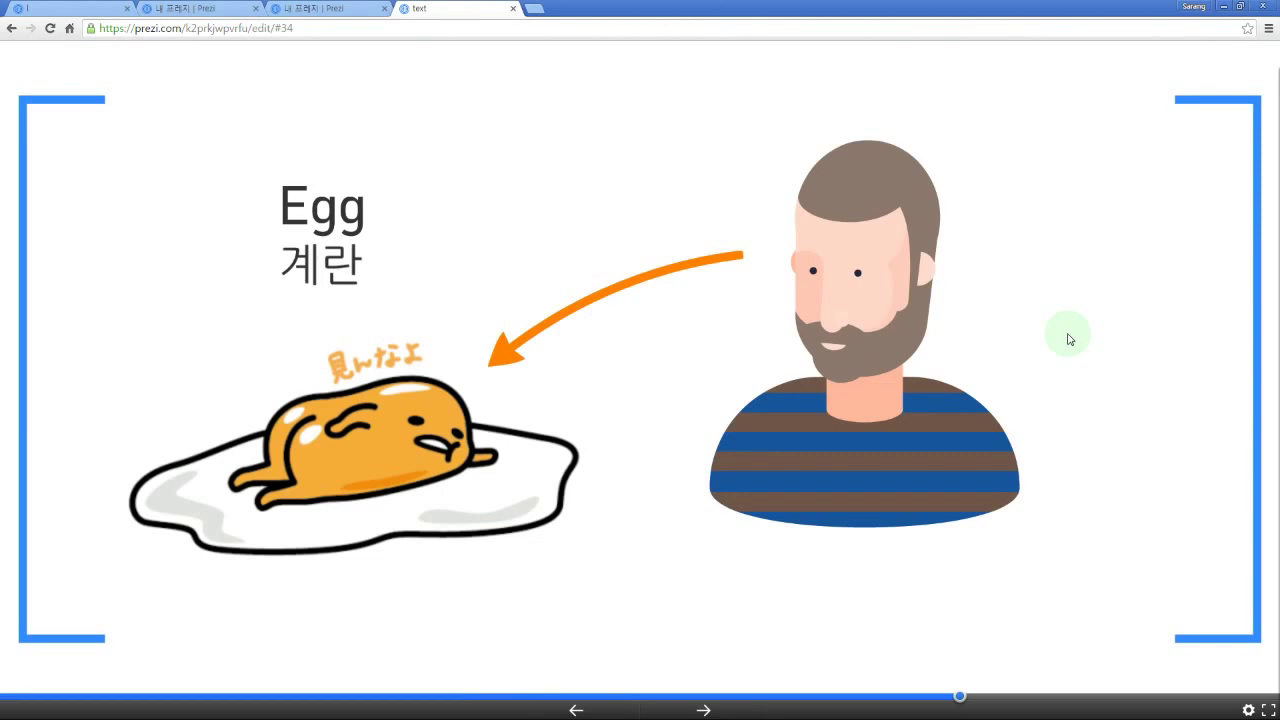
pyautogui.press('Escape')
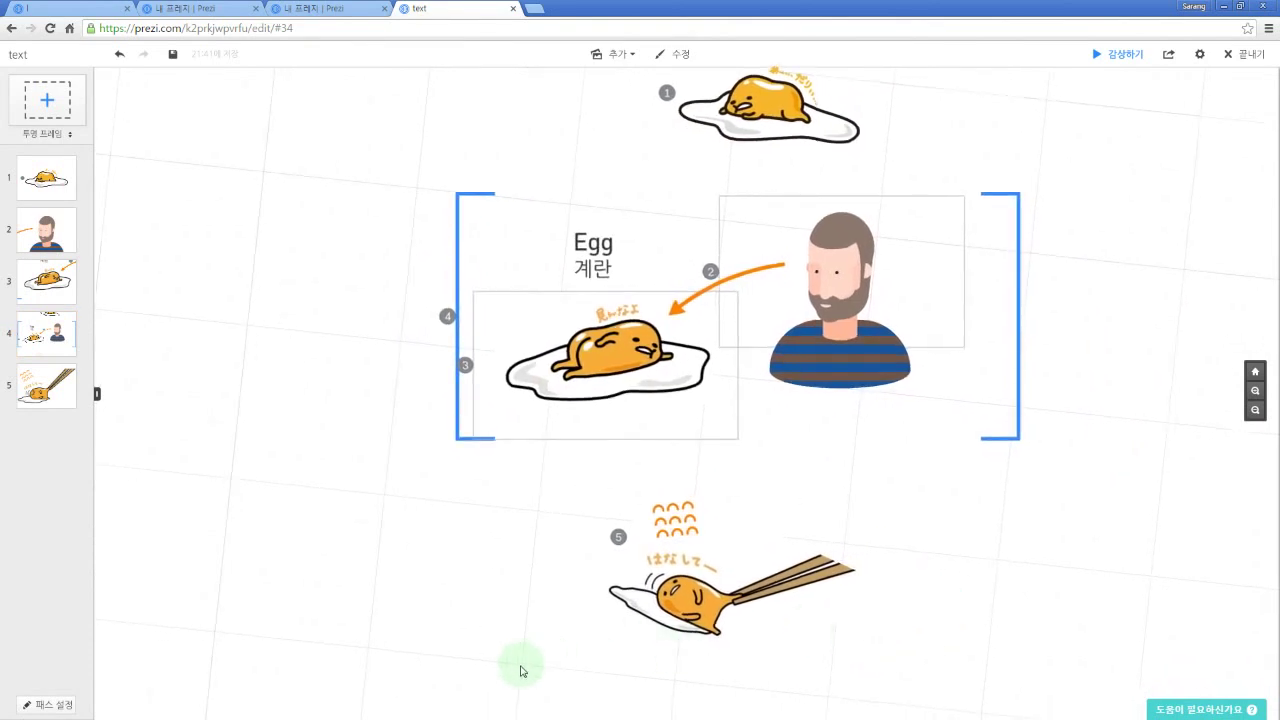
# Step: Select the chopsticks egg frame and drag its top-right corner inward to make it tiny
pyautogui.moveTo(520, 671)
pyautogui.mouseDown()
pyautogui.moveTo(991, 457)
pyautogui.moveTo(980, 480)
pyautogui.mouseUp()
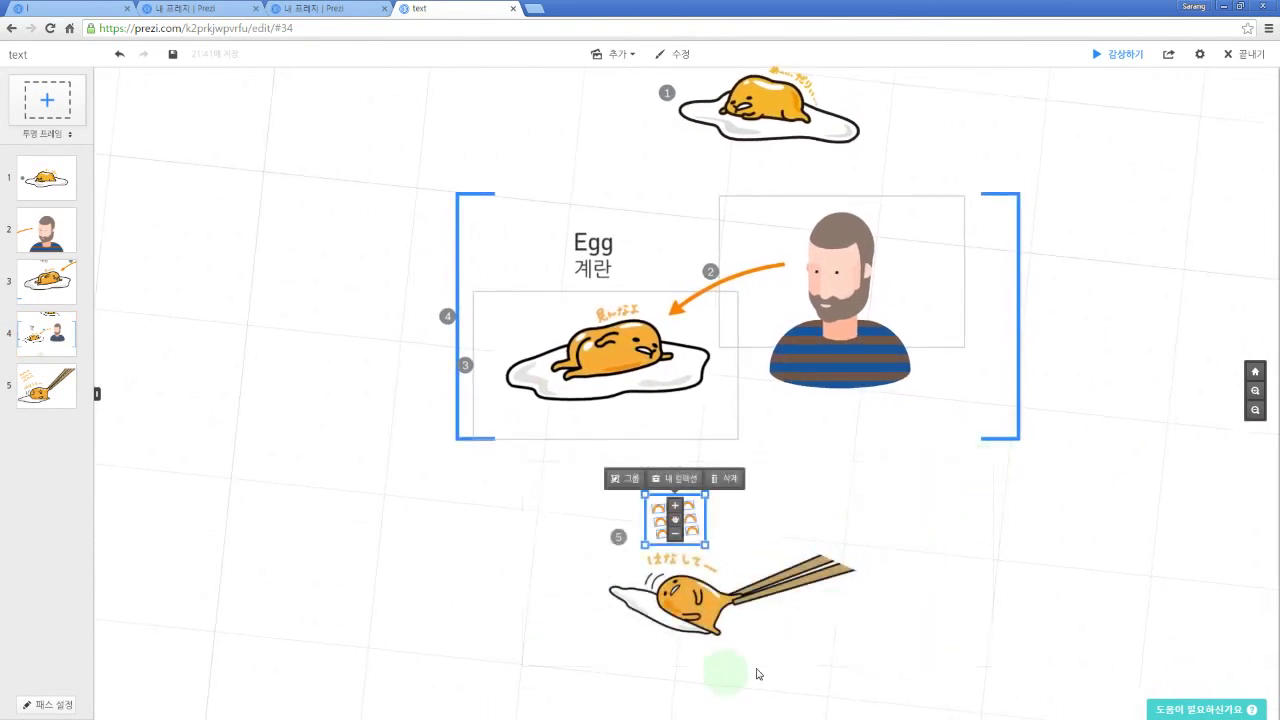
pyautogui.click(829, 548)
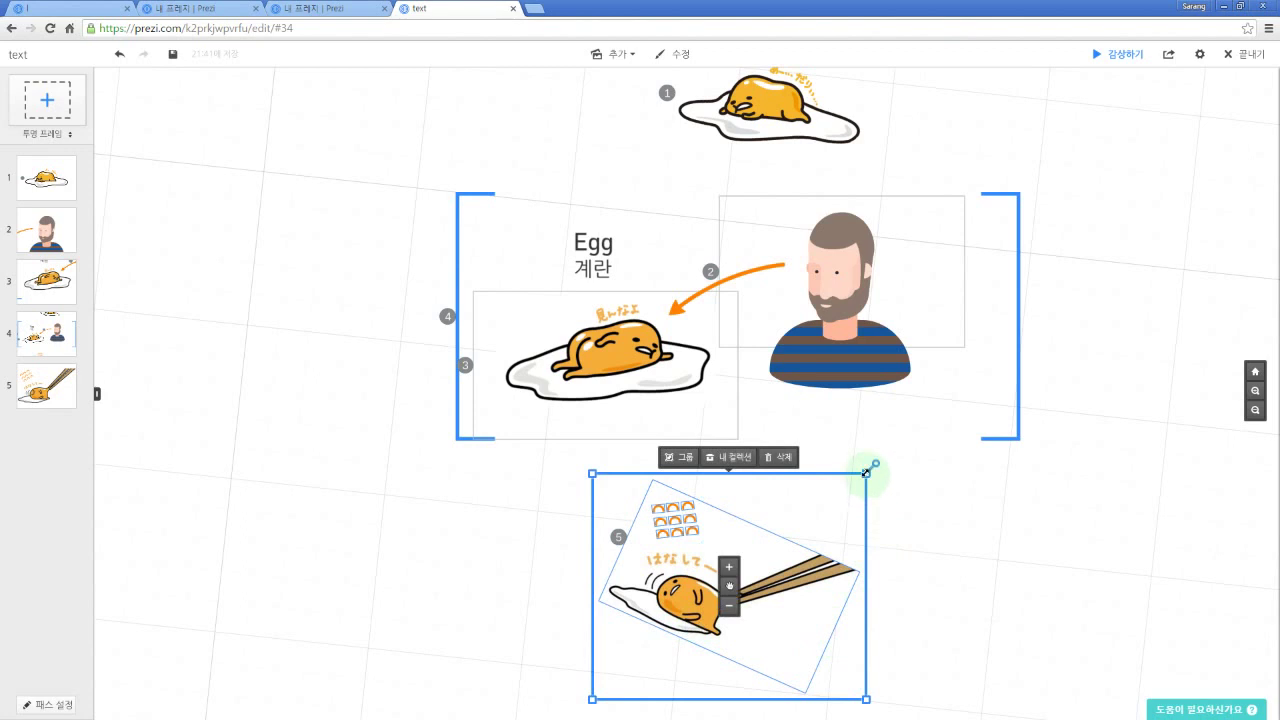
pyautogui.moveTo(866, 472); pyautogui.dragTo(736, 581)
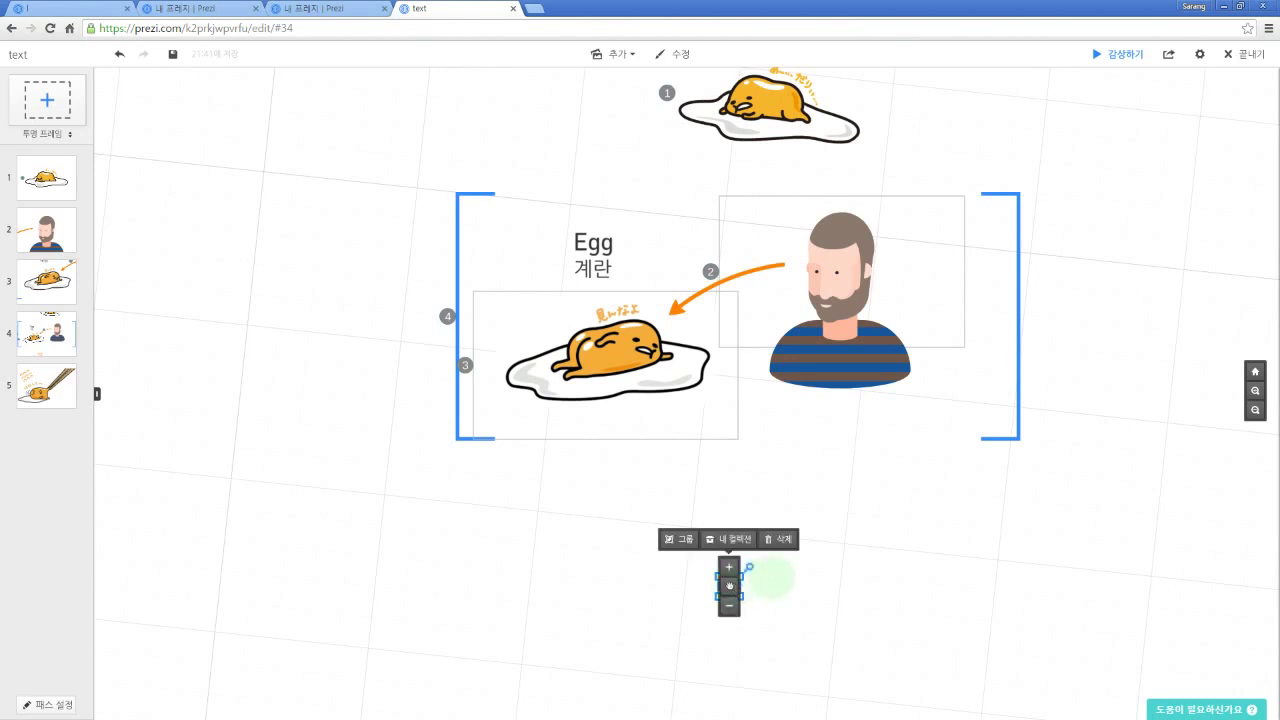
pyautogui.click(832, 580)
pyautogui.press('space')
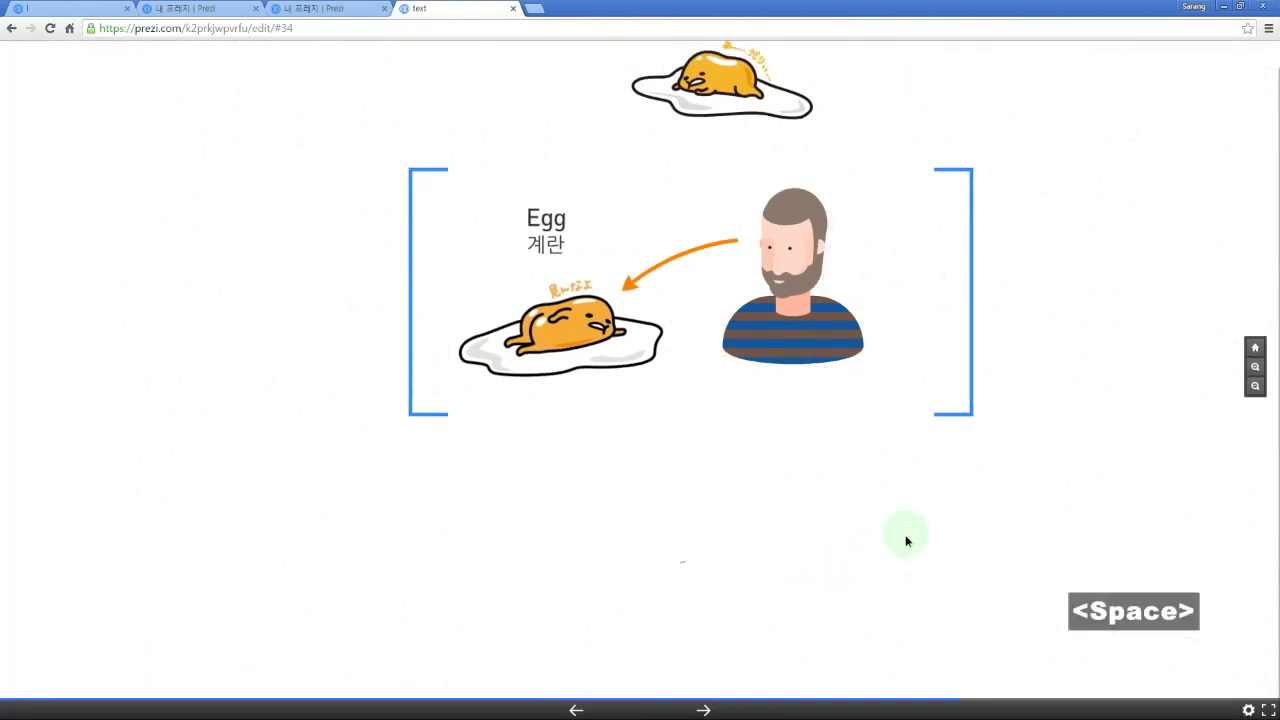
pyautogui.press('Left')
pyautogui.press('Left')
pyautogui.press('Left')
pyautogui.press('Left')
pyautogui.press('Left')
pyautogui.press('Left')
pyautogui.press('Left')
pyautogui.press('Left')
pyautogui.press('Left')
pyautogui.press('Left')
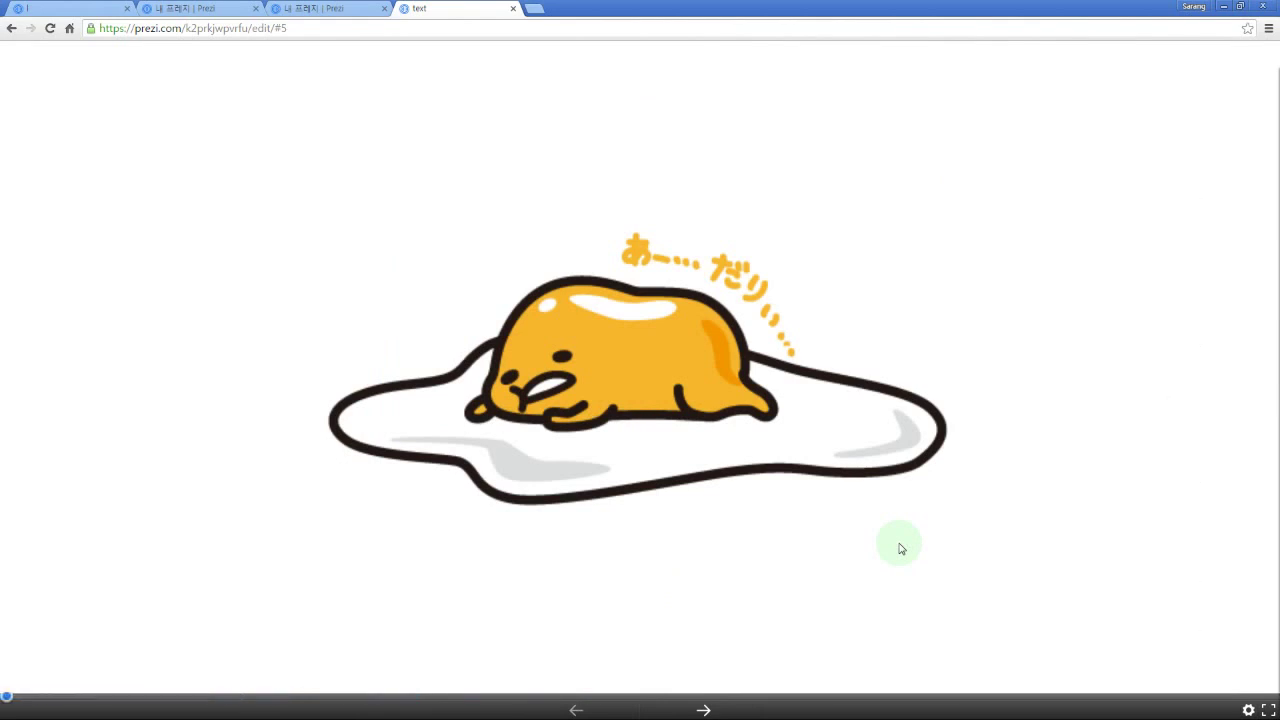
pyautogui.press('Right')
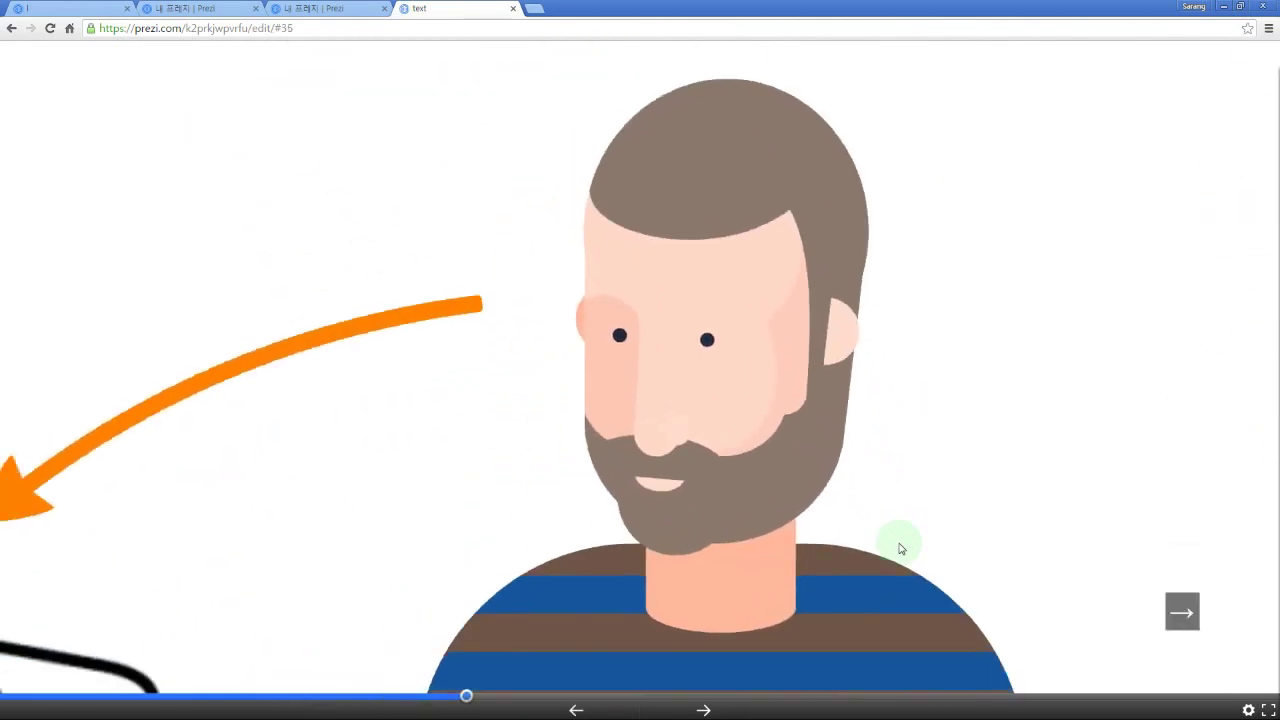
pyautogui.press('Right')
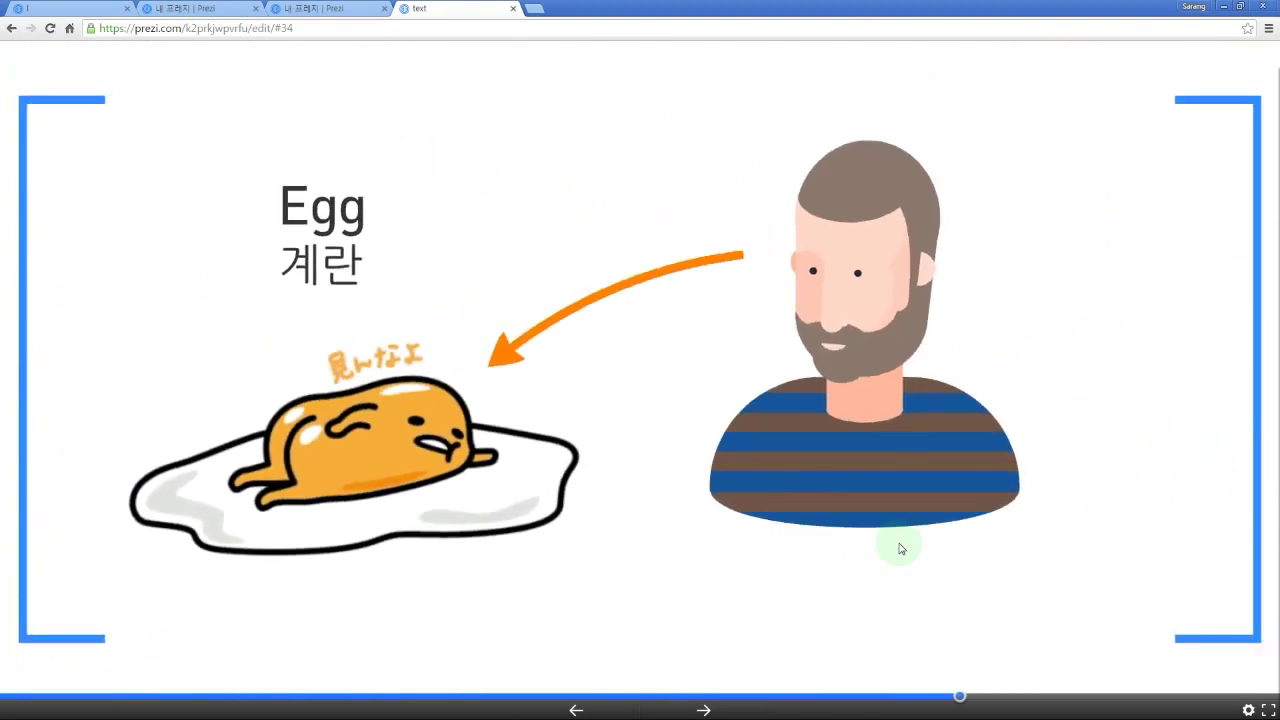
pyautogui.press('Right')
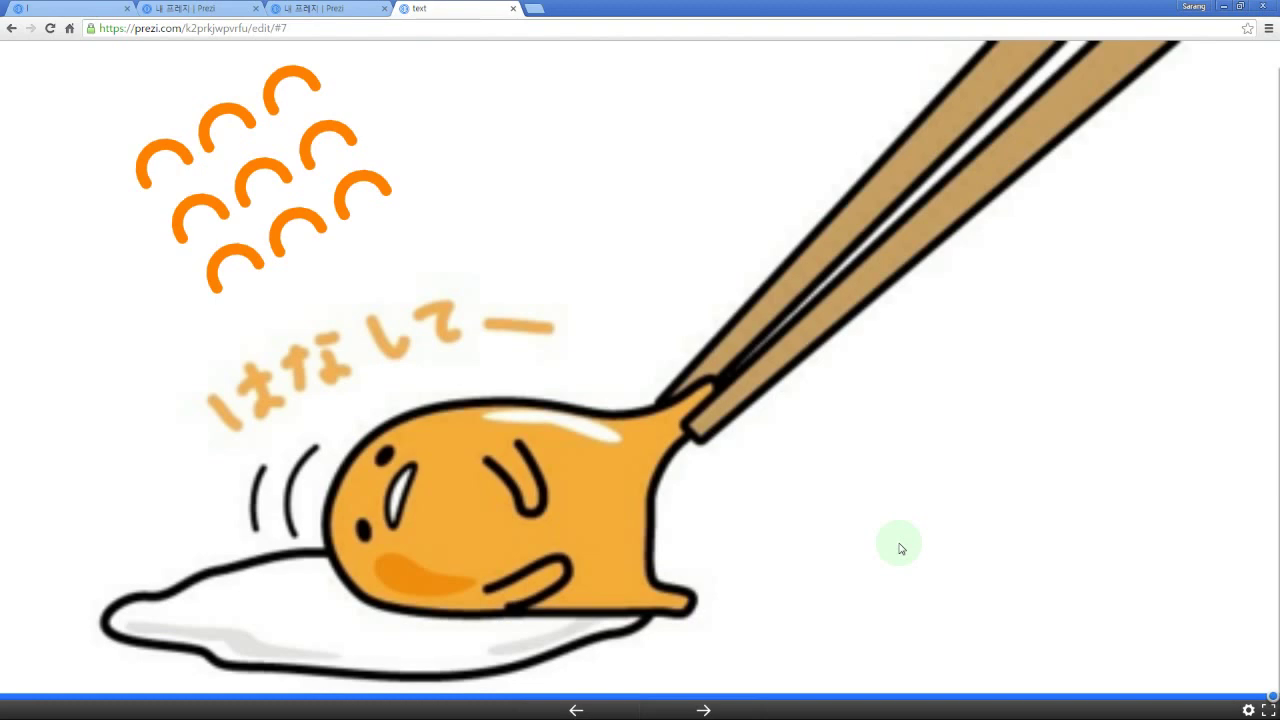
pyautogui.press('Right')
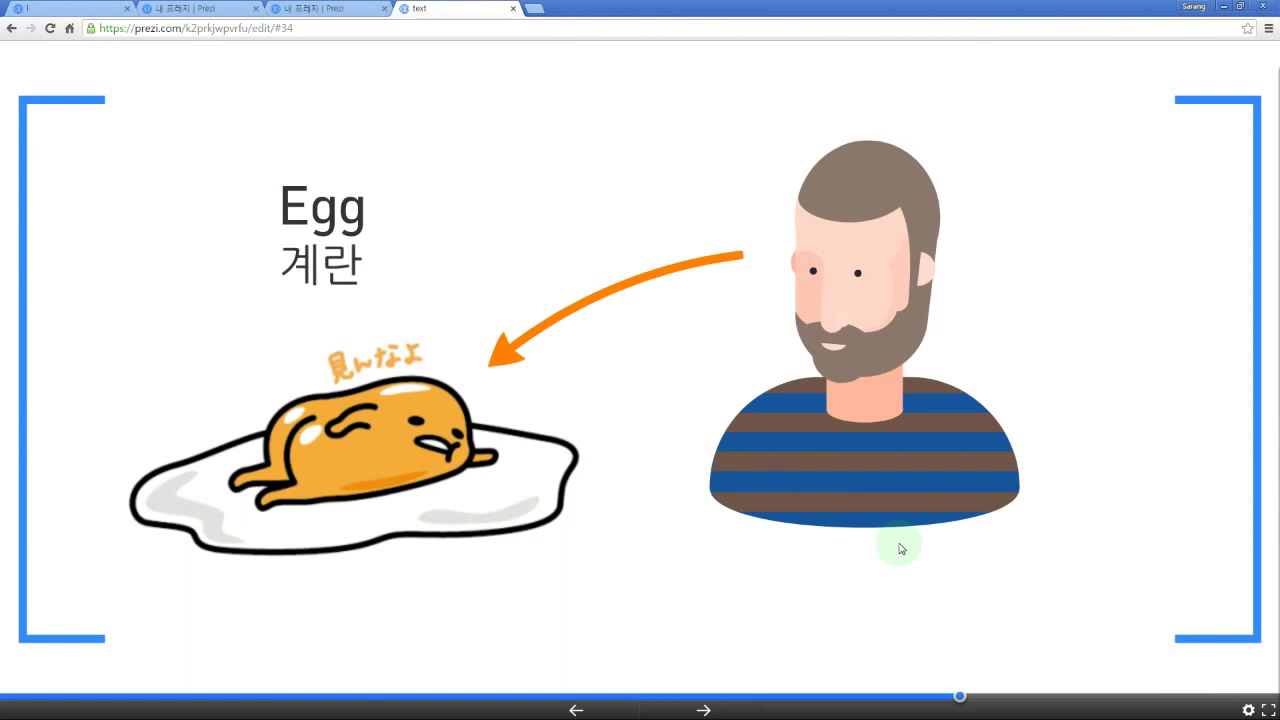
pyautogui.press('Escape')
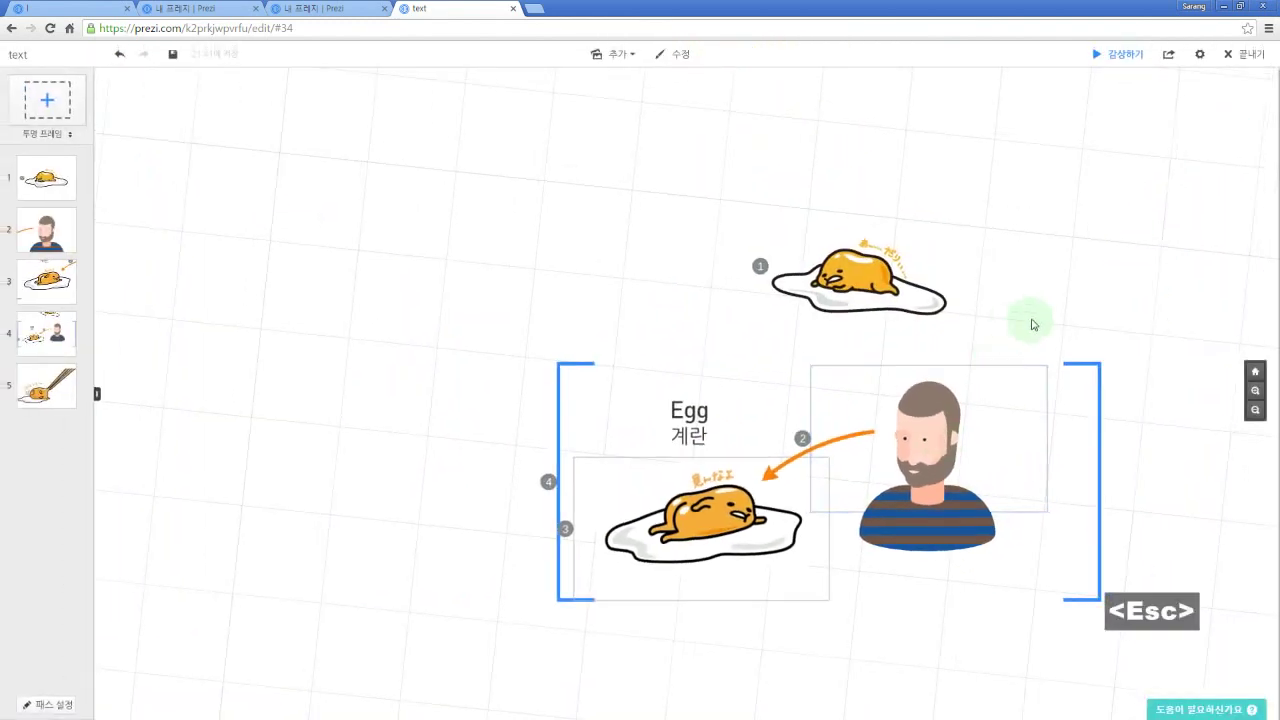
pyautogui.moveTo(1033, 324); pyautogui.dragTo(993, 247)
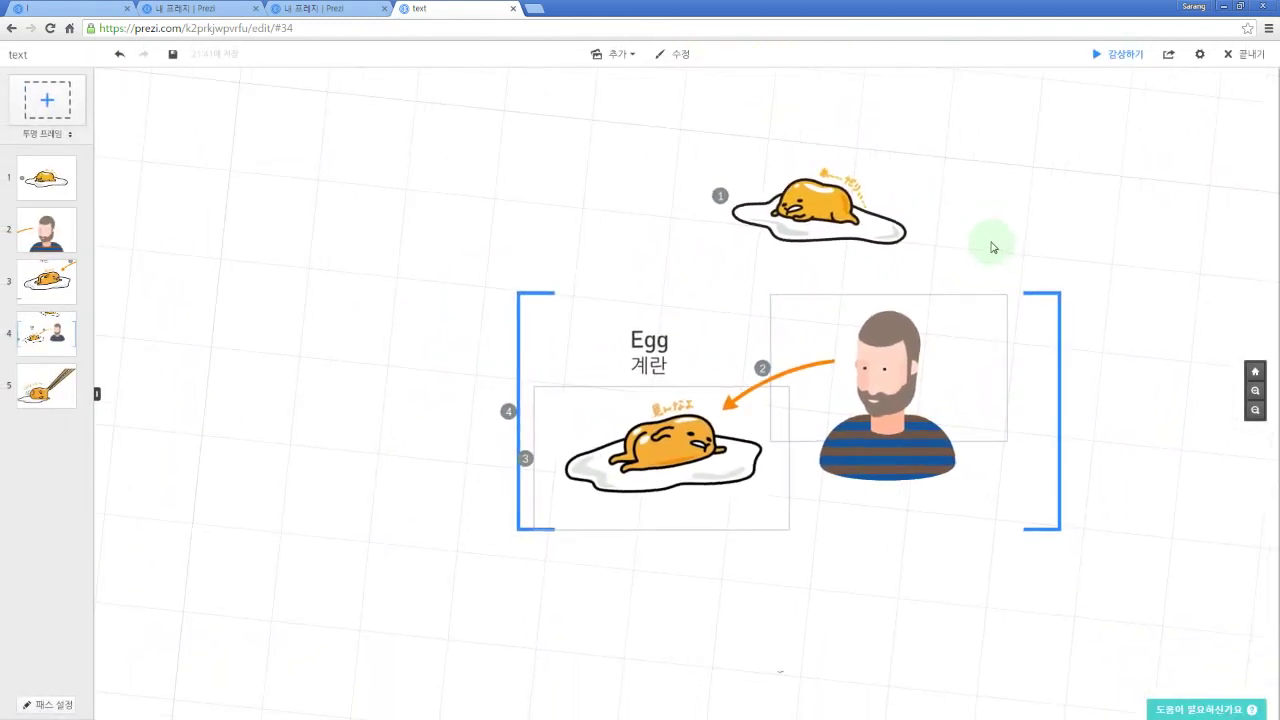
pyautogui.press('space')
pyautogui.press('Left')
pyautogui.press('Left')
pyautogui.press('Left')
pyautogui.press('Left')
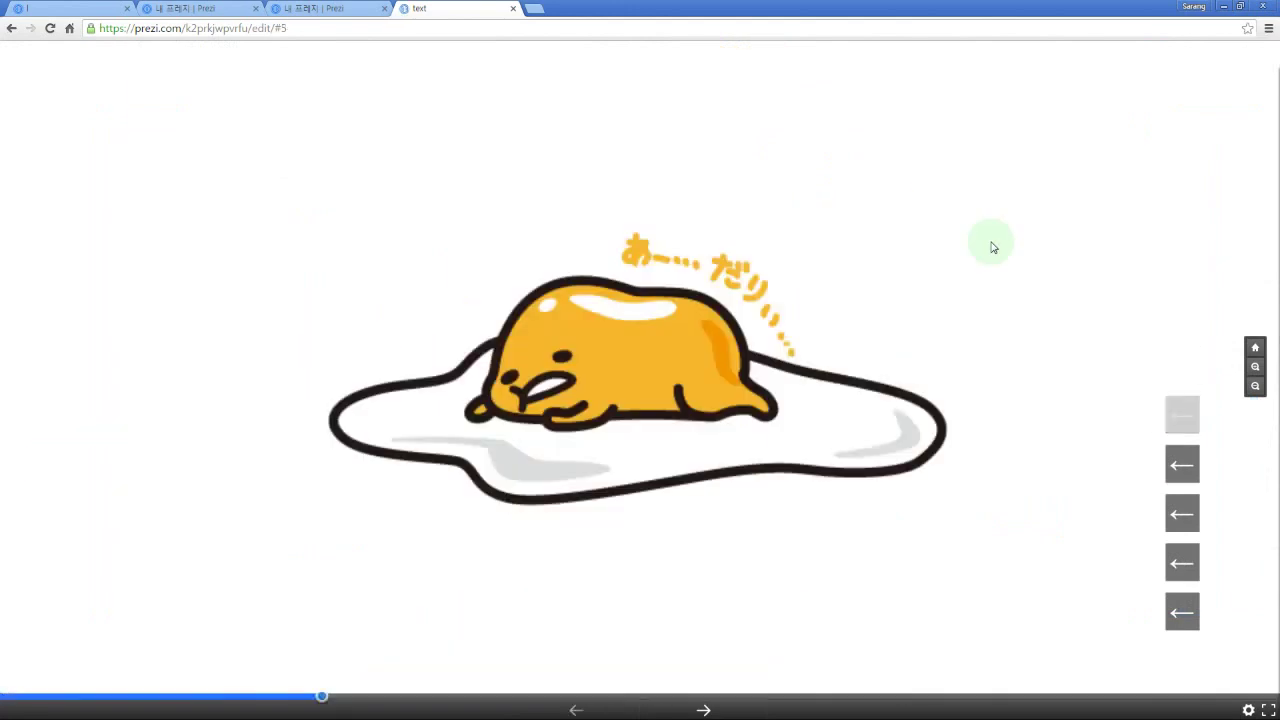
pyautogui.press('Escape')
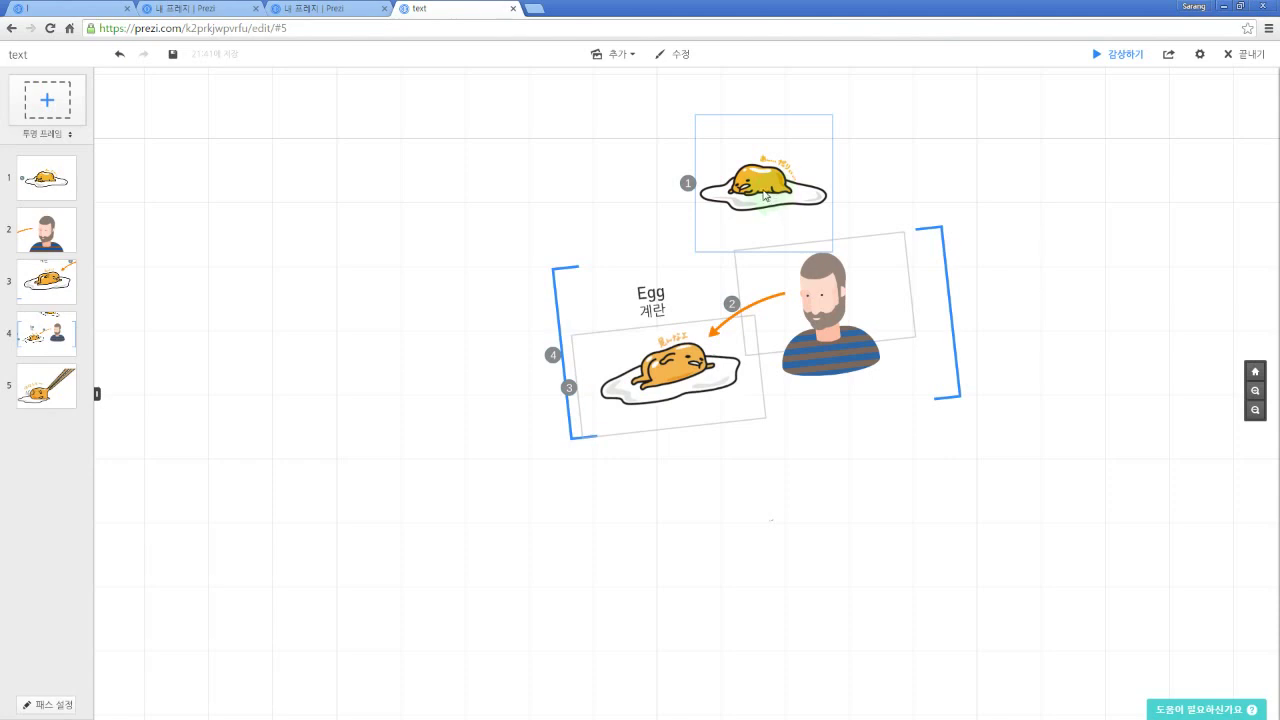
# Step: Nudge the canvas and enter Edit Path to show the five numbered path steps
pyautogui.moveTo(1012, 296); pyautogui.dragTo(1006, 312)
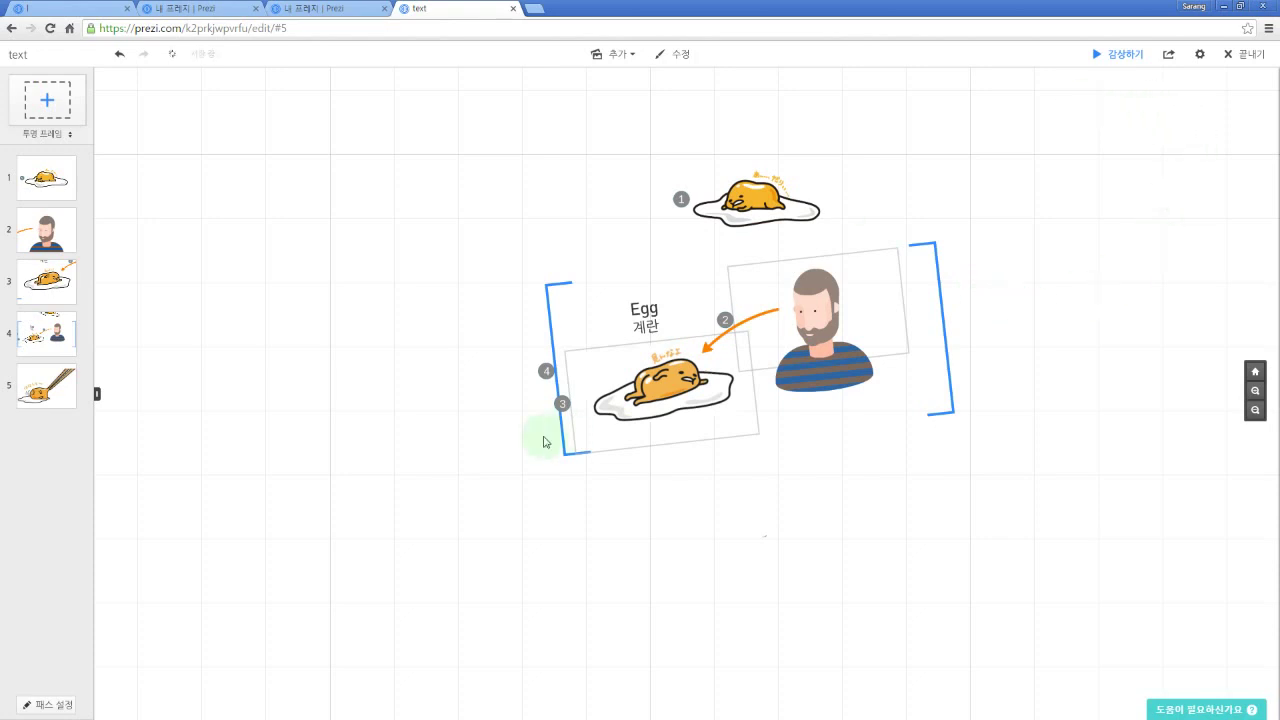
pyautogui.click(59, 706)
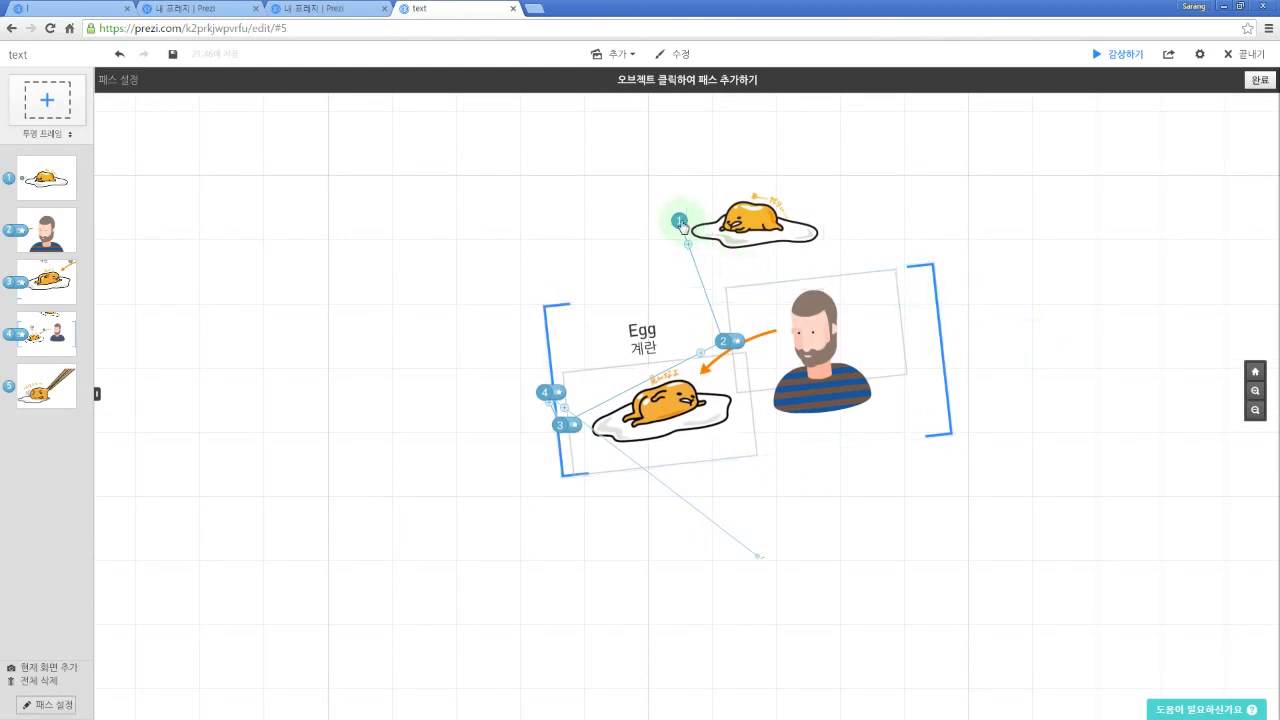
# Step: Zoom in on the egg and man frames and open path step 2's fade-in editor
pyautogui.moveTo(688, 248); pyautogui.dragTo(724, 341)
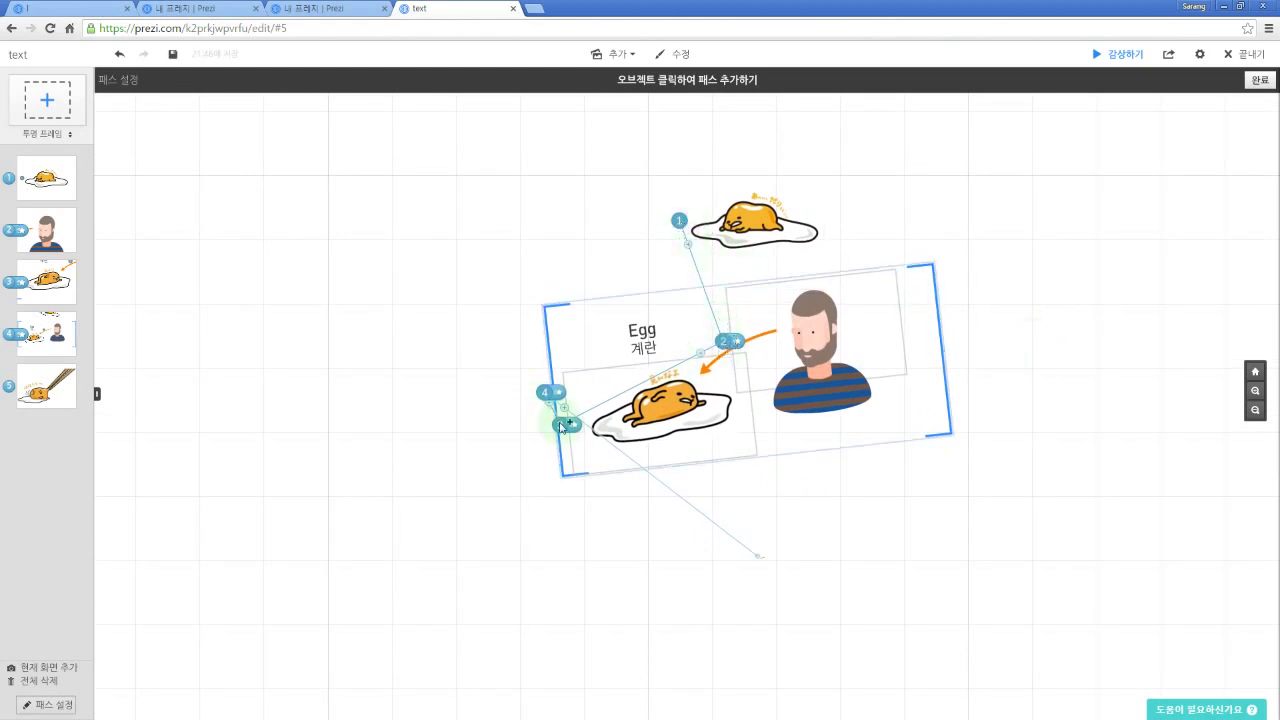
pyautogui.moveTo(880, 506); pyautogui.dragTo(870, 471)
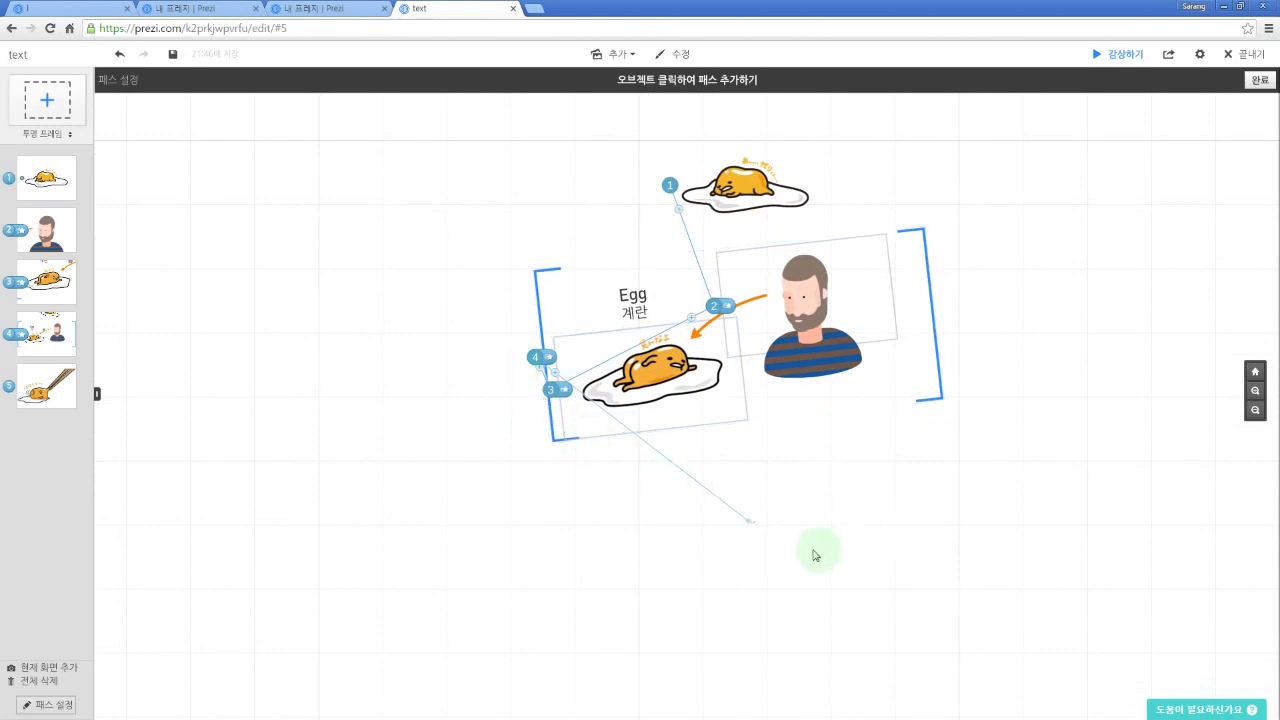
pyautogui.scroll(2, 771, 449)
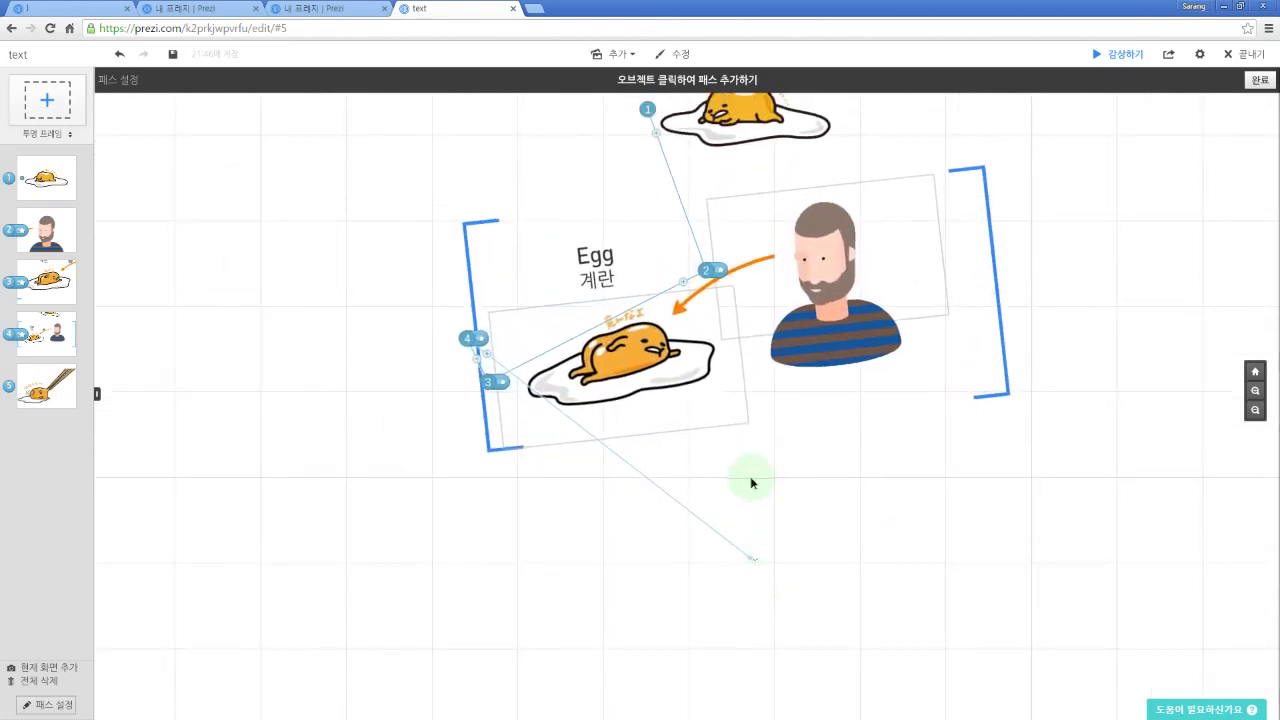
pyautogui.moveTo(752, 480); pyautogui.dragTo(760, 566)
pyautogui.scroll(2, 740, 520)
pyautogui.scroll(2, 640, 262)
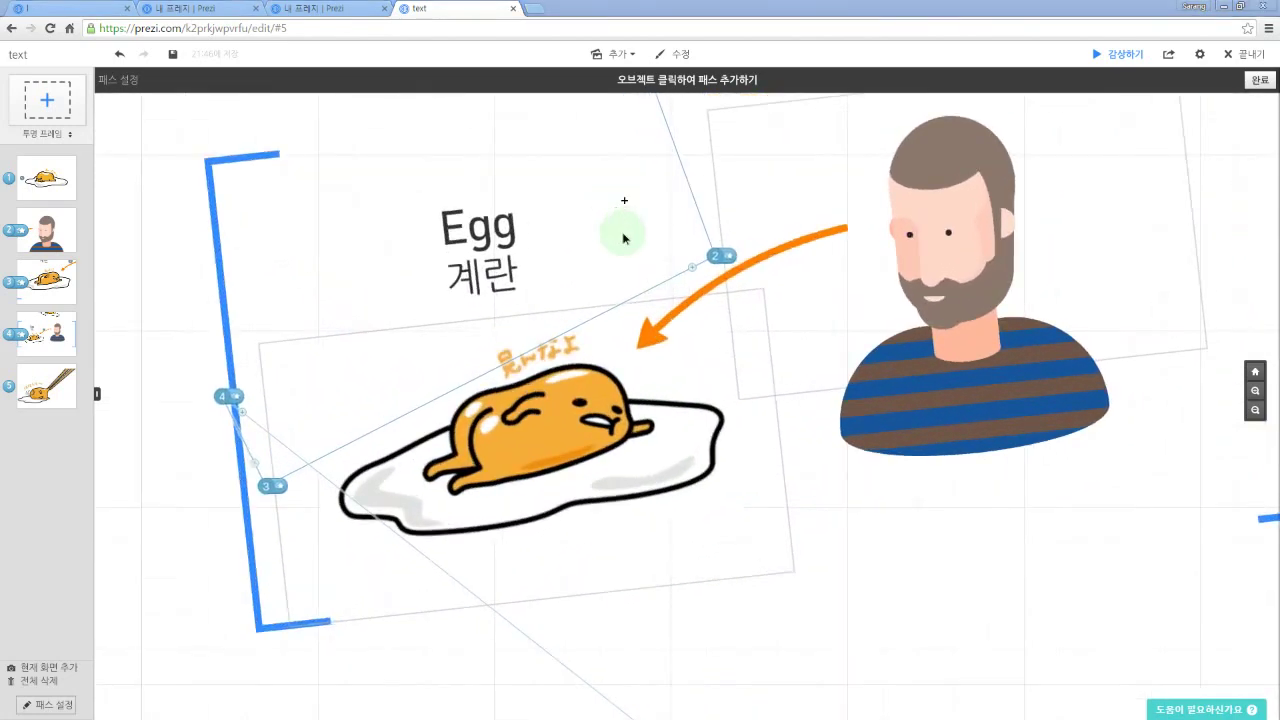
pyautogui.scroll(2, 625, 245)
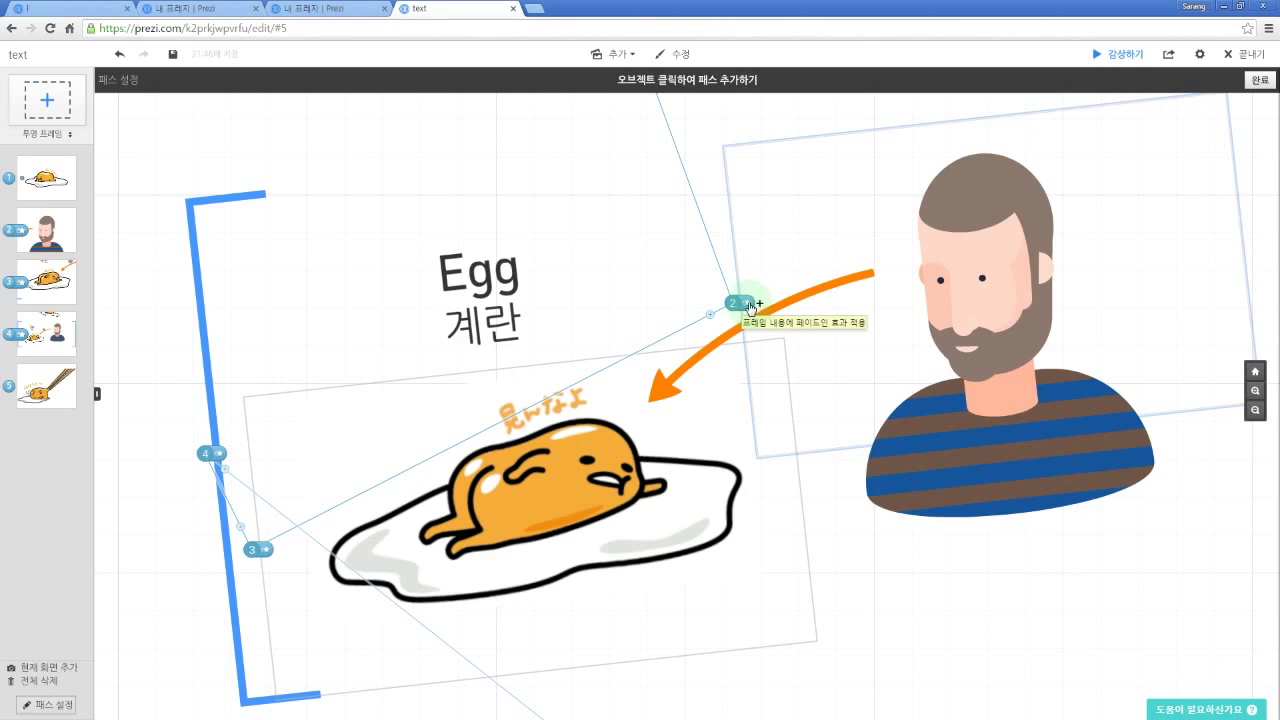
pyautogui.moveTo(752, 306)
pyautogui.mouseDown()
pyautogui.moveTo(737, 304)
pyautogui.moveTo(751, 307)
pyautogui.mouseUp()
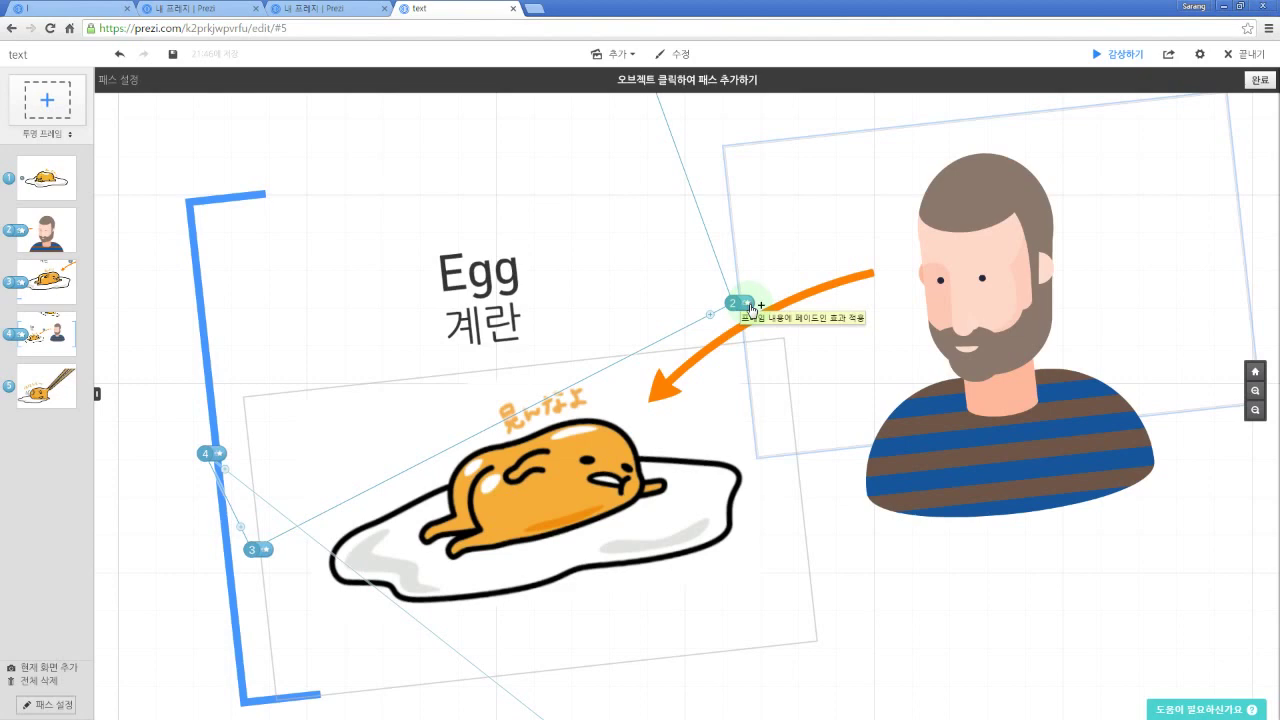
pyautogui.click(750, 305)
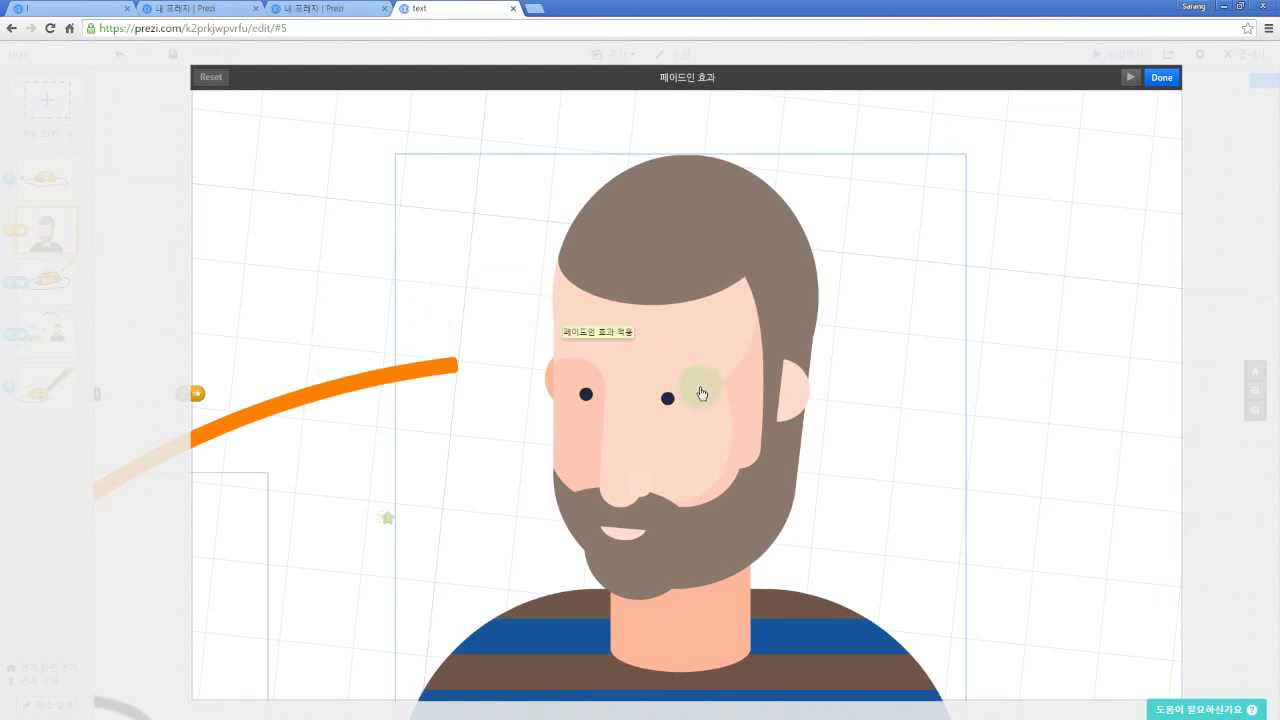
# Step: Add a fade-in to the bearded man's face and preview it twice
pyautogui.click(679, 440)
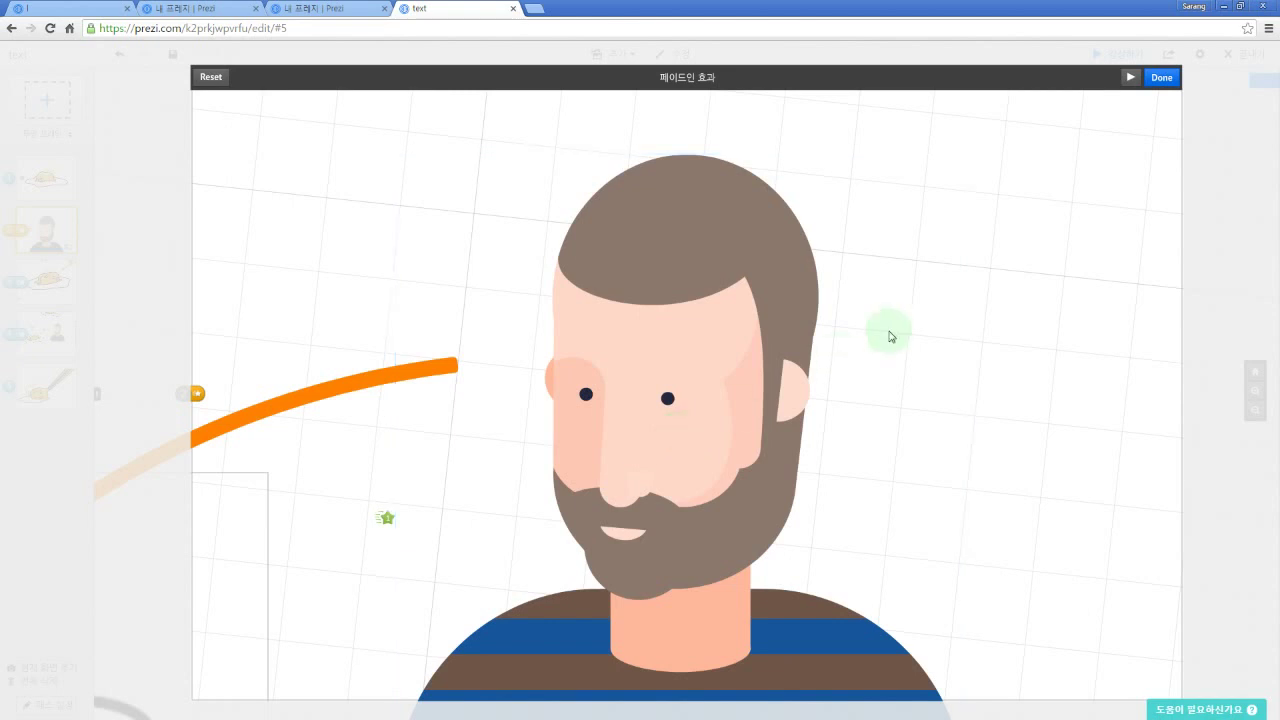
pyautogui.click(1131, 78)
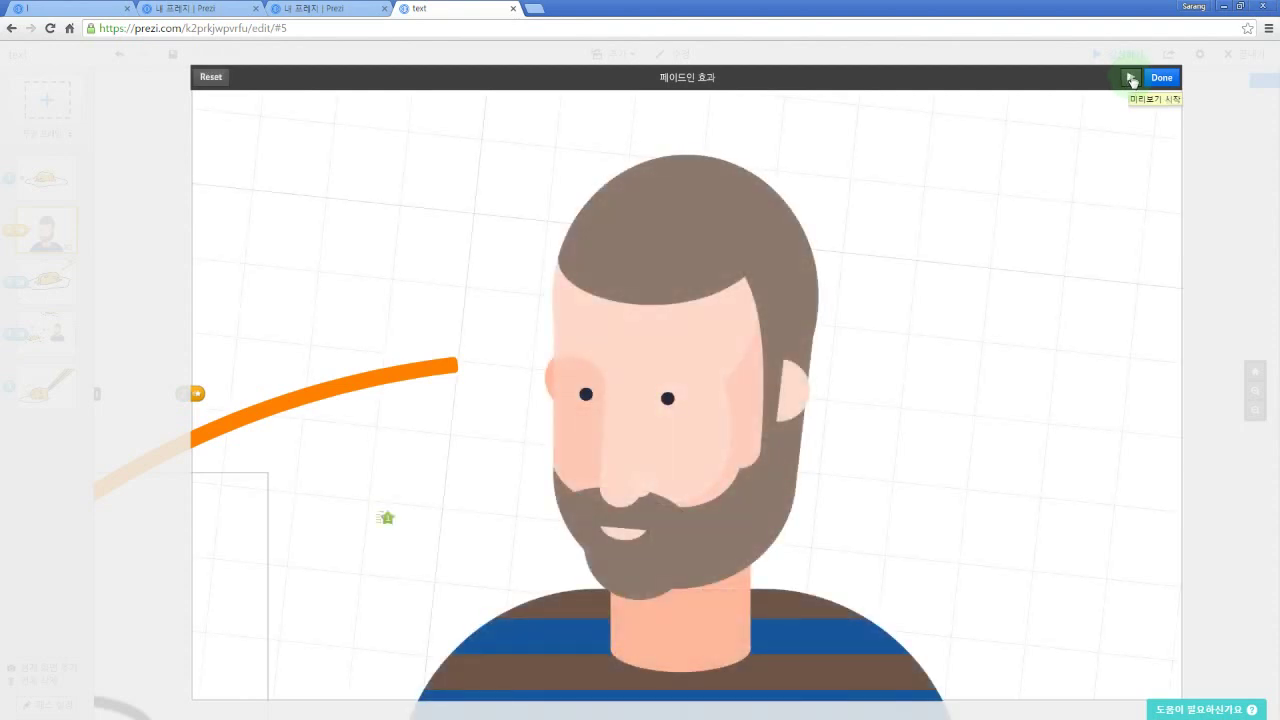
pyautogui.click(1131, 78)
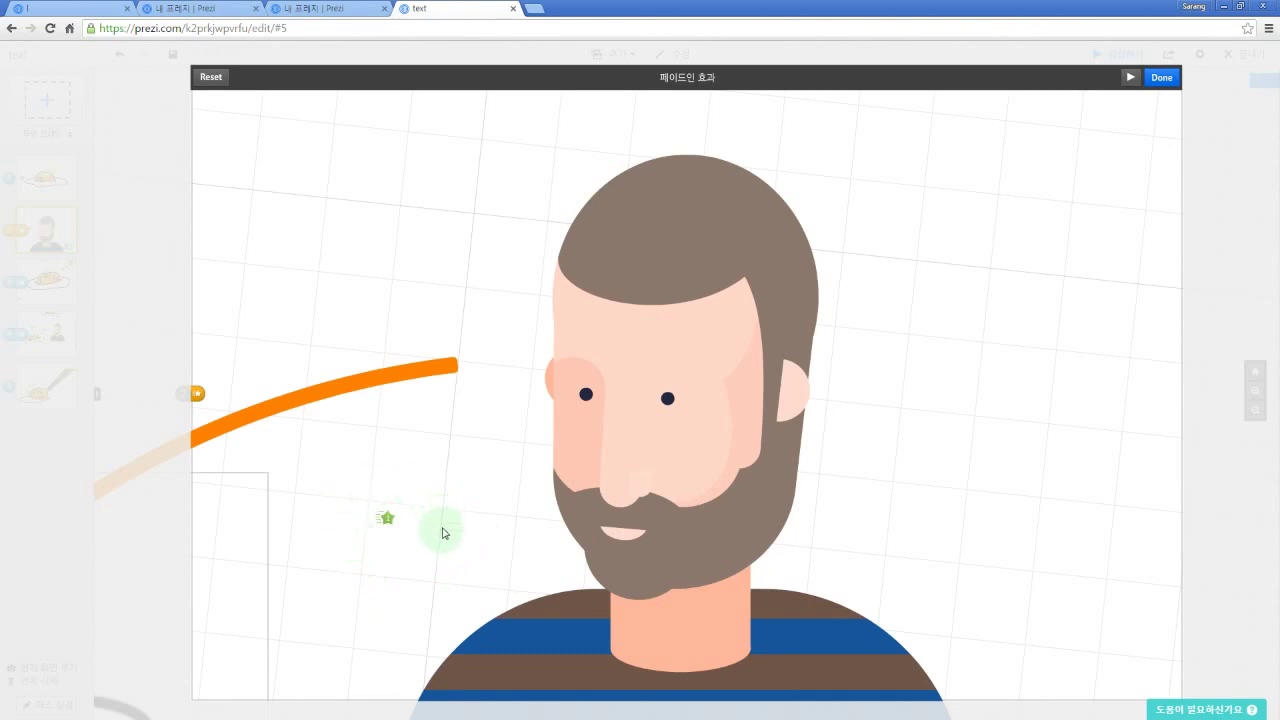
# Step: Remove the face fade-in, try the frame and face again, remove it, and finish with Done
pyautogui.click(388, 520)
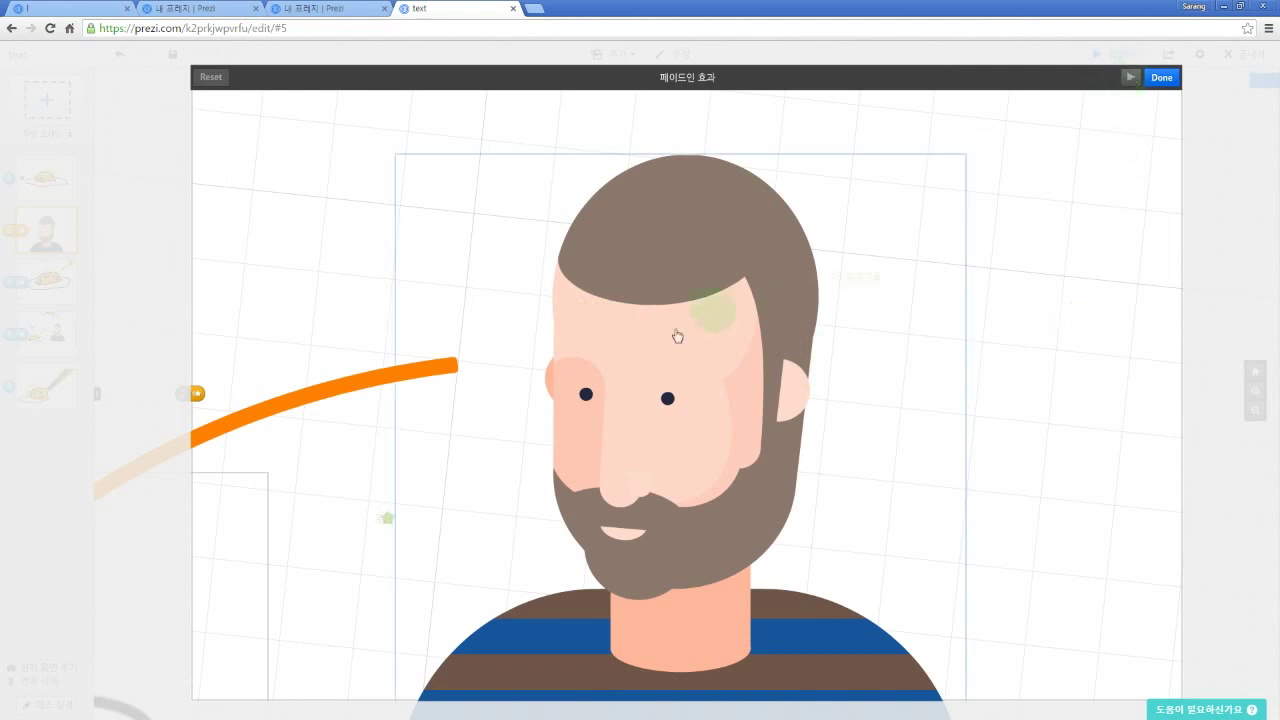
pyautogui.click(605, 362)
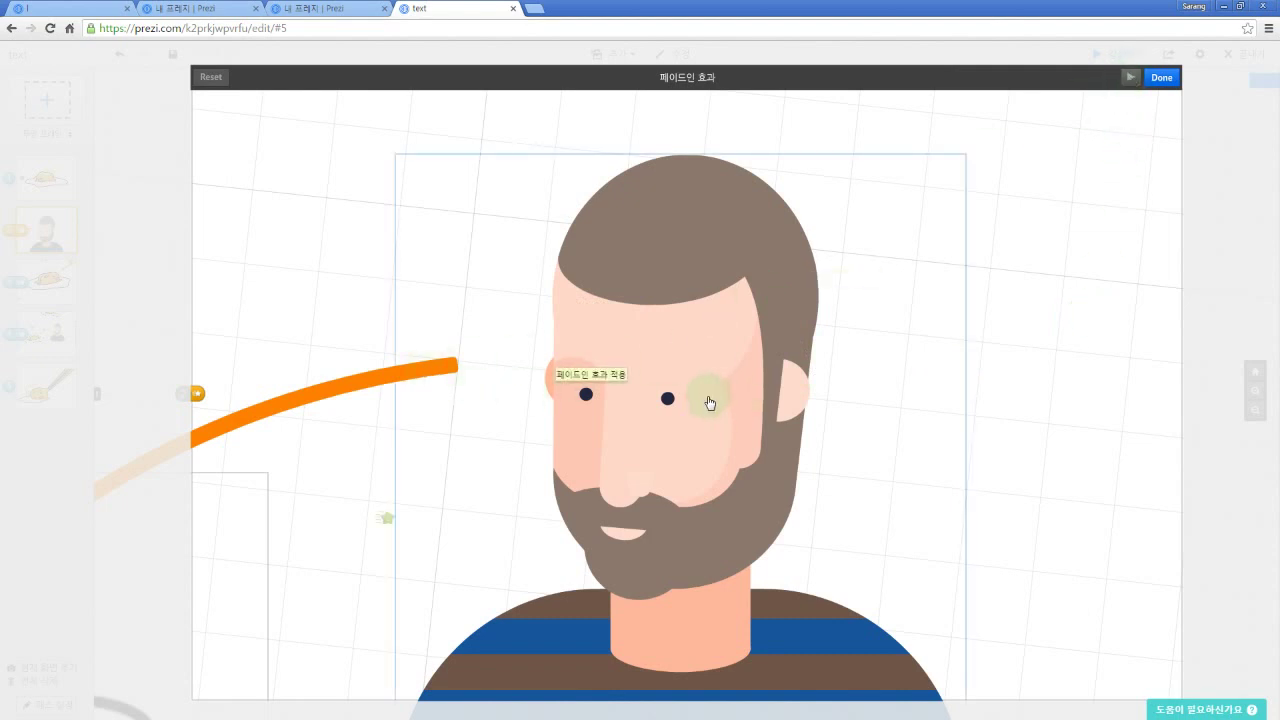
pyautogui.click(709, 402)
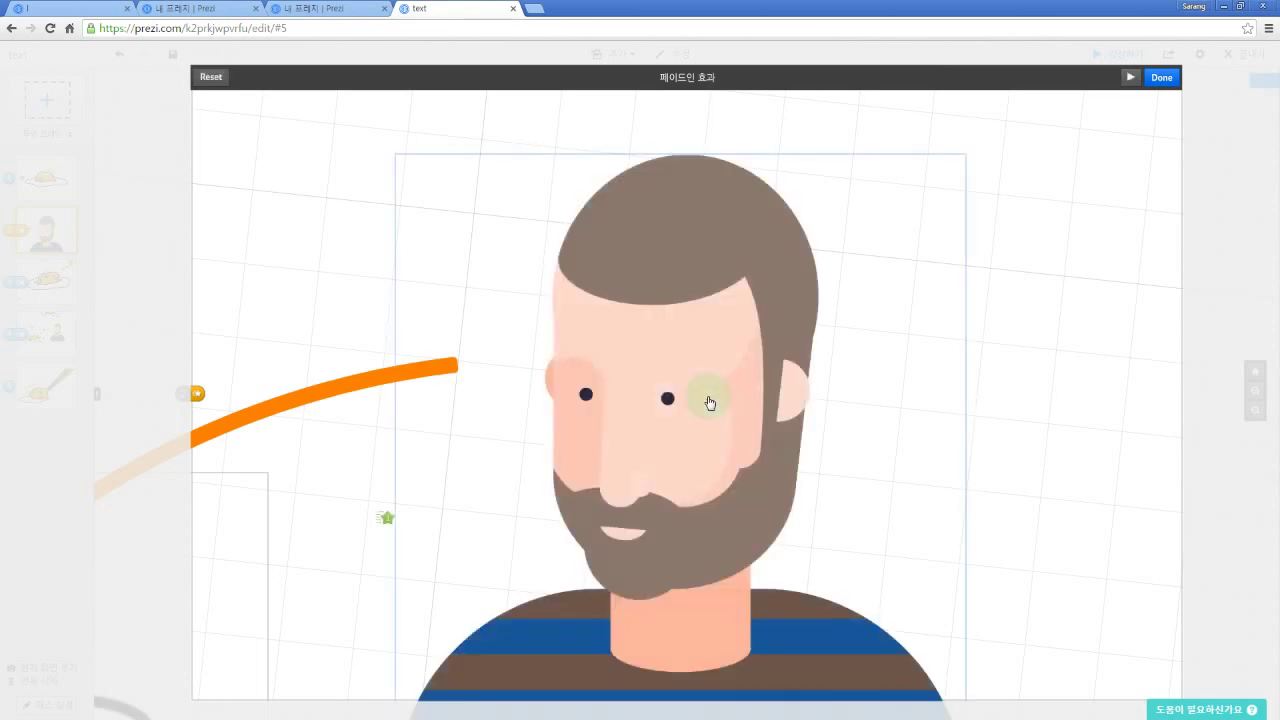
pyautogui.click(388, 519)
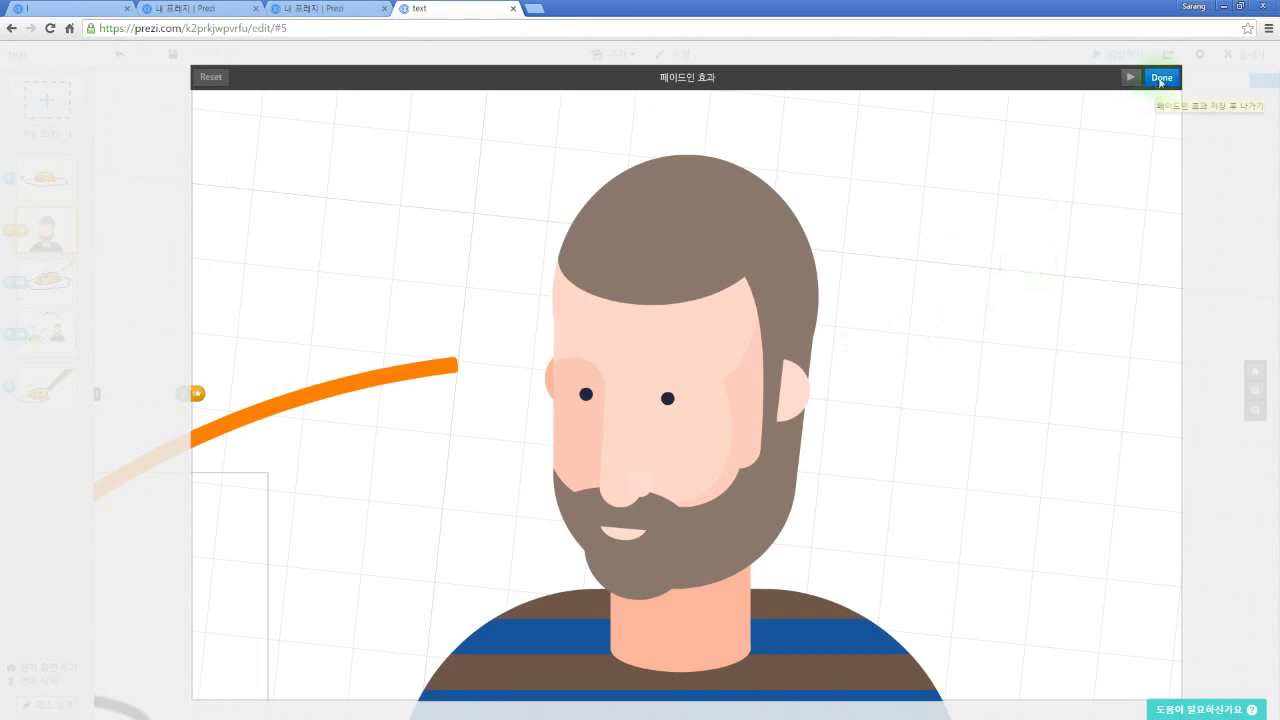
pyautogui.click(1161, 78)
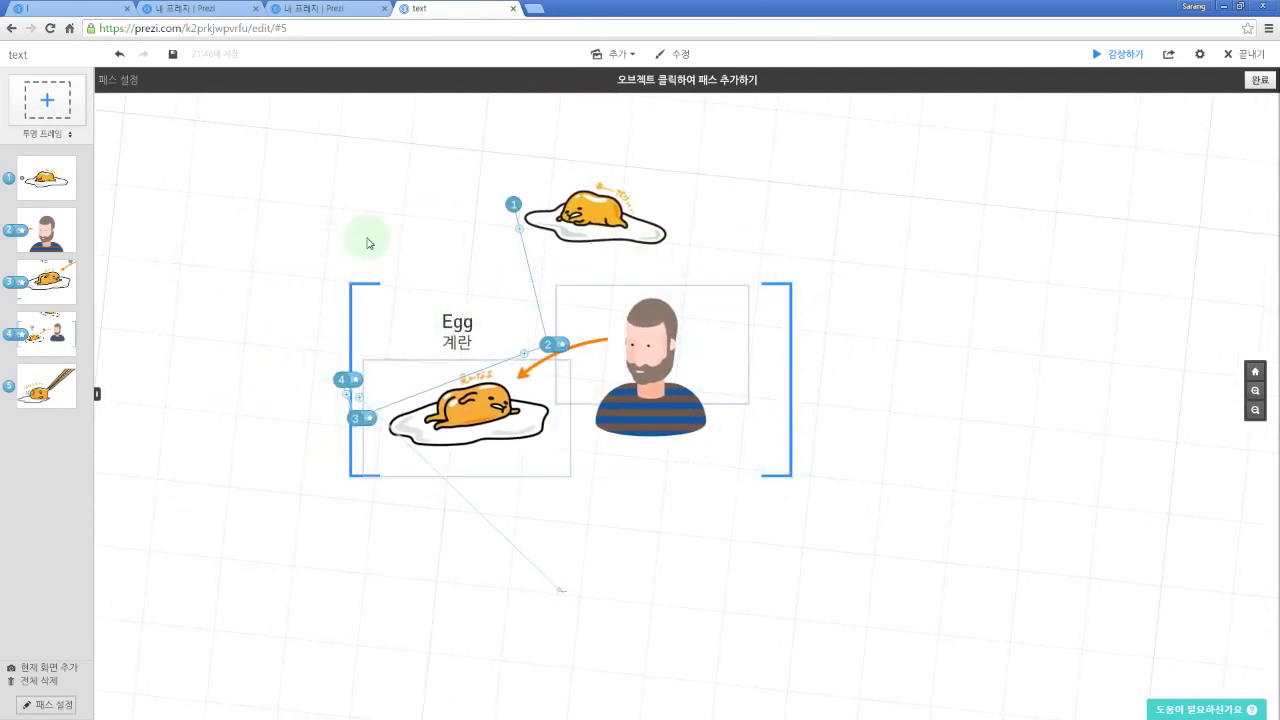
# Step: Drag a path handle onto Egg and back, then open step 4's fade-in editor
pyautogui.moveTo(338, 406)
pyautogui.mouseDown()
pyautogui.moveTo(457, 300)
pyautogui.moveTo(461, 344)
pyautogui.mouseUp()
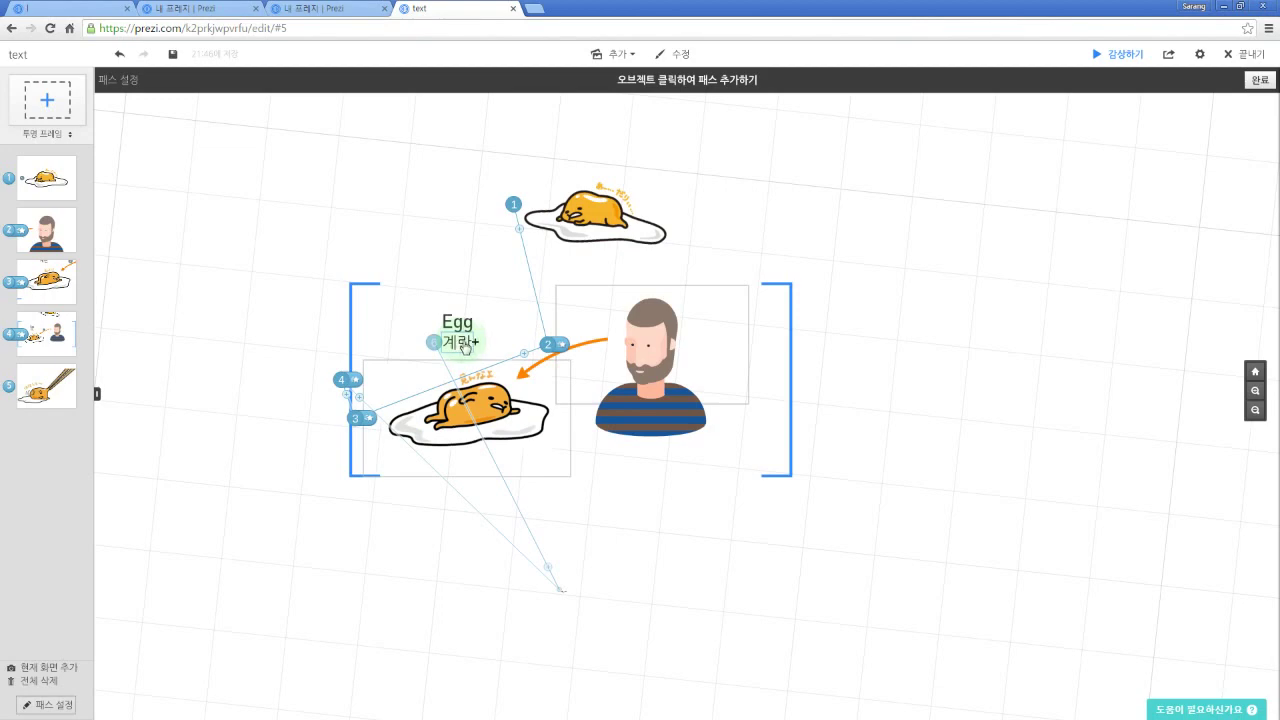
pyautogui.moveTo(462, 344)
pyautogui.mouseDown()
pyautogui.moveTo(345, 374)
pyautogui.moveTo(334, 389)
pyautogui.mouseUp()
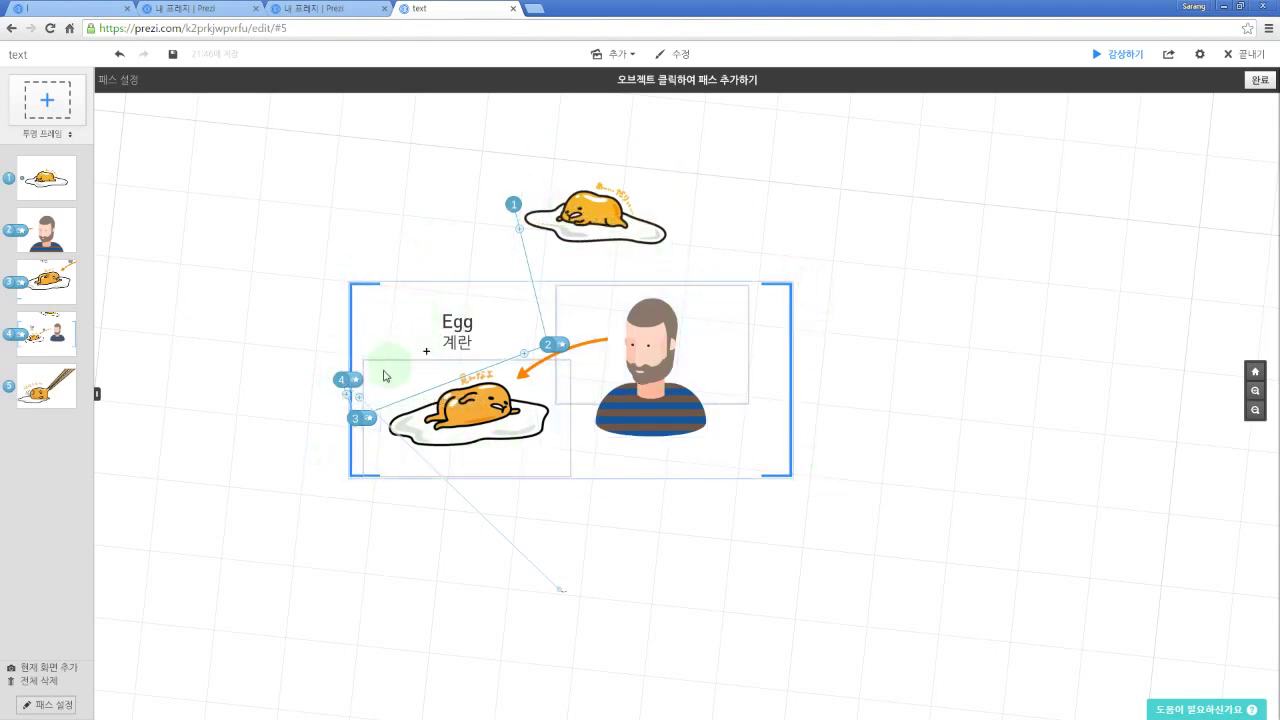
pyautogui.click(357, 381)
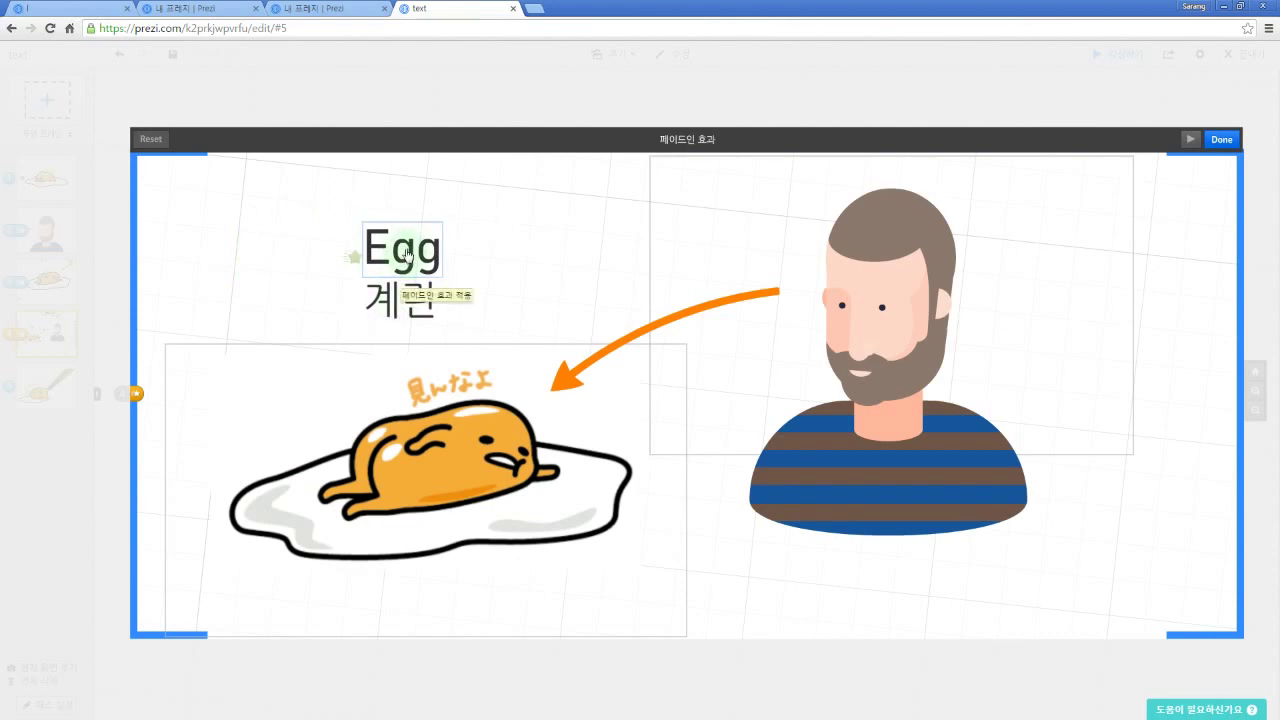
# Step: Set Egg then 계란 to fade in, preview both, and close the editor with Done
pyautogui.click(405, 256)
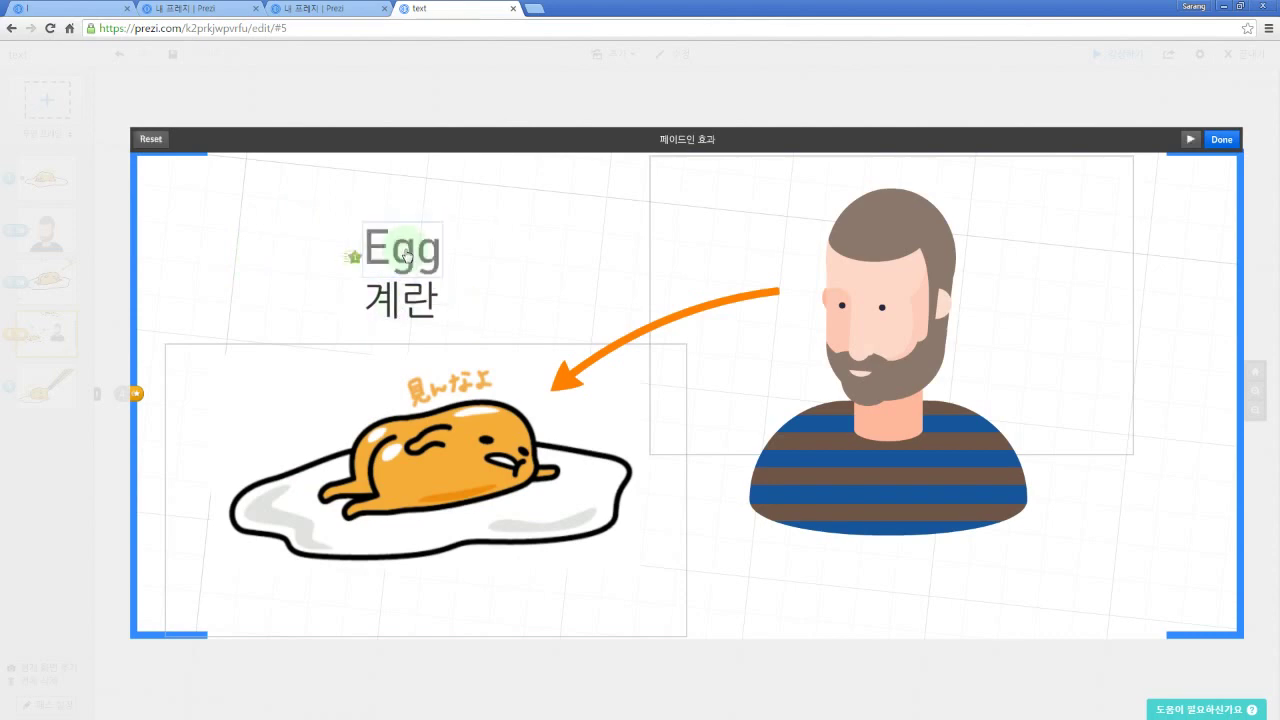
pyautogui.click(400, 303)
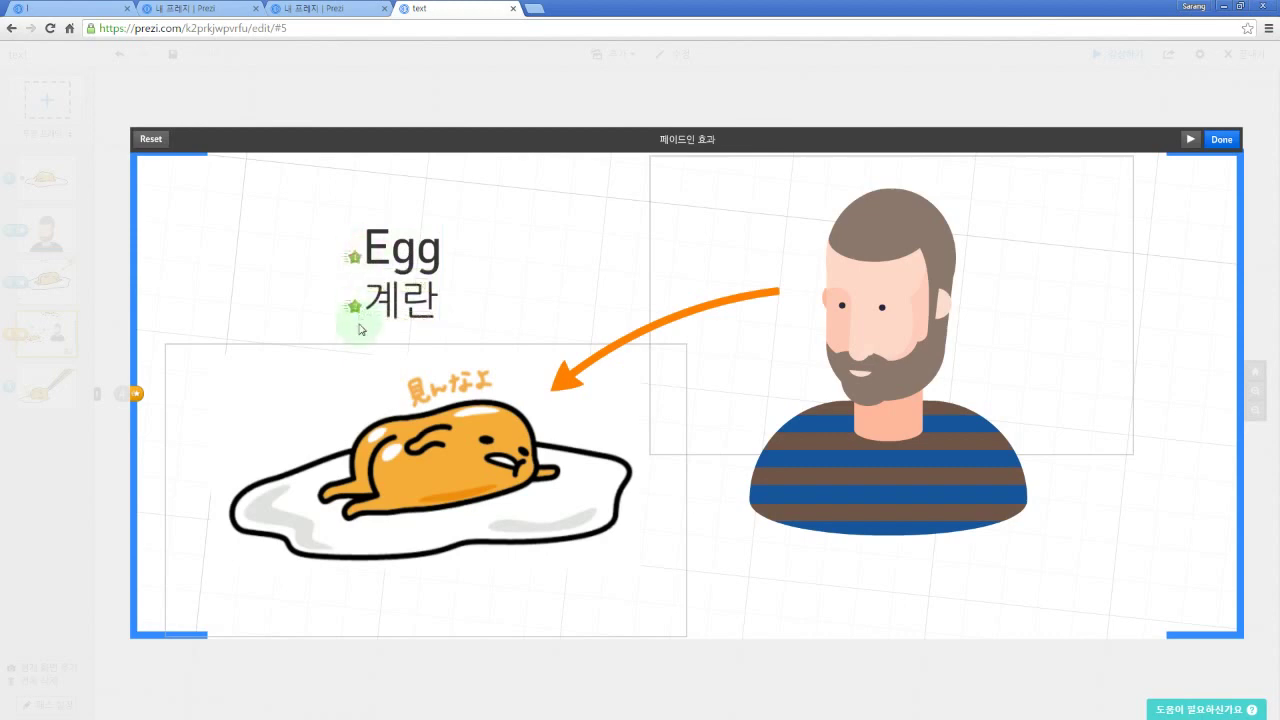
pyautogui.click(1189, 139)
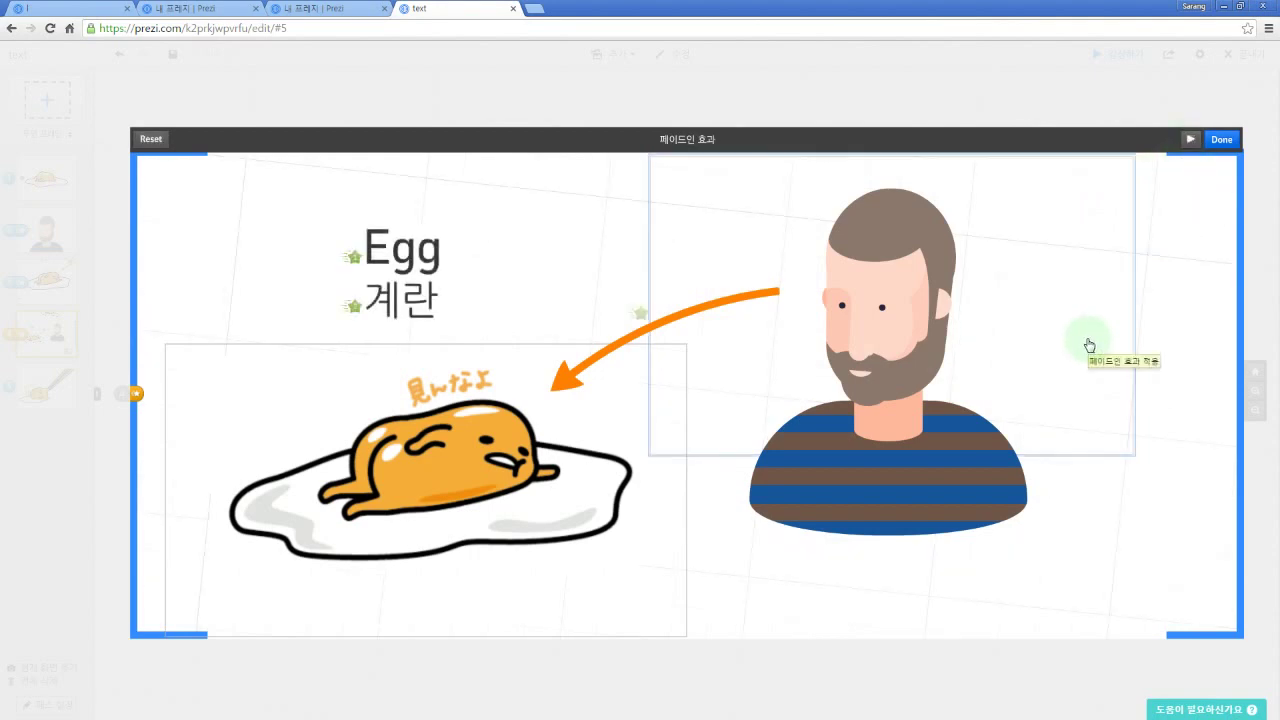
pyautogui.click(1222, 140)
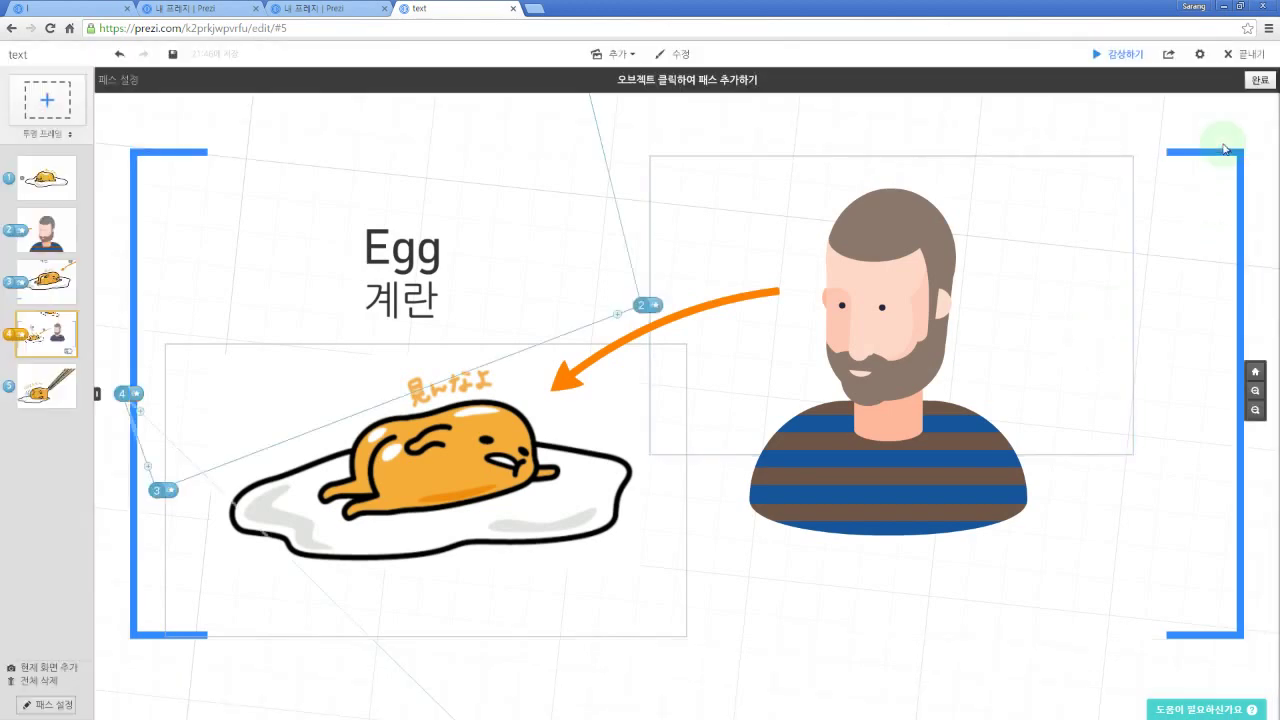
# Step: Present from the current frame, advance to reveal Egg and 계란, then exit with Esc
pyautogui.press('space')
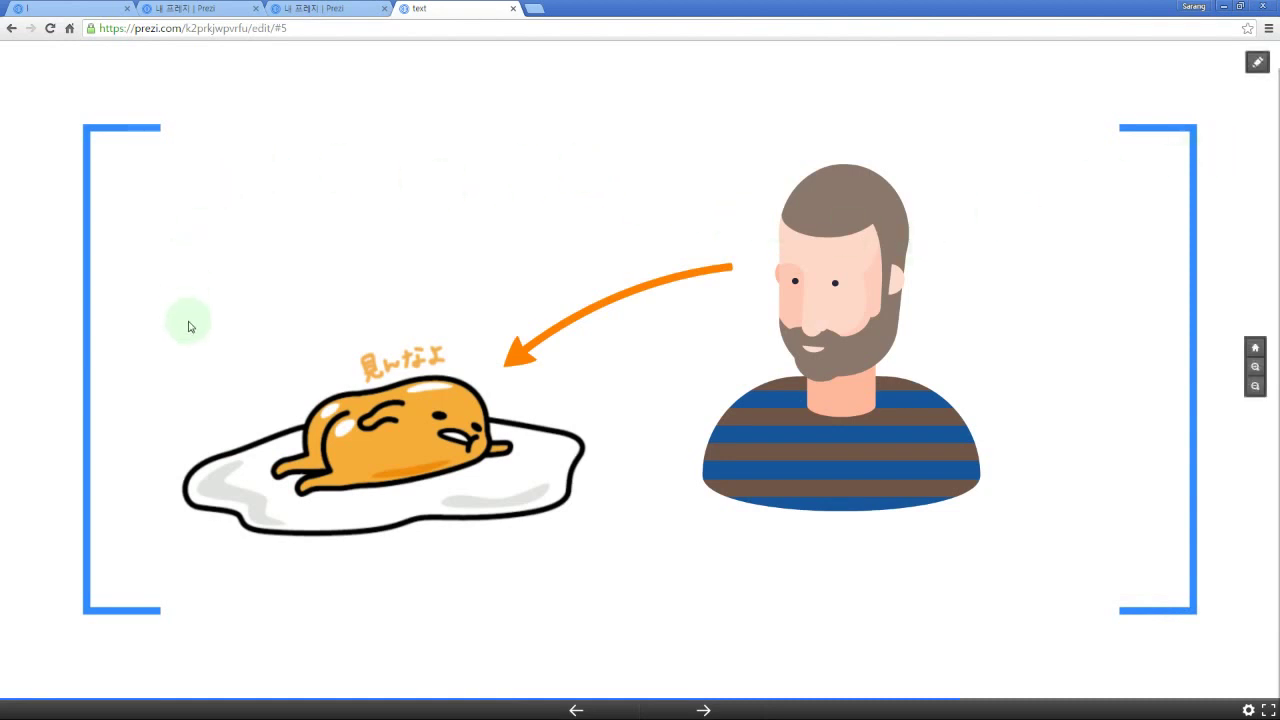
pyautogui.click(1100, 316)
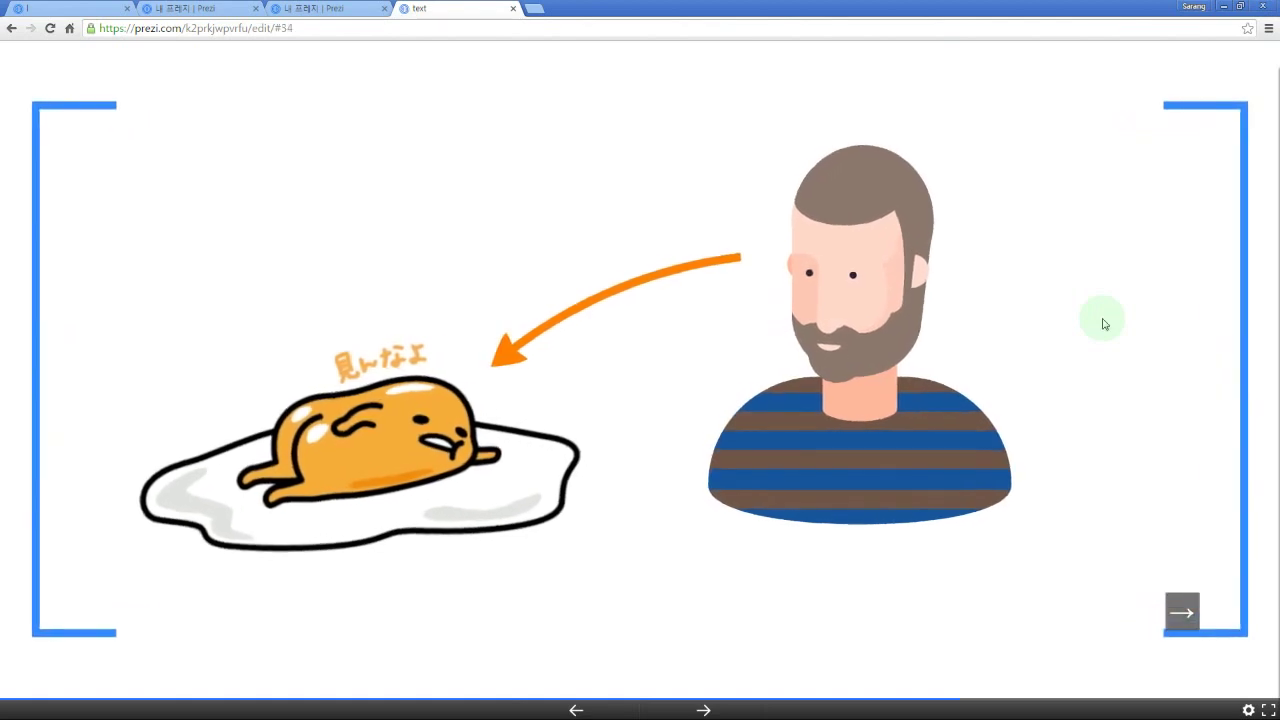
pyautogui.press('Right')
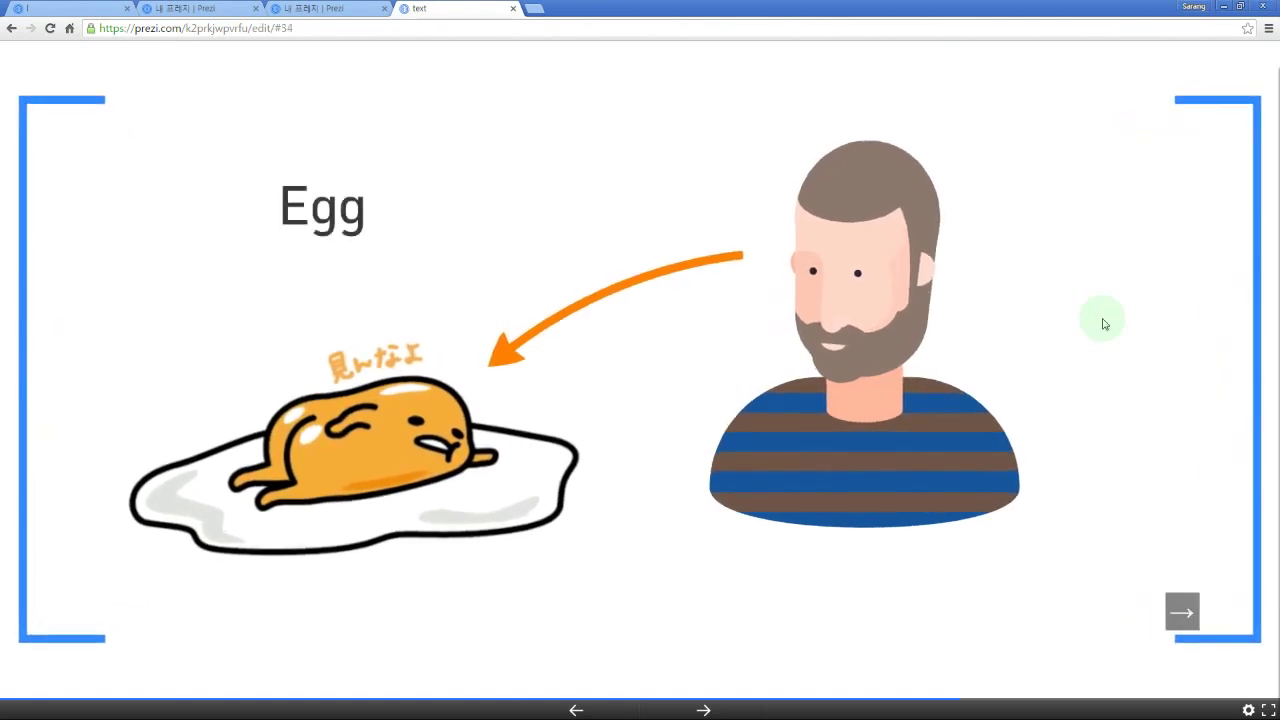
pyautogui.press('Right')
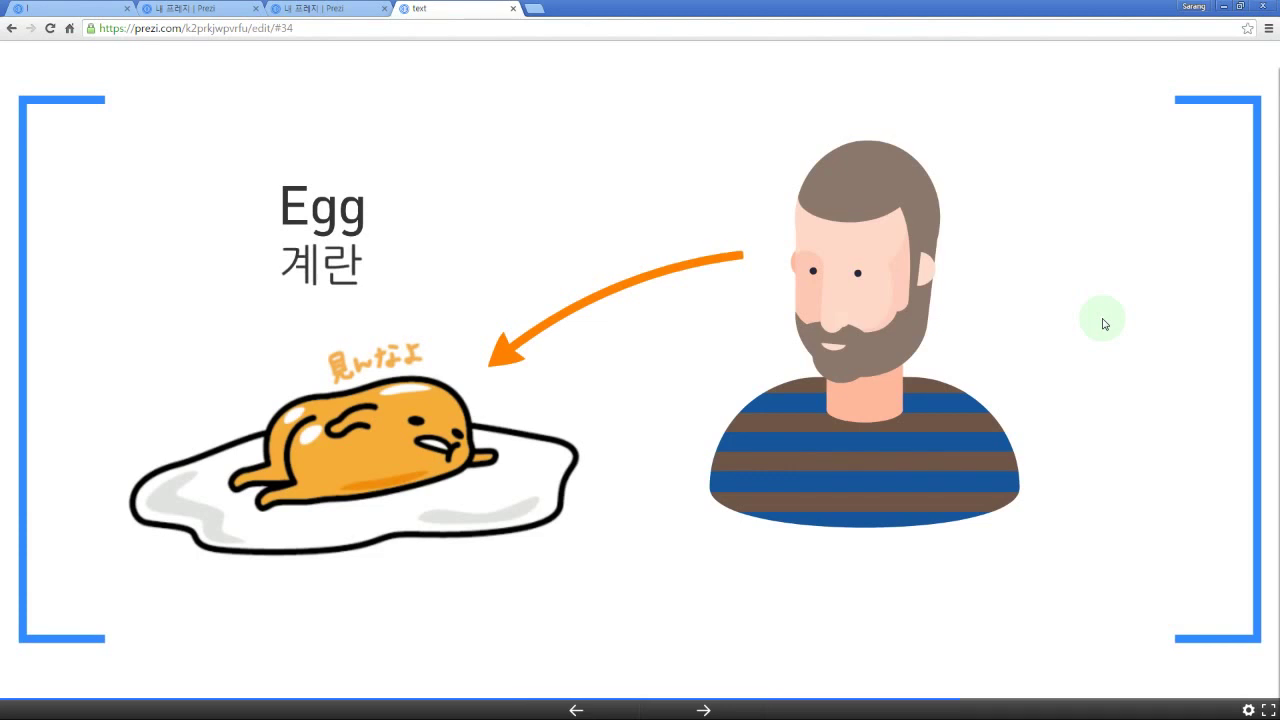
pyautogui.press('Escape')
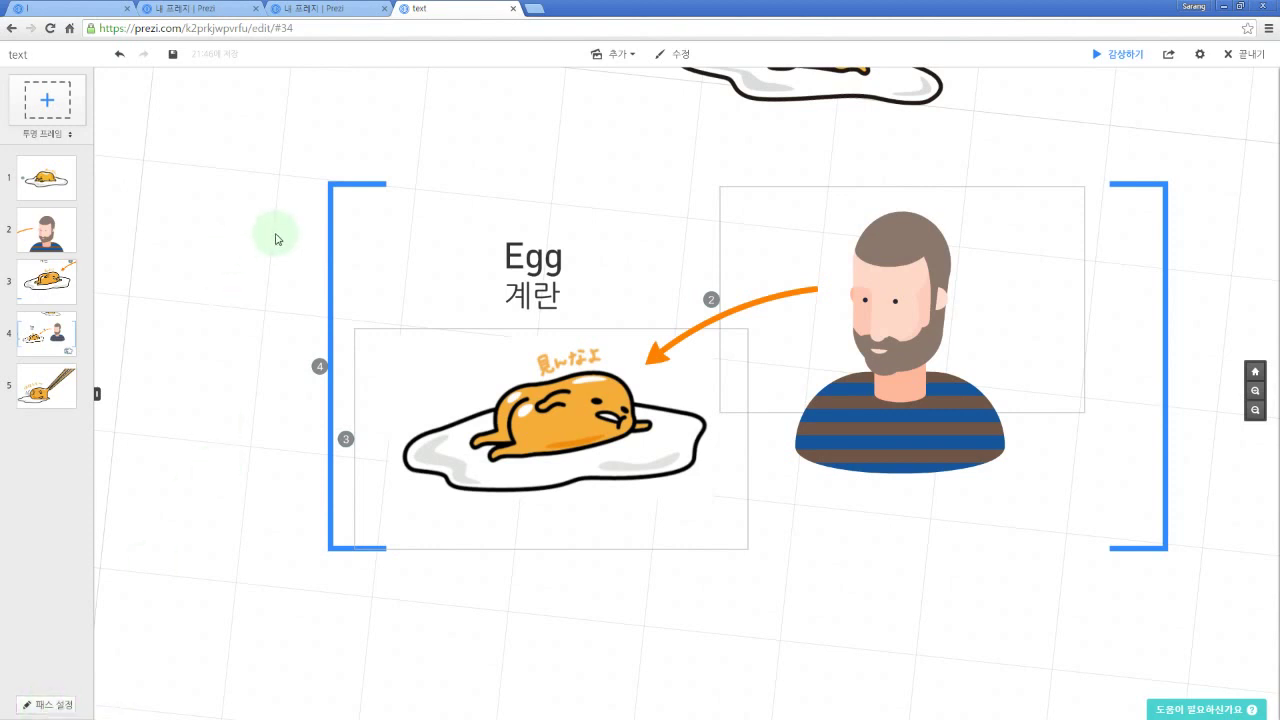
# Step: Enter path editing with P and pan until the top egg image is in view
pyautogui.press('p')
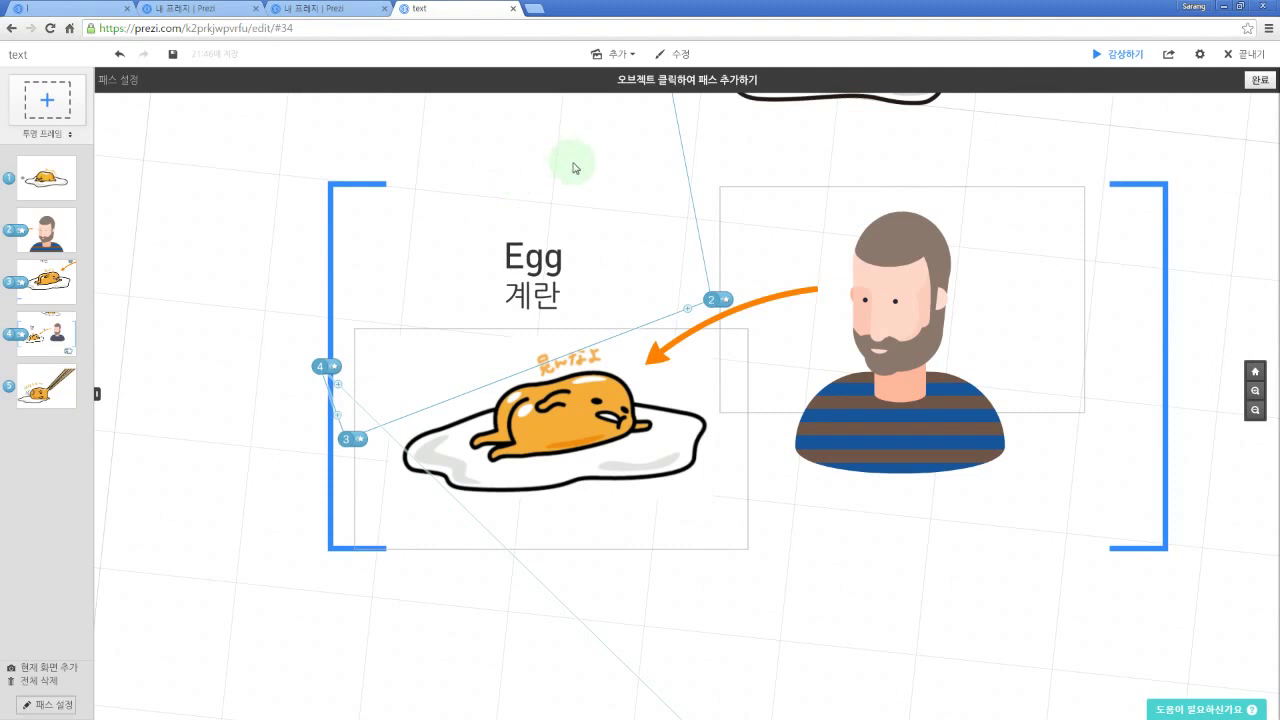
pyautogui.moveTo(591, 194); pyautogui.dragTo(519, 181)
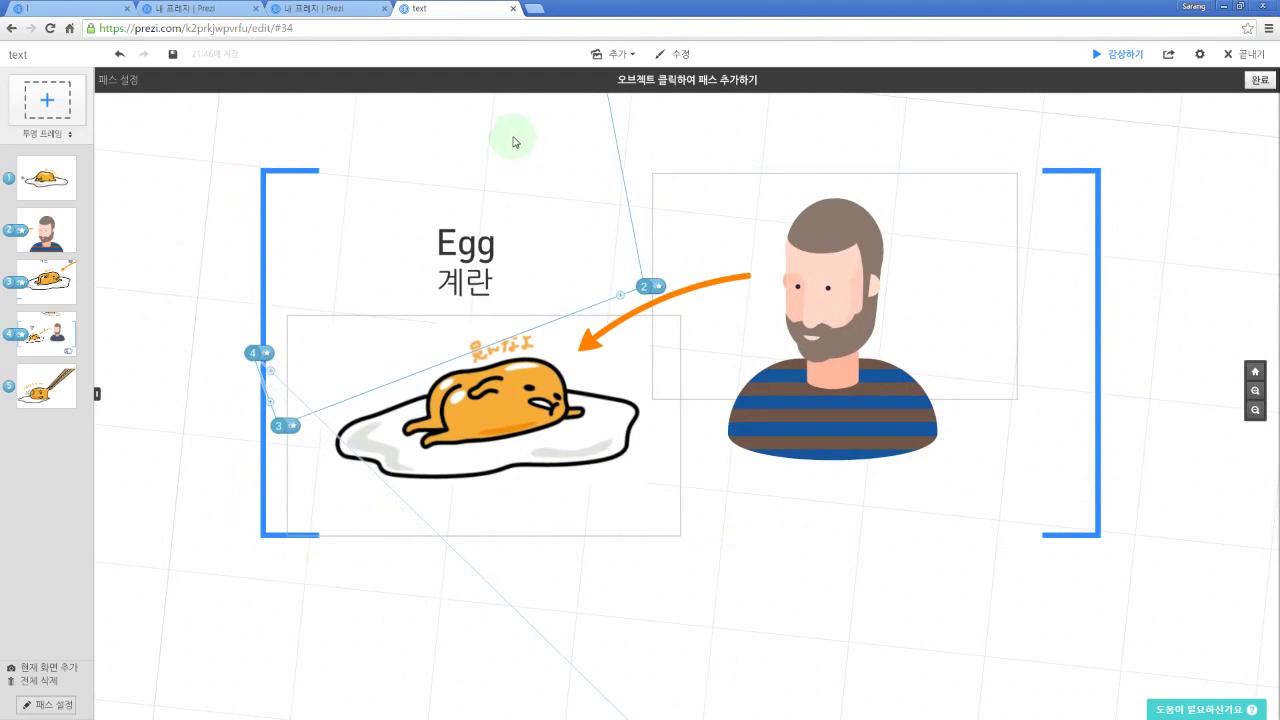
pyautogui.moveTo(531, 150); pyautogui.dragTo(677, 141)
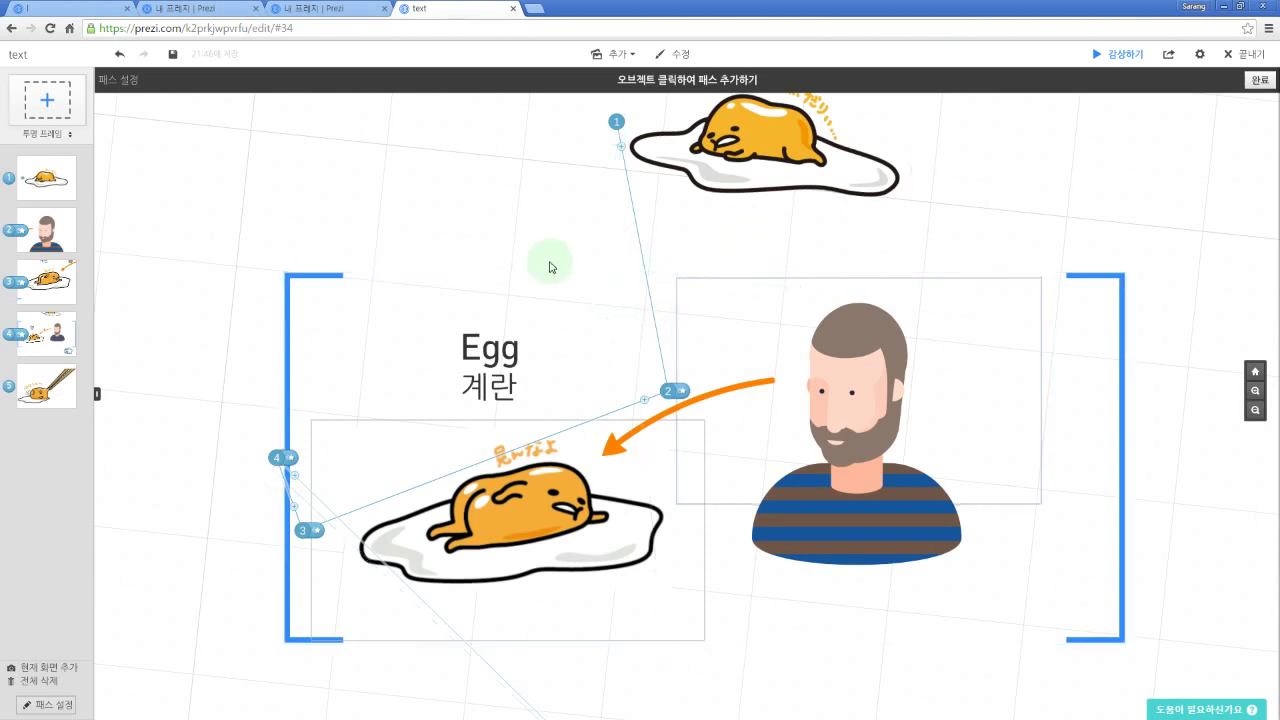
pyautogui.moveTo(491, 165); pyautogui.dragTo(420, 322)
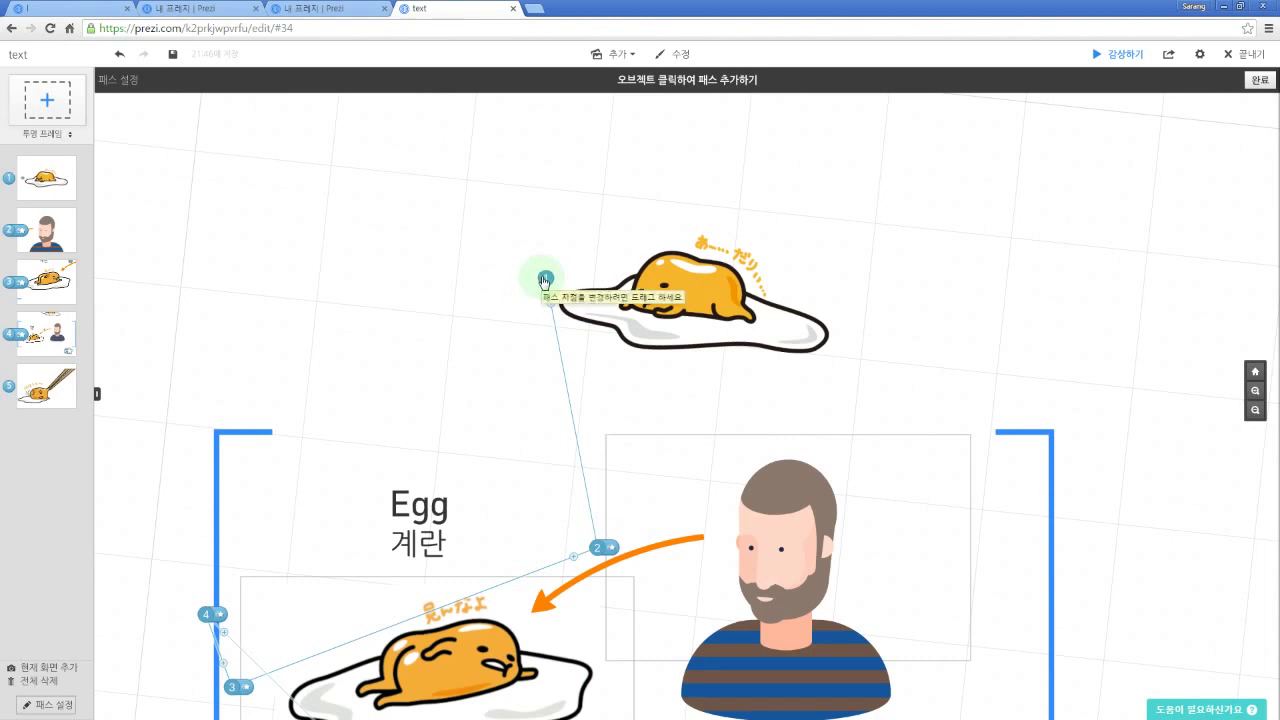
pyautogui.click(781, 578)
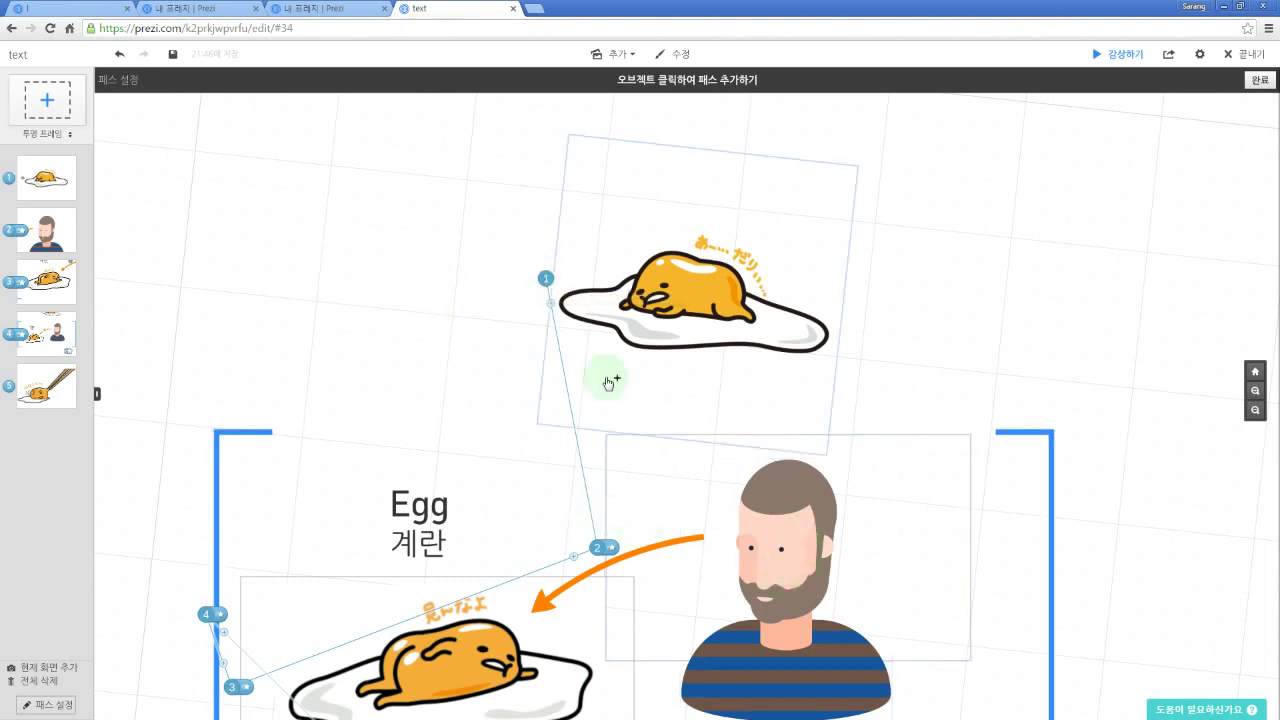
# Step: Drag path point 1 off the top egg onto empty canvas to remove it
pyautogui.click(548, 285)
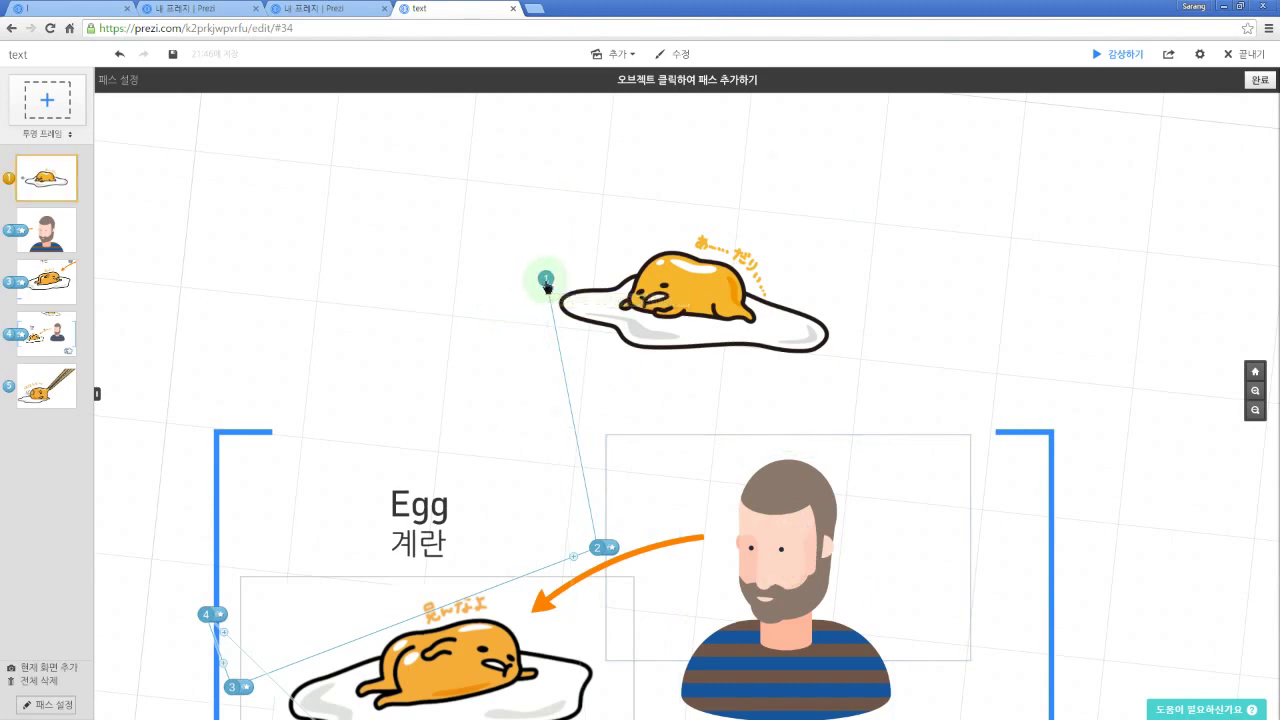
pyautogui.moveTo(548, 285)
pyautogui.mouseDown()
pyautogui.moveTo(591, 249)
pyautogui.moveTo(977, 251)
pyautogui.moveTo(843, 374)
pyautogui.moveTo(450, 320)
pyautogui.moveTo(457, 220)
pyautogui.moveTo(857, 274)
pyautogui.moveTo(737, 417)
pyautogui.moveTo(420, 385)
pyautogui.moveTo(286, 297)
pyautogui.moveTo(857, 280)
pyautogui.moveTo(988, 331)
pyautogui.moveTo(523, 266)
pyautogui.moveTo(443, 283)
pyautogui.moveTo(406, 426)
pyautogui.moveTo(415, 500)
pyautogui.moveTo(557, 386)
pyautogui.moveTo(446, 386)
pyautogui.moveTo(387, 508)
pyautogui.moveTo(457, 354)
pyautogui.moveTo(678, 318)
pyautogui.moveTo(543, 277)
pyautogui.mouseUp()
pyautogui.moveTo(535, 279); pyautogui.dragTo(370, 229)
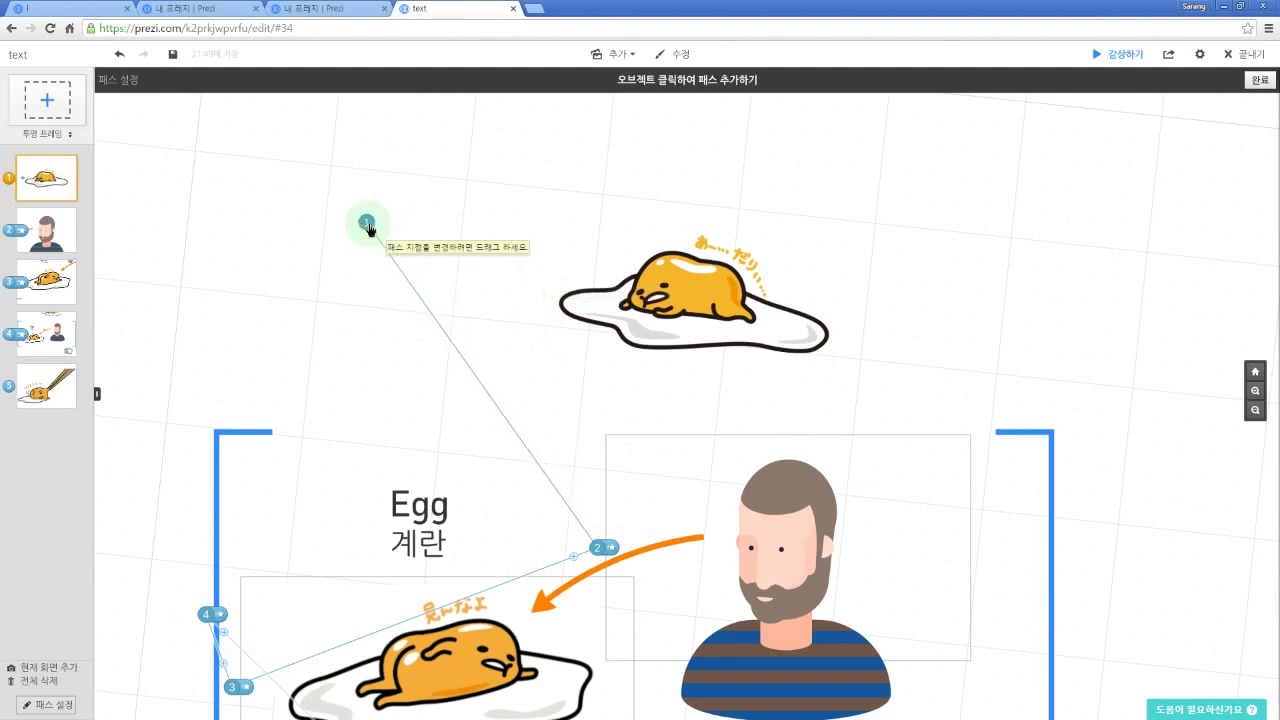
pyautogui.moveTo(368, 228); pyautogui.dragTo(368, 228)
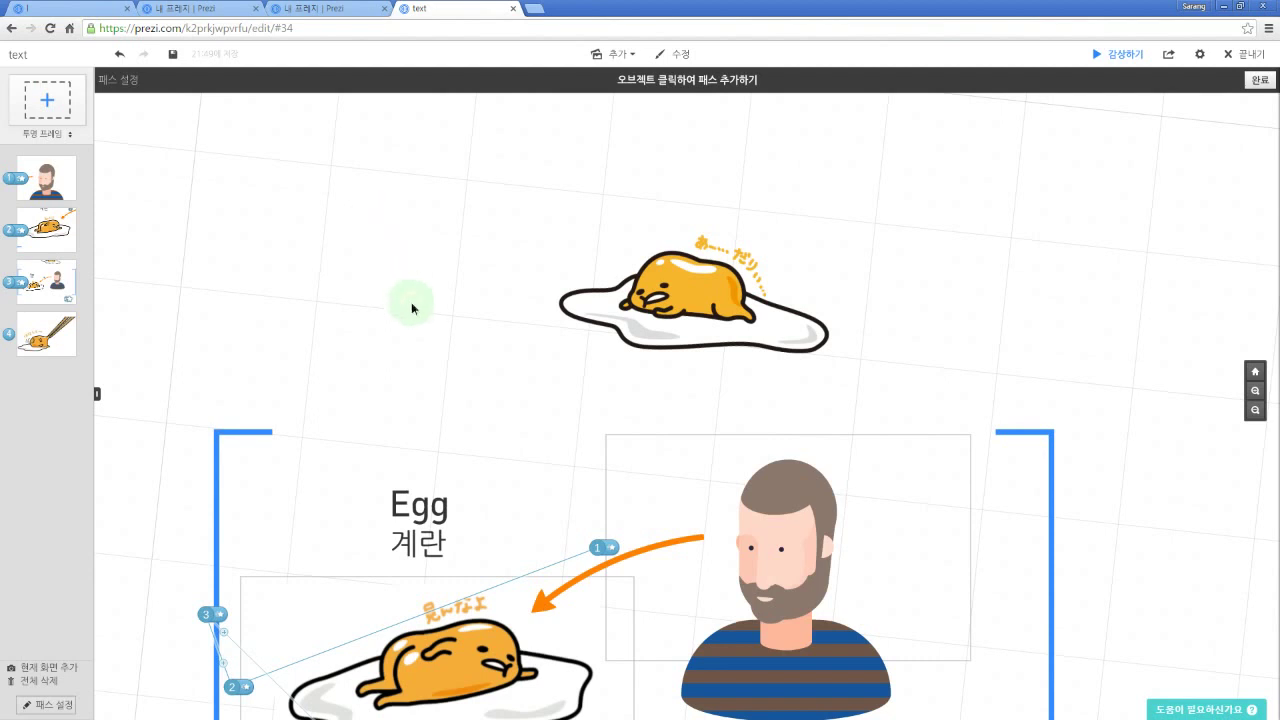
# Step: Reassign the first path step to the bracket frame
pyautogui.moveTo(411, 302); pyautogui.dragTo(408, 245)
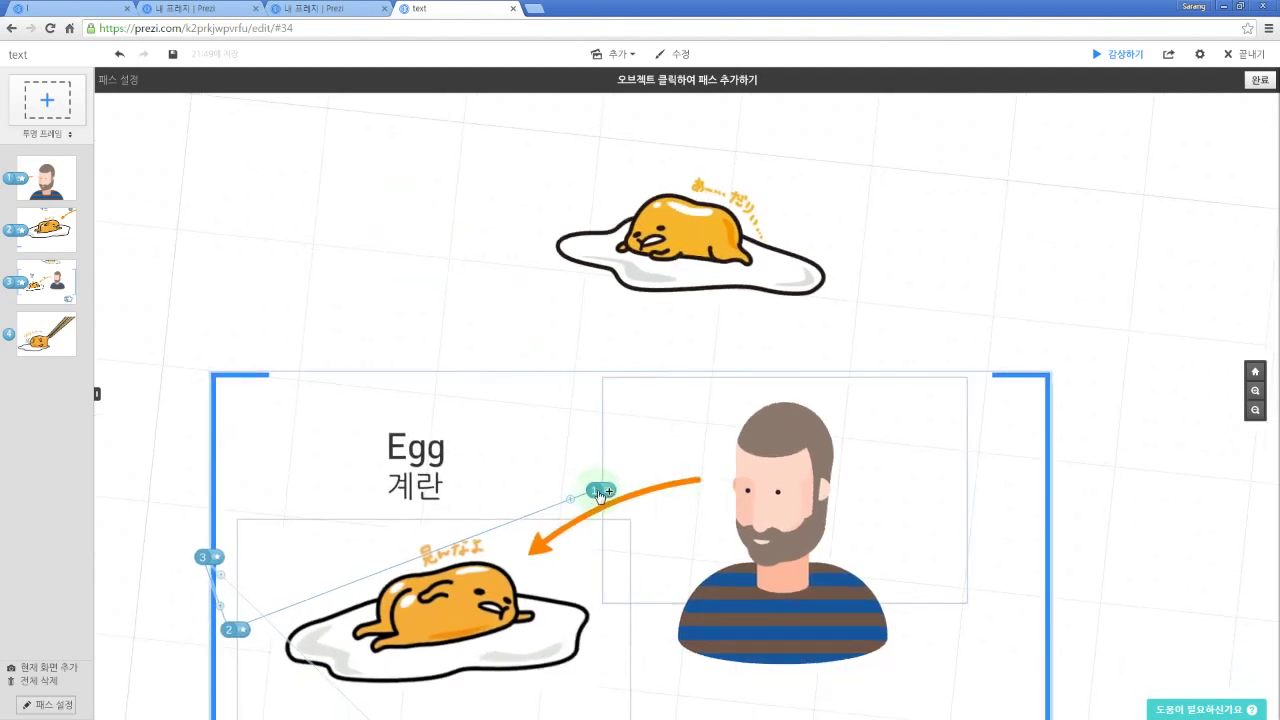
pyautogui.click(599, 494)
pyautogui.moveTo(599, 494); pyautogui.dragTo(455, 201)
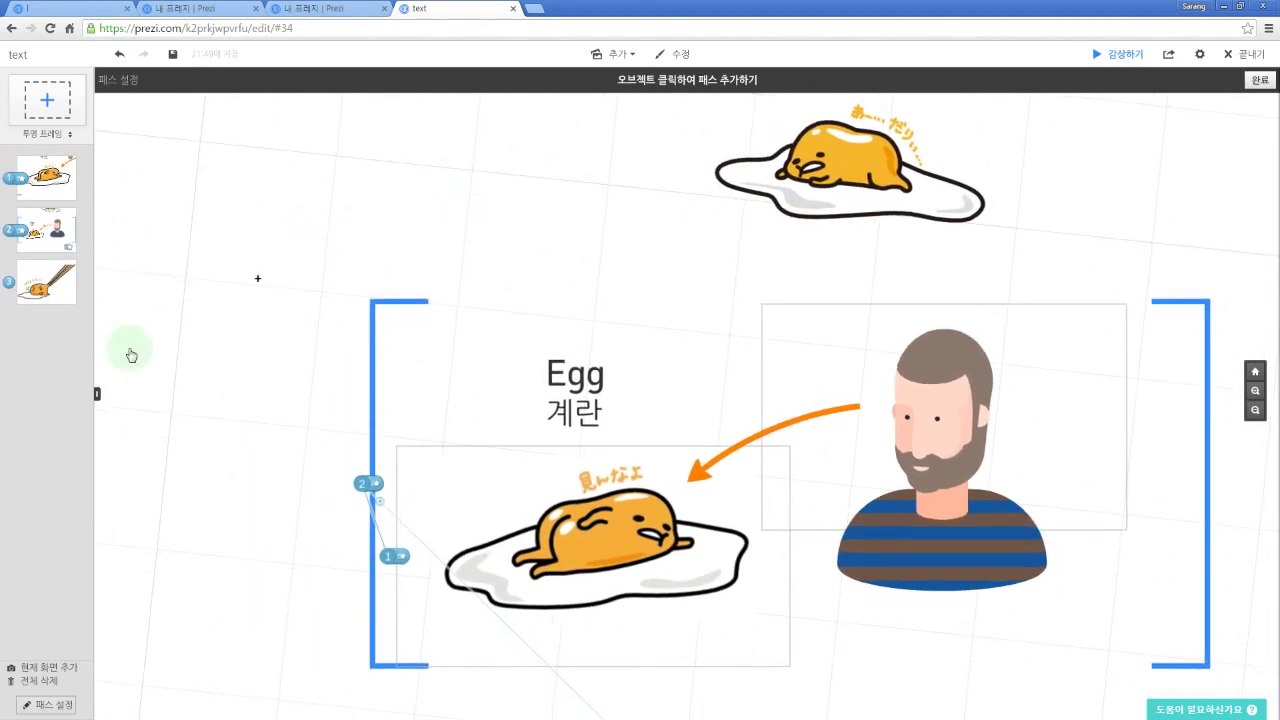
pyautogui.moveTo(5, 400); pyautogui.dragTo(43, 194)
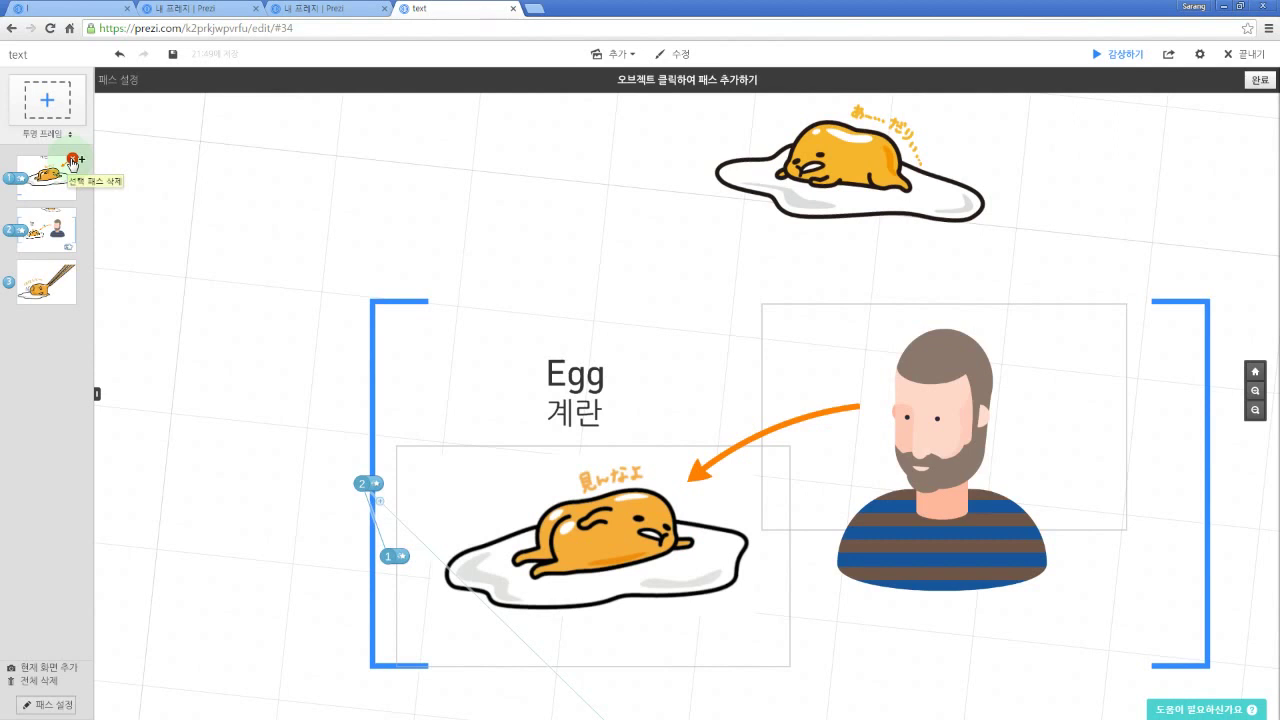
# Step: Delete three path steps with the red X, then undo the deletions with Ctrl+Z
pyautogui.click(72, 160)
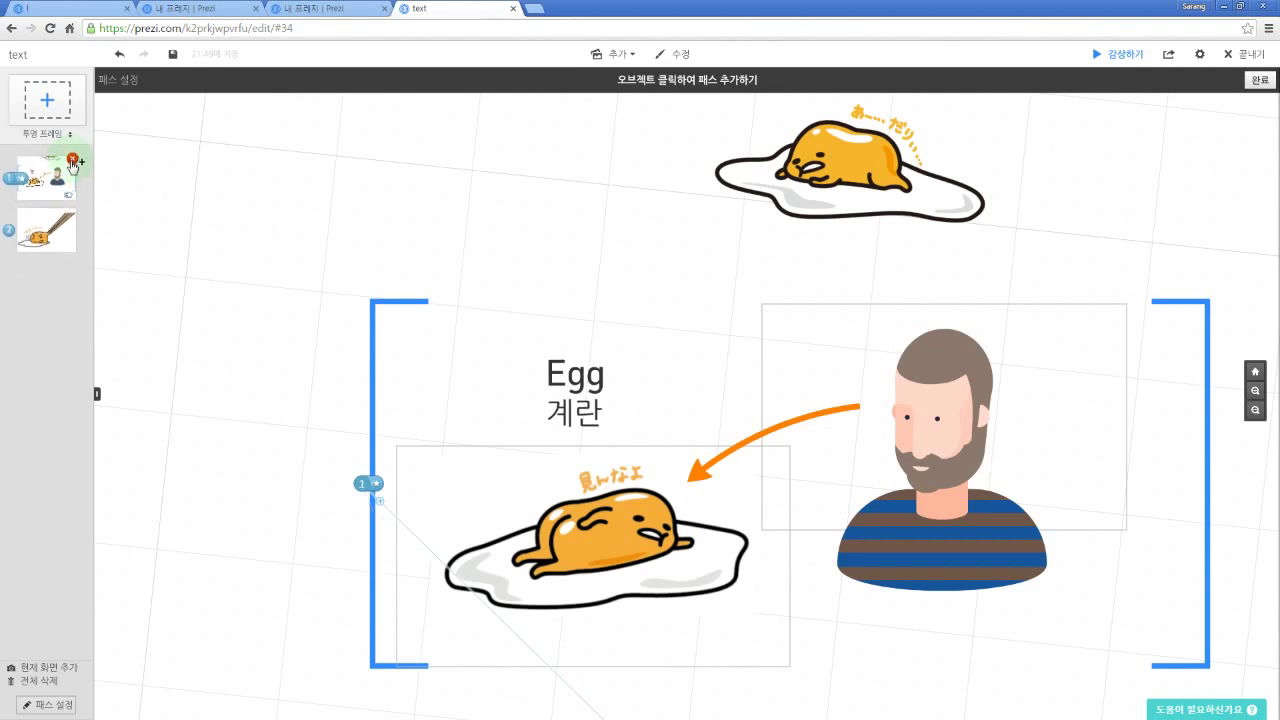
pyautogui.click(72, 160)
pyautogui.click(72, 160)
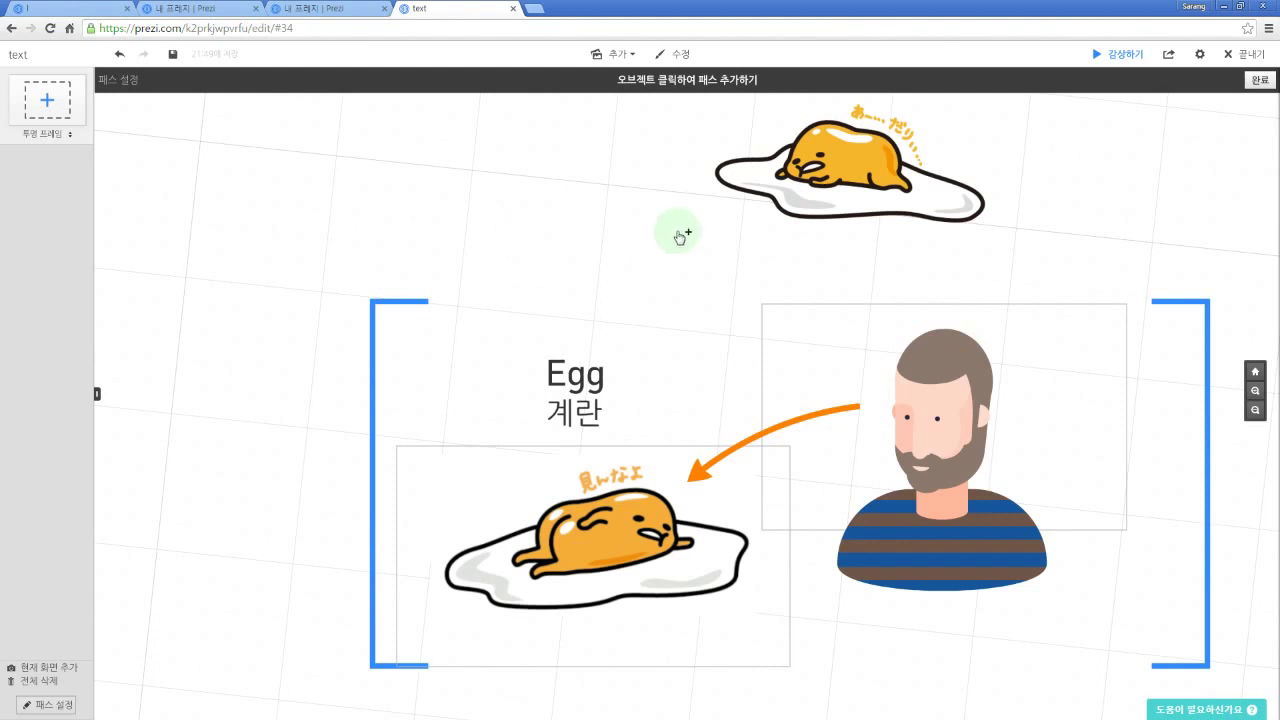
pyautogui.hotkey('ctrl', 'z')
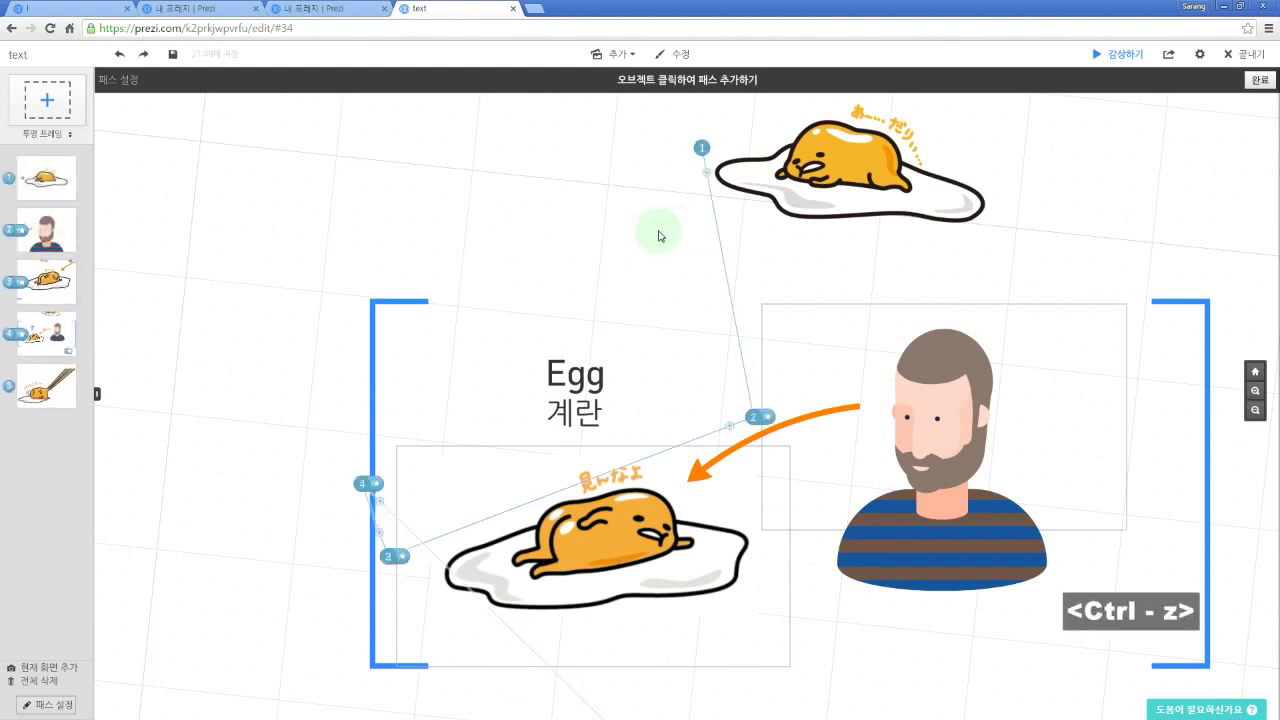
pyautogui.moveTo(570, 221); pyautogui.dragTo(420, 208)
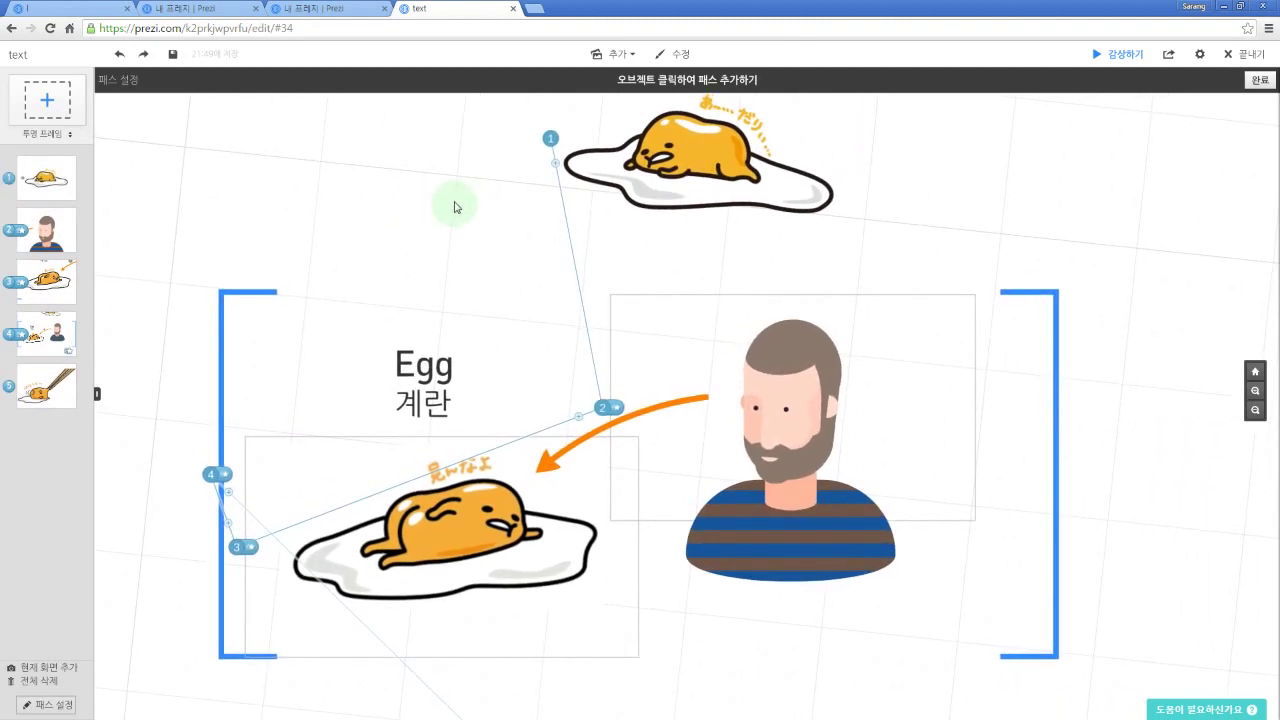
pyautogui.click(548, 139)
pyautogui.click(706, 177)
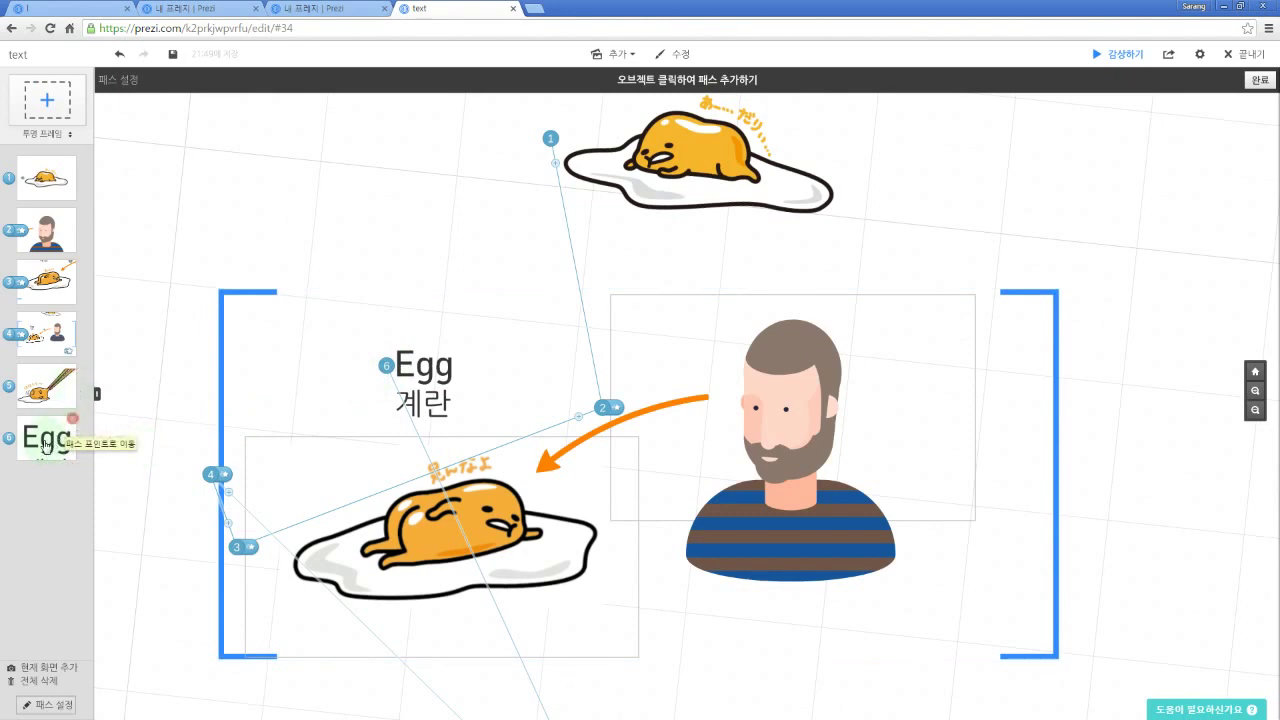
pyautogui.moveTo(46, 443); pyautogui.dragTo(30, 229)
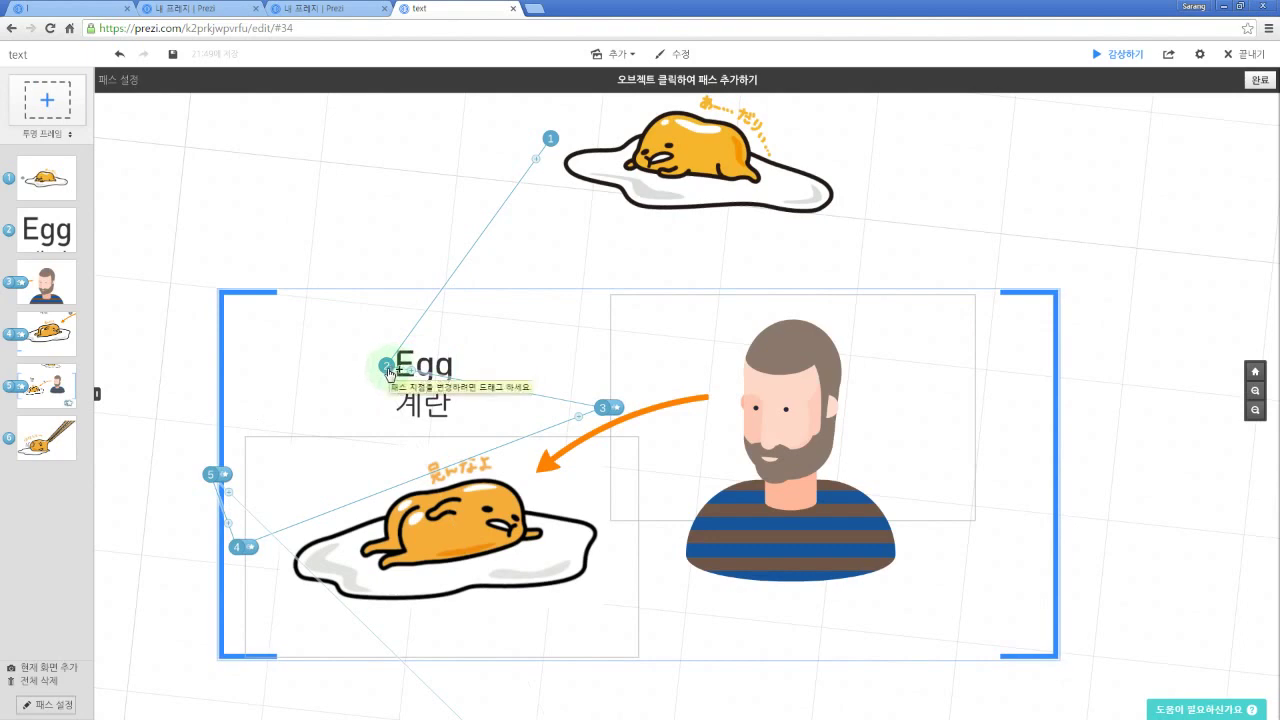
pyautogui.moveTo(390, 372); pyautogui.dragTo(368, 212)
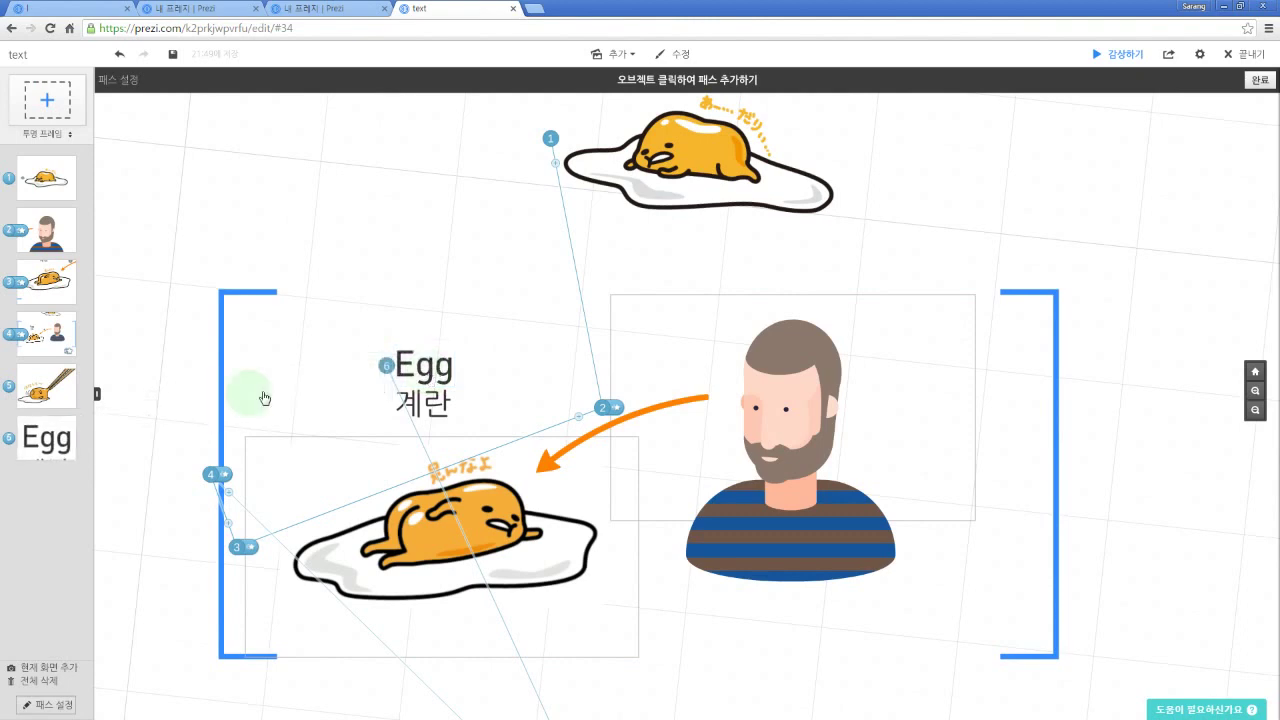
pyautogui.moveTo(44, 452); pyautogui.dragTo(37, 236)
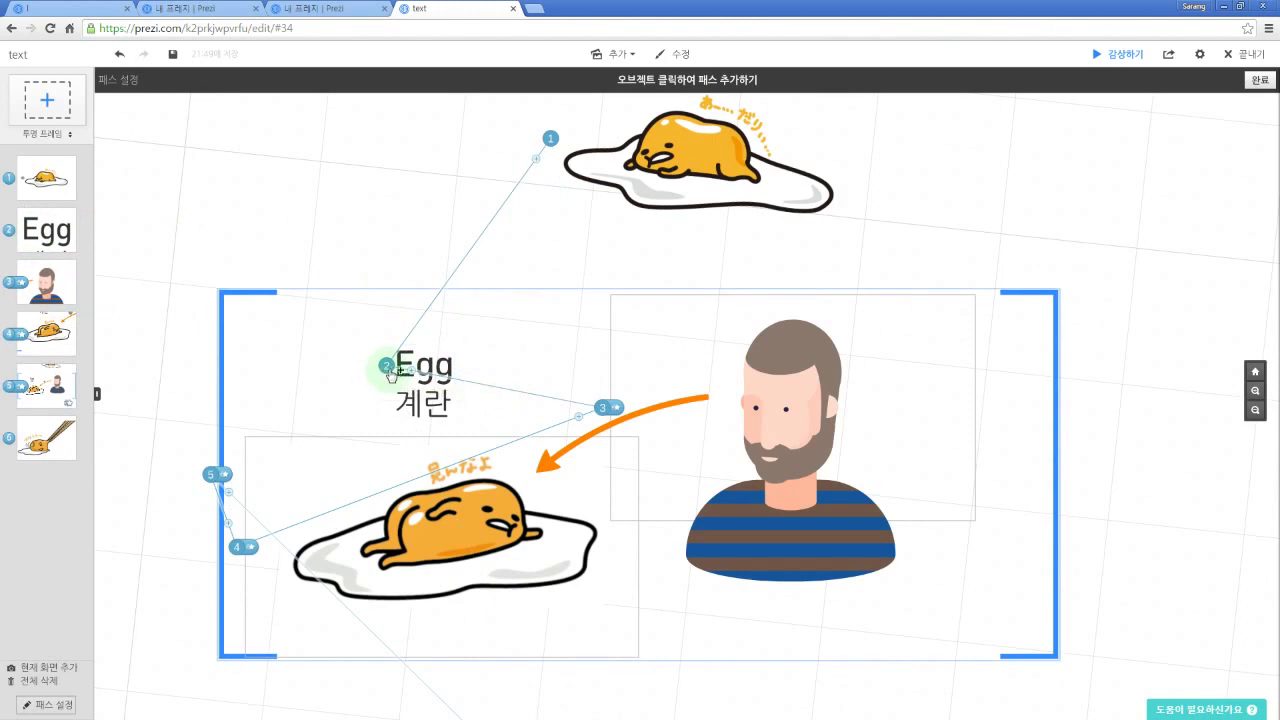
pyautogui.moveTo(388, 368); pyautogui.dragTo(373, 240)
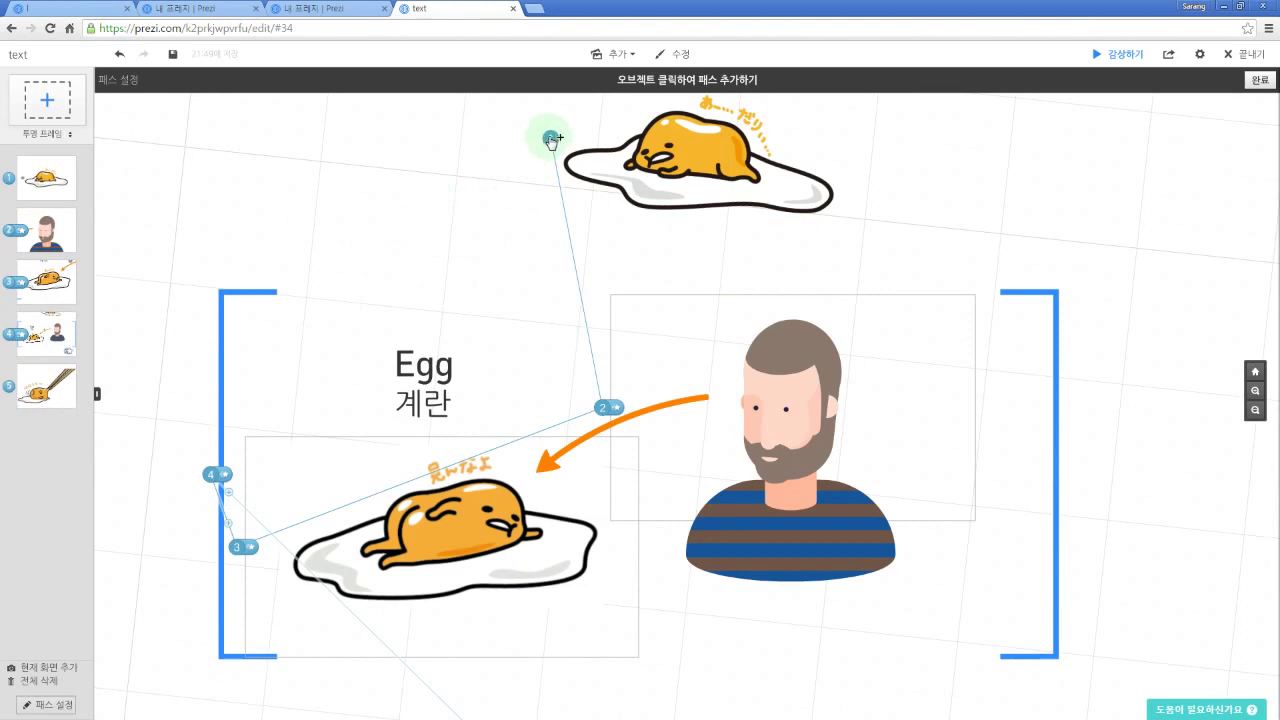
# Step: Bend the path line onto the Egg text to insert it as a path step
pyautogui.moveTo(551, 140); pyautogui.dragTo(521, 171)
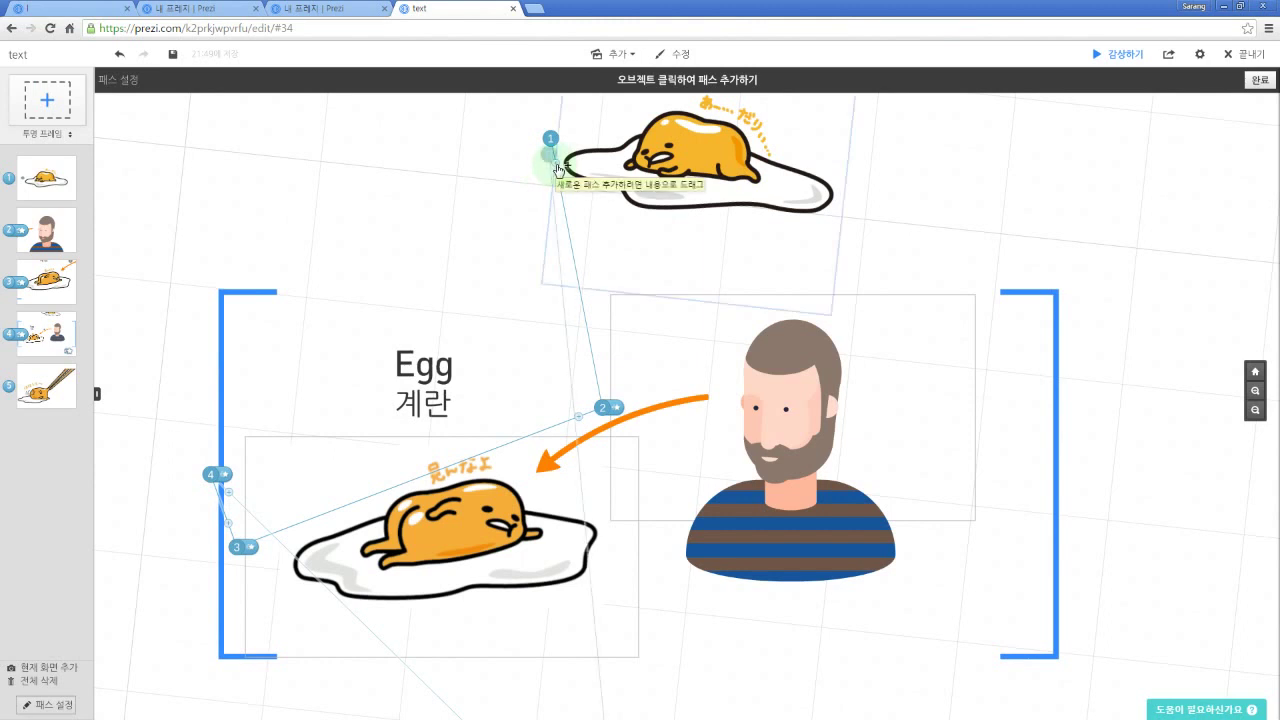
pyautogui.moveTo(558, 170); pyautogui.dragTo(857, 253)
pyautogui.moveTo(823, 315); pyautogui.dragTo(432, 368)
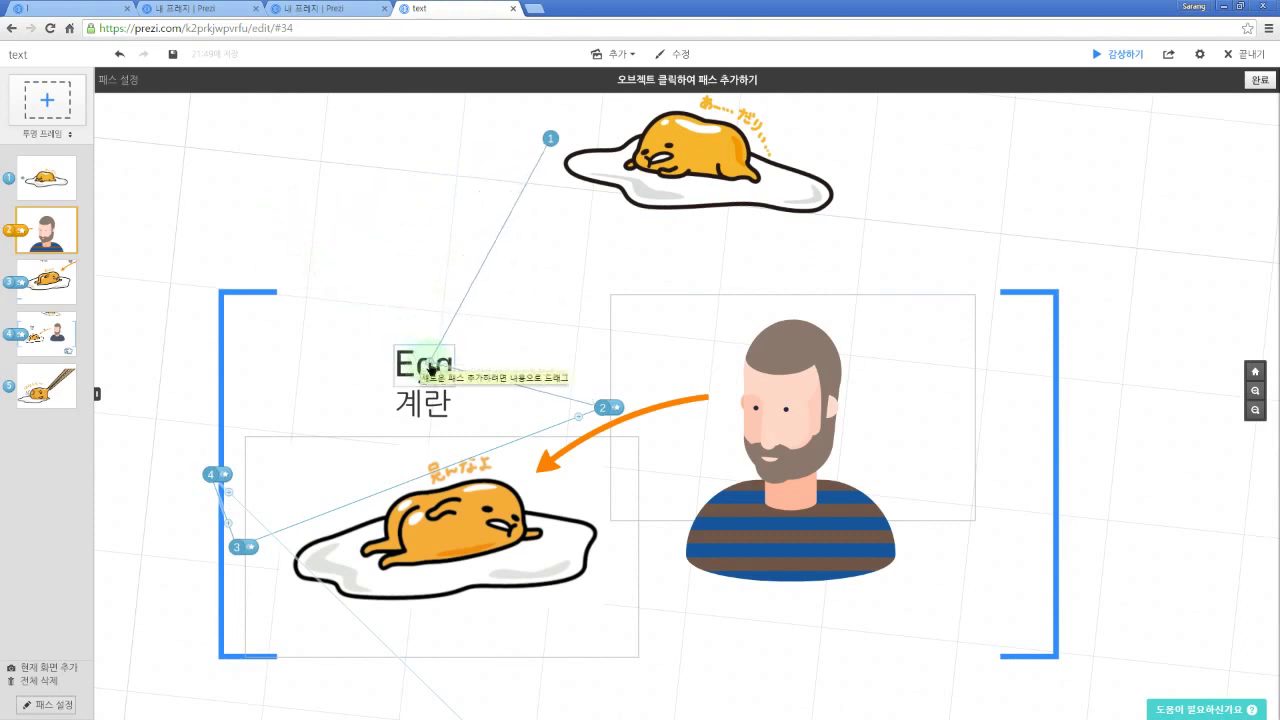
pyautogui.moveTo(431, 368); pyautogui.dragTo(431, 368)
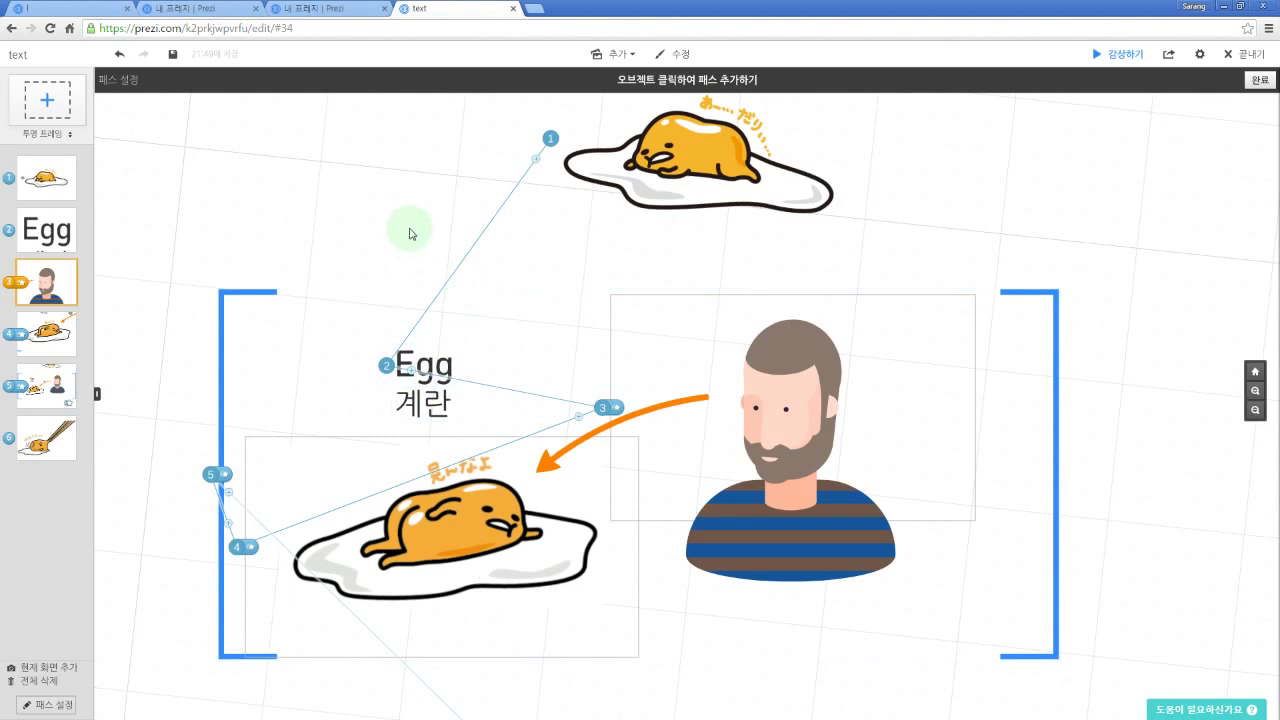
# Step: Re-add the top egg as step 1 and insert 계란 right after it
pyautogui.moveTo(548, 139); pyautogui.dragTo(423, 177)
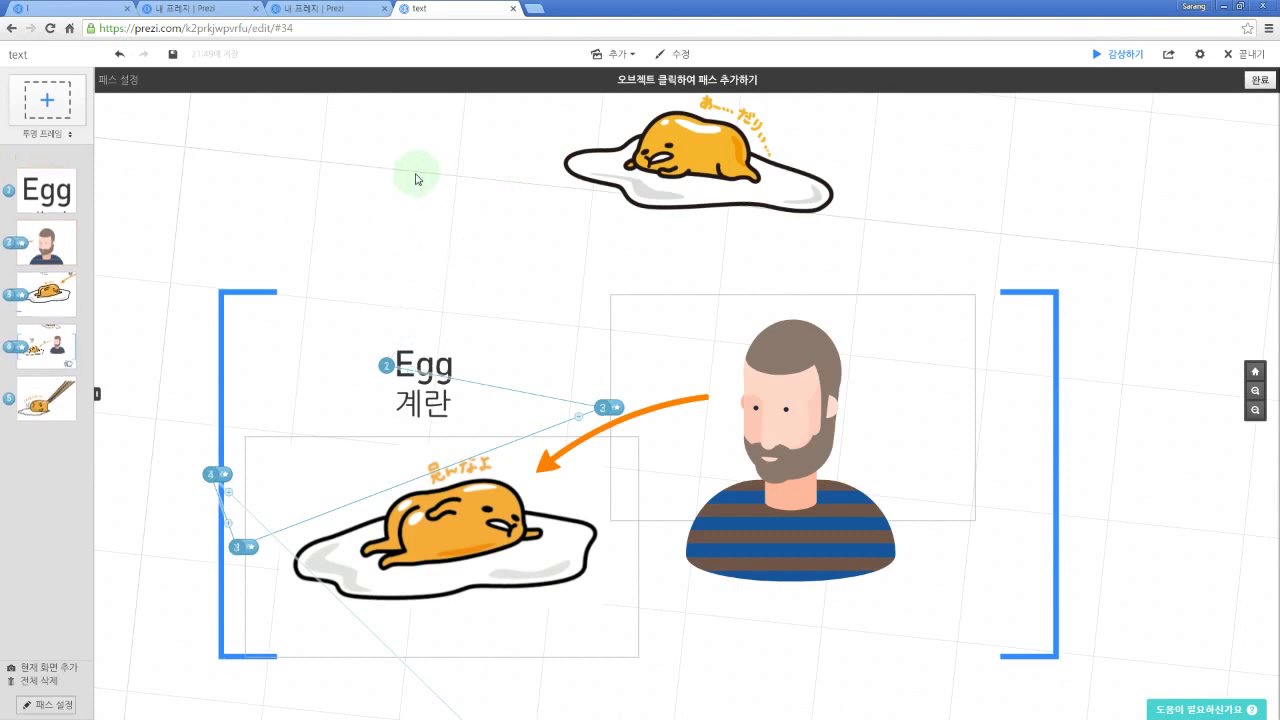
pyautogui.click(690, 178)
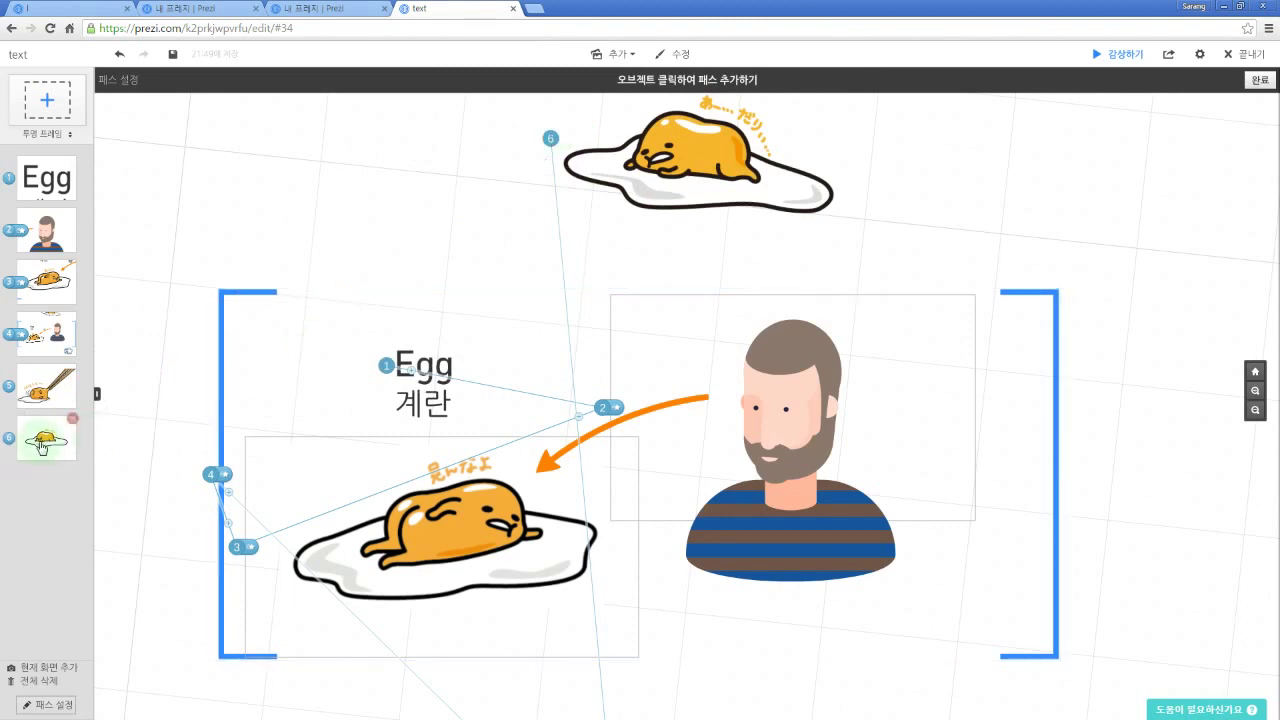
pyautogui.moveTo(42, 447); pyautogui.dragTo(160, 212)
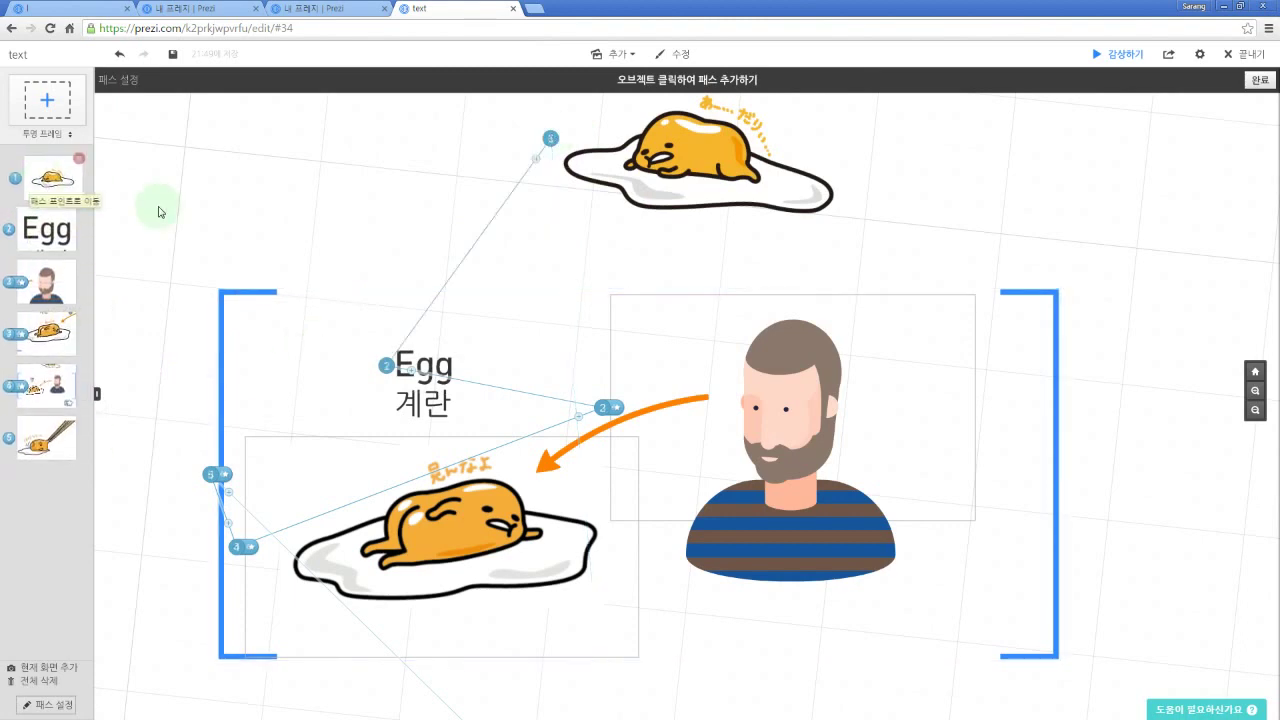
pyautogui.moveTo(552, 142); pyautogui.dragTo(300, 153)
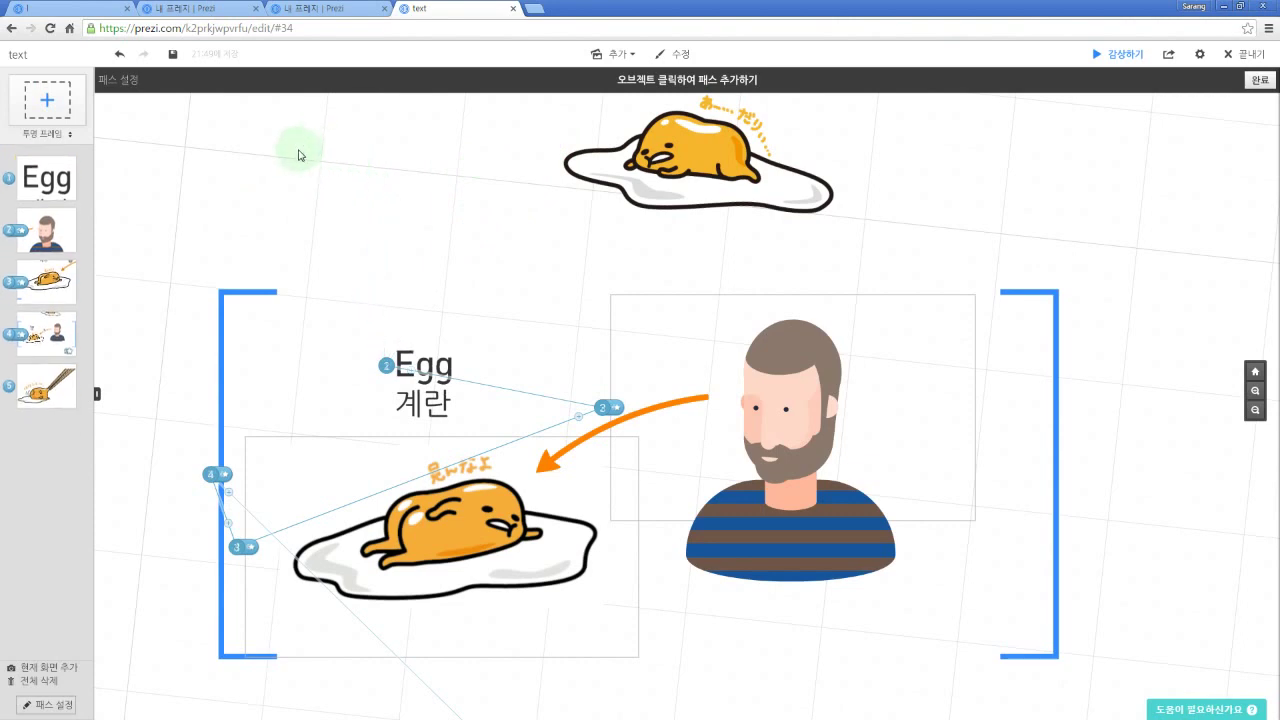
pyautogui.click(588, 183)
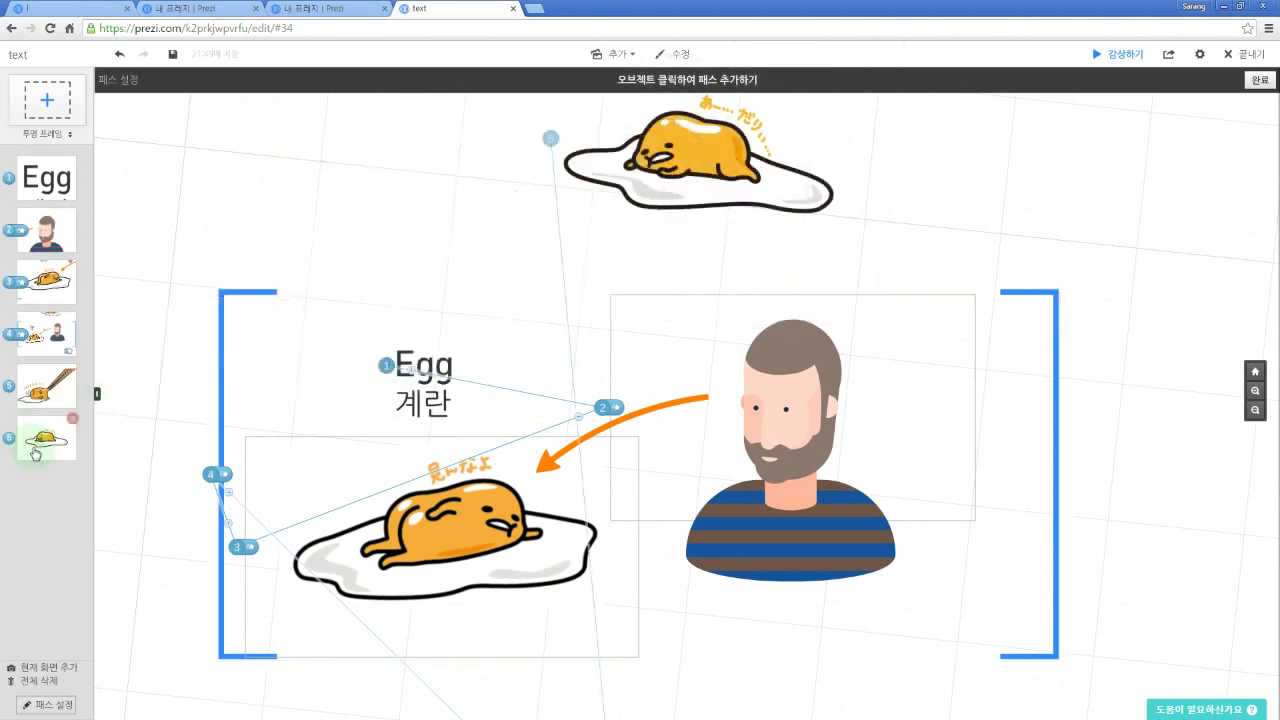
pyautogui.moveTo(40, 325); pyautogui.dragTo(46, 172)
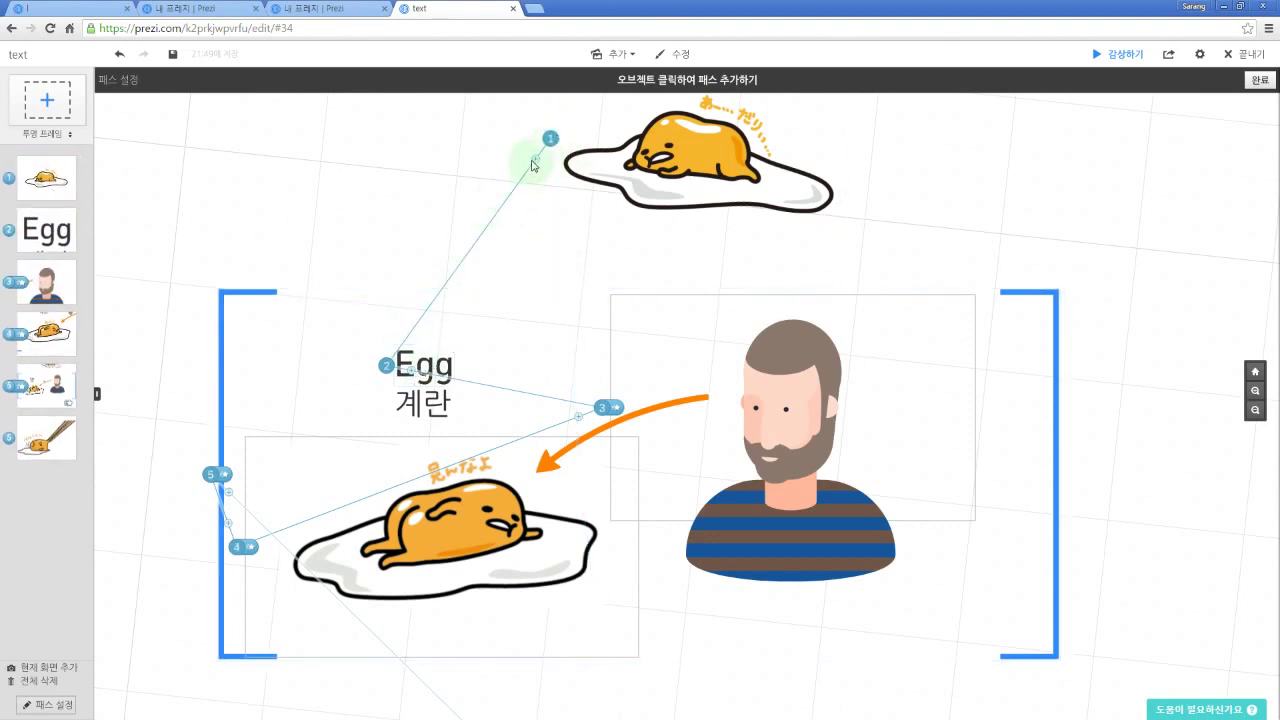
pyautogui.moveTo(538, 165); pyautogui.dragTo(437, 405)
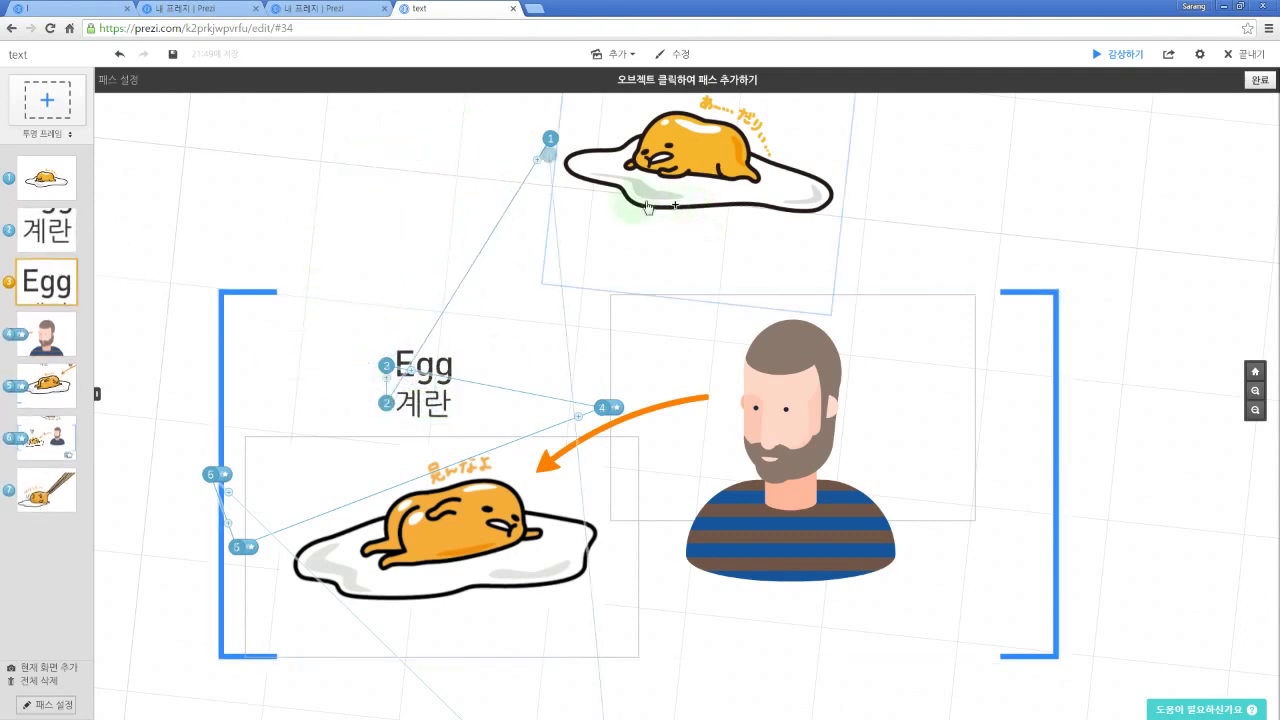
pyautogui.moveTo(474, 189); pyautogui.dragTo(405, 215)
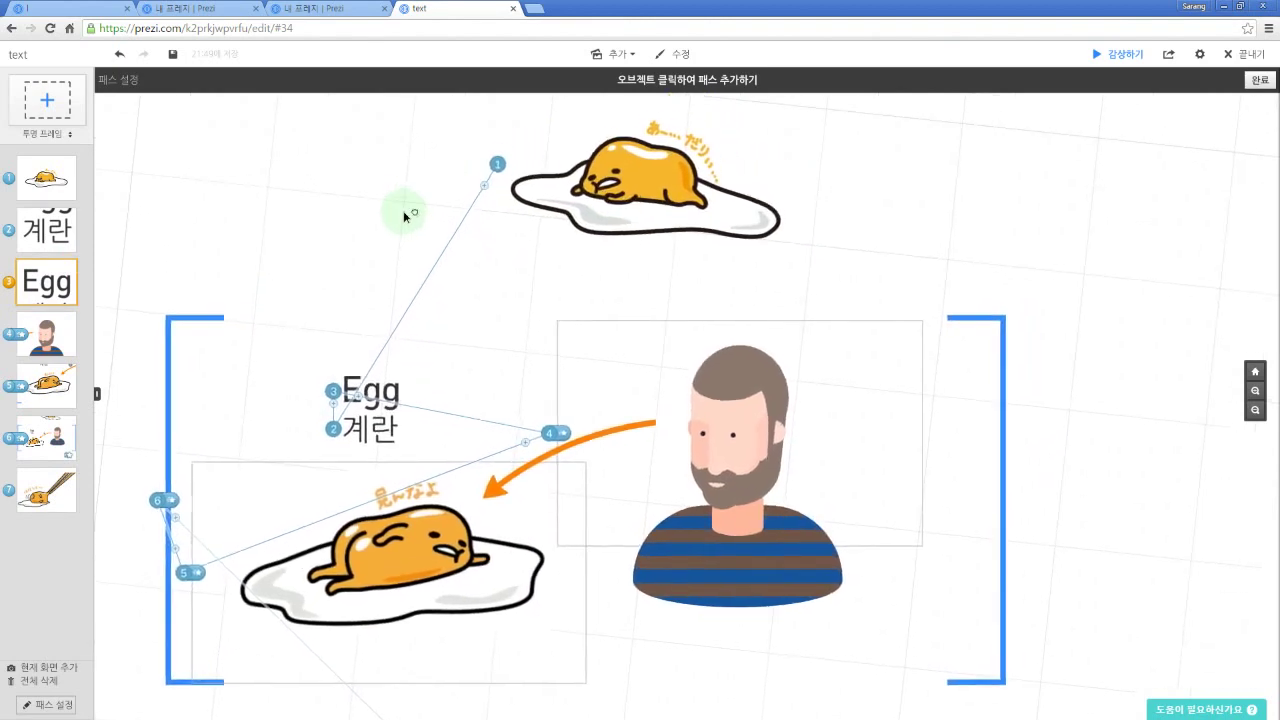
# Step: Present the seven-step path, advancing through to the chopsticks egg
pyautogui.press('space')
pyautogui.press('Right')
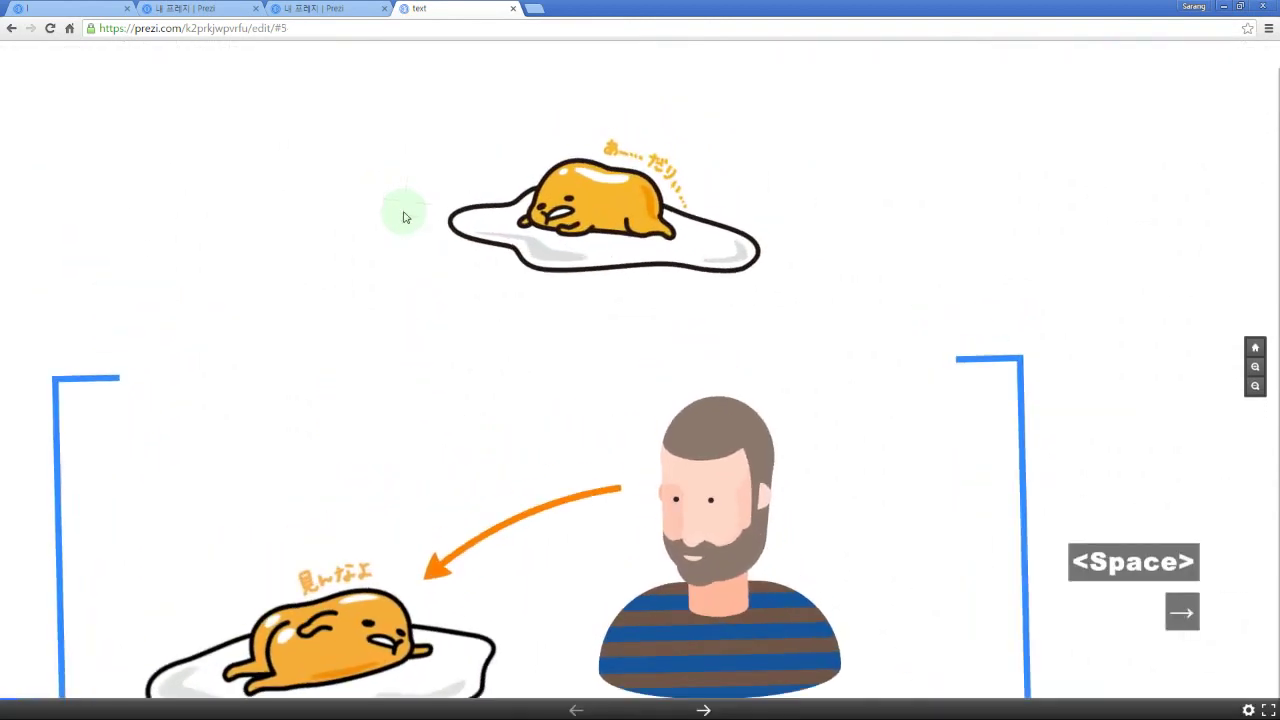
pyautogui.press('Right')
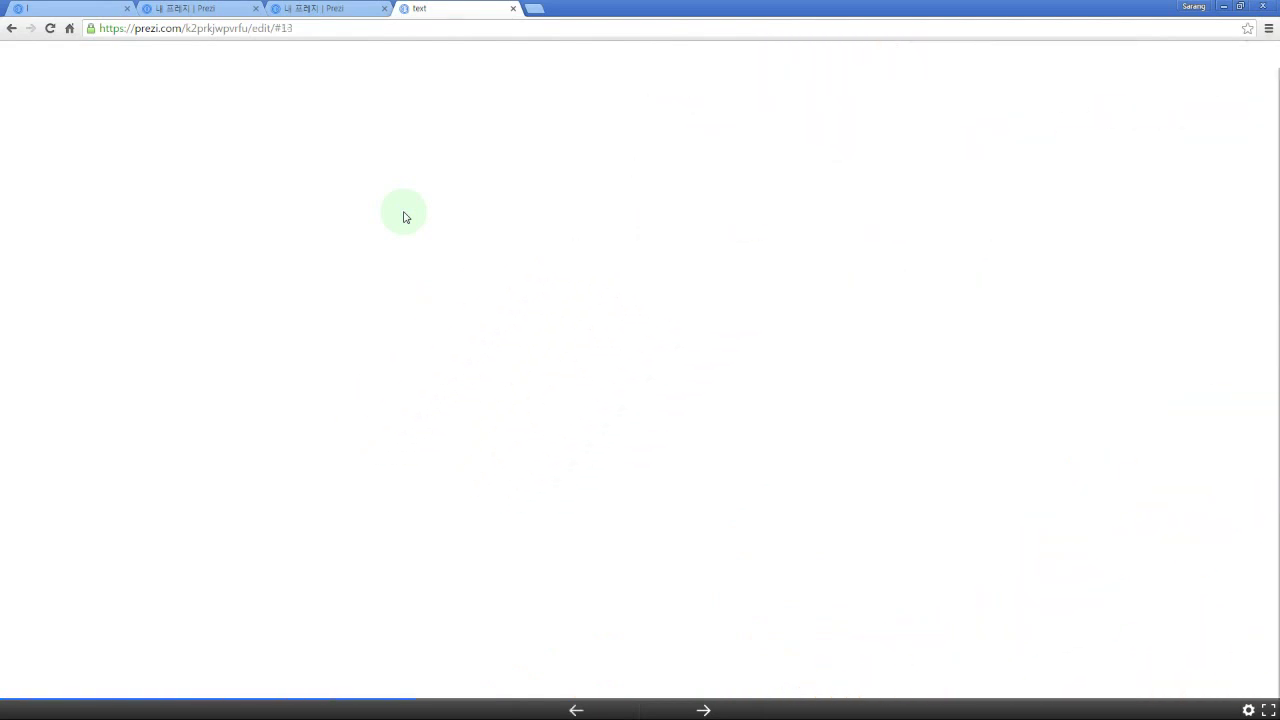
pyautogui.press('Right')
pyautogui.press('Right')
pyautogui.press('Right')
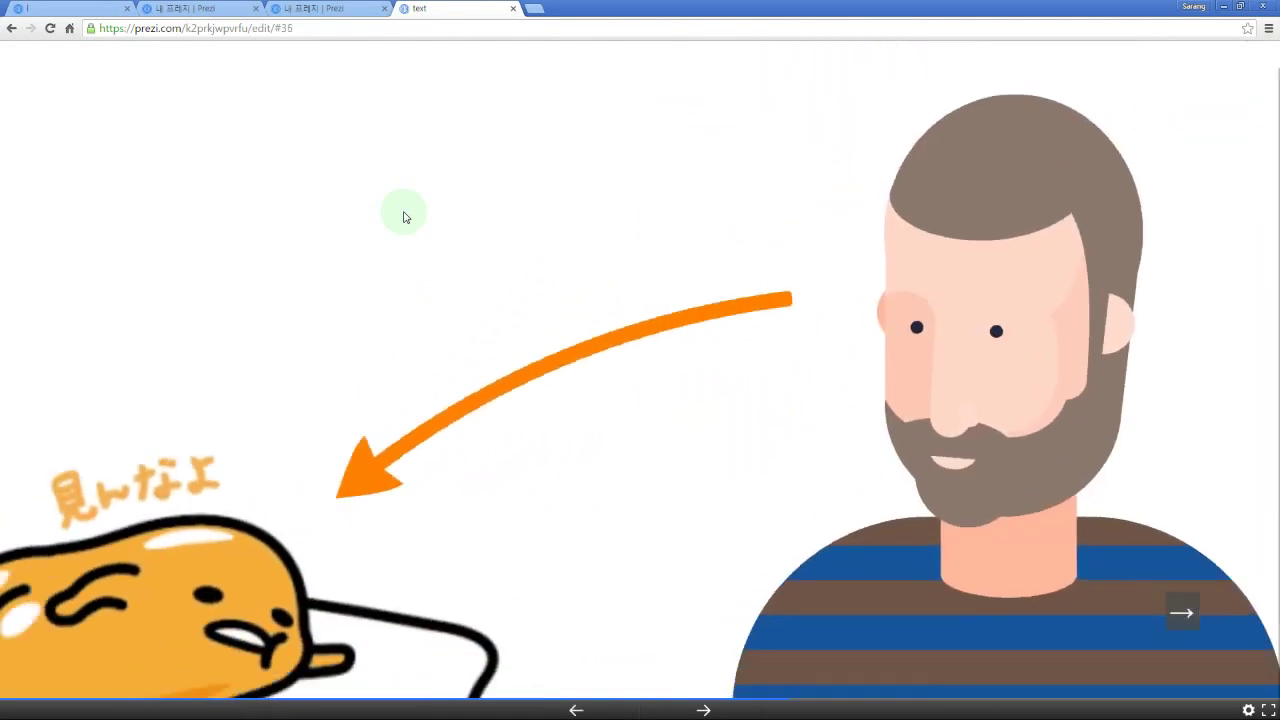
pyautogui.press('Right')
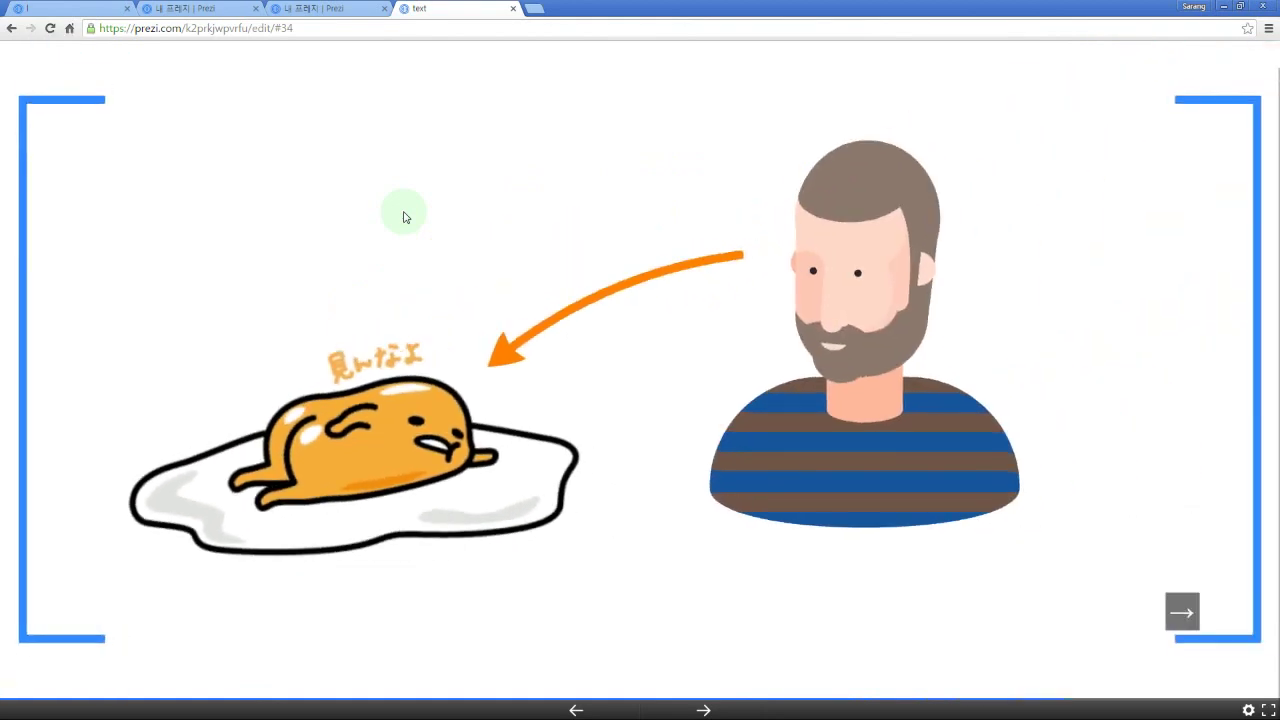
pyautogui.press('Right')
pyautogui.press('Right')
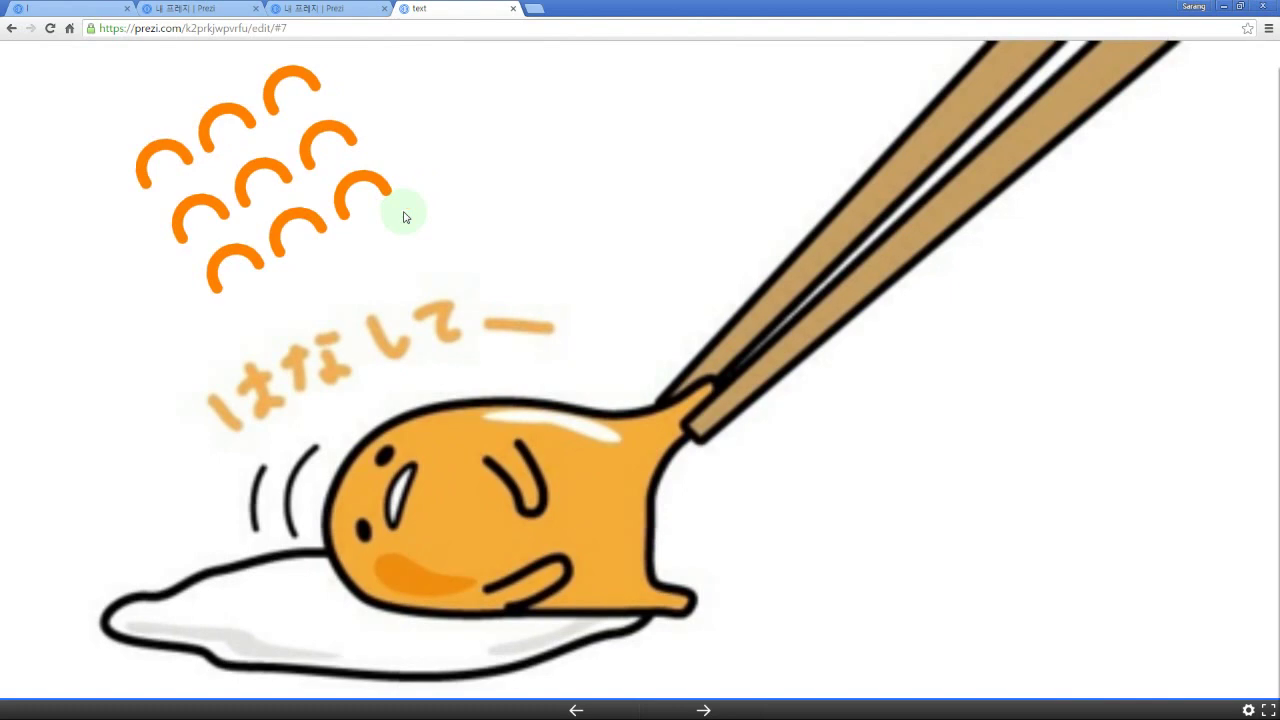
pyautogui.press('Right')
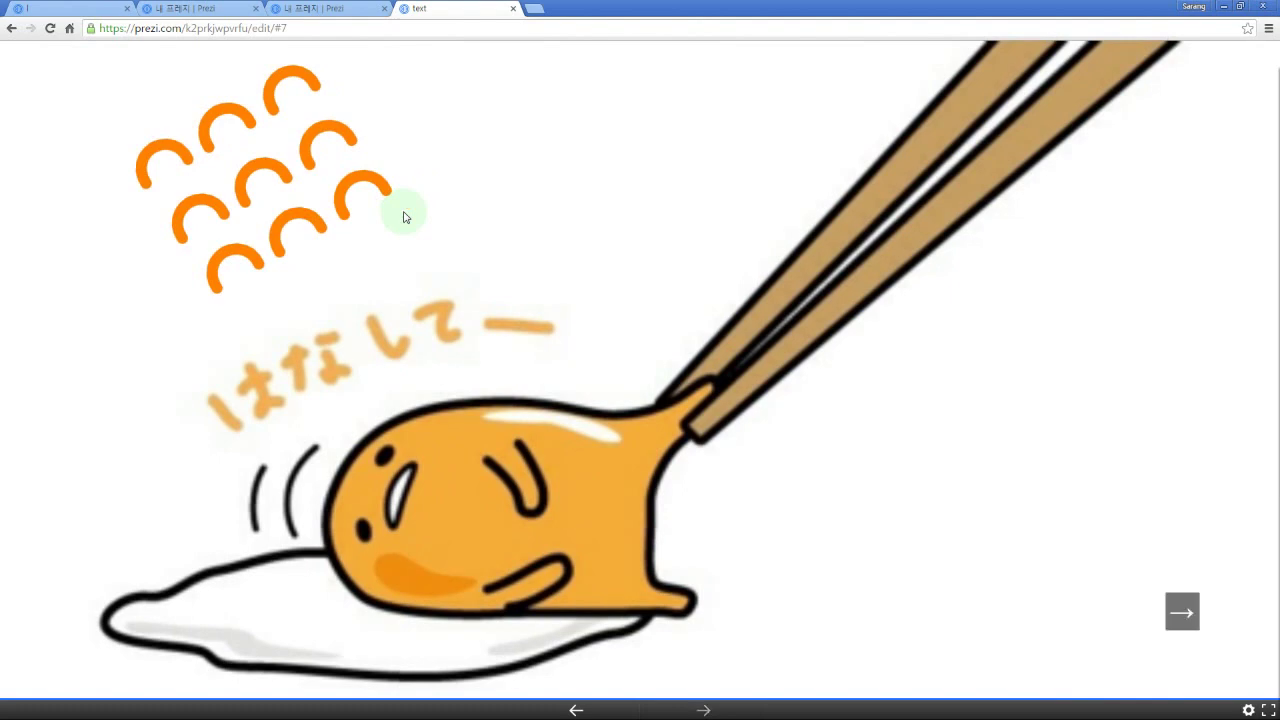
# Step: Zoom out around the chopsticks egg, then exit present mode with Esc
pyautogui.scroll(-1, 565, 237)
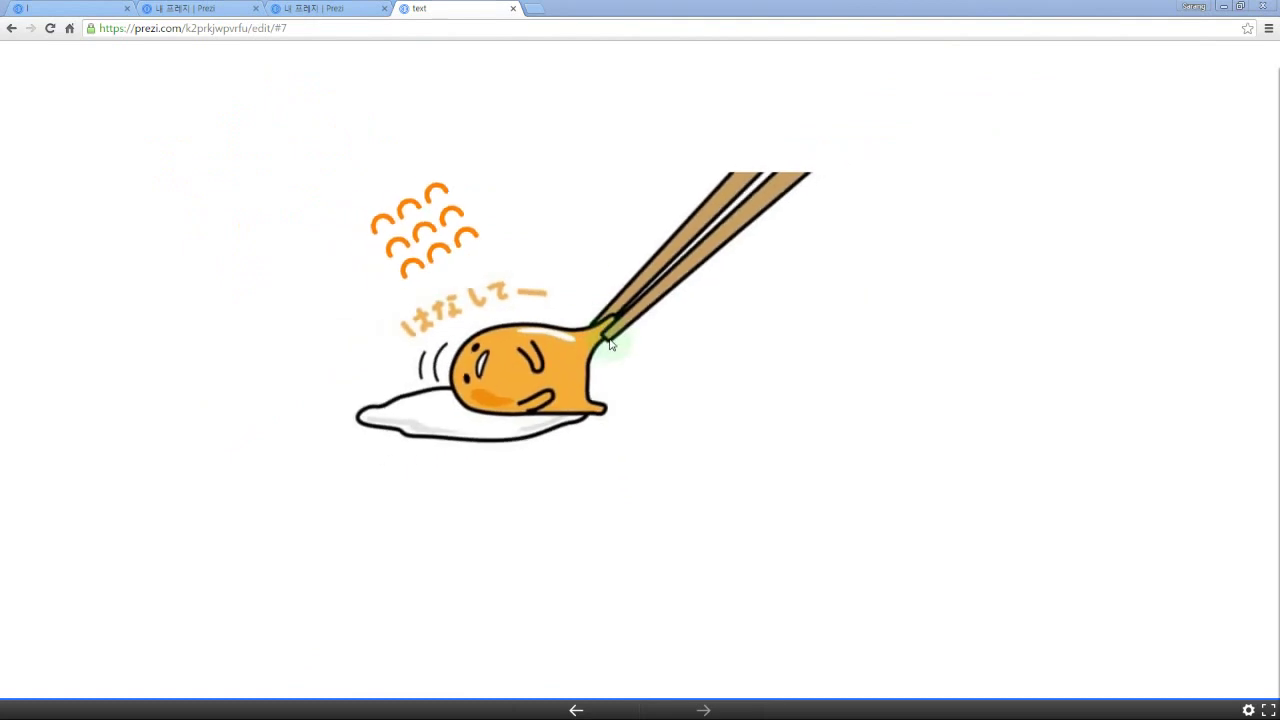
pyautogui.moveTo(600, 240)
pyautogui.mouseDown()
pyautogui.moveTo(600, 334)
pyautogui.moveTo(580, 369)
pyautogui.mouseUp()
pyautogui.scroll(-2, 600, 332)
pyautogui.scroll(-2, 600, 329)
pyautogui.scroll(-1, 582, 366)
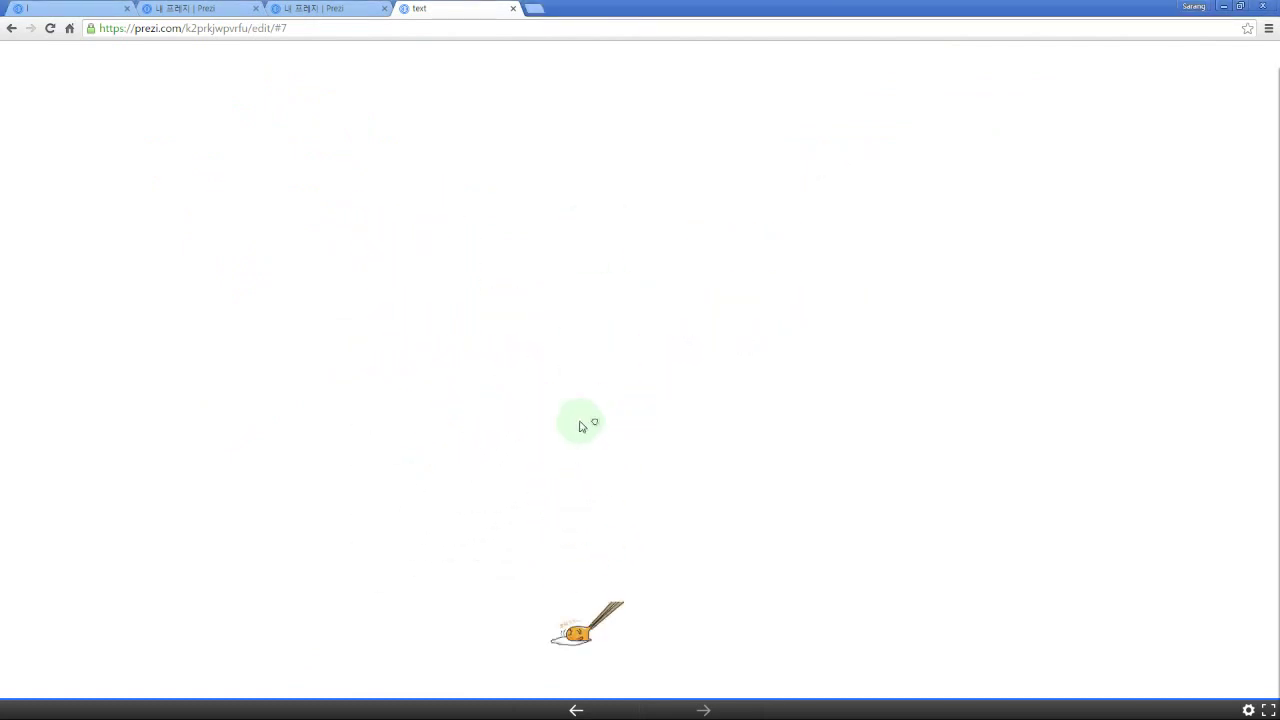
pyautogui.press('Escape')
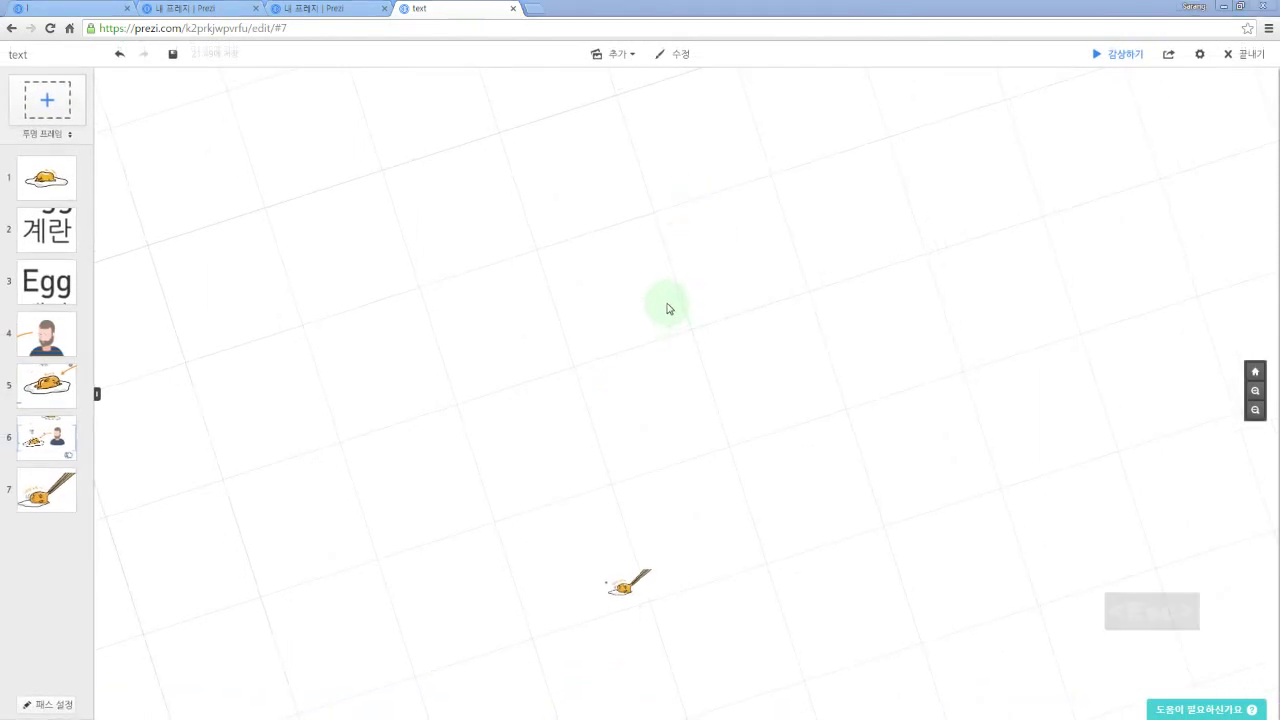
pyautogui.moveTo(668, 306); pyautogui.dragTo(680, 380)
pyautogui.scroll(-1, 629, 317)
pyautogui.scroll(-3, 629, 317)
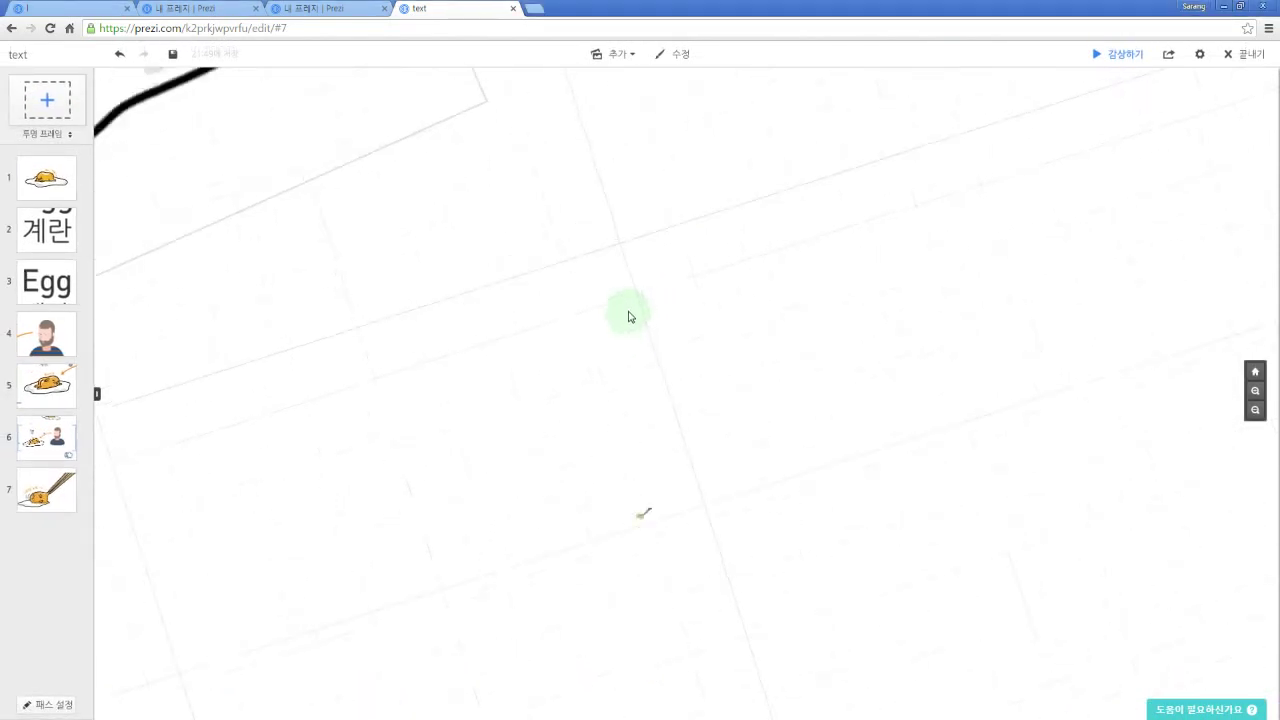
pyautogui.moveTo(692, 228); pyautogui.dragTo(757, 409)
pyautogui.scroll(-2, 857, 307)
pyautogui.moveTo(606, 208); pyautogui.dragTo(600, 345)
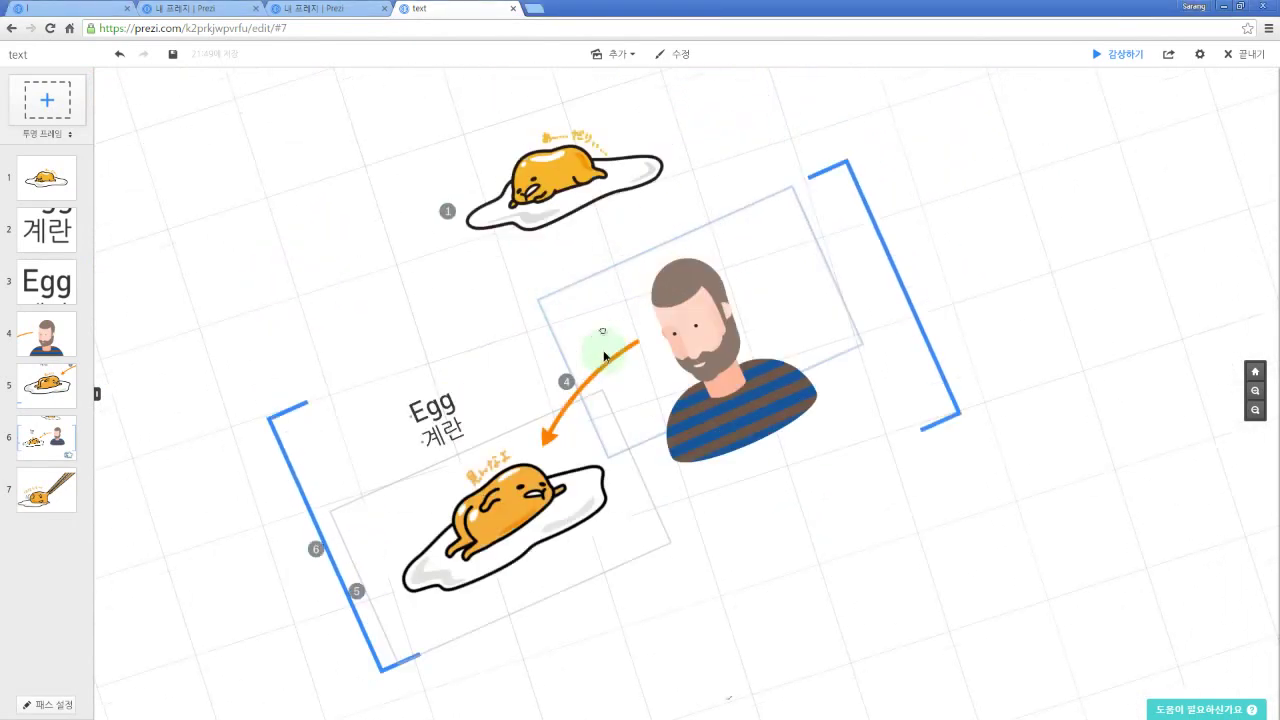
pyautogui.press('space')
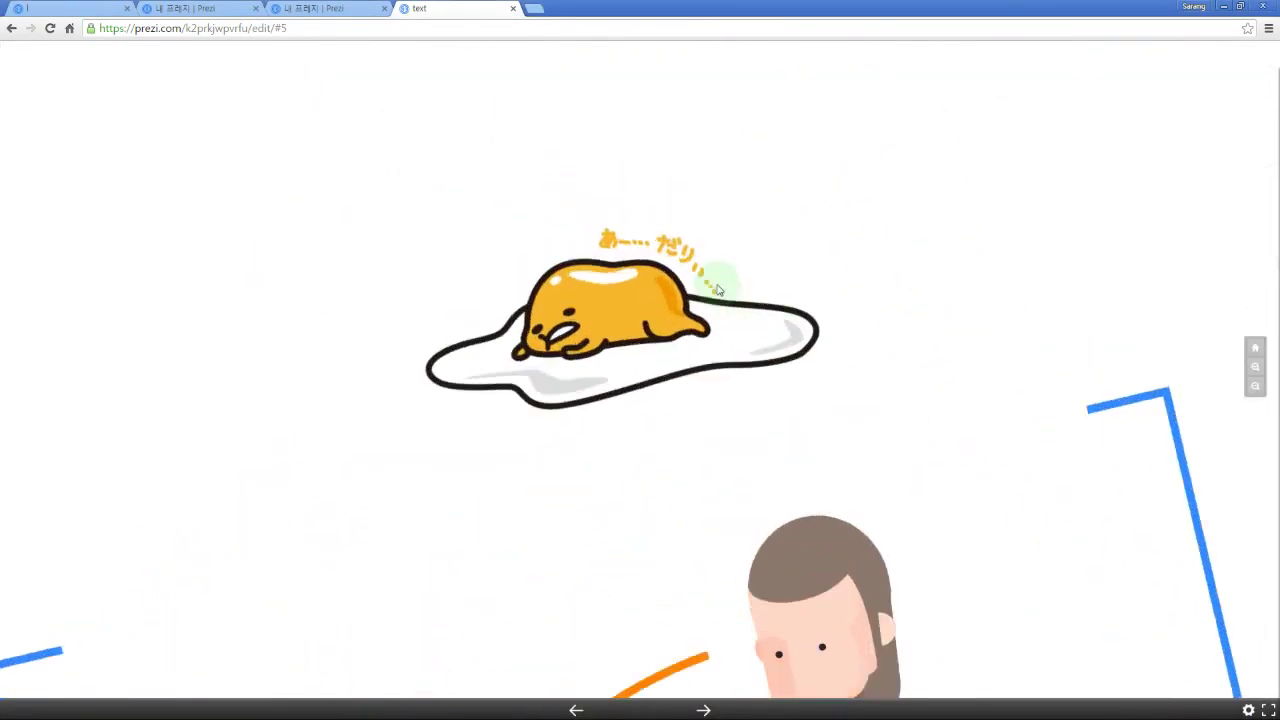
pyautogui.press('space')
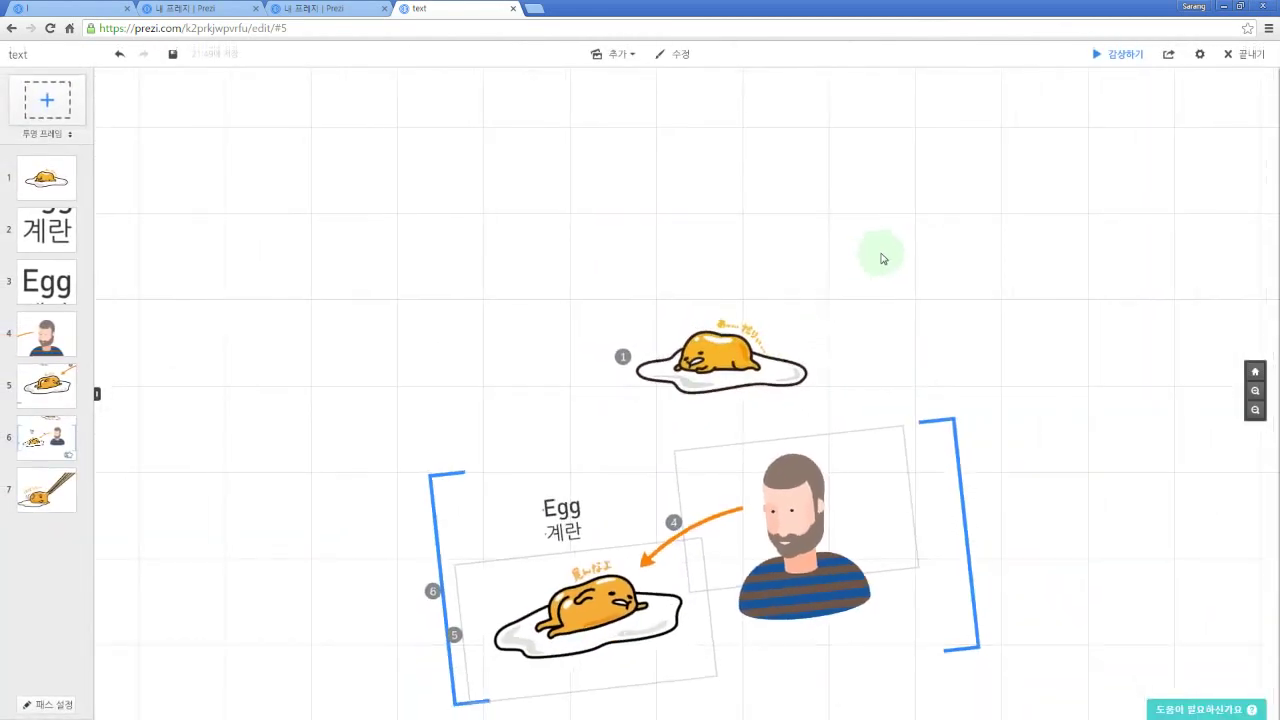
# Step: From the presentation settings, open the Keyboard Shortcuts help article in a new tab
pyautogui.click(1200, 56)
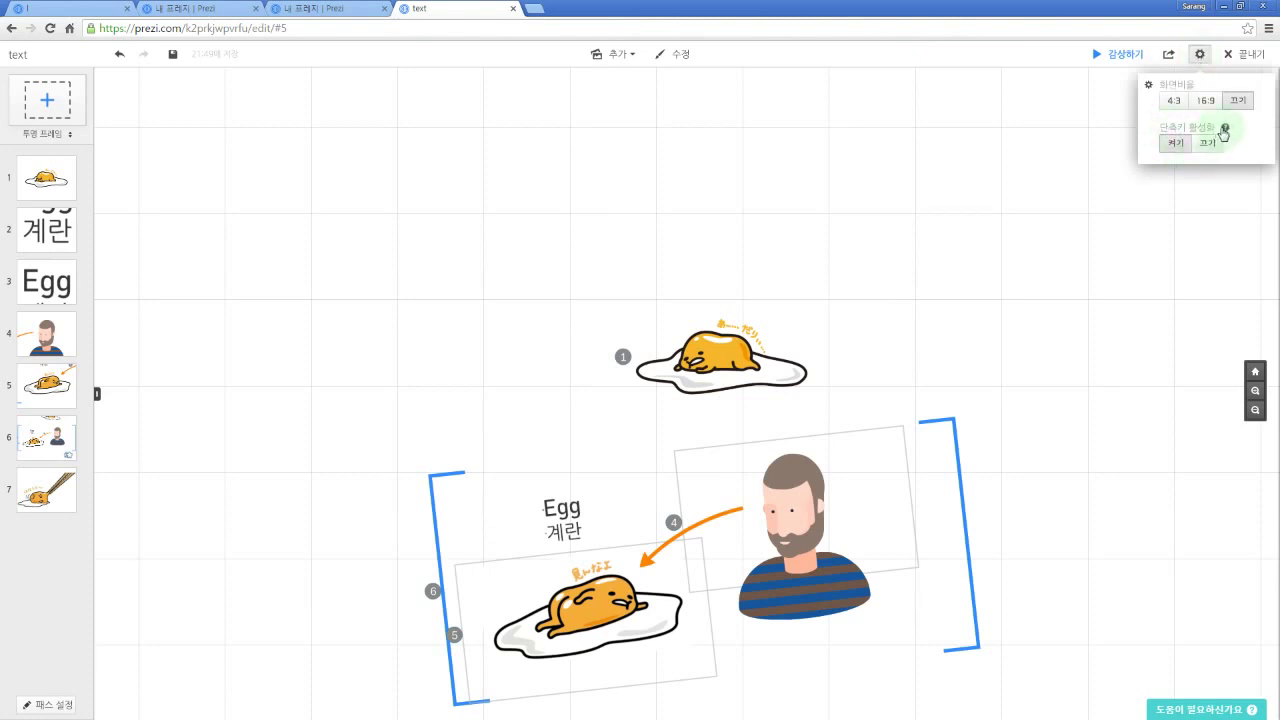
pyautogui.click(1225, 128)
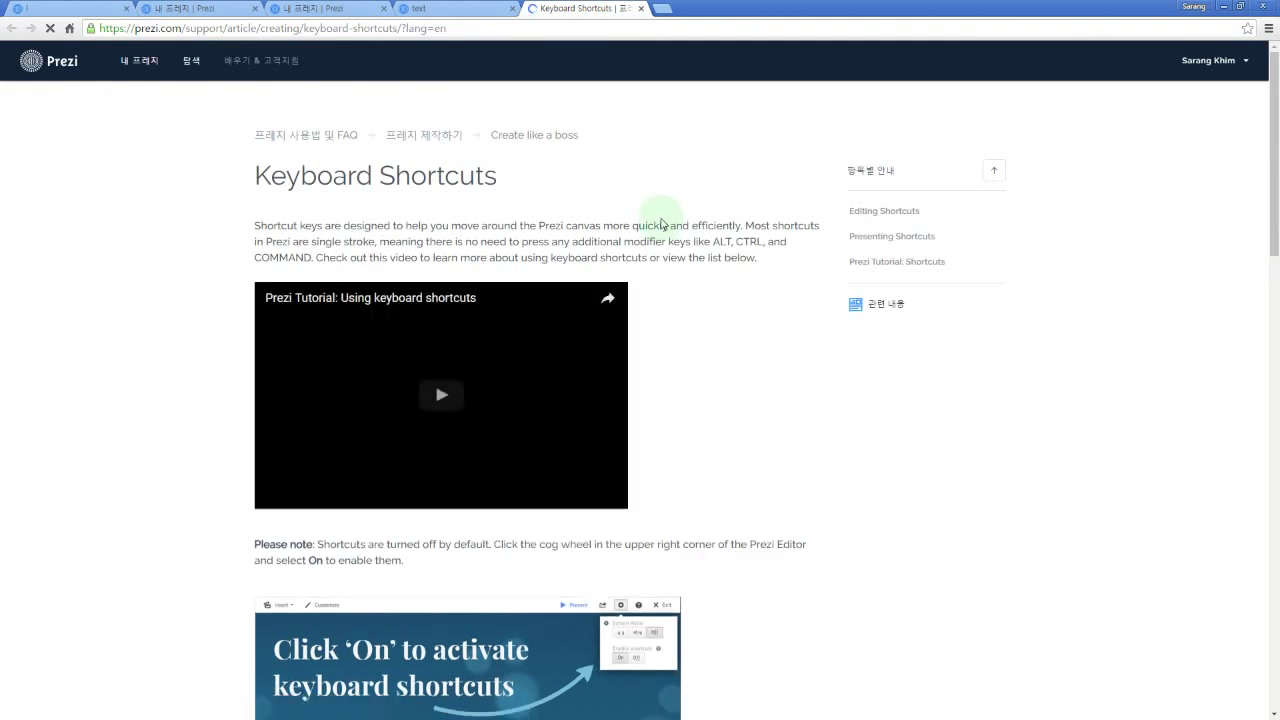
# Step: Read through the Editing and Presenting Shortcuts lists, then return to the 'text' editor tab
pyautogui.scroll(-3, 705, 314)
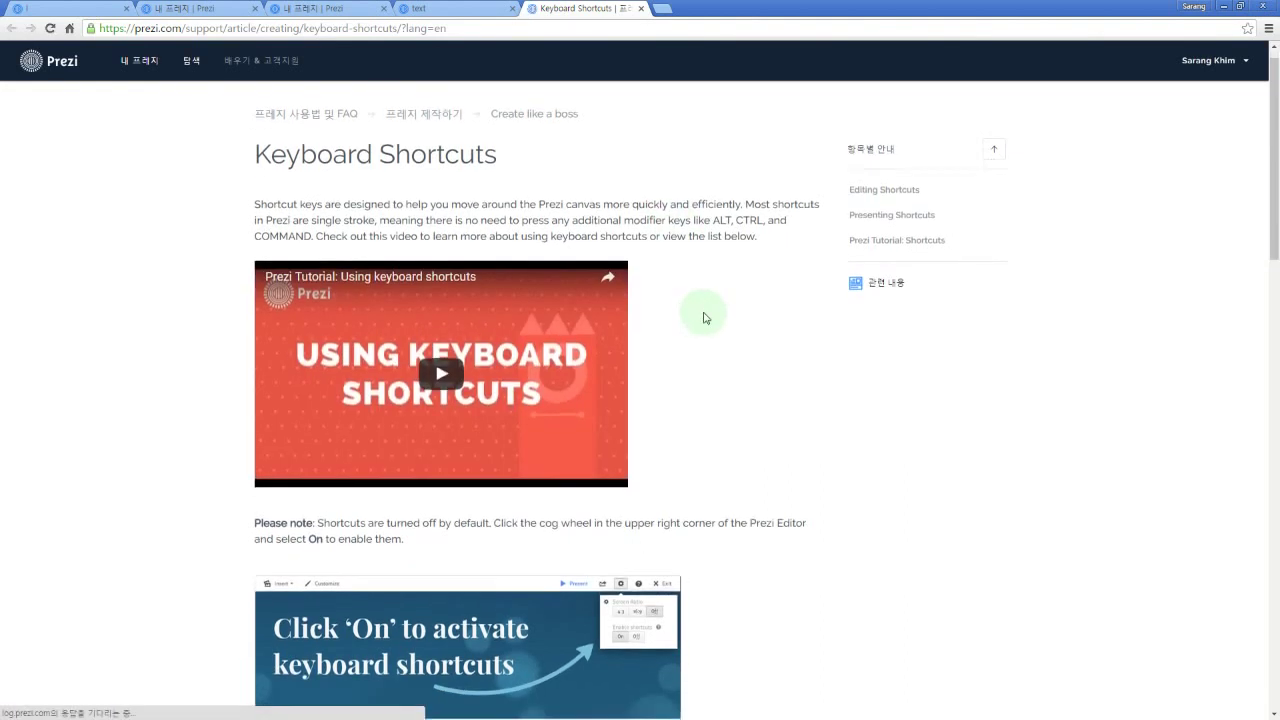
pyautogui.scroll(-3, 707, 312)
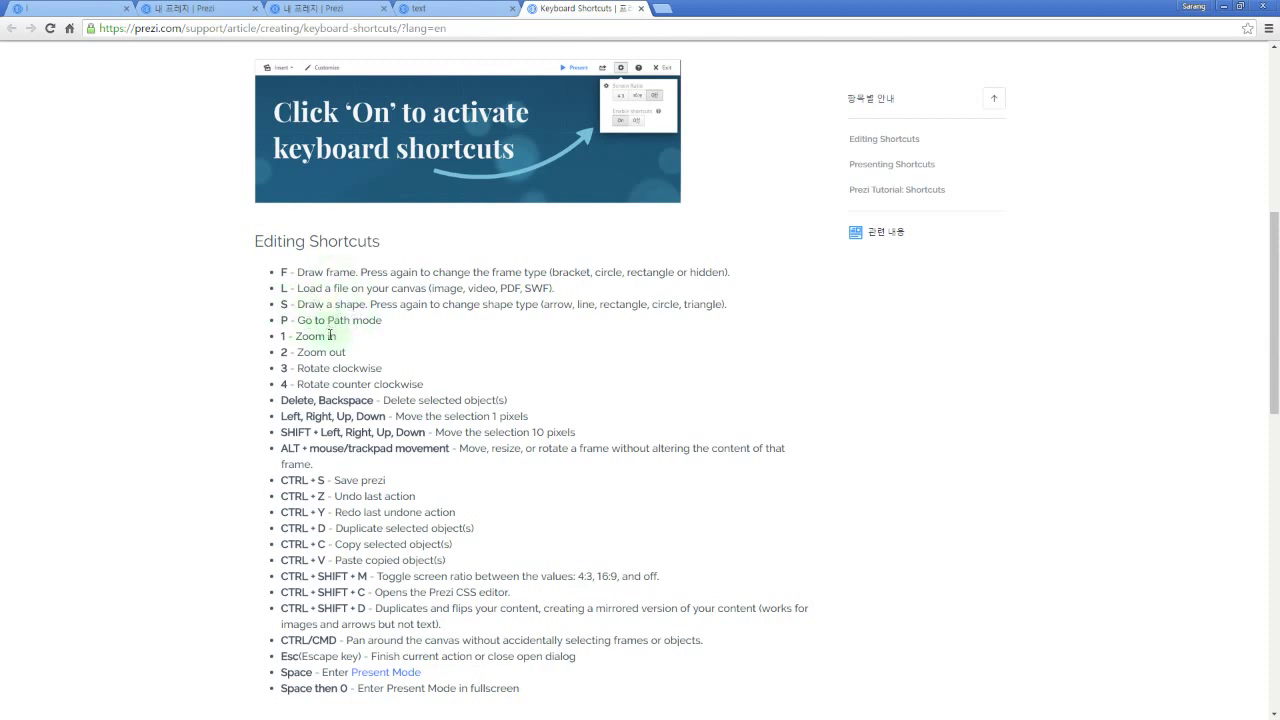
pyautogui.scroll(-1, 360, 395)
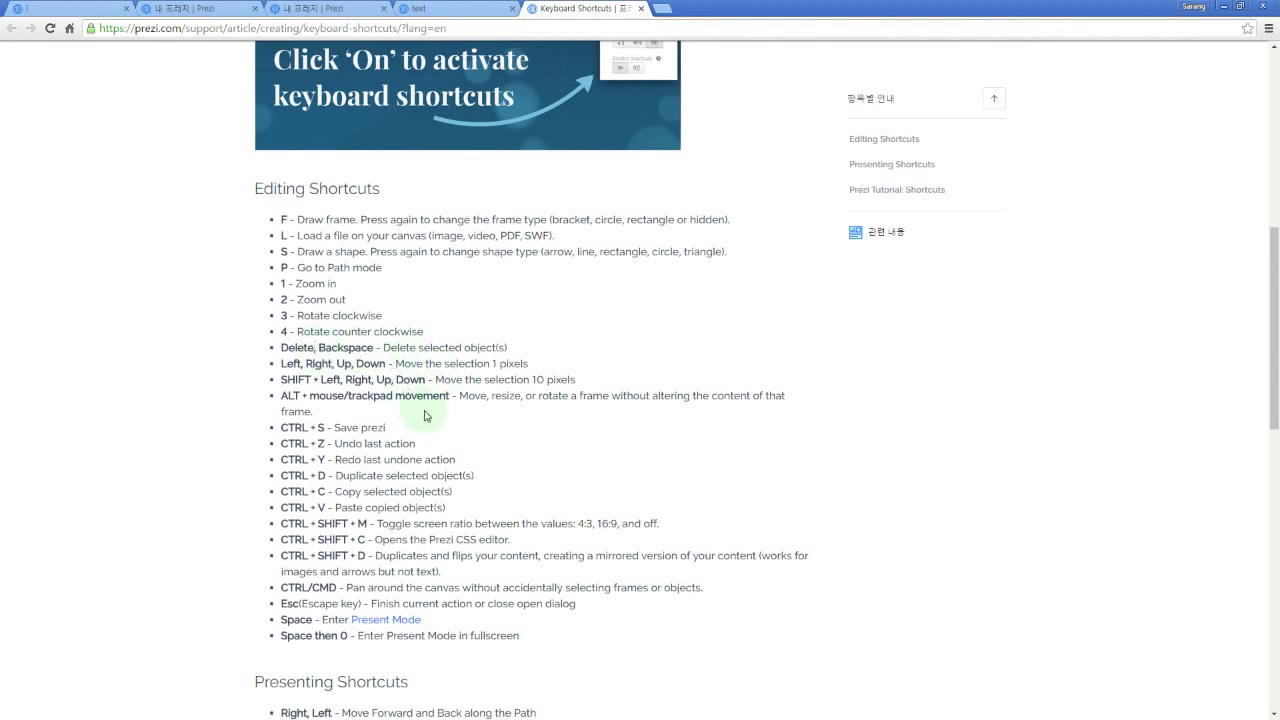
pyautogui.scroll(-2, 423, 410)
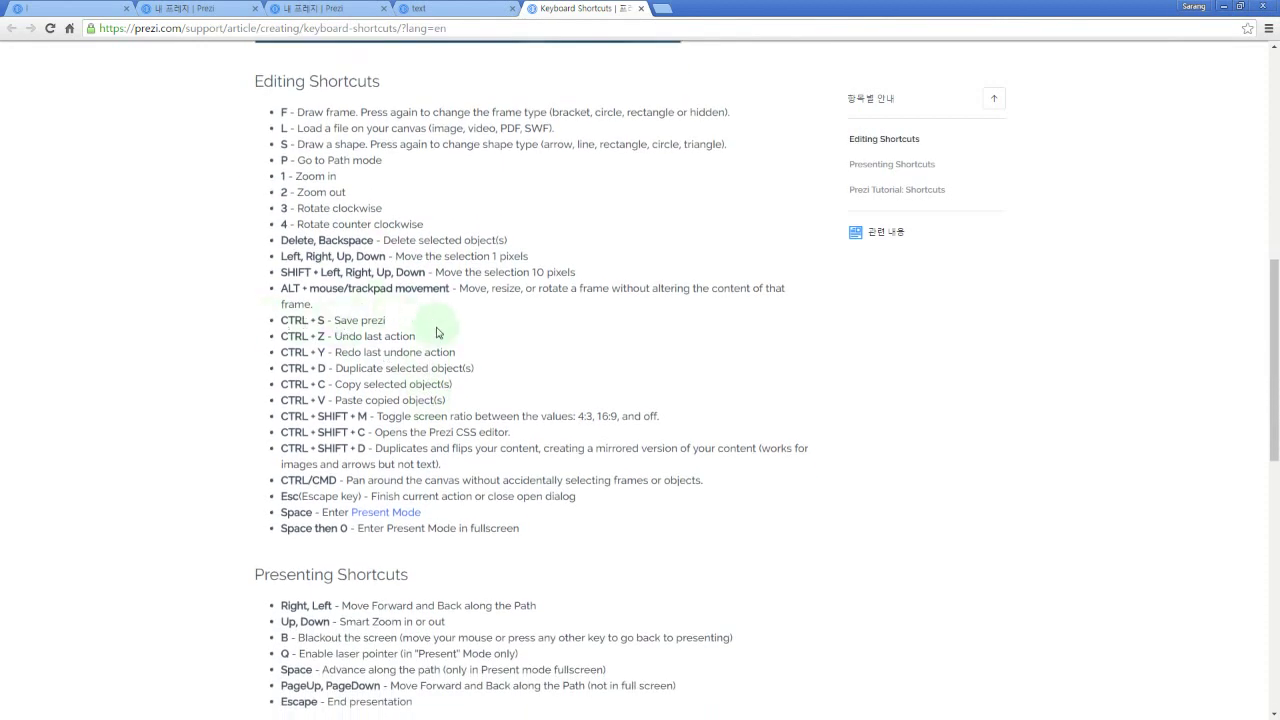
pyautogui.scroll(-2, 470, 344)
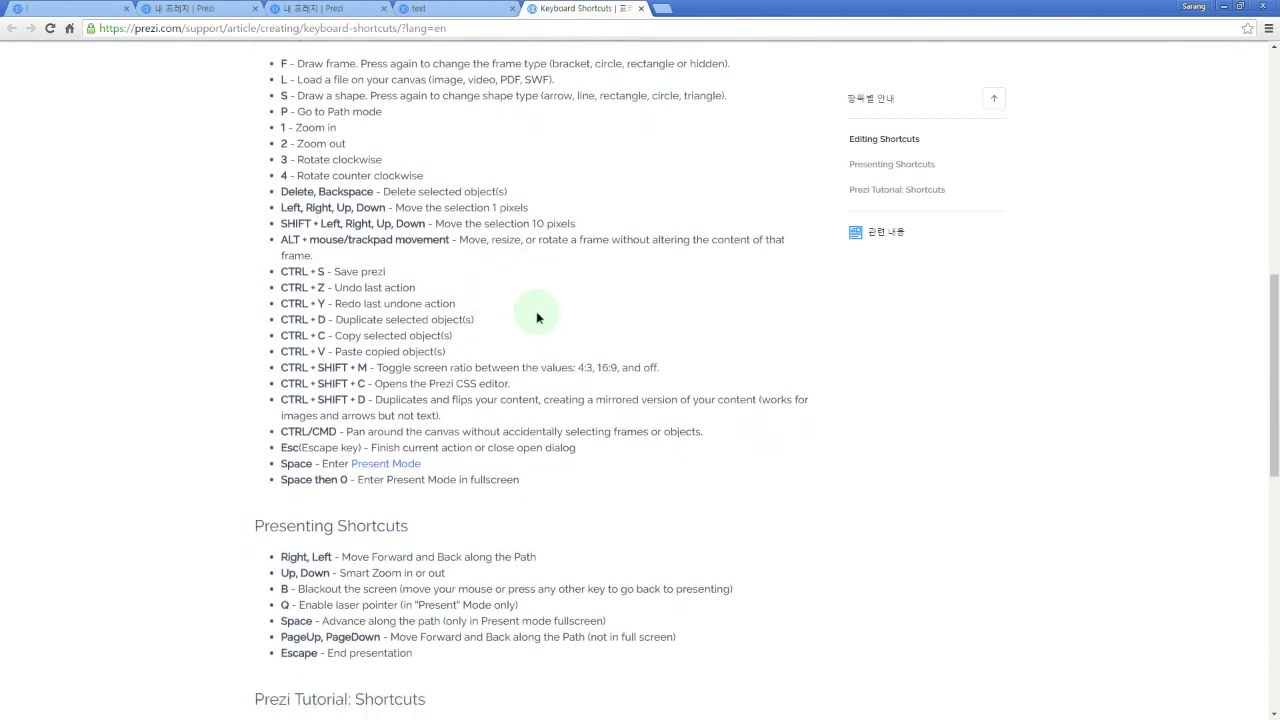
pyautogui.scroll(-1, 533, 345)
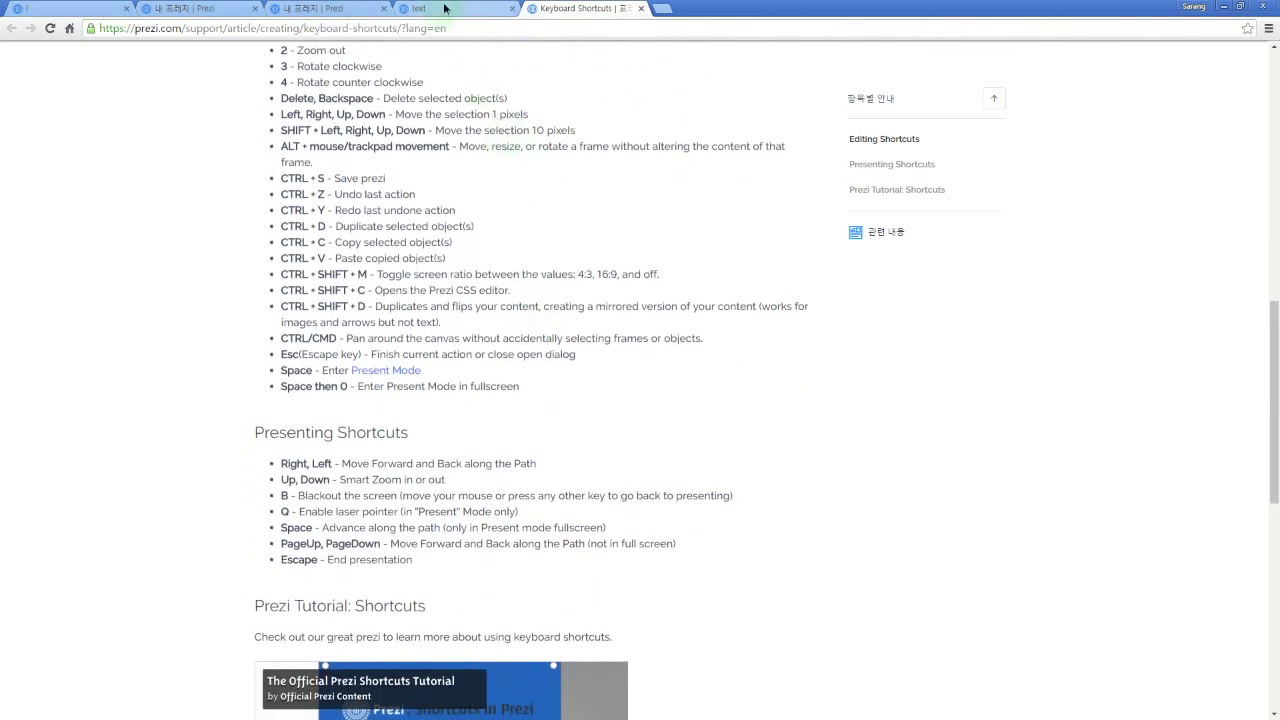
pyautogui.click(470, 8)
# Step: Close the settings popup and open 수정 (Customize) to show background, preset themes and saved themes
pyautogui.click(551, 249)
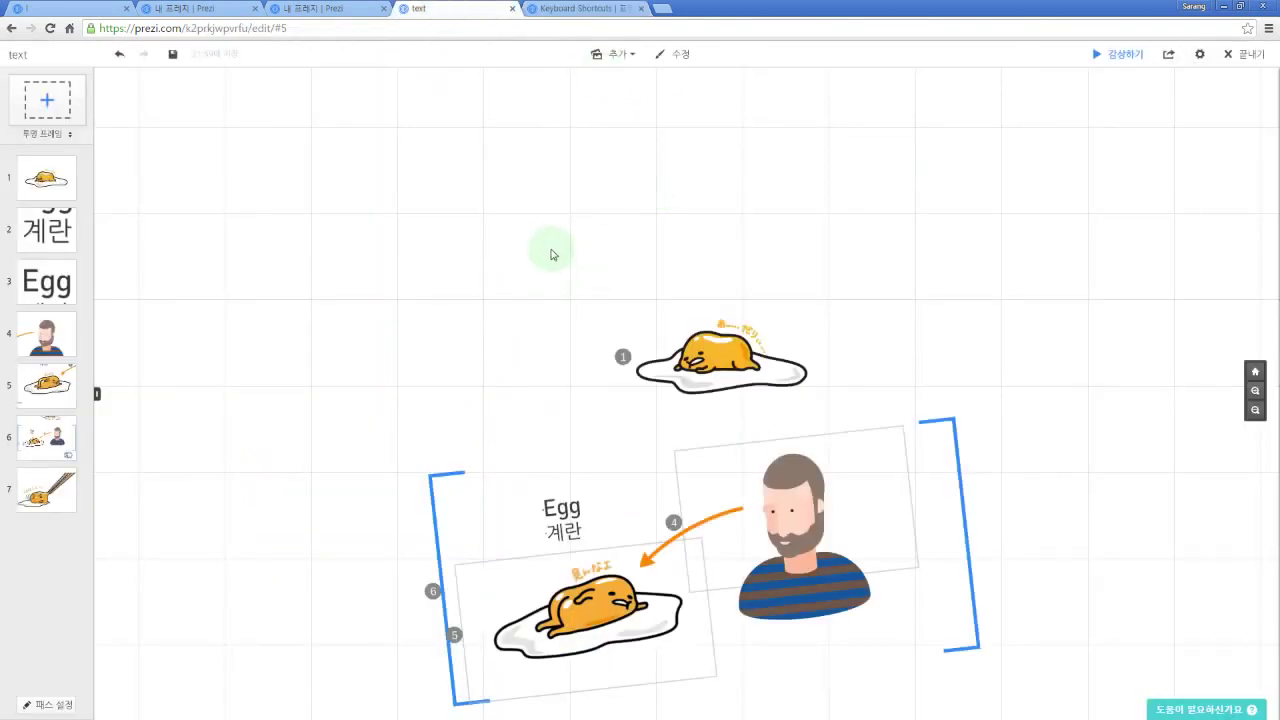
pyautogui.moveTo(526, 293); pyautogui.dragTo(503, 224)
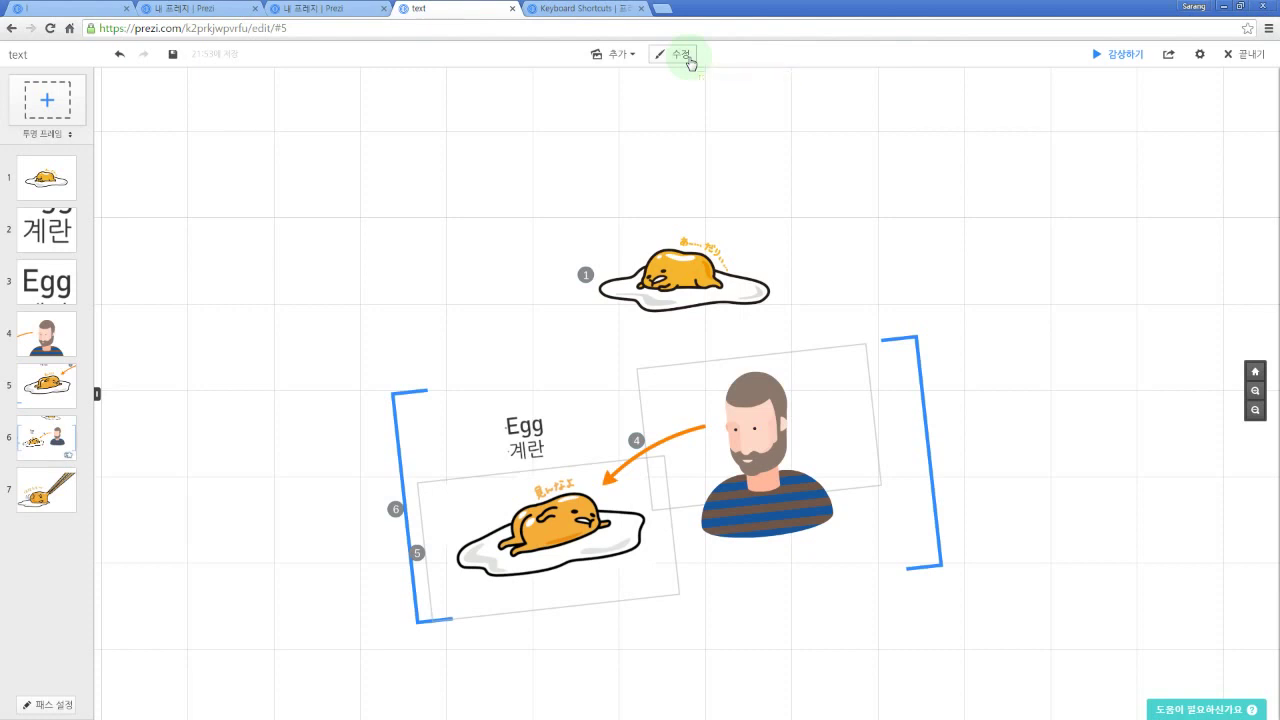
pyautogui.click(690, 63)
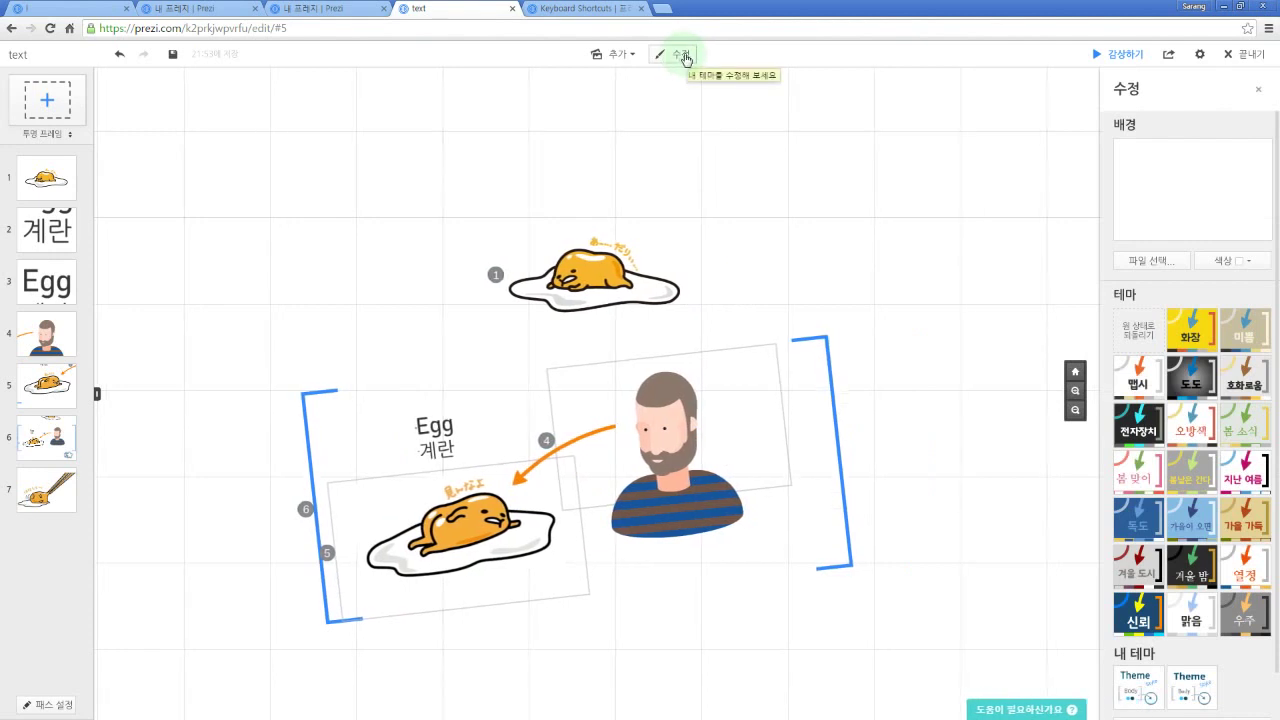
pyautogui.click(1190, 328)
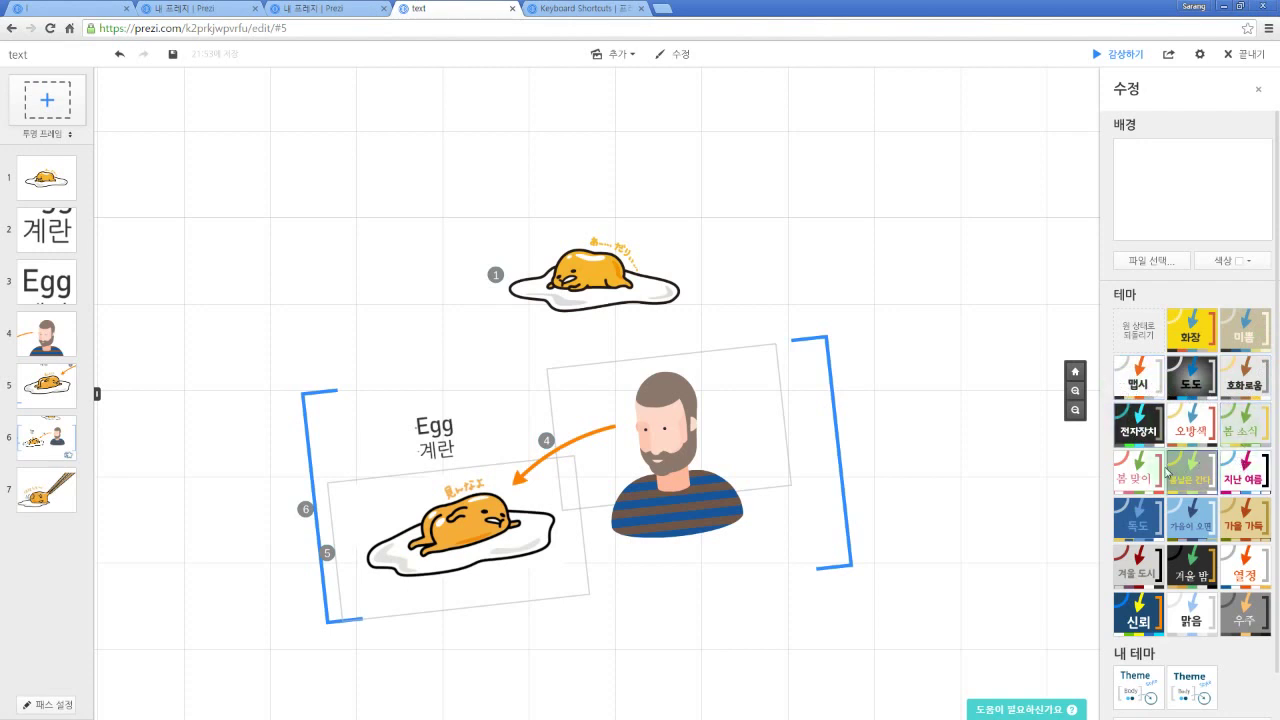
pyautogui.scroll(-1, 1240, 530)
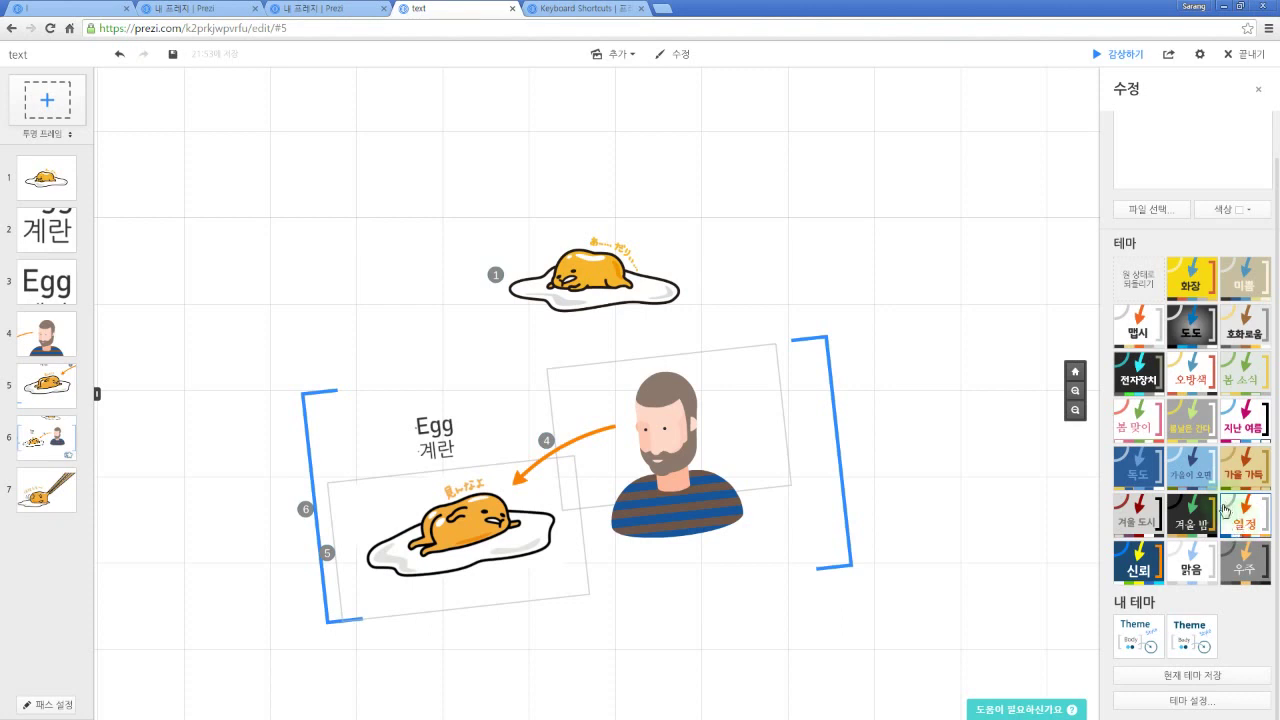
# Step: Open the 테마 설정 Theme Wizard, toggle Wizard/Advanced views, then launch the Prezi CSS Editor
pyautogui.click(1204, 703)
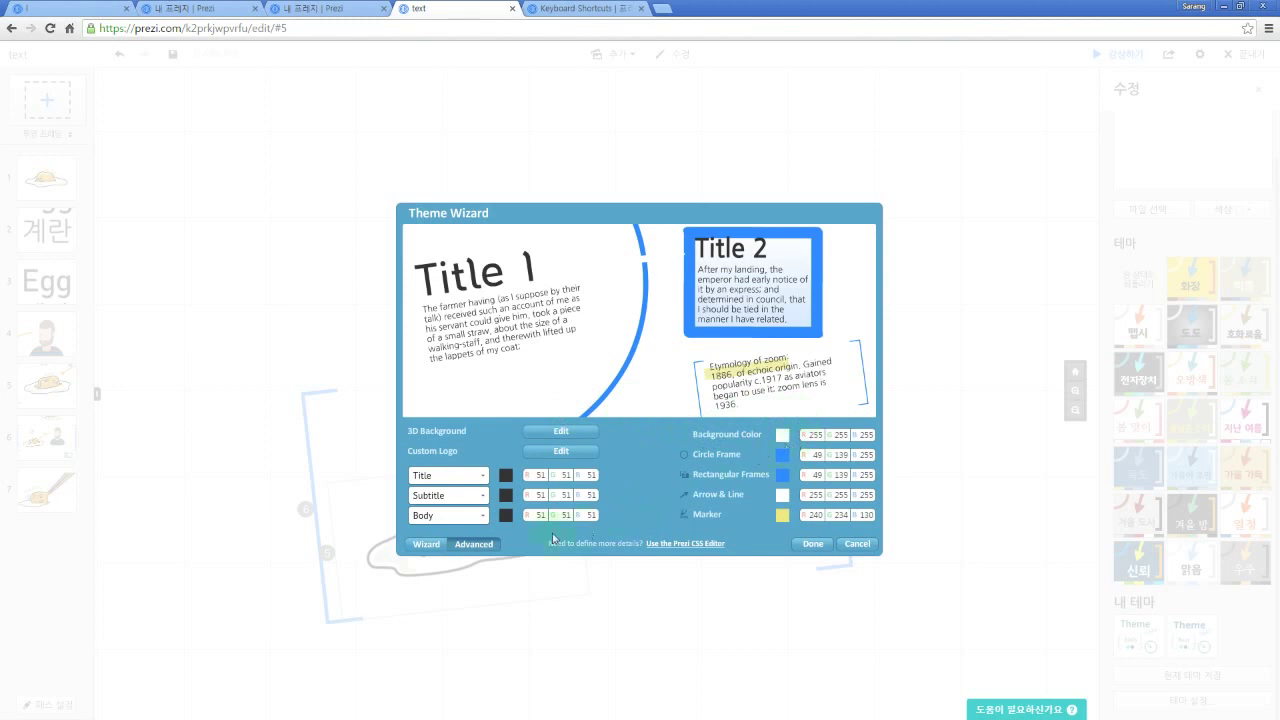
pyautogui.click(426, 545)
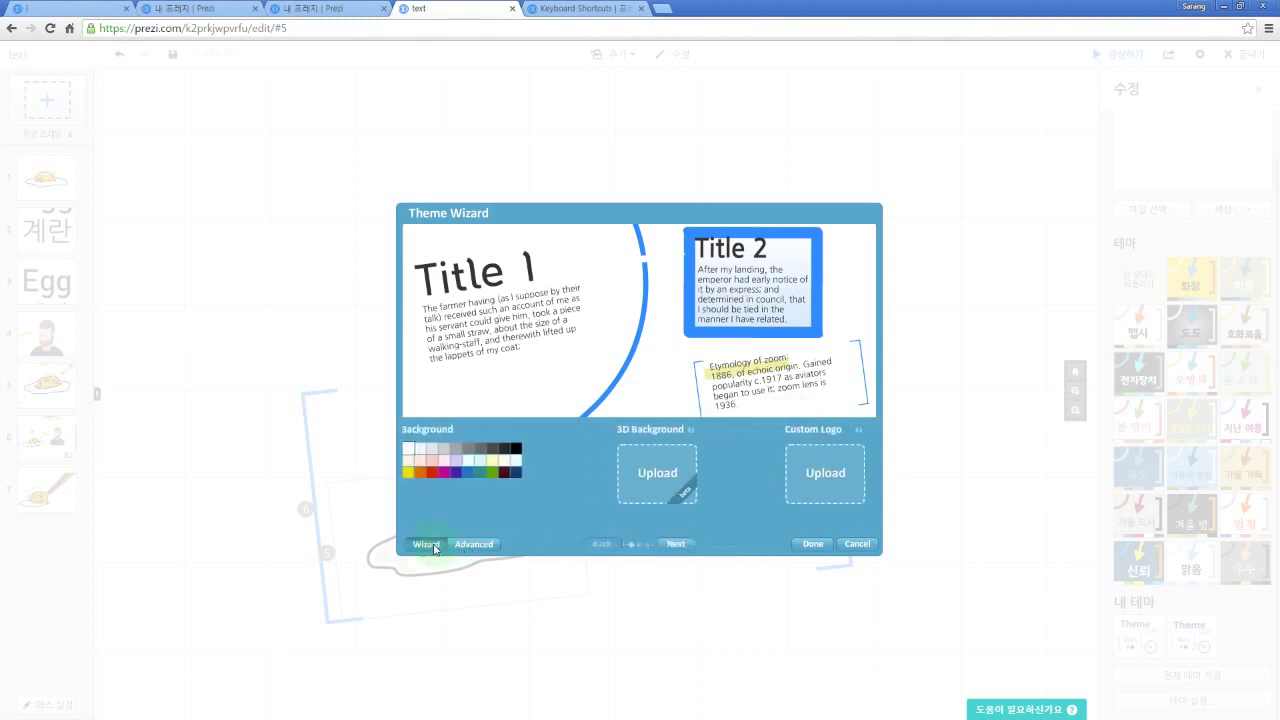
pyautogui.click(471, 544)
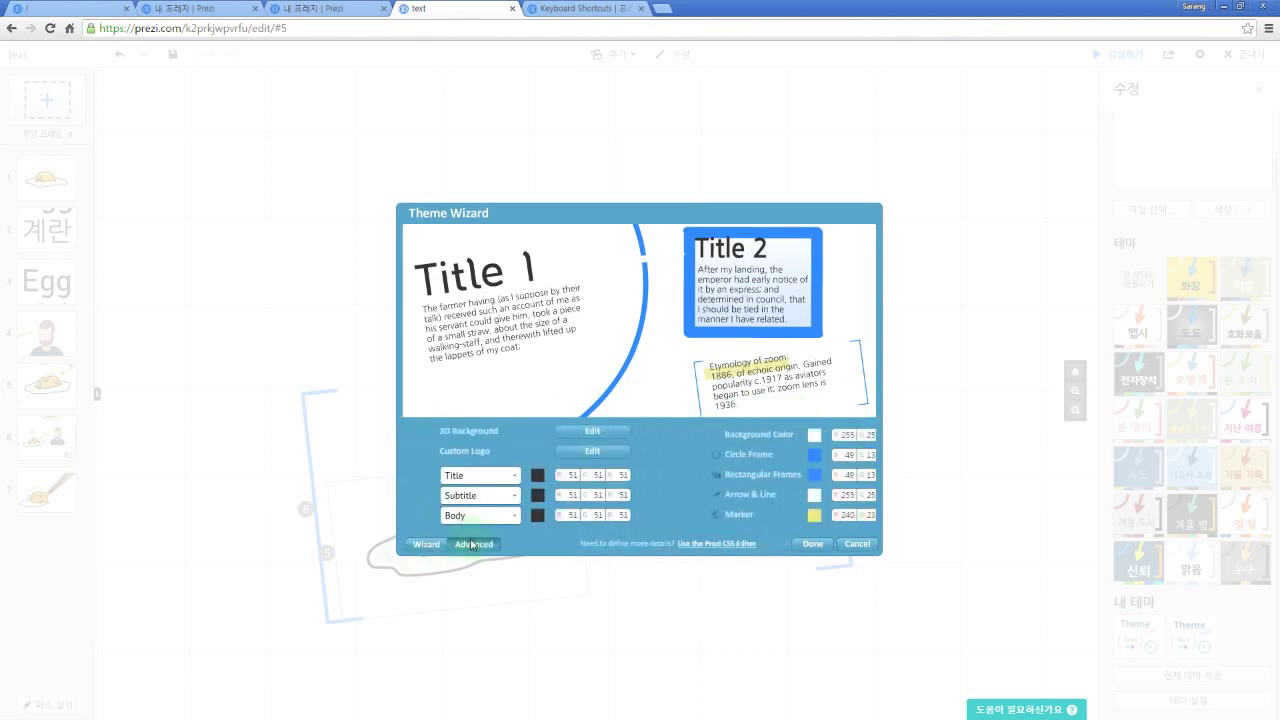
pyautogui.click(683, 544)
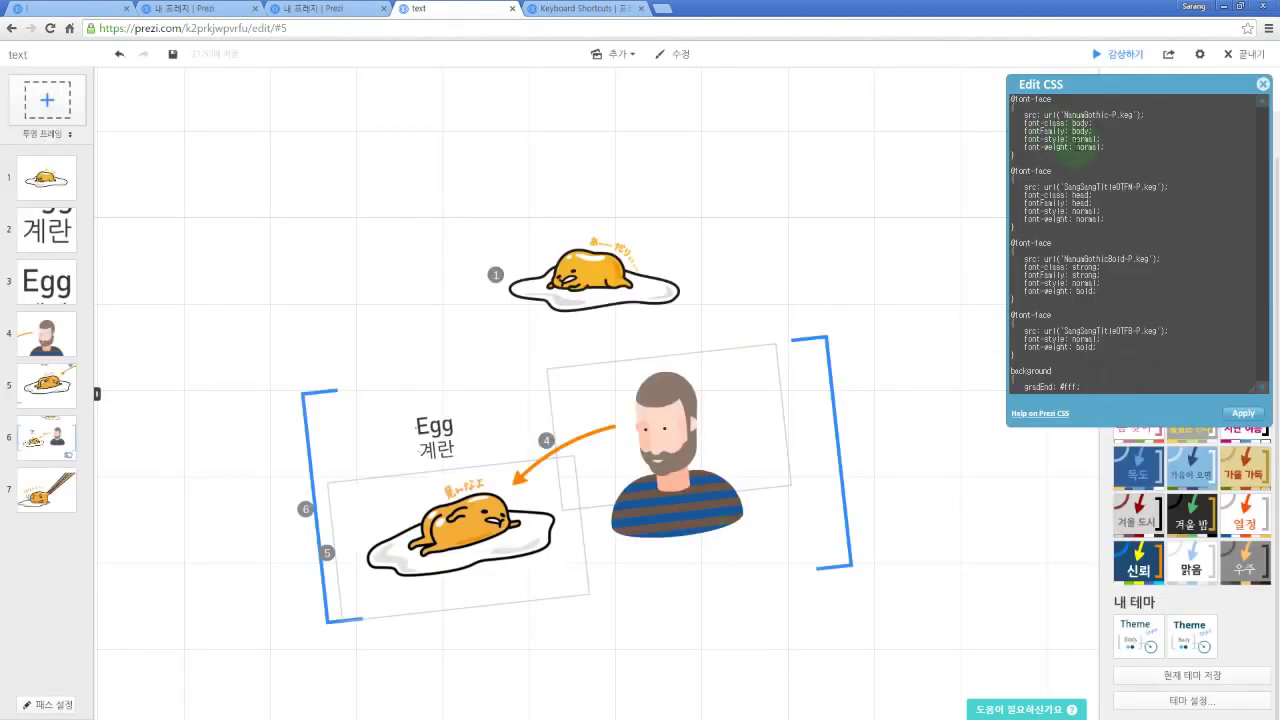
# Step: Review the CSS font, text background, circle and bracket frame rules, then close the Edit CSS panel
pyautogui.scroll(-5, 1075, 148)
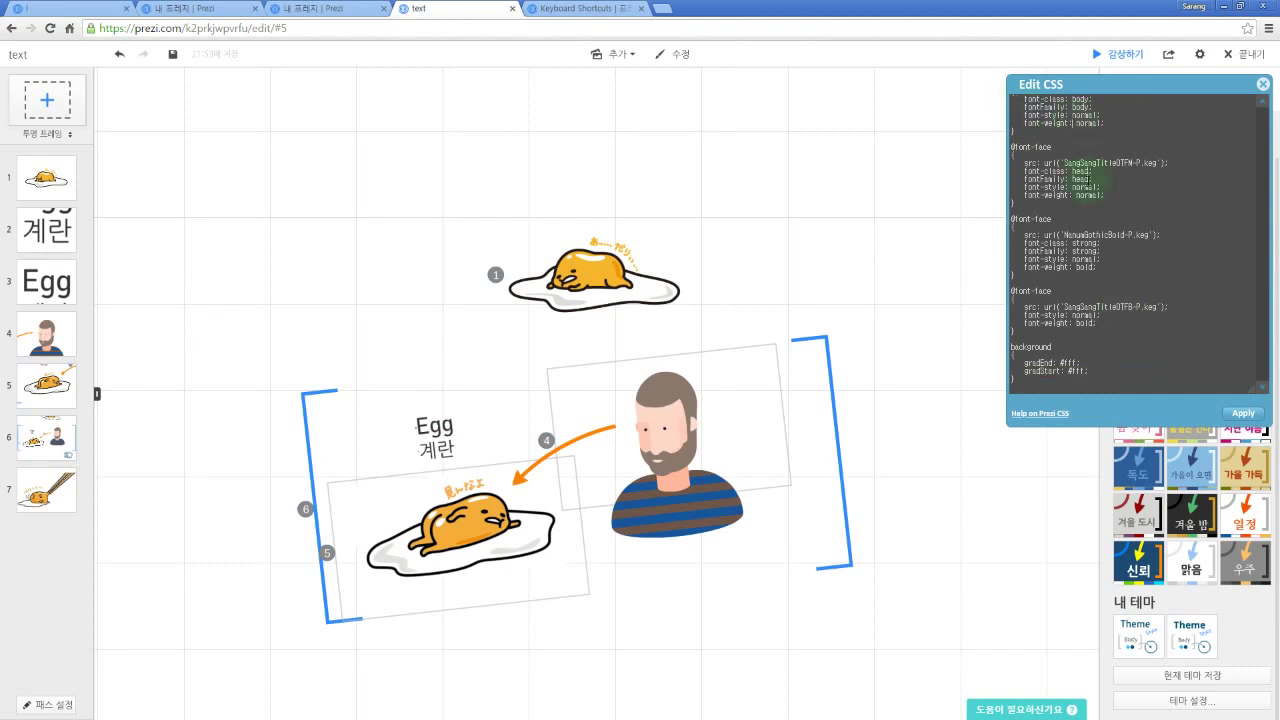
pyautogui.scroll(-4, 1086, 180)
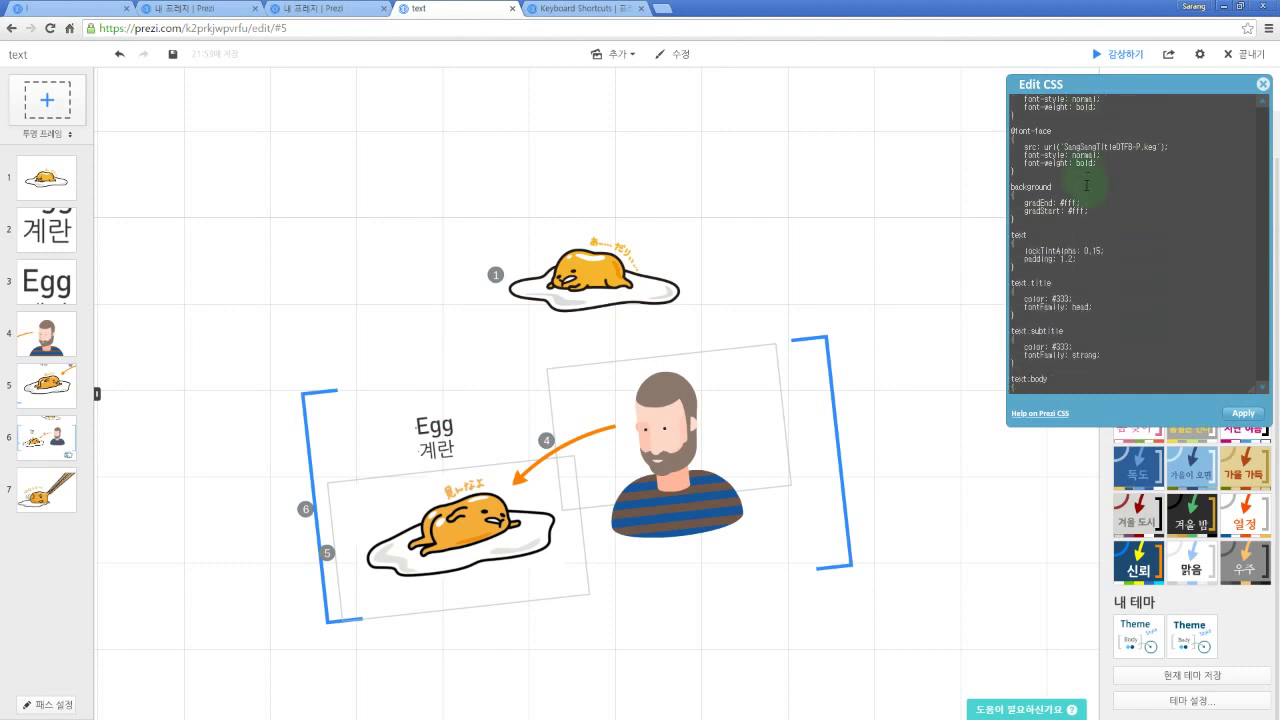
pyautogui.scroll(-7, 1092, 194)
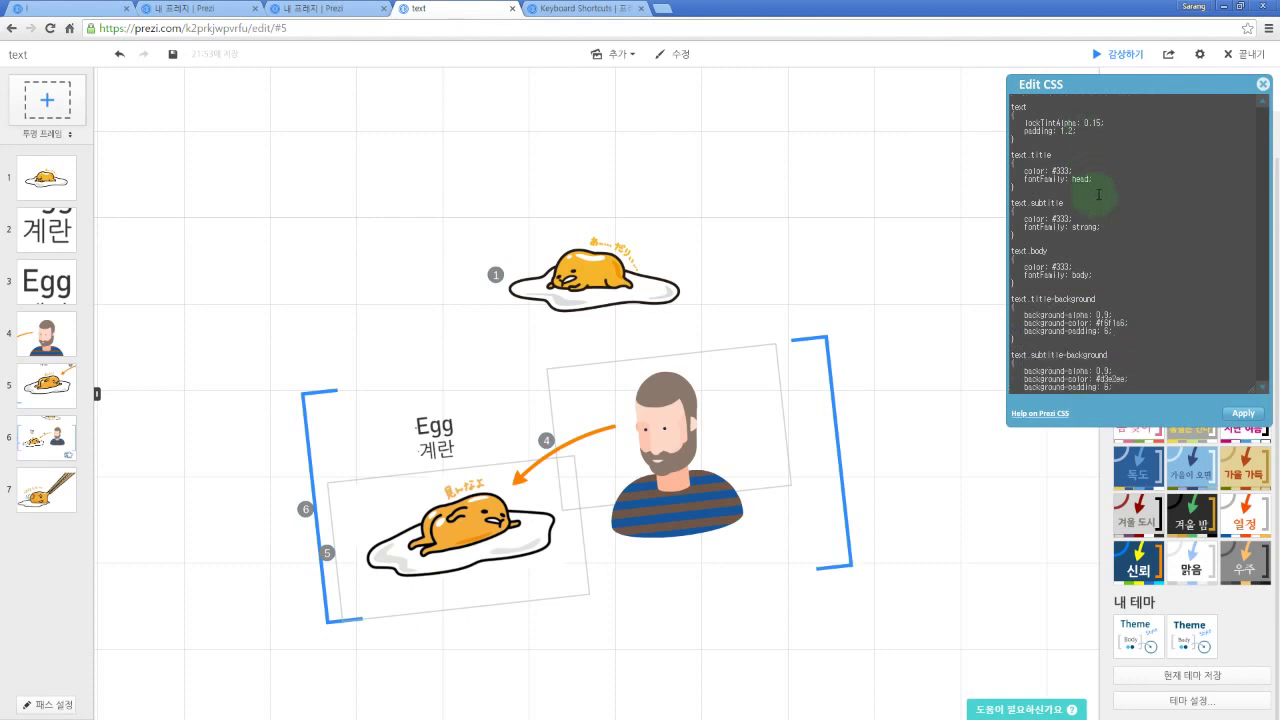
pyautogui.scroll(-2, 1106, 191)
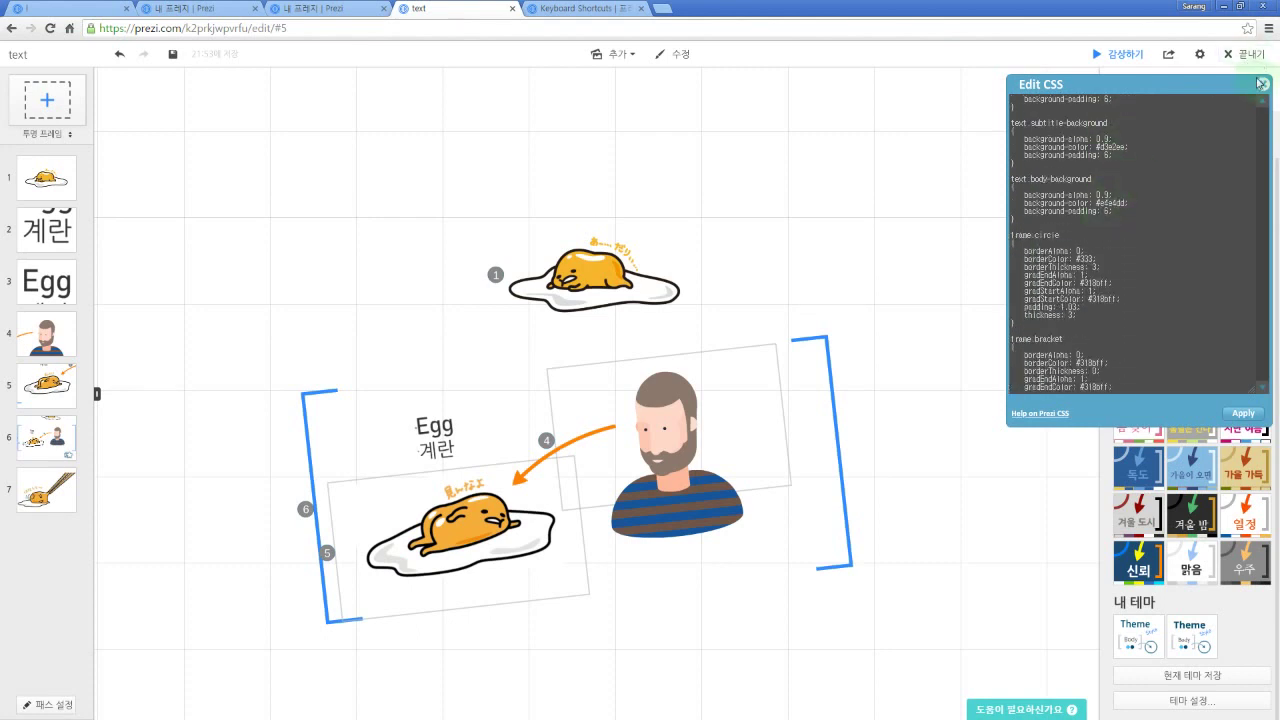
pyautogui.click(1262, 85)
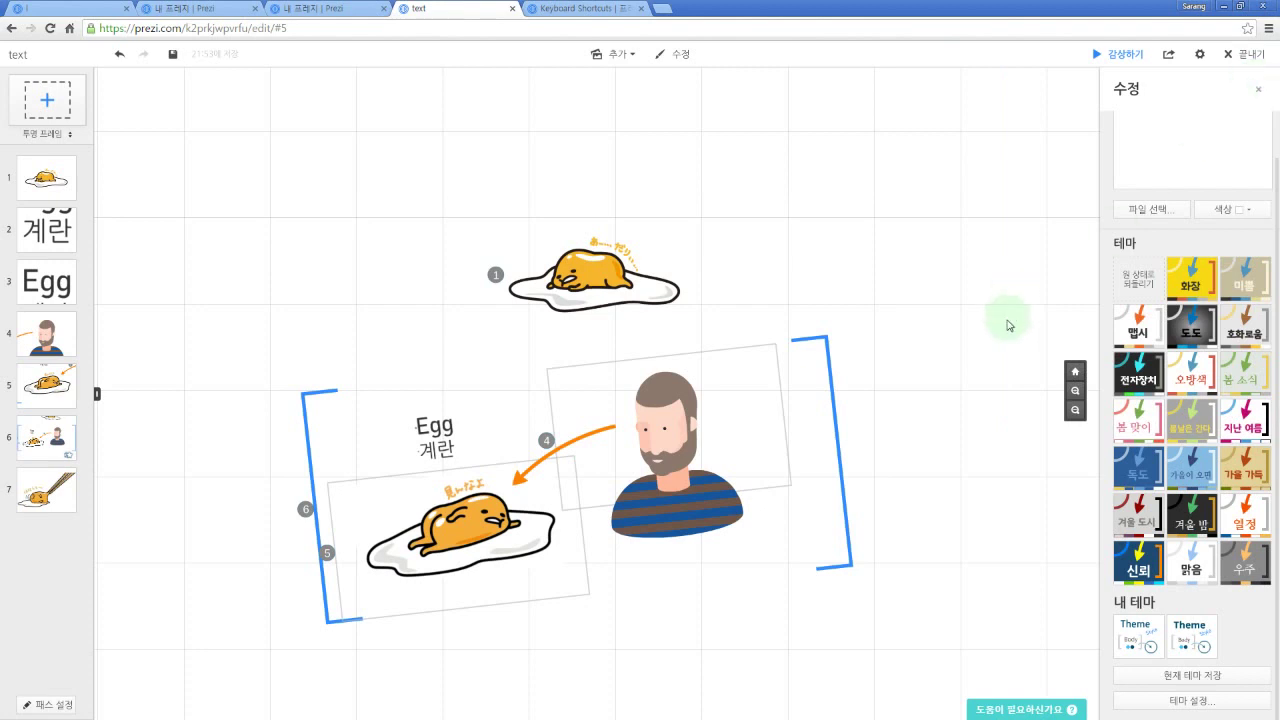
# Step: Save the prezi with Ctrl+S and open the Share menu listing PDF and portable download
pyautogui.moveTo(914, 234); pyautogui.dragTo(980, 220)
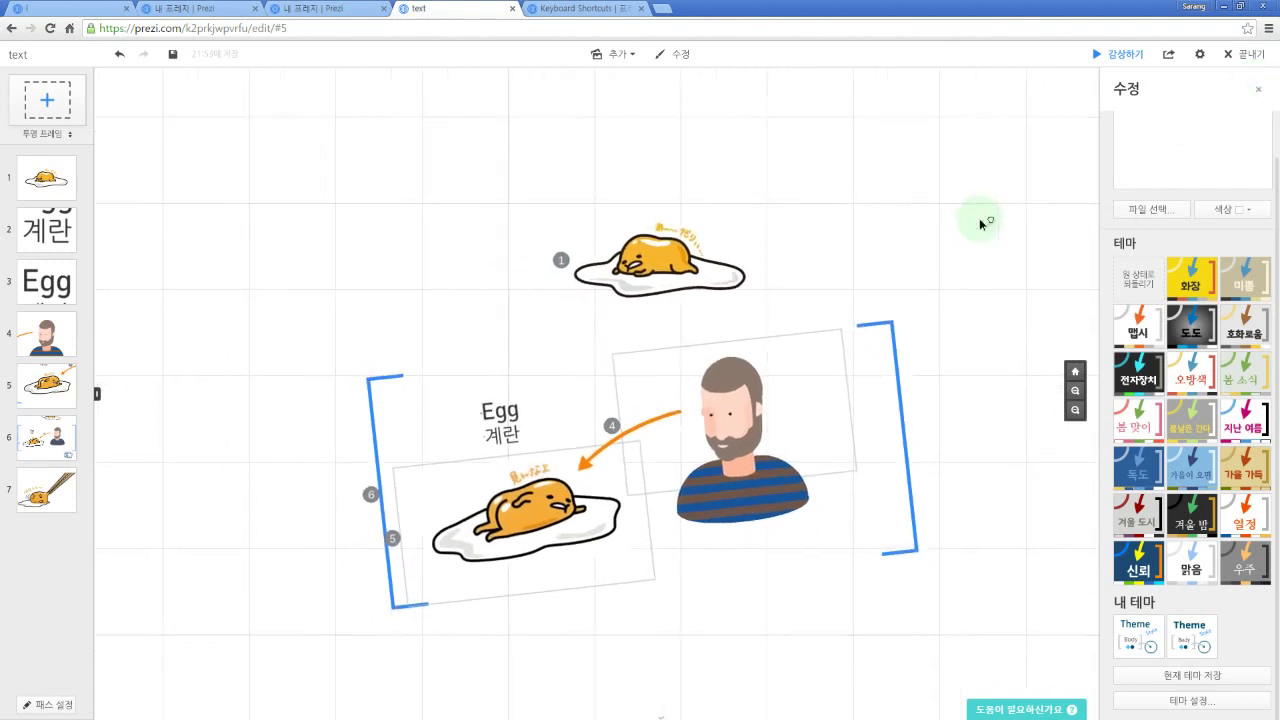
pyautogui.hotkey('ctrl', 's')
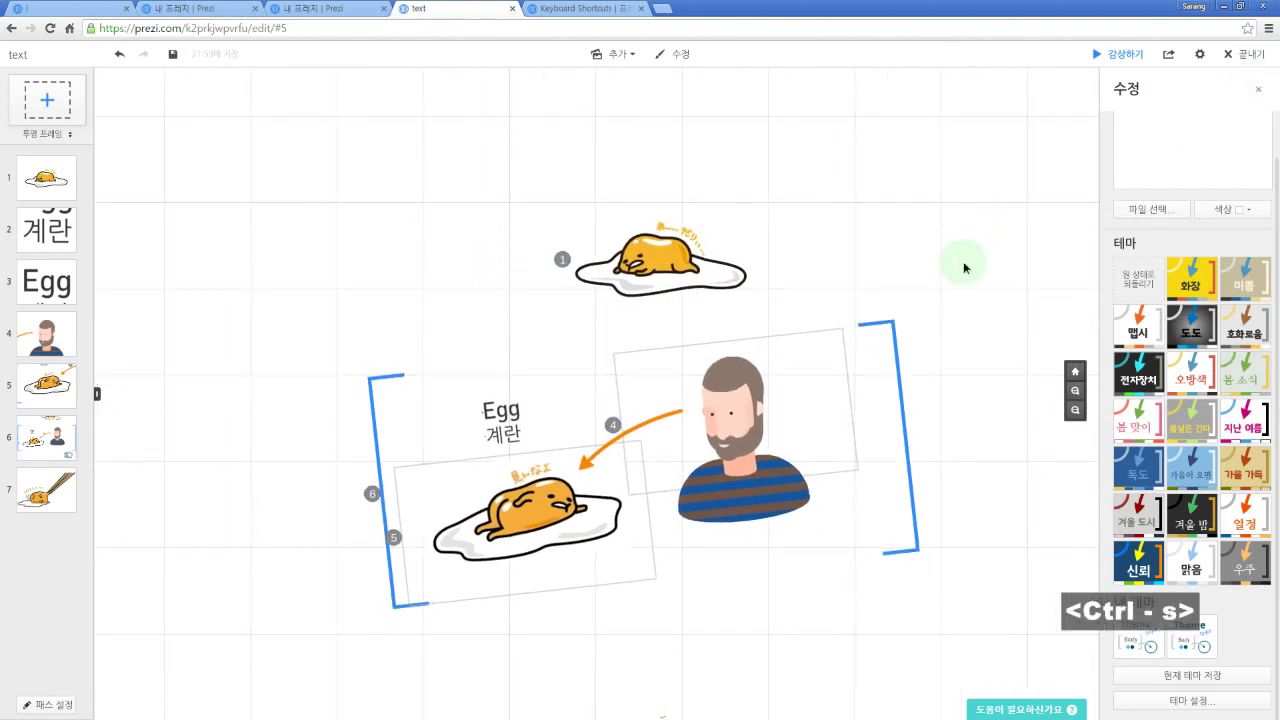
pyautogui.moveTo(966, 266); pyautogui.dragTo(960, 246)
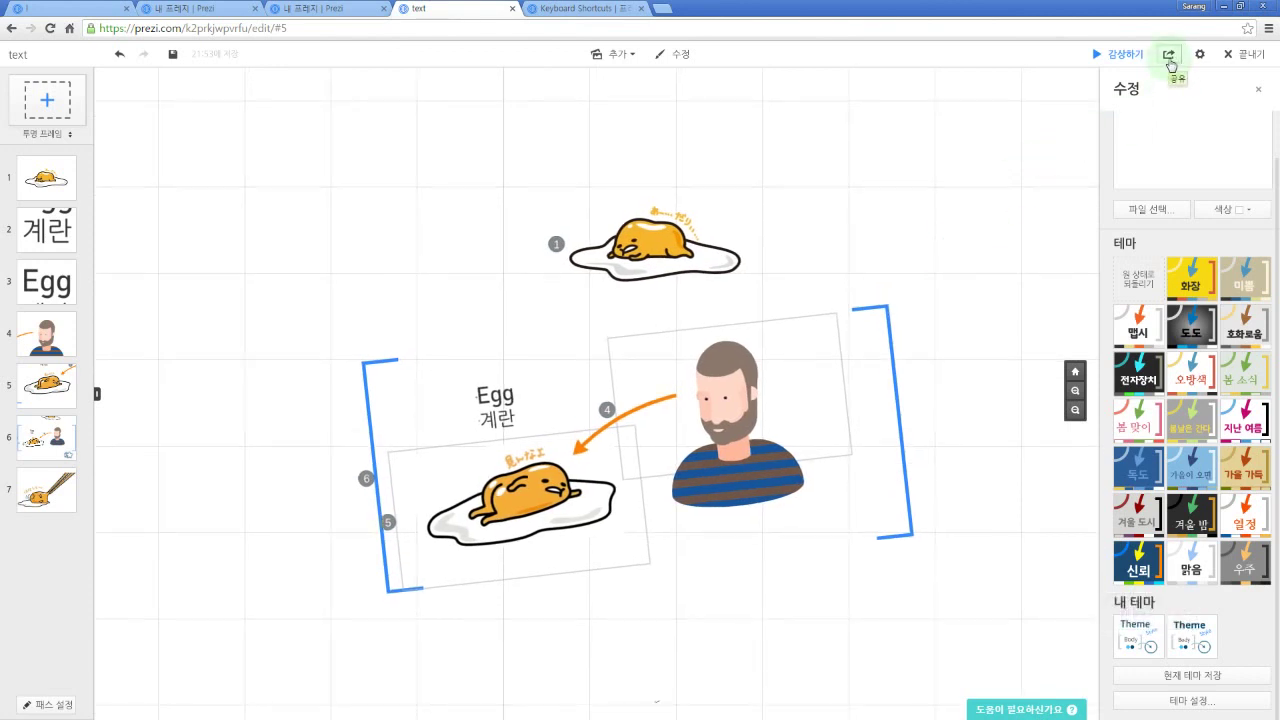
pyautogui.click(1169, 57)
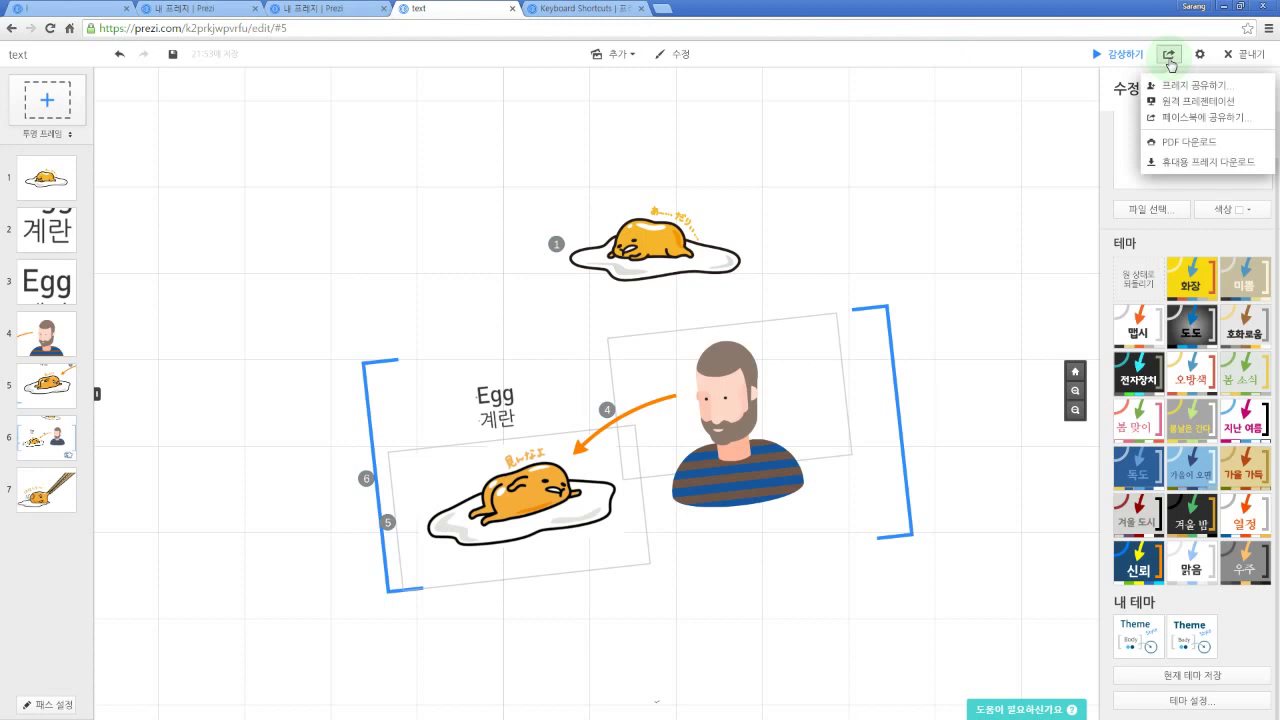
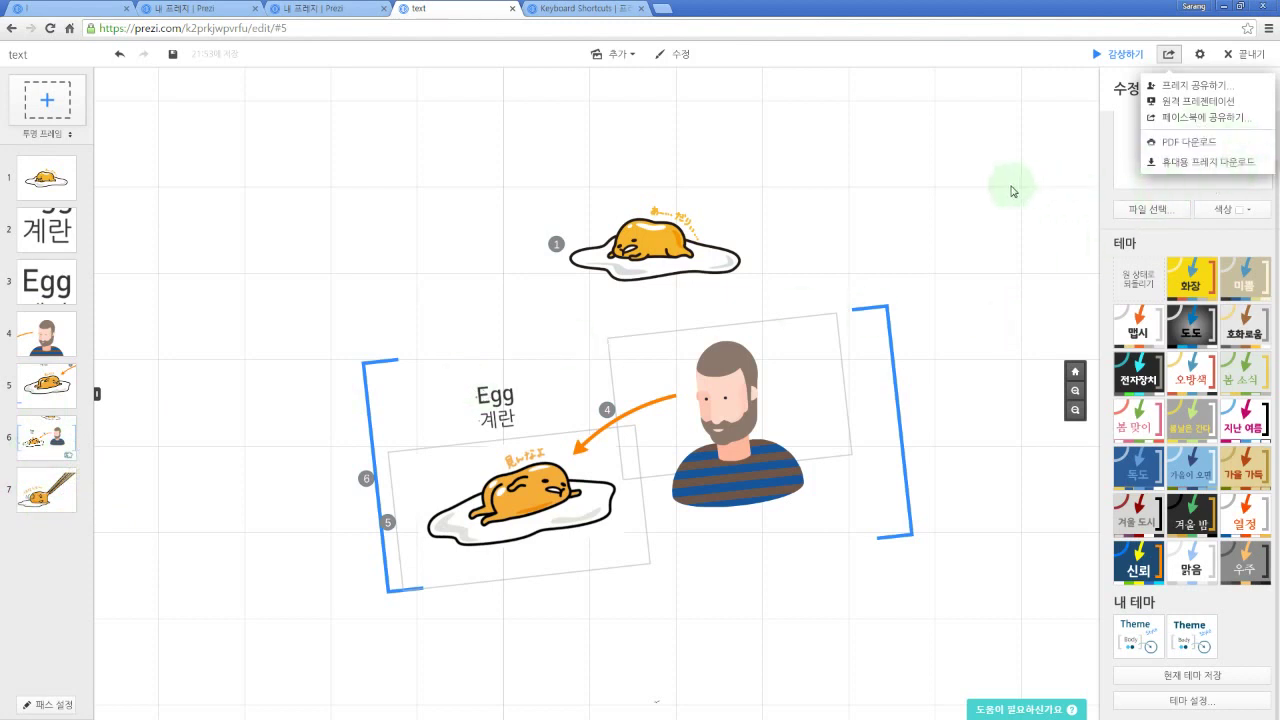
# Step: Dismiss the share menu and pan the egg canvas slightly upward
pyautogui.moveTo(980, 163); pyautogui.dragTo(951, 172)
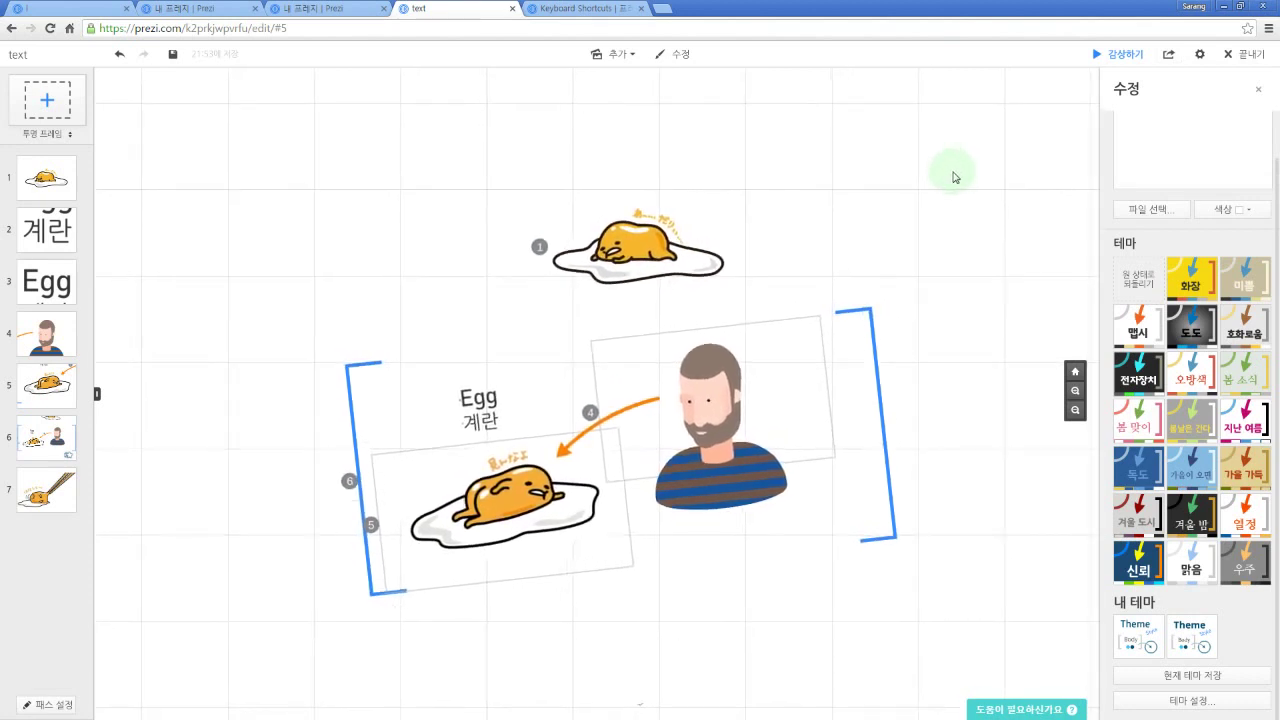
pyautogui.moveTo(1006, 217); pyautogui.dragTo(1006, 194)
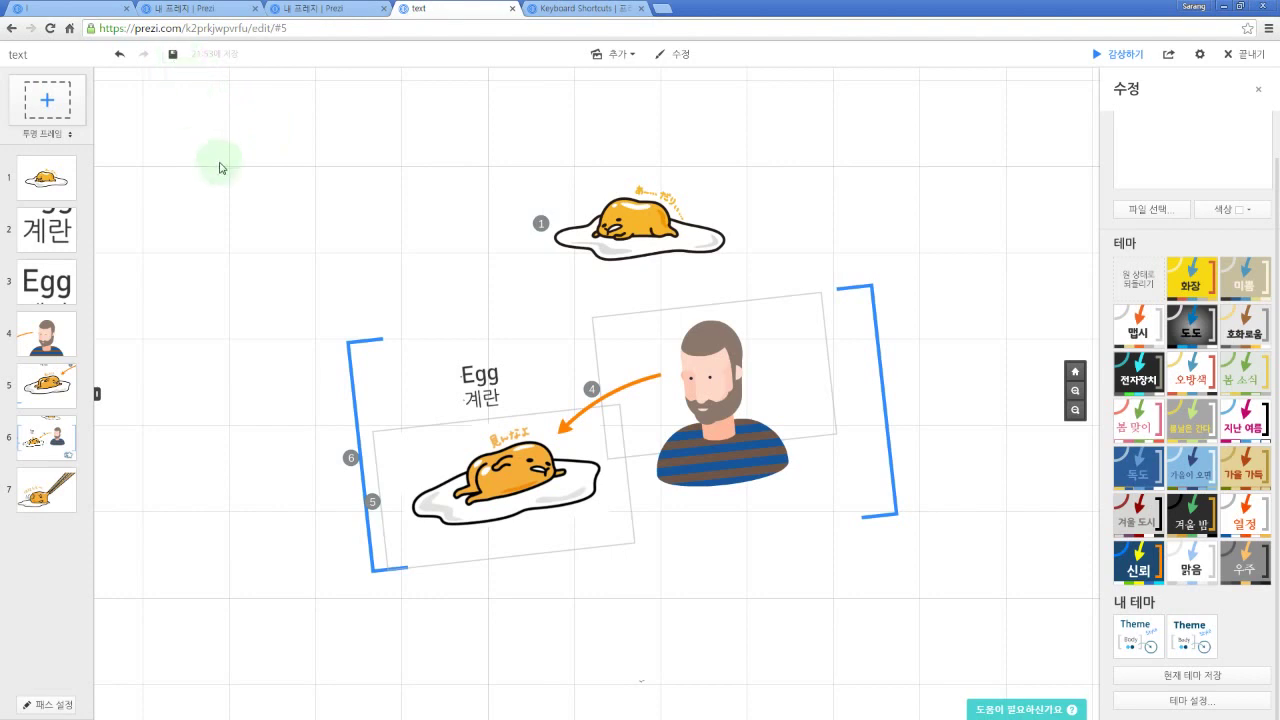
# Step: Save and close the editor, then advance the viewer's player three steps to the fried egg
pyautogui.click(1240, 58)
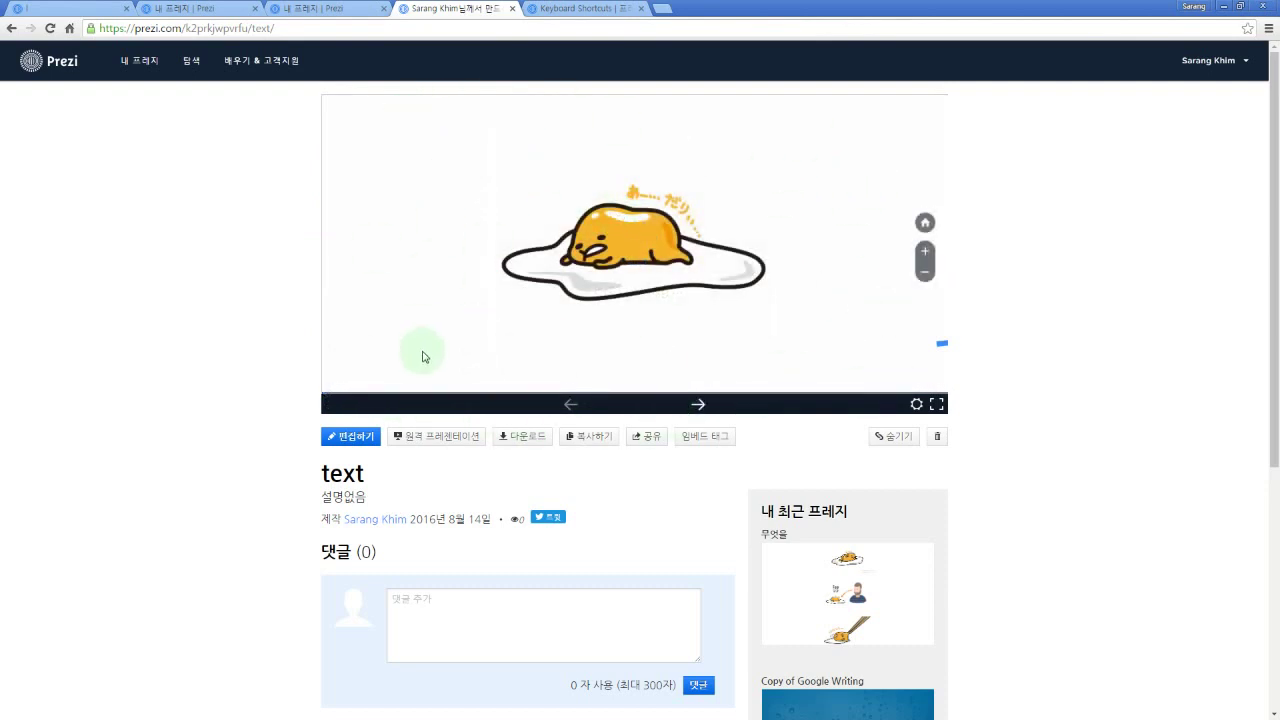
pyautogui.moveTo(543, 371)
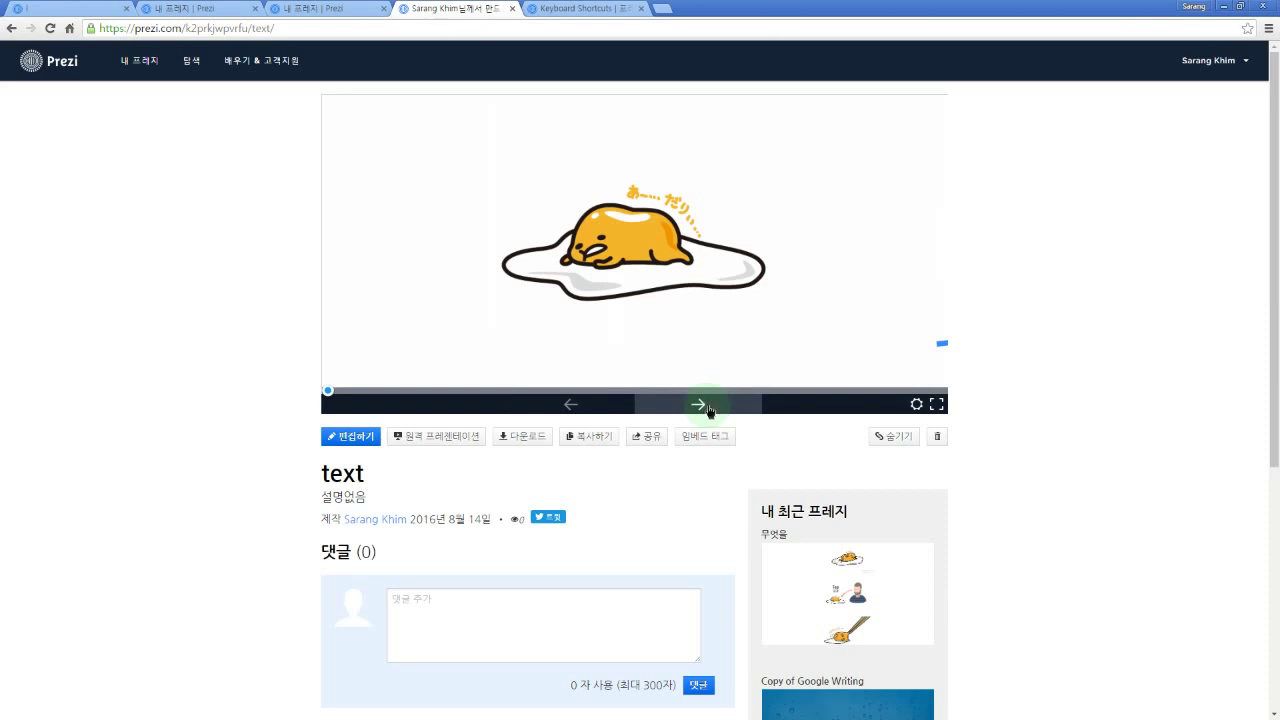
pyautogui.click(699, 404)
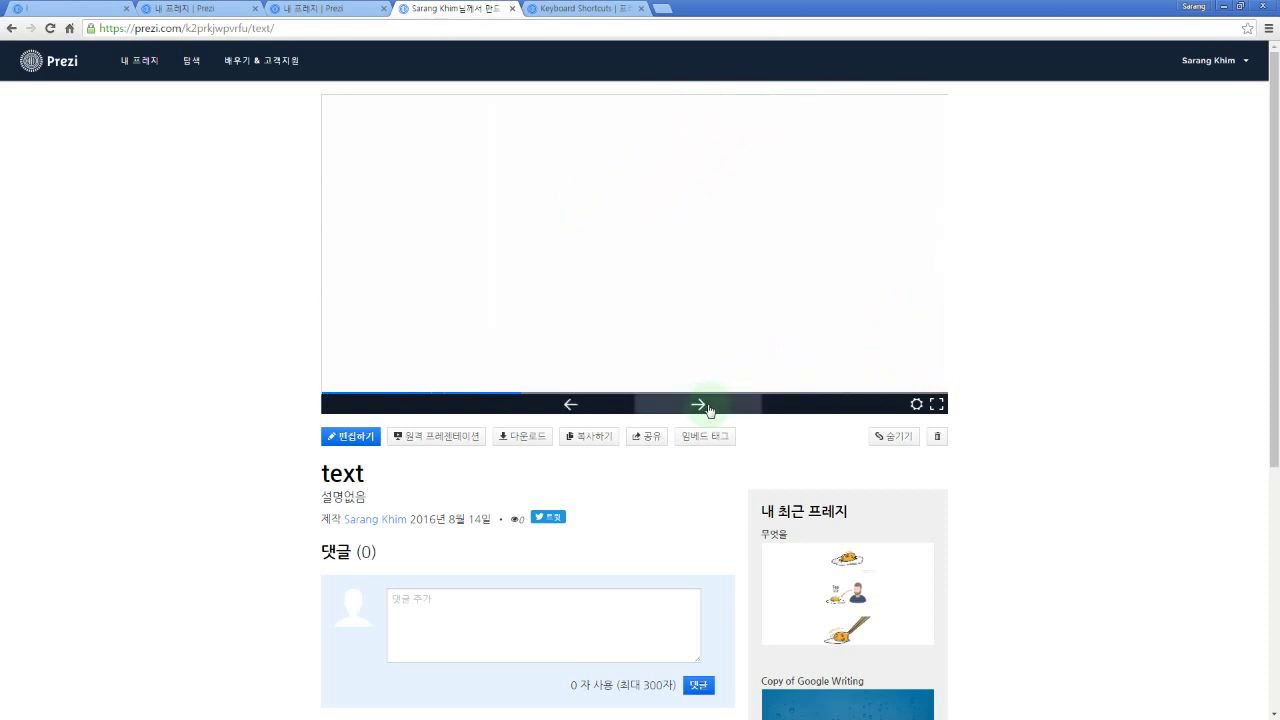
pyautogui.click(708, 406)
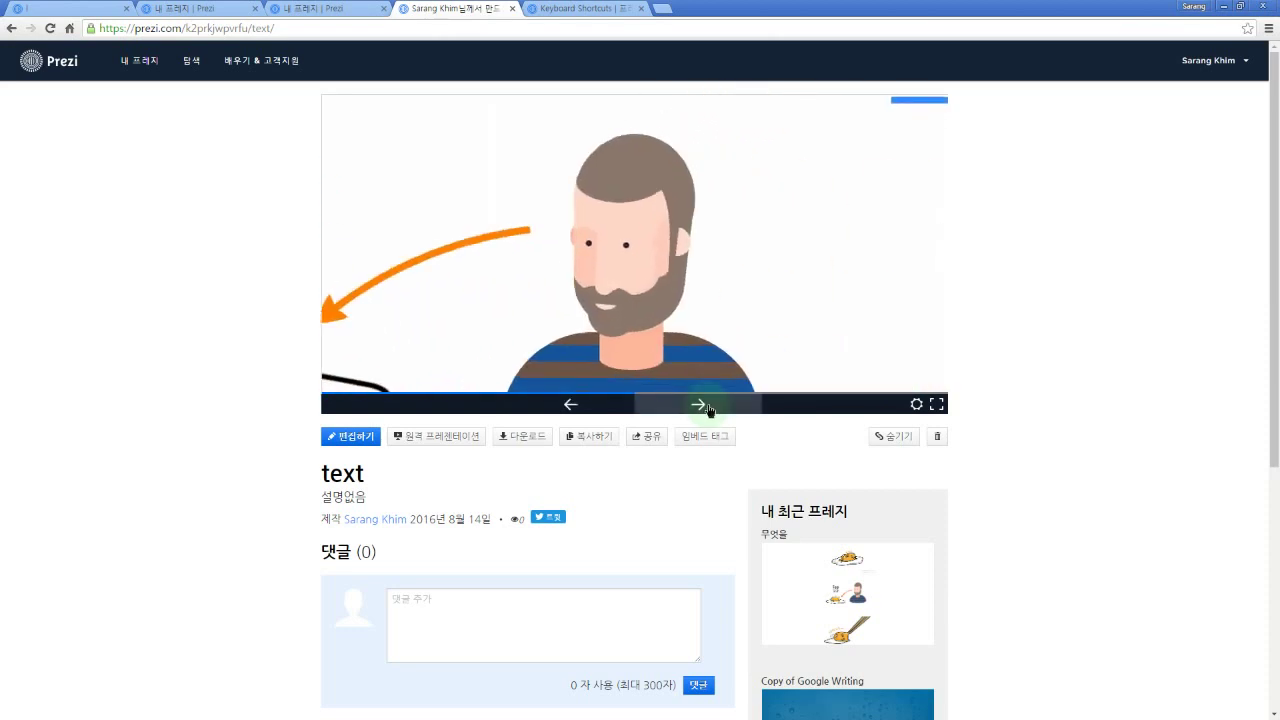
pyautogui.click(708, 406)
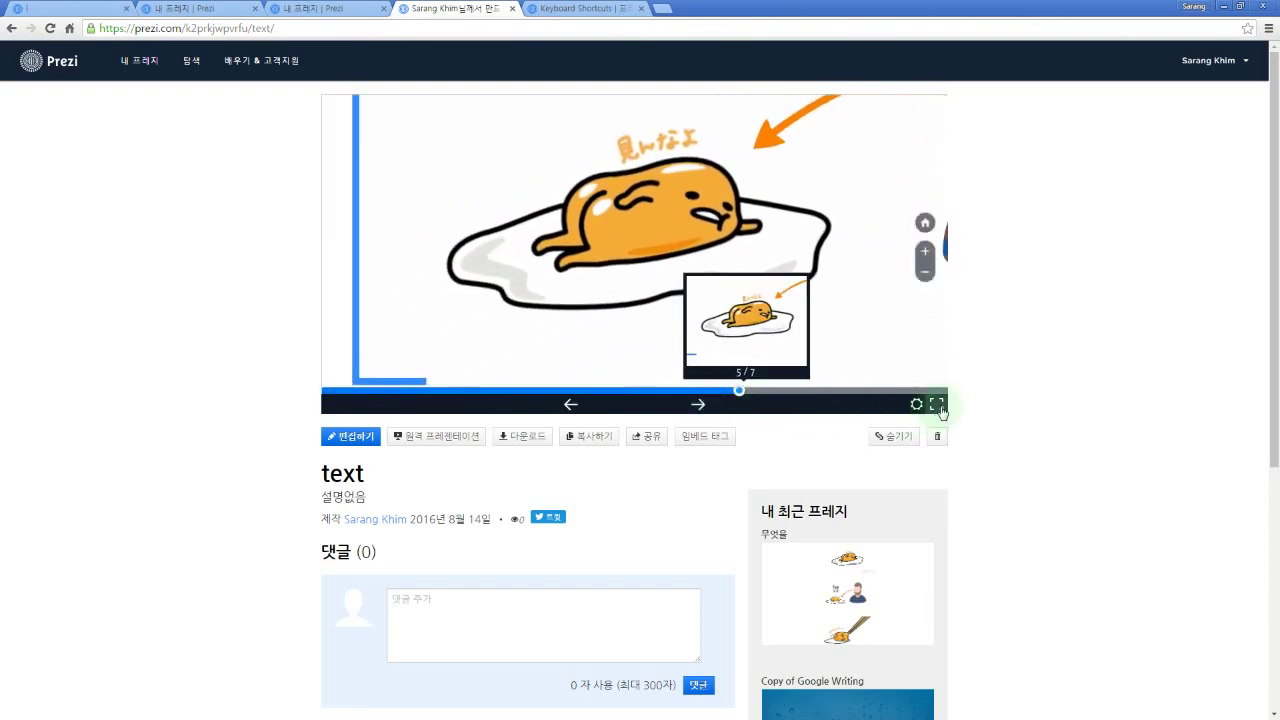
# Step: Play the egg Prezi fullscreen, step forward four times, then exit fullscreen with Esc
pyautogui.click(937, 404)
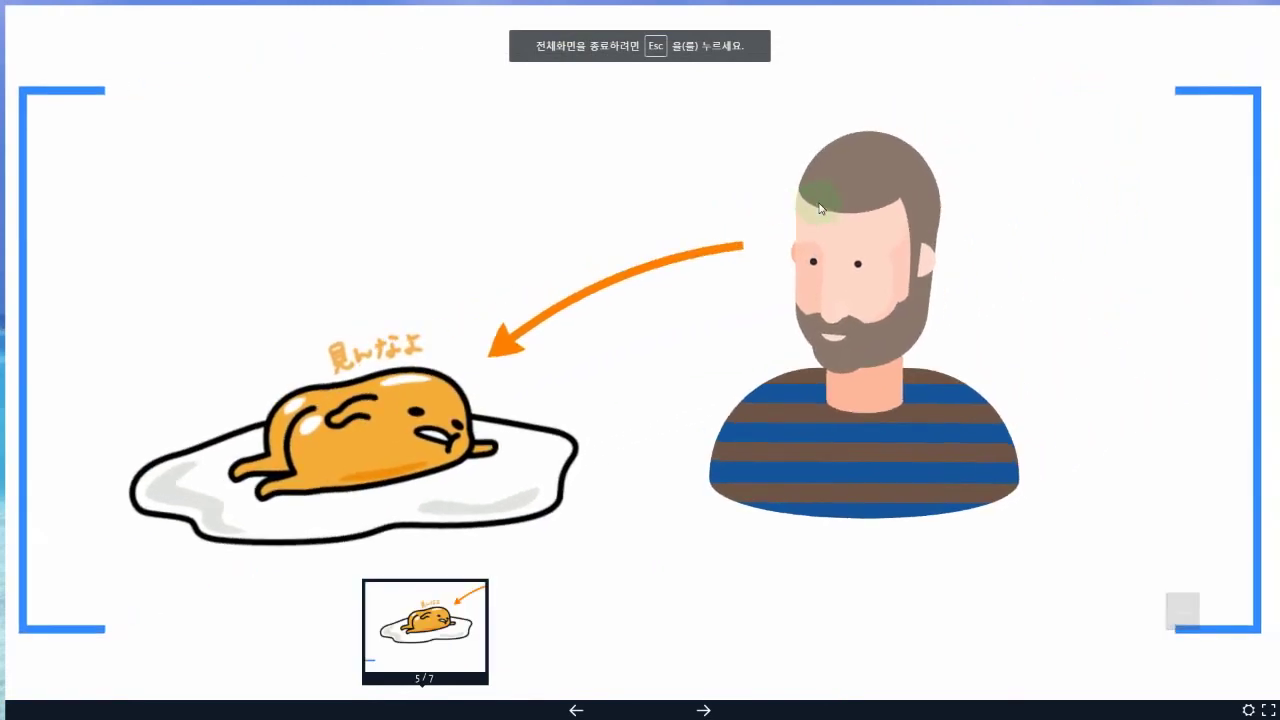
pyautogui.press('Right')
pyautogui.press('Right')
pyautogui.press('Right')
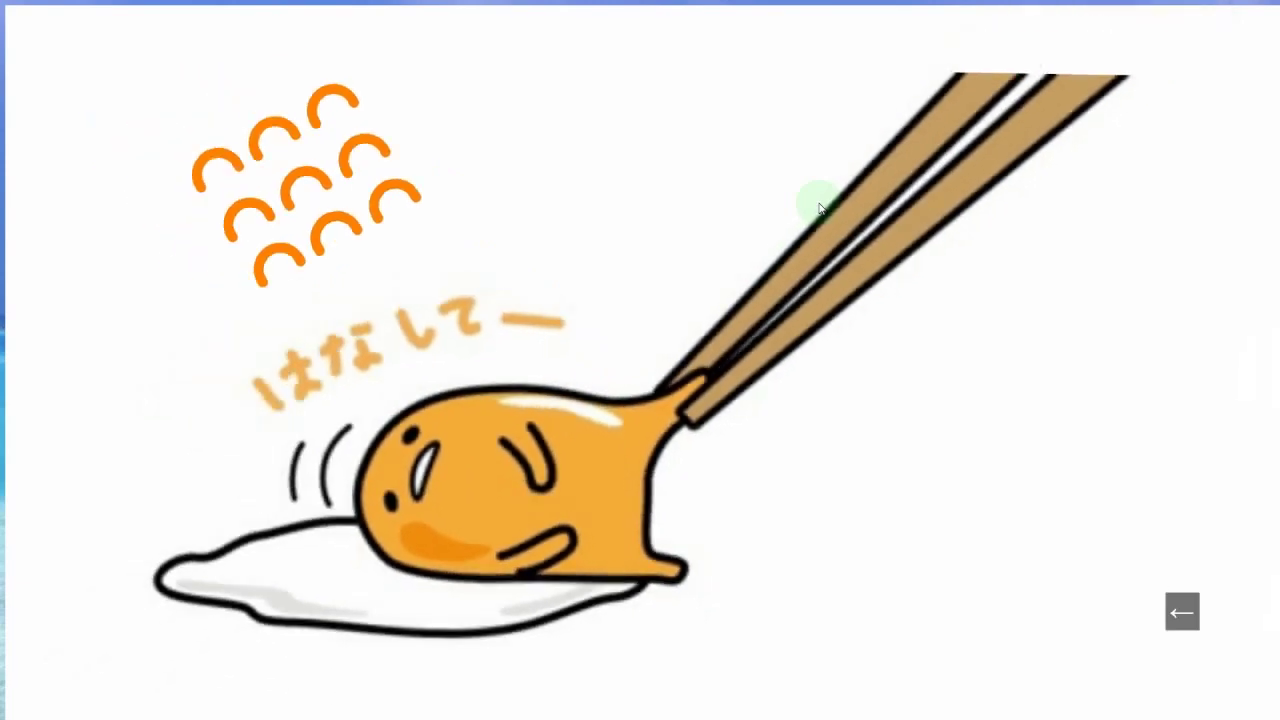
pyautogui.press('Right')
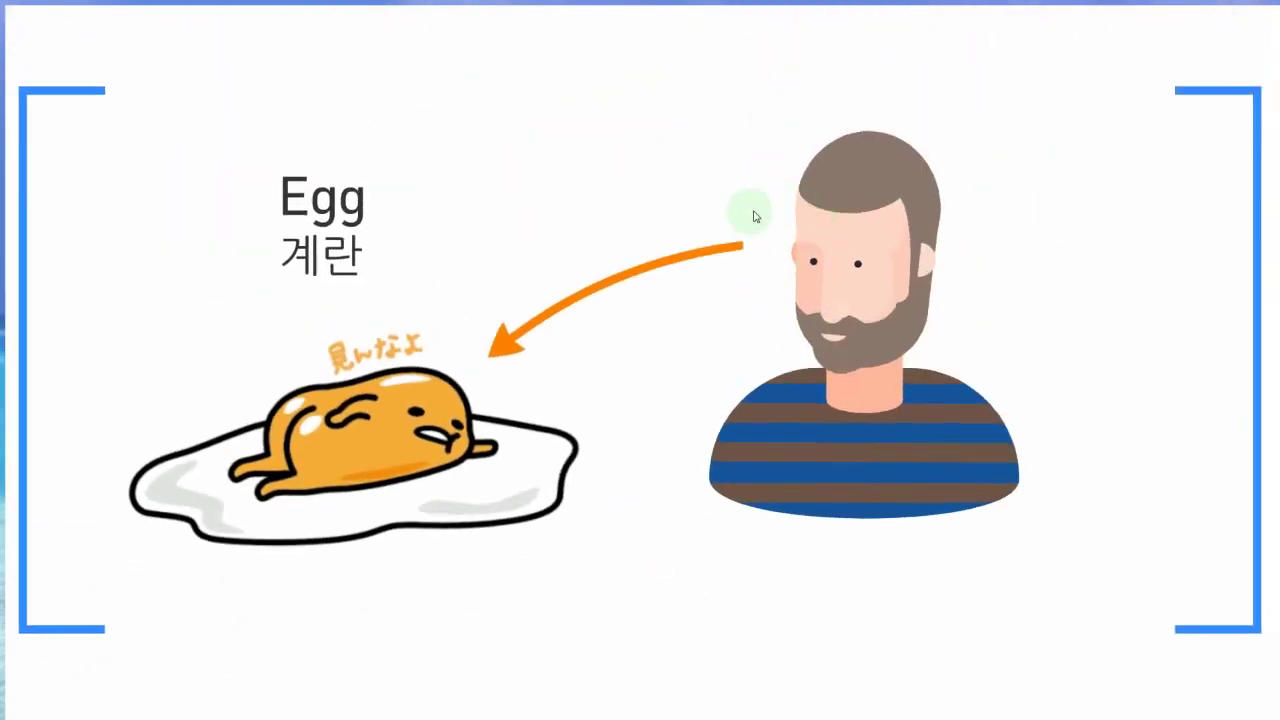
pyautogui.press('Right')
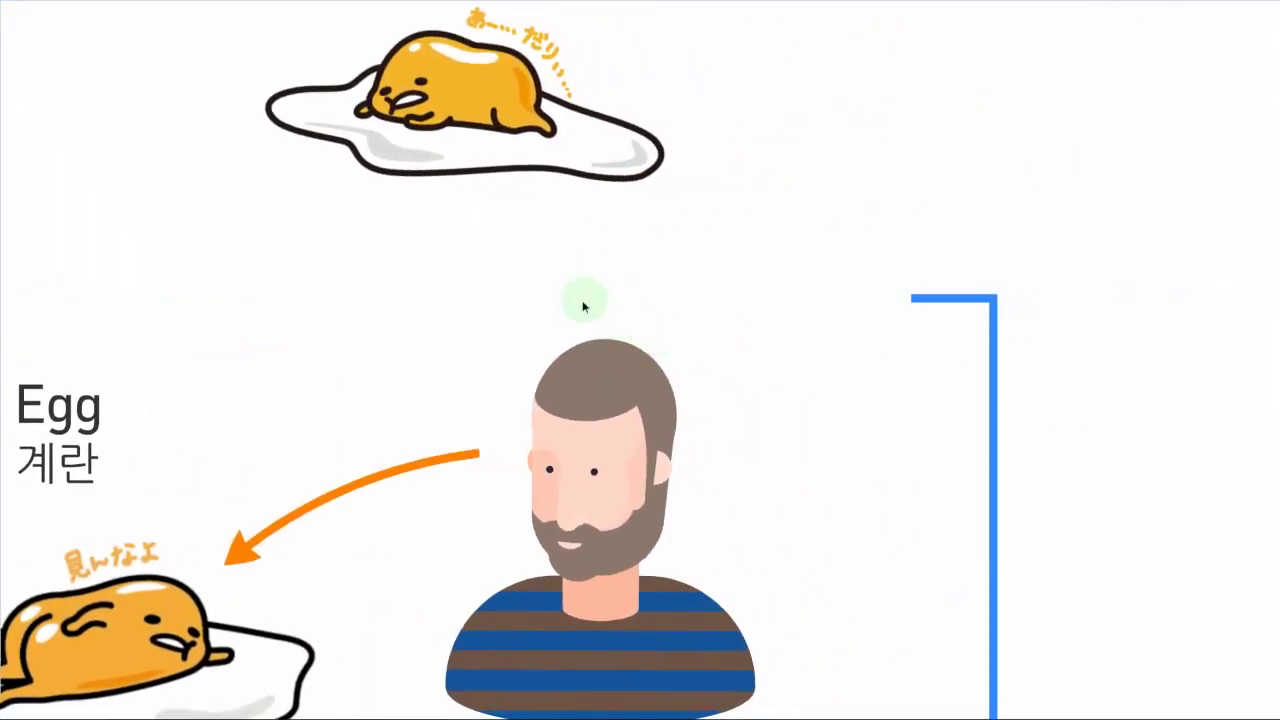
pyautogui.press('Right')
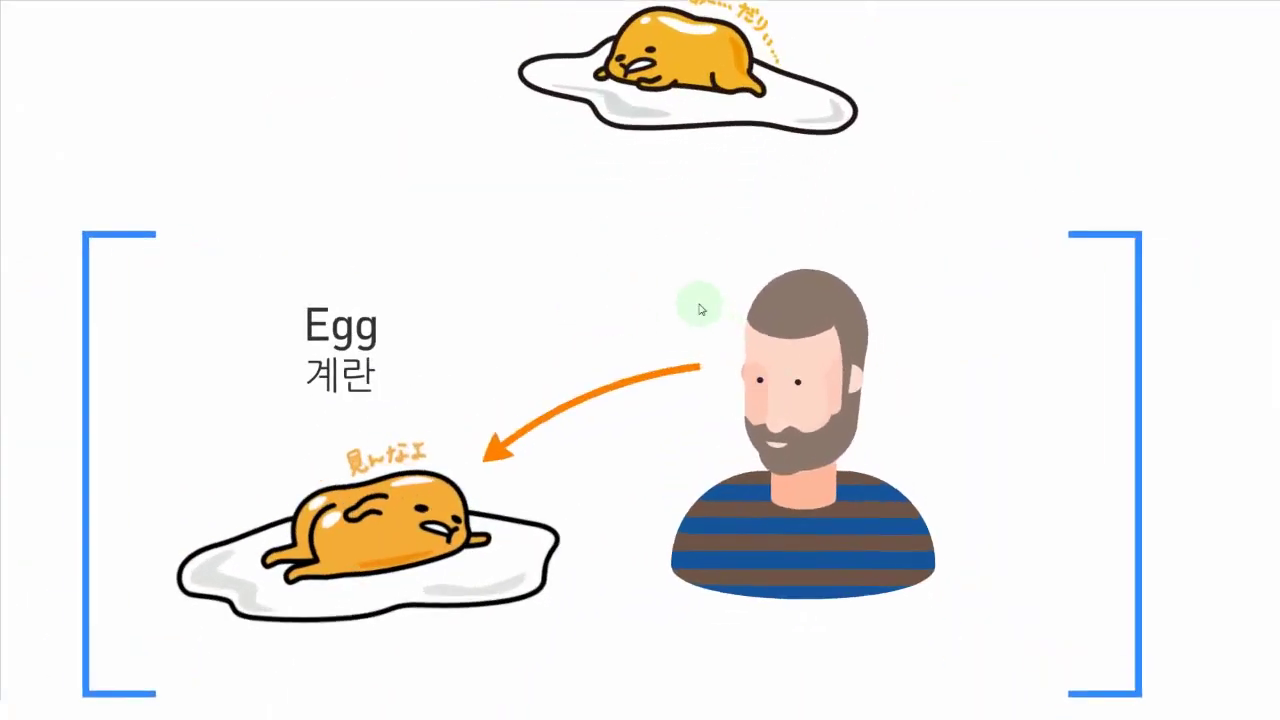
pyautogui.press('Escape')
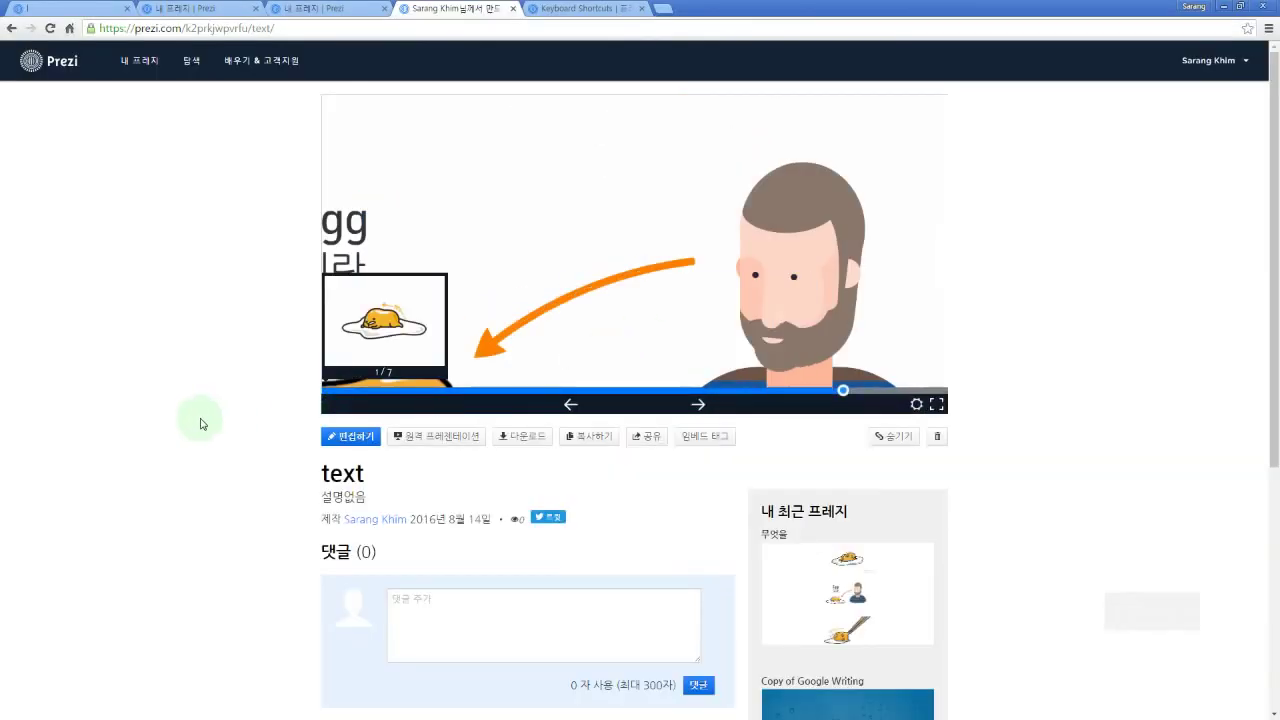
# Step: Replace the presentation title 'text' with '아저씨와 계란'
pyautogui.click(367, 444)
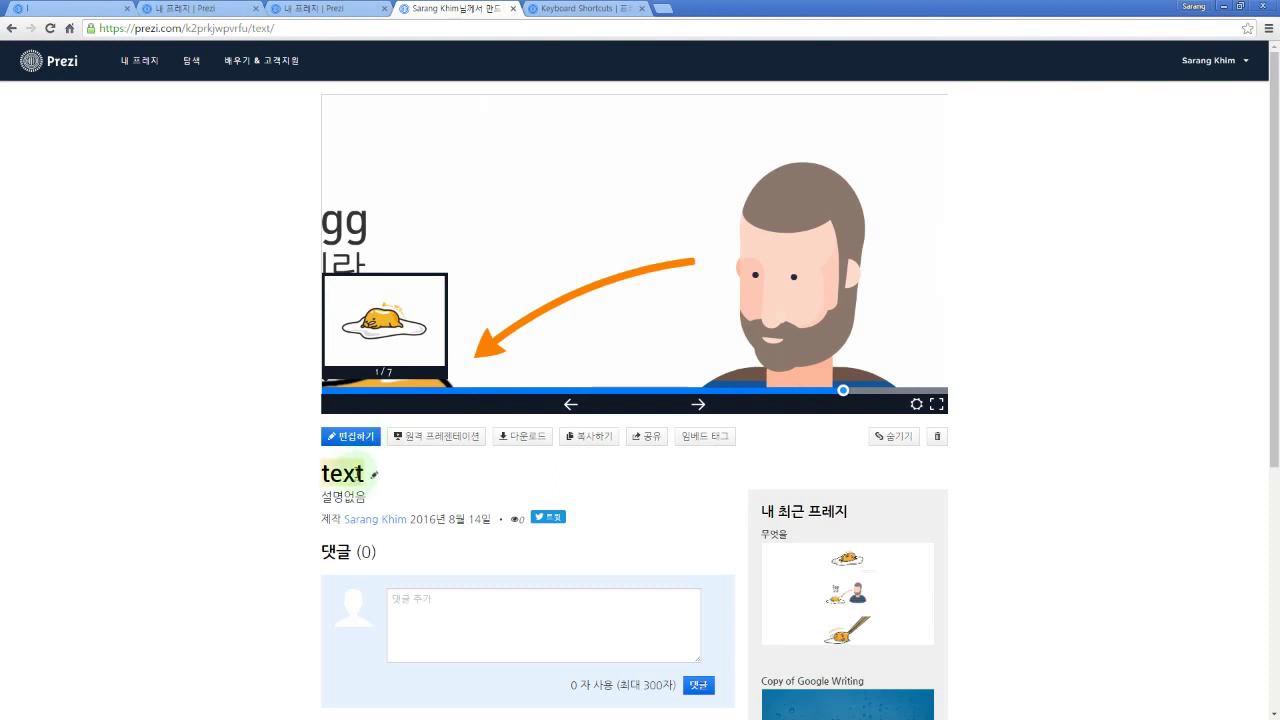
pyautogui.click(343, 472)
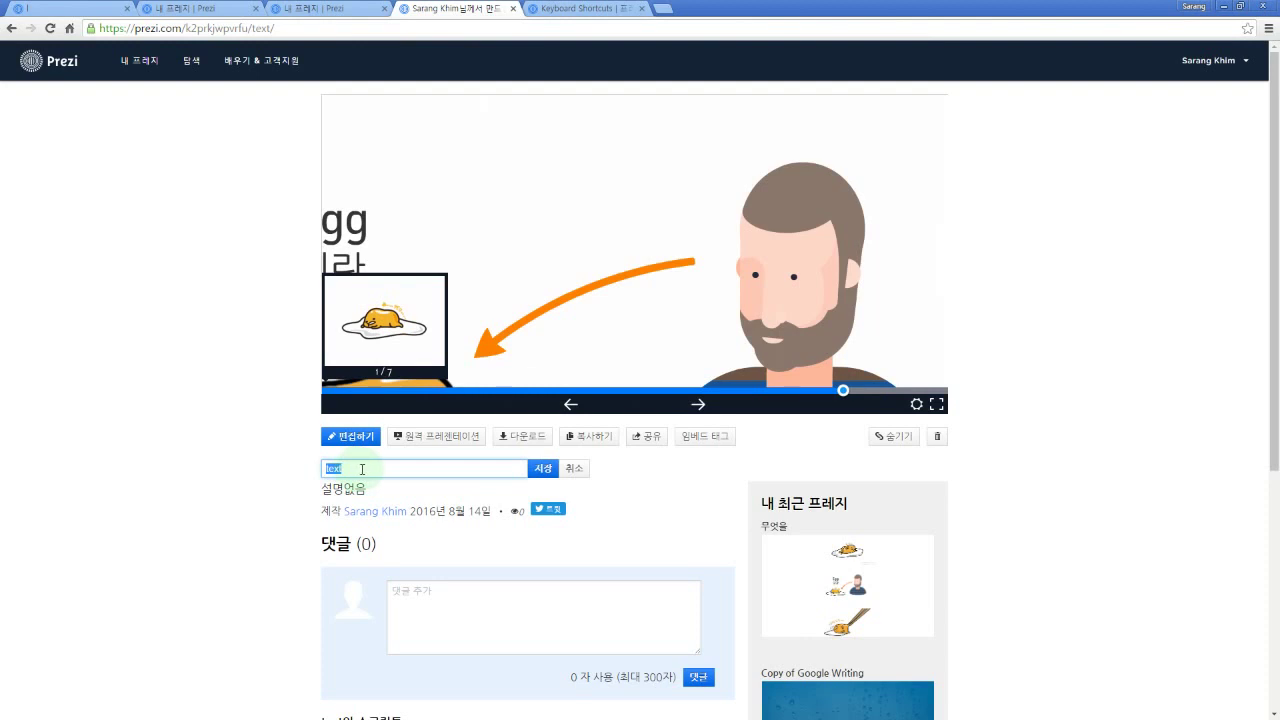
pyautogui.press('BackSpace')
pyautogui.write('dkw')
pyautogui.press('BackSpace')
pyautogui.press('BackSpace')
pyautogui.press('BackSpace')
pyautogui.write('dkwjT')
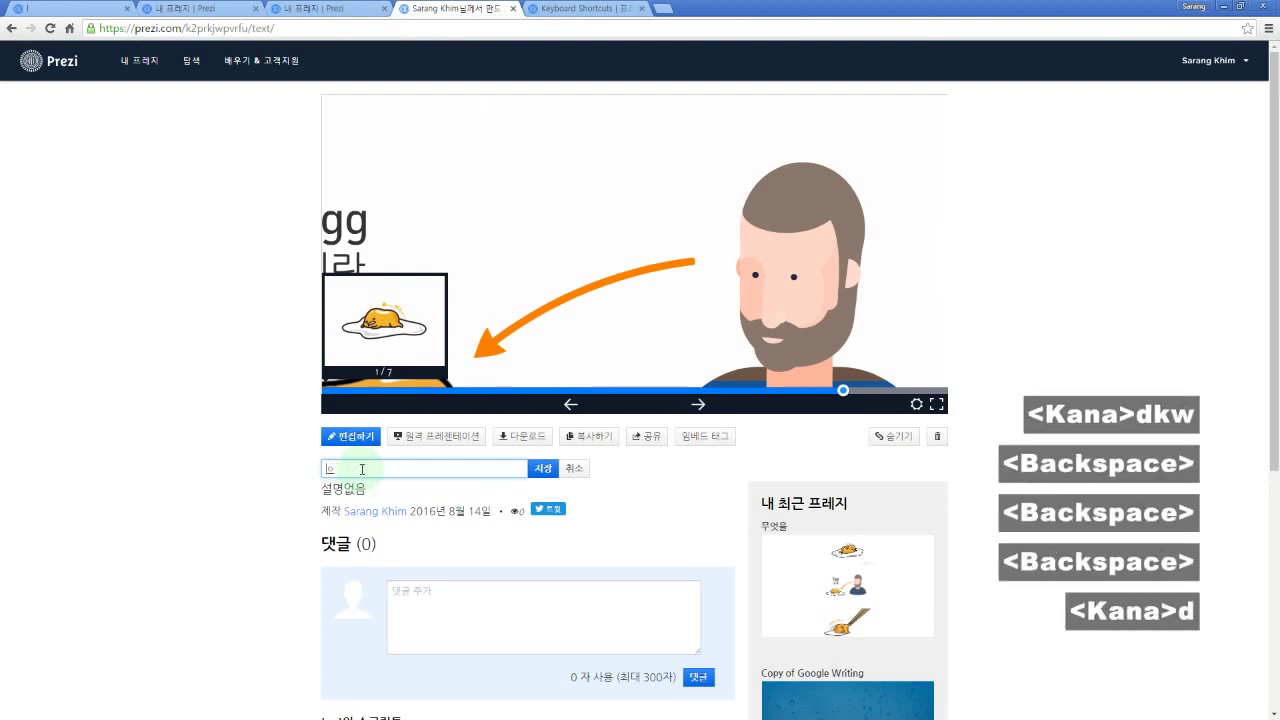
pyautogui.write('ldhk rPfks')
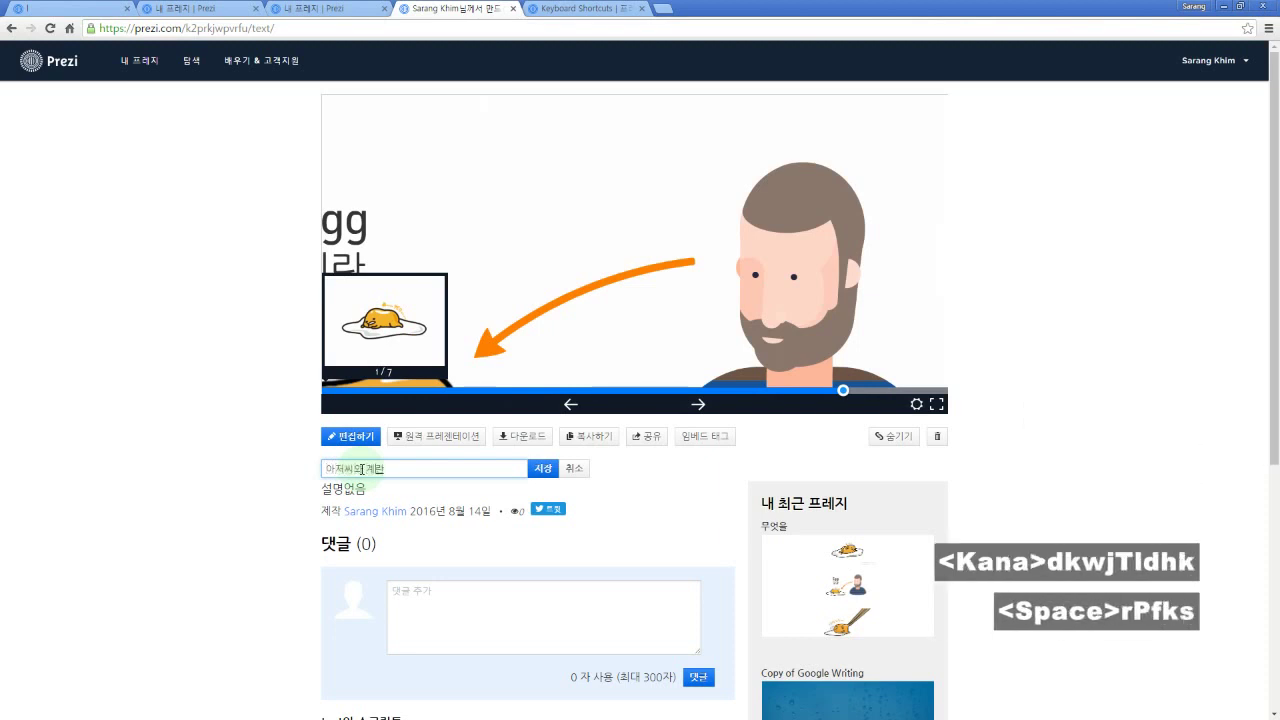
pyautogui.write(']')
pyautogui.press('Return')
# Step: Remove the stray ']' from the new title and confirm '아저씨와 계란'
pyautogui.press('BackSpace')
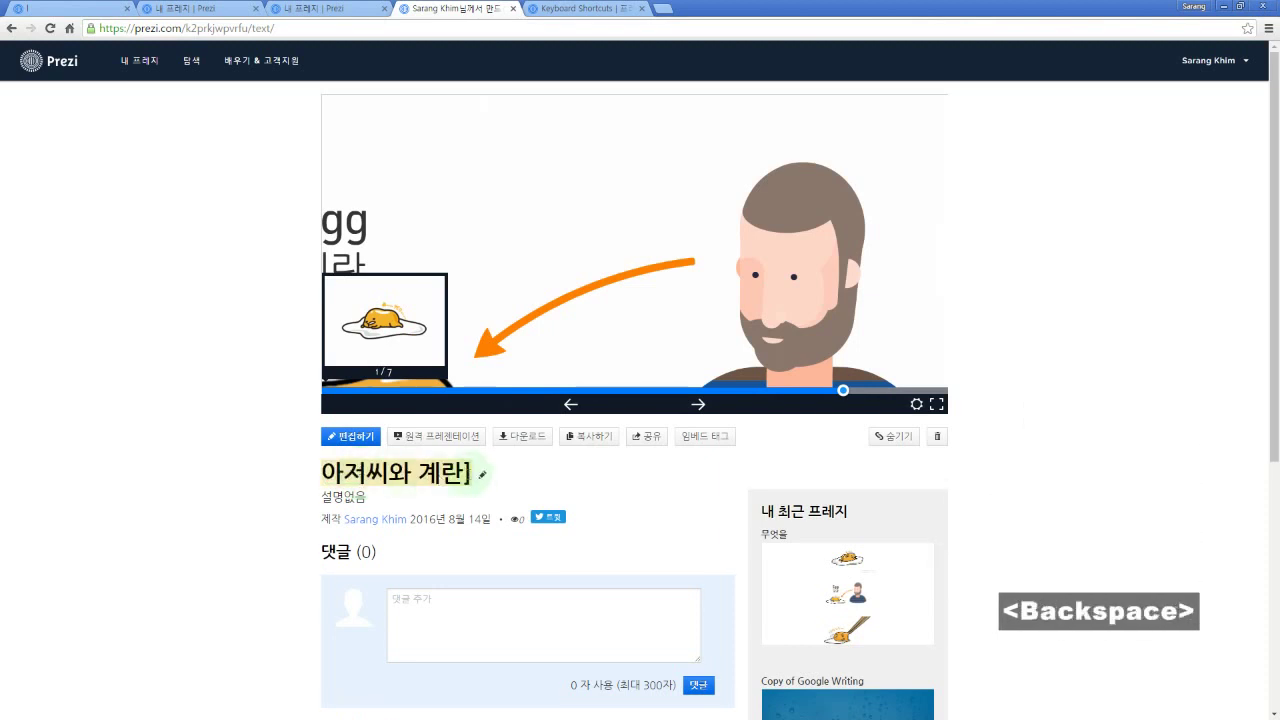
pyautogui.click(481, 475)
pyautogui.press('BackSpace')
pyautogui.press('Return')
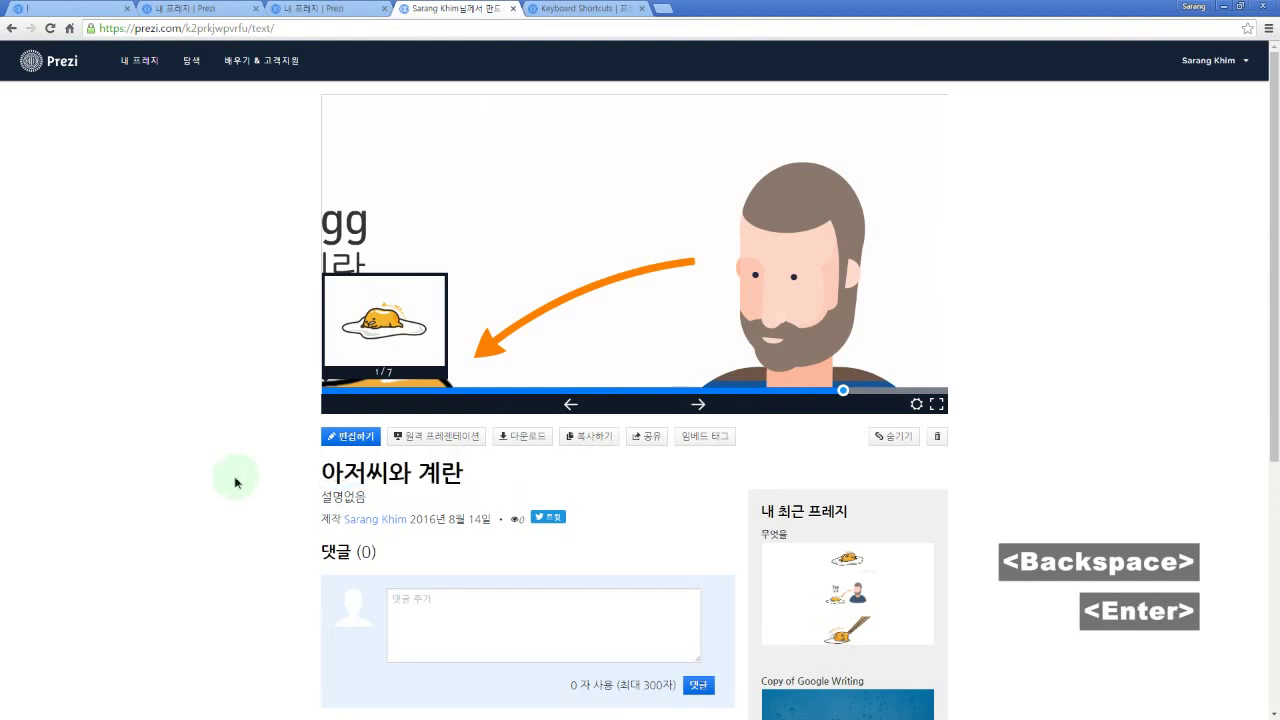
pyautogui.scroll(-1, 338, 500)
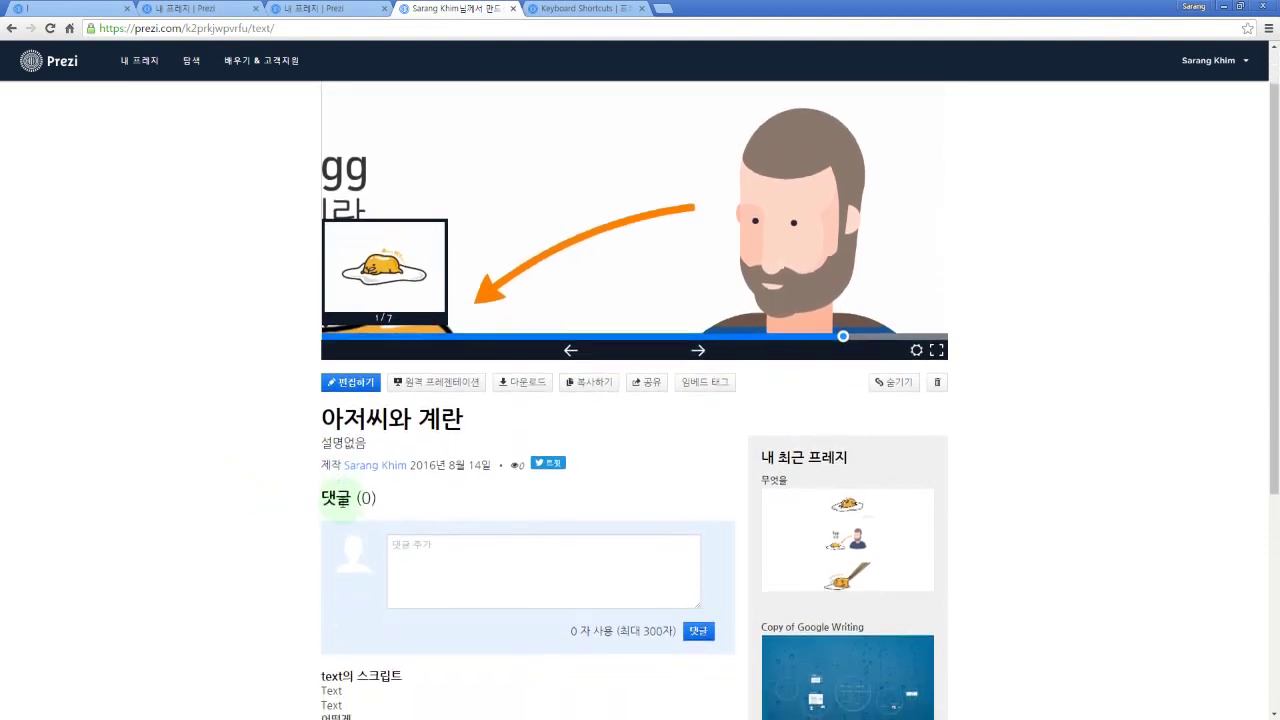
pyautogui.scroll(1, 420, 520)
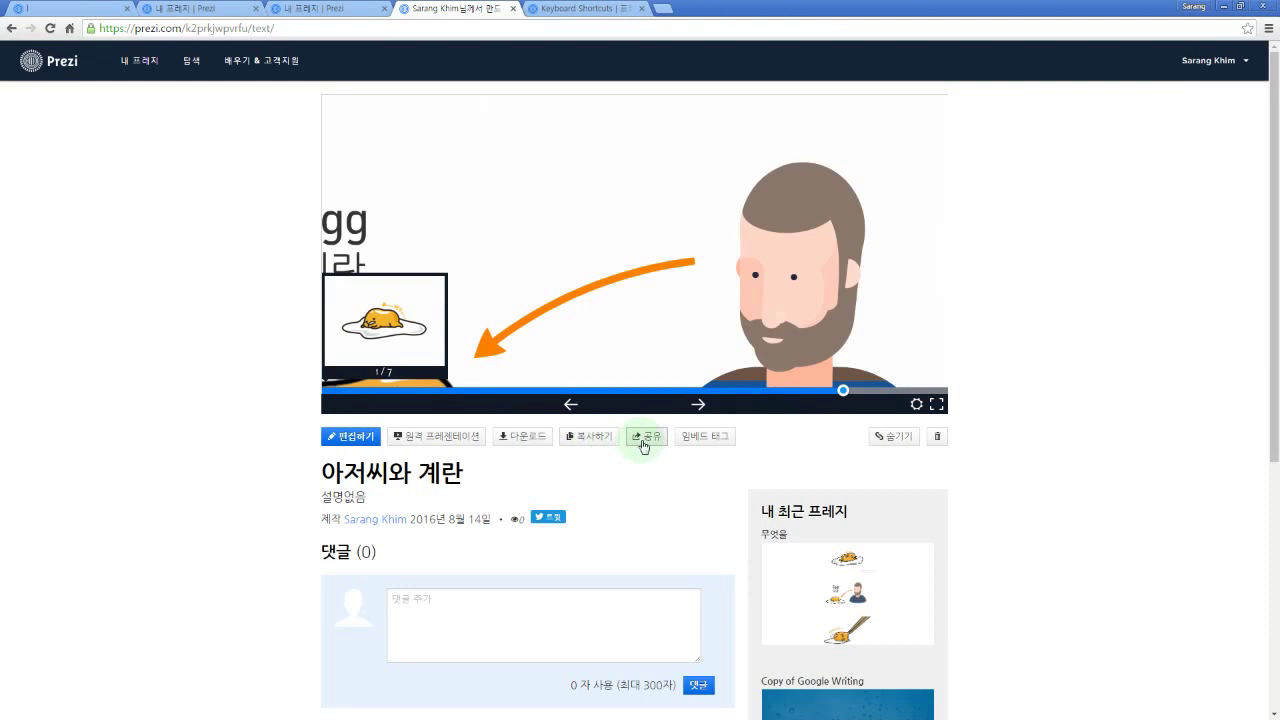
pyautogui.click(533, 439)
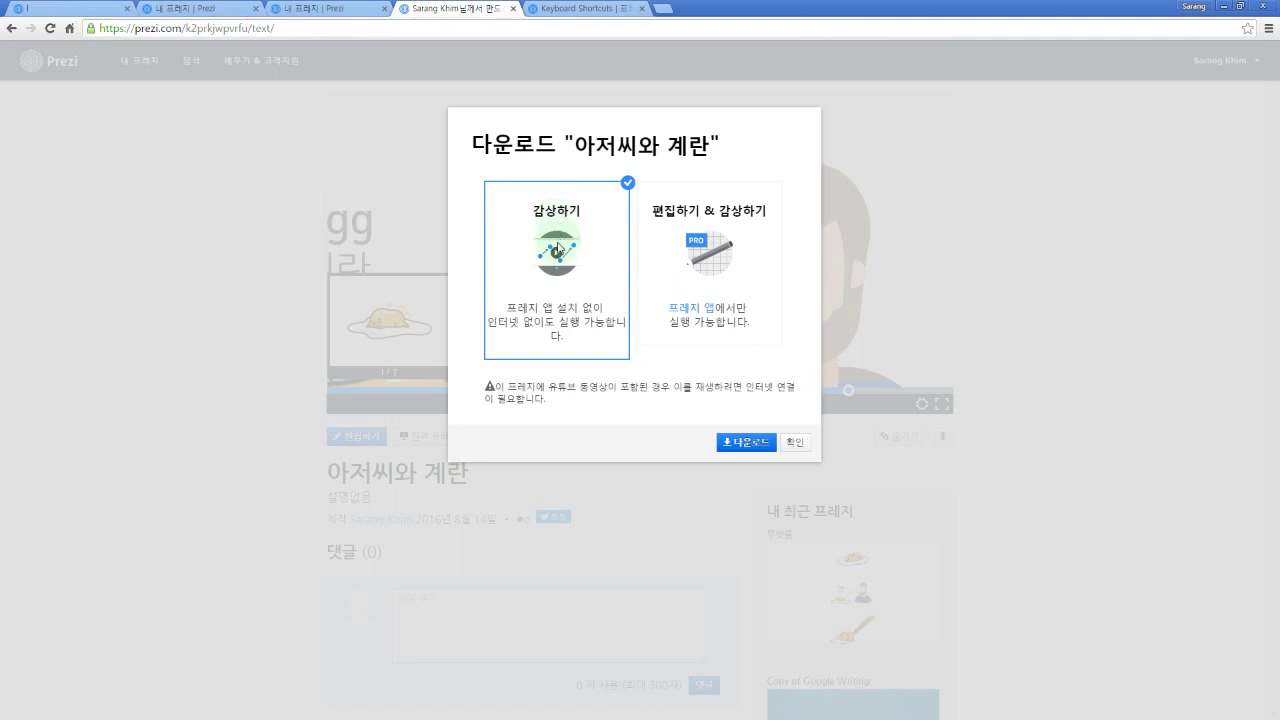
pyautogui.click(714, 242)
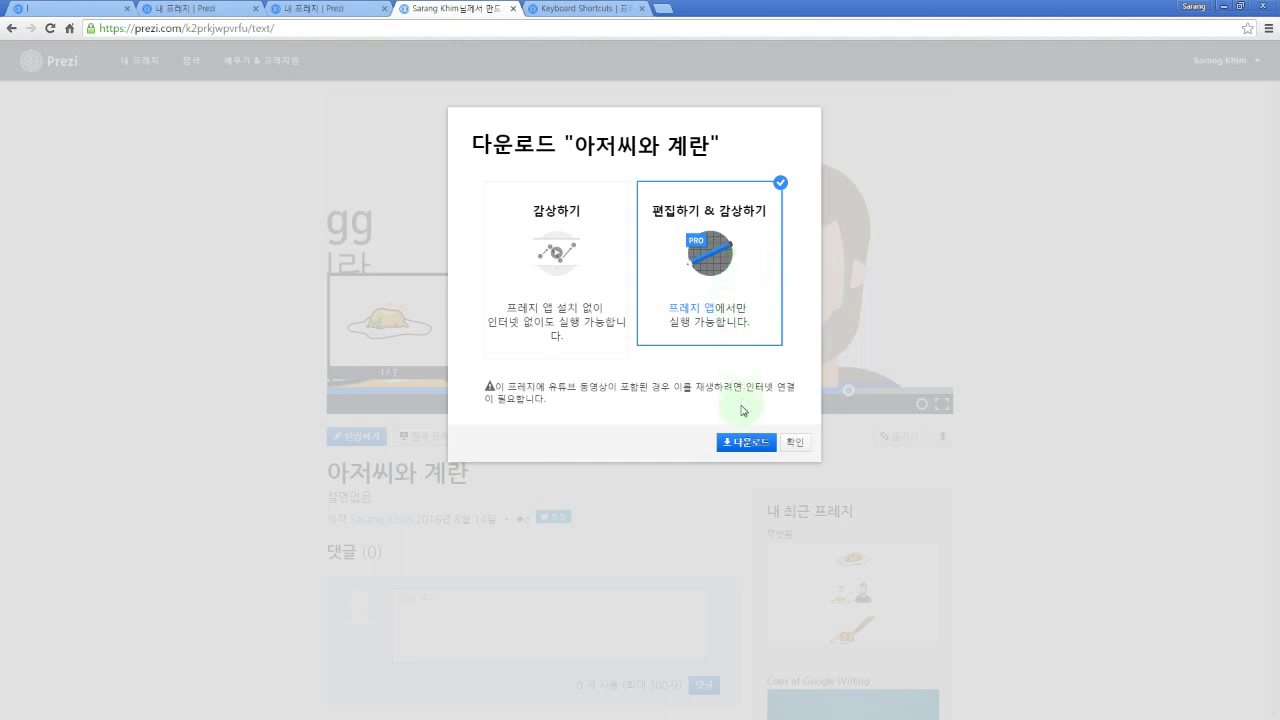
pyautogui.click(794, 442)
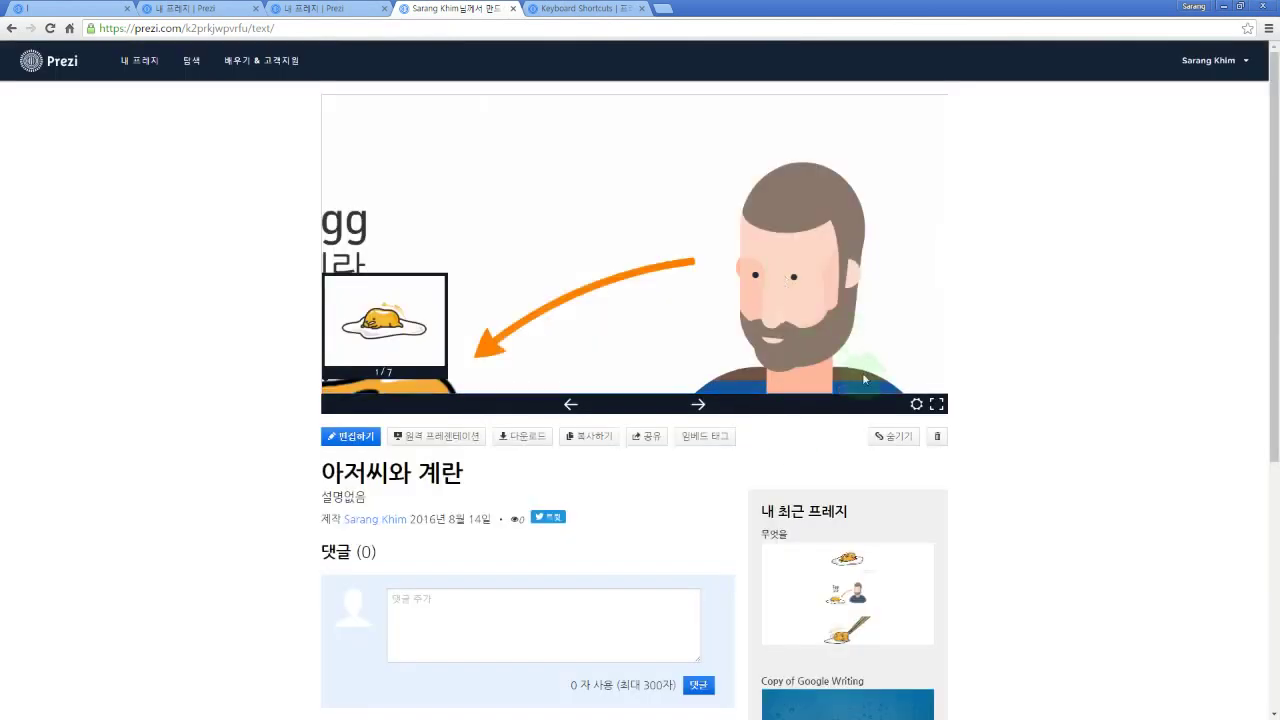
# Step: In the sharing settings, try private and link-only, then set visibility to public (공개)
pyautogui.click(892, 444)
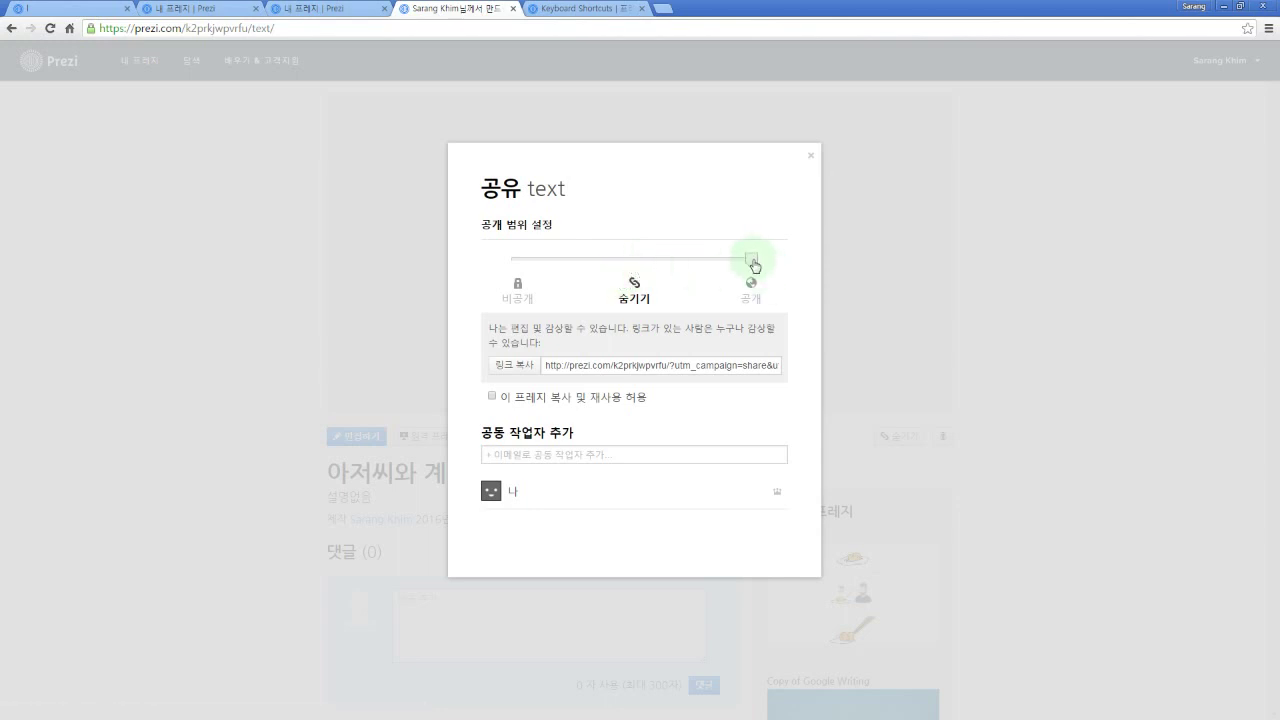
pyautogui.click(751, 280)
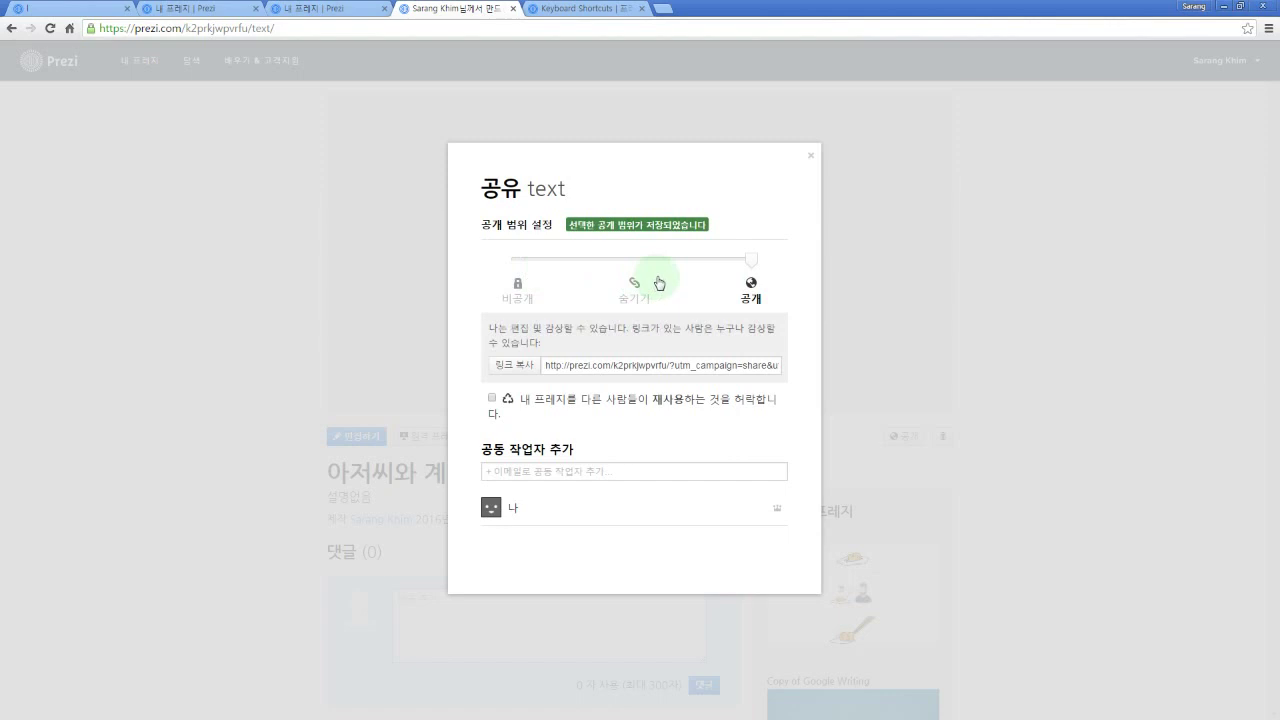
pyautogui.click(636, 270)
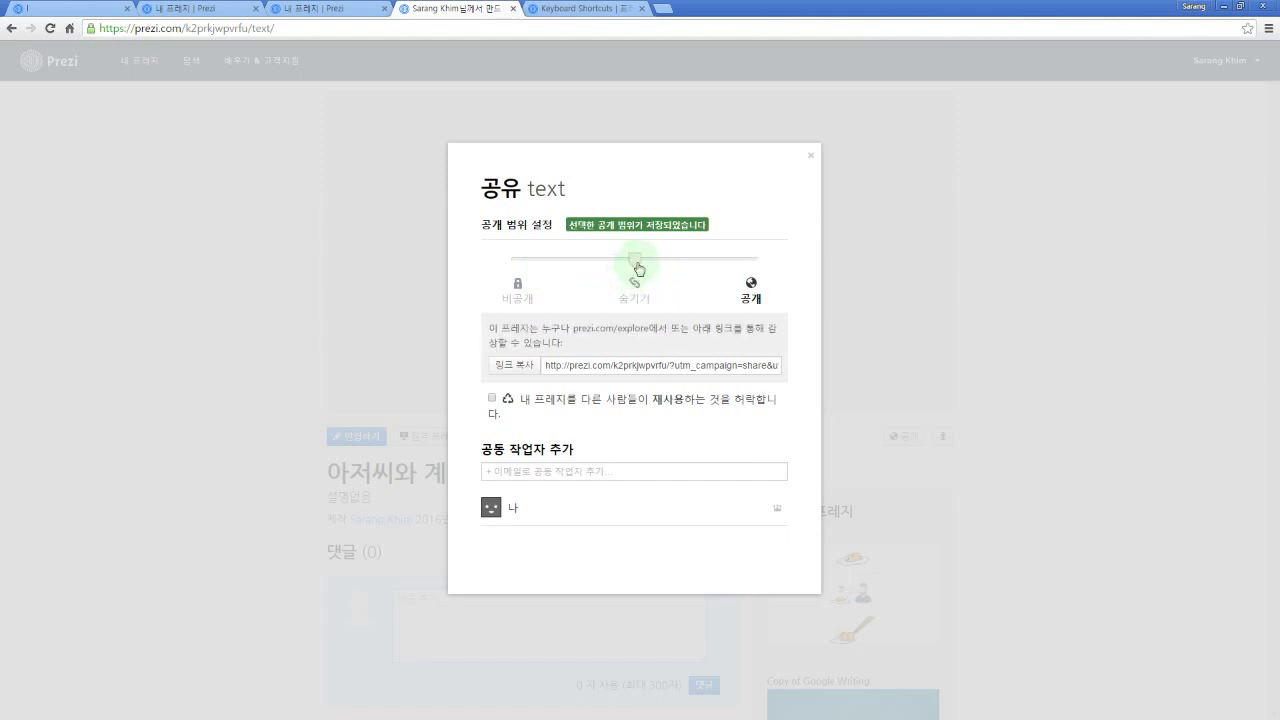
pyautogui.click(518, 262)
pyautogui.click(634, 266)
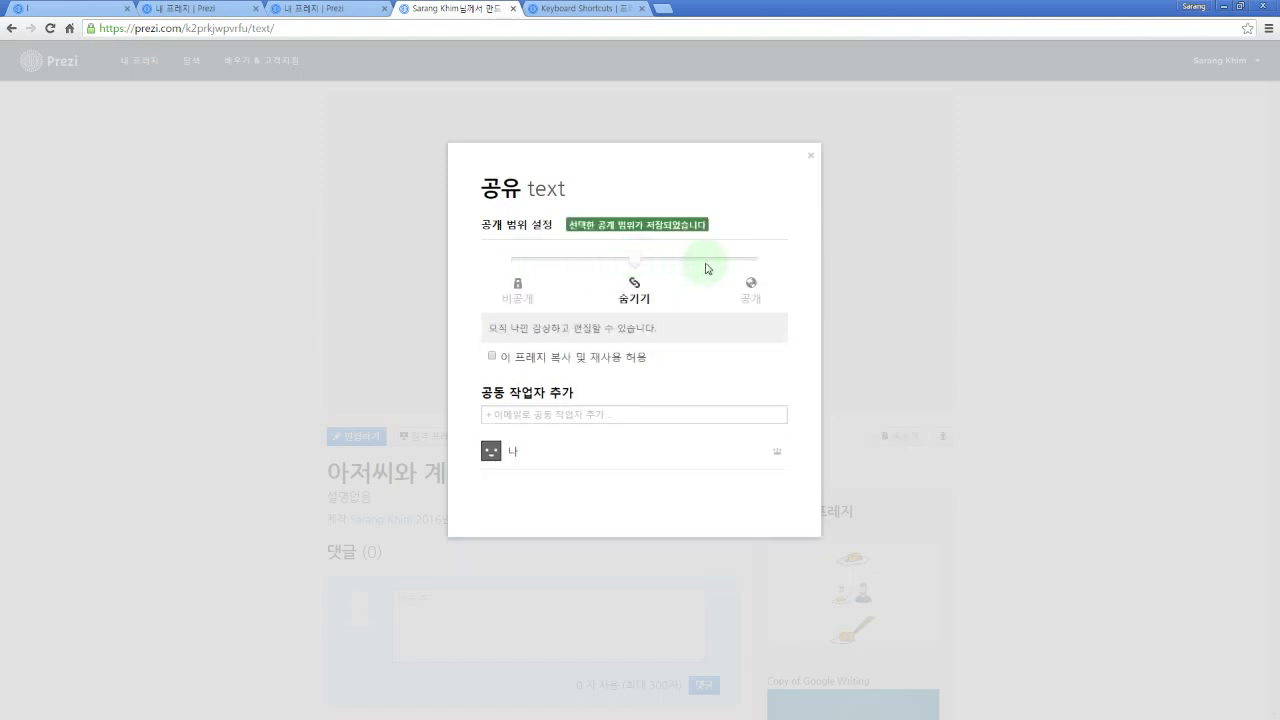
pyautogui.click(751, 262)
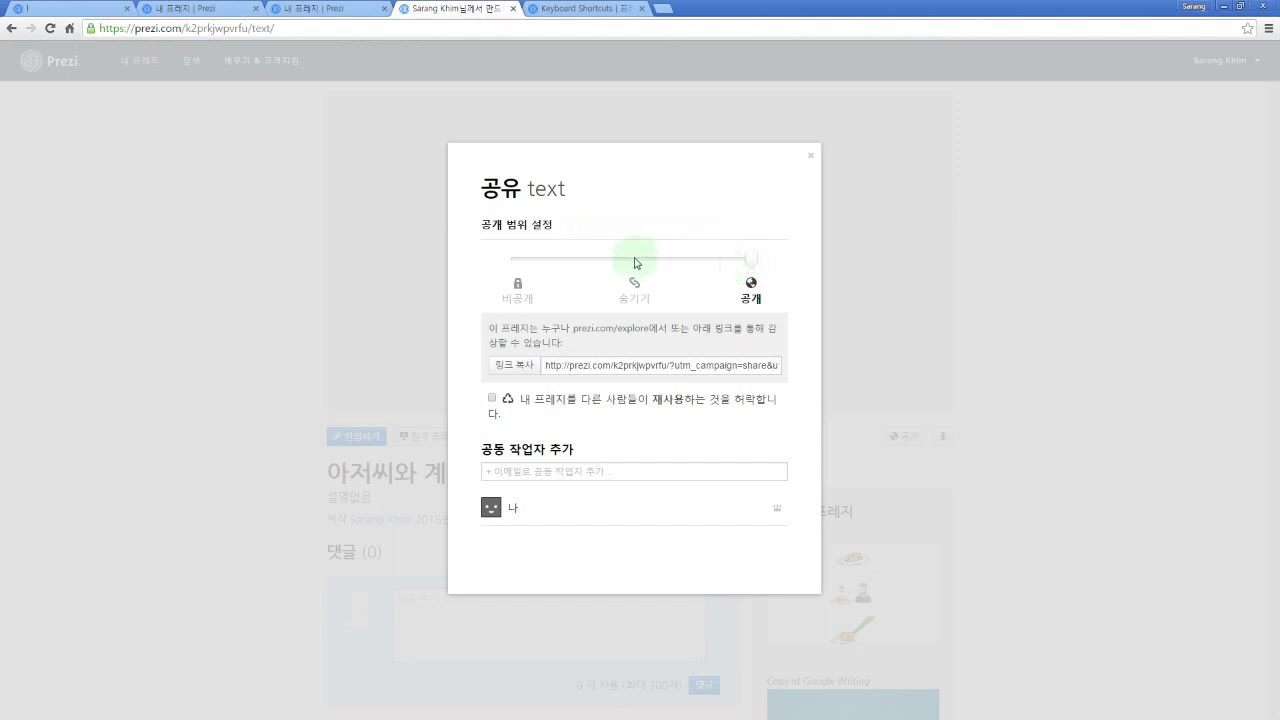
pyautogui.click(634, 260)
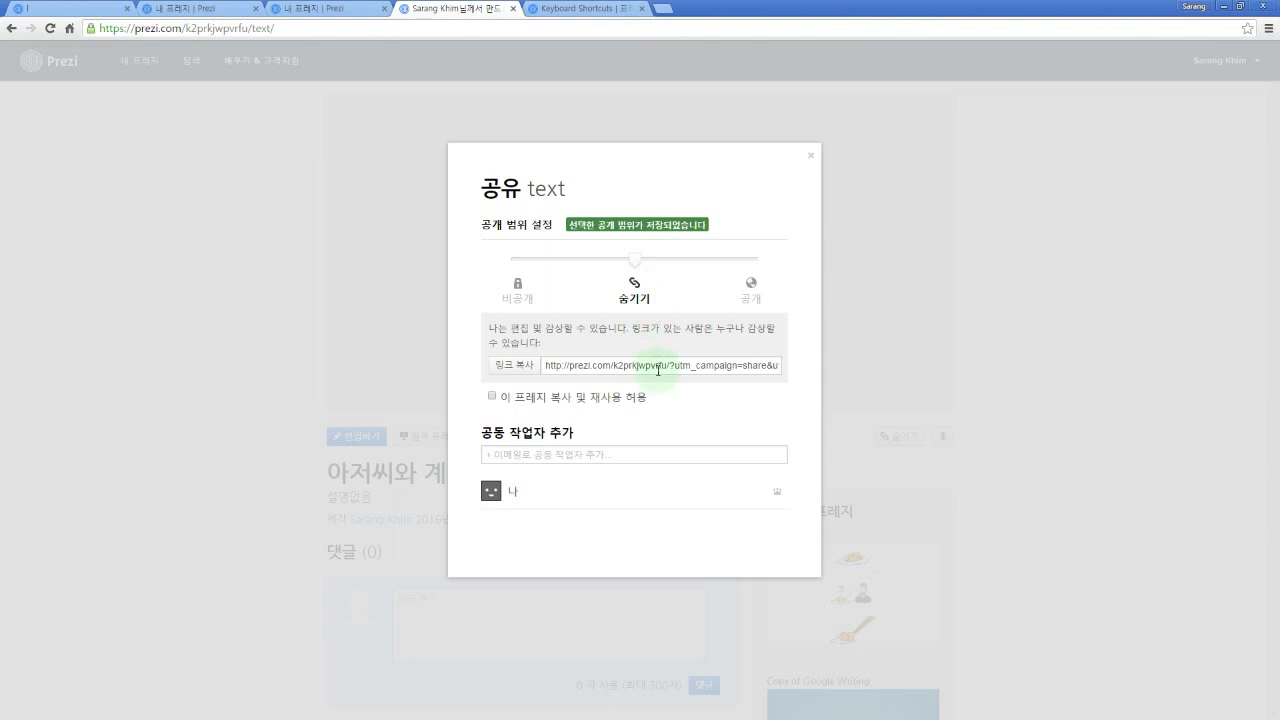
pyautogui.click(518, 262)
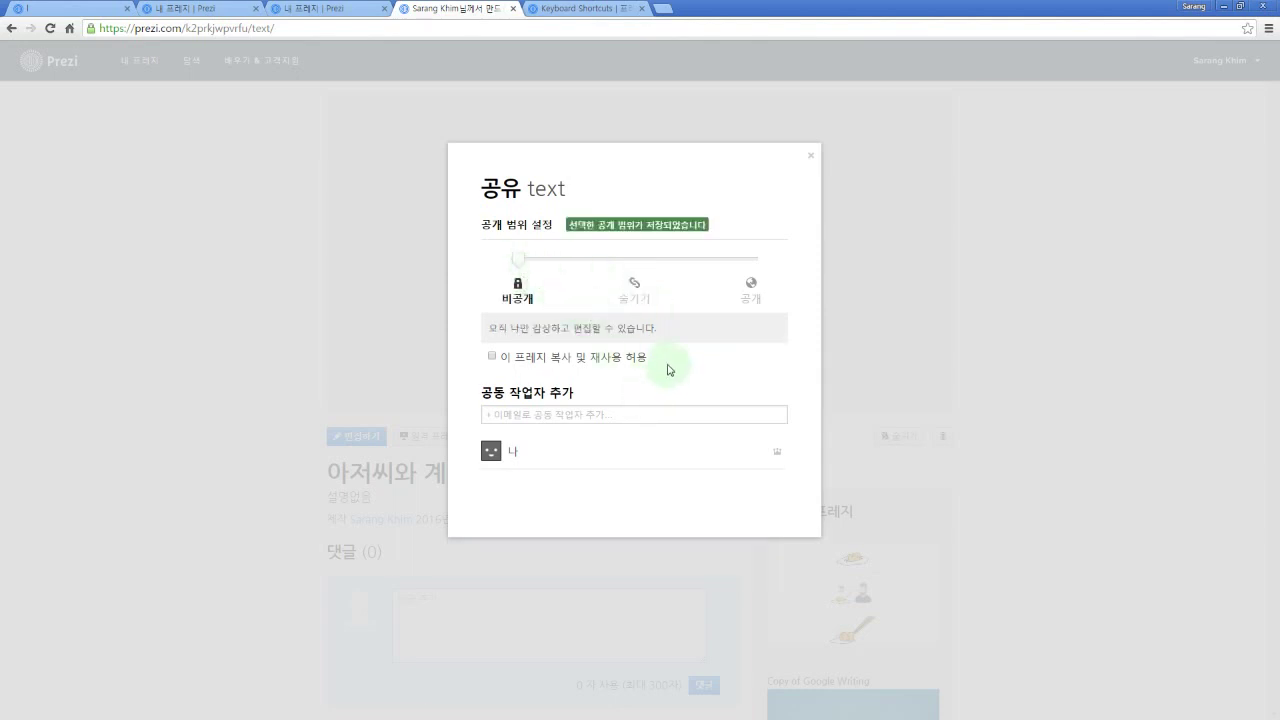
pyautogui.click(634, 284)
pyautogui.click(750, 287)
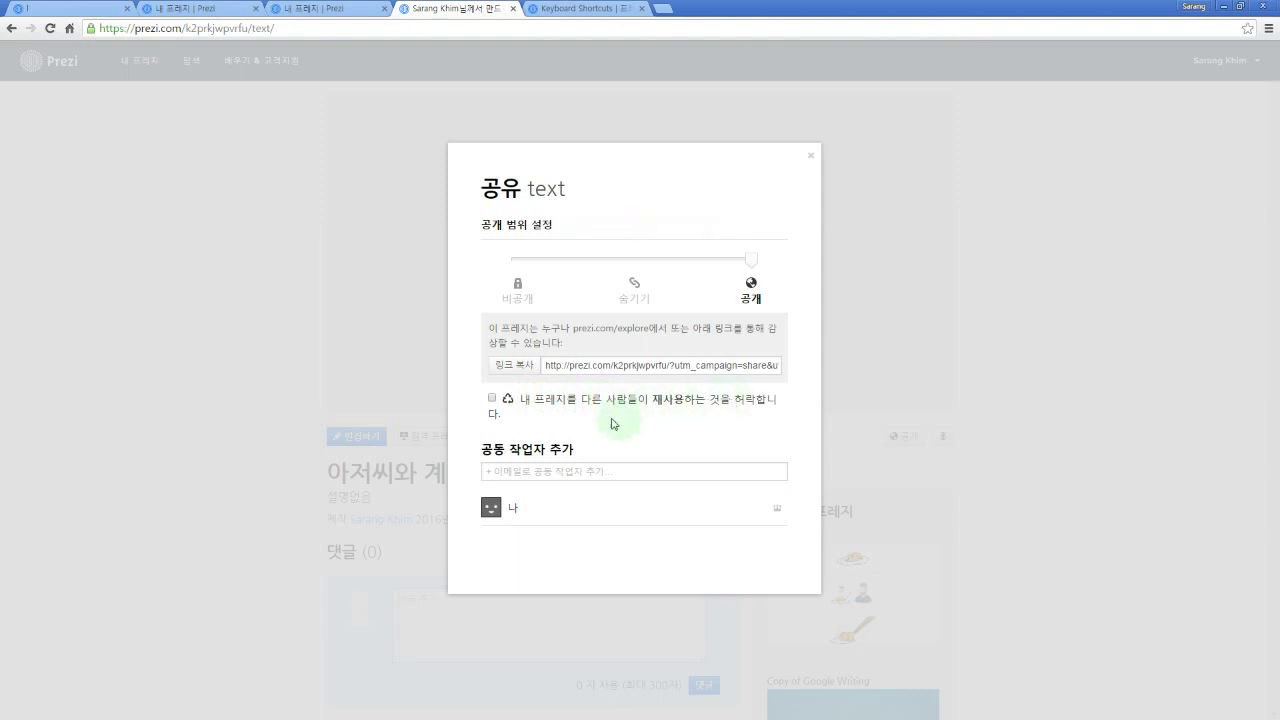
# Step: Leave reuse by others unallowed and close the sharing settings
pyautogui.click(498, 404)
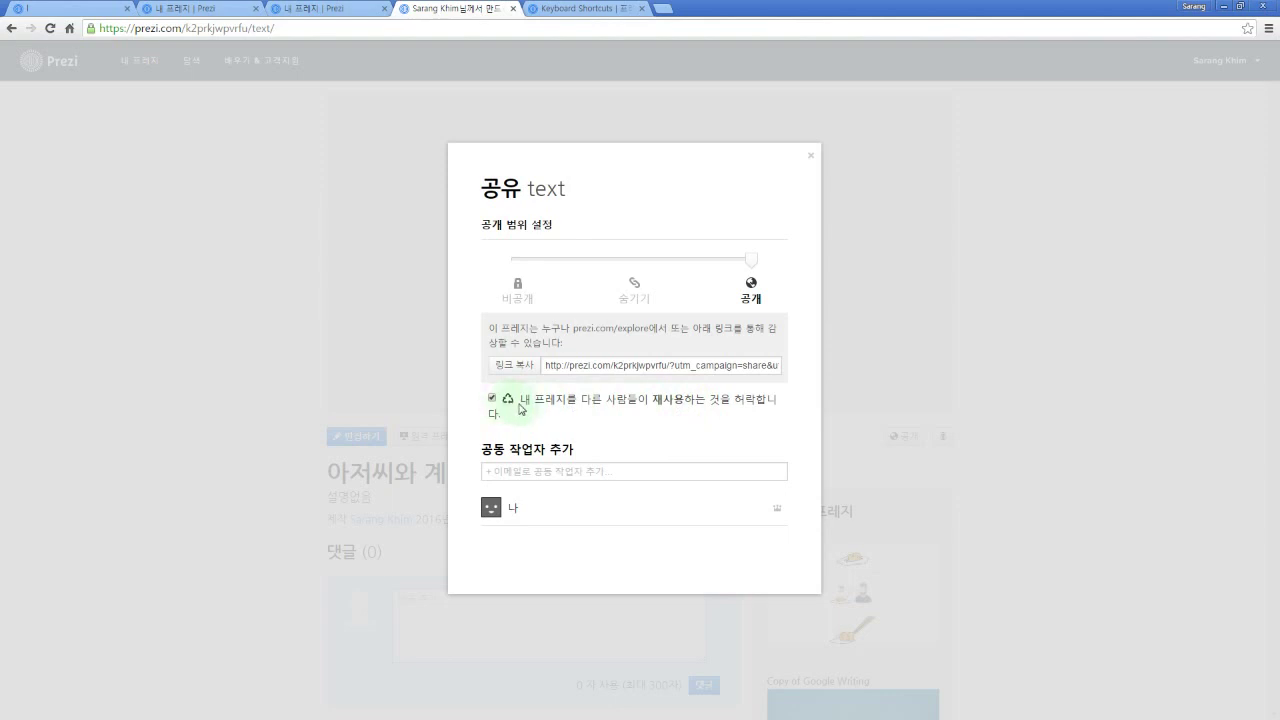
pyautogui.click(492, 398)
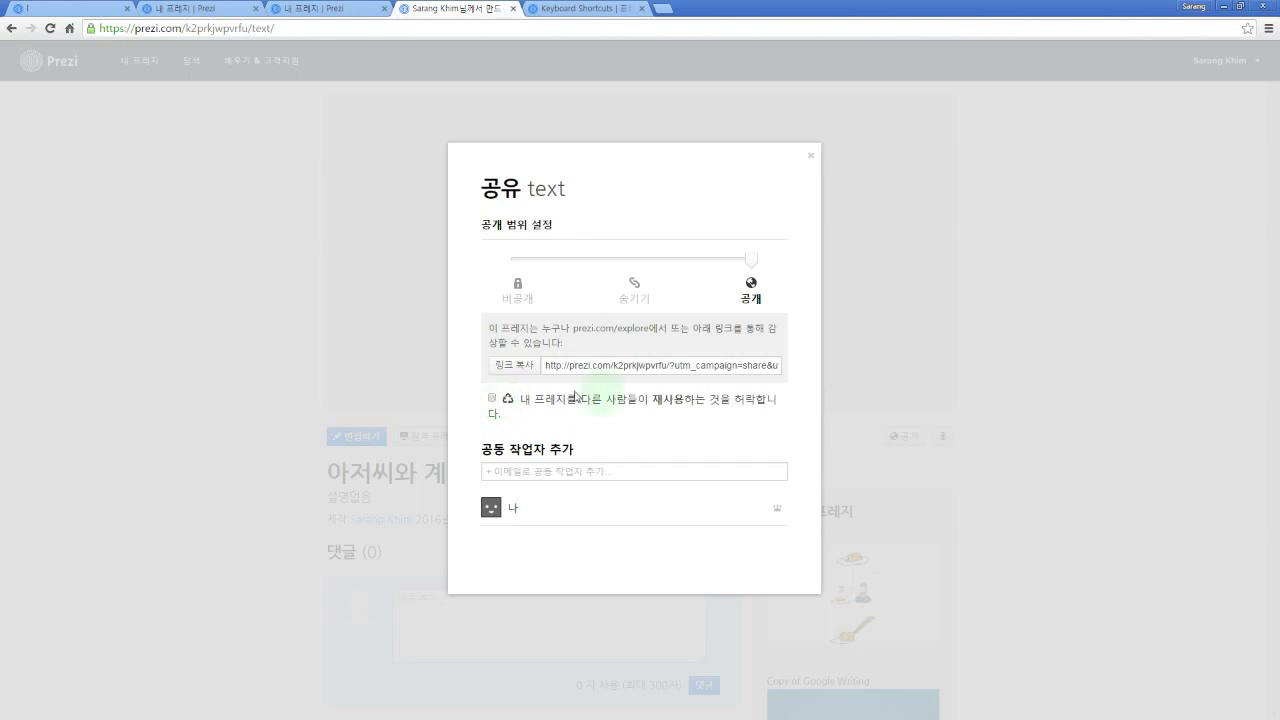
pyautogui.click(811, 158)
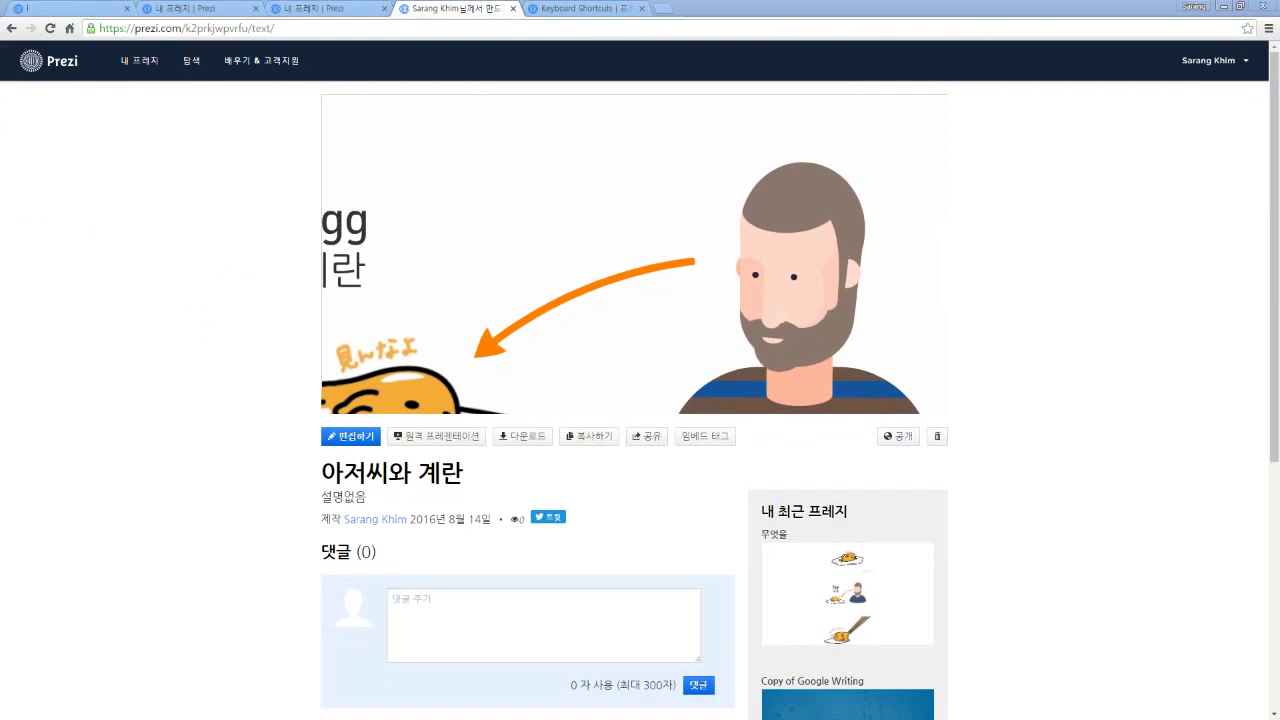
# Step: Bring the 'capstone design - final presentaion for class' Prezi page into view
pyautogui.moveTo(0, 154); pyautogui.dragTo(838, 10)
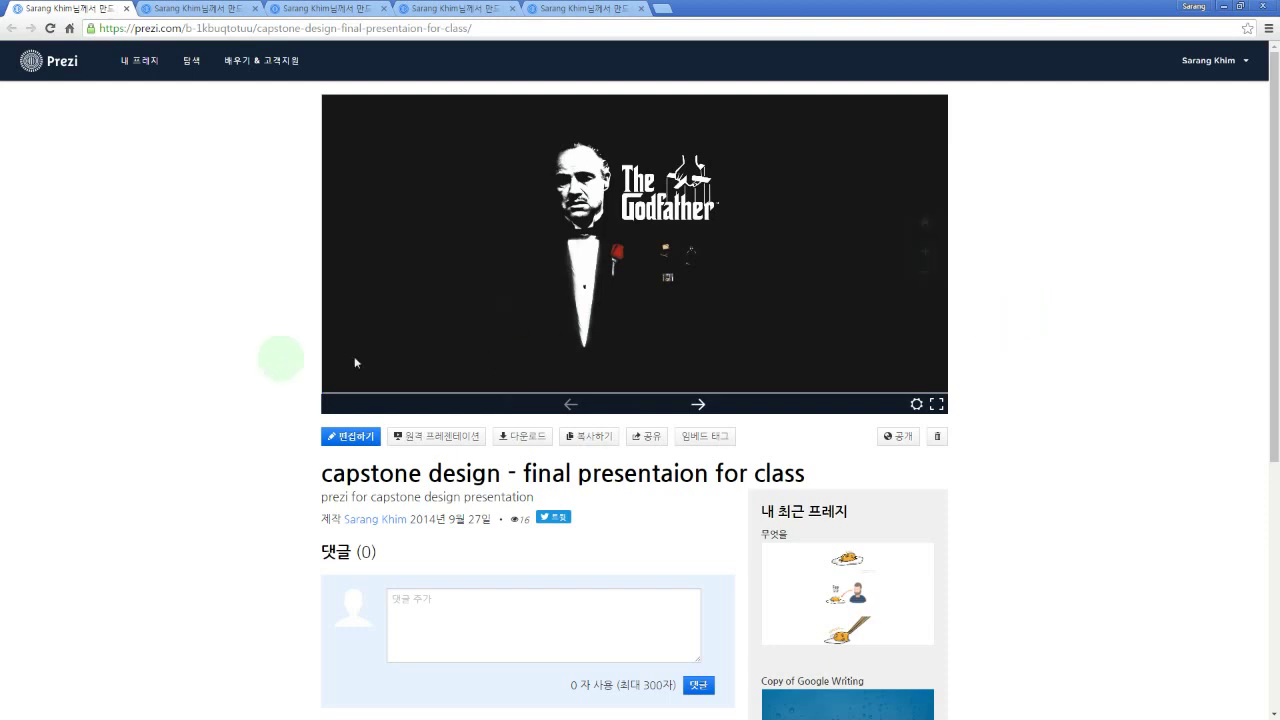
pyautogui.moveTo(354, 363)
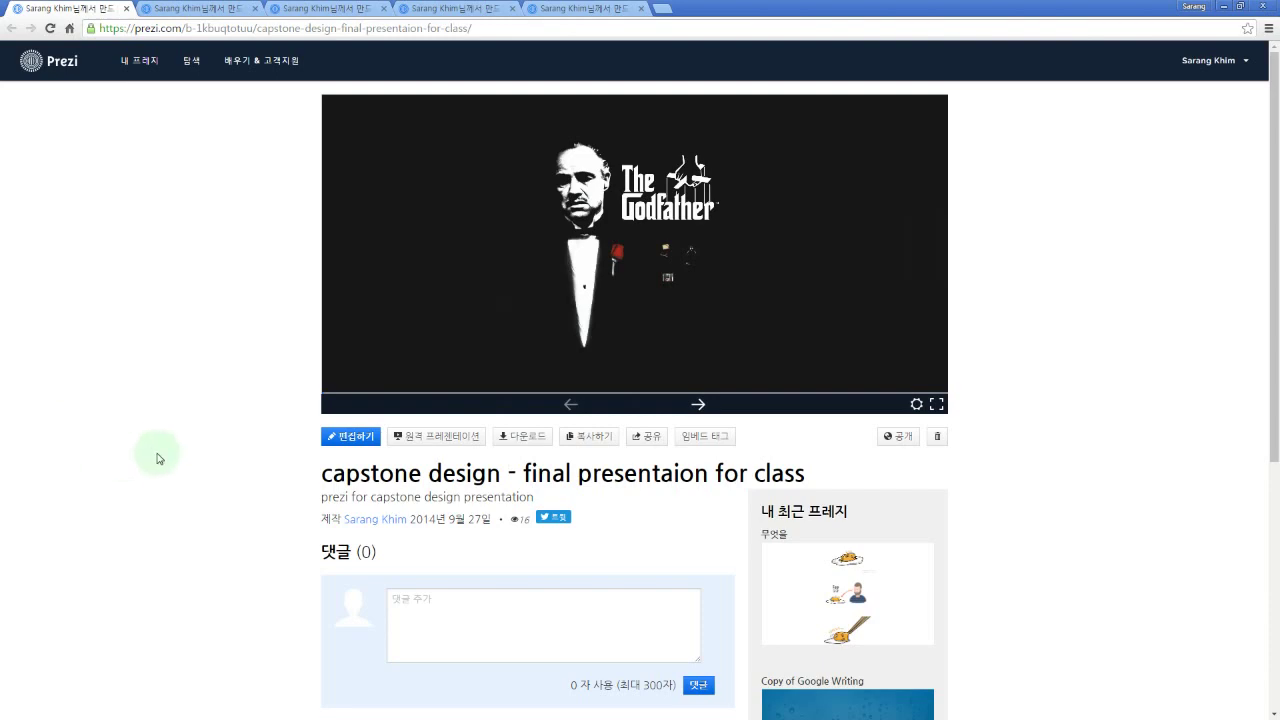
# Step: Play the capstone Prezi fullscreen, advance four steps to the Pocket Tailor title, and zoom around it
pyautogui.click(937, 405)
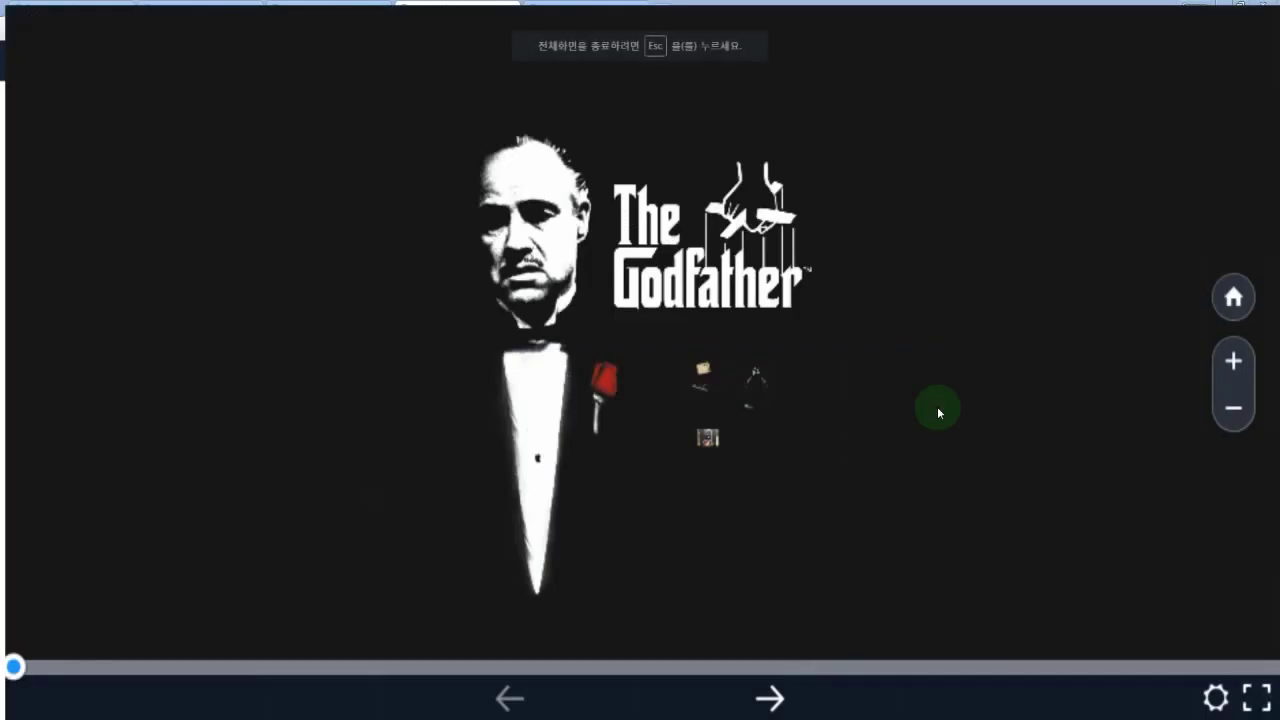
pyautogui.press('Right')
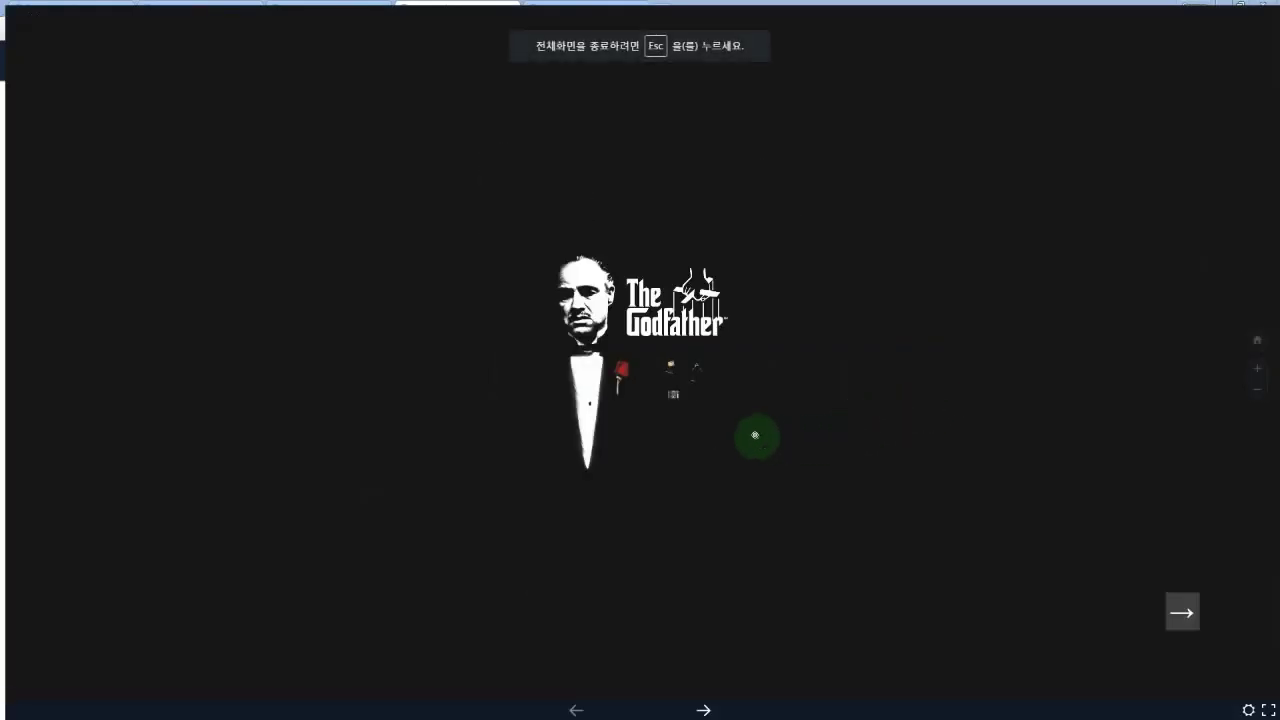
pyautogui.press('Right')
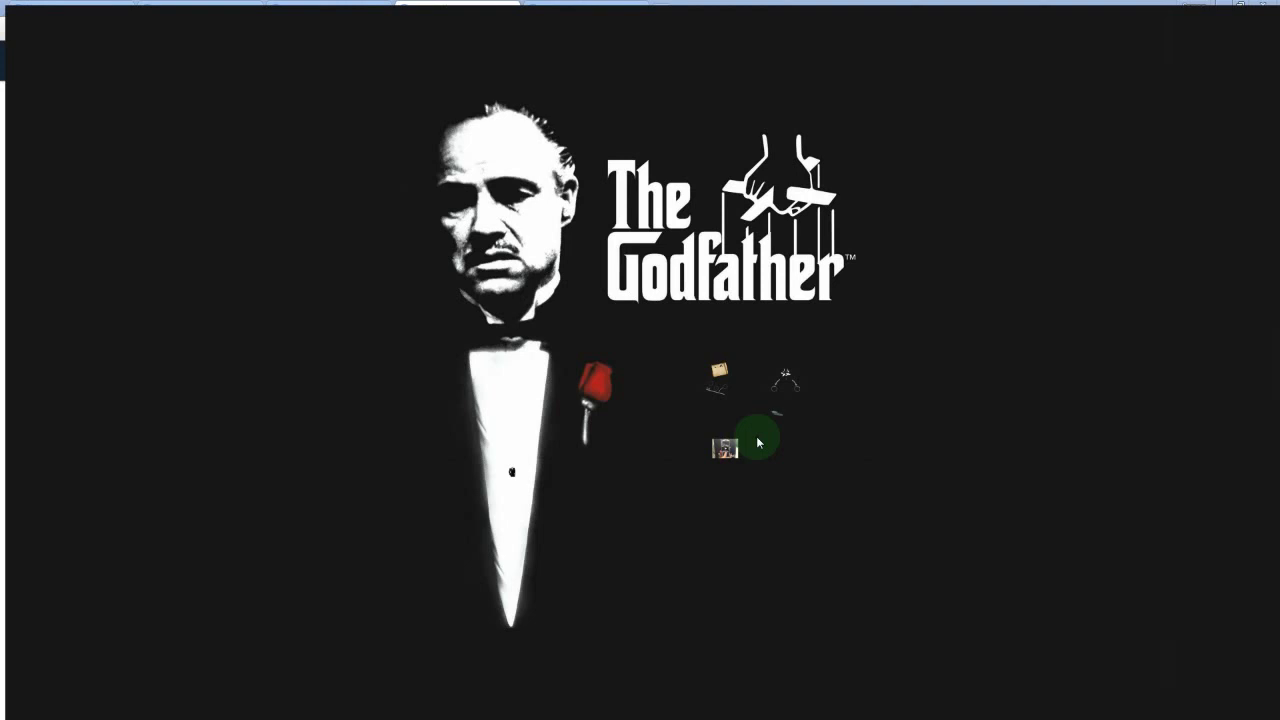
pyautogui.press('Right')
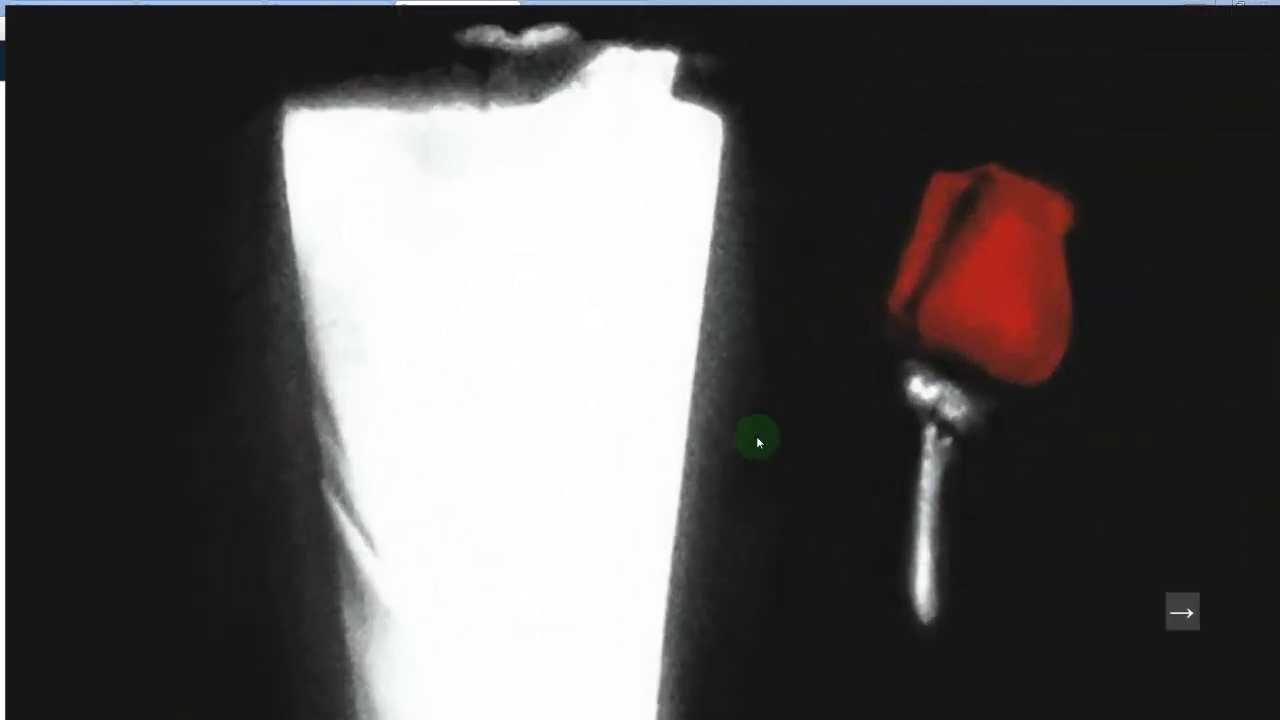
pyautogui.press('Right')
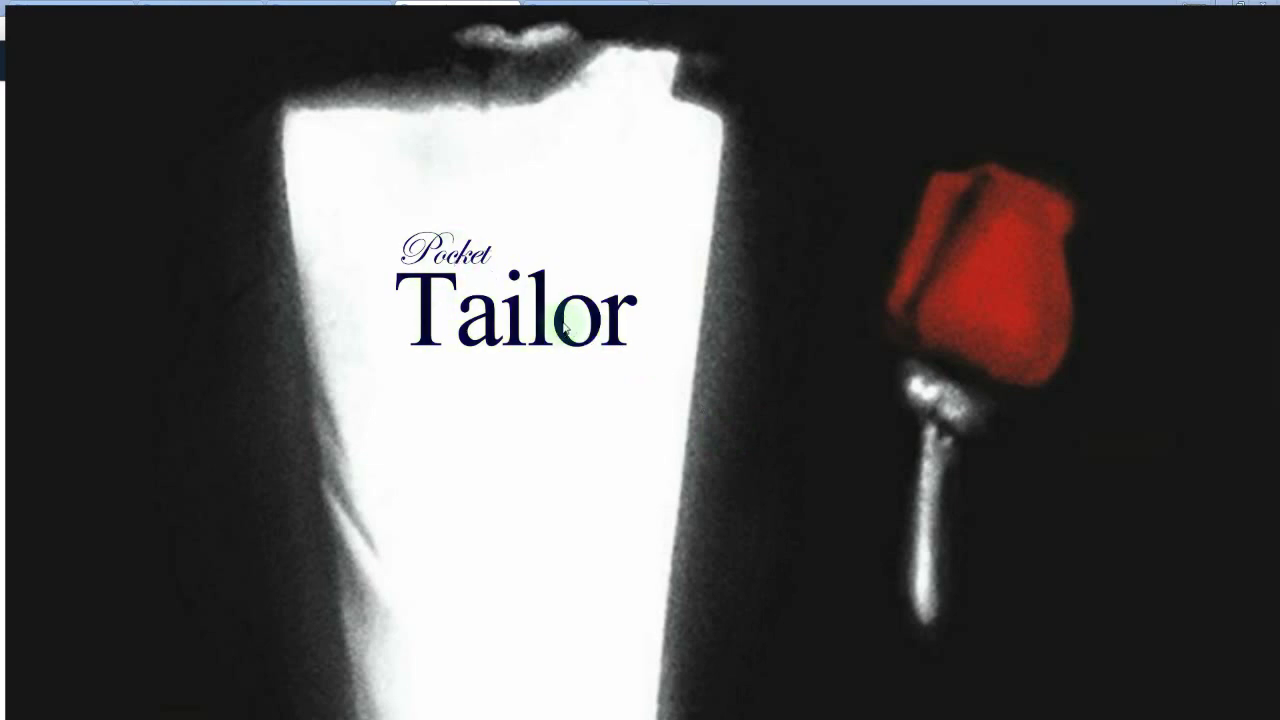
pyautogui.moveTo(452, 288); pyautogui.dragTo(466, 323)
pyautogui.scroll(6, 475, 323)
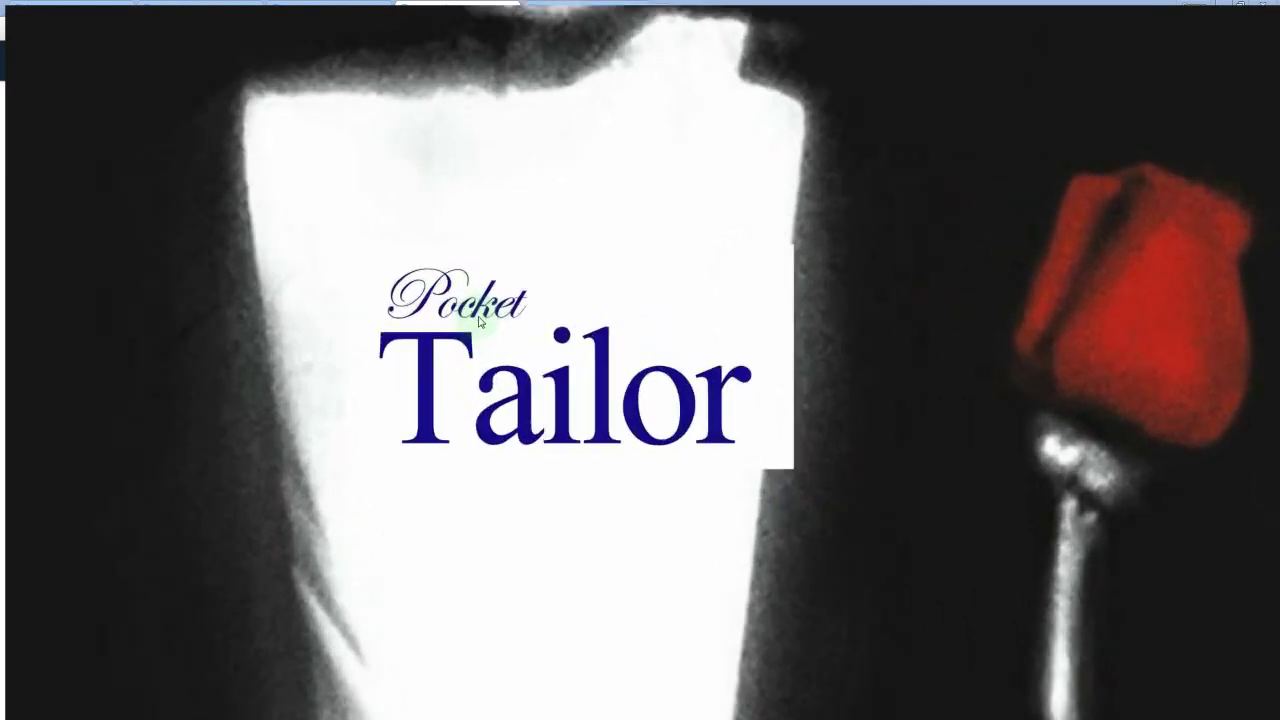
pyautogui.scroll(5, 520, 351)
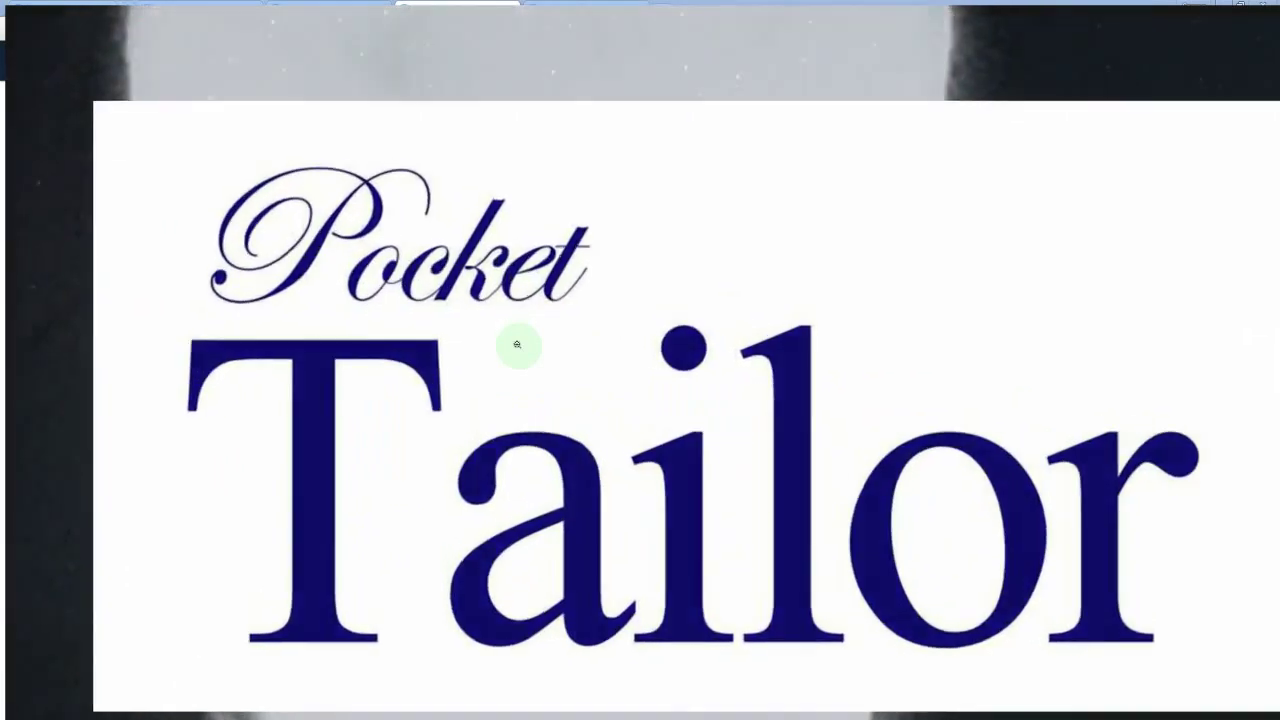
pyautogui.scroll(-2, 505, 374)
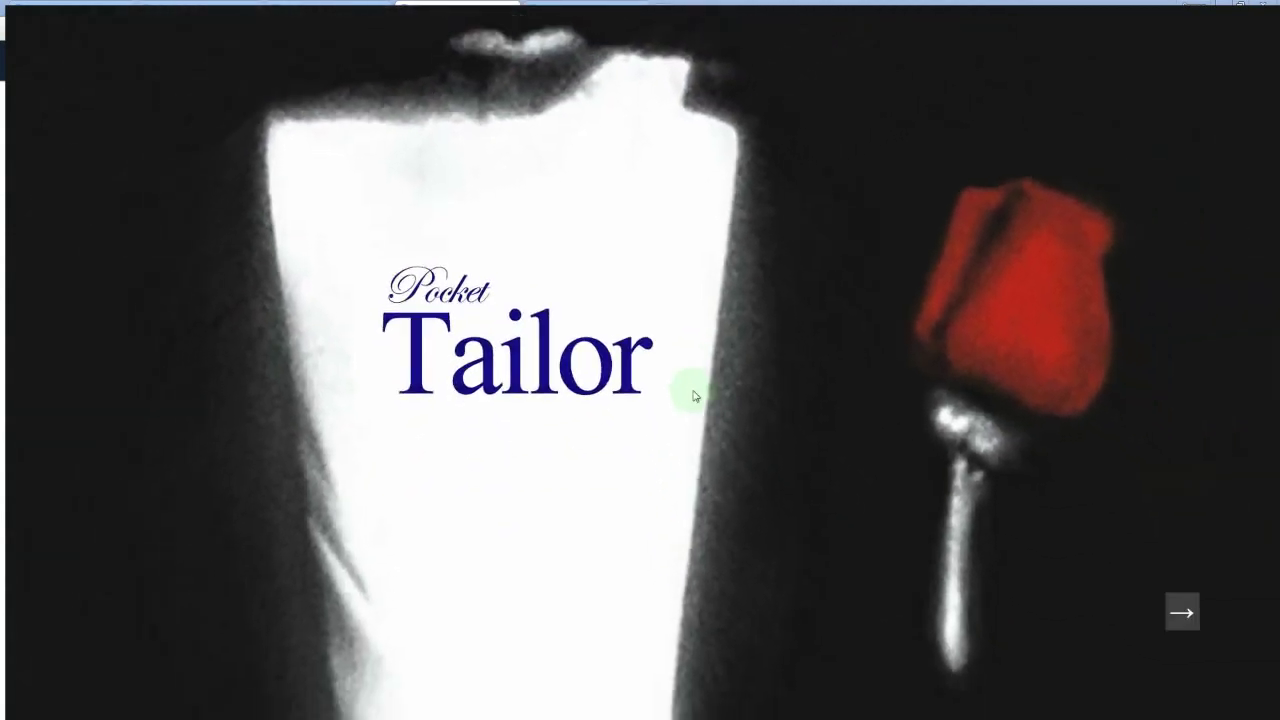
pyautogui.scroll(-3, 693, 396)
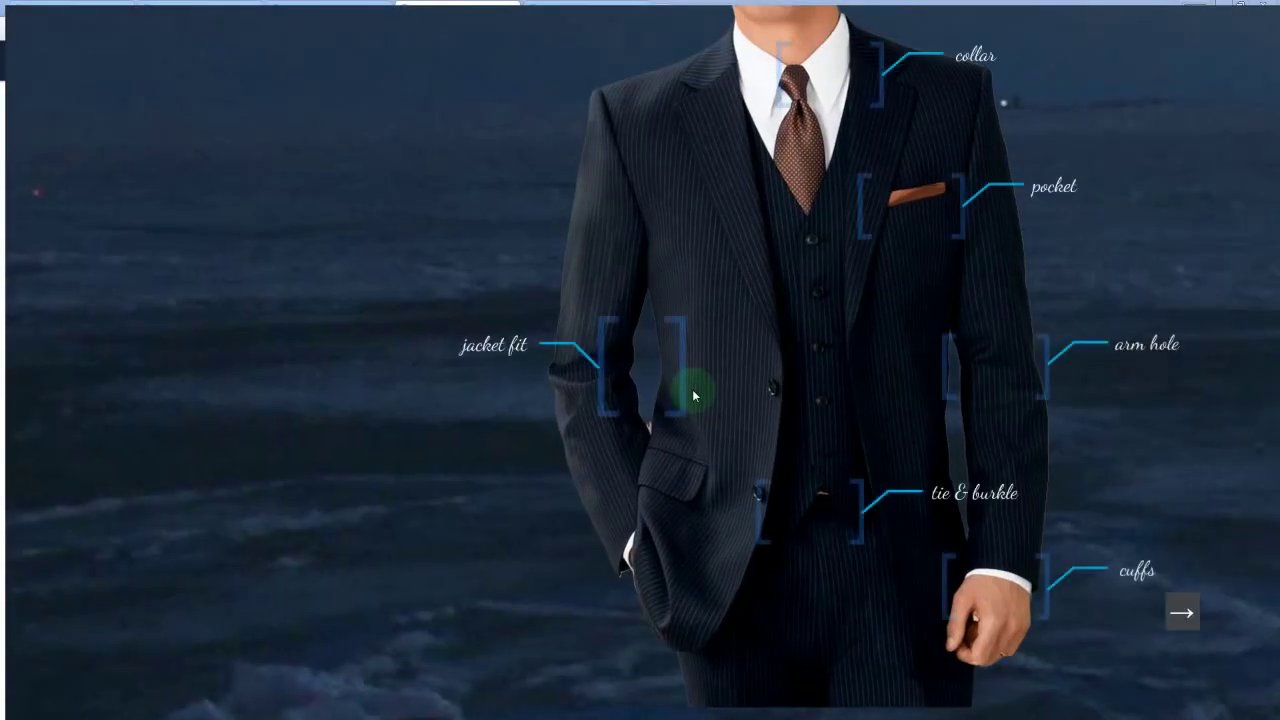
# Step: Advance through the Pocket Tailor noun definition and the Task scroll's steps
pyautogui.press('Right')
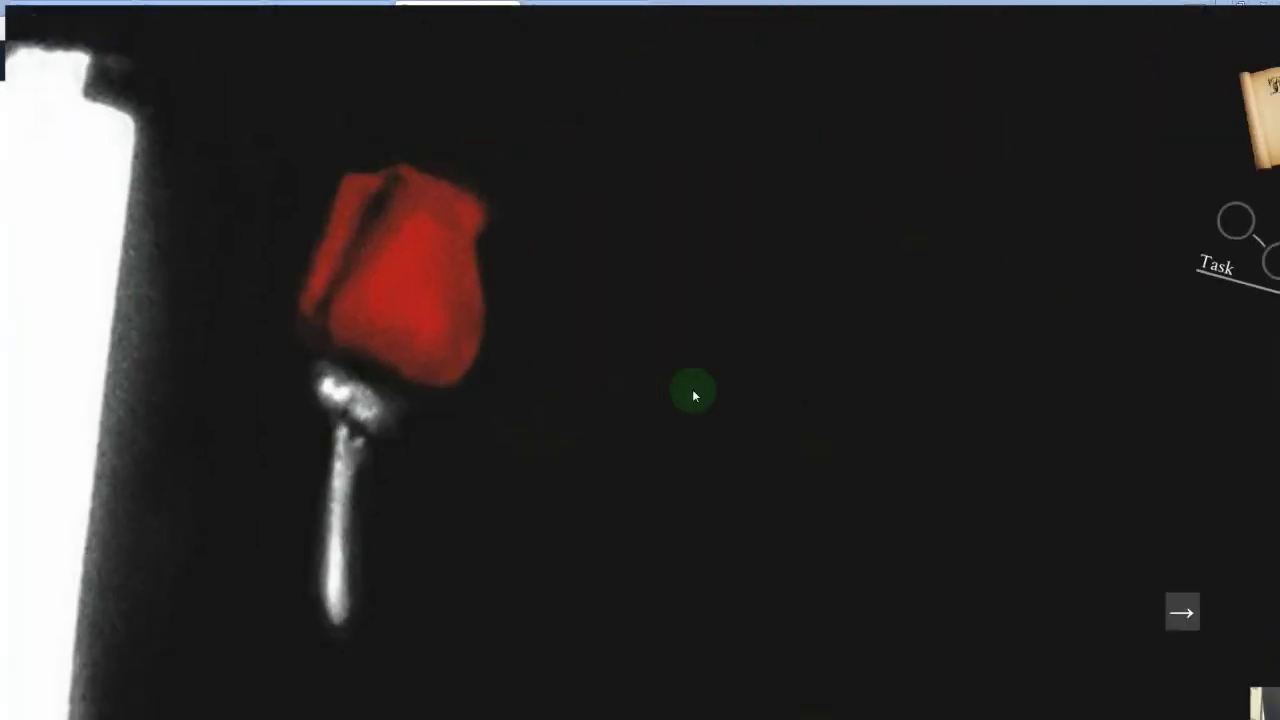
pyautogui.press('Right')
pyautogui.press('Right')
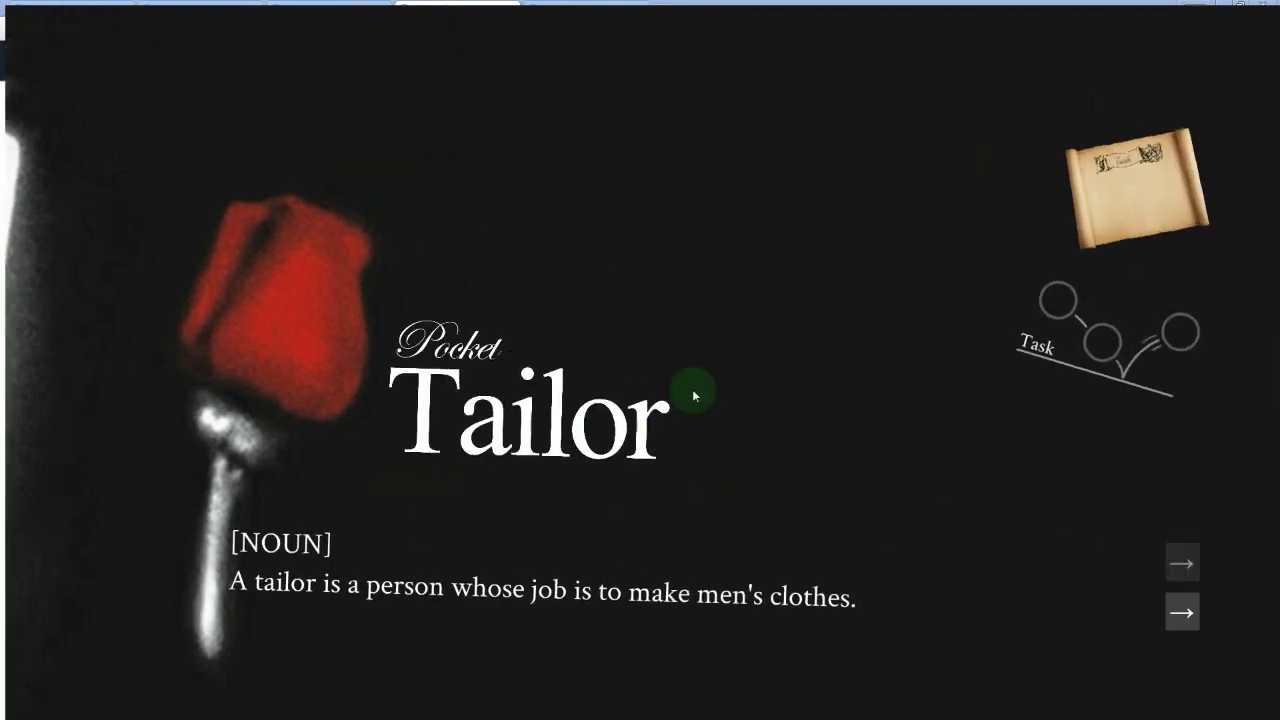
pyautogui.press('Right')
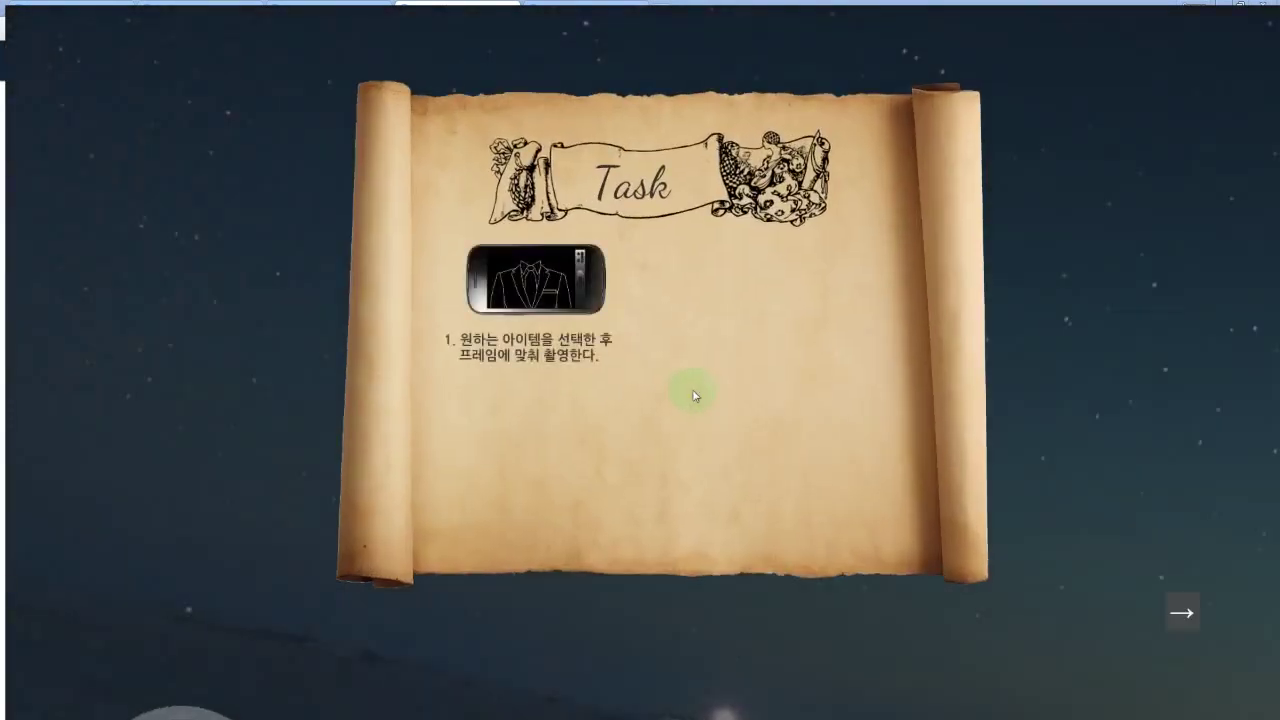
pyautogui.press('Right')
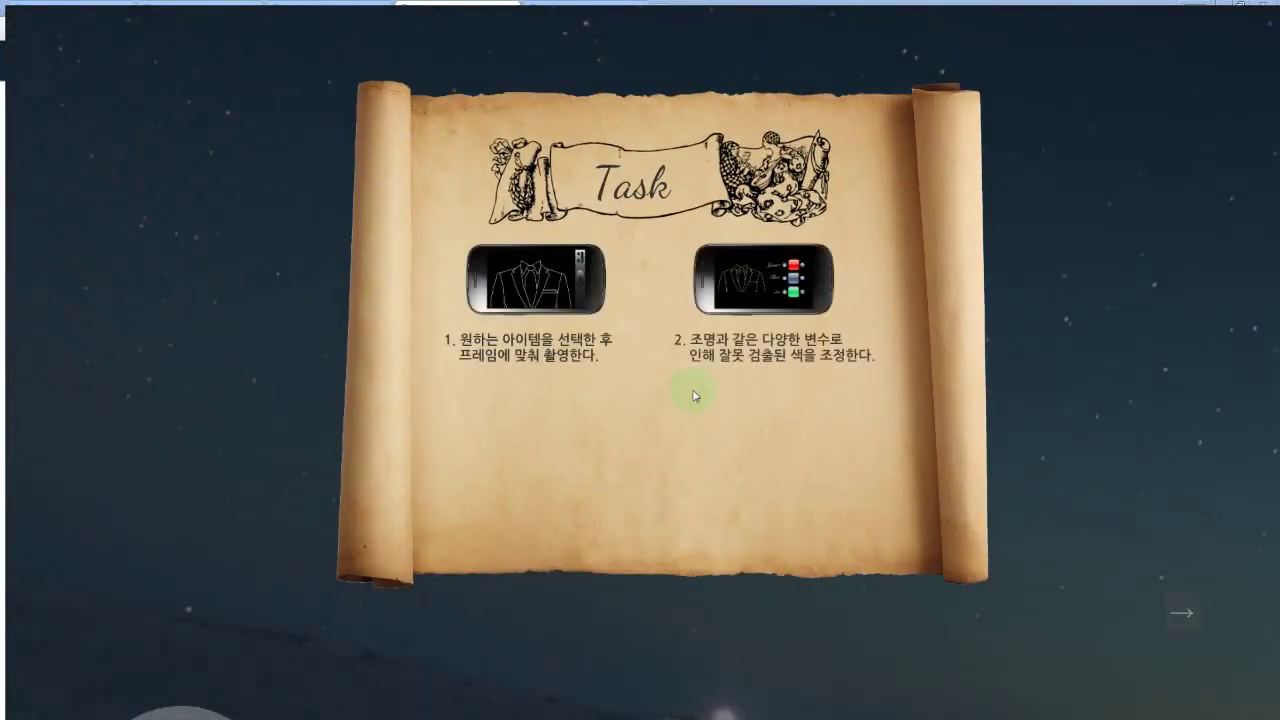
pyautogui.press('Right')
pyautogui.press('Right')
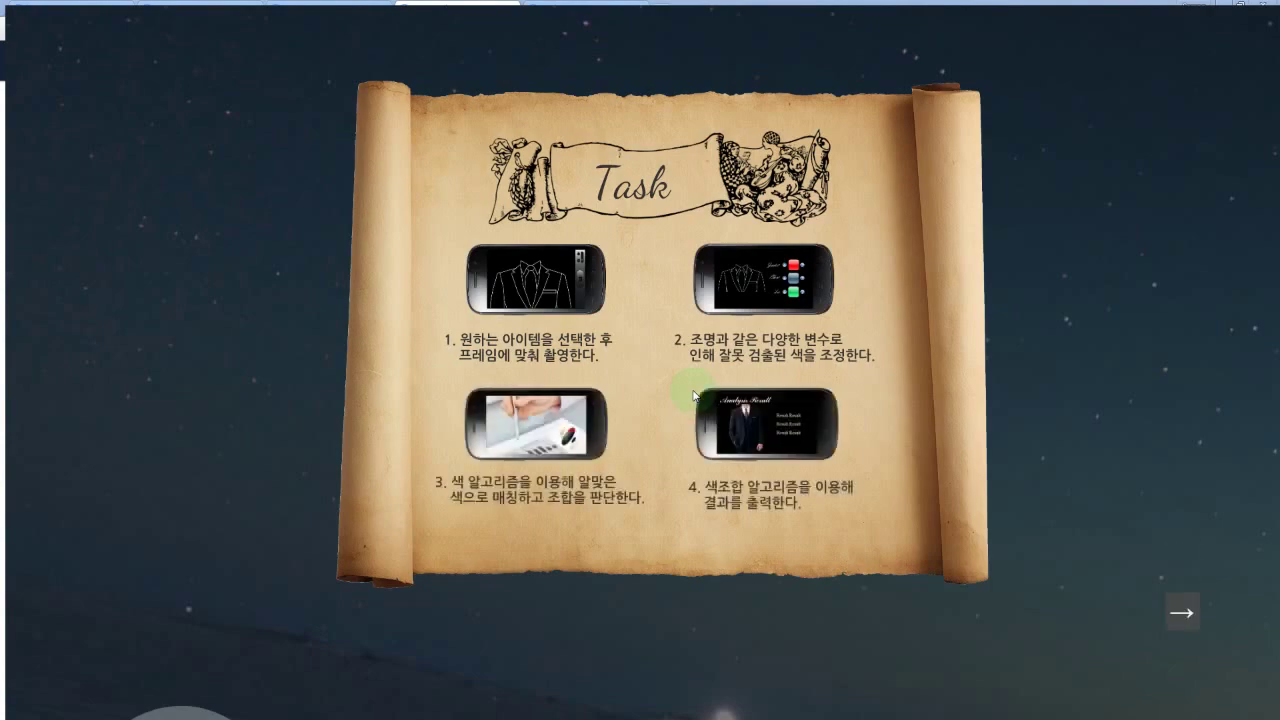
pyautogui.press('Right')
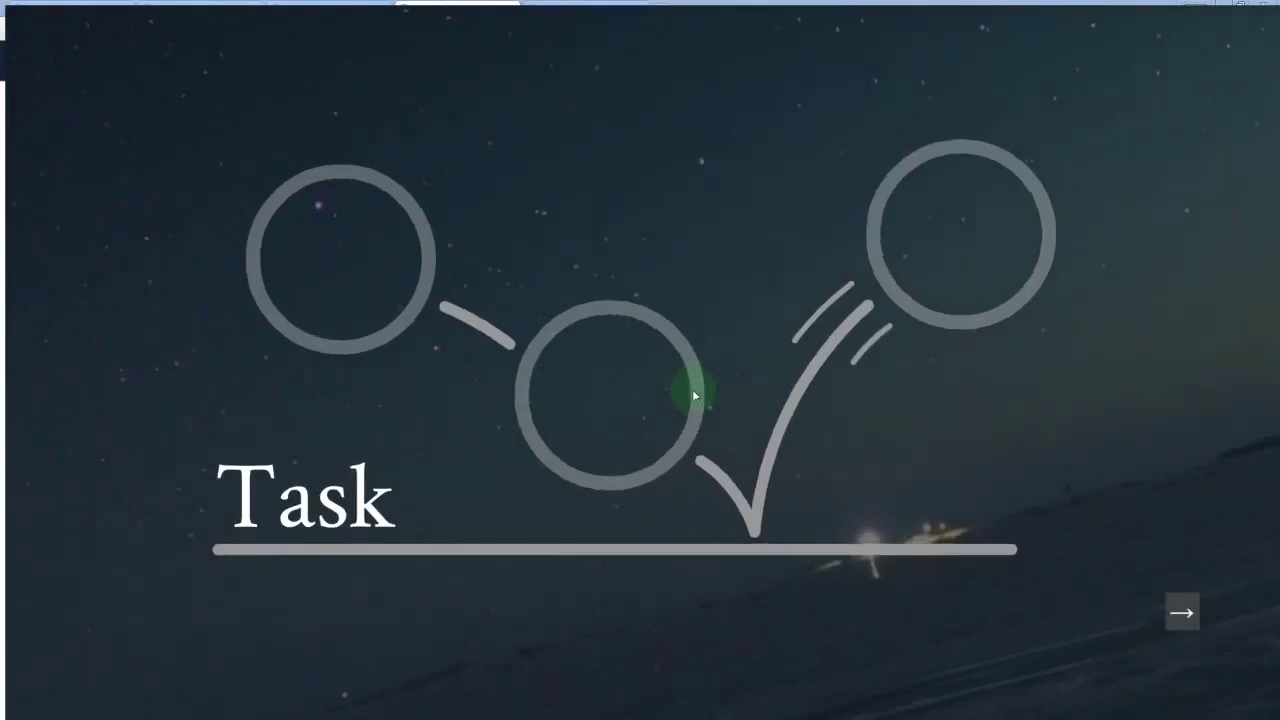
# Step: Continue through the Task circles and 4. Color Coordination to 5. Recommendation's clothing icons
pyautogui.press('Right')
pyautogui.press('Right')
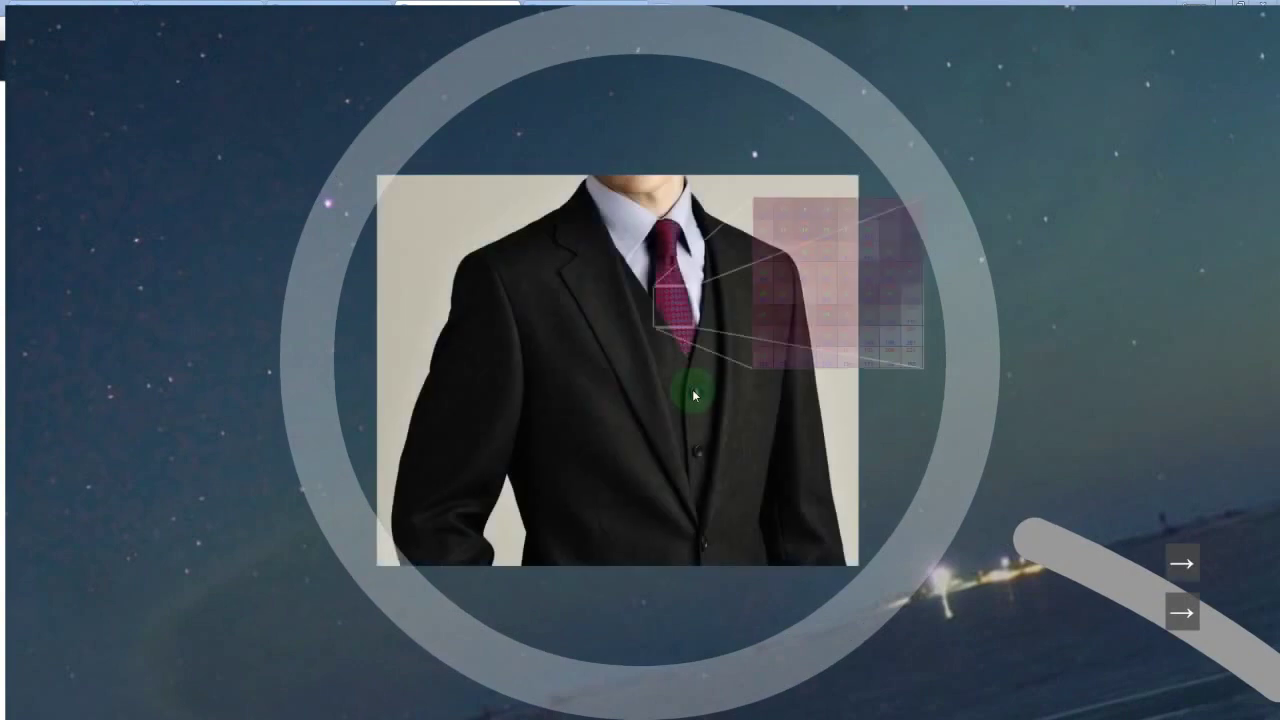
pyautogui.press('Right')
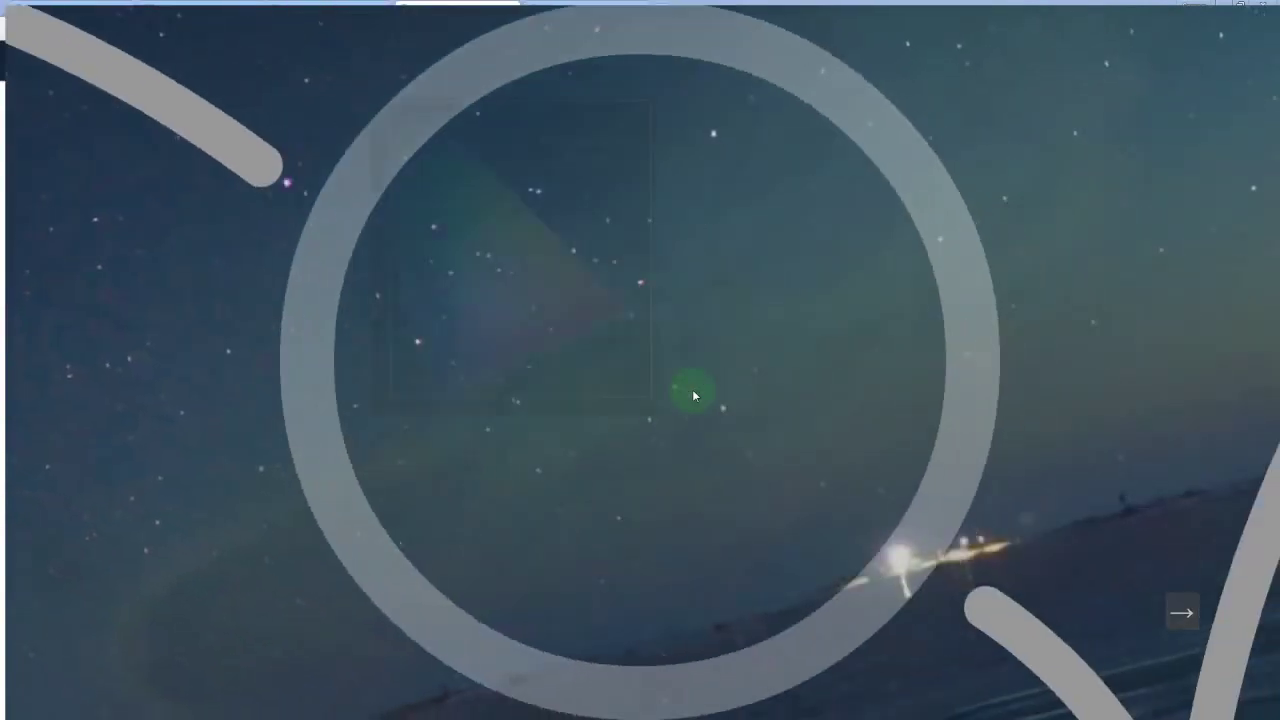
pyautogui.press('Right')
pyautogui.press('Right')
pyautogui.press('Right')
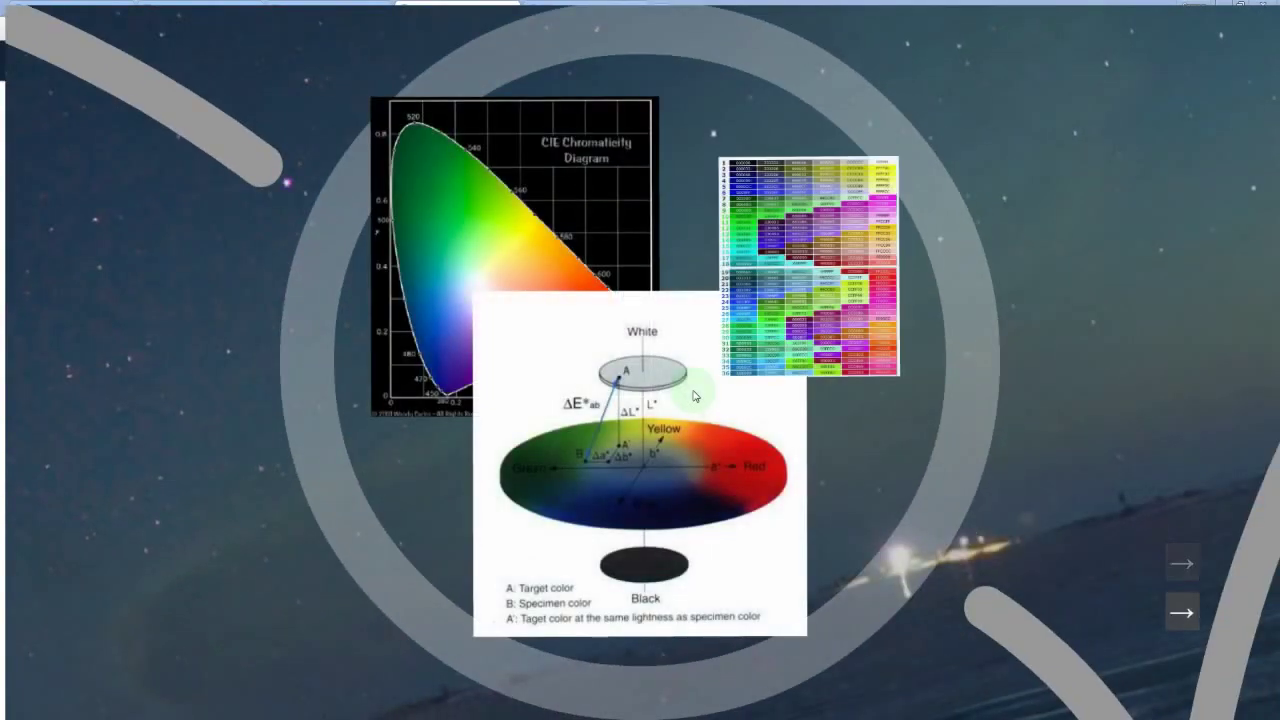
pyautogui.press('Right')
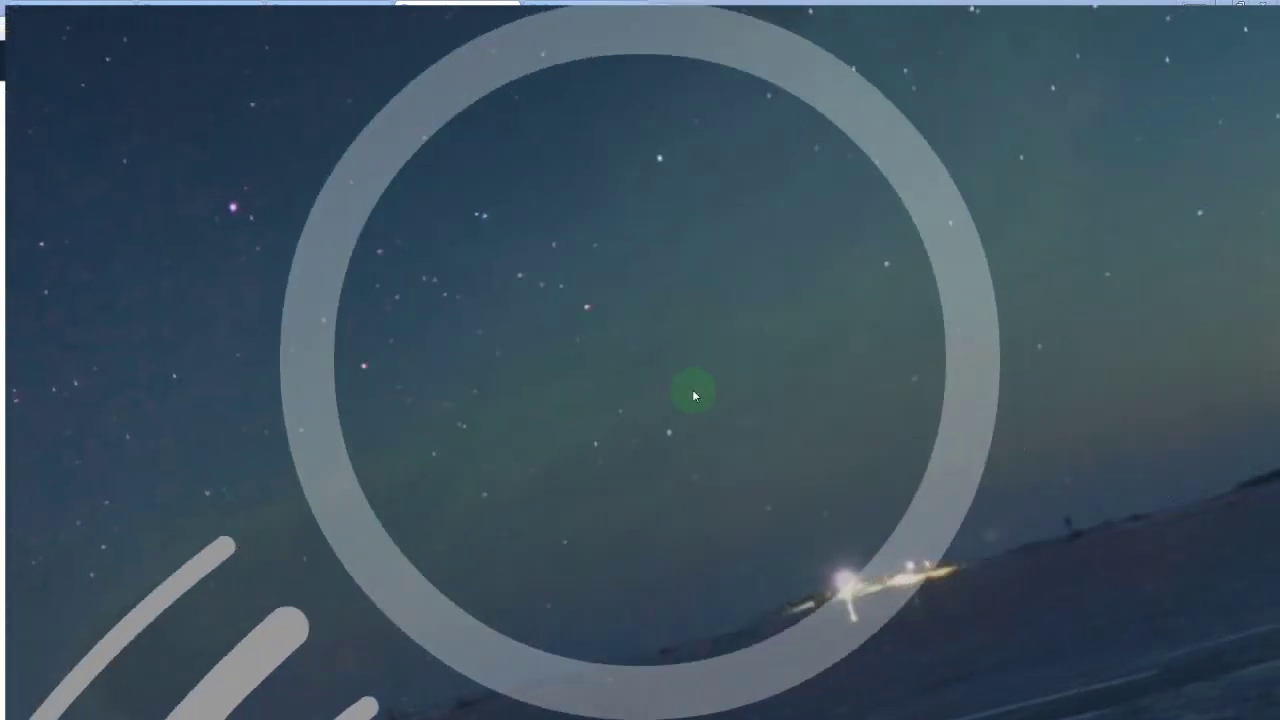
pyautogui.press('Right')
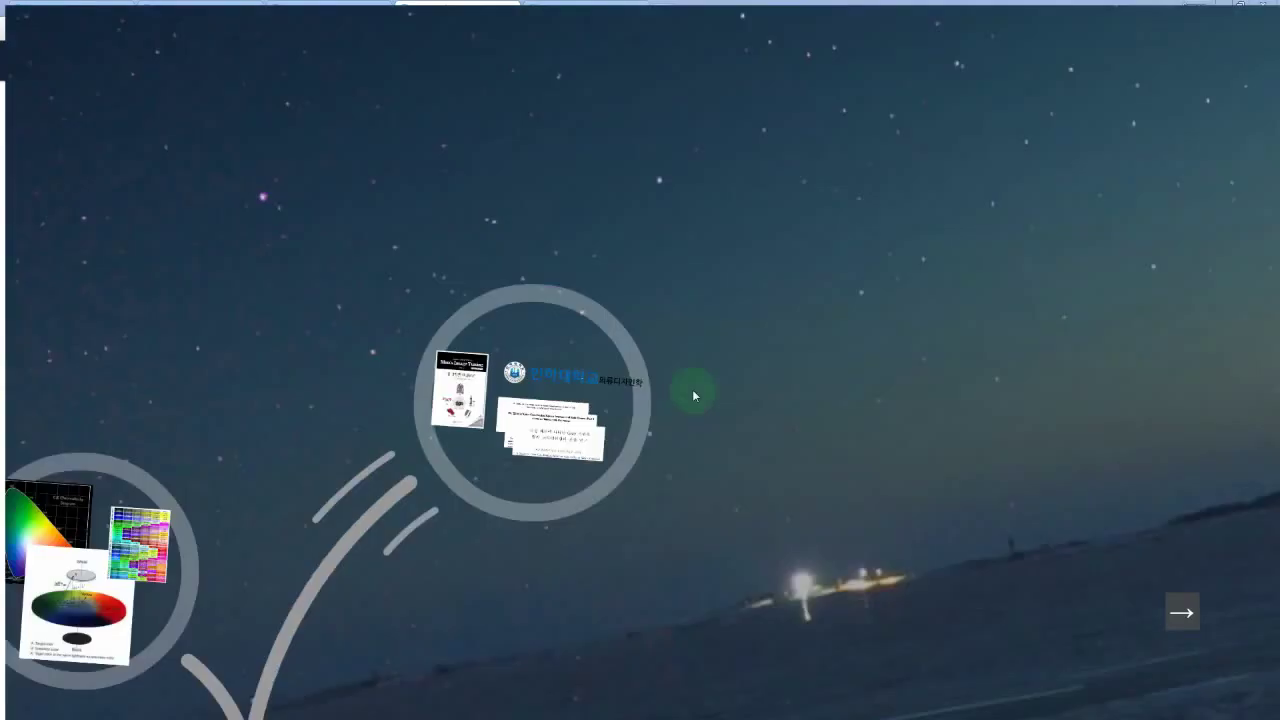
pyautogui.press('Right')
pyautogui.press('Right')
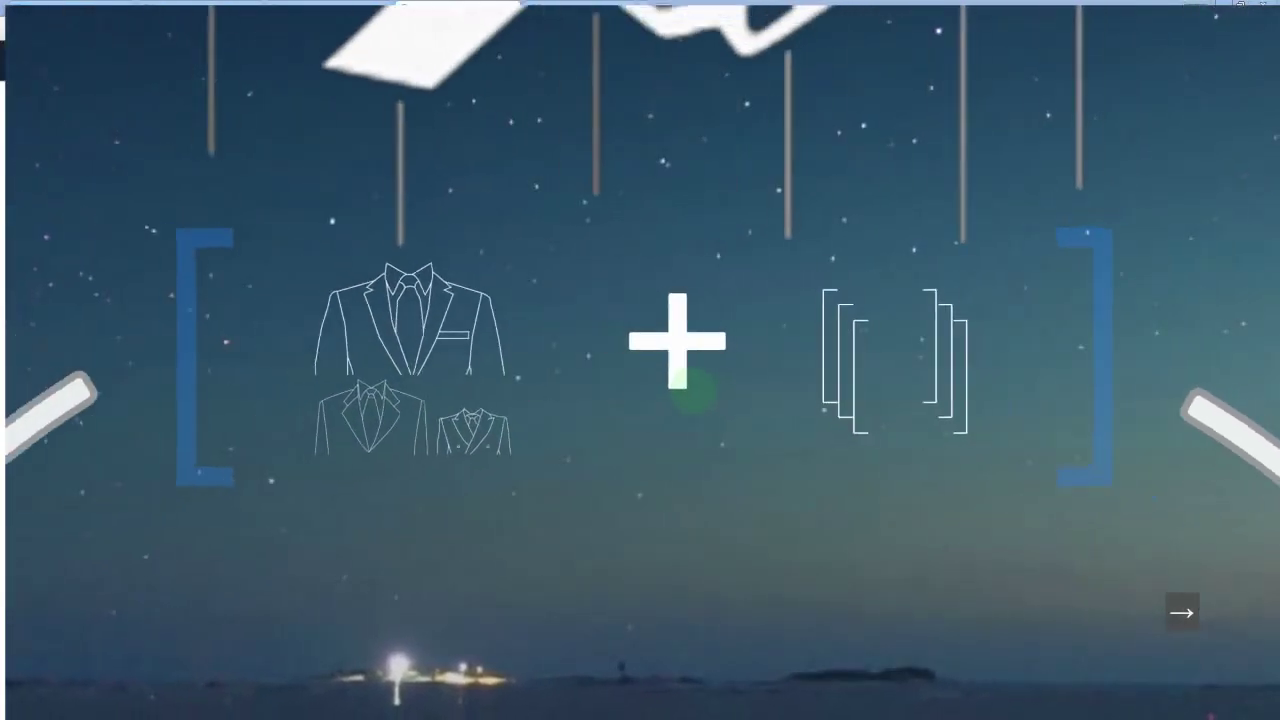
pyautogui.press('Right')
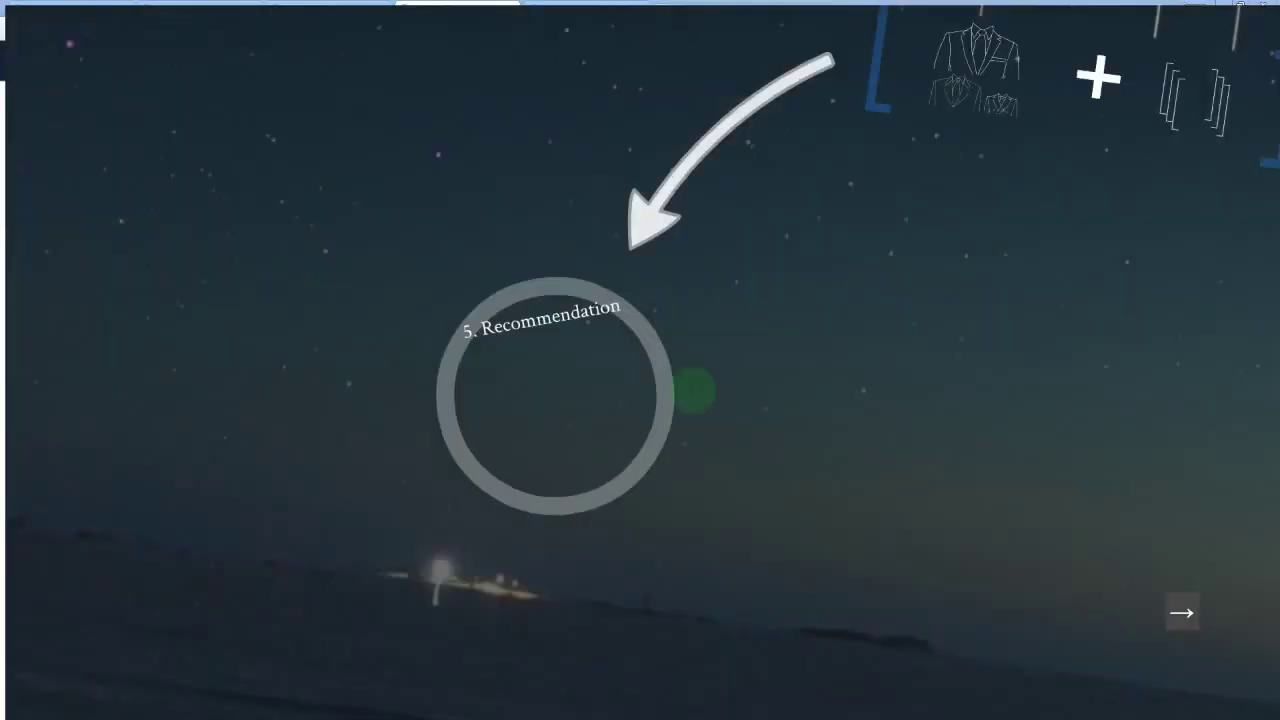
pyautogui.press('Right')
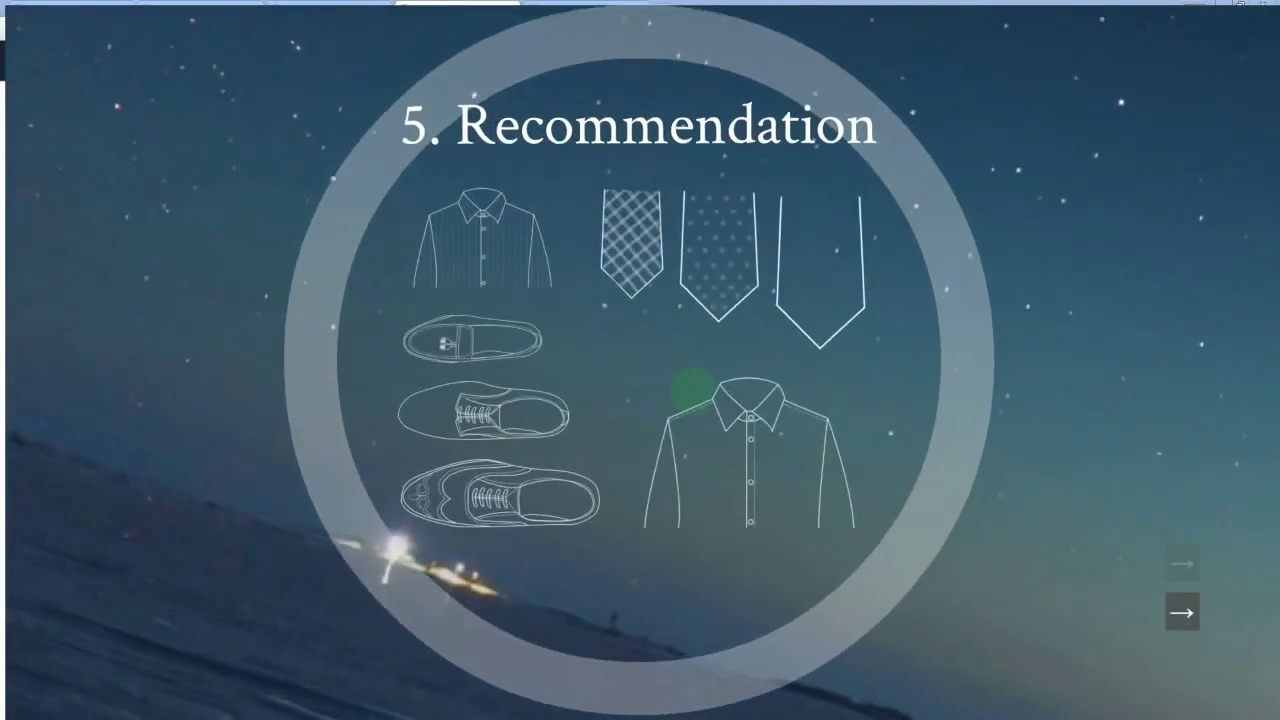